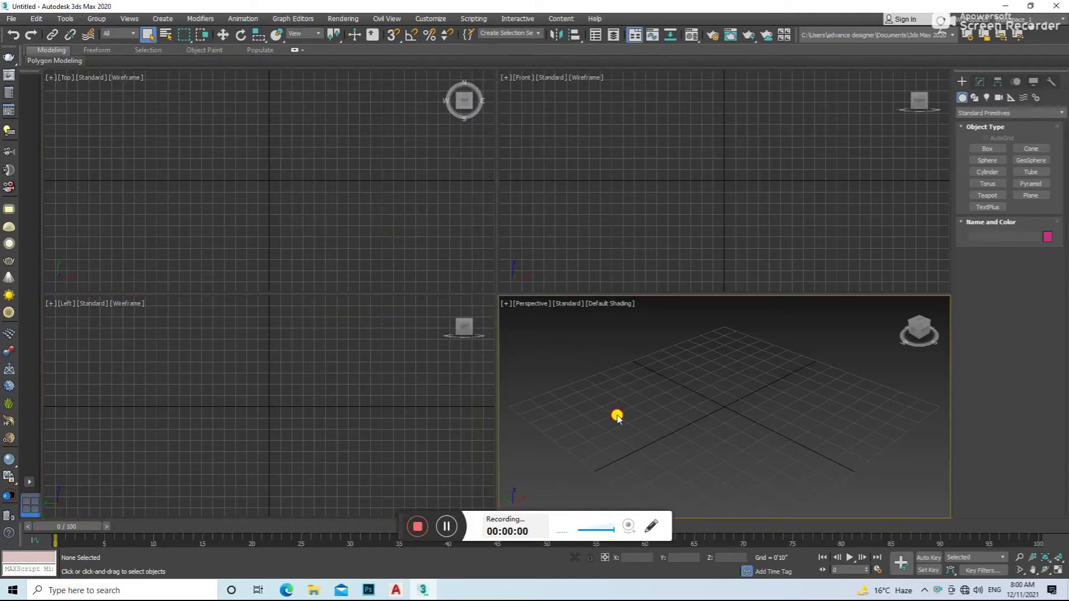
- Import the AutoCAD elevation drawing from D:\3d g\a 698 with the default import options
{"action": "left_click", "coordinate": [11, 19]}
{"action": "left_click", "coordinate": [138, 172]}
{"action": "left_click", "coordinate": [31, 184]}
{"action": "double_click", "coordinate": [220, 142]}
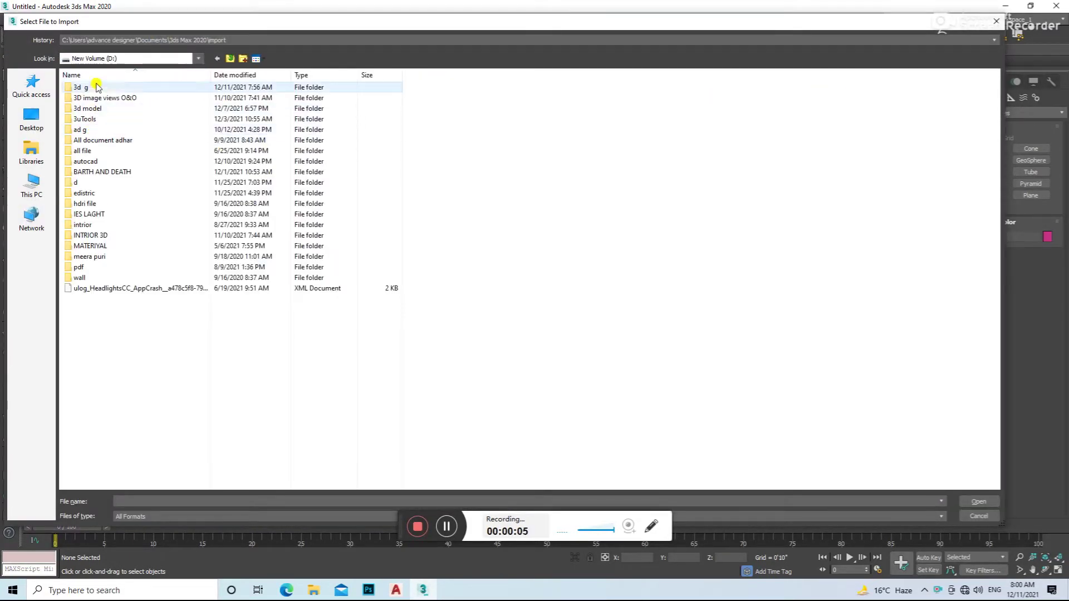
{"action": "double_click", "coordinate": [84, 87]}
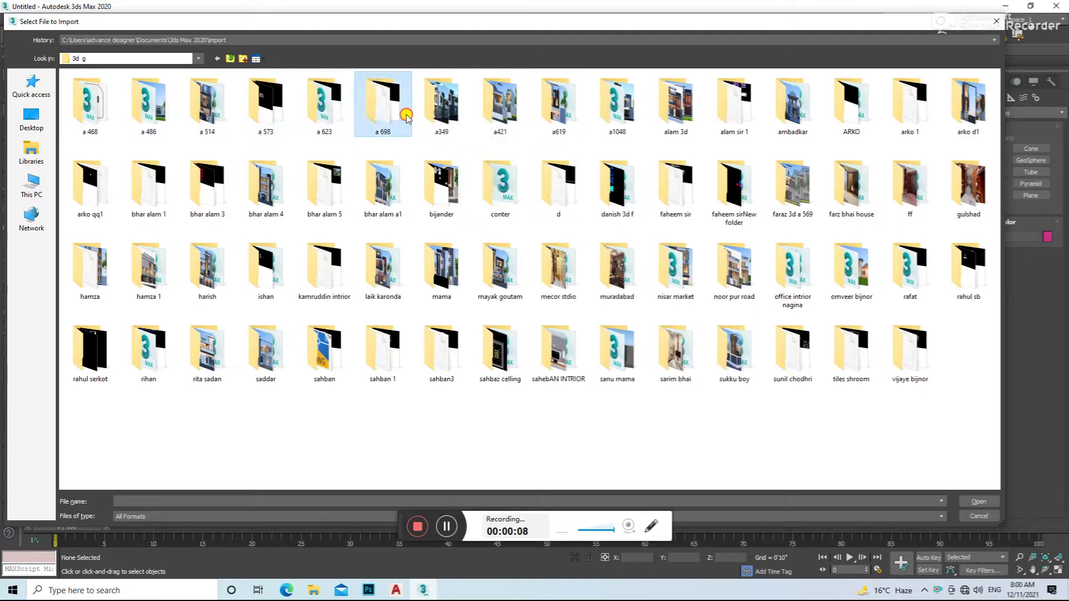
{"action": "double_click", "coordinate": [400, 112]}
{"action": "double_click", "coordinate": [179, 87]}
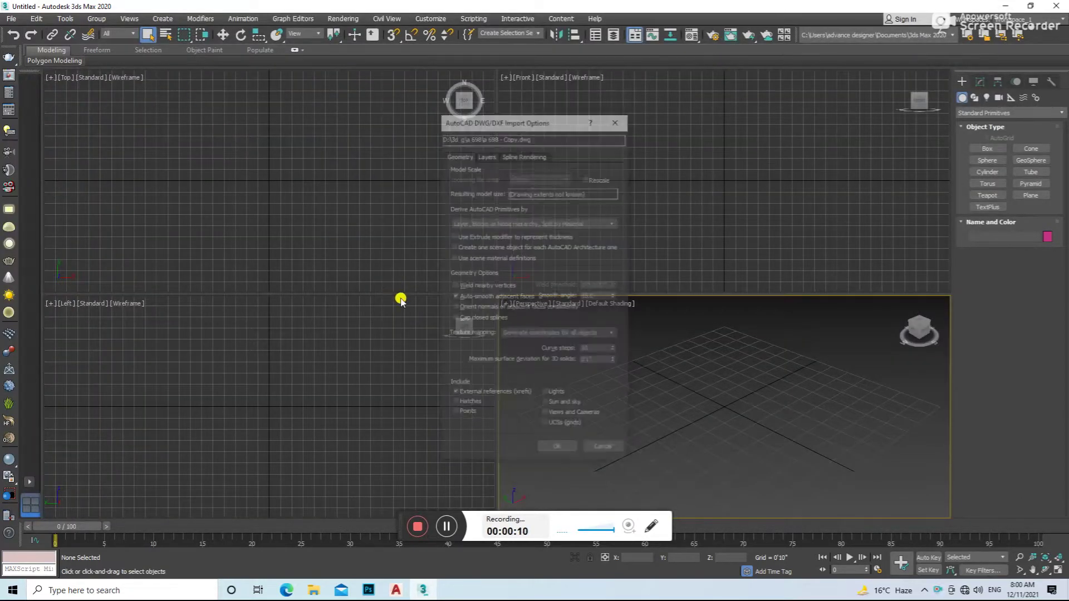
{"action": "left_click", "coordinate": [556, 446]}
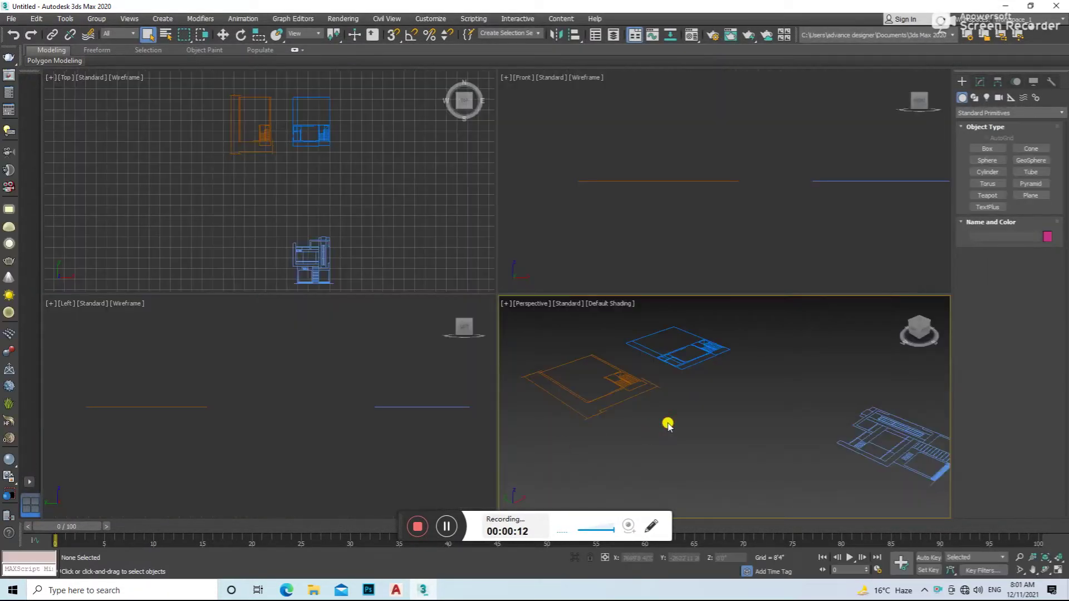
- In a maximized, grid-free Top view, rotate the front elevation 90° to stand upright
{"action": "key", "text": "alt+w"}
{"action": "key", "text": "t"}
{"action": "scroll", "coordinate": [579, 398], "scroll_direction": "down", "scroll_amount": 3}
{"action": "key", "text": "g"}
{"action": "left_click", "coordinate": [561, 405]}
{"action": "key", "text": "w"}
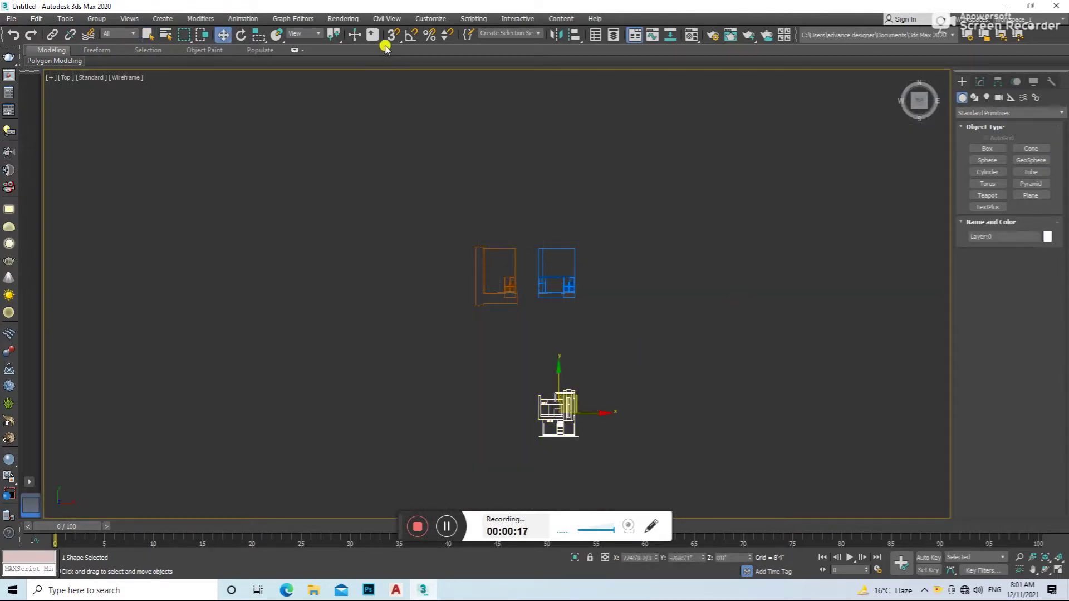
{"action": "right_click", "coordinate": [409, 37]}
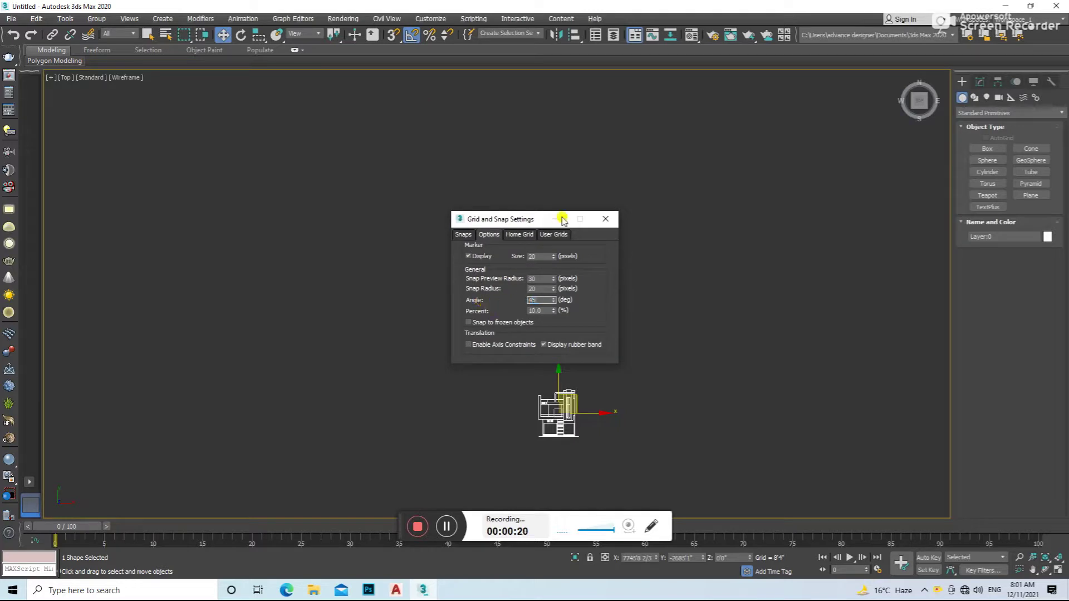
{"action": "left_click", "coordinate": [615, 216]}
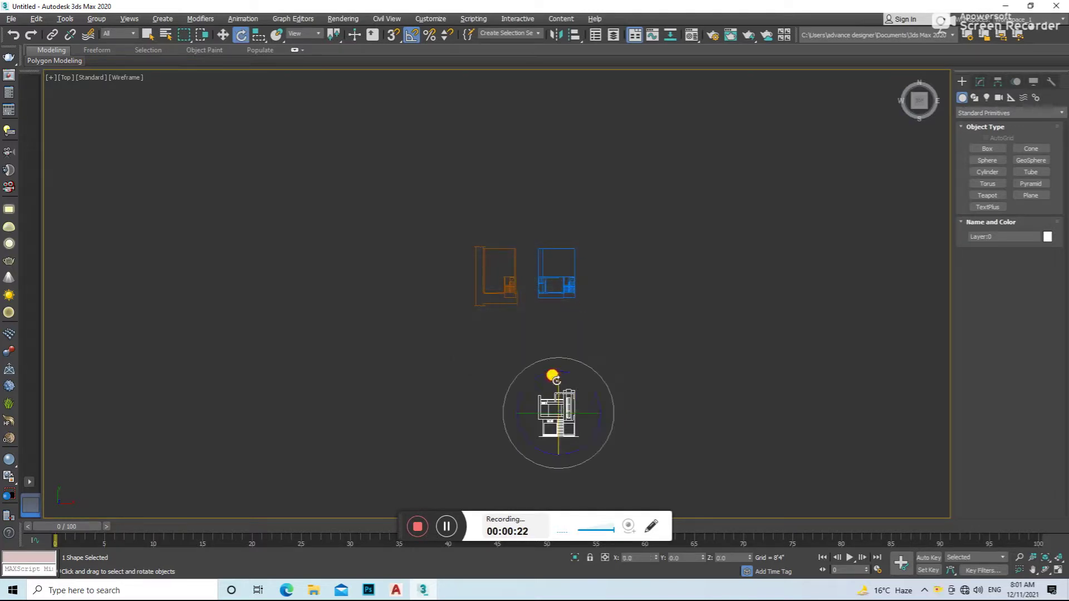
{"action": "middle_click_drag", "start_coordinate": [566, 259], "coordinate": [543, 245], "text": "alt"}
- Turn on vertex snapping, show the whole upright elevation in Front view, and begin saving
{"action": "scroll", "coordinate": [543, 245], "scroll_direction": "up", "scroll_amount": 3}
{"action": "key", "text": "s"}
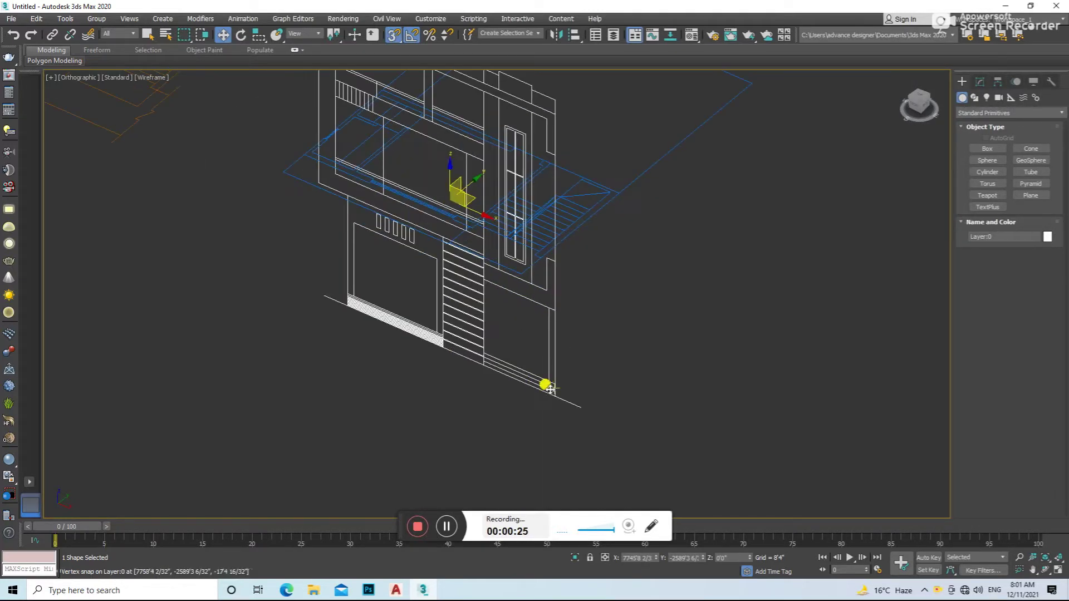
{"action": "mouse_move", "coordinate": [555, 395]}
{"action": "middle_mouse_down"}
{"action": "mouse_move", "coordinate": [544, 238]}
{"action": "mouse_move", "coordinate": [540, 246]}
{"action": "middle_mouse_up"}
{"action": "scroll", "coordinate": [559, 263], "scroll_direction": "down", "scroll_amount": 2}
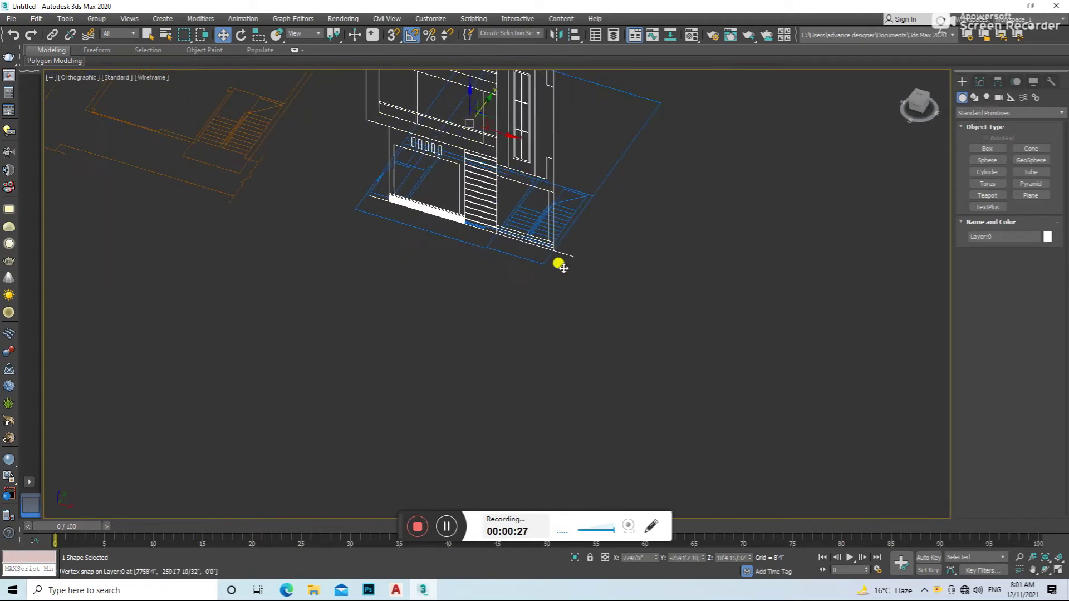
{"action": "key", "text": "f"}
{"action": "key", "text": "z"}
{"action": "key", "text": "ctrl+s"}
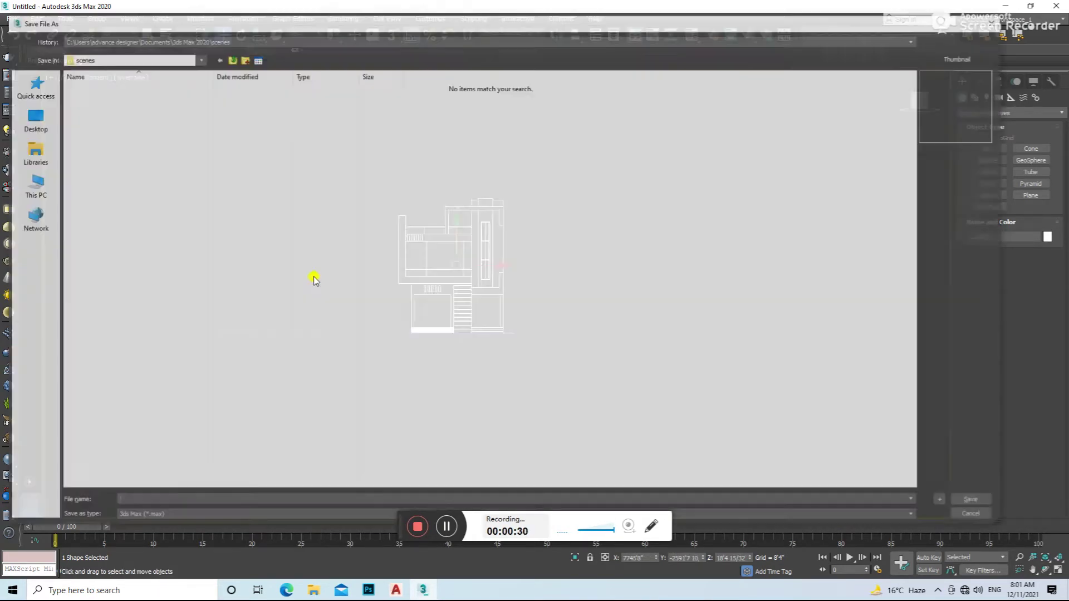
- Save the scene as m11.max in D:\3d g\a 698 and dismiss the corruption warning
{"action": "left_click", "coordinate": [43, 183]}
{"action": "double_click", "coordinate": [255, 174]}
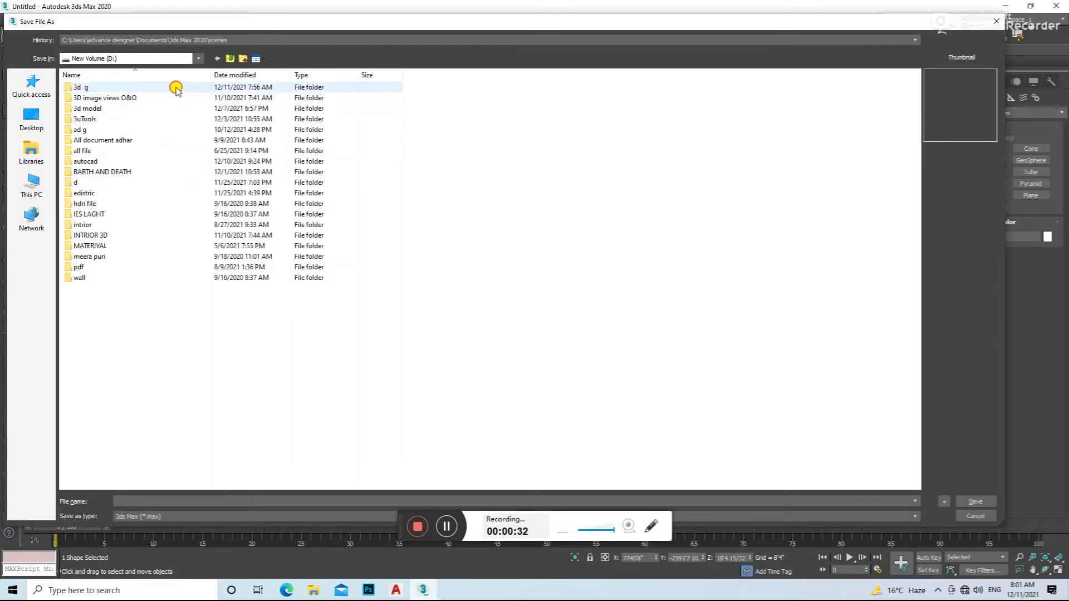
{"action": "double_click", "coordinate": [174, 86]}
{"action": "double_click", "coordinate": [363, 118]}
{"action": "type", "text": "m11"}
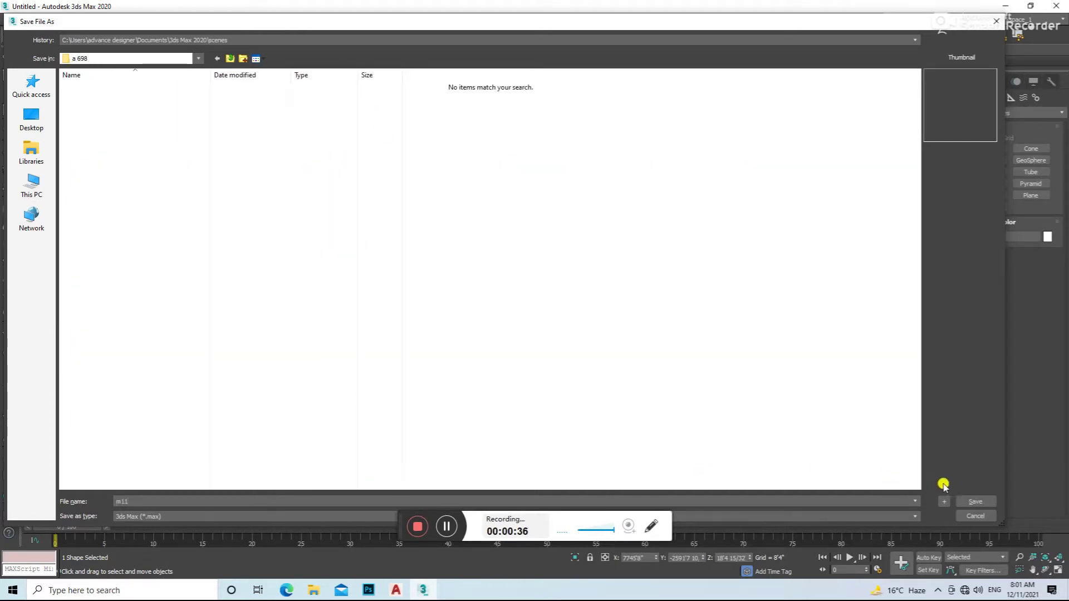
{"action": "left_click", "coordinate": [973, 502]}
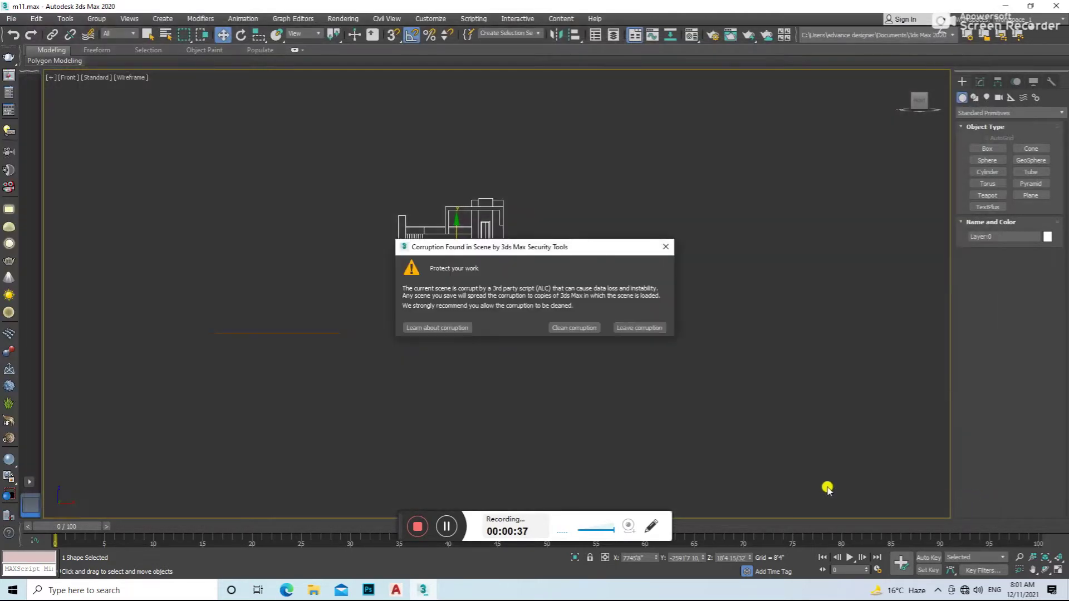
{"action": "left_click", "coordinate": [660, 247]}
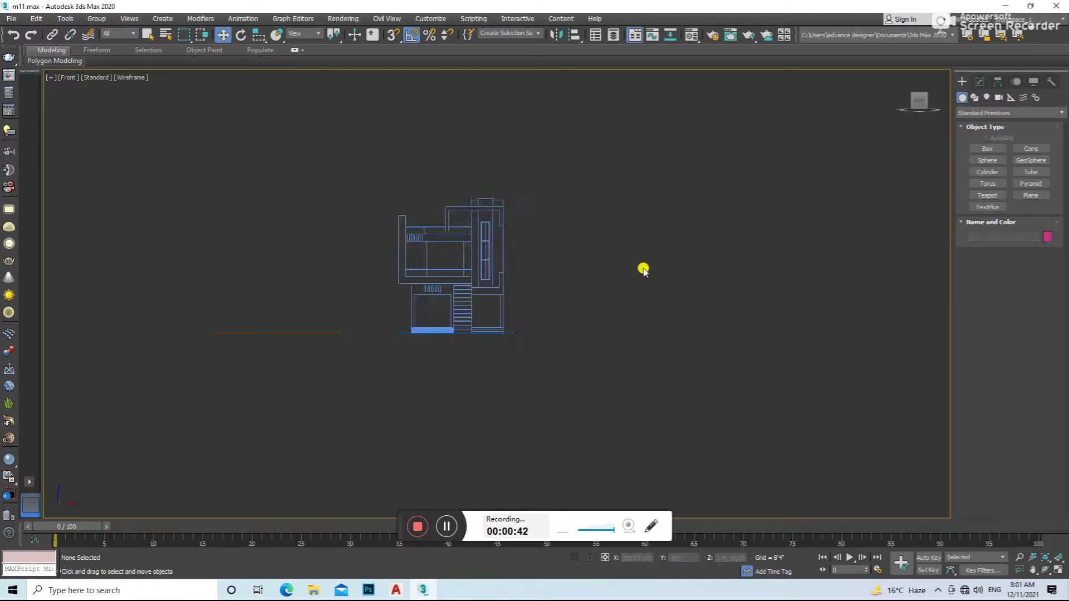
{"action": "scroll", "coordinate": [484, 329], "scroll_direction": "up", "scroll_amount": 4}
{"action": "left_click", "coordinate": [974, 98]}
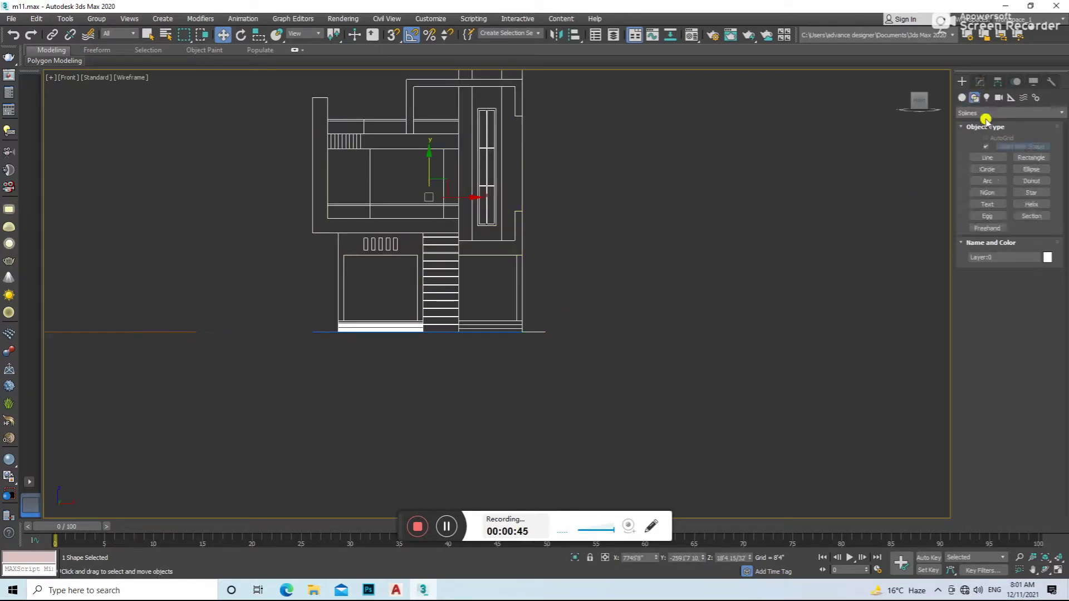
- Draw a rectangle over the ground-floor front of the elevation
{"action": "left_click", "coordinate": [1043, 157]}
{"action": "scroll", "coordinate": [343, 245], "scroll_direction": "up", "scroll_amount": 4}
{"action": "left_click_drag", "start_coordinate": [330, 230], "coordinate": [696, 418]}
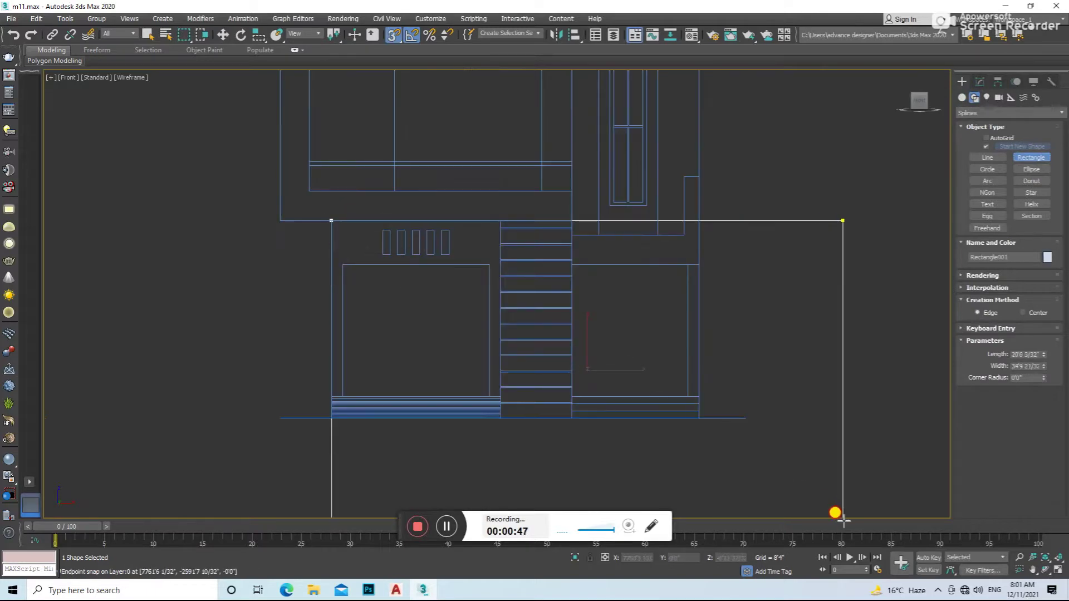
{"action": "key", "text": "s"}
{"action": "key", "text": "w"}
- Extrude the rectangle 0'9" and align the slab with the plan in Top view
{"action": "left_click", "coordinate": [979, 81]}
{"action": "left_click", "coordinate": [1022, 114]}
{"action": "left_click", "coordinate": [991, 367]}
{"action": "middle_click_drag", "start_coordinate": [845, 257], "coordinate": [796, 294], "text": "alt"}
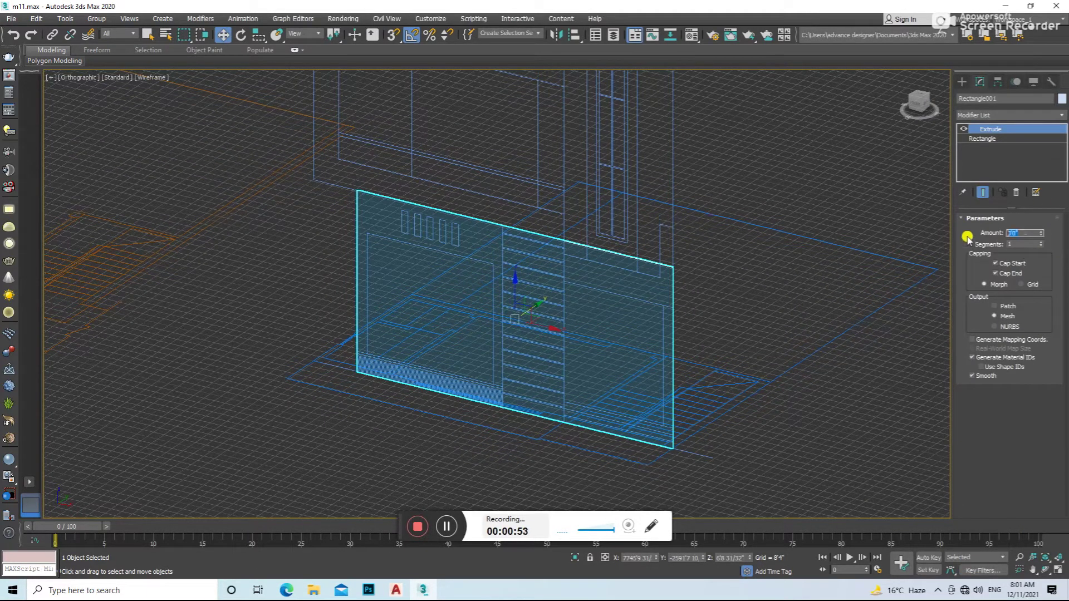
{"action": "key", "text": "Return"}
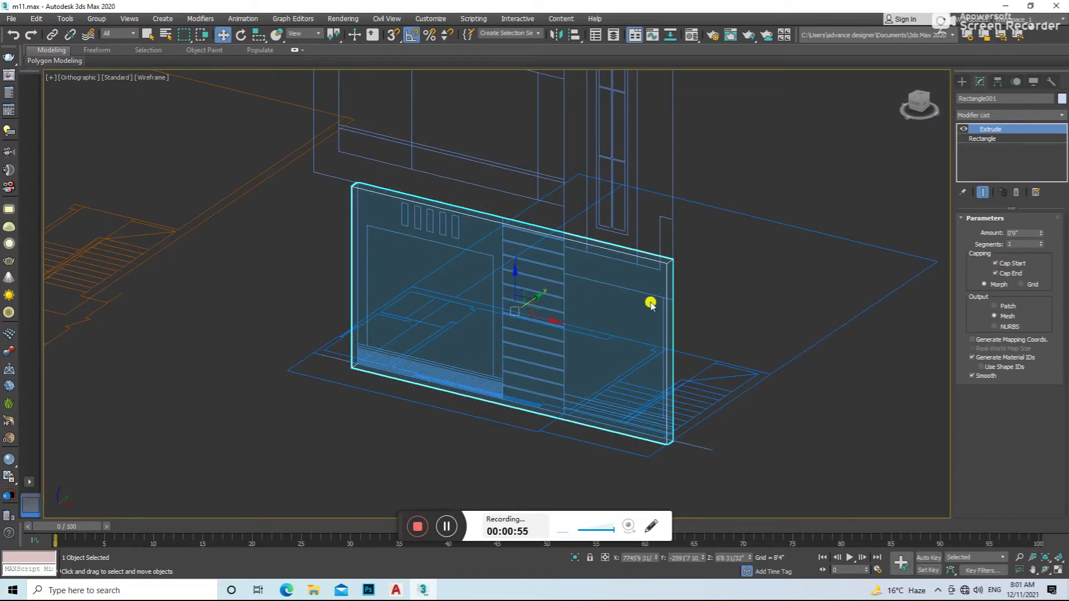
{"action": "key", "text": "t"}
{"action": "scroll", "coordinate": [649, 304], "scroll_direction": "down", "scroll_amount": 3}
{"action": "scroll", "coordinate": [543, 270], "scroll_direction": "up", "scroll_amount": 3}
{"action": "left_click_drag", "start_coordinate": [528, 254], "coordinate": [556, 230]}
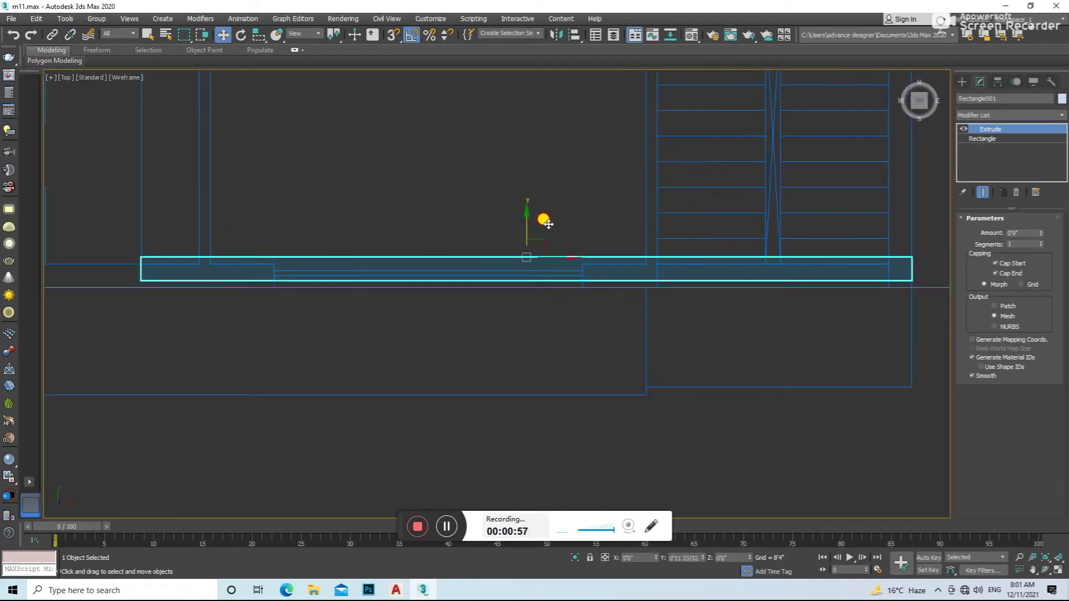
{"action": "key", "text": "f"}
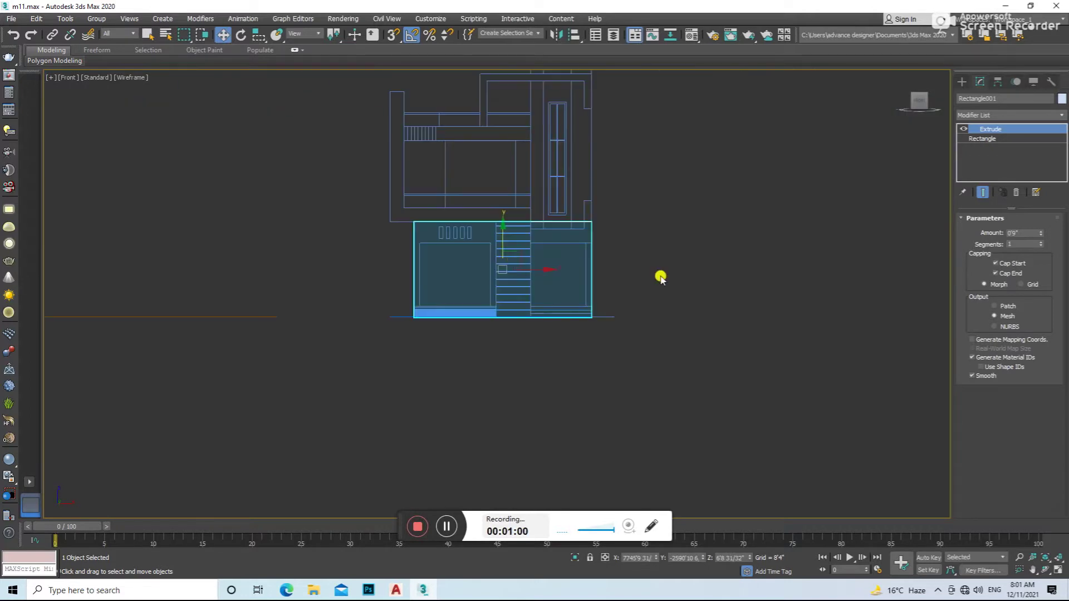
{"action": "left_click", "coordinate": [604, 306]}
- Start a line outline of the door frame along its left, top and right outer edges
{"action": "key", "text": "z"}
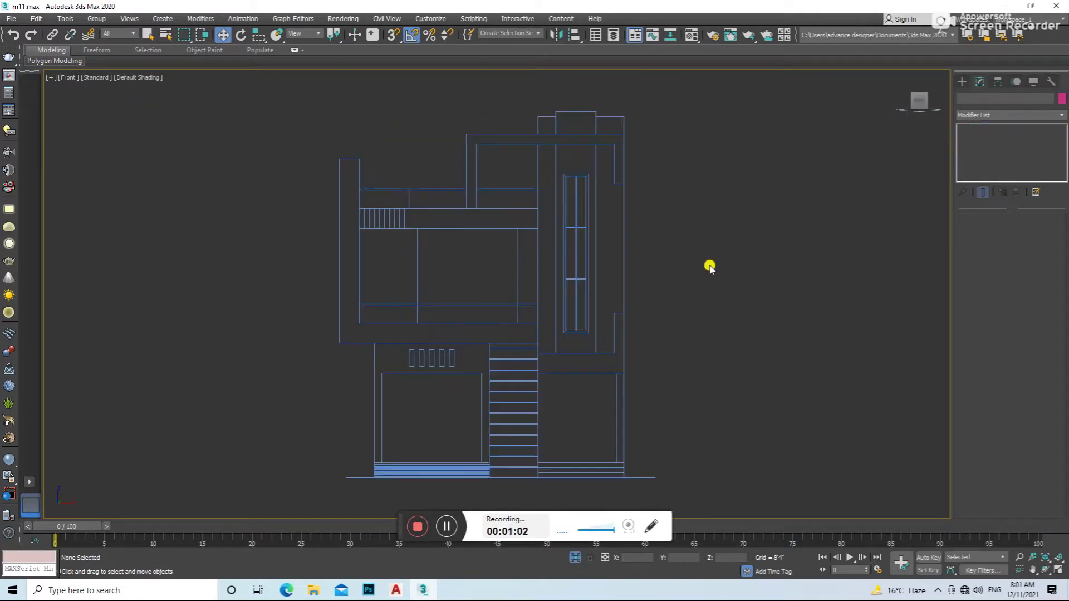
{"action": "left_click", "coordinate": [974, 97]}
{"action": "left_click", "coordinate": [982, 157]}
{"action": "scroll", "coordinate": [390, 418], "scroll_direction": "up", "scroll_amount": 4}
{"action": "left_click", "coordinate": [382, 438]}
{"action": "scroll", "coordinate": [419, 443], "scroll_direction": "up", "scroll_amount": 2}
{"action": "left_click", "coordinate": [364, 98]}
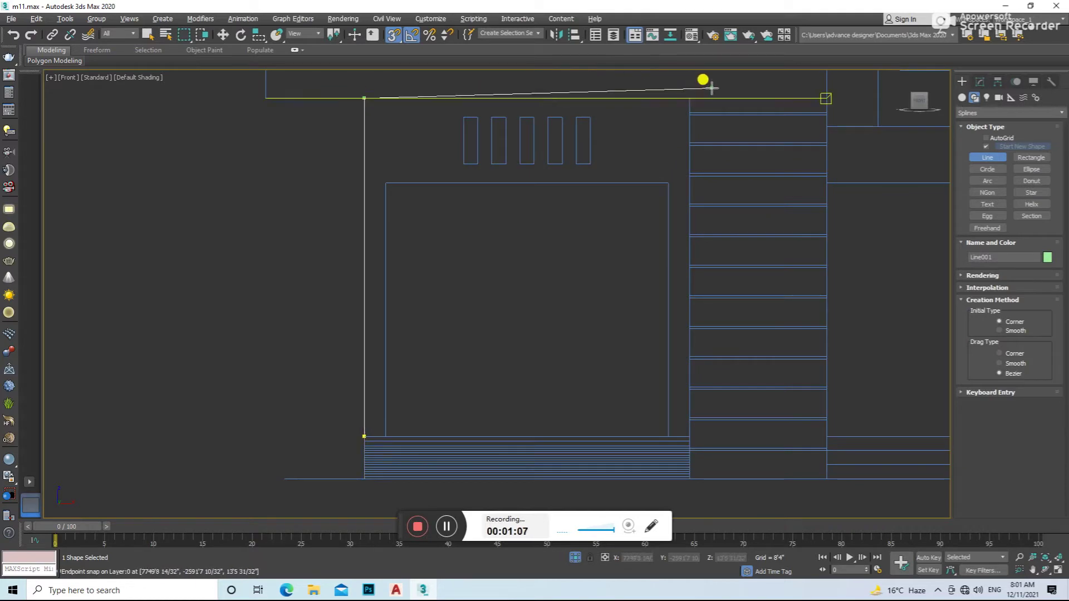
{"action": "left_click", "coordinate": [690, 98]}
{"action": "scroll", "coordinate": [696, 456], "scroll_direction": "up", "scroll_amount": 2}
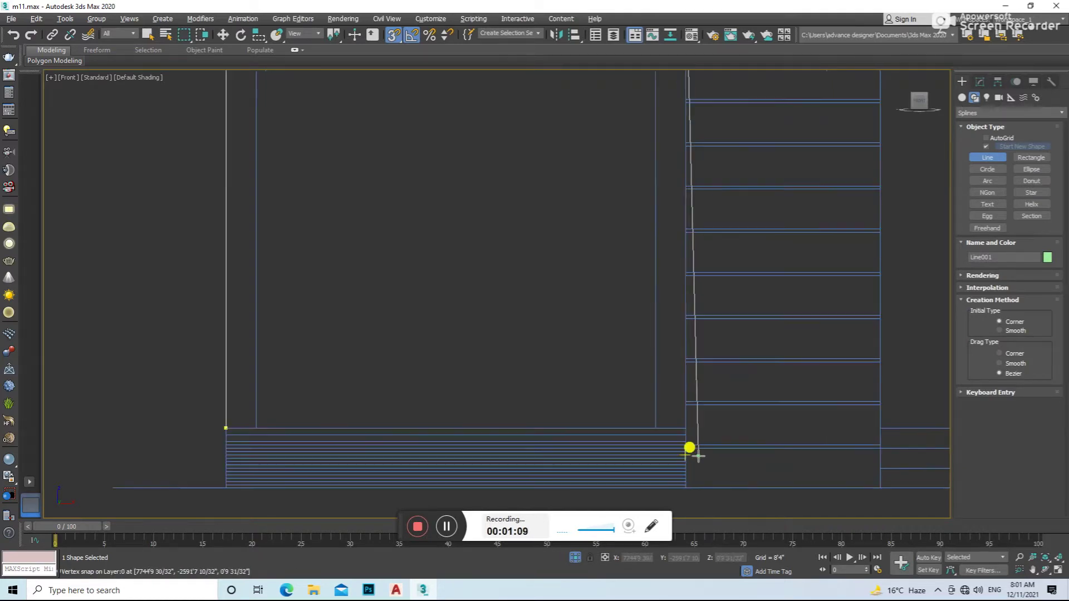
{"action": "left_click", "coordinate": [657, 430]}
- Add the frame outline's inner upper corners and close the spline
{"action": "scroll", "coordinate": [663, 440], "scroll_direction": "down", "scroll_amount": 3}
{"action": "scroll", "coordinate": [666, 350], "scroll_direction": "up", "scroll_amount": 1}
{"action": "left_click", "coordinate": [653, 328]}
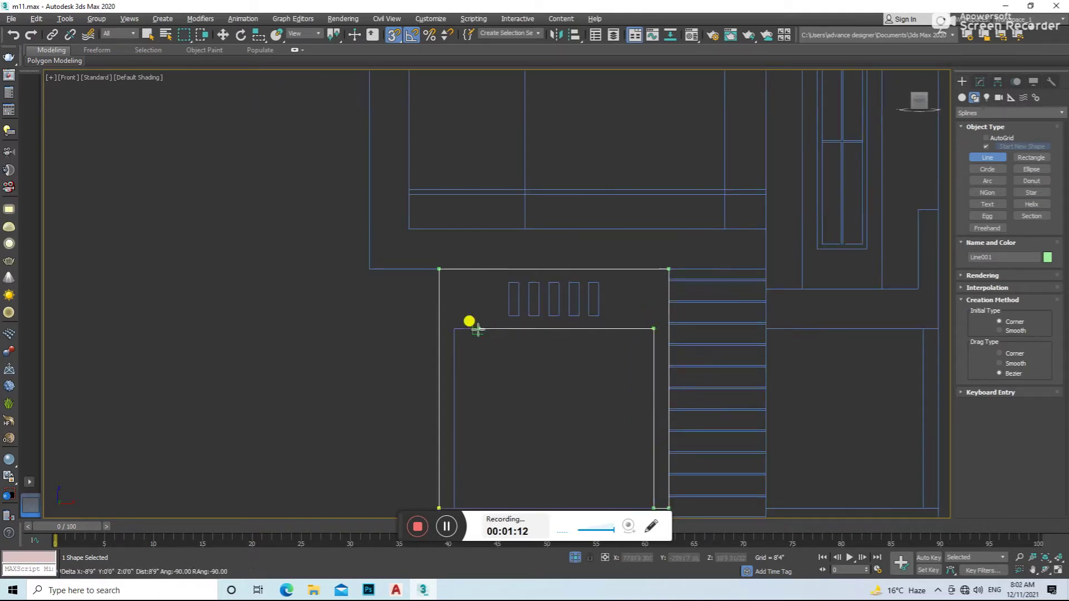
{"action": "left_click", "coordinate": [452, 329]}
{"action": "scroll", "coordinate": [504, 295], "scroll_direction": "down", "scroll_amount": 2}
{"action": "scroll", "coordinate": [469, 303], "scroll_direction": "up", "scroll_amount": 4}
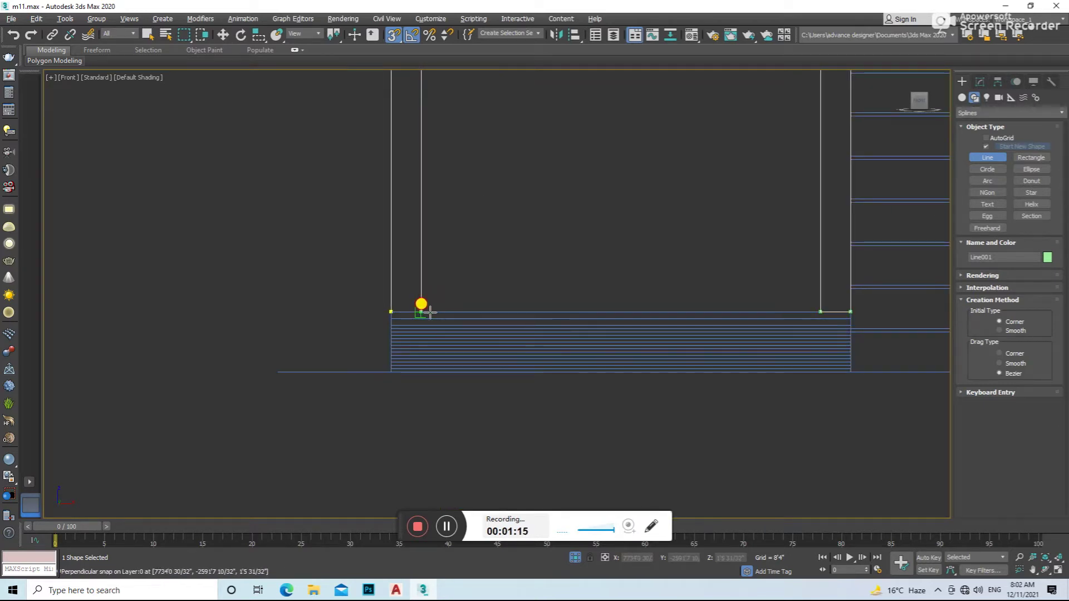
{"action": "left_click", "coordinate": [391, 310]}
{"action": "left_click", "coordinate": [523, 329]}
{"action": "scroll", "coordinate": [675, 278], "scroll_direction": "down", "scroll_amount": 2}
{"action": "key", "text": "w"}
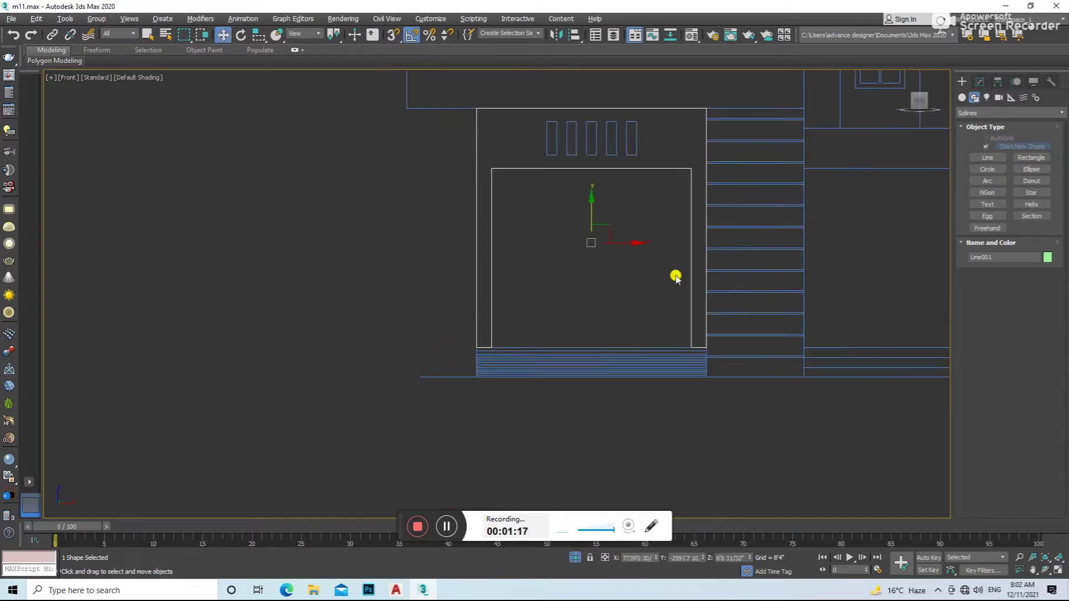
- Extrude the frame outline 9 inches deep and check it in 3D
{"action": "left_click", "coordinate": [980, 82]}
{"action": "left_click", "coordinate": [1008, 114]}
{"action": "left_click", "coordinate": [996, 356]}
{"action": "middle_click_drag", "start_coordinate": [807, 251], "coordinate": [657, 232], "text": "alt"}
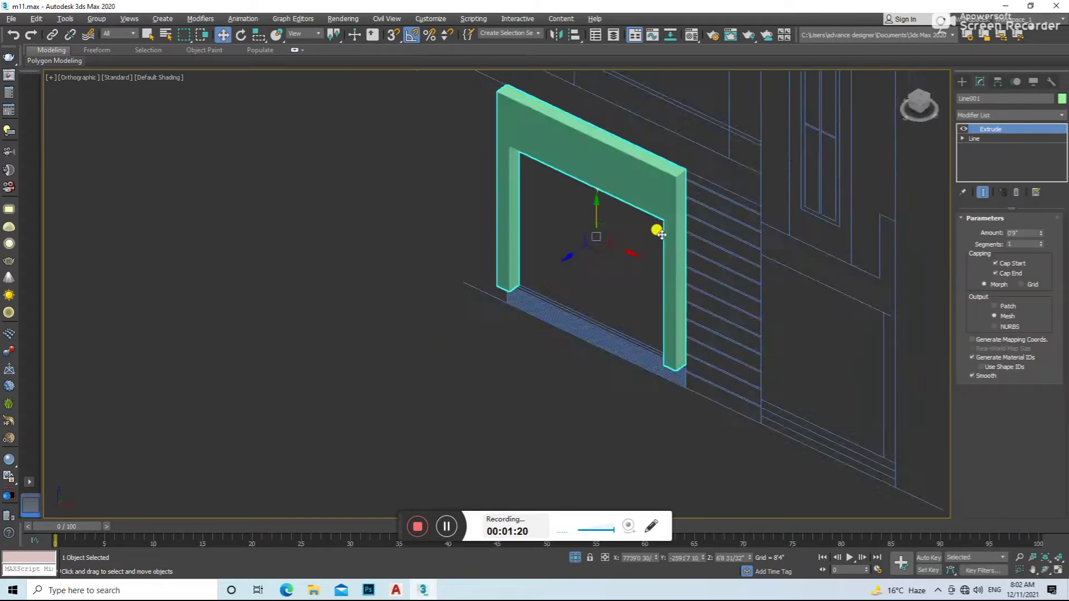
{"action": "mouse_move", "coordinate": [613, 345]}
{"action": "middle_mouse_down", "text": "alt"}
{"action": "mouse_move", "coordinate": [651, 329]}
{"action": "mouse_move", "coordinate": [625, 279]}
{"action": "middle_mouse_up", "text": "alt"}
{"action": "scroll", "coordinate": [573, 301], "scroll_direction": "up", "scroll_amount": 3}
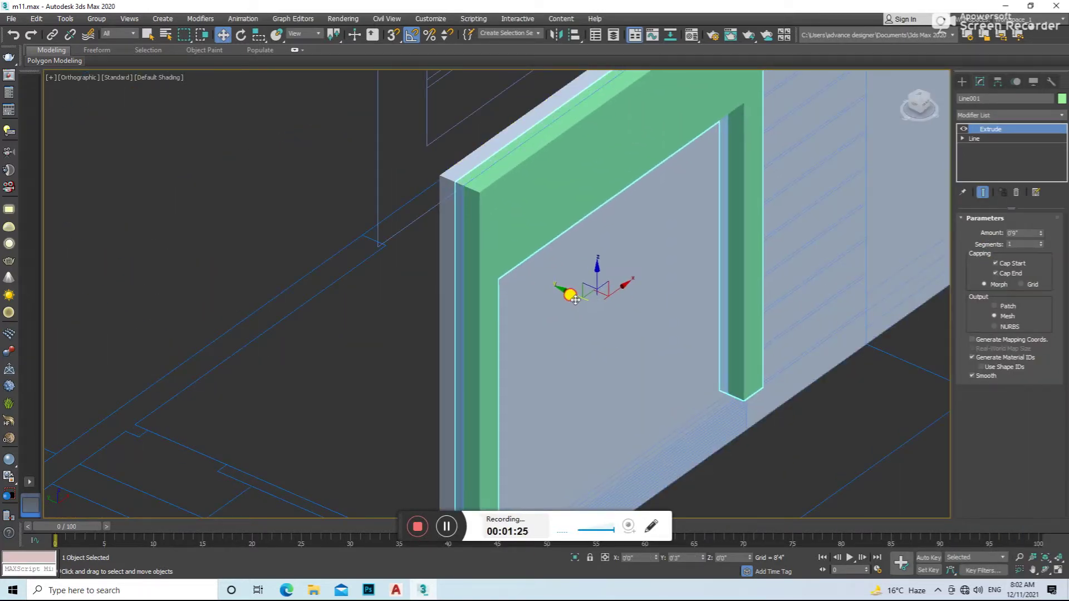
{"action": "key", "text": "f"}
- Convert the frame to an editable poly, then undo the vertex edits
{"action": "right_click", "coordinate": [581, 229]}
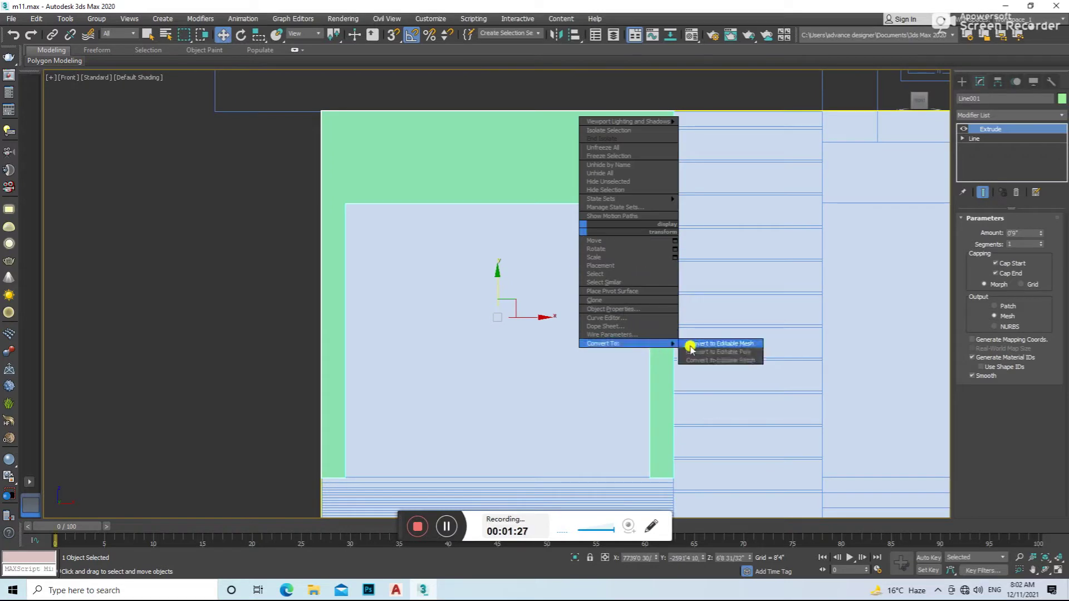
{"action": "left_click", "coordinate": [702, 352]}
{"action": "scroll", "coordinate": [886, 274], "scroll_direction": "down", "scroll_amount": 2}
{"action": "scroll", "coordinate": [886, 274], "scroll_direction": "down", "scroll_amount": 2}
{"action": "left_click_drag", "start_coordinate": [886, 274], "coordinate": [563, 406]}
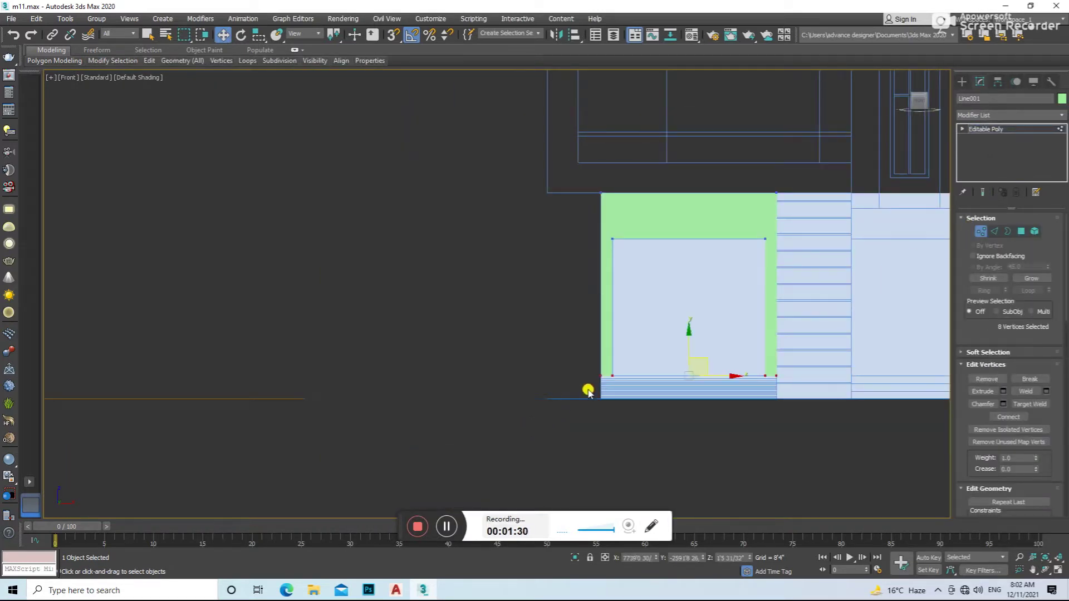
{"action": "scroll", "coordinate": [621, 341], "scroll_direction": "up", "scroll_amount": 2}
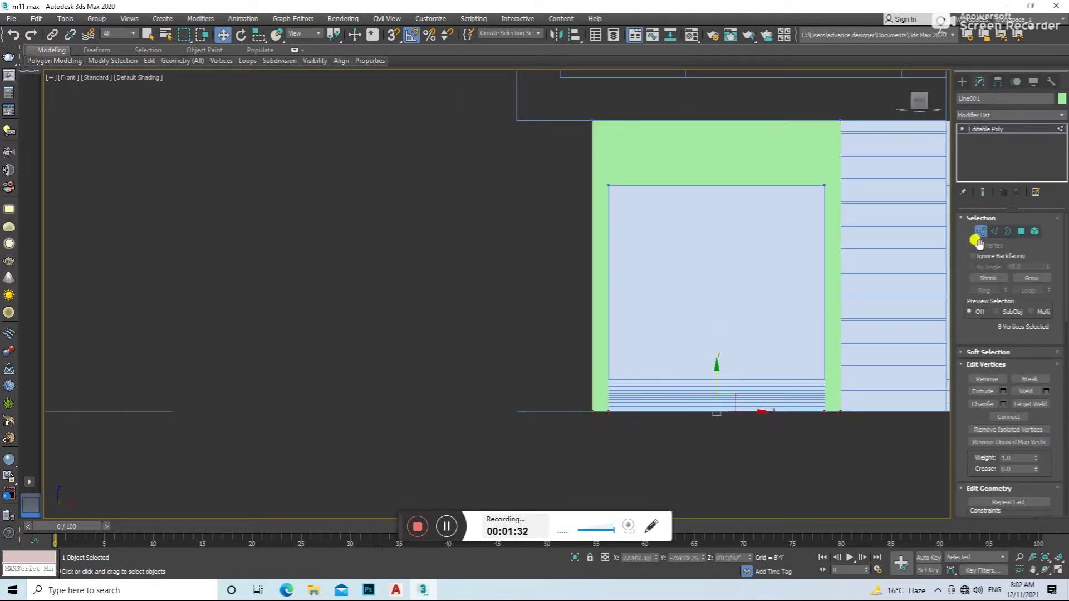
{"action": "key", "text": "ctrl+z"}
{"action": "key", "text": "ctrl+z"}
{"action": "key", "text": "z"}
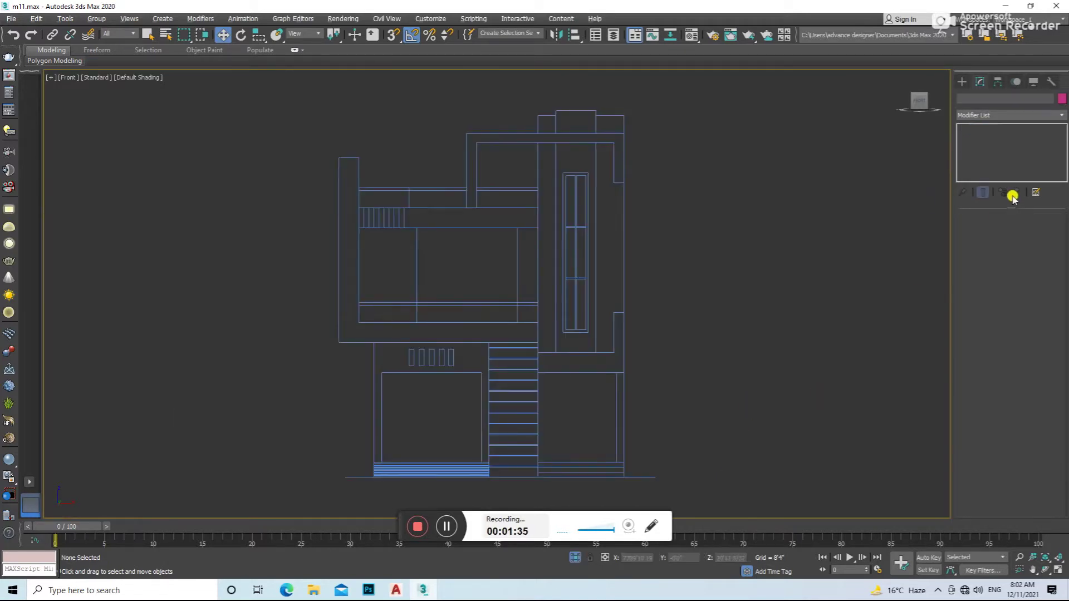
{"action": "left_click", "coordinate": [962, 82]}
- Draw a rectangle over the bottom step strip and extrude it 5'0"
{"action": "left_click", "coordinate": [1031, 158]}
{"action": "left_click_drag", "start_coordinate": [374, 462], "coordinate": [488, 477]}
{"action": "right_click", "coordinate": [480, 479]}
{"action": "left_click", "coordinate": [980, 82]}
{"action": "left_click", "coordinate": [1009, 114]}
{"action": "left_click", "coordinate": [996, 420]}
{"action": "middle_click_drag", "start_coordinate": [685, 254], "coordinate": [707, 251], "text": "alt"}
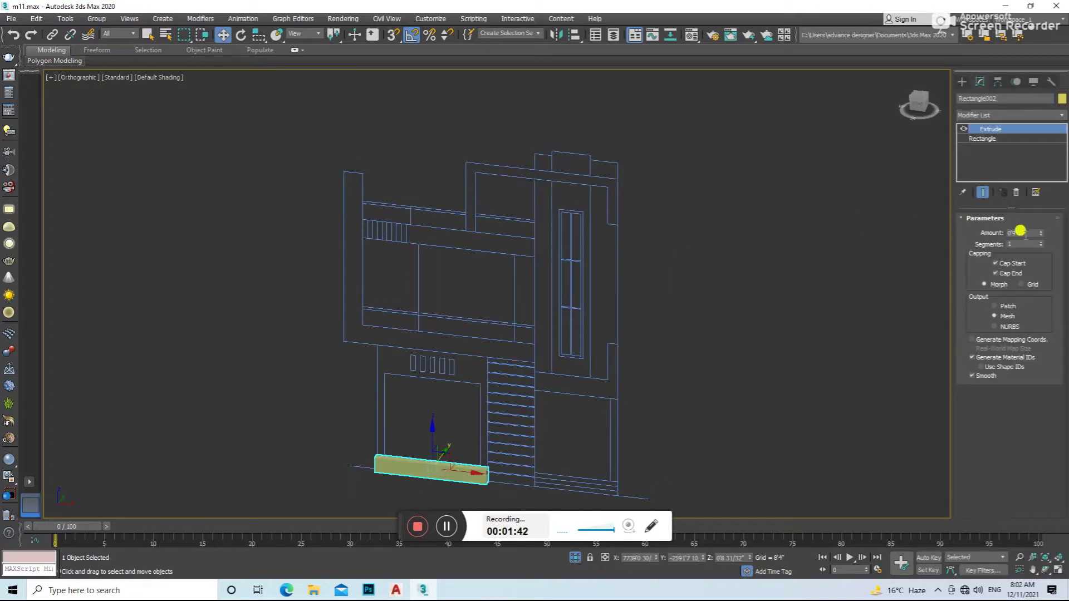
{"action": "key", "text": "Return"}
{"action": "mouse_move", "coordinate": [530, 540]}
{"action": "middle_mouse_down", "text": "alt"}
{"action": "mouse_move", "coordinate": [594, 418]}
{"action": "mouse_move", "coordinate": [539, 287]}
{"action": "middle_mouse_up", "text": "alt"}
{"action": "scroll", "coordinate": [501, 434], "scroll_direction": "up", "scroll_amount": 3}
- Convert the box to an editable poly and lower its top edge into a sloped ramp
{"action": "right_click", "coordinate": [465, 450]}
{"action": "scroll", "coordinate": [560, 392], "scroll_direction": "down", "scroll_amount": 3}
{"action": "right_click", "coordinate": [507, 289]}
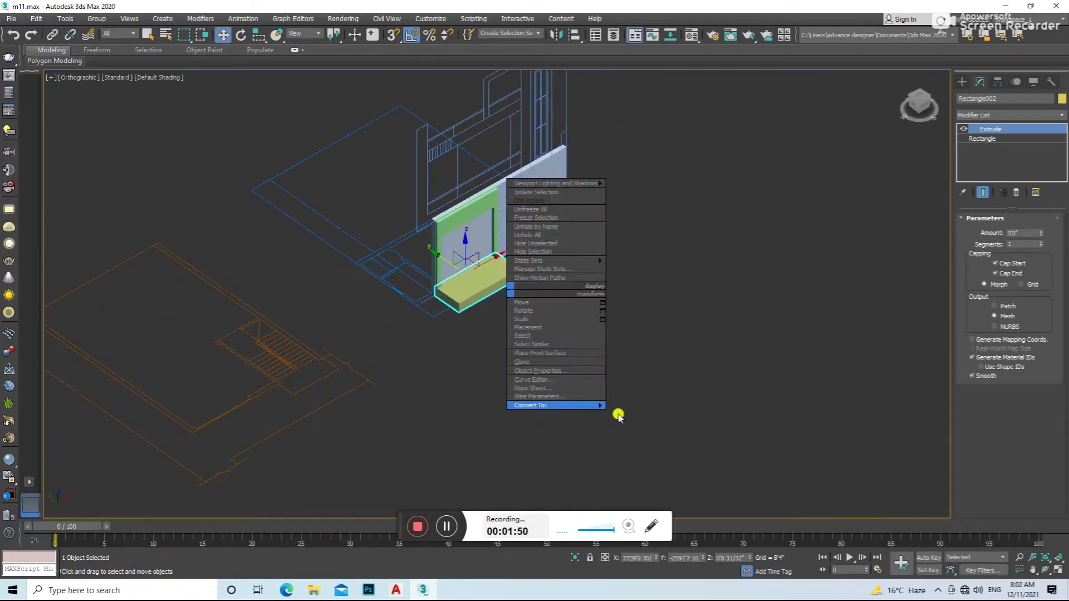
{"action": "mouse_move", "coordinate": [554, 405]}
{"action": "left_click", "coordinate": [676, 413]}
{"action": "left_click", "coordinate": [993, 231]}
{"action": "scroll", "coordinate": [429, 257], "scroll_direction": "up", "scroll_amount": 5}
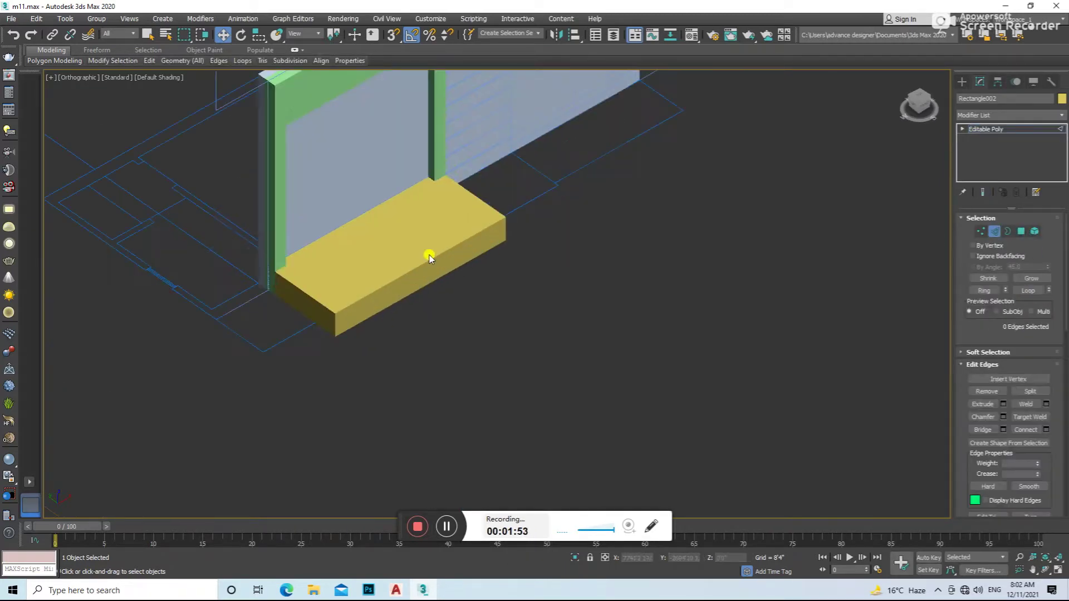
{"action": "left_click_drag", "start_coordinate": [423, 237], "coordinate": [423, 248]}
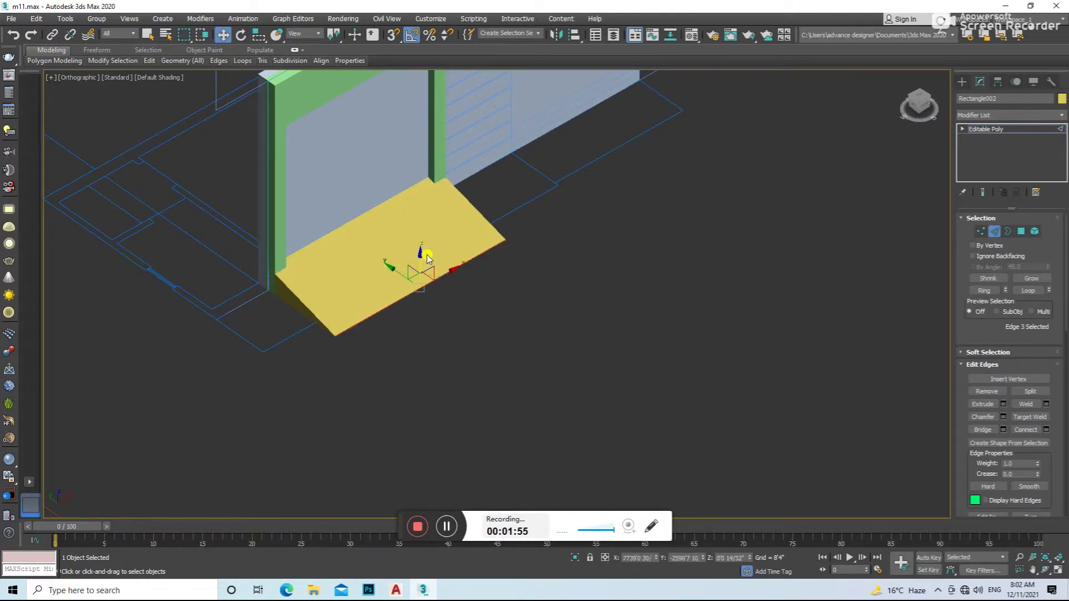
{"action": "scroll", "coordinate": [465, 298], "scroll_direction": "up", "scroll_amount": 3}
{"action": "scroll", "coordinate": [404, 283], "scroll_direction": "up", "scroll_amount": 3}
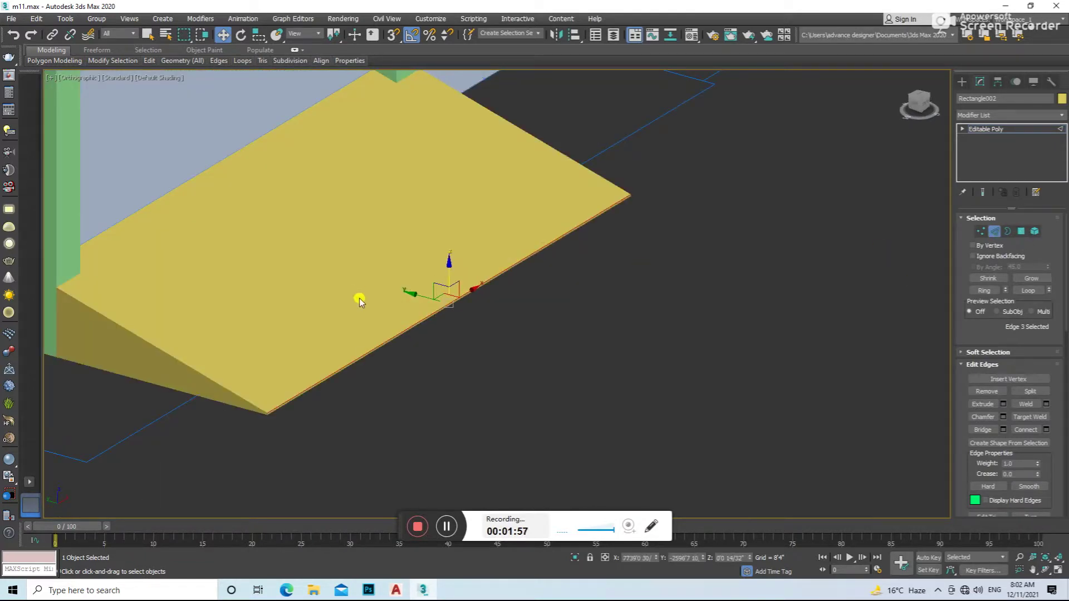
{"action": "scroll", "coordinate": [359, 300], "scroll_direction": "up", "scroll_amount": 3}
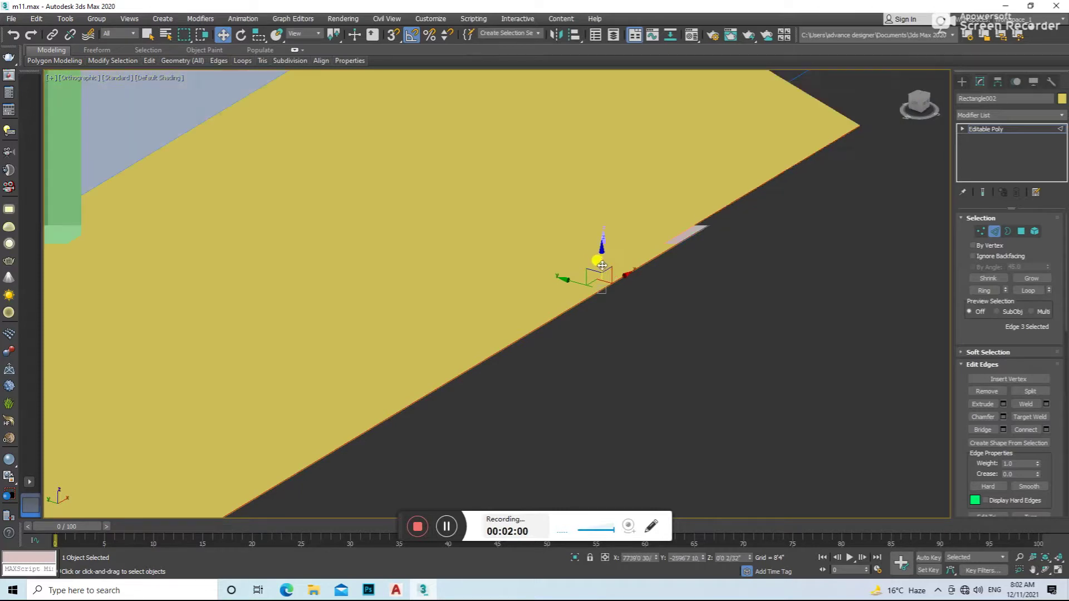
{"action": "scroll", "coordinate": [602, 265], "scroll_direction": "down", "scroll_amount": 5}
{"action": "left_click", "coordinate": [1001, 229]}
{"action": "left_click", "coordinate": [752, 321]}
- Dismiss the corruption warning and return to a clear straight Front view
{"action": "middle_click_drag", "start_coordinate": [752, 322], "coordinate": [577, 305], "text": "alt"}
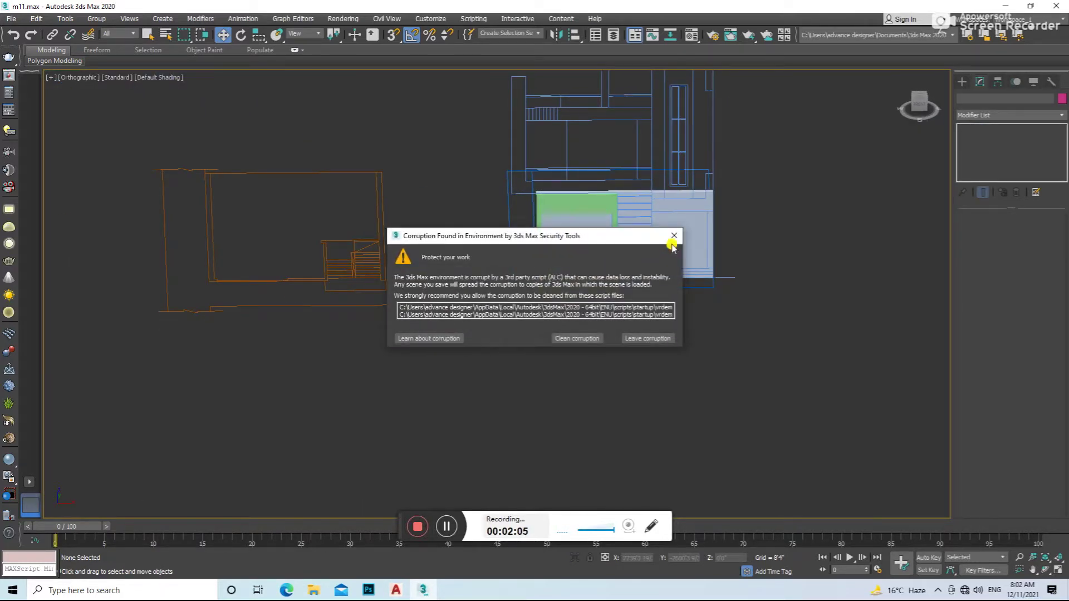
{"action": "left_click", "coordinate": [673, 236]}
{"action": "left_click", "coordinate": [641, 207]}
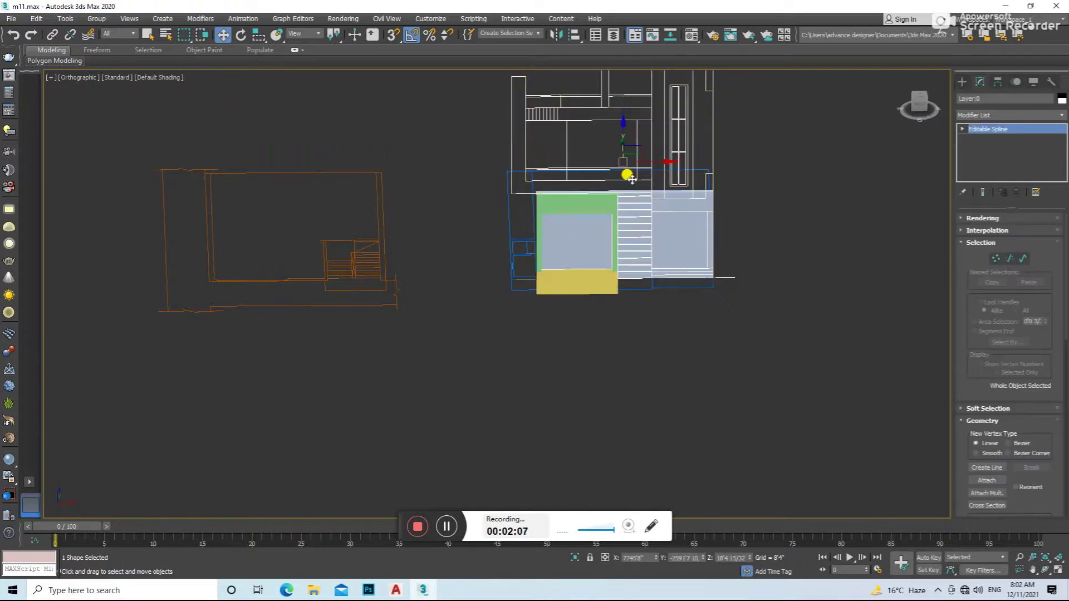
{"action": "key", "text": "f"}
{"action": "left_click", "coordinate": [708, 231]}
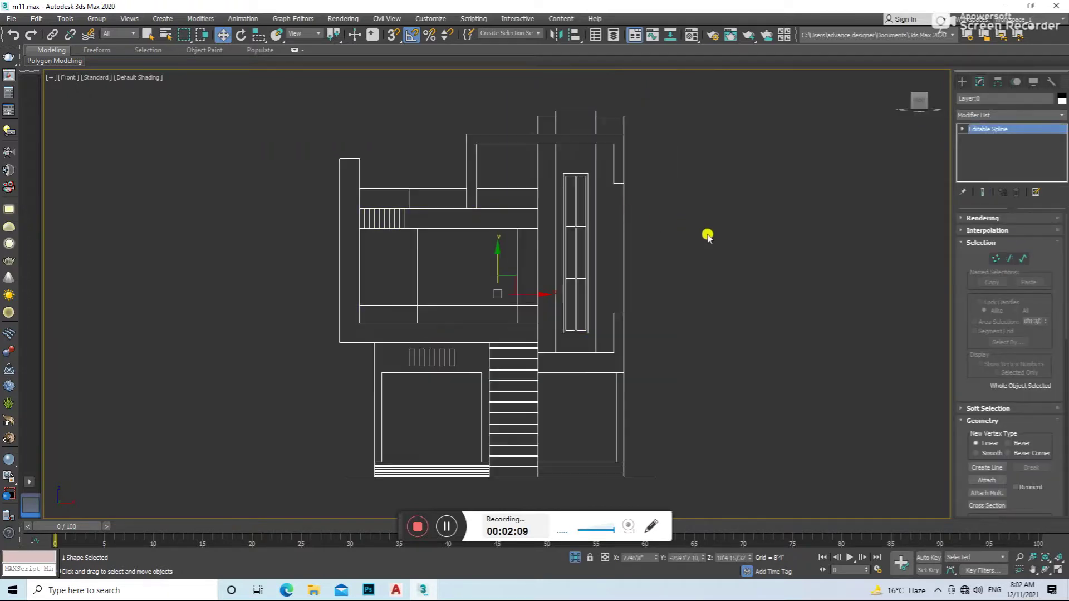
{"action": "left_click", "coordinate": [961, 82]}
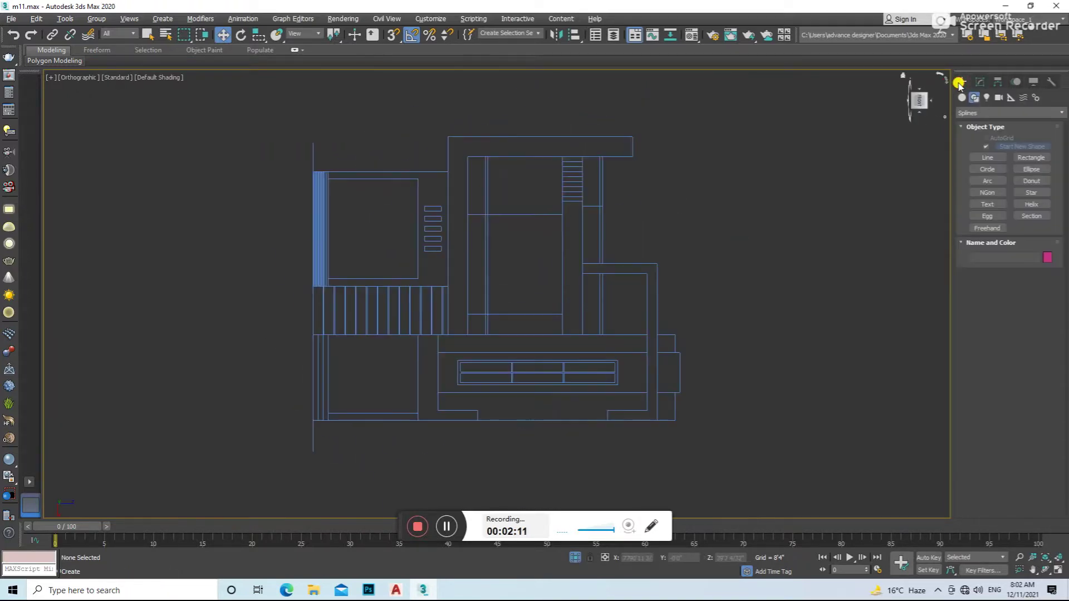
- Snap a rectangle to the lower door opening and extrude it into a cutting box
{"action": "left_click", "coordinate": [1031, 157]}
{"action": "key", "text": "s"}
{"action": "left_click_drag", "start_coordinate": [391, 381], "coordinate": [478, 462]}
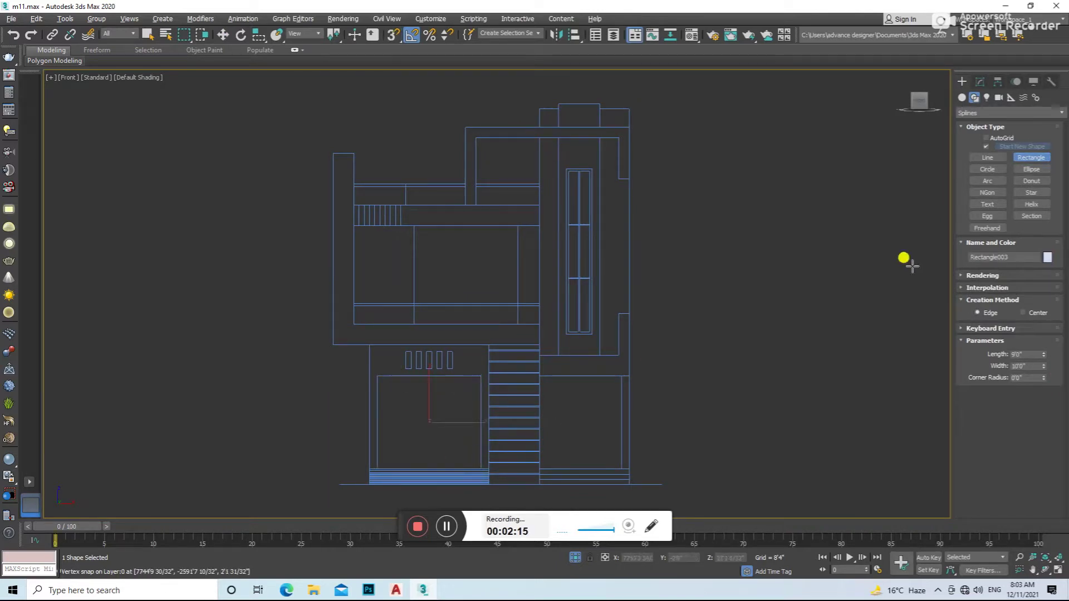
{"action": "key", "text": "w"}
{"action": "left_click", "coordinate": [980, 81]}
{"action": "left_click", "coordinate": [1008, 114]}
{"action": "left_click", "coordinate": [980, 184]}
{"action": "middle_click_drag", "start_coordinate": [779, 251], "coordinate": [695, 259], "text": "alt"}
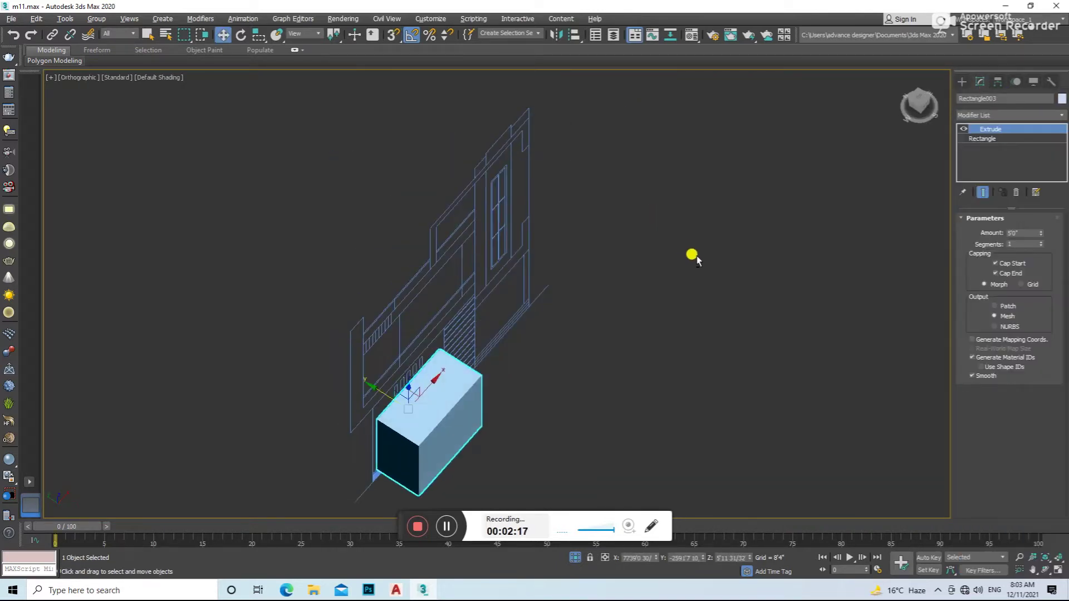
{"action": "mouse_move", "coordinate": [556, 598]}
{"action": "middle_mouse_down", "text": "alt"}
{"action": "mouse_move", "coordinate": [523, 429]}
{"action": "mouse_move", "coordinate": [346, 401]}
{"action": "middle_mouse_up", "text": "alt"}
- Clone the box aside, then ProBoolean-subtract the original from the front wall
{"action": "left_click_drag", "start_coordinate": [349, 385], "coordinate": [615, 449], "text": "shift"}
{"action": "left_click", "coordinate": [529, 346]}
{"action": "left_click", "coordinate": [476, 289]}
{"action": "left_click", "coordinate": [962, 82]}
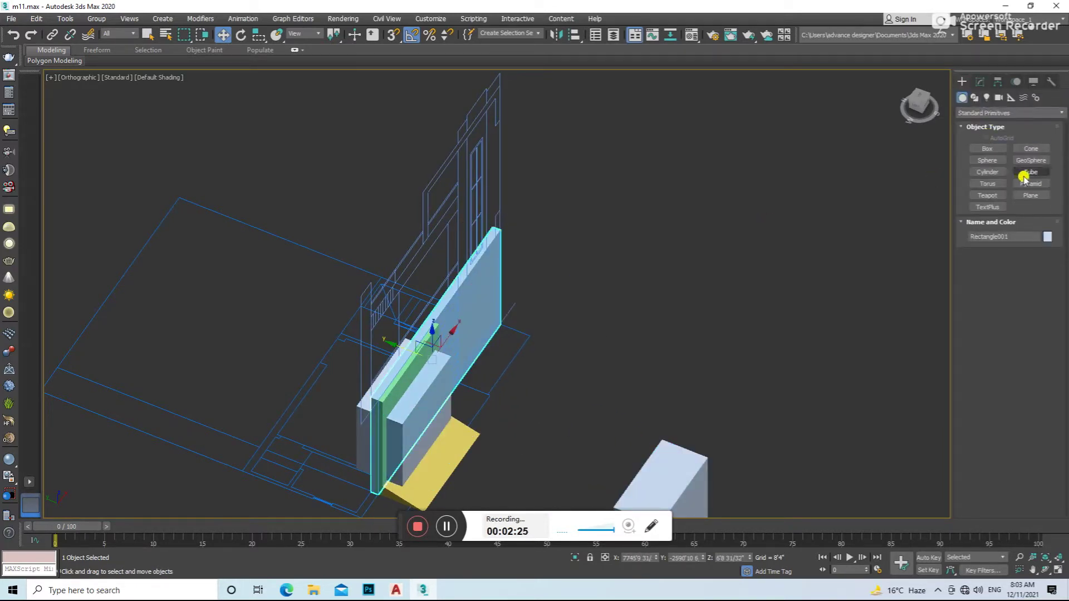
{"action": "left_click", "coordinate": [985, 113]}
{"action": "left_click", "coordinate": [975, 144]}
{"action": "left_click", "coordinate": [1031, 195]}
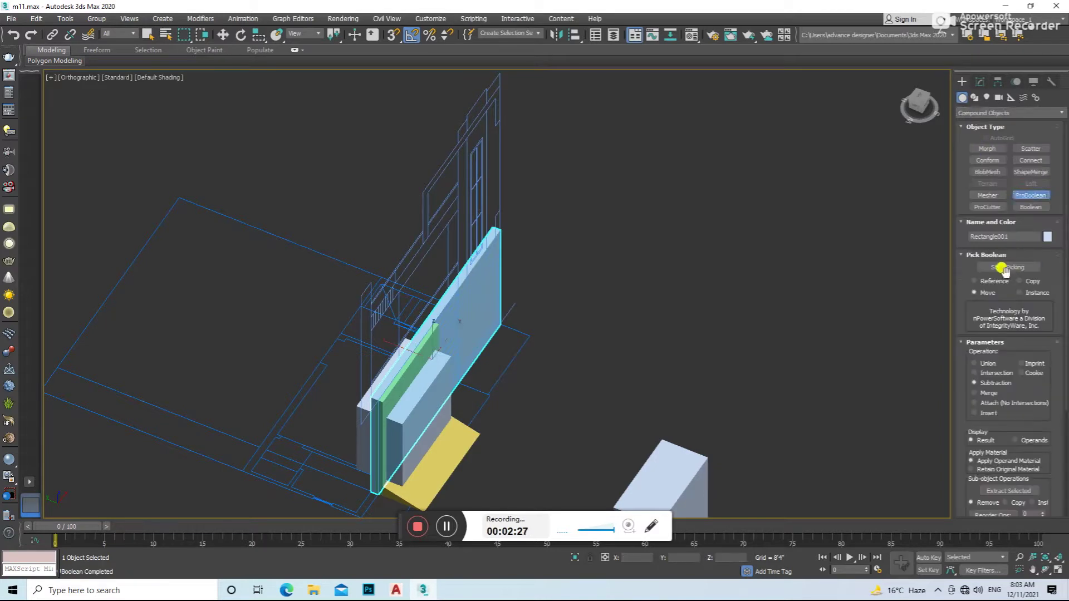
{"action": "left_click", "coordinate": [458, 423]}
{"action": "key", "text": "w"}
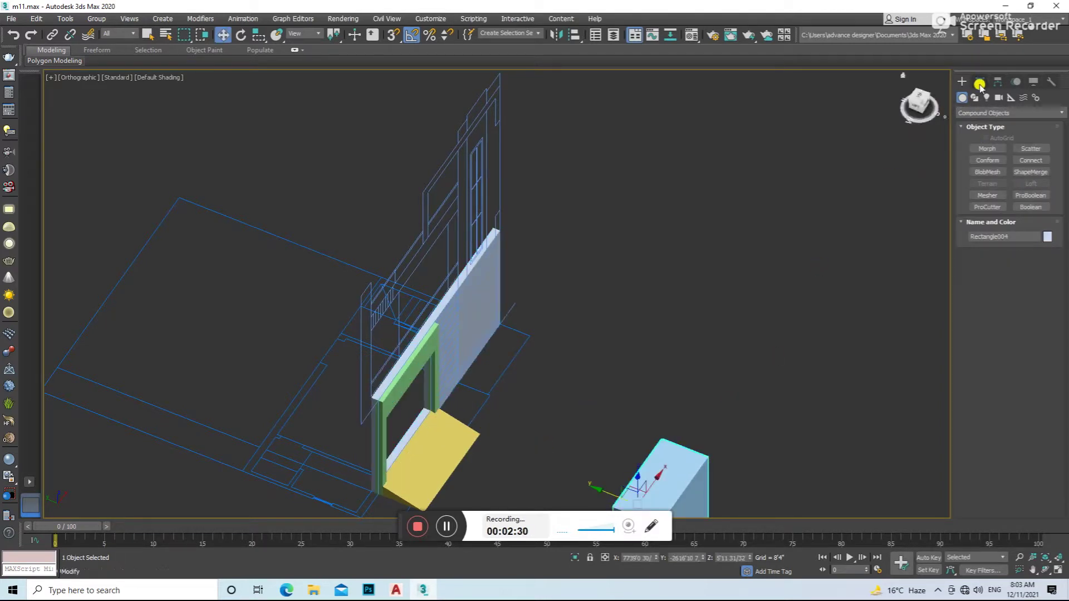
{"action": "left_click", "coordinate": [980, 82]}
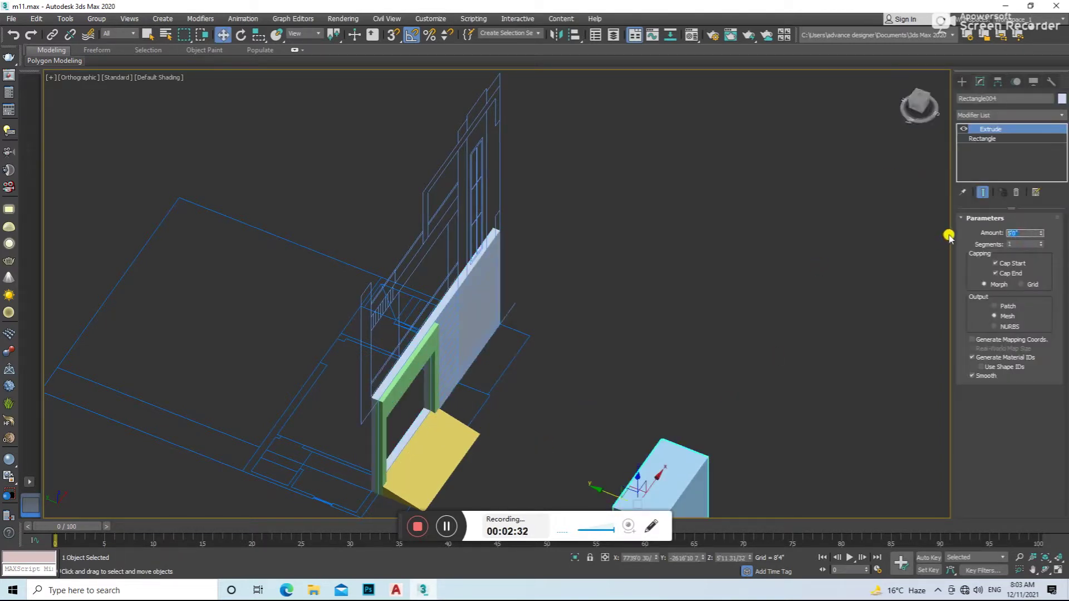
- Set the copy's Extrude Amount to 0'0 16/32" and slide the thin panel into the doorway
{"action": "key", "text": "Return"}
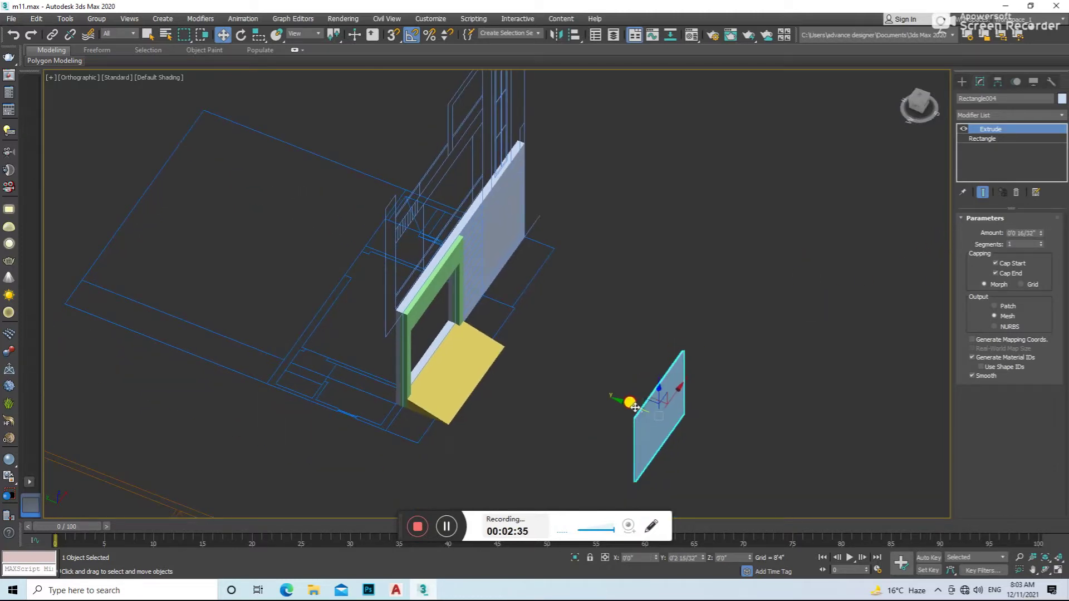
{"action": "left_click_drag", "start_coordinate": [632, 401], "coordinate": [391, 342]}
{"action": "scroll", "coordinate": [392, 342], "scroll_direction": "up", "scroll_amount": 4}
{"action": "left_click_drag", "start_coordinate": [337, 294], "coordinate": [347, 291]}
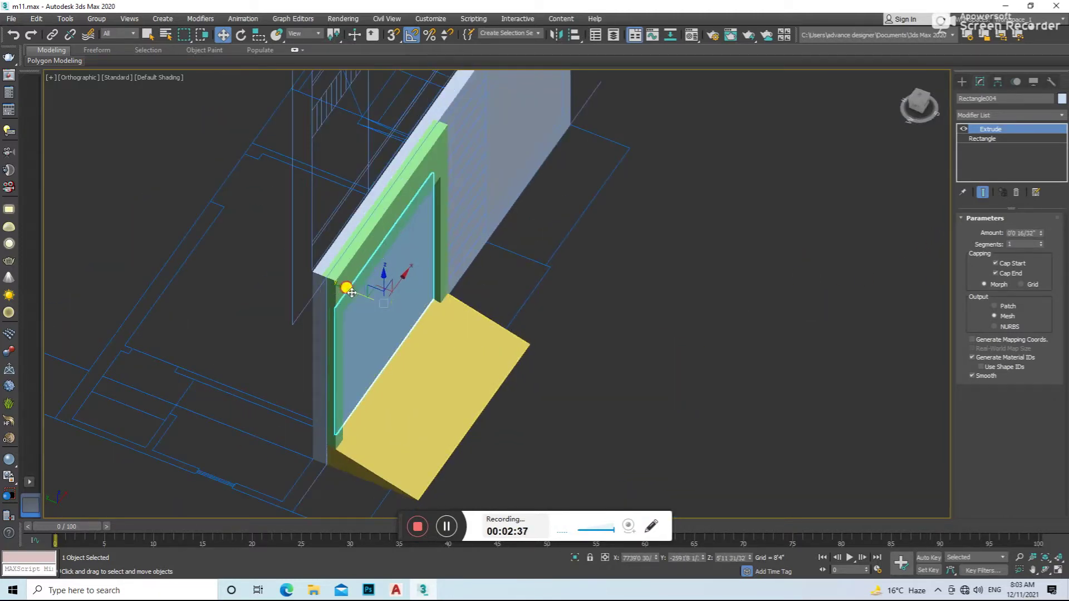
{"action": "scroll", "coordinate": [359, 303], "scroll_direction": "up", "scroll_amount": 2}
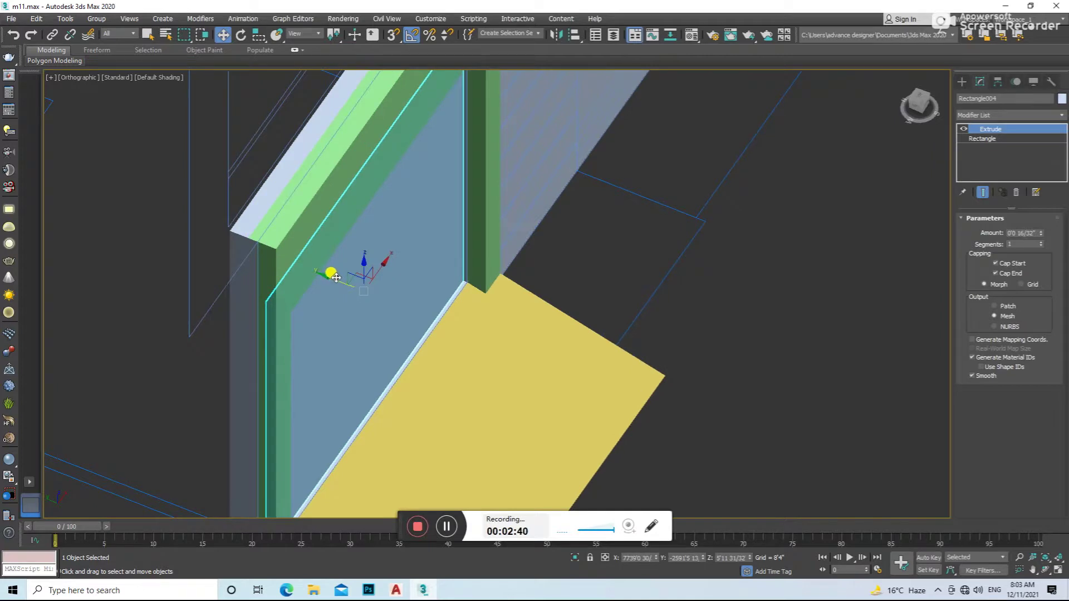
- Return to the straight front view in wireframe with nothing selected
{"action": "key", "text": "f"}
{"action": "scroll", "coordinate": [829, 309], "scroll_direction": "down", "scroll_amount": 5}
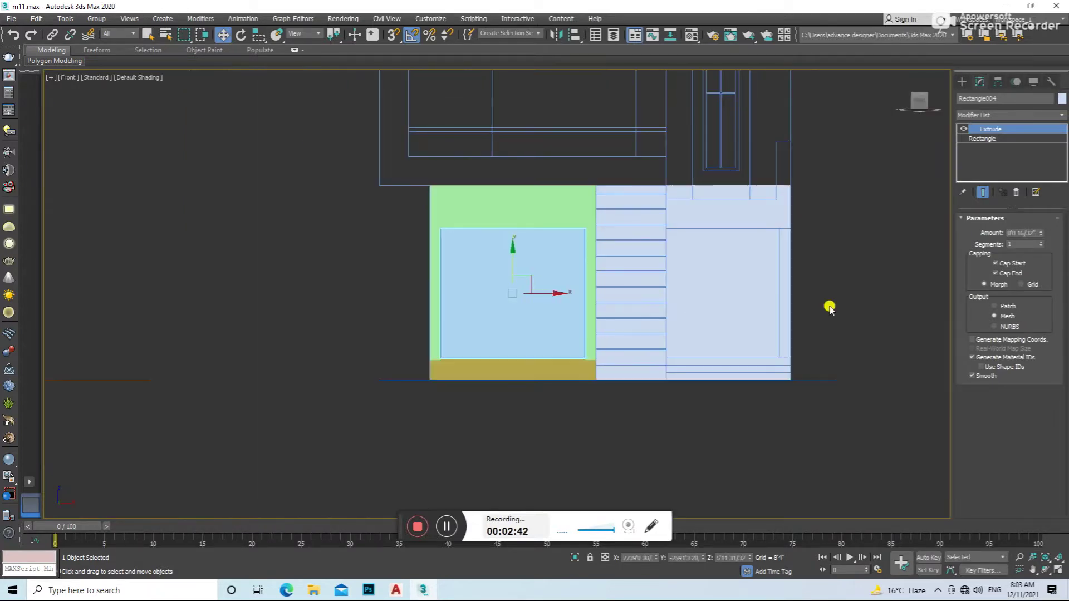
{"action": "left_click", "coordinate": [830, 309]}
{"action": "key", "text": "F3"}
- Draw a rectangle over the staircase strip and extrude it into a thin panel
{"action": "key", "text": "z"}
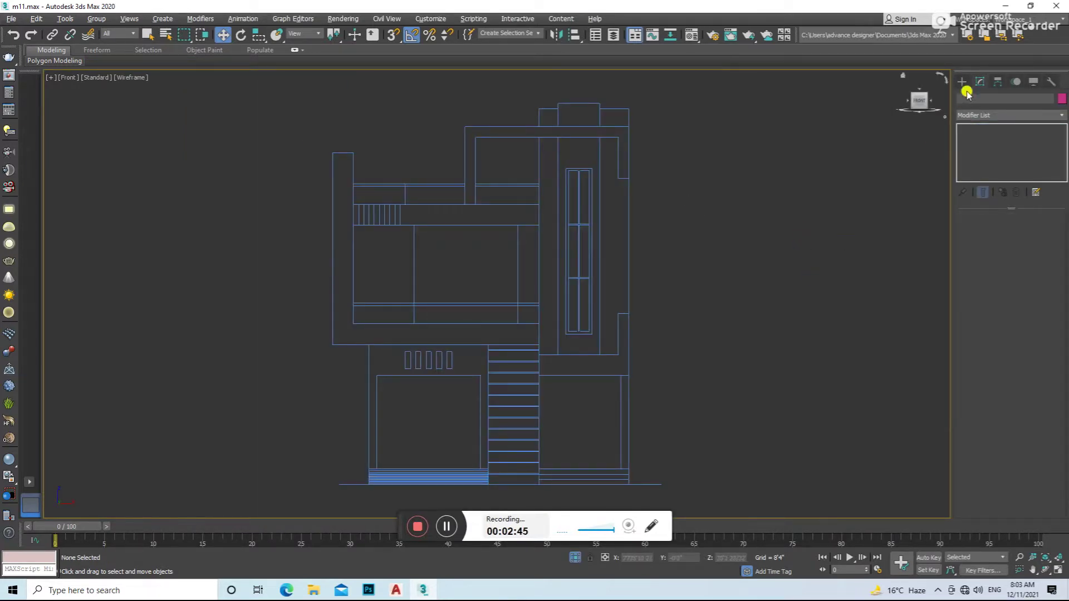
{"action": "left_click", "coordinate": [961, 83]}
{"action": "left_click", "coordinate": [975, 98]}
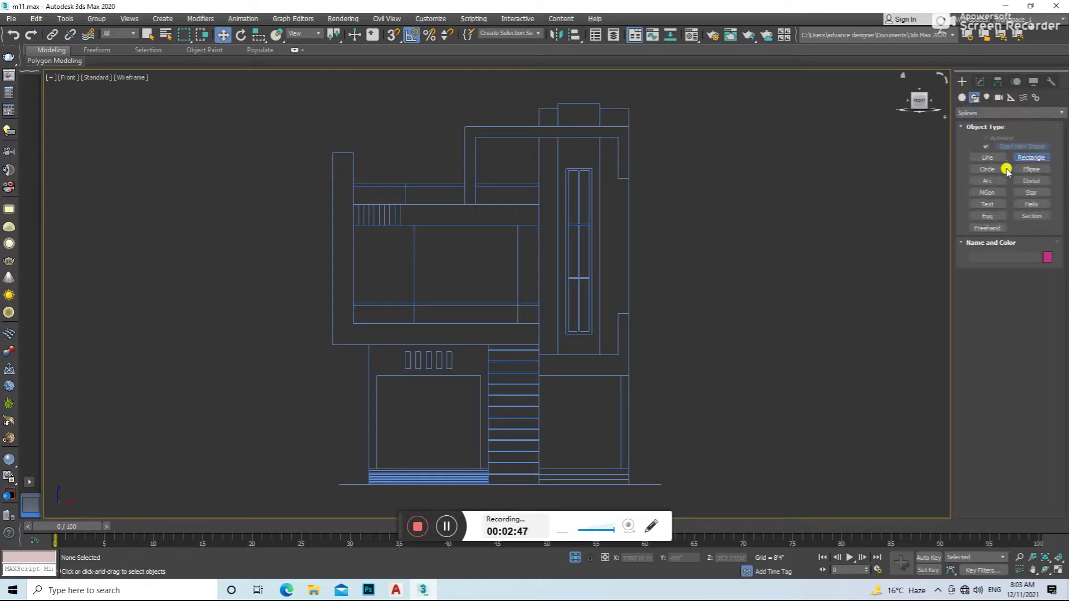
{"action": "middle_click_drag", "start_coordinate": [532, 368], "coordinate": [508, 310]}
{"action": "left_click_drag", "start_coordinate": [464, 288], "coordinate": [515, 426]}
{"action": "right_click", "coordinate": [946, 121]}
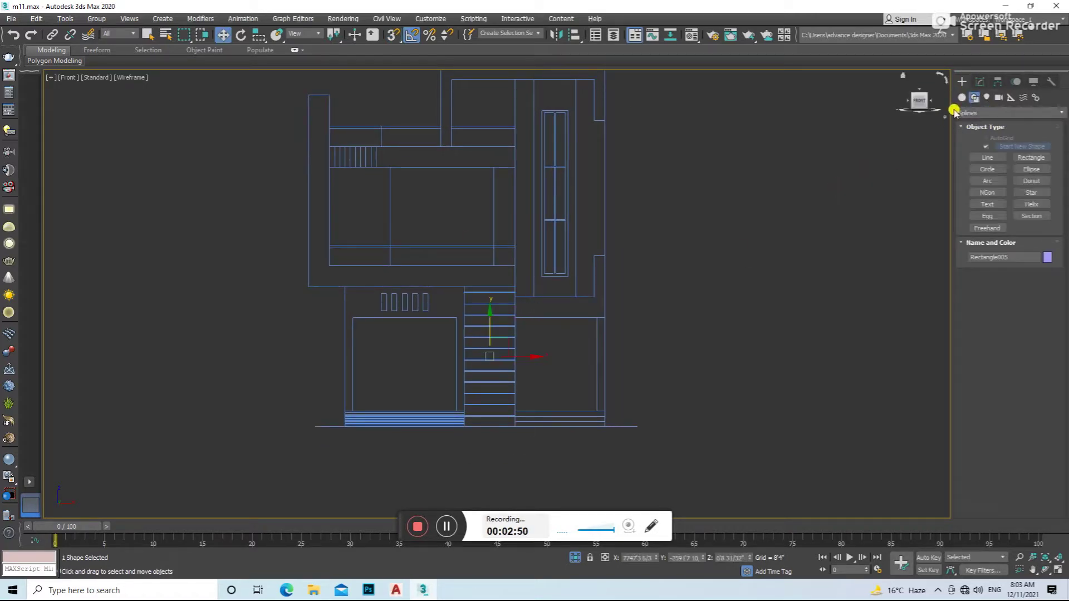
{"action": "left_click", "coordinate": [980, 82]}
{"action": "left_click", "coordinate": [1009, 114]}
{"action": "left_click", "coordinate": [1038, 187]}
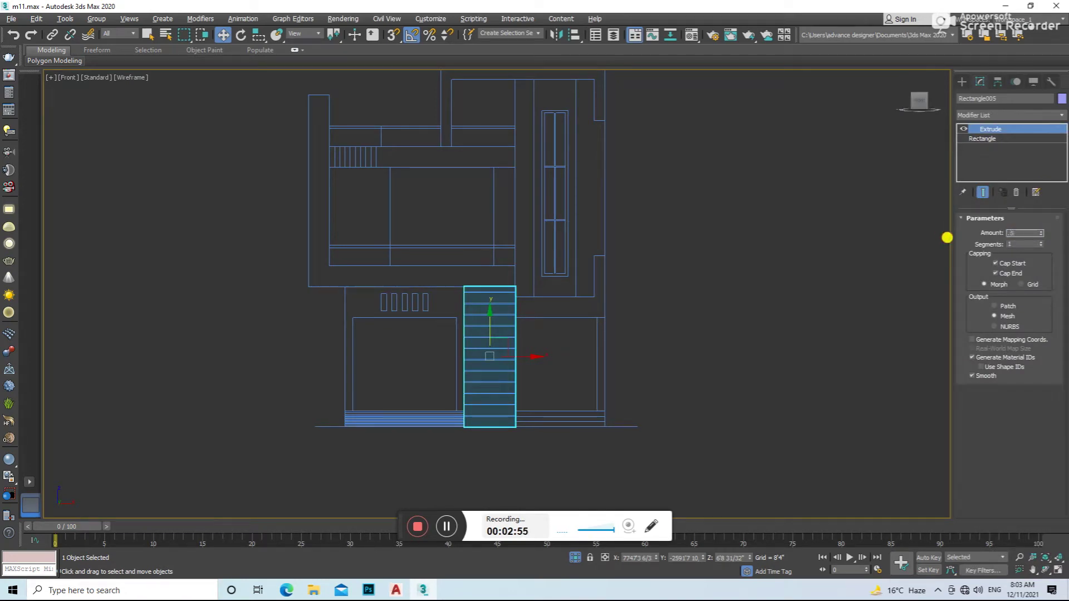
- Orbit around the top of the wall to check the new panels in 3D
{"action": "scroll", "coordinate": [686, 303], "scroll_direction": "up", "scroll_amount": 3}
{"action": "middle_click_drag", "start_coordinate": [573, 499], "coordinate": [618, 339], "text": "alt"}
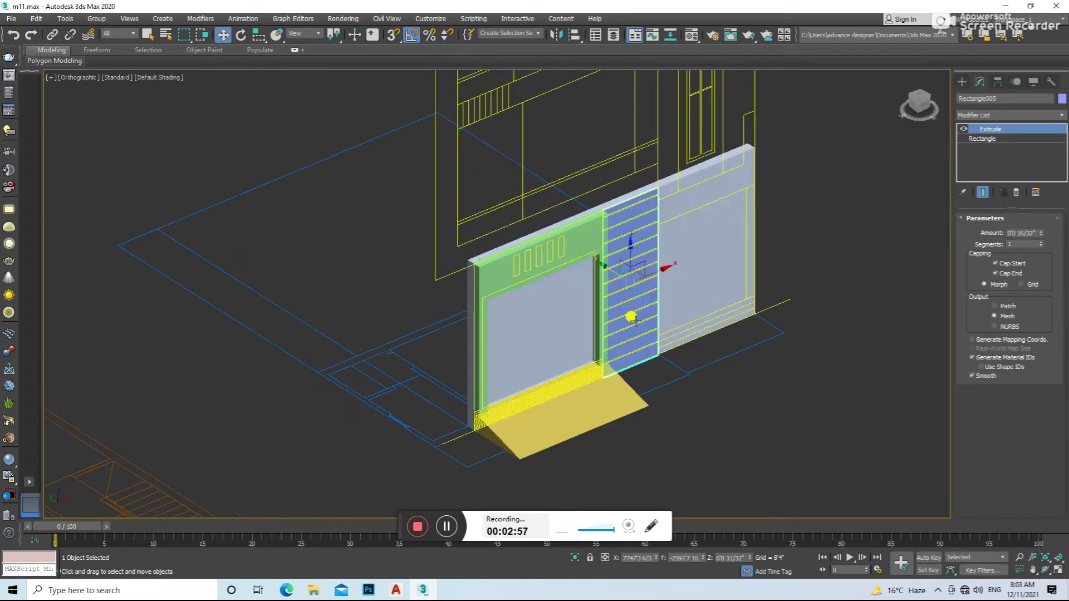
{"action": "scroll", "coordinate": [666, 259], "scroll_direction": "up", "scroll_amount": 5}
{"action": "scroll", "coordinate": [560, 157], "scroll_direction": "up", "scroll_amount": 2}
{"action": "mouse_move", "coordinate": [680, 279]}
{"action": "middle_mouse_down", "text": "alt"}
{"action": "mouse_move", "coordinate": [683, 269]}
{"action": "mouse_move", "coordinate": [824, 494]}
{"action": "mouse_move", "coordinate": [715, 411]}
{"action": "middle_mouse_up", "text": "alt"}
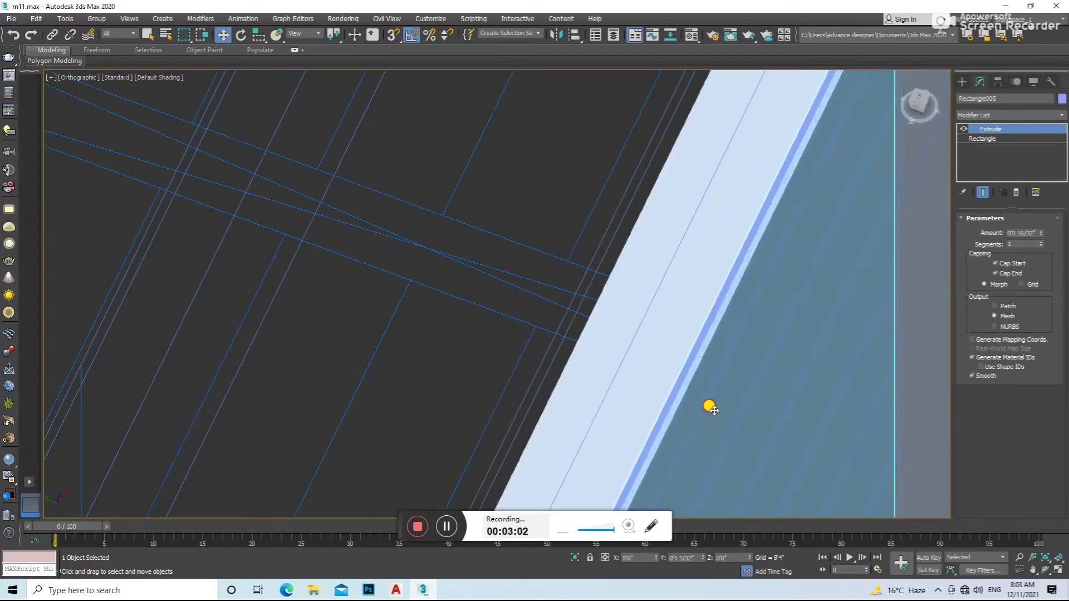
- In front view, dismiss the security warnings, inspect the cut wall, then select the elevation drawing
{"action": "key", "text": "f"}
{"action": "left_click", "coordinate": [792, 385]}
{"action": "left_click", "coordinate": [665, 242]}
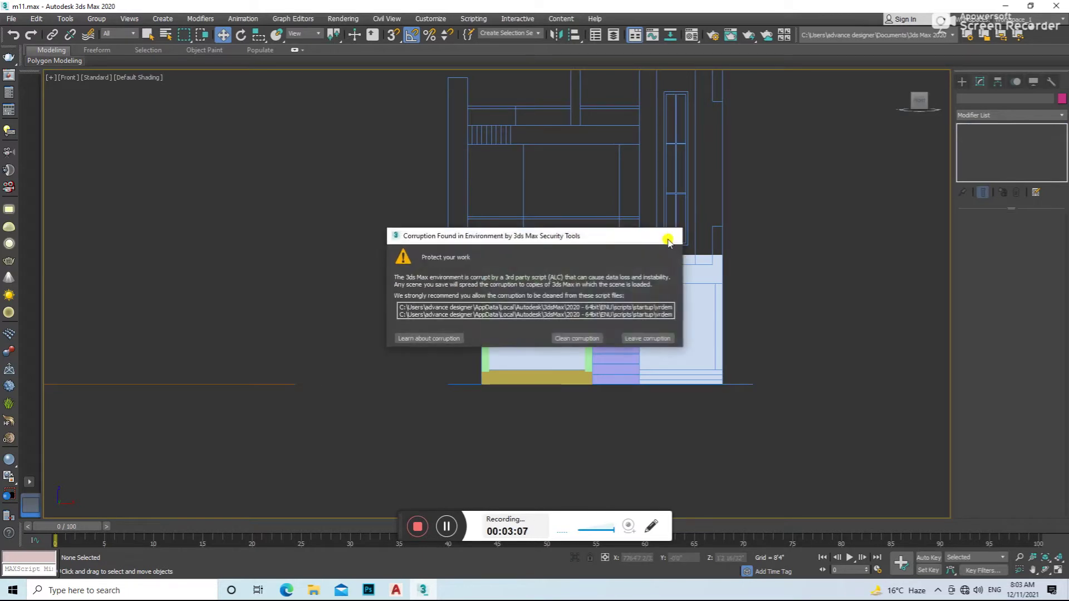
{"action": "left_click", "coordinate": [665, 242]}
{"action": "left_click", "coordinate": [680, 269]}
{"action": "key", "text": "z"}
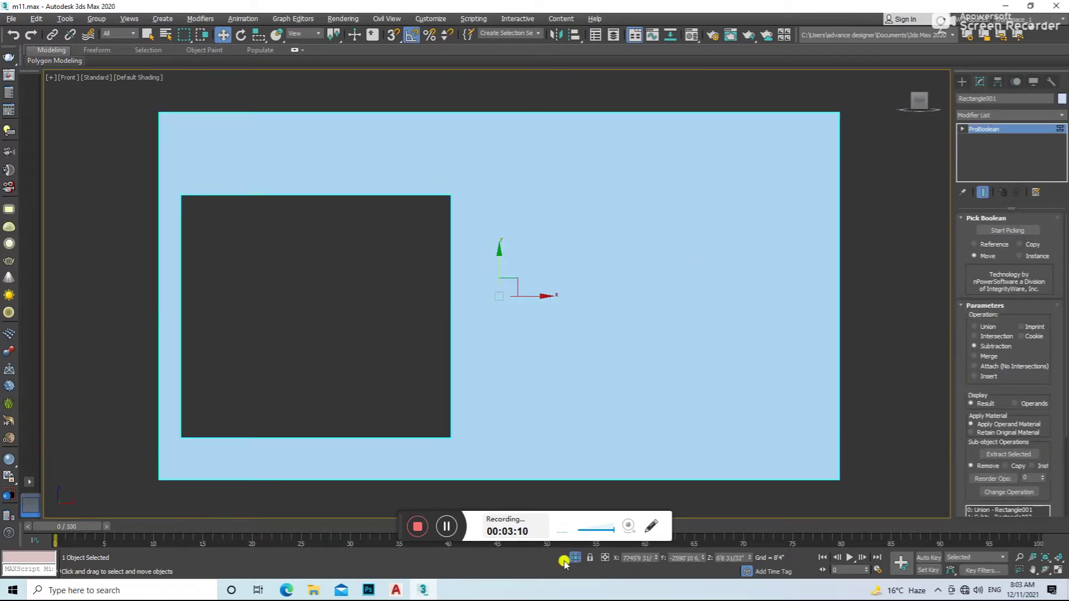
{"action": "left_click", "coordinate": [570, 558]}
{"action": "left_click", "coordinate": [782, 379]}
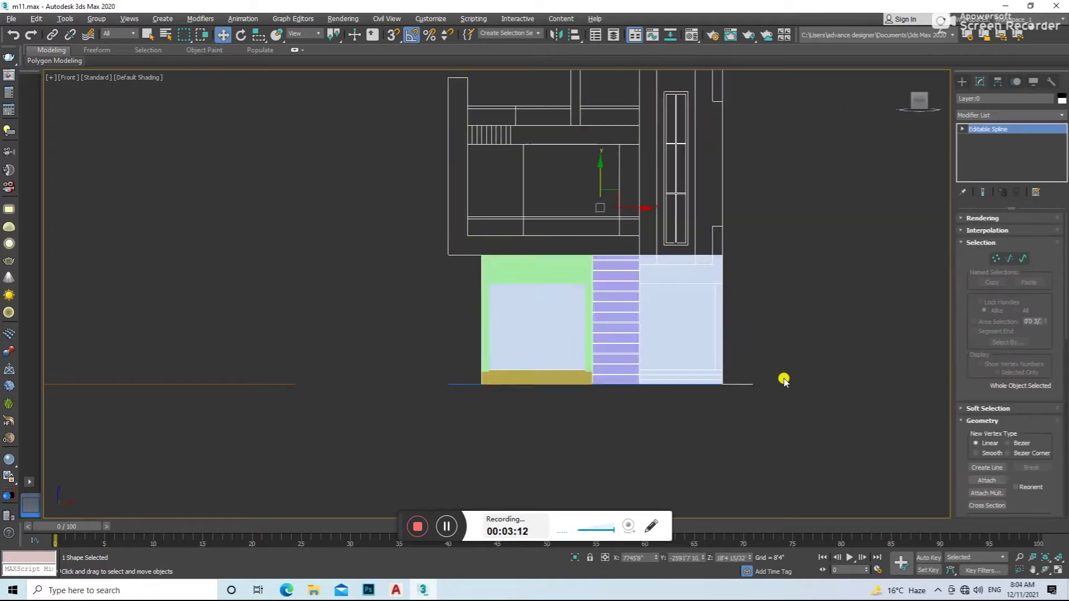
- Snap a rectangle over the lower-right opening and extrude it into a 6'8"-deep box
{"action": "left_click", "coordinate": [962, 82]}
{"action": "left_click", "coordinate": [1031, 157]}
{"action": "key", "text": "s"}
{"action": "left_click_drag", "start_coordinate": [536, 370], "coordinate": [610, 457]}
{"action": "left_click", "coordinate": [980, 82]}
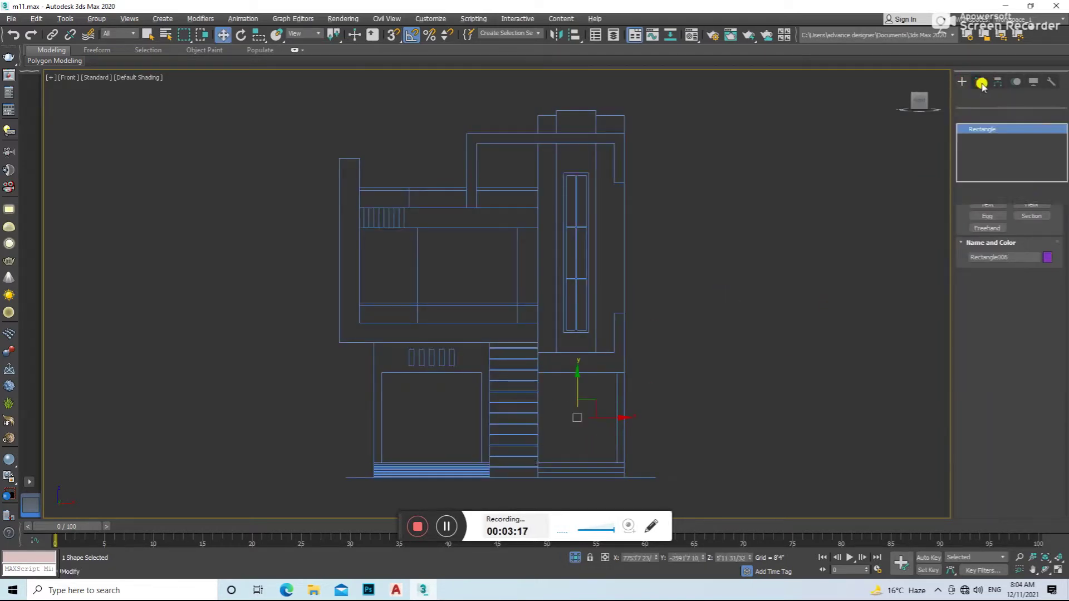
{"action": "left_click", "coordinate": [1009, 115]}
{"action": "left_click", "coordinate": [1011, 131]}
{"action": "middle_click_drag", "start_coordinate": [946, 239], "coordinate": [933, 257], "text": "alt"}
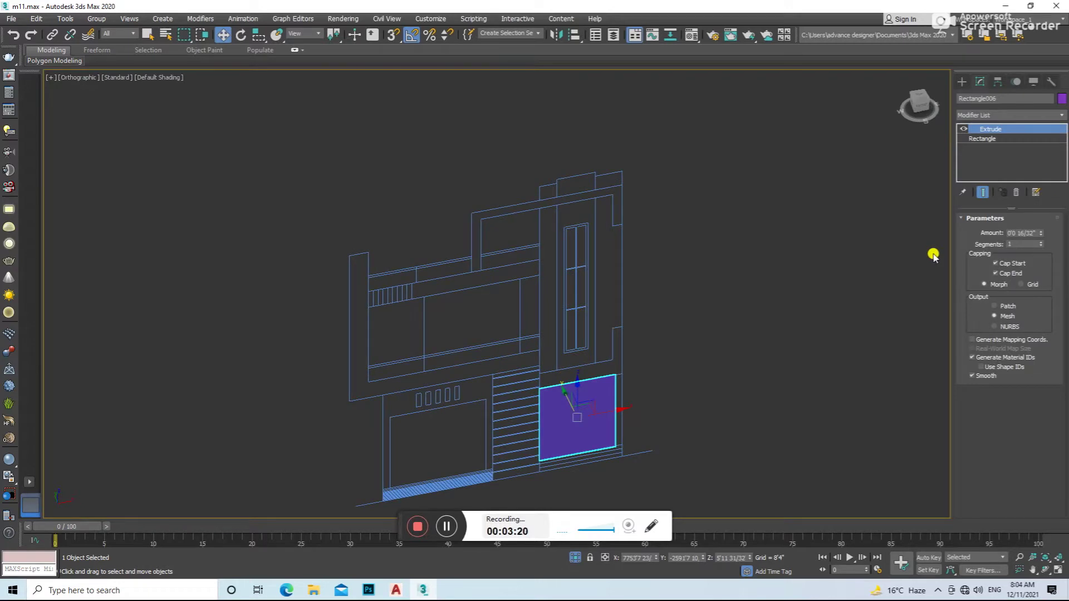
{"action": "left_click_drag", "start_coordinate": [1040, 238], "coordinate": [966, 148]}
{"action": "scroll", "coordinate": [587, 506], "scroll_direction": "up", "scroll_amount": 2}
{"action": "scroll", "coordinate": [582, 496], "scroll_direction": "up", "scroll_amount": 2}
{"action": "scroll", "coordinate": [563, 417], "scroll_direction": "up", "scroll_amount": 3}
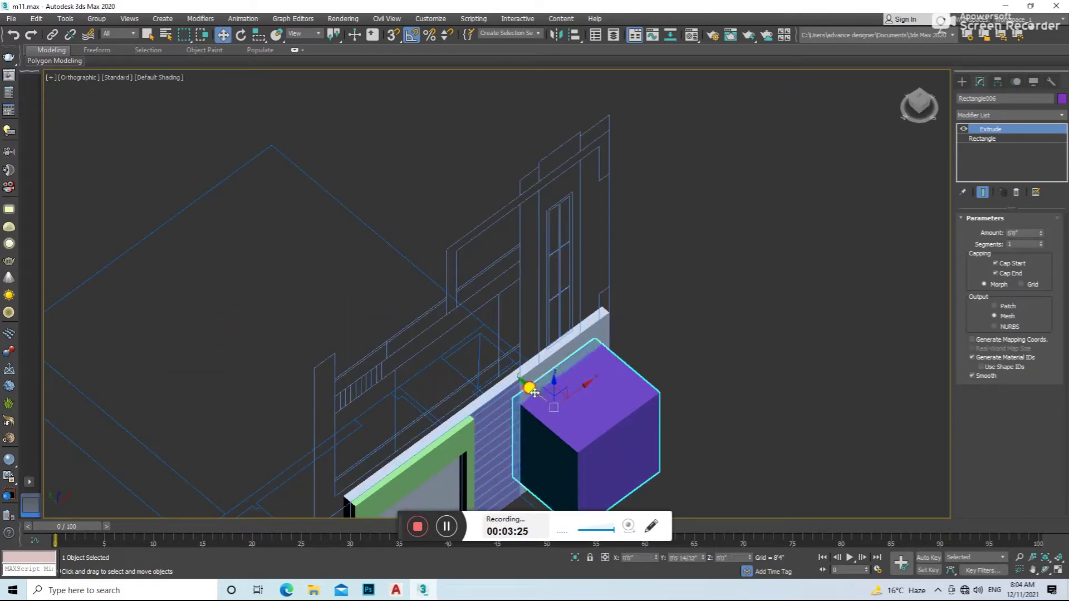
- Clone the purple box and ProBoolean-subtract the original from the pale wall
{"action": "left_click_drag", "start_coordinate": [562, 416], "coordinate": [620, 466], "text": "shift"}
{"action": "left_click", "coordinate": [536, 342]}
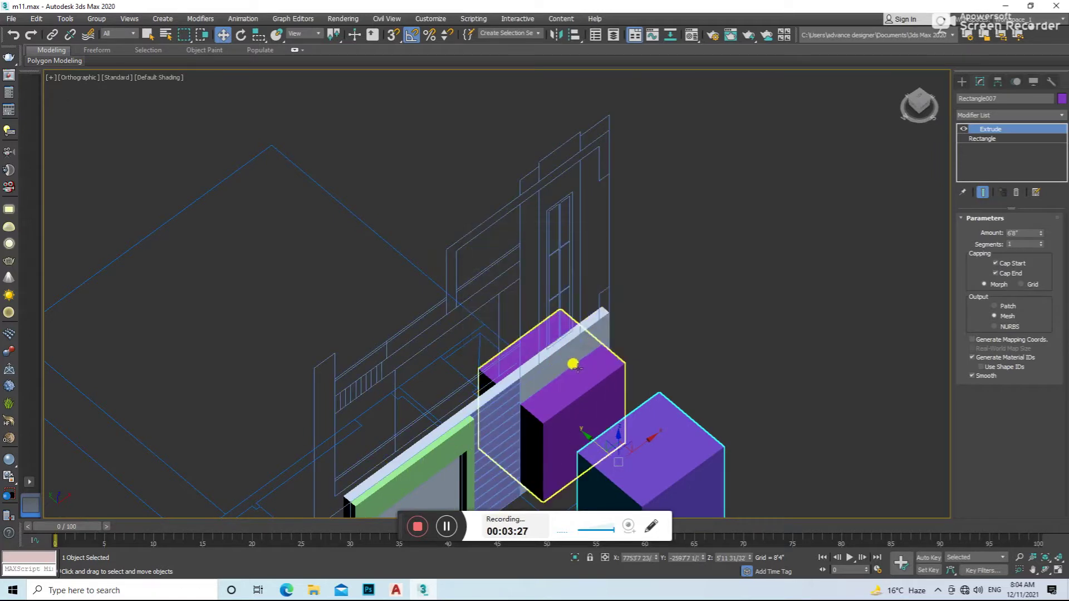
{"action": "left_click", "coordinate": [573, 363]}
{"action": "left_click", "coordinate": [962, 81]}
{"action": "left_click", "coordinate": [1022, 194]}
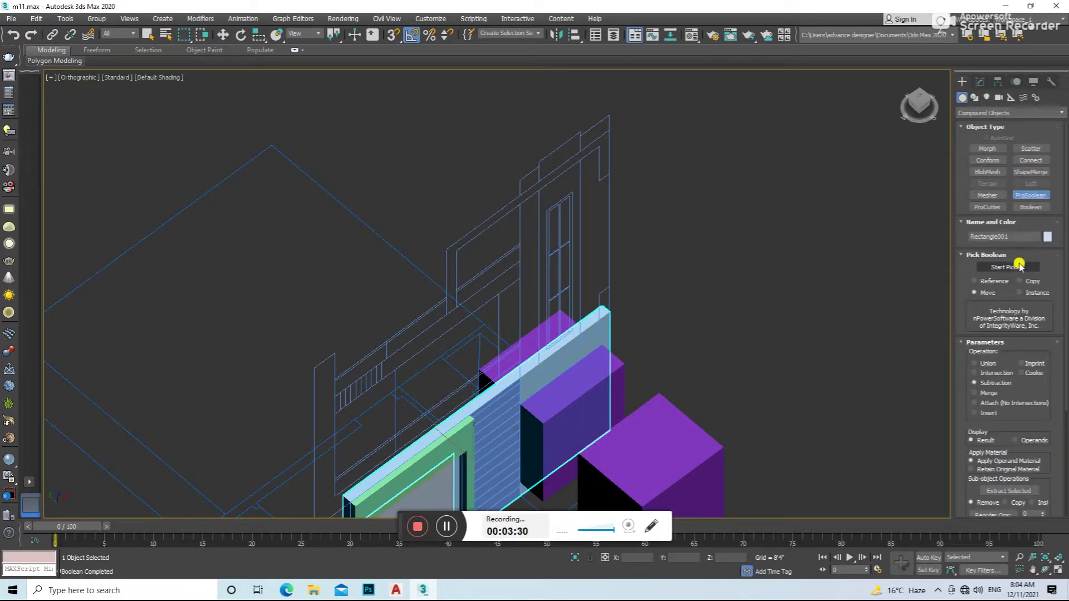
{"action": "left_click", "coordinate": [579, 403]}
{"action": "key", "text": "w"}
{"action": "left_click", "coordinate": [662, 461]}
- Set the copy's extrusion to 0.5 and move the thin panel into the wall opening
{"action": "left_click", "coordinate": [983, 81]}
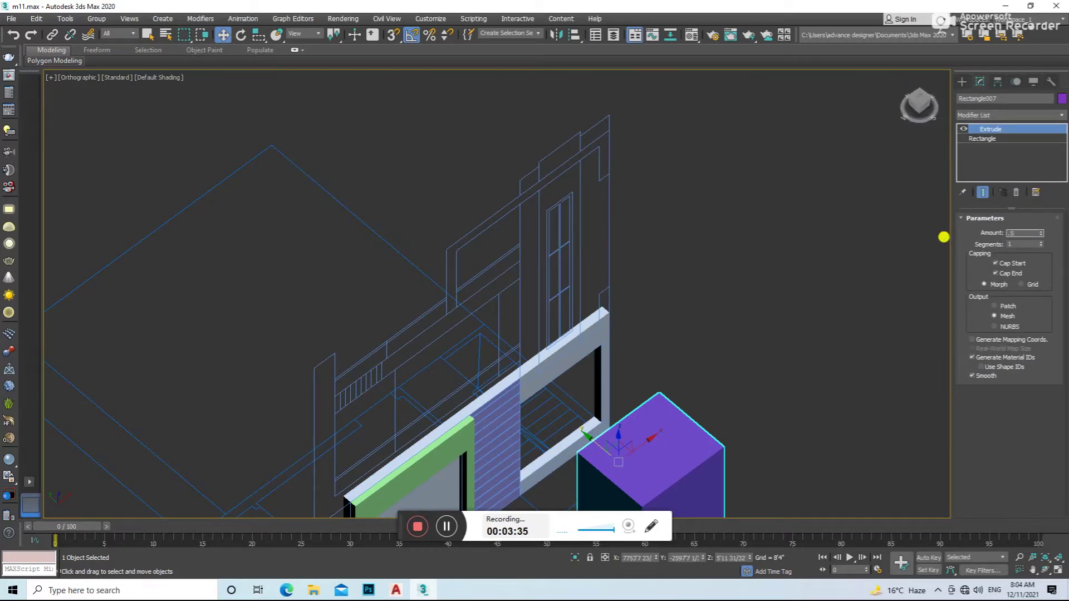
{"action": "key", "text": "Return"}
{"action": "scroll", "coordinate": [642, 418], "scroll_direction": "up", "scroll_amount": 3}
{"action": "left_click_drag", "start_coordinate": [593, 415], "coordinate": [461, 317]}
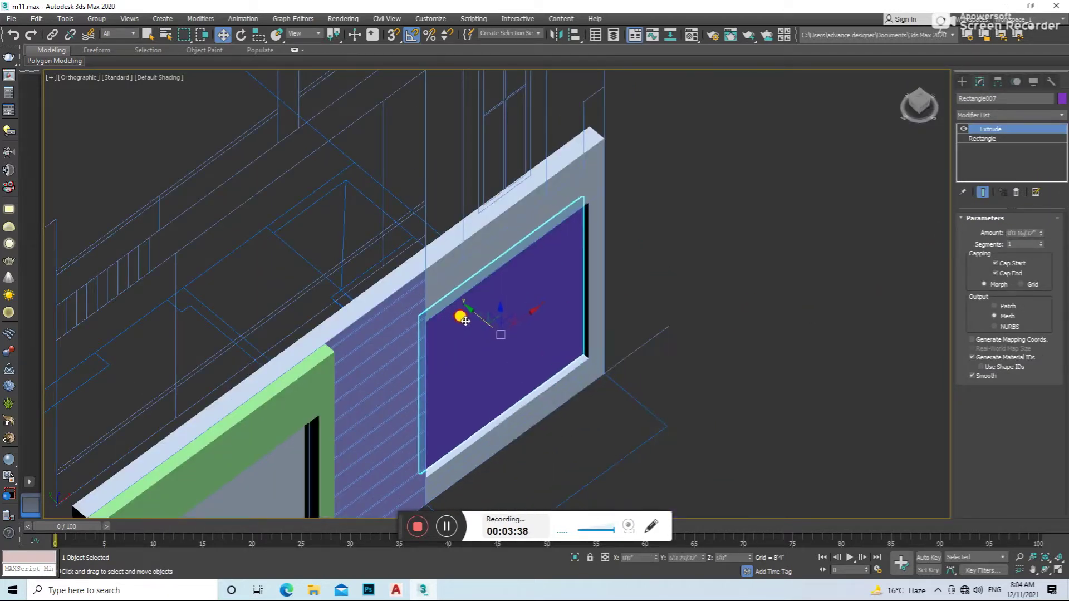
{"action": "key", "text": "f"}
{"action": "left_click", "coordinate": [566, 370]}
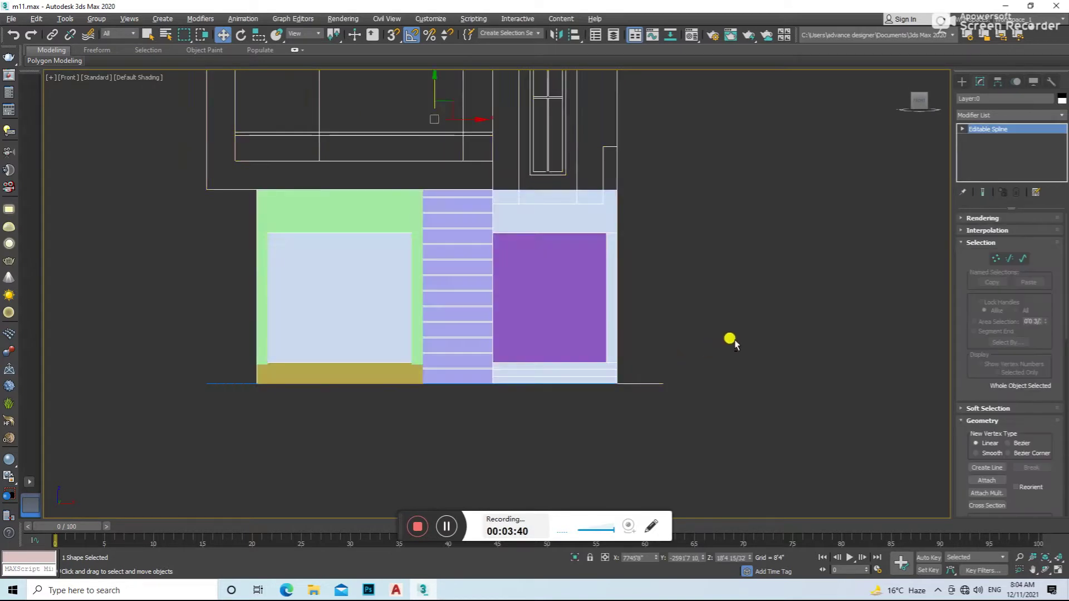
- Isolate the elevation and draw a long rectangle along the base of the wall
{"action": "key", "text": "alt+q"}
{"action": "left_click", "coordinate": [962, 82]}
{"action": "left_click", "coordinate": [974, 97]}
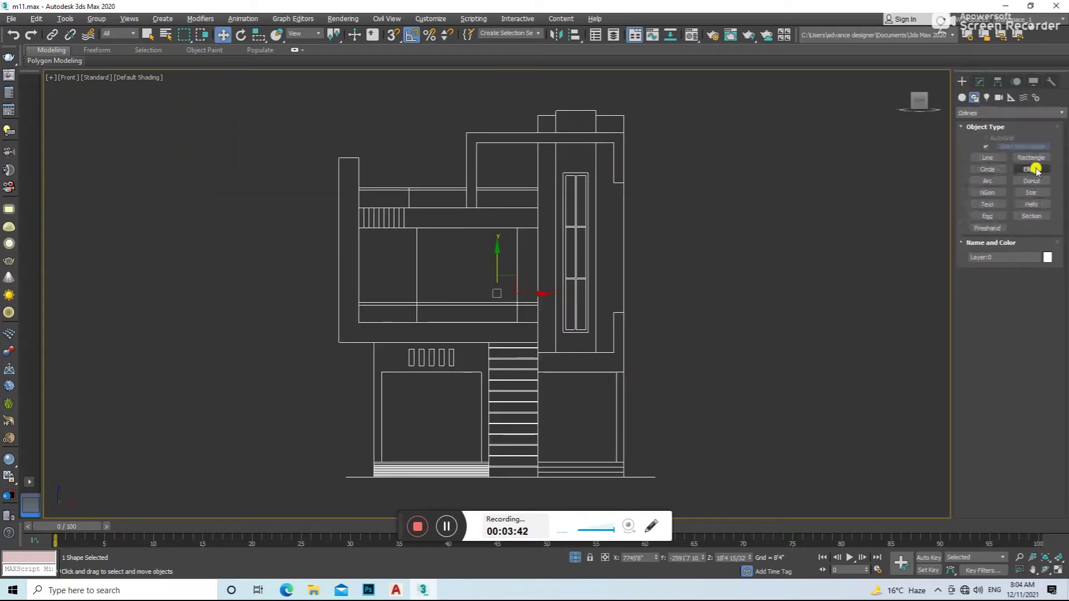
{"action": "left_click", "coordinate": [1031, 158]}
{"action": "scroll", "coordinate": [559, 458], "scroll_direction": "up", "scroll_amount": 3}
{"action": "left_click_drag", "start_coordinate": [522, 469], "coordinate": [718, 470]}
{"action": "key", "text": "s"}
{"action": "key", "text": "w"}
- Extrude the base rectangle into a 1'0"-deep block and orbit to frame it in 3D
{"action": "left_click", "coordinate": [980, 82]}
{"action": "left_click", "coordinate": [1010, 114]}
{"action": "left_click", "coordinate": [997, 288]}
{"action": "middle_click_drag", "start_coordinate": [771, 332], "coordinate": [791, 323], "text": "alt"}
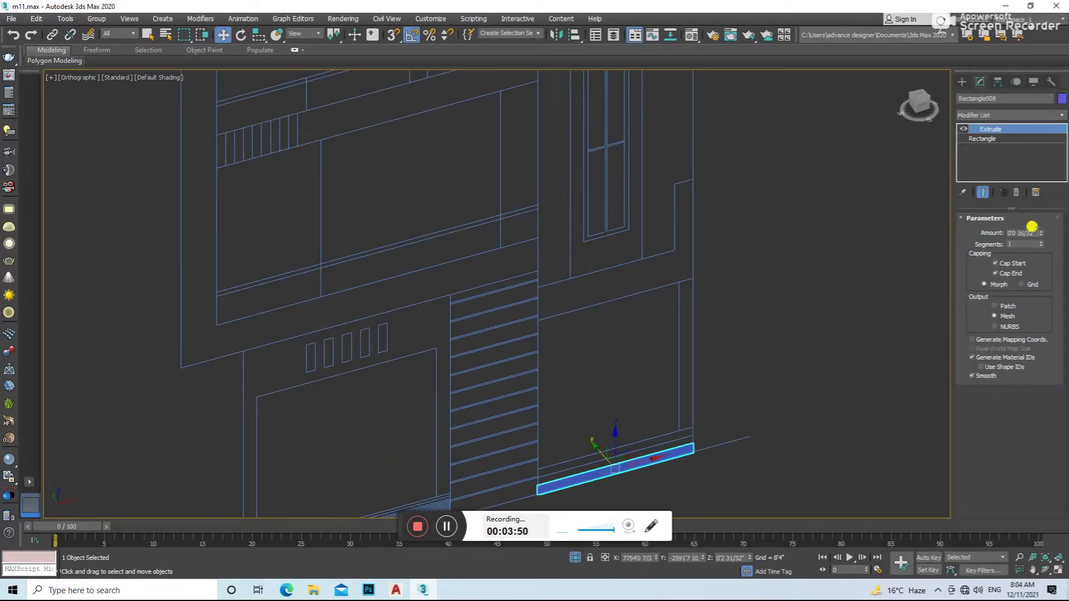
{"action": "middle_click_drag", "start_coordinate": [913, 249], "coordinate": [779, 318], "text": "alt"}
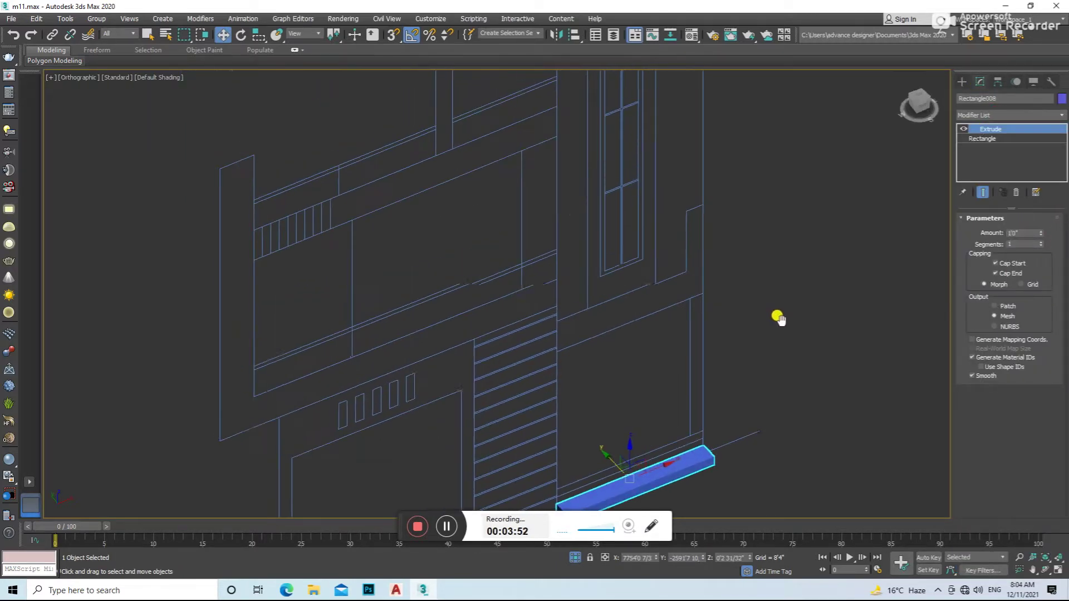
{"action": "middle_click_drag", "start_coordinate": [657, 494], "coordinate": [764, 370]}
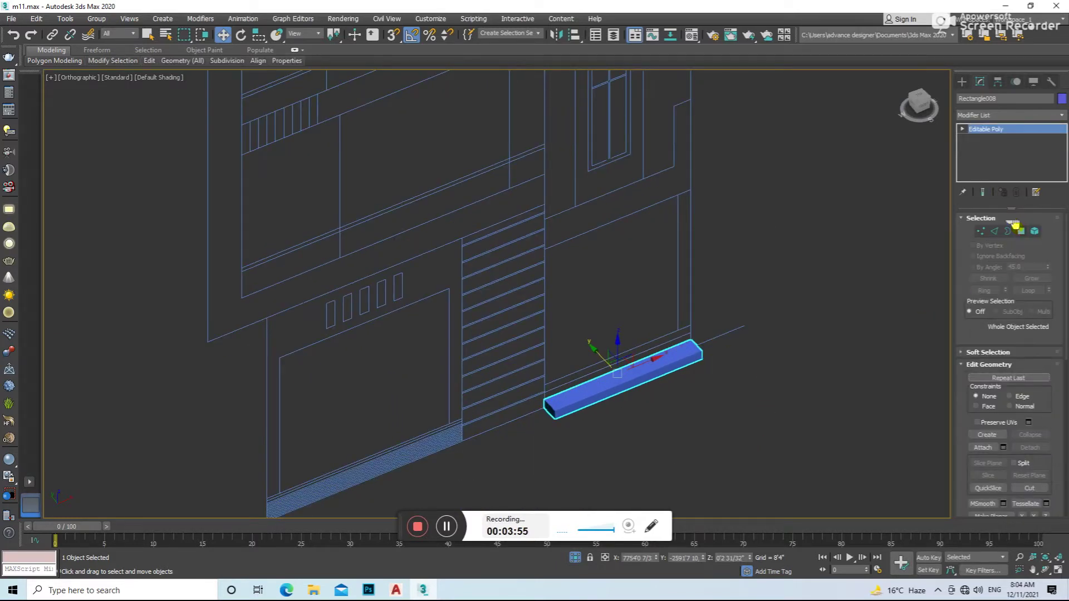
{"action": "scroll", "coordinate": [634, 392], "scroll_direction": "up", "scroll_amount": 2}
- In Polygon mode, extrude the block's top face upward to form the first step
{"action": "key", "text": "4"}
{"action": "left_click", "coordinate": [627, 365]}
{"action": "right_click", "coordinate": [631, 379]}
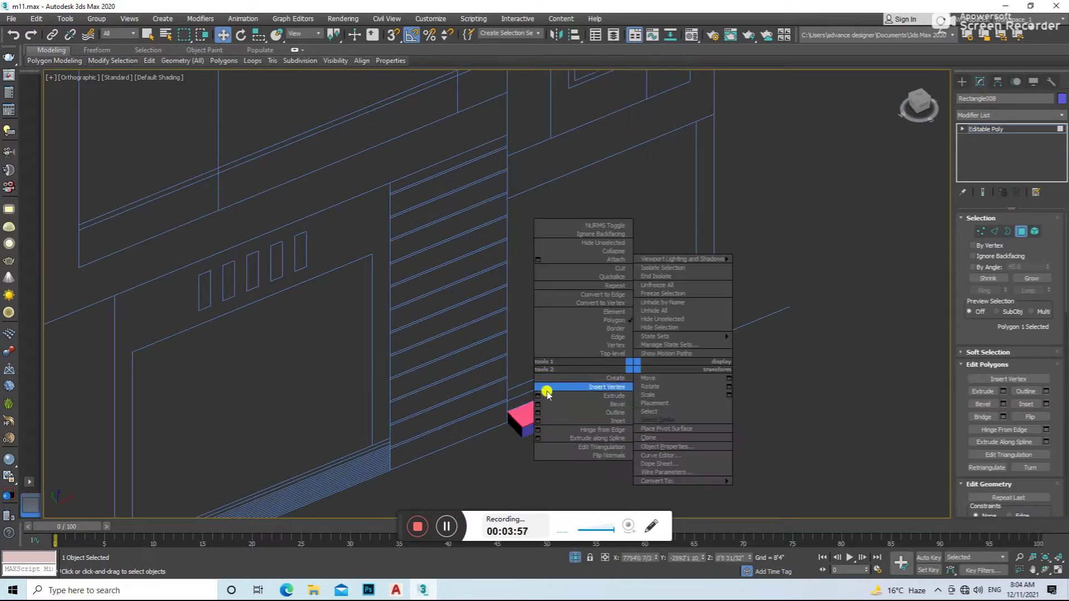
{"action": "key", "text": "shift+e"}
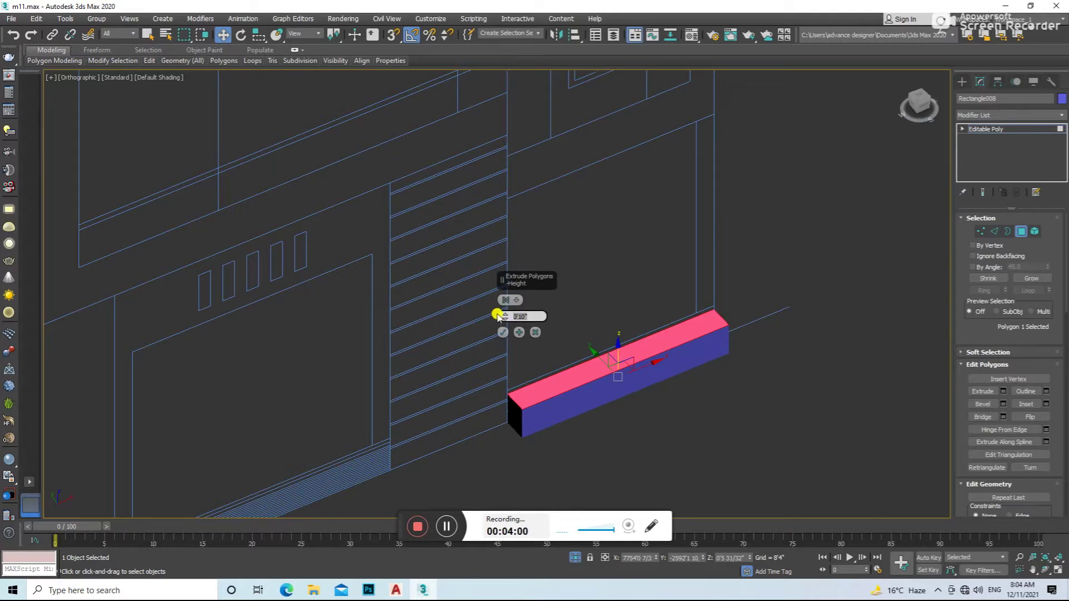
{"action": "left_click", "coordinate": [502, 333]}
{"action": "key", "text": "semicolon"}
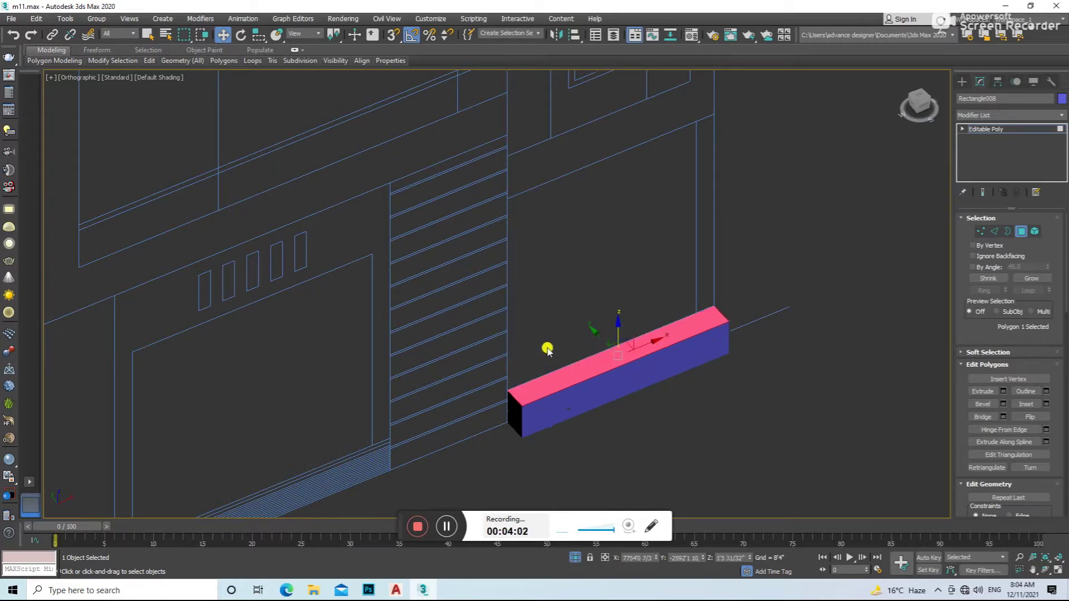
- Extrude the lower band of faces outward to build the remaining steps
{"action": "left_click", "coordinate": [600, 395]}
{"action": "right_click", "coordinate": [600, 396]}
{"action": "left_click", "coordinate": [508, 411]}
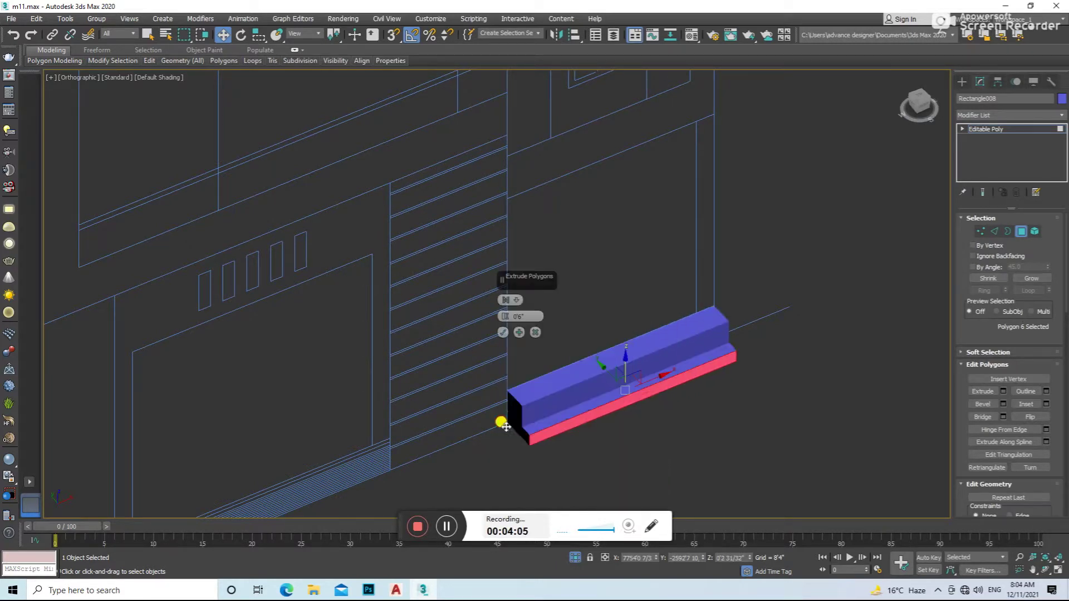
{"action": "left_click", "coordinate": [508, 333]}
{"action": "key", "text": "ctrl+z"}
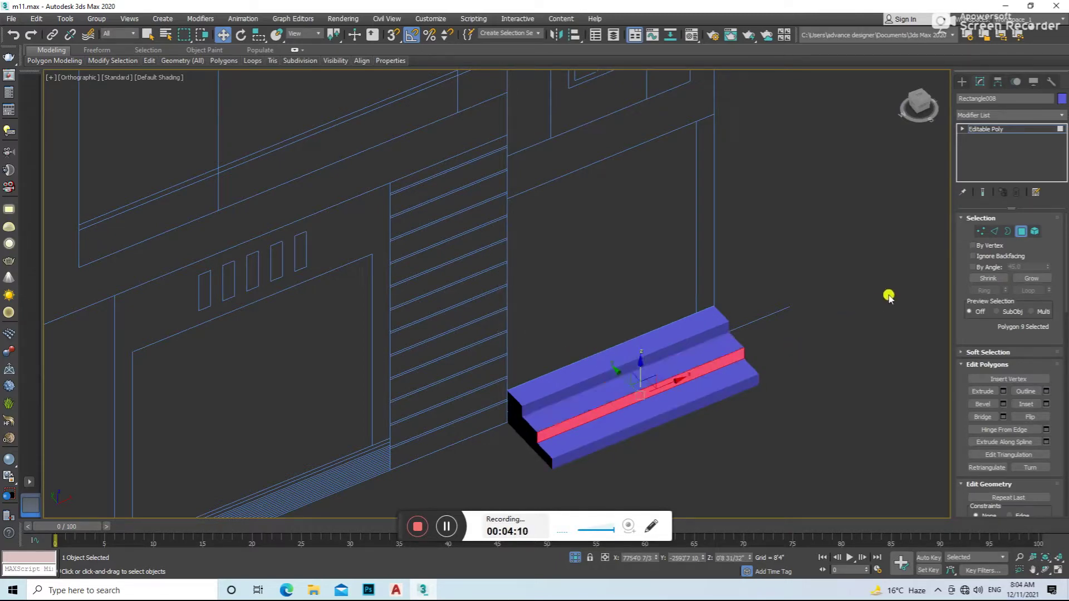
- Exit sub-object mode and nudge the stairs into place against the wall
{"action": "left_click", "coordinate": [1018, 232]}
{"action": "scroll", "coordinate": [632, 460], "scroll_direction": "up", "scroll_amount": 1}
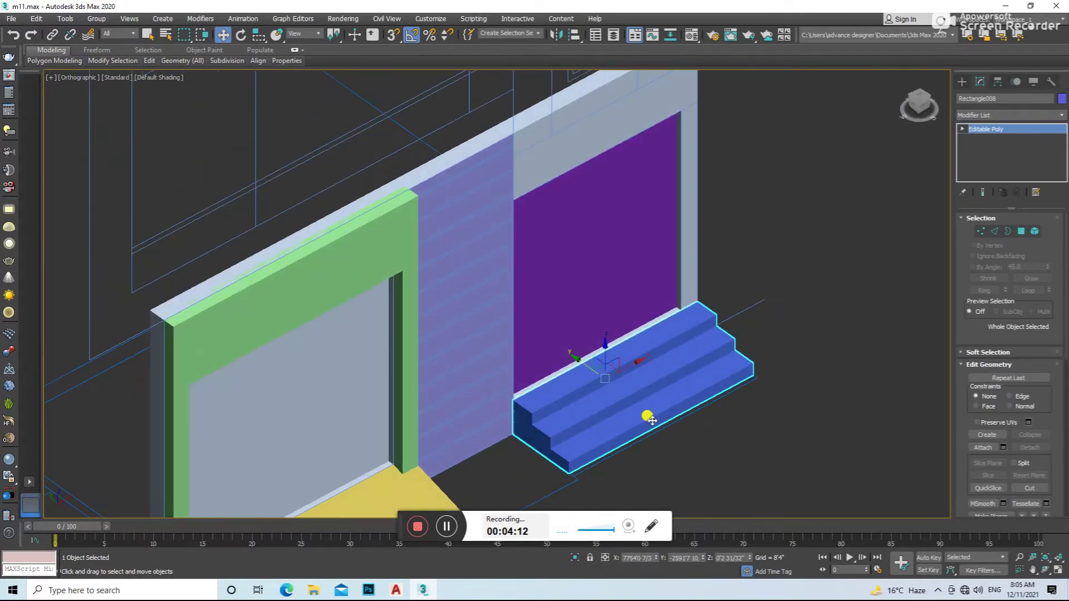
{"action": "scroll", "coordinate": [600, 372], "scroll_direction": "up", "scroll_amount": 3}
{"action": "left_click_drag", "start_coordinate": [601, 373], "coordinate": [595, 371]}
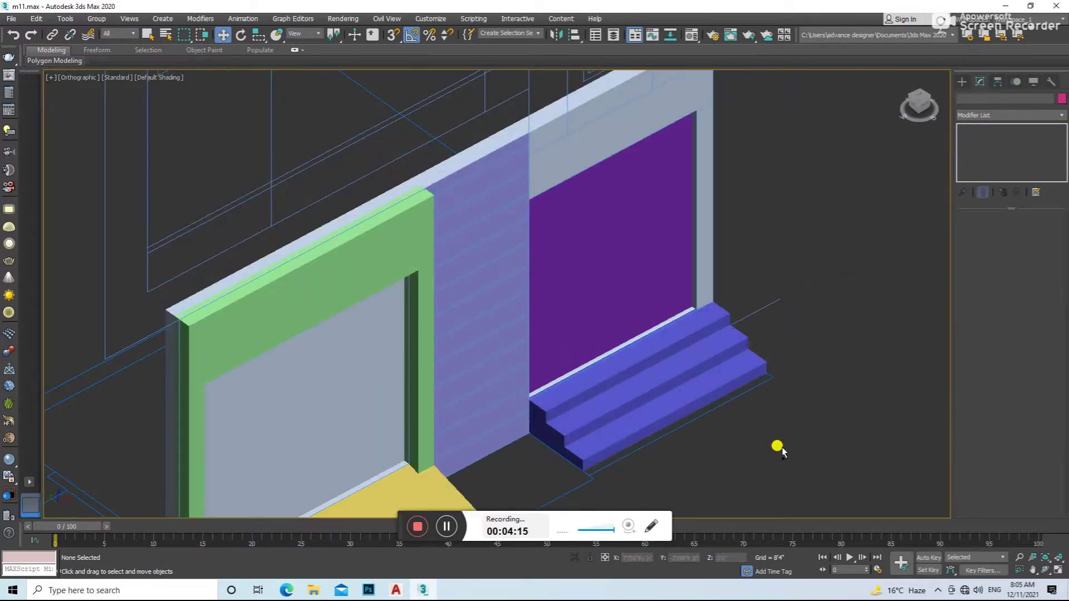
{"action": "key", "text": "Escape"}
- Dismiss the security warning and show the elevation drawing alone in front view
{"action": "left_click", "coordinate": [670, 239]}
{"action": "key", "text": "f"}
{"action": "left_click", "coordinate": [736, 271]}
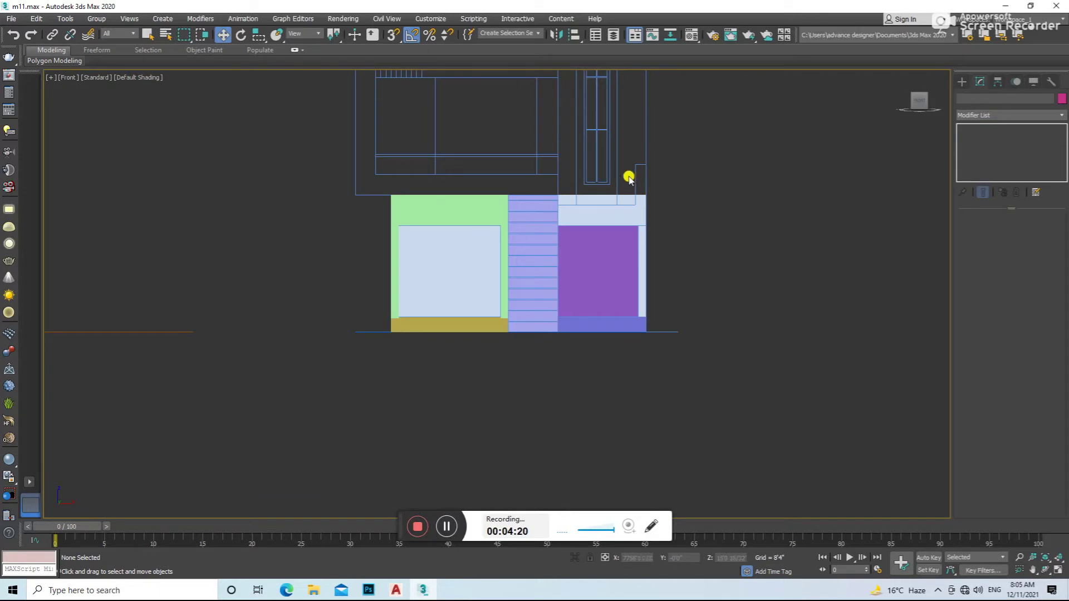
{"action": "left_click", "coordinate": [634, 184]}
{"action": "key", "text": "alt+q"}
{"action": "left_click", "coordinate": [713, 283]}
{"action": "key", "text": "alt+q"}
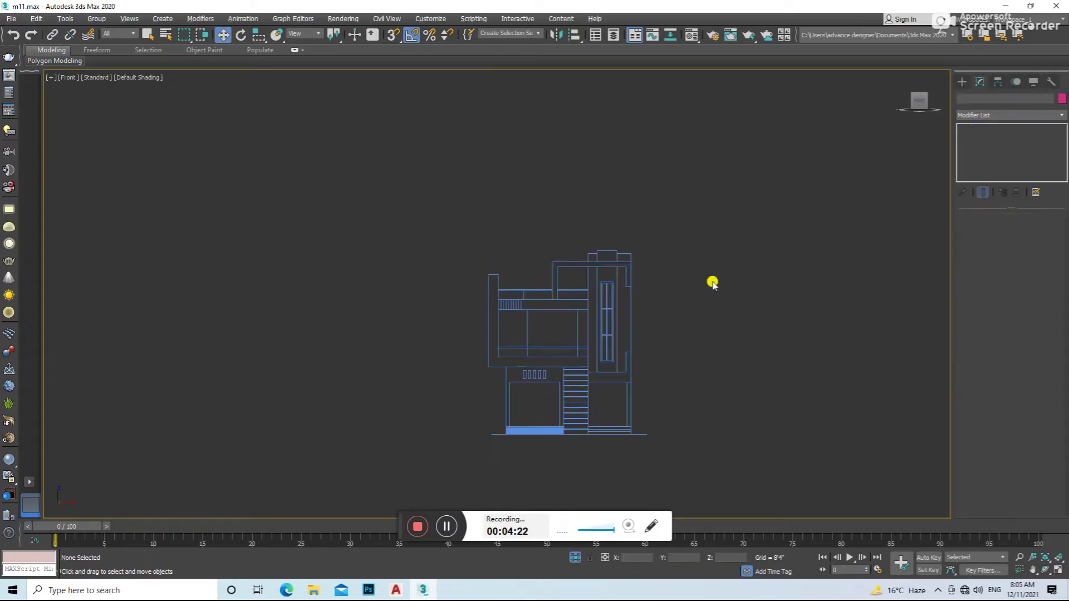
- Draw a rectangle over the right upper facade and extrude it into a solid block
{"action": "left_click", "coordinate": [962, 82]}
{"action": "left_click", "coordinate": [1031, 158]}
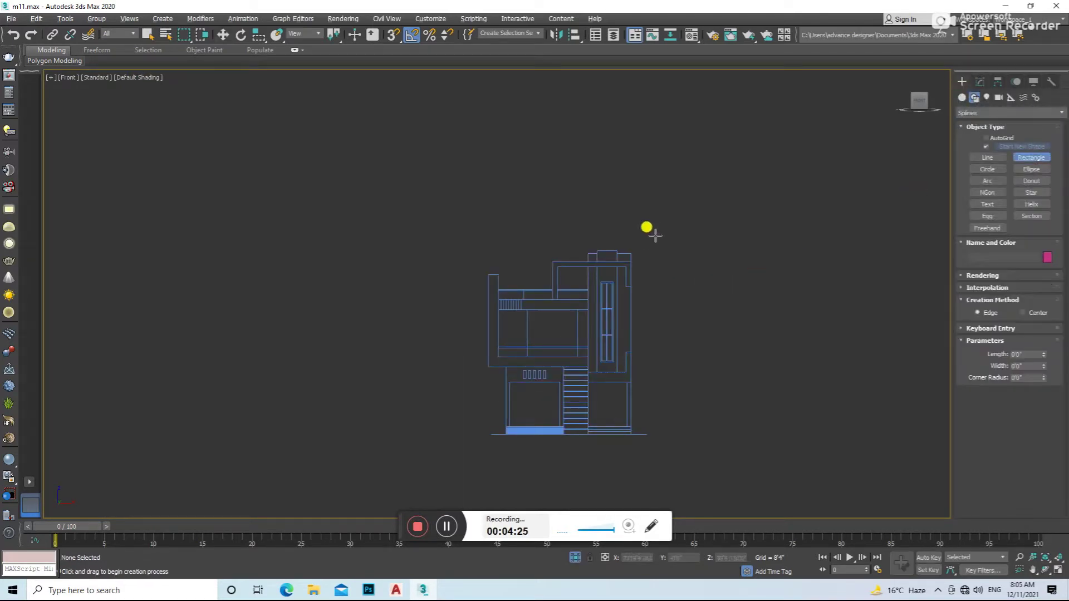
{"action": "mouse_move", "coordinate": [592, 245]}
{"action": "left_mouse_down"}
{"action": "mouse_move", "coordinate": [663, 424]}
{"action": "mouse_move", "coordinate": [625, 372]}
{"action": "left_mouse_up"}
{"action": "left_click", "coordinate": [980, 81]}
{"action": "left_click", "coordinate": [1012, 113]}
{"action": "left_click", "coordinate": [990, 131]}
{"action": "middle_click_drag", "start_coordinate": [913, 167], "coordinate": [863, 206], "text": "alt"}
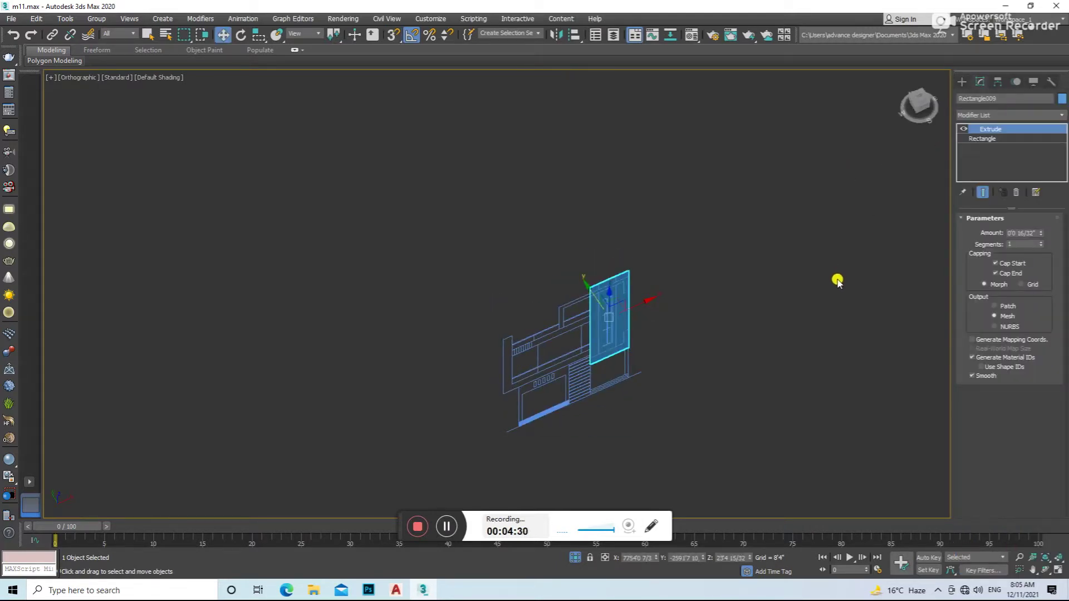
{"action": "left_click", "coordinate": [573, 557]}
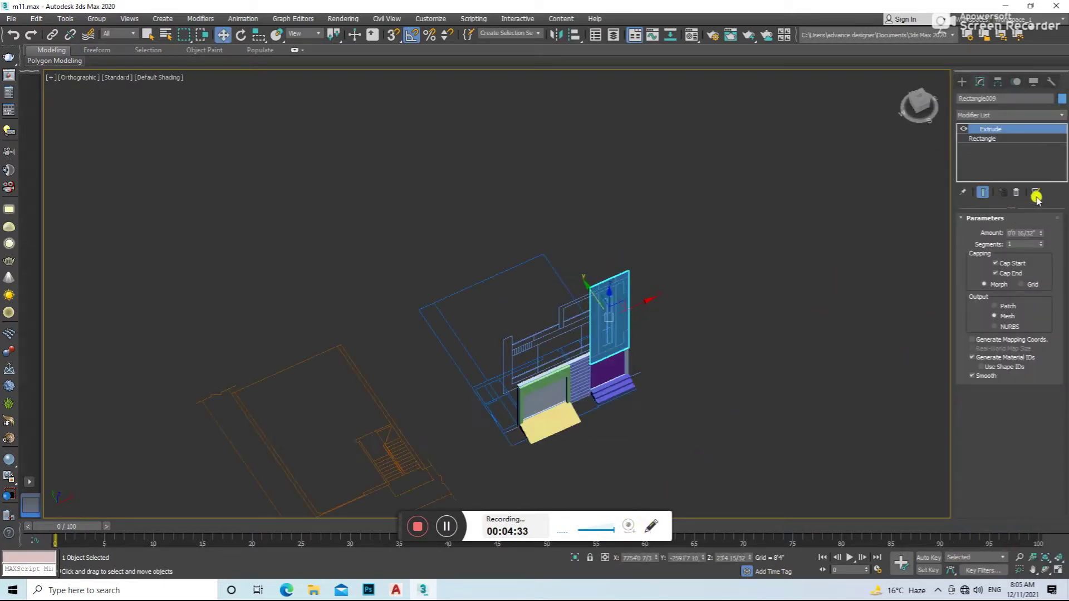
{"action": "left_click_drag", "start_coordinate": [1040, 234], "coordinate": [1039, 217]}
- In Top wireframe view, shift the block back and convert it to Editable Poly
{"action": "key", "text": "r"}
{"action": "key", "text": "w"}
{"action": "key", "text": "t"}
{"action": "scroll", "coordinate": [643, 334], "scroll_direction": "down", "scroll_amount": 5}
{"action": "key", "text": "F3"}
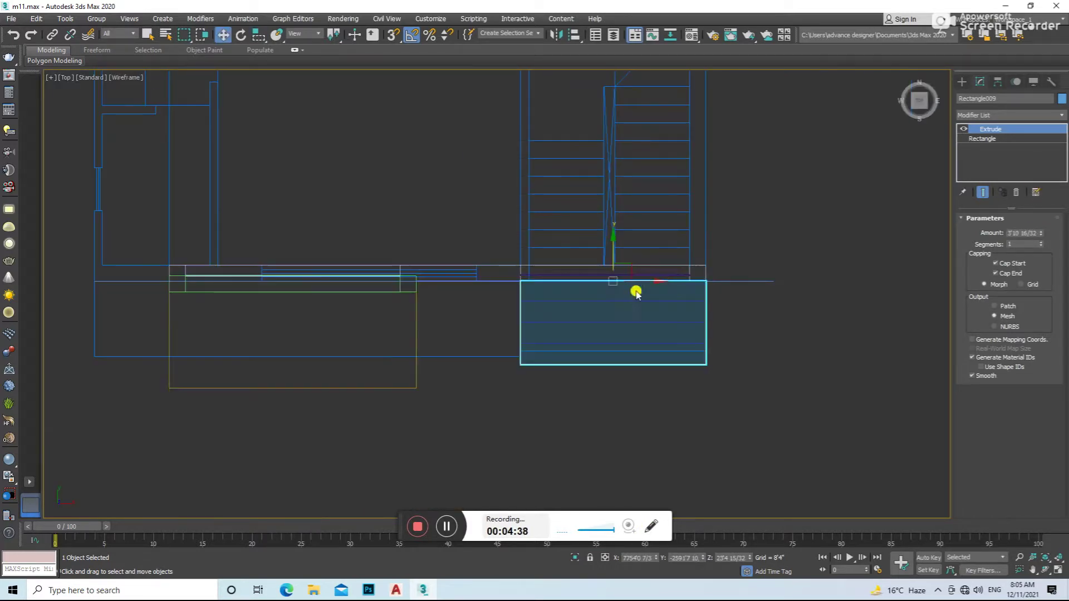
{"action": "left_click_drag", "start_coordinate": [613, 256], "coordinate": [613, 241]}
{"action": "right_click", "coordinate": [663, 232]}
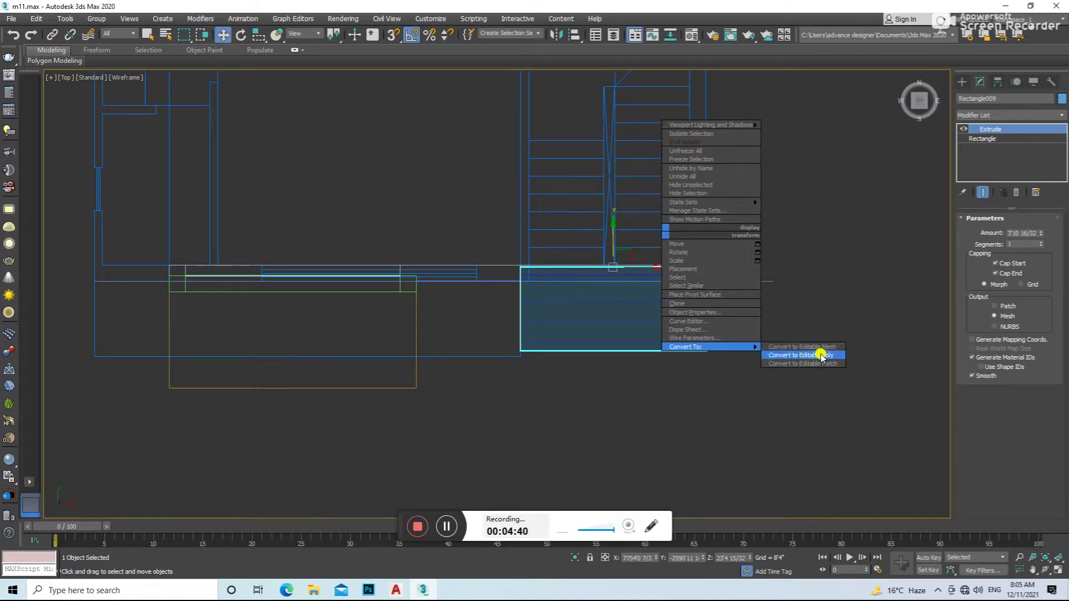
{"action": "left_click", "coordinate": [820, 353]}
- Select the block's rear vertices and stretch them back over the staircase
{"action": "left_click", "coordinate": [981, 231]}
{"action": "left_click_drag", "start_coordinate": [765, 233], "coordinate": [497, 310]}
{"action": "left_click_drag", "start_coordinate": [607, 237], "coordinate": [676, 81]}
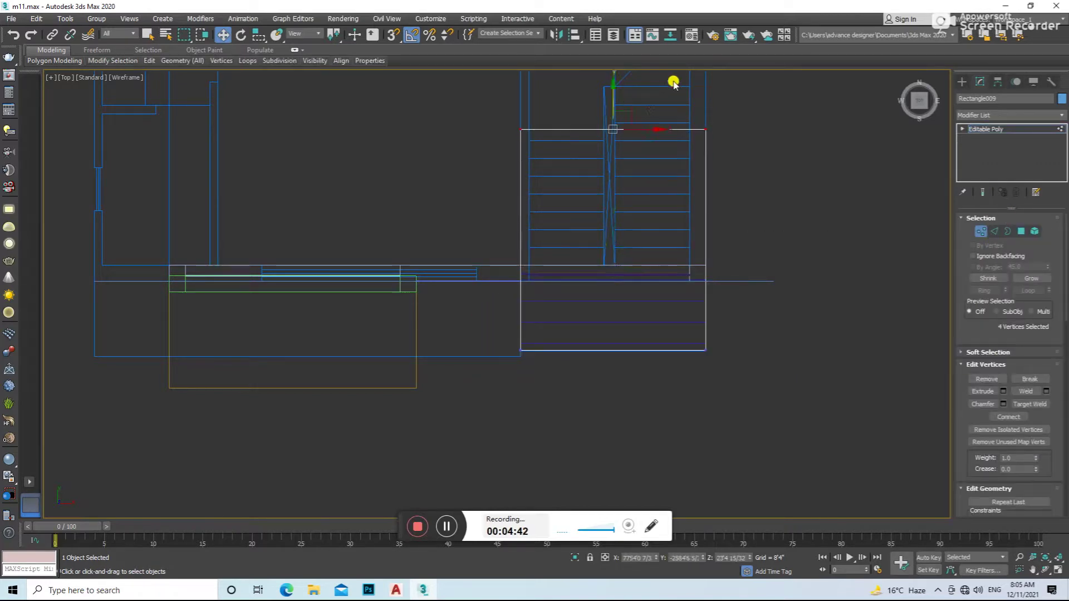
{"action": "scroll", "coordinate": [636, 257], "scroll_direction": "down", "scroll_amount": 3}
{"action": "left_click_drag", "start_coordinate": [636, 257], "coordinate": [621, 189]}
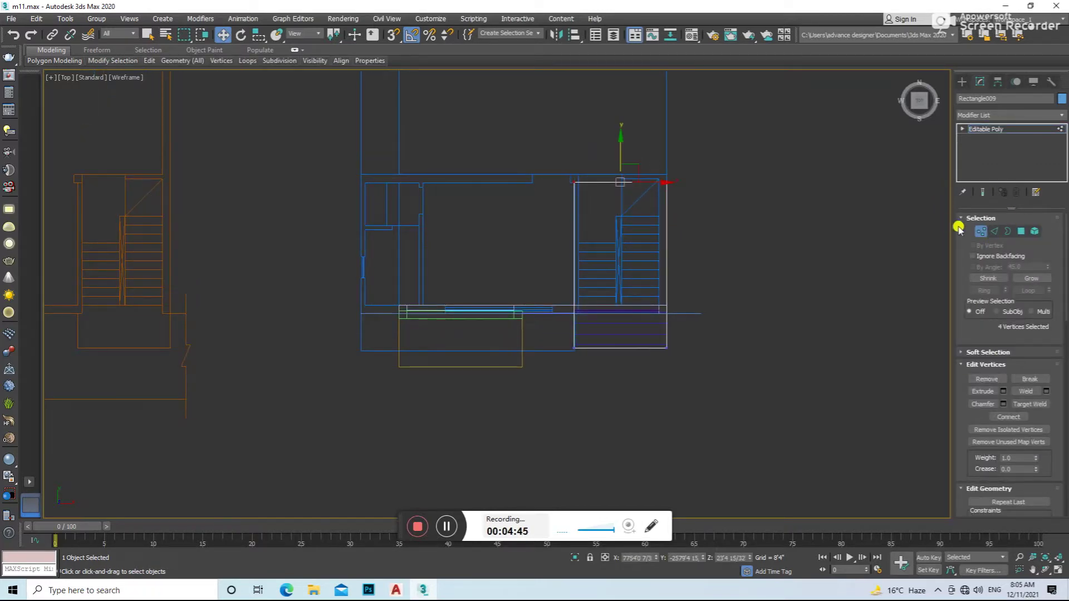
{"action": "left_click", "coordinate": [979, 233]}
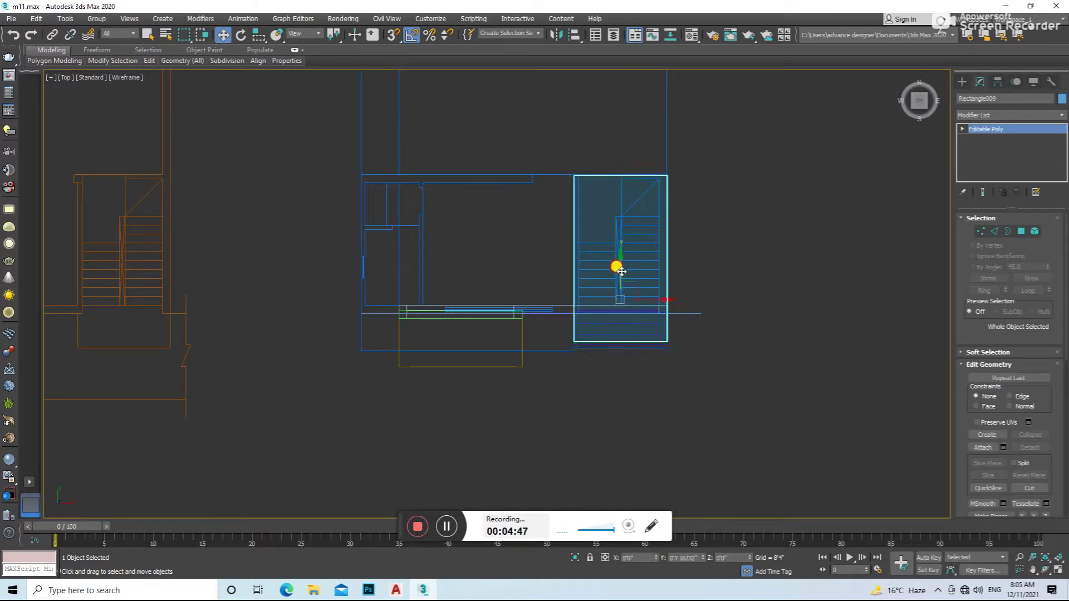
- Check the block shaded in 3D, then return to front wireframe view unselected
{"action": "key", "text": "F3"}
{"action": "middle_click_drag", "start_coordinate": [637, 270], "coordinate": [777, 231], "text": "alt"}
{"action": "key", "text": "f"}
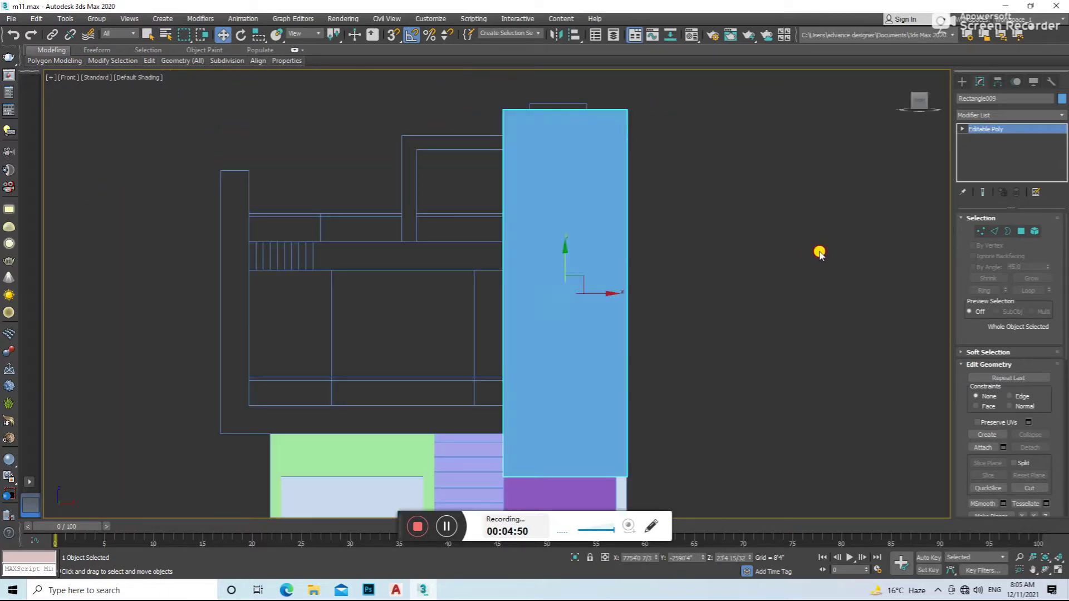
{"action": "key", "text": "F3"}
{"action": "left_click", "coordinate": [716, 209]}
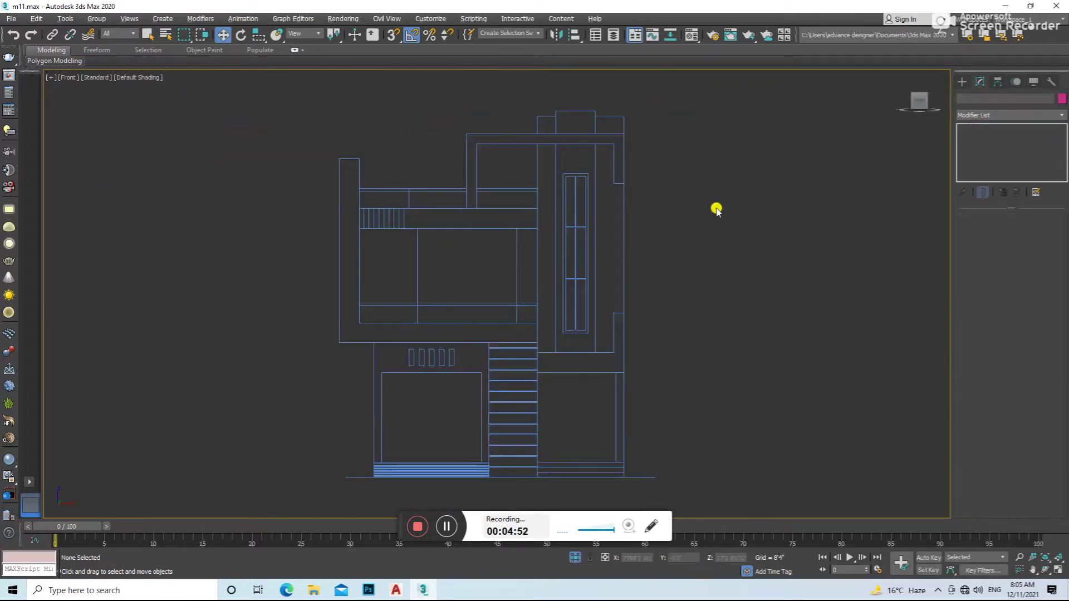
- Trace the upper wall frame corners with the snapped Line tool, ending back at the start
{"action": "left_click", "coordinate": [961, 82]}
{"action": "left_click", "coordinate": [974, 97]}
{"action": "left_click", "coordinate": [987, 158]}
{"action": "key", "text": "s"}
{"action": "scroll", "coordinate": [505, 298], "scroll_direction": "up", "scroll_amount": 3}
{"action": "scroll", "coordinate": [539, 334], "scroll_direction": "up", "scroll_amount": 2}
{"action": "left_click", "coordinate": [536, 345]}
{"action": "right_click", "coordinate": [536, 345]}
{"action": "left_click", "coordinate": [537, 401]}
{"action": "left_click", "coordinate": [780, 399]}
{"action": "left_click", "coordinate": [778, 230]}
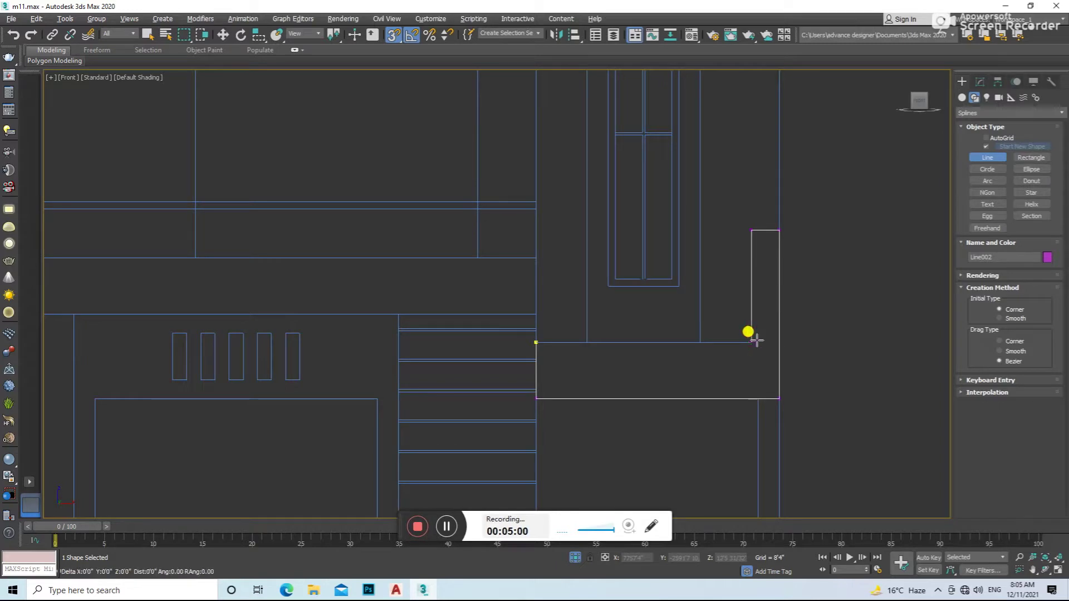
{"action": "left_click", "coordinate": [536, 343]}
- Close the outline into a loop, answering Yes to 'Close spline?'
{"action": "scroll", "coordinate": [568, 326], "scroll_direction": "down", "scroll_amount": 3}
{"action": "scroll", "coordinate": [538, 377], "scroll_direction": "down", "scroll_amount": 2}
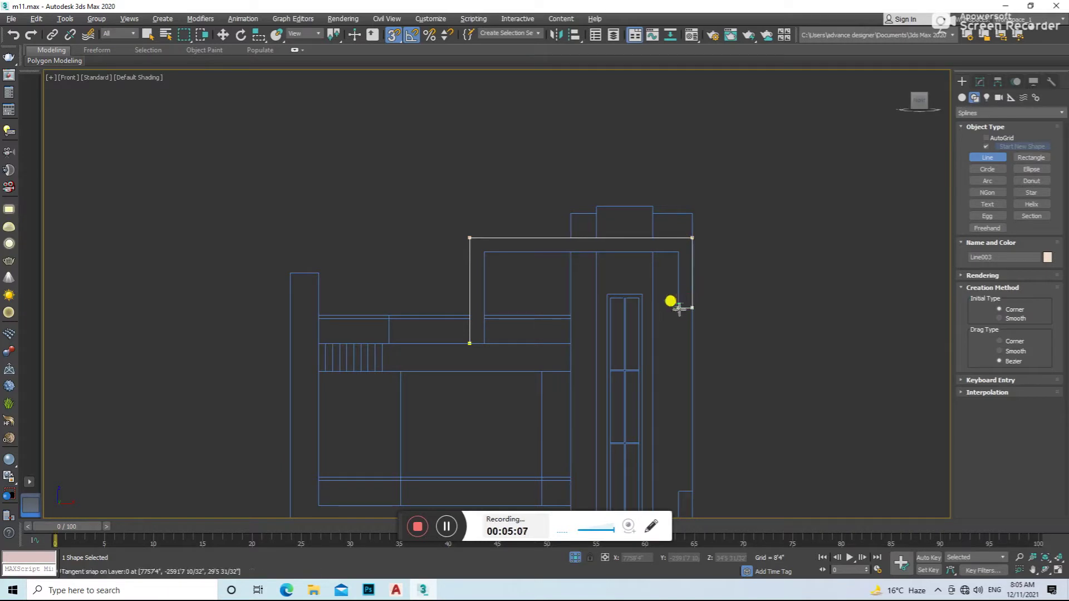
{"action": "left_click", "coordinate": [485, 346]}
{"action": "left_click", "coordinate": [521, 329]}
{"action": "scroll", "coordinate": [566, 312], "scroll_direction": "down", "scroll_amount": 3}
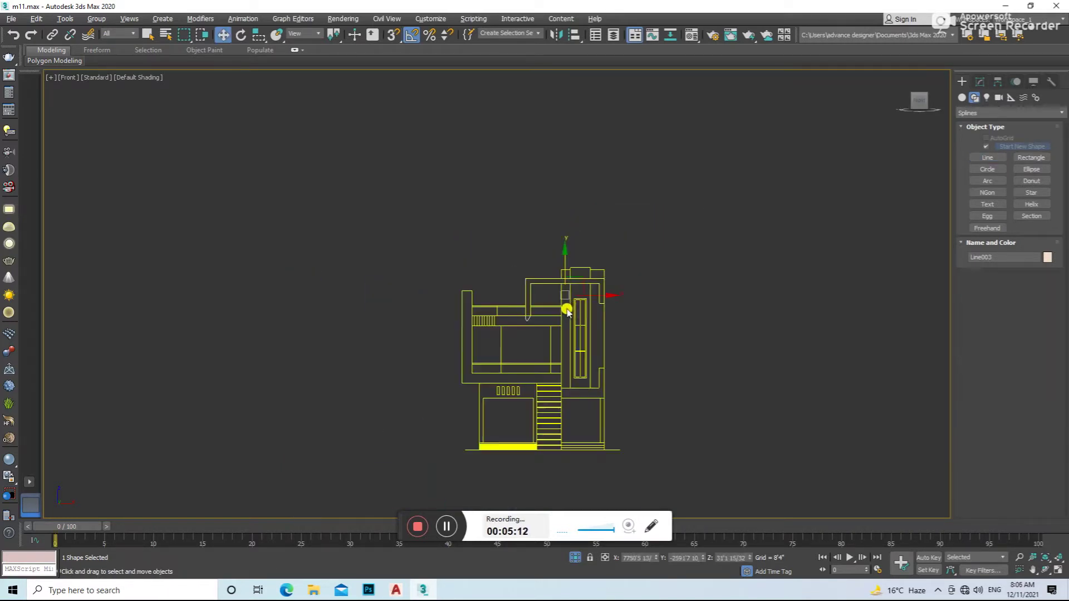
- Trace another closed snapped outline for the frame border and confirm closing the spline
{"action": "left_click", "coordinate": [987, 158]}
{"action": "scroll", "coordinate": [555, 289], "scroll_direction": "up", "scroll_amount": 4}
{"action": "key", "text": "s"}
{"action": "left_click", "coordinate": [494, 367]}
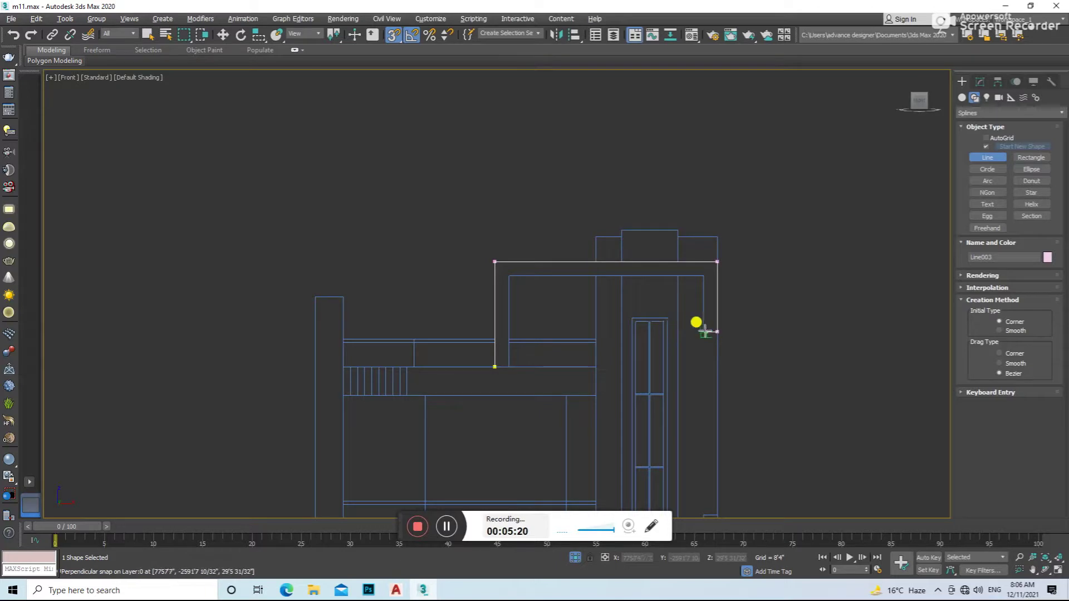
{"action": "left_click", "coordinate": [703, 275]}
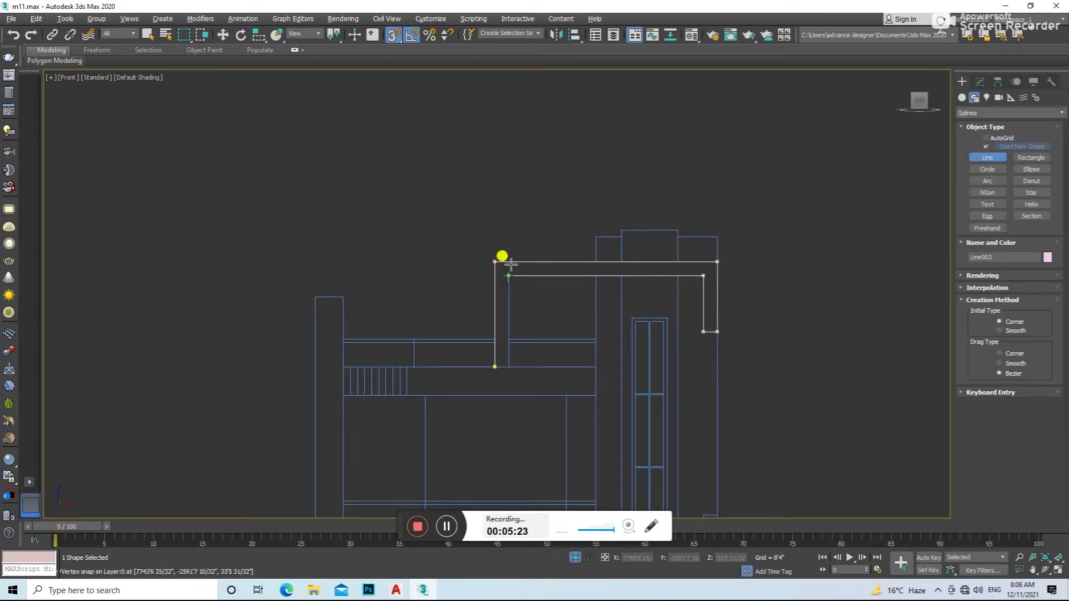
{"action": "left_click", "coordinate": [495, 367]}
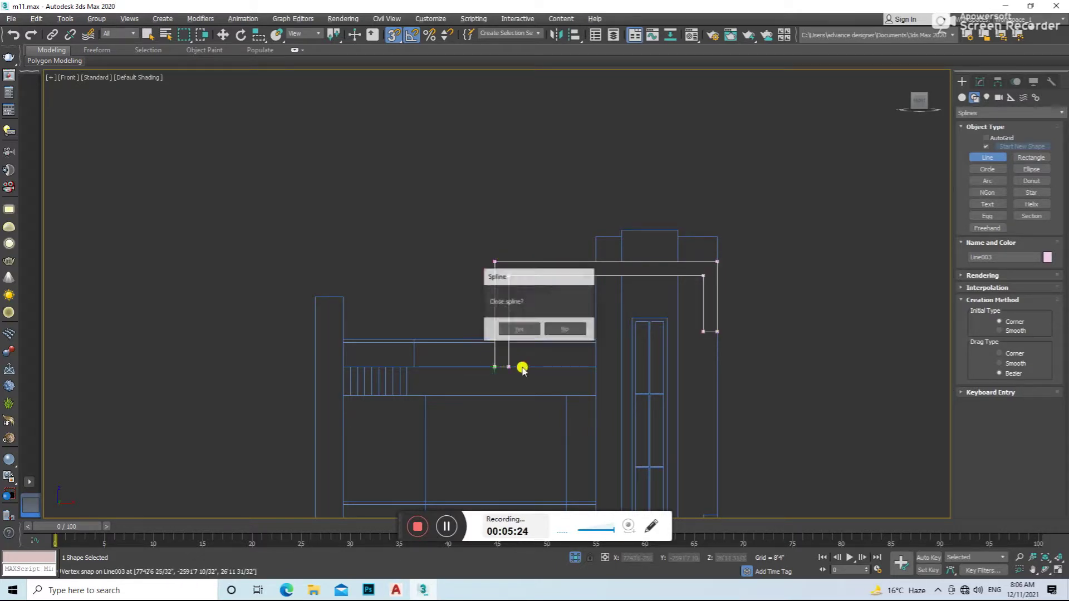
{"action": "left_click", "coordinate": [508, 327]}
{"action": "key", "text": "w"}
{"action": "scroll", "coordinate": [576, 325], "scroll_direction": "down", "scroll_amount": 3}
{"action": "left_click", "coordinate": [597, 414]}
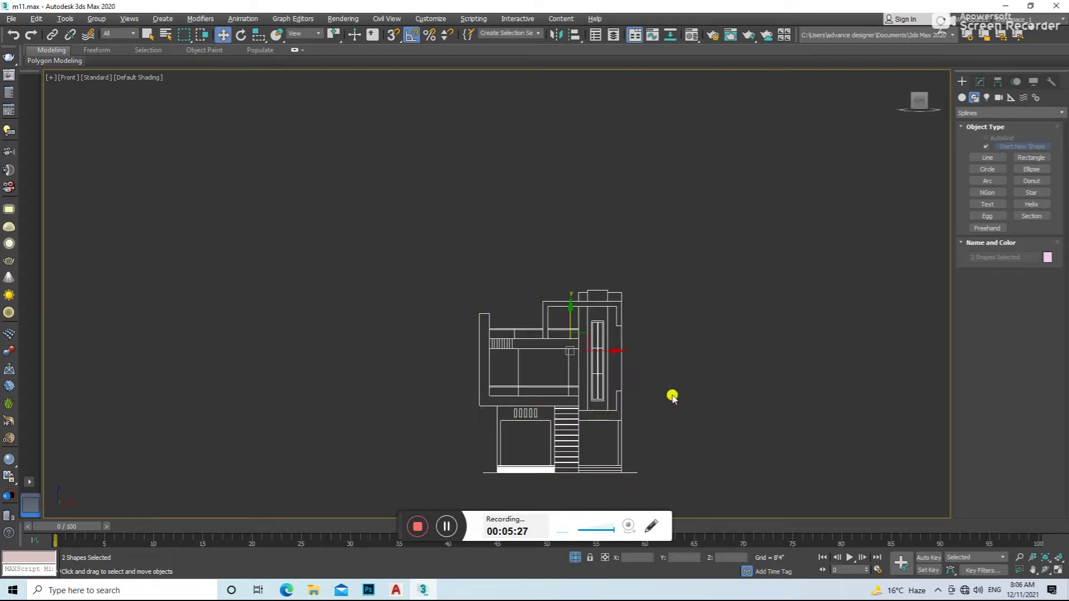
- Select both the lower ledge outline and the upper frame outline in the front view
{"action": "scroll", "coordinate": [623, 418], "scroll_direction": "up", "scroll_amount": 3}
{"action": "middle_click_drag", "start_coordinate": [580, 406], "coordinate": [579, 425], "text": "alt"}
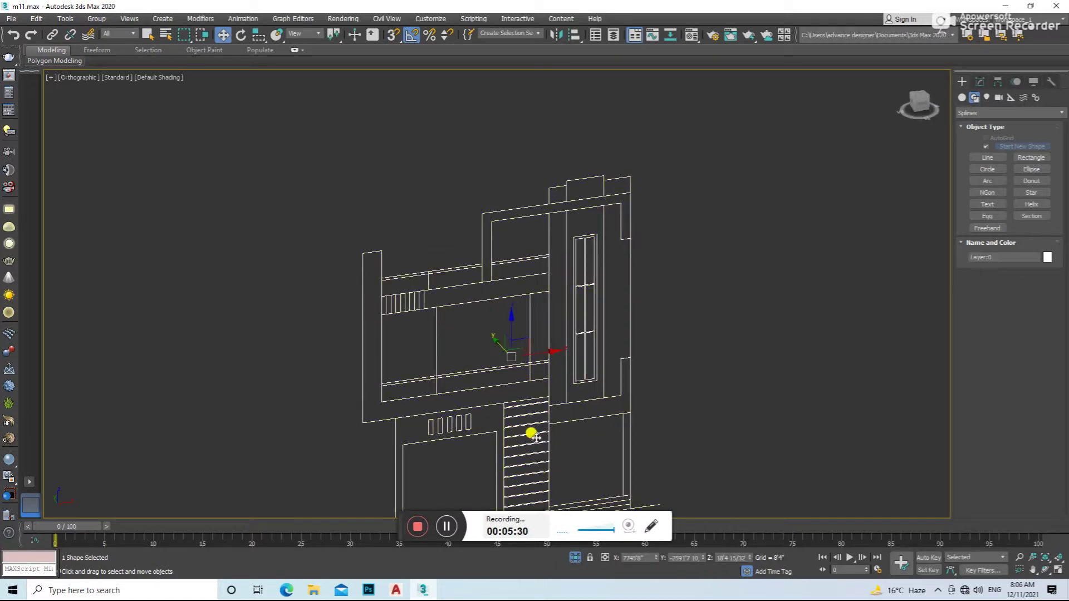
{"action": "left_click_drag", "start_coordinate": [501, 346], "coordinate": [498, 345]}
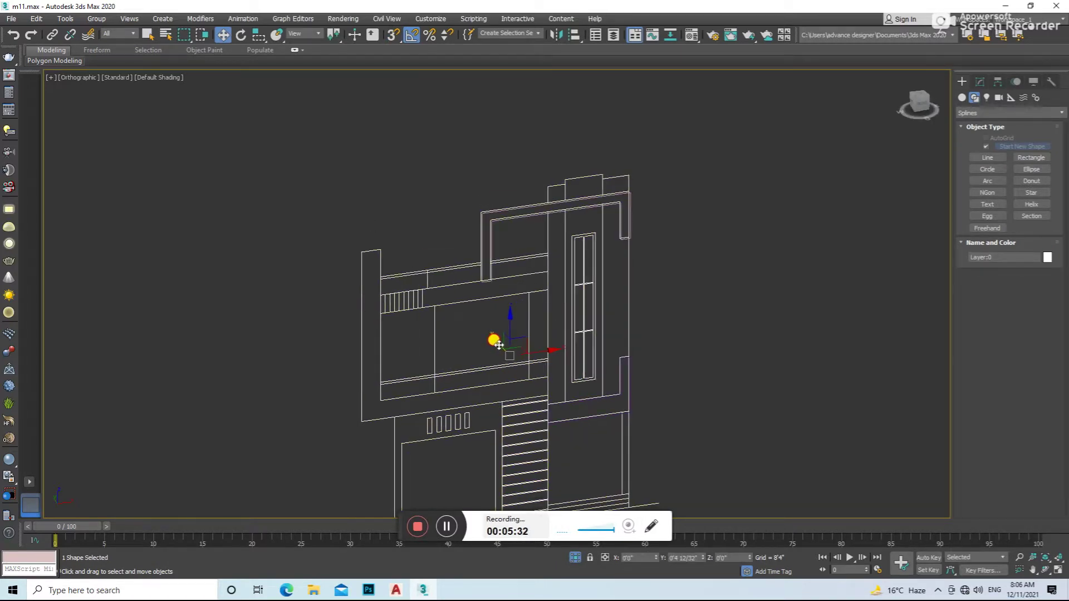
{"action": "key", "text": "f"}
{"action": "left_click", "coordinate": [677, 365]}
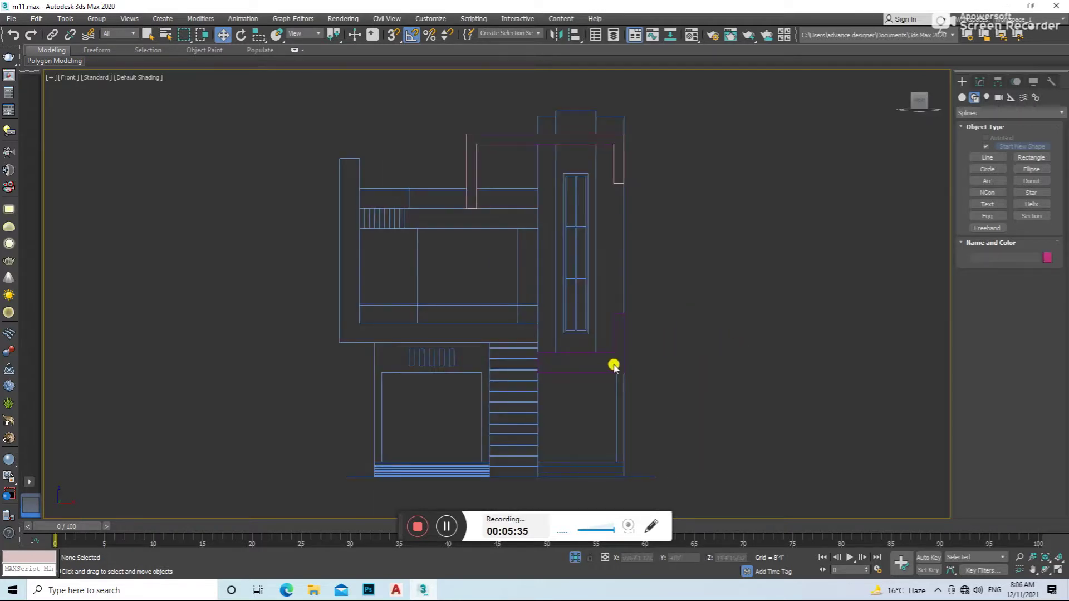
{"action": "left_click", "coordinate": [619, 354]}
{"action": "left_click", "coordinate": [624, 170], "text": "ctrl"}
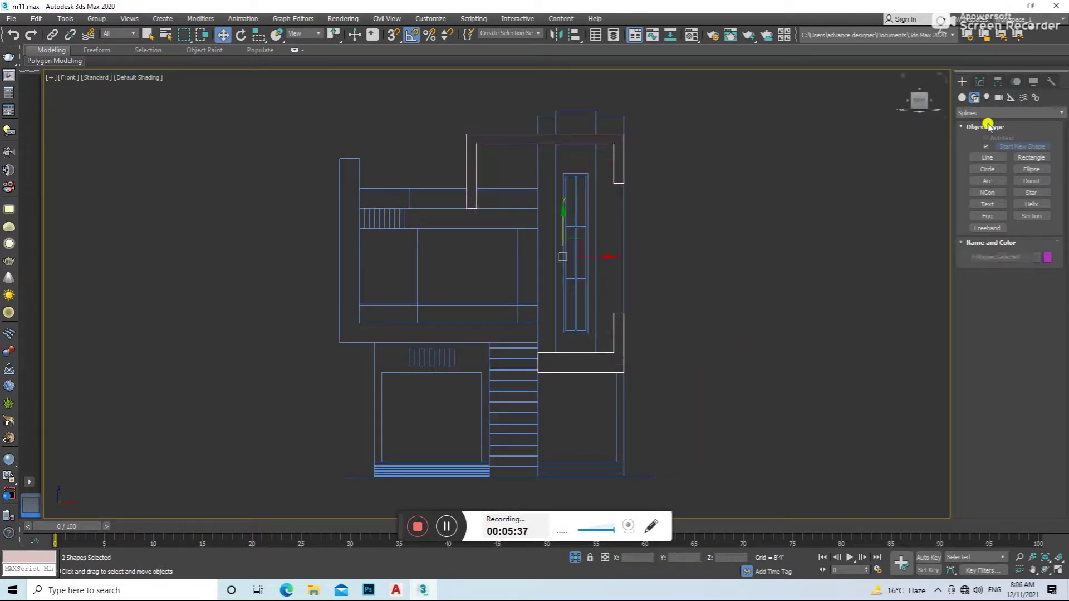
- Extrude both outlines with an Amount of 5'0"
{"action": "left_click", "coordinate": [988, 82]}
{"action": "left_click", "coordinate": [1010, 114]}
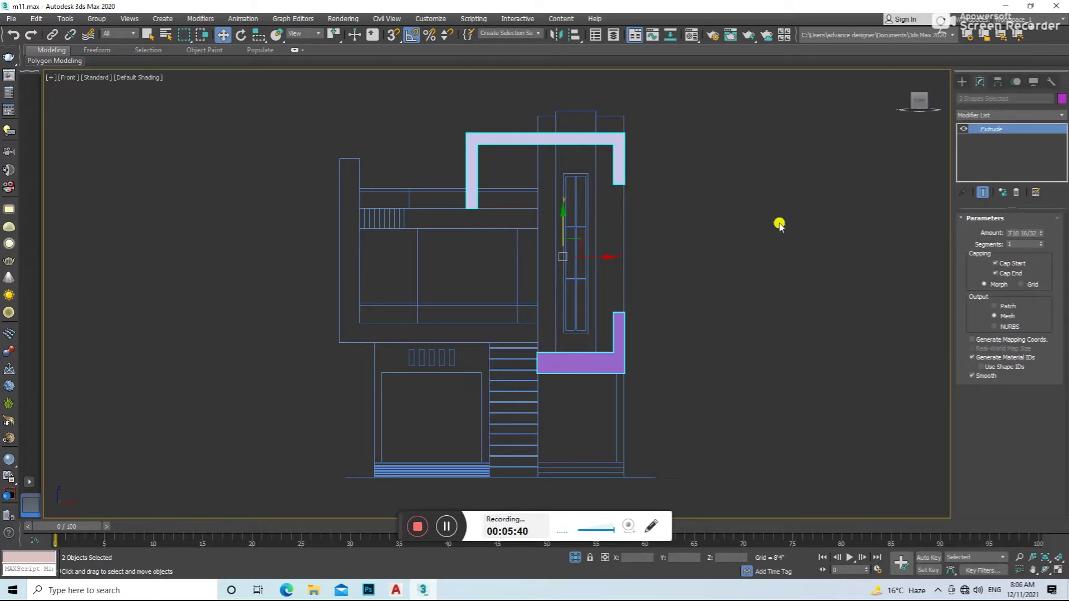
{"action": "middle_click_drag", "start_coordinate": [823, 225], "coordinate": [800, 256], "text": "alt"}
{"action": "mouse_move", "coordinate": [586, 550]}
{"action": "middle_mouse_down", "text": "alt"}
{"action": "mouse_move", "coordinate": [644, 262]}
{"action": "mouse_move", "coordinate": [709, 288]}
{"action": "middle_mouse_up", "text": "alt"}
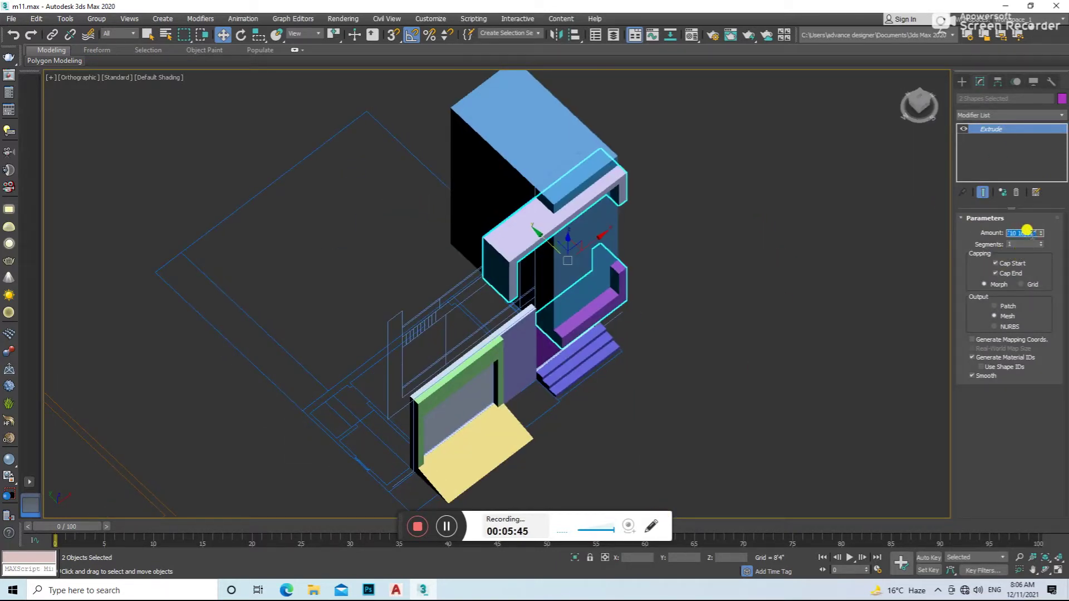
{"action": "type", "text": "5'"}
{"action": "key", "text": "Return"}
- In the Top view, move both extruded pieces forward along Y onto the facade line
{"action": "key", "text": "t"}
{"action": "scroll", "coordinate": [634, 256], "scroll_direction": "down", "scroll_amount": 3}
{"action": "key", "text": "F3"}
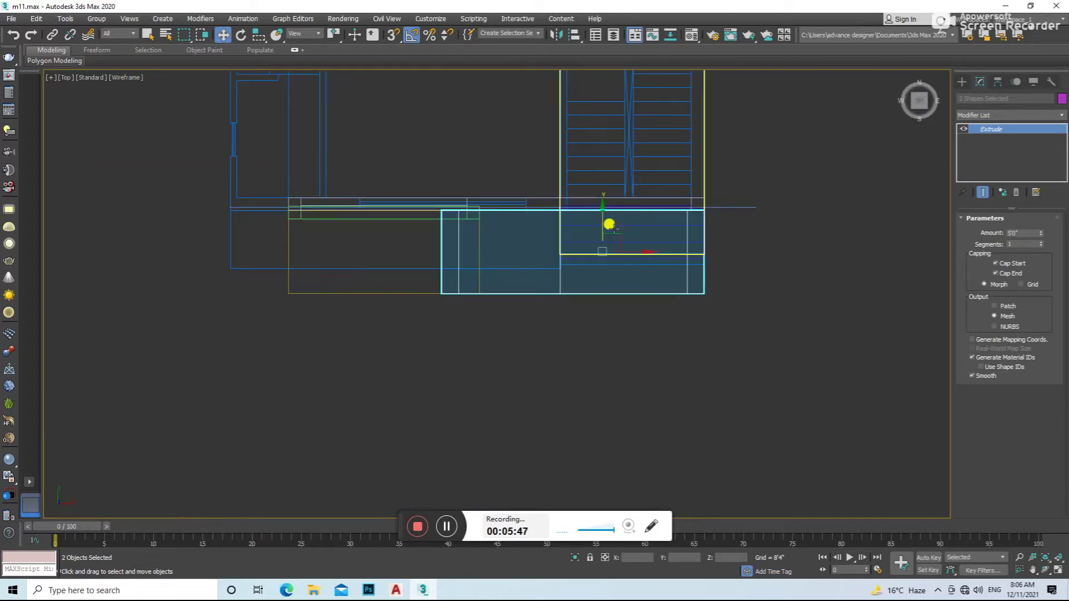
{"action": "left_click_drag", "start_coordinate": [600, 214], "coordinate": [602, 193]}
{"action": "key", "text": "F3"}
{"action": "mouse_move", "coordinate": [766, 278]}
{"action": "middle_mouse_down", "text": "alt"}
{"action": "mouse_move", "coordinate": [806, 248]}
{"action": "mouse_move", "coordinate": [603, 274]}
{"action": "mouse_move", "coordinate": [705, 381]}
{"action": "middle_mouse_up", "text": "alt"}
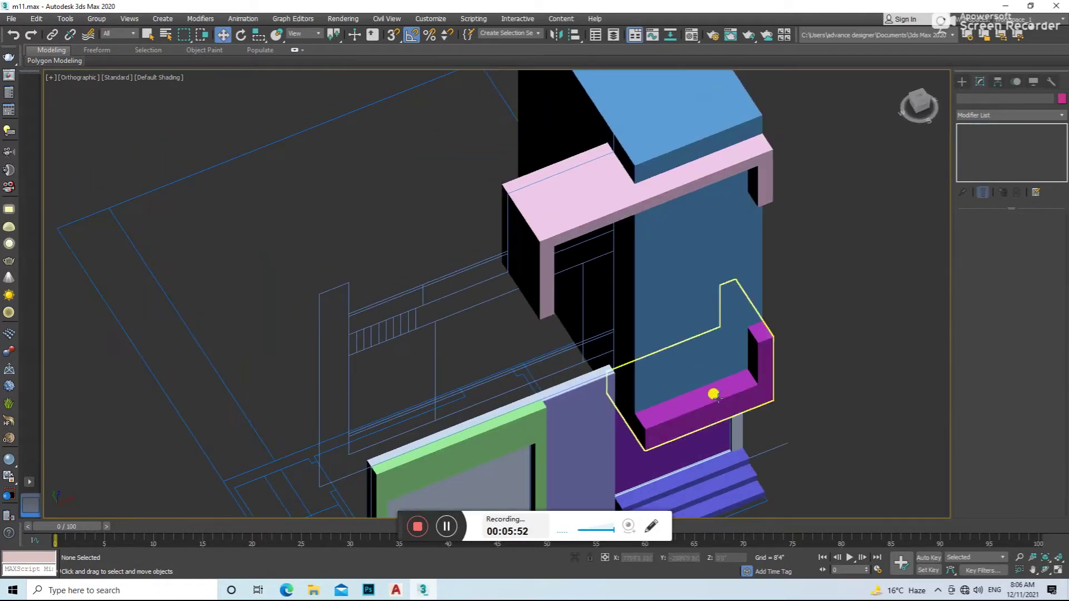
- Check the ledge and frame pieces, then return to a centred wireframe front view
{"action": "left_click", "coordinate": [705, 381]}
{"action": "left_click", "coordinate": [670, 193]}
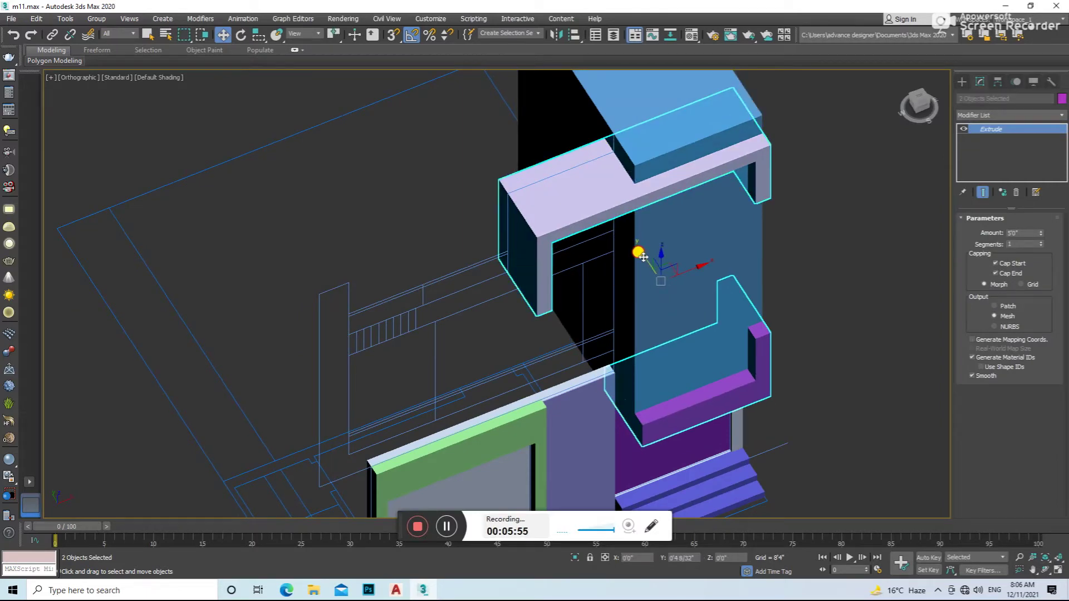
{"action": "left_click", "coordinate": [856, 324]}
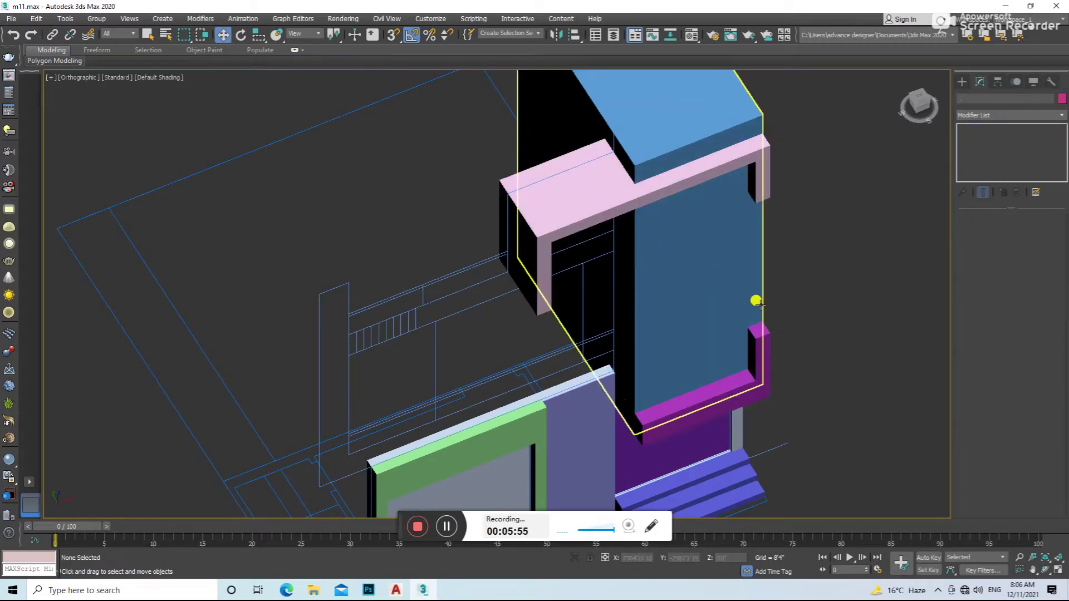
{"action": "left_click", "coordinate": [698, 402]}
{"action": "left_click", "coordinate": [567, 191], "text": "ctrl"}
{"action": "left_click", "coordinate": [780, 276]}
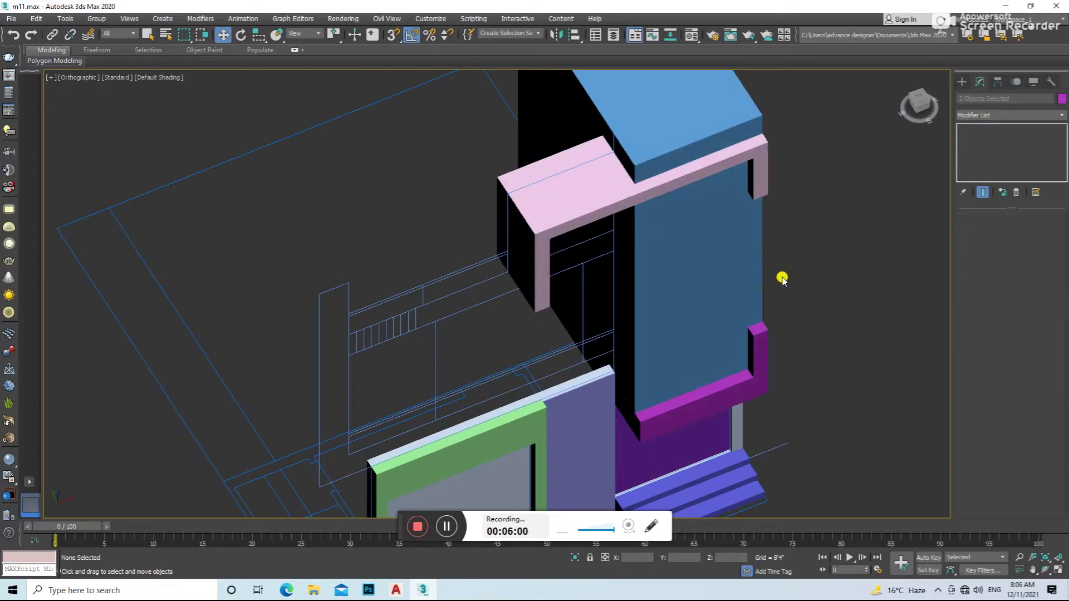
{"action": "key", "text": "f"}
{"action": "key", "text": "F3"}
{"action": "middle_click_drag", "start_coordinate": [808, 276], "coordinate": [659, 272]}
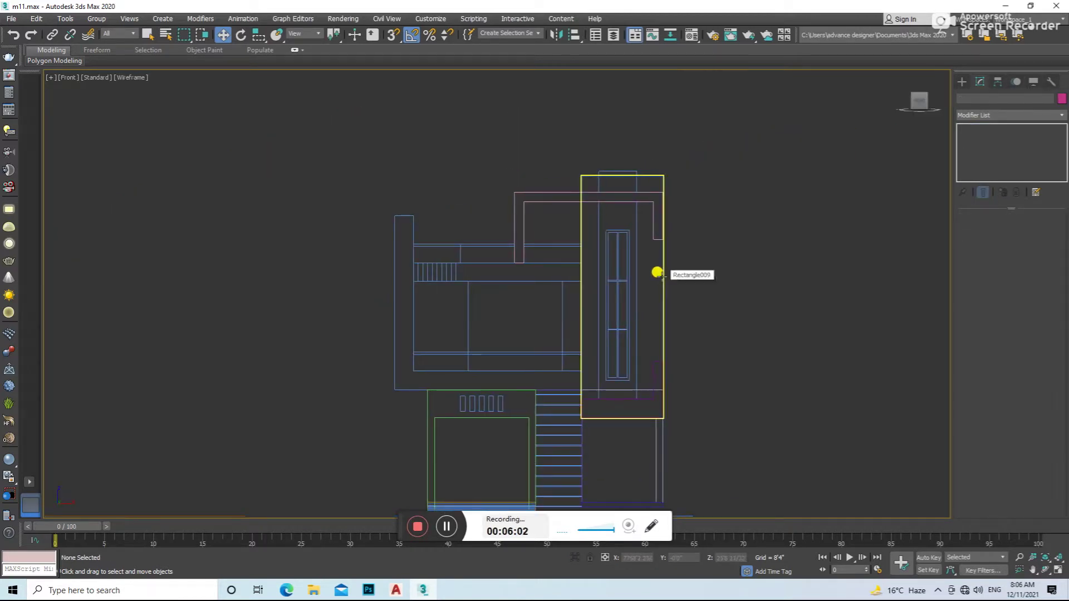
- Draw a snapped rectangle over the tall window strip of the front tower
{"action": "left_click", "coordinate": [632, 257]}
{"action": "left_click", "coordinate": [716, 262]}
{"action": "left_click", "coordinate": [616, 283]}
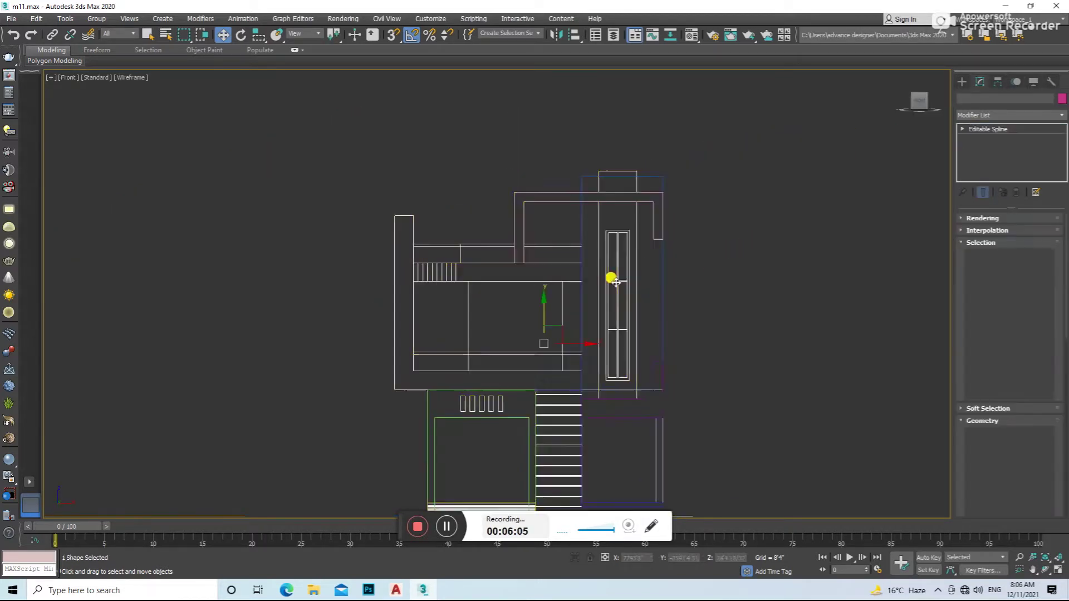
{"action": "scroll", "coordinate": [758, 276], "scroll_direction": "up", "scroll_amount": 1}
{"action": "left_click", "coordinate": [759, 275]}
{"action": "left_click", "coordinate": [962, 82]}
{"action": "left_click", "coordinate": [1031, 158]}
{"action": "key", "text": "s"}
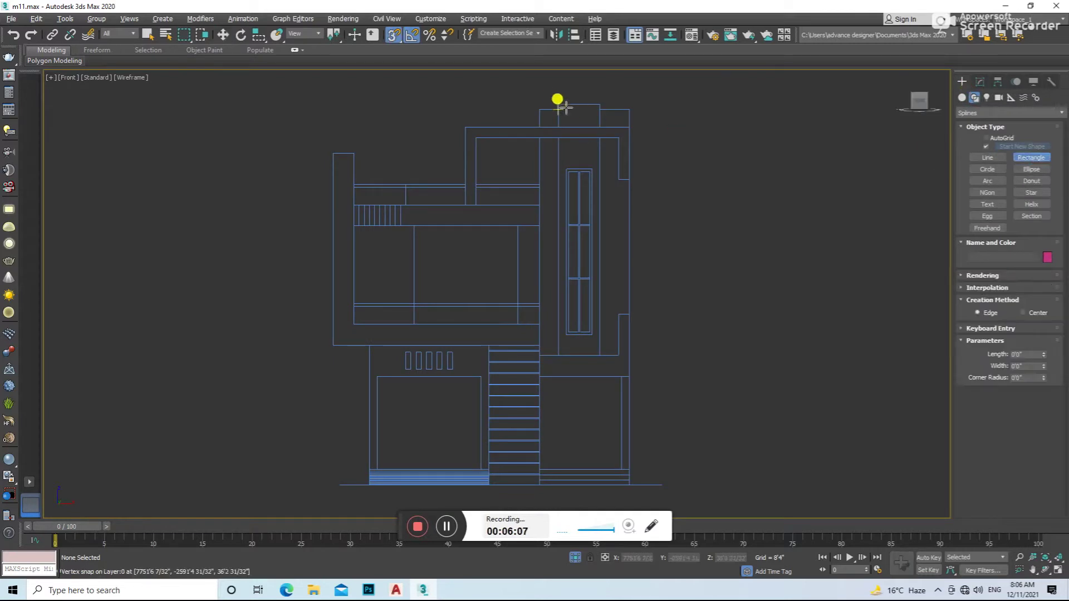
{"action": "left_click_drag", "start_coordinate": [599, 359], "coordinate": [592, 358]}
{"action": "key", "text": "s"}
{"action": "key", "text": "w"}
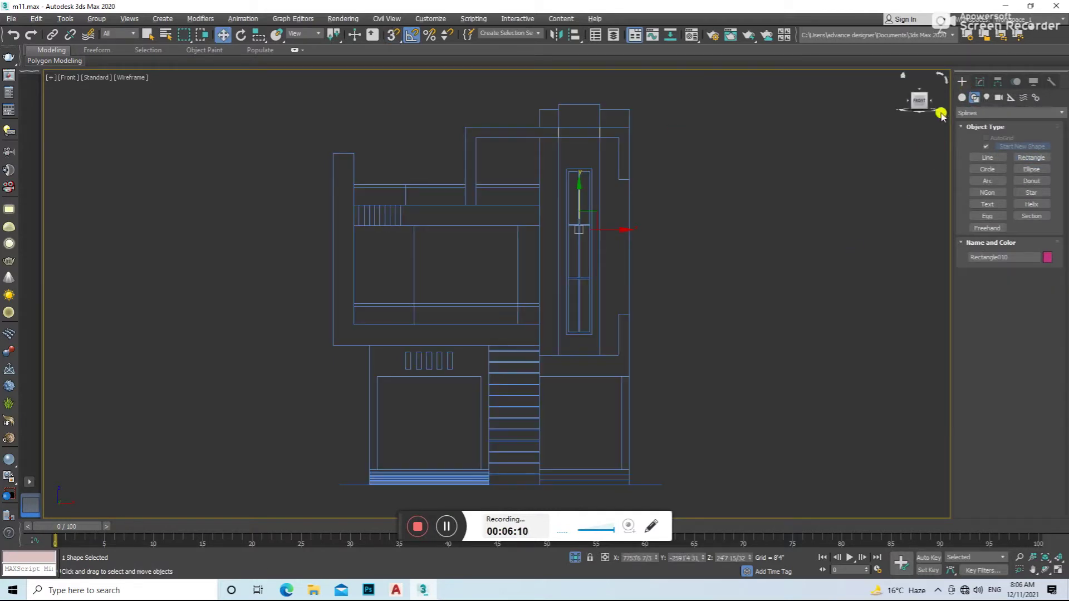
- Extrude the rectangle into a thin slab and move it out to the facade front
{"action": "left_click", "coordinate": [982, 82]}
{"action": "left_click", "coordinate": [1009, 115]}
{"action": "middle_click_drag", "start_coordinate": [724, 267], "coordinate": [779, 282], "text": "alt"}
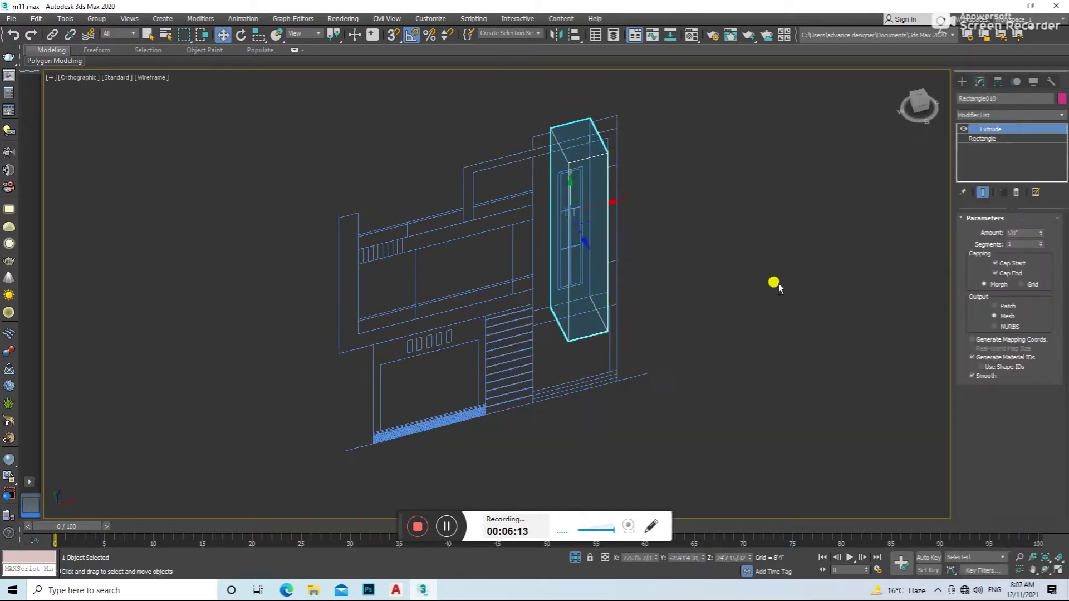
{"action": "key", "text": "Return"}
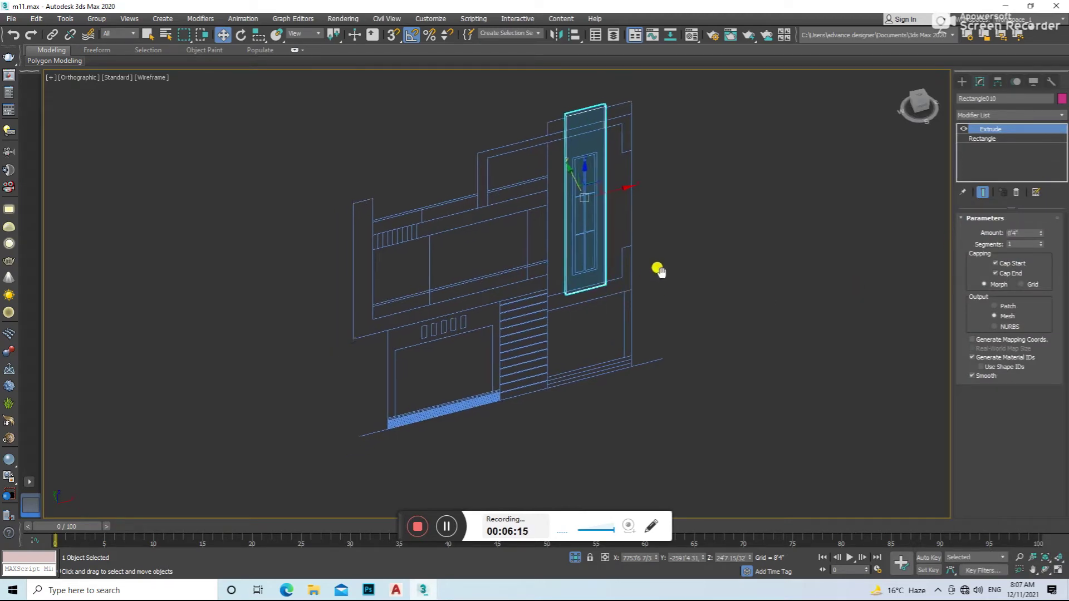
{"action": "key", "text": "F3"}
{"action": "scroll", "coordinate": [573, 152], "scroll_direction": "up", "scroll_amount": 6}
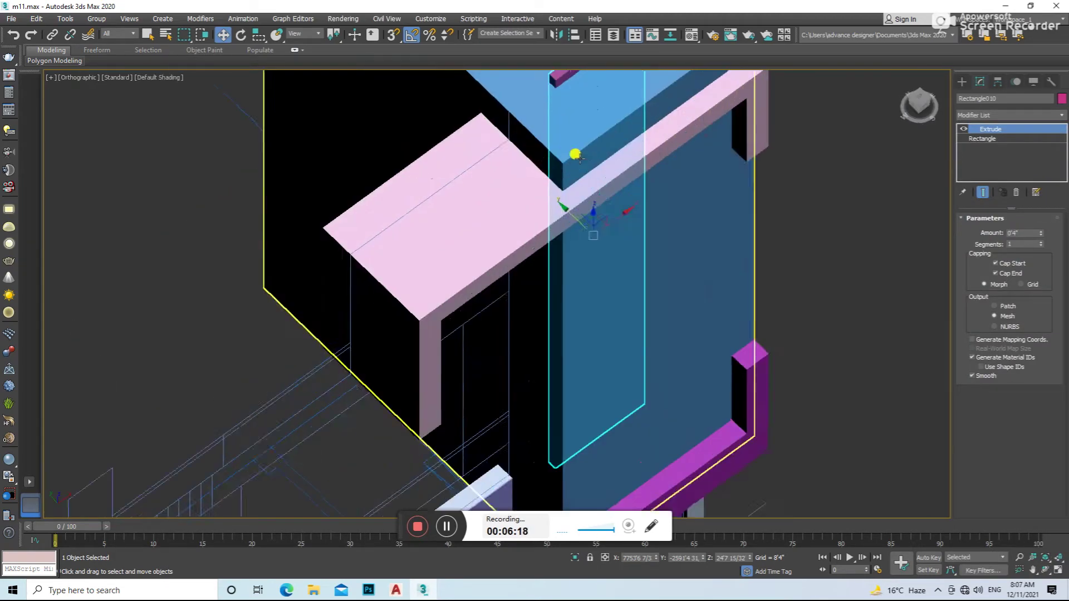
{"action": "left_click_drag", "start_coordinate": [596, 238], "coordinate": [628, 265]}
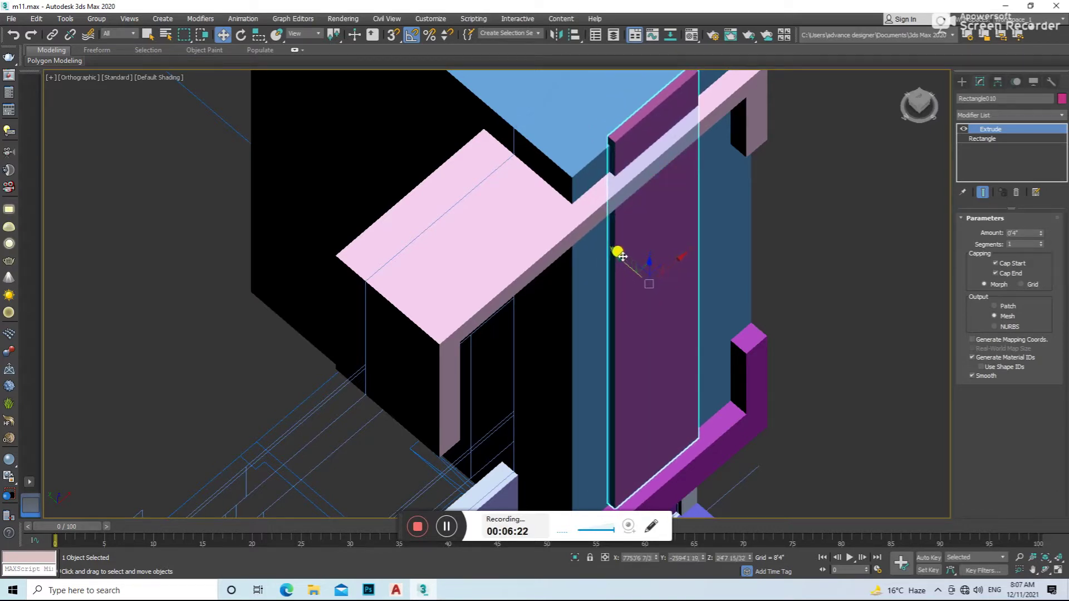
{"action": "key", "text": "f"}
{"action": "key", "text": "F3"}
- Draw a snapped rectangle over the window opening
{"action": "key", "text": "F3"}
{"action": "left_click", "coordinate": [734, 253]}
{"action": "key", "text": "F3"}
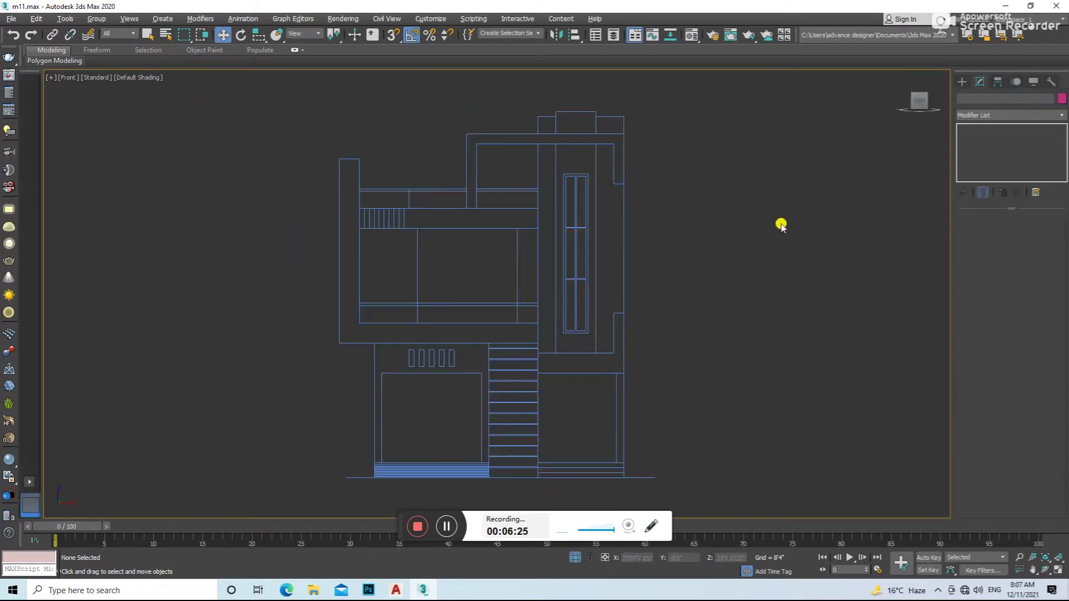
{"action": "left_click", "coordinate": [962, 82]}
{"action": "left_click", "coordinate": [1031, 157]}
{"action": "key", "text": "s"}
{"action": "left_click_drag", "start_coordinate": [564, 174], "coordinate": [596, 346]}
{"action": "key", "text": "s"}
- Extrude the rectangle about six feet deep and make a copy of the box to the side
{"action": "left_click", "coordinate": [980, 82]}
{"action": "left_click", "coordinate": [1010, 114]}
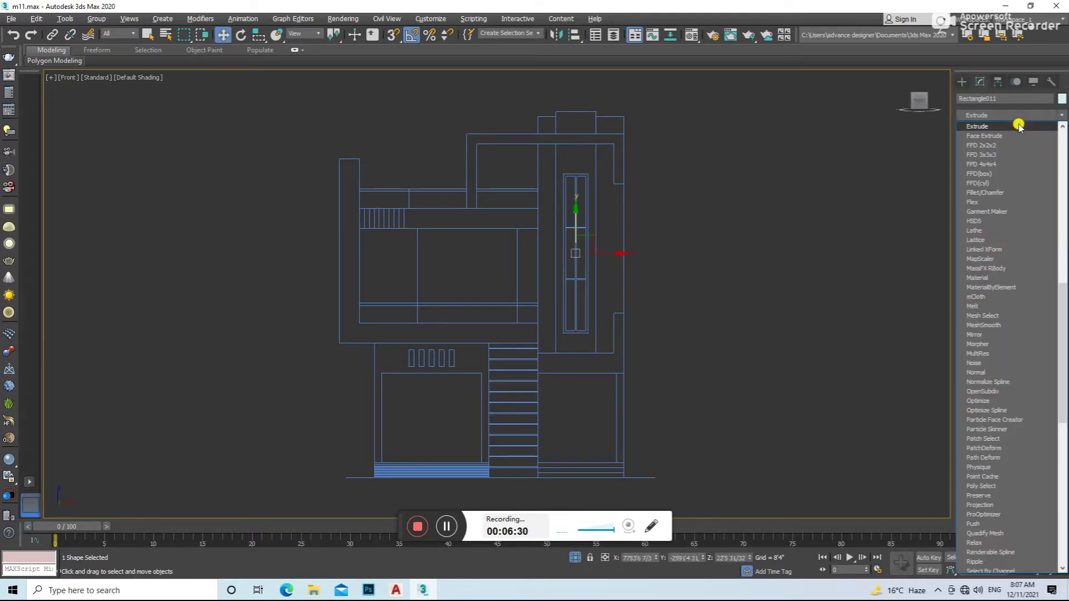
{"action": "left_click_drag", "start_coordinate": [1043, 233], "coordinate": [1044, 201]}
{"action": "middle_click_drag", "start_coordinate": [579, 389], "coordinate": [626, 390], "text": "alt"}
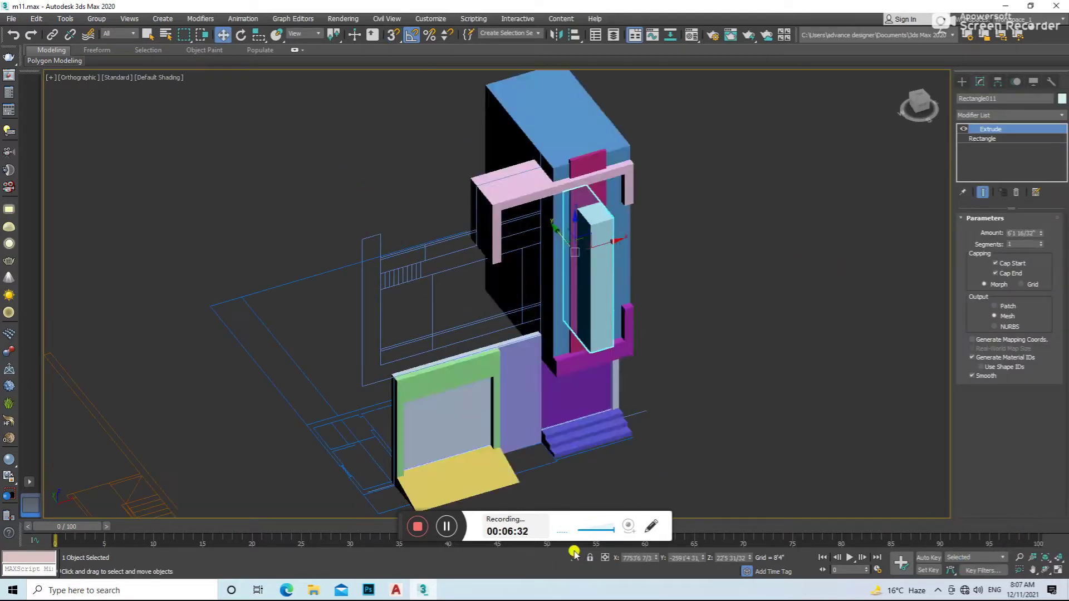
{"action": "left_click_drag", "start_coordinate": [543, 241], "coordinate": [632, 301], "text": "shift"}
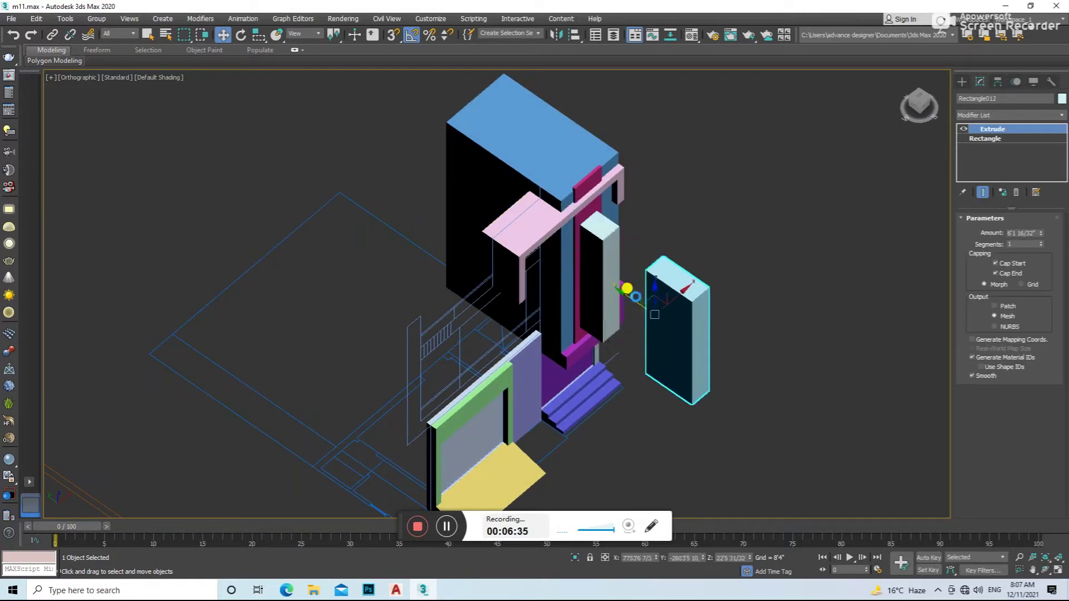
{"action": "left_click", "coordinate": [519, 343]}
- Cut the window opening out of the blue wall block with ProBoolean using a box copy
{"action": "left_click", "coordinate": [579, 182]}
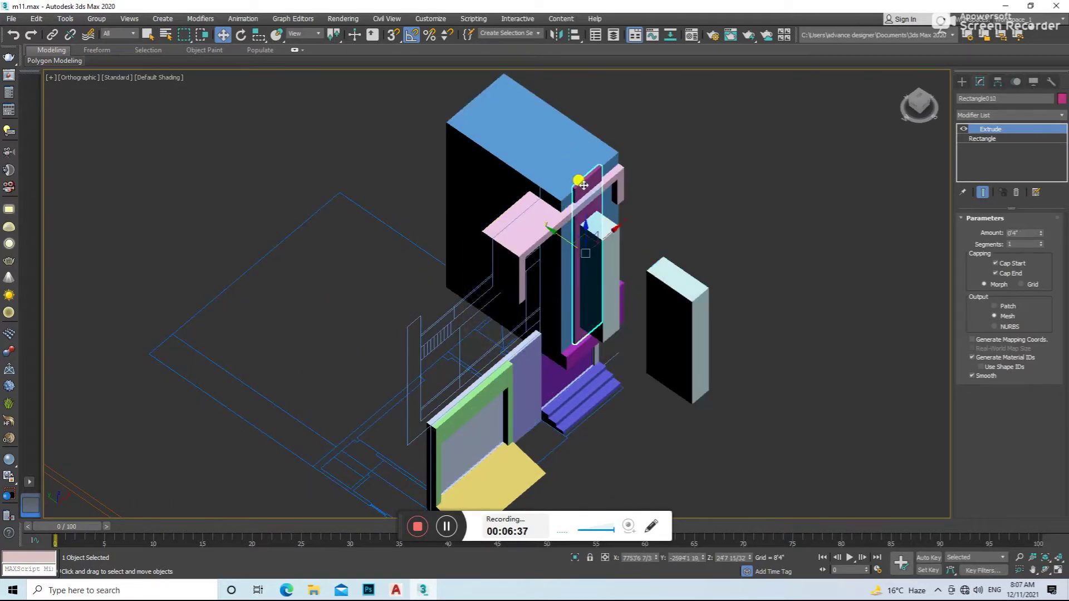
{"action": "left_click", "coordinate": [962, 81]}
{"action": "left_click", "coordinate": [1031, 195]}
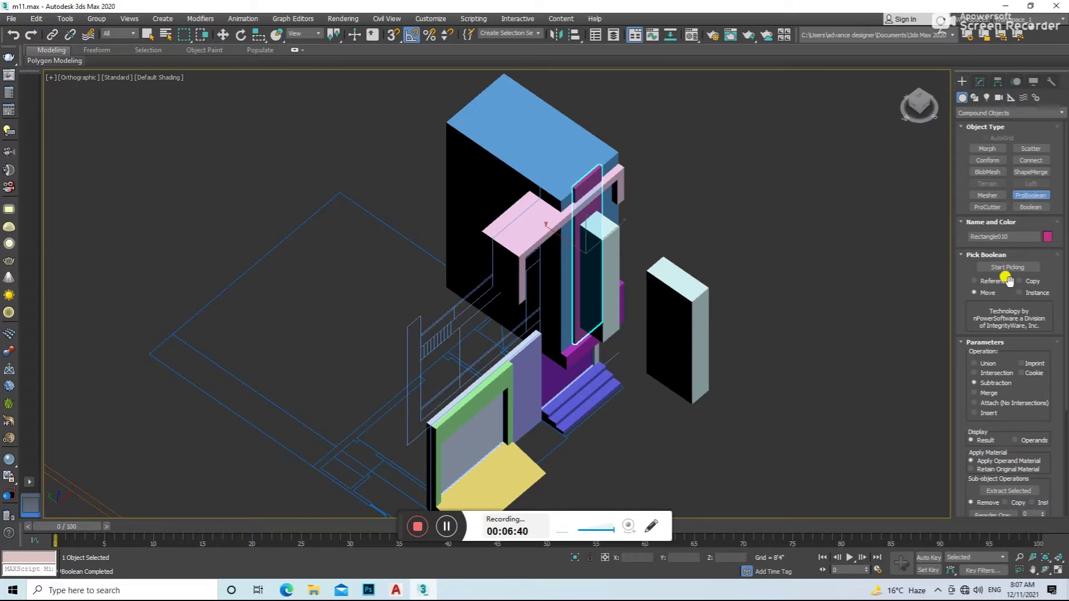
{"action": "key", "text": "w"}
{"action": "left_click_drag", "start_coordinate": [663, 293], "coordinate": [544, 252], "text": "shift"}
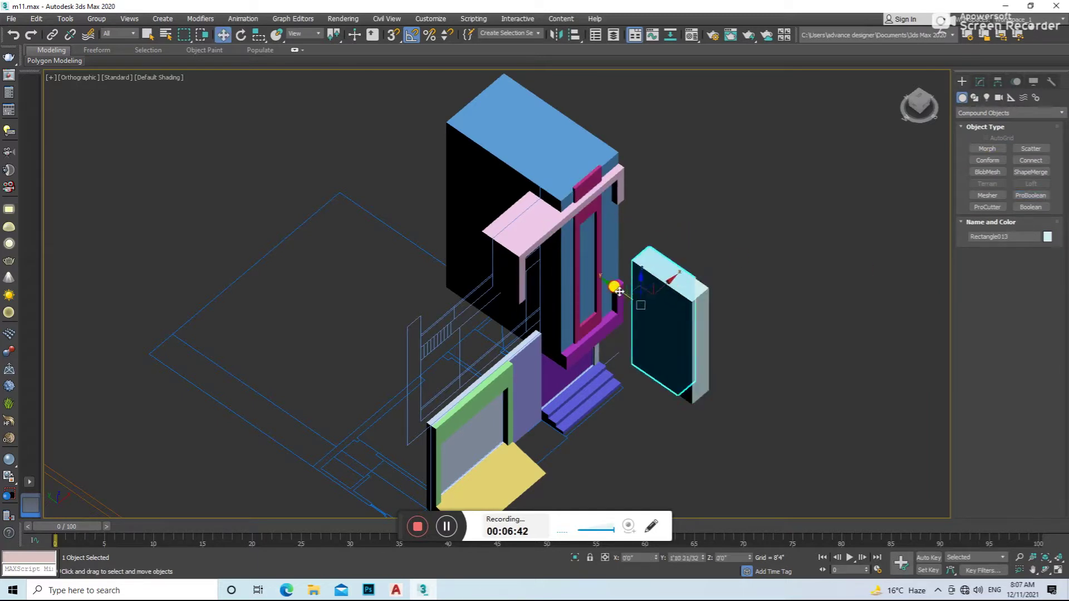
{"action": "left_click", "coordinate": [543, 338]}
{"action": "left_click", "coordinate": [584, 135]}
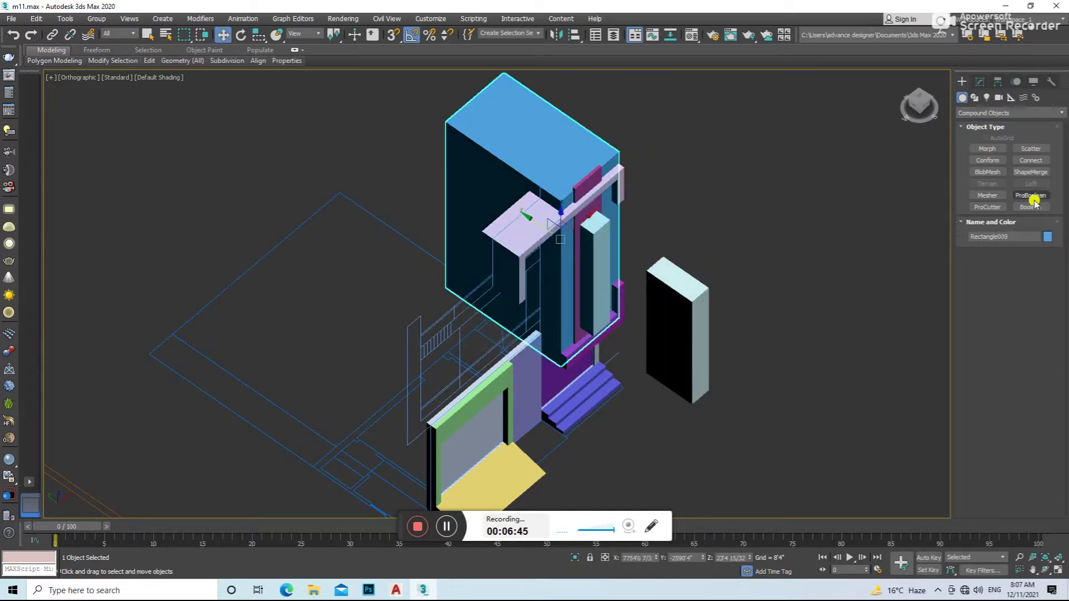
{"action": "left_click", "coordinate": [1031, 196]}
{"action": "right_click", "coordinate": [640, 278]}
- Give the spare box a thin 0'1" depth and move it into the window opening
{"action": "left_click", "coordinate": [657, 300]}
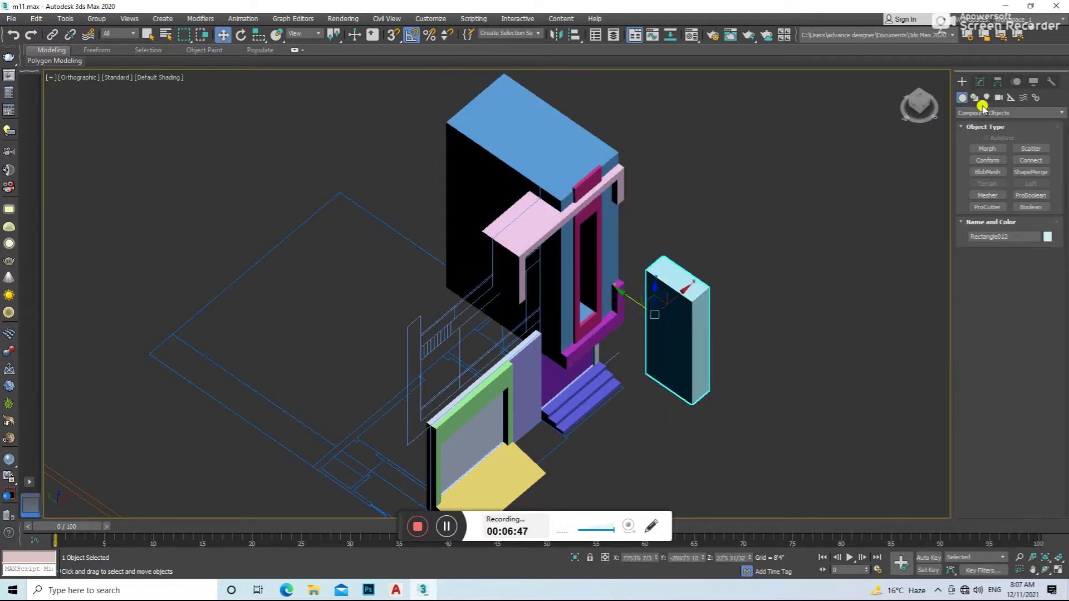
{"action": "left_click", "coordinate": [980, 82]}
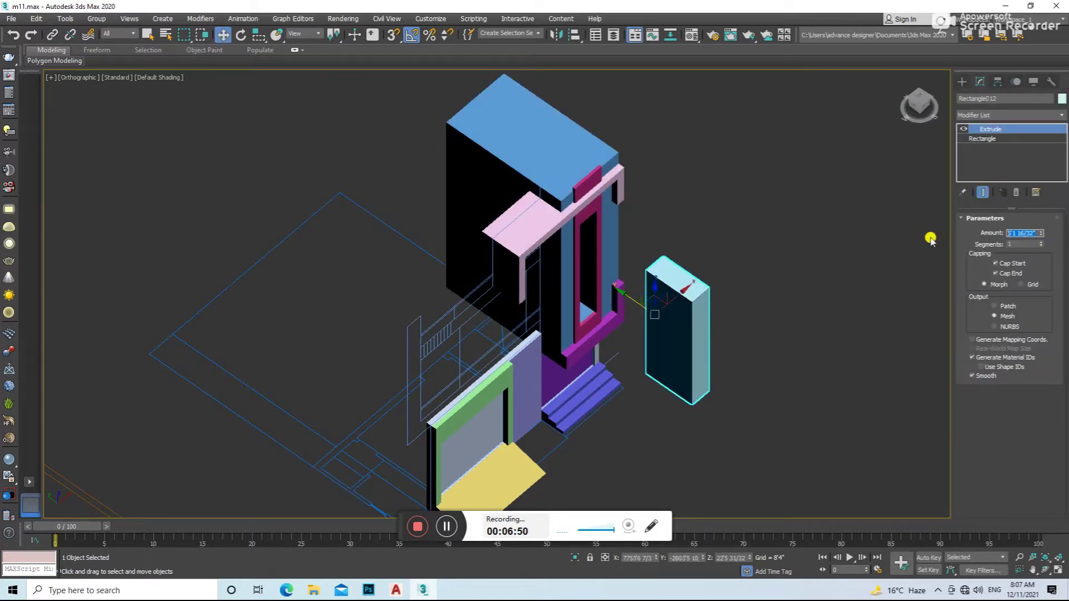
{"action": "key", "text": "Return"}
{"action": "scroll", "coordinate": [689, 299], "scroll_direction": "up", "scroll_amount": 4}
{"action": "left_click_drag", "start_coordinate": [615, 286], "coordinate": [415, 219]}
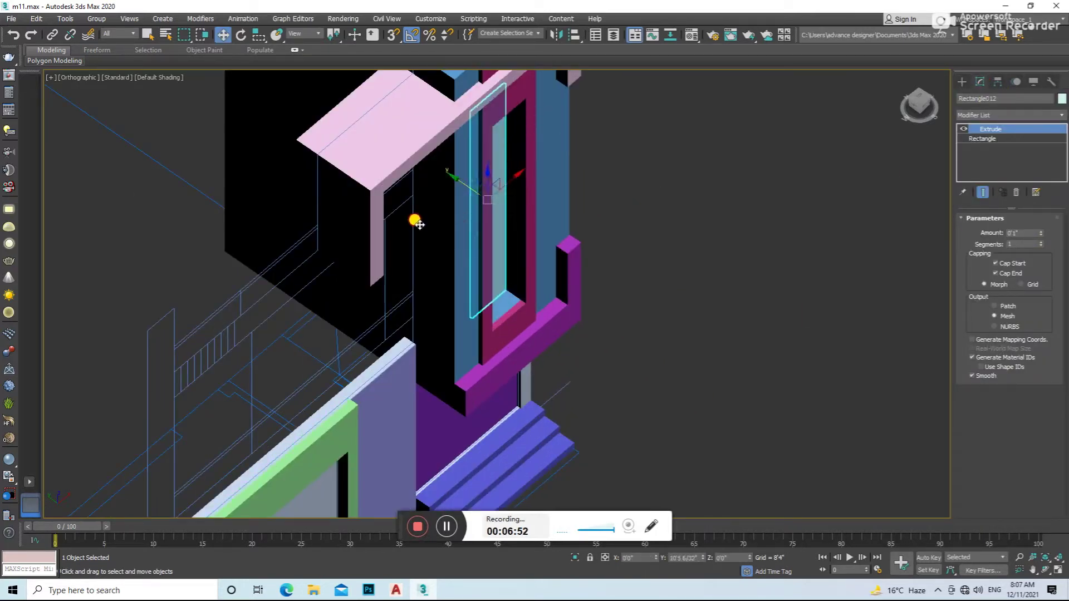
- In the front view, snap-trace the tall window's outer frame as a rectangle
{"action": "key", "text": "f"}
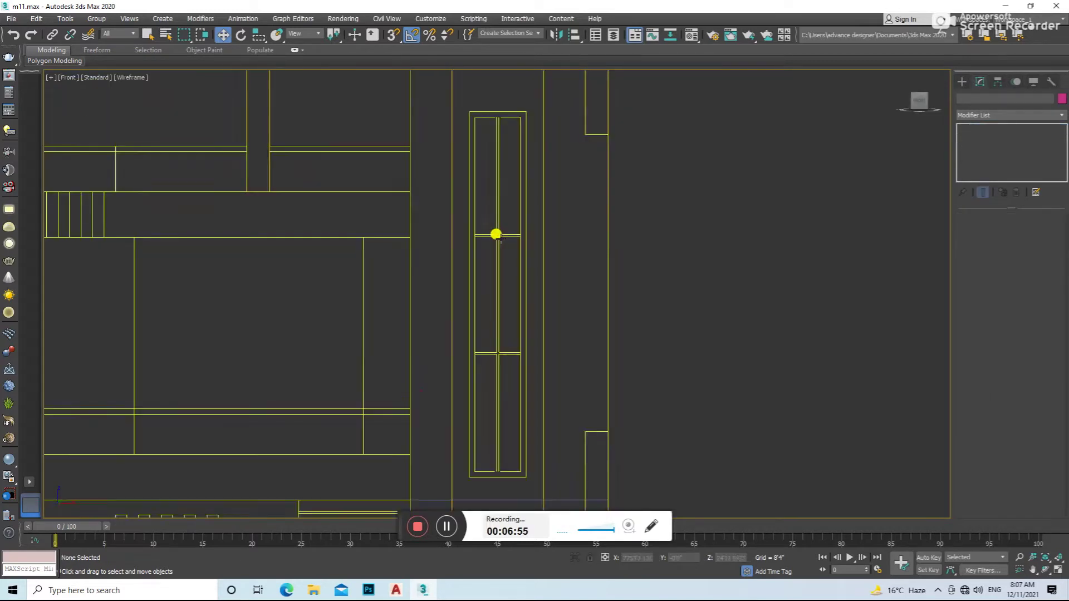
{"action": "left_click", "coordinate": [494, 231]}
{"action": "key", "text": "z"}
{"action": "left_click", "coordinate": [684, 236]}
{"action": "left_click", "coordinate": [962, 82]}
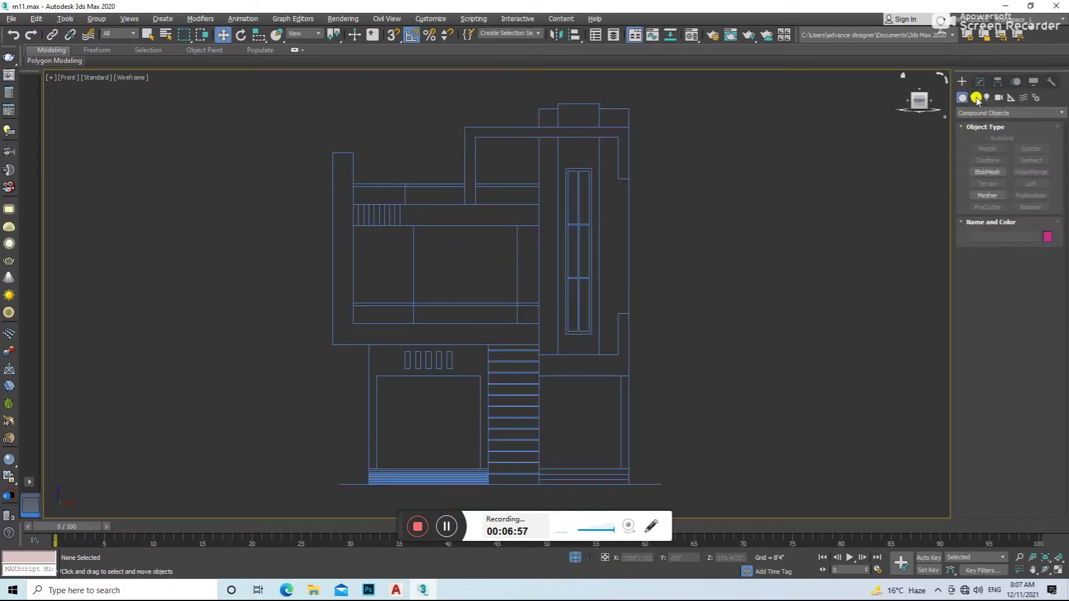
{"action": "left_click", "coordinate": [978, 98]}
{"action": "left_click", "coordinate": [987, 158]}
{"action": "left_click", "coordinate": [1031, 157]}
{"action": "key", "text": "s"}
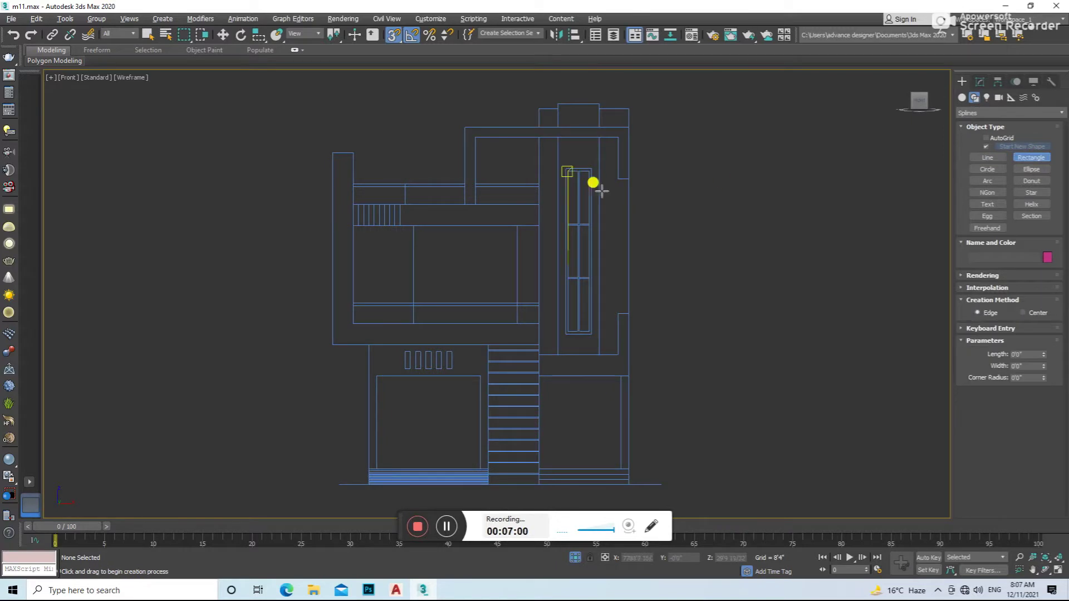
{"action": "scroll", "coordinate": [592, 182], "scroll_direction": "up", "scroll_amount": 3}
{"action": "mouse_move", "coordinate": [584, 146]}
{"action": "left_mouse_down"}
{"action": "mouse_move", "coordinate": [693, 464]}
{"action": "mouse_move", "coordinate": [637, 477]}
{"action": "left_mouse_up"}
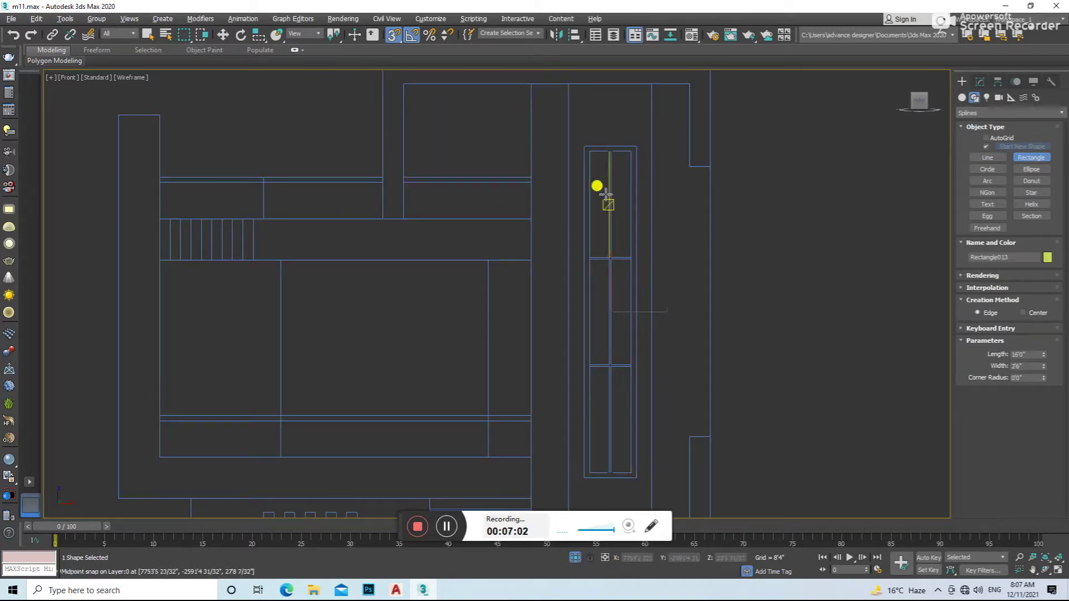
- Extrude the window outline to a 0'3" depth
{"action": "key", "text": "s"}
{"action": "key", "text": "w"}
{"action": "left_click", "coordinate": [980, 82]}
{"action": "left_click", "coordinate": [1041, 116]}
{"action": "left_click", "coordinate": [997, 184]}
{"action": "middle_click_drag", "start_coordinate": [668, 267], "coordinate": [735, 262], "text": "alt"}
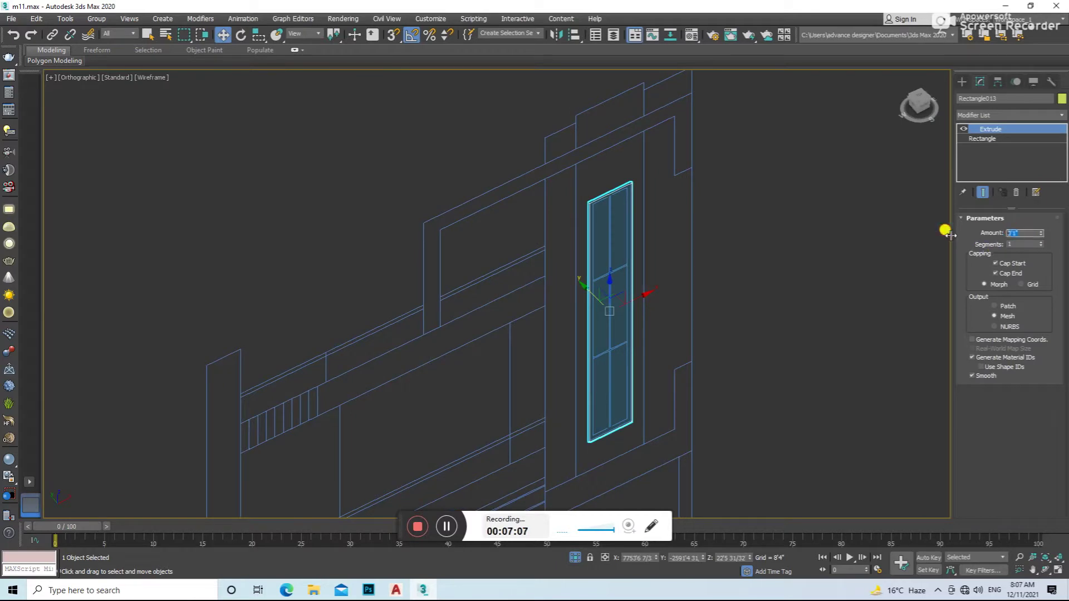
{"action": "key", "text": "Return"}
- Snap-trace the upper and middle pane openings of the tall window as rectangles
{"action": "key", "text": "f"}
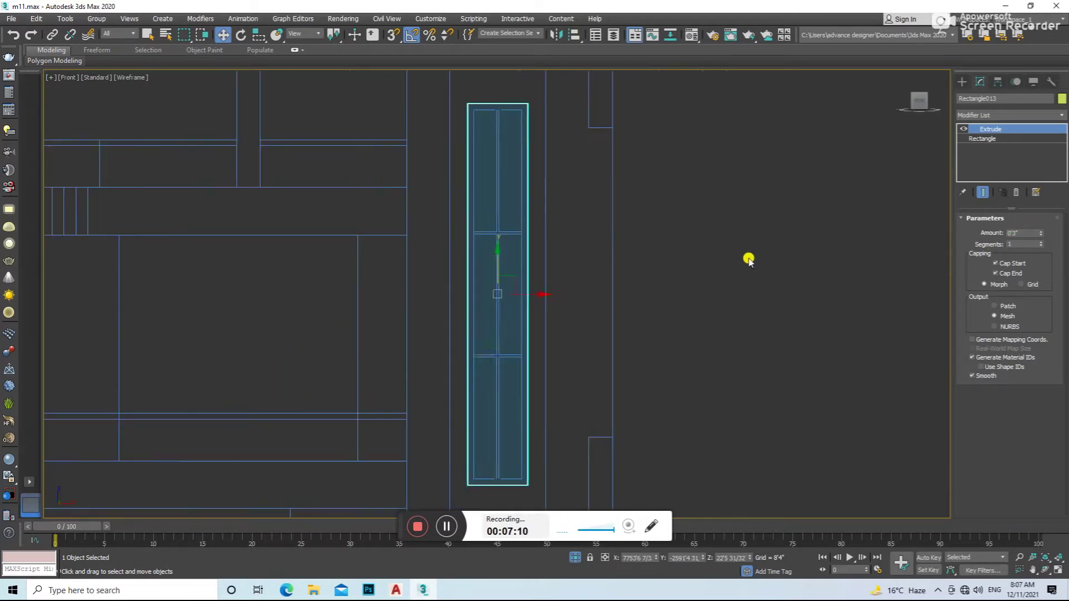
{"action": "left_click", "coordinate": [747, 258]}
{"action": "left_click", "coordinate": [516, 232]}
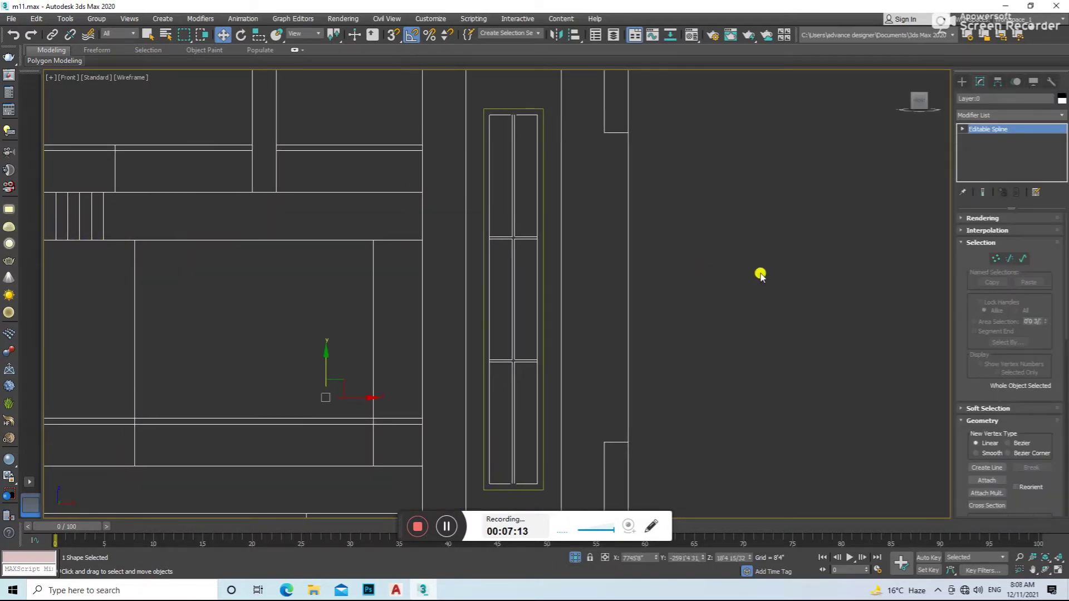
{"action": "key", "text": "z"}
{"action": "left_click", "coordinate": [836, 189]}
{"action": "left_click", "coordinate": [962, 81]}
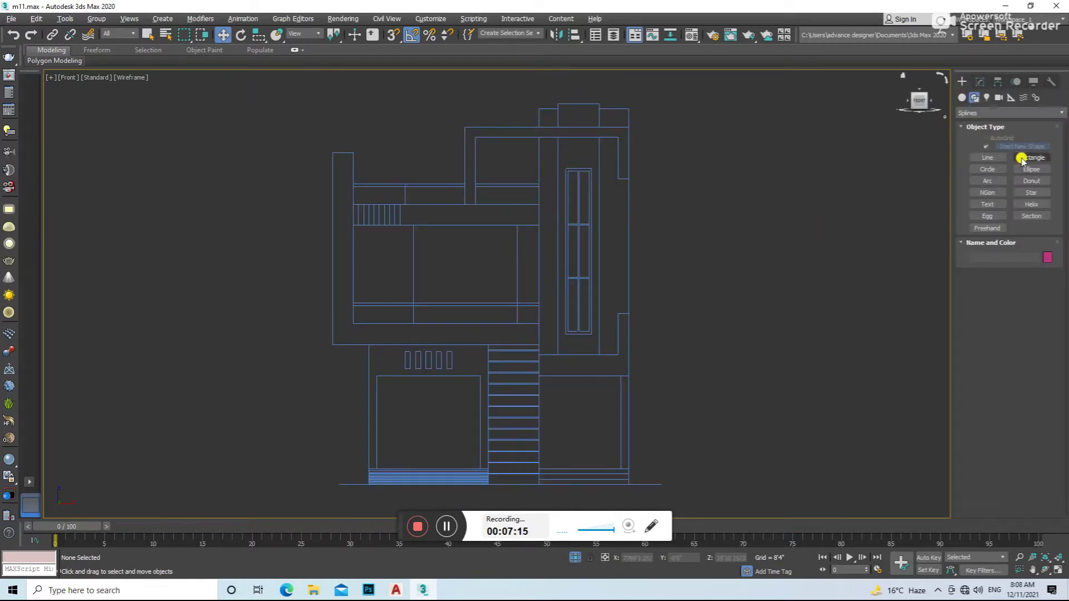
{"action": "left_click", "coordinate": [1031, 158]}
{"action": "scroll", "coordinate": [612, 178], "scroll_direction": "up", "scroll_amount": 3}
{"action": "key", "text": "s"}
{"action": "left_click_drag", "start_coordinate": [548, 158], "coordinate": [567, 253]}
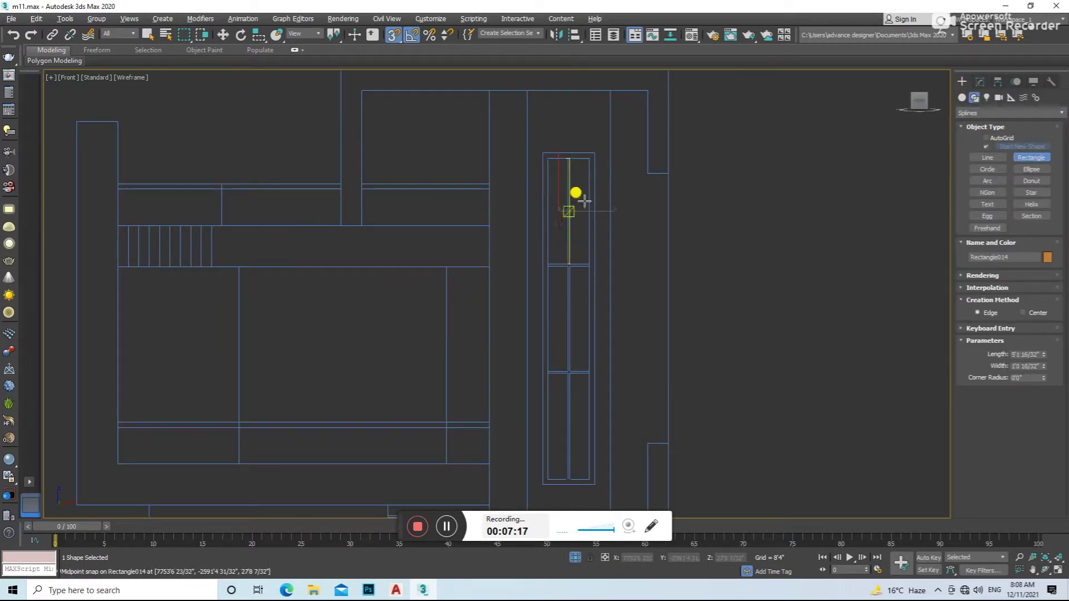
{"action": "left_click_drag", "start_coordinate": [567, 262], "coordinate": [543, 152]}
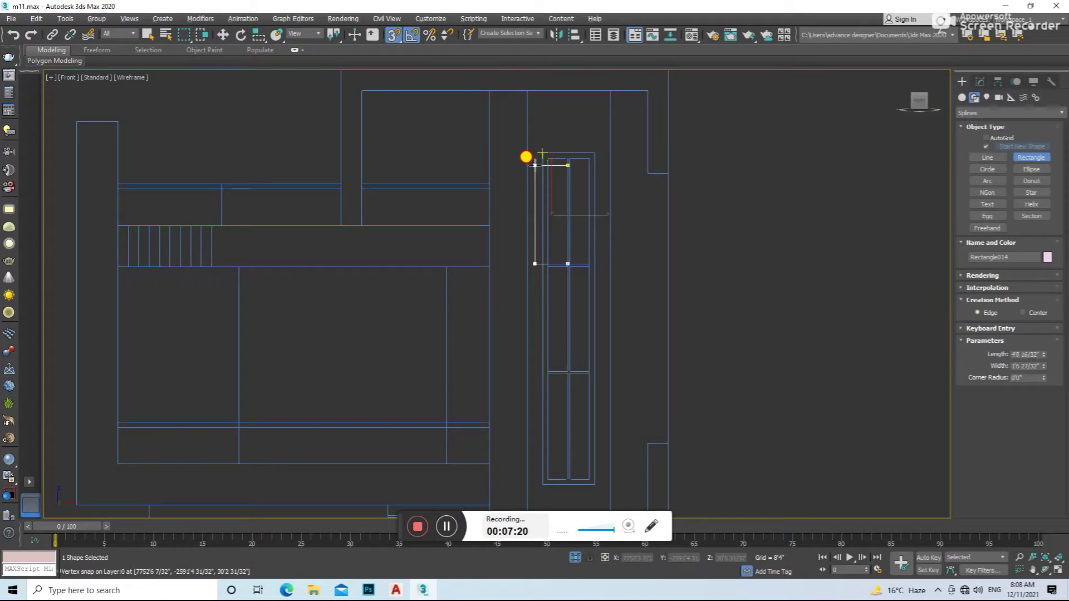
{"action": "left_click_drag", "start_coordinate": [569, 263], "coordinate": [591, 159]}
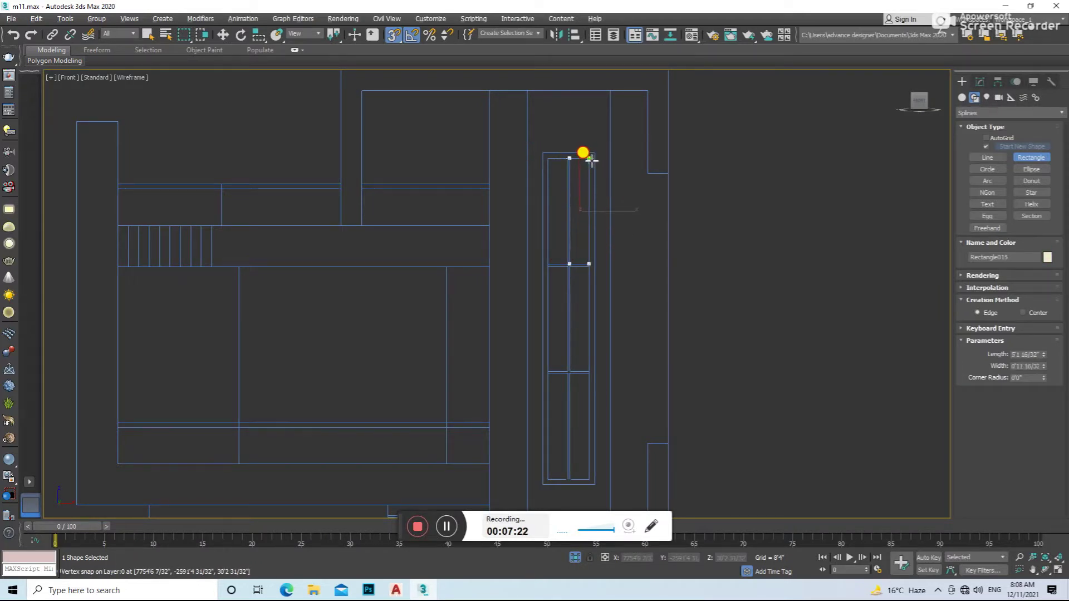
{"action": "left_click_drag", "start_coordinate": [551, 276], "coordinate": [568, 372]}
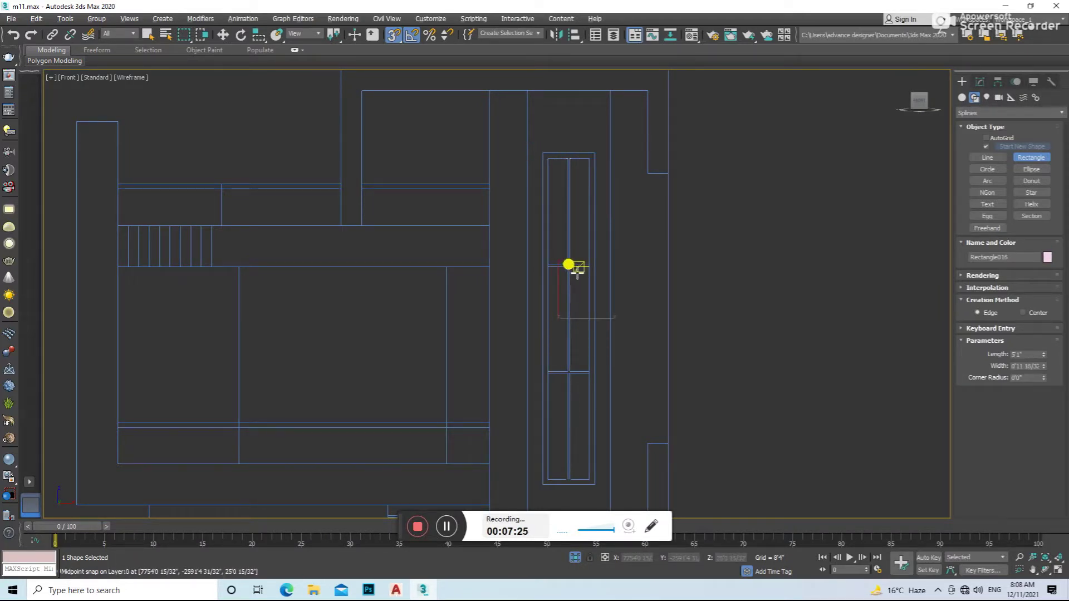
{"action": "mouse_move", "coordinate": [577, 268]}
{"action": "left_mouse_down"}
{"action": "mouse_move", "coordinate": [589, 367]}
{"action": "mouse_move", "coordinate": [565, 478]}
{"action": "left_mouse_up"}
- Trace the lower pane opening and select all six pane rectangles
{"action": "scroll", "coordinate": [576, 423], "scroll_direction": "up", "scroll_amount": 1}
{"action": "scroll", "coordinate": [593, 311], "scroll_direction": "up", "scroll_amount": 1}
{"action": "scroll", "coordinate": [598, 284], "scroll_direction": "up", "scroll_amount": 1}
{"action": "left_click", "coordinate": [581, 246]}
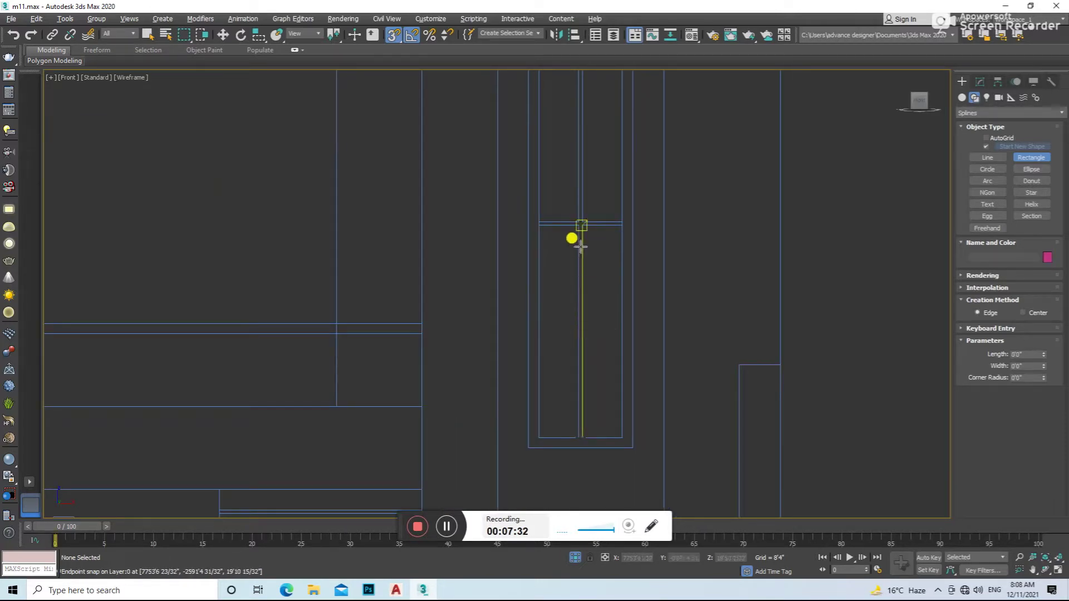
{"action": "left_click_drag", "start_coordinate": [578, 238], "coordinate": [537, 431]}
{"action": "left_click_drag", "start_coordinate": [593, 259], "coordinate": [615, 411]}
{"action": "right_click", "coordinate": [608, 377]}
{"action": "key", "text": "w"}
{"action": "left_click", "coordinate": [537, 239], "text": "ctrl"}
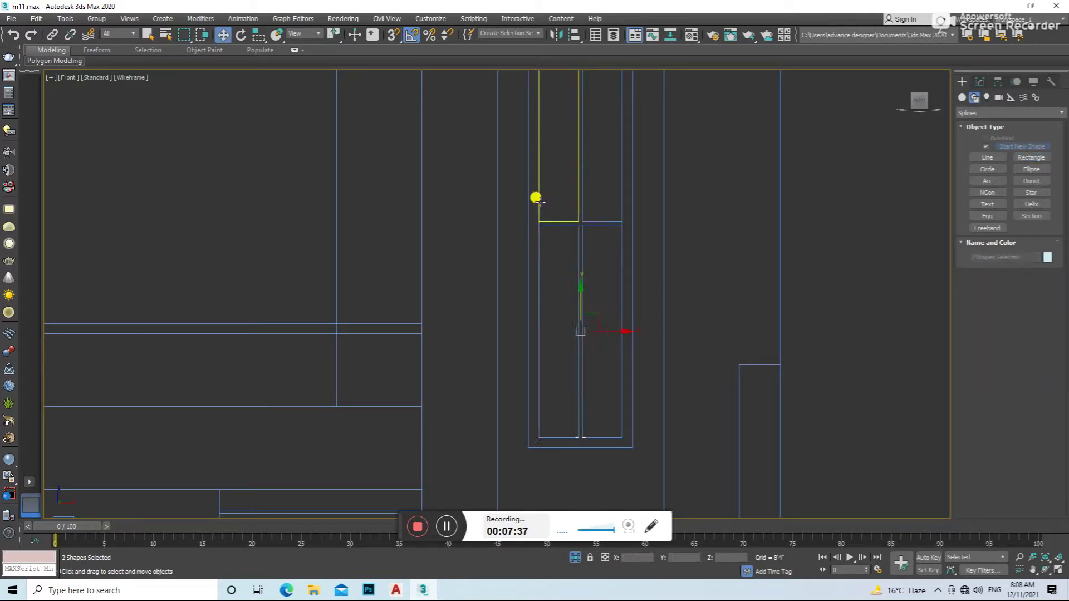
{"action": "scroll", "coordinate": [622, 211], "scroll_direction": "down", "scroll_amount": 3}
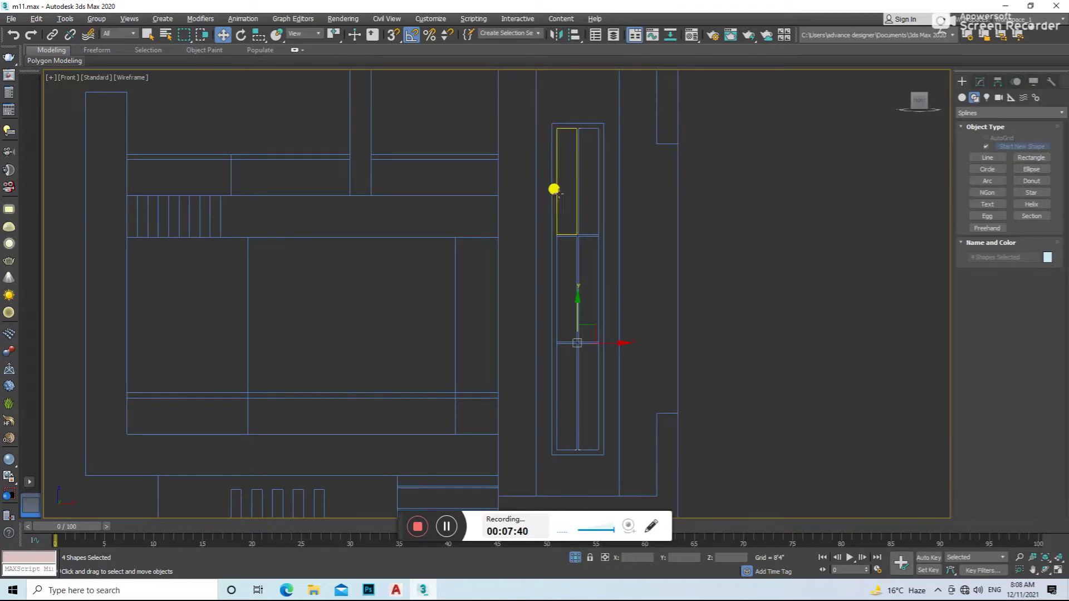
- Extrude the six pane rectangles 2'5" deep
{"action": "left_click", "coordinate": [989, 83]}
{"action": "left_click", "coordinate": [979, 115]}
{"action": "left_click", "coordinate": [986, 239]}
{"action": "middle_click_drag", "start_coordinate": [616, 244], "coordinate": [695, 233], "text": "alt"}
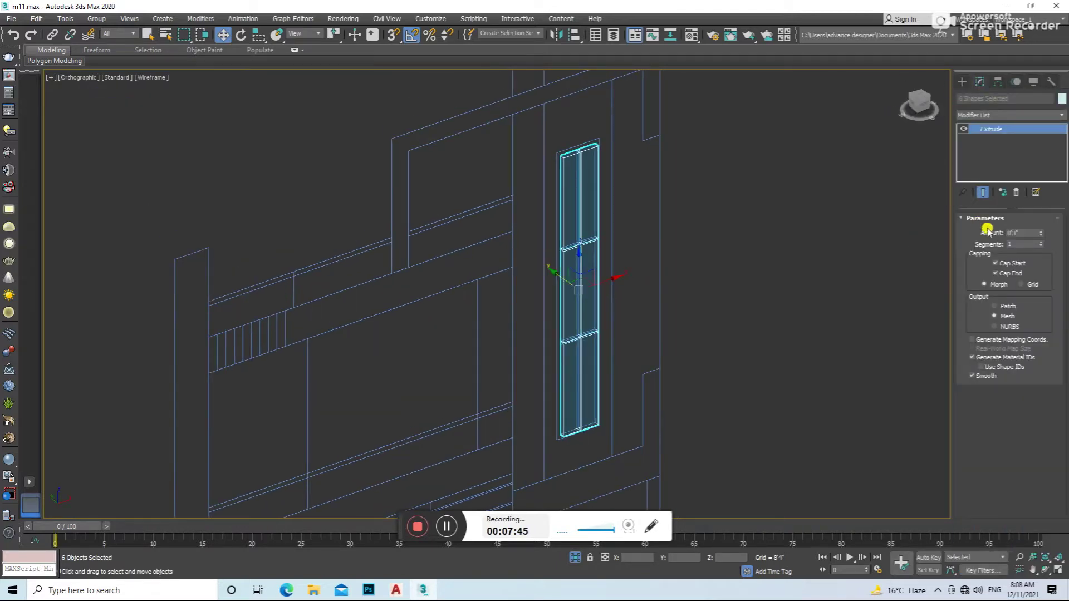
{"action": "type", "text": "29"}
{"action": "key", "text": "Return"}
- Switch to shaded display and Shift-drag a copy of the pane pieces to the right
{"action": "left_click", "coordinate": [571, 560]}
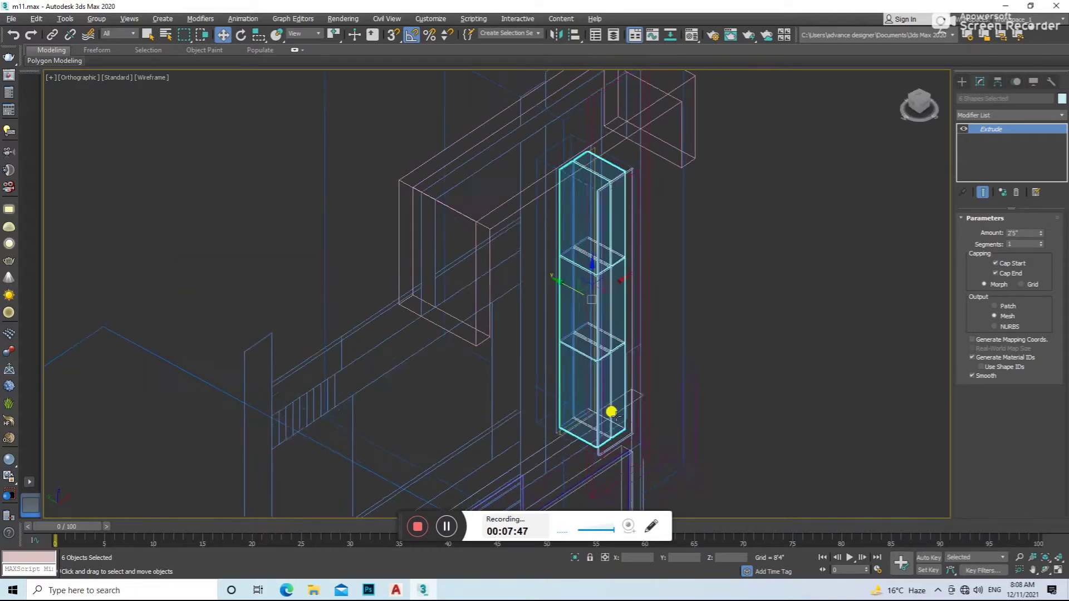
{"action": "key", "text": "F3"}
{"action": "scroll", "coordinate": [574, 296], "scroll_direction": "up", "scroll_amount": 2}
{"action": "left_click", "coordinate": [573, 296]}
{"action": "key", "text": "ctrl+z"}
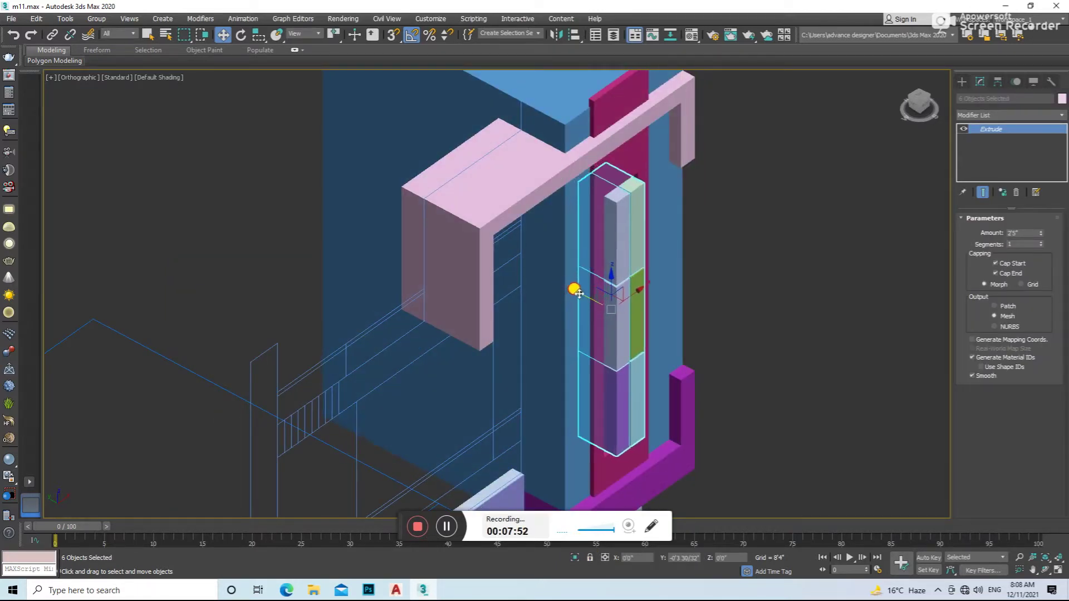
{"action": "left_click_drag", "start_coordinate": [573, 293], "coordinate": [821, 430], "text": "shift"}
{"action": "left_click", "coordinate": [544, 346]}
- ProBoolean-subtract the pane boxes from the tall window frame
{"action": "scroll", "coordinate": [629, 306], "scroll_direction": "up", "scroll_amount": 5}
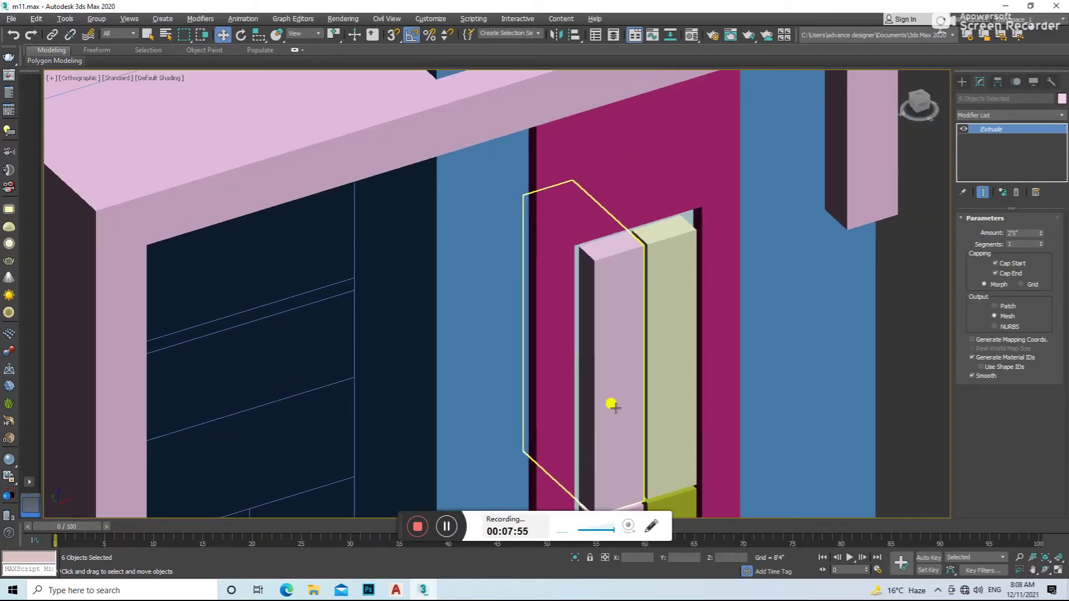
{"action": "left_click", "coordinate": [690, 226]}
{"action": "left_click", "coordinate": [964, 81]}
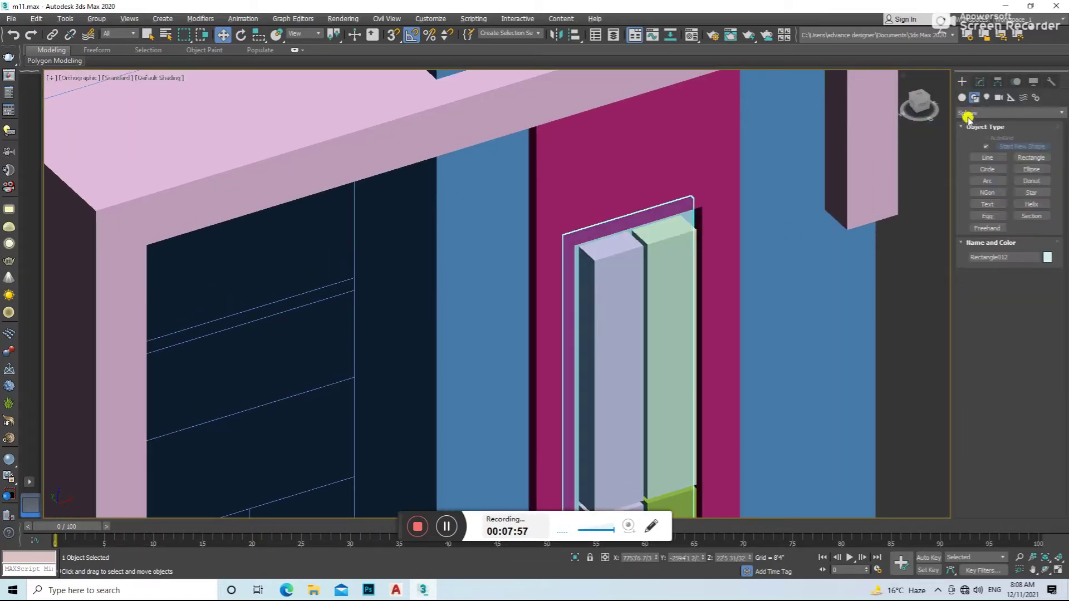
{"action": "left_click", "coordinate": [961, 97]}
{"action": "left_click", "coordinate": [1031, 195]}
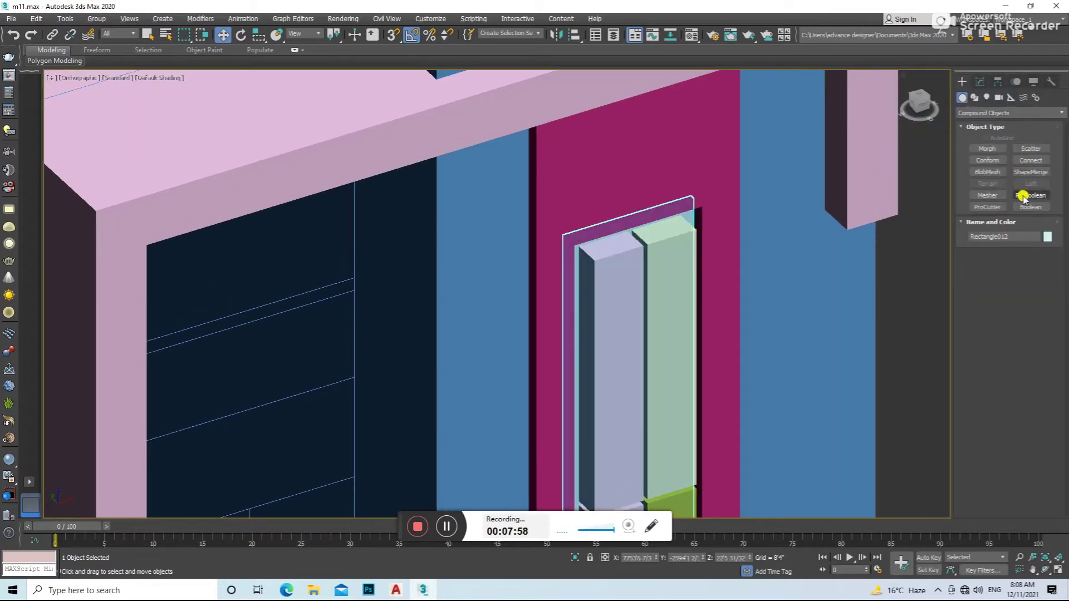
{"action": "left_click", "coordinate": [635, 306]}
{"action": "scroll", "coordinate": [656, 282], "scroll_direction": "down", "scroll_amount": 4}
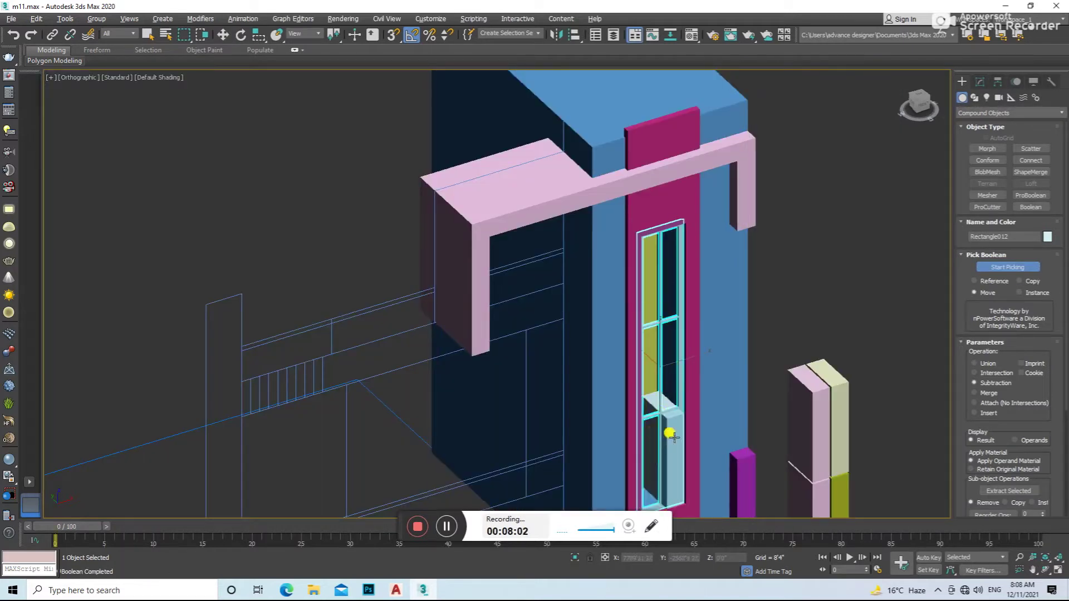
- Thin the copied pane pieces and move them into the window openings
{"action": "key", "text": "w"}
{"action": "left_click", "coordinate": [797, 400]}
{"action": "left_click", "coordinate": [981, 82]}
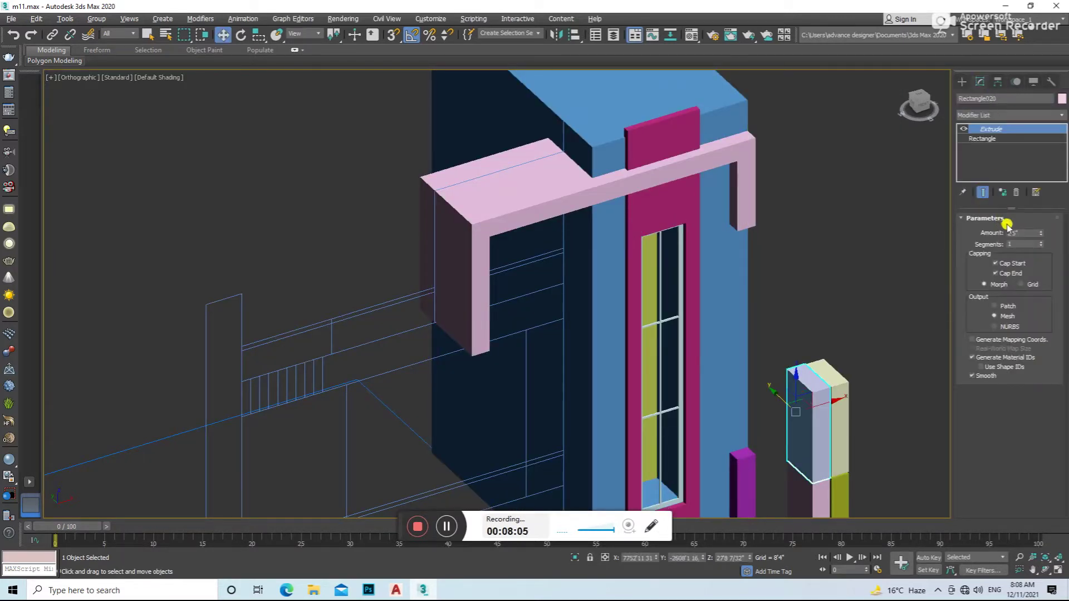
{"action": "middle_click_drag", "start_coordinate": [857, 273], "coordinate": [838, 266]}
{"action": "left_click", "coordinate": [800, 413], "text": "ctrl"}
{"action": "middle_click_drag", "start_coordinate": [811, 445], "coordinate": [800, 340]}
{"action": "left_click", "coordinate": [800, 399], "text": "ctrl"}
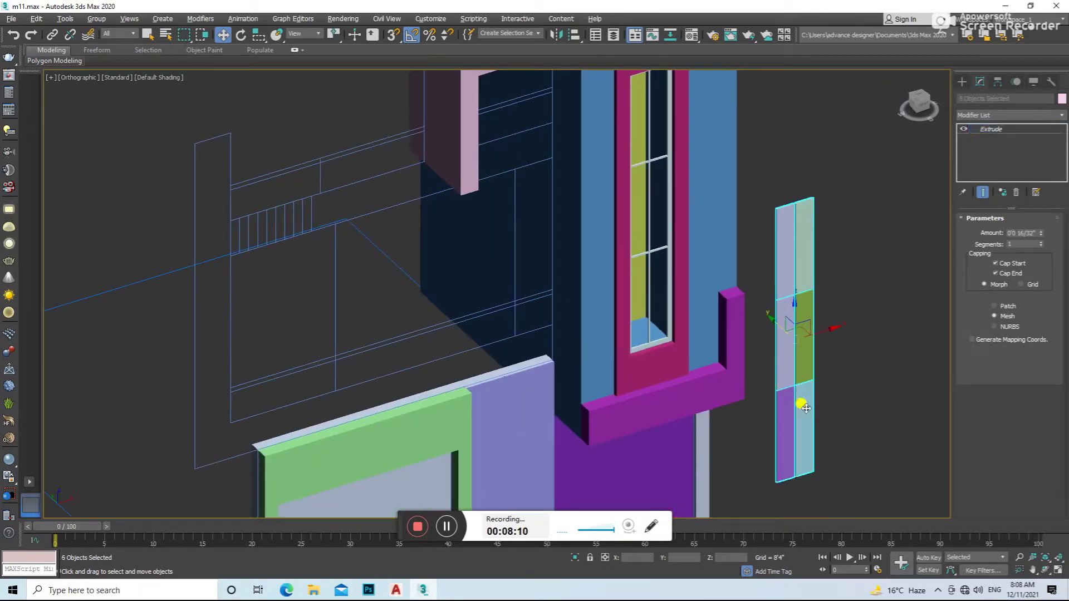
{"action": "left_click_drag", "start_coordinate": [770, 325], "coordinate": [652, 246]}
{"action": "scroll", "coordinate": [648, 245], "scroll_direction": "up", "scroll_amount": 2}
{"action": "scroll", "coordinate": [586, 263], "scroll_direction": "up", "scroll_amount": 2}
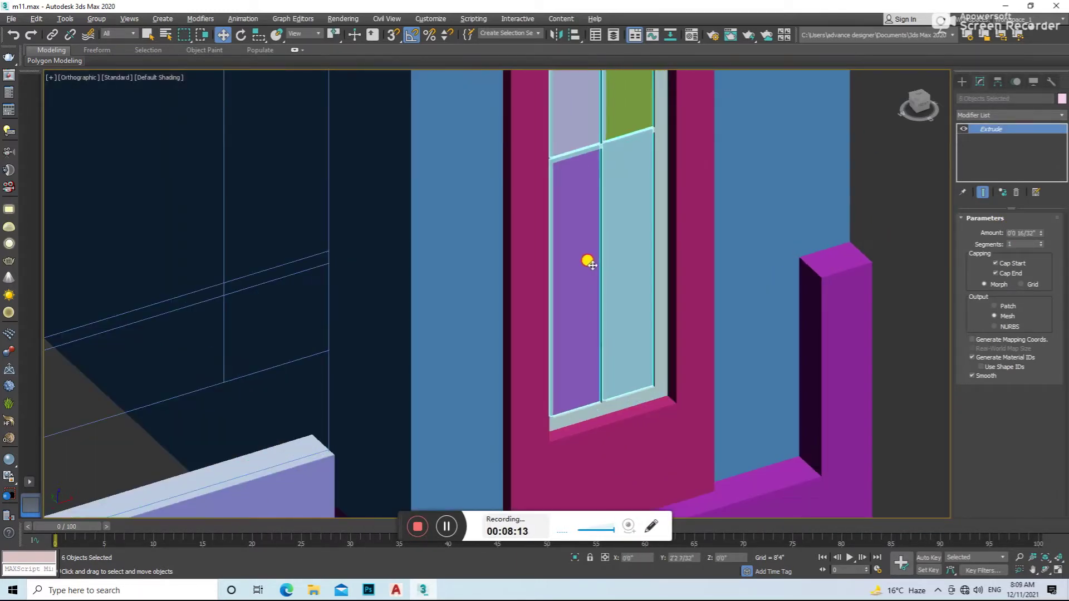
{"action": "scroll", "coordinate": [573, 365], "scroll_direction": "up", "scroll_amount": 3}
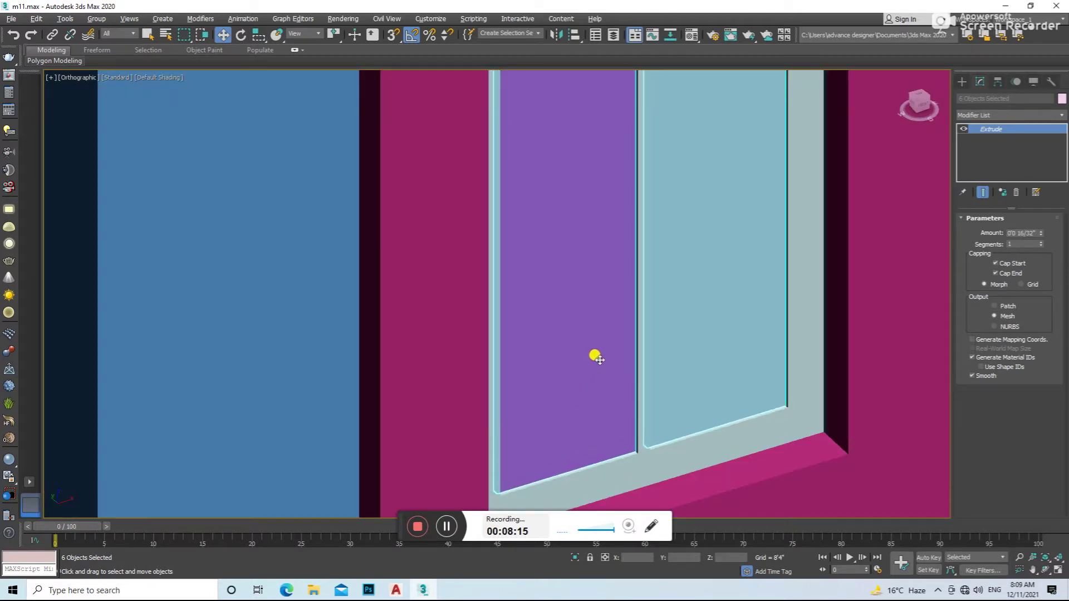
{"action": "scroll", "coordinate": [883, 334], "scroll_direction": "down", "scroll_amount": 6}
{"action": "left_click", "coordinate": [868, 331]}
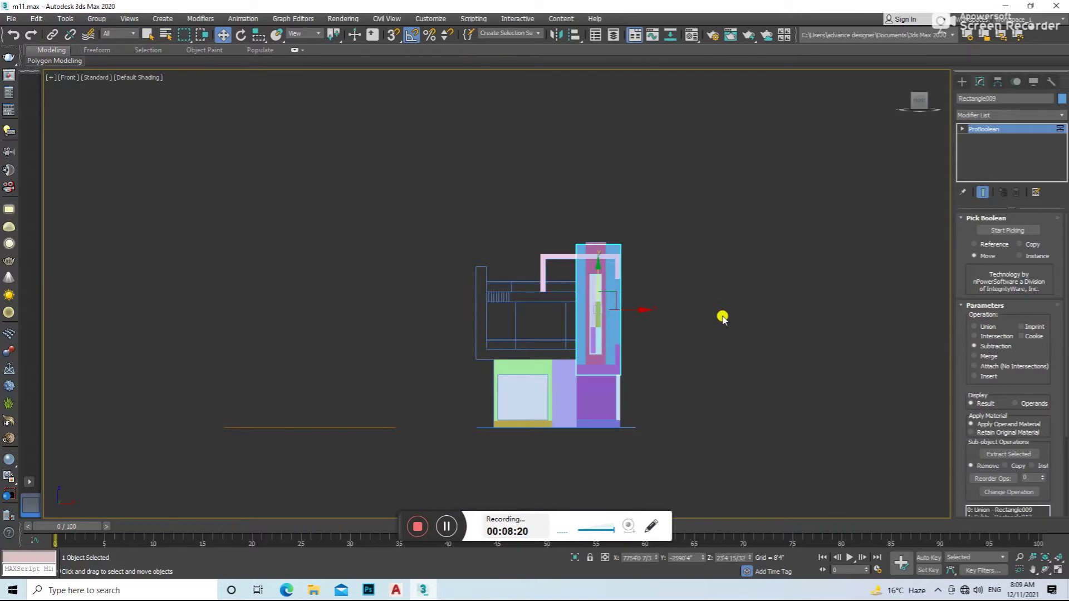
- Snap-draw a closed L-shaped line tracing the upper-left side wall and floor
{"action": "scroll", "coordinate": [546, 301], "scroll_direction": "up", "scroll_amount": 4}
{"action": "left_click", "coordinate": [546, 310]}
{"action": "left_click", "coordinate": [761, 316]}
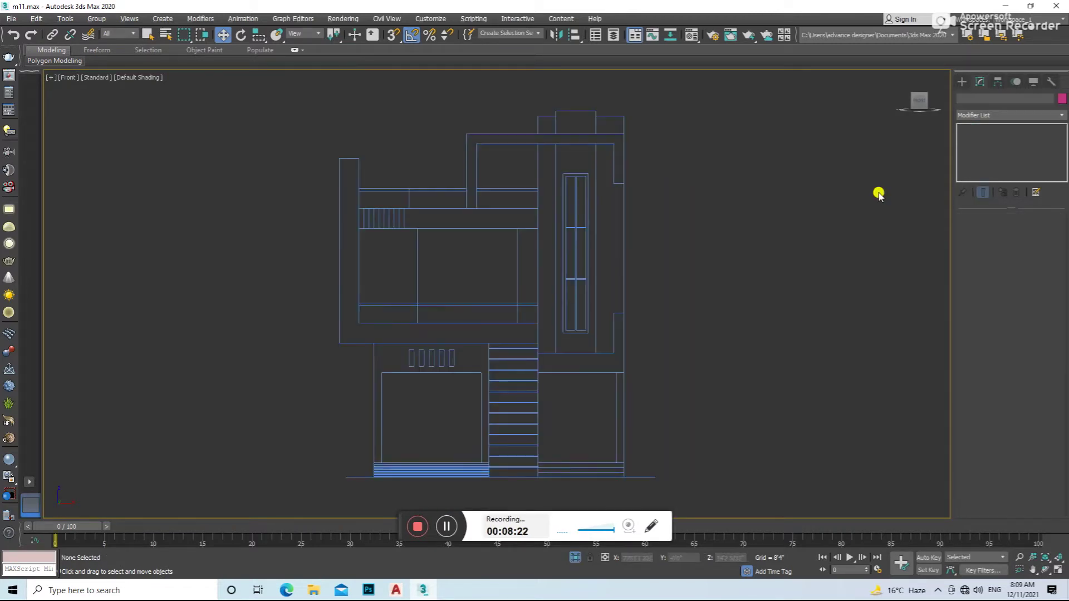
{"action": "left_click", "coordinate": [962, 82]}
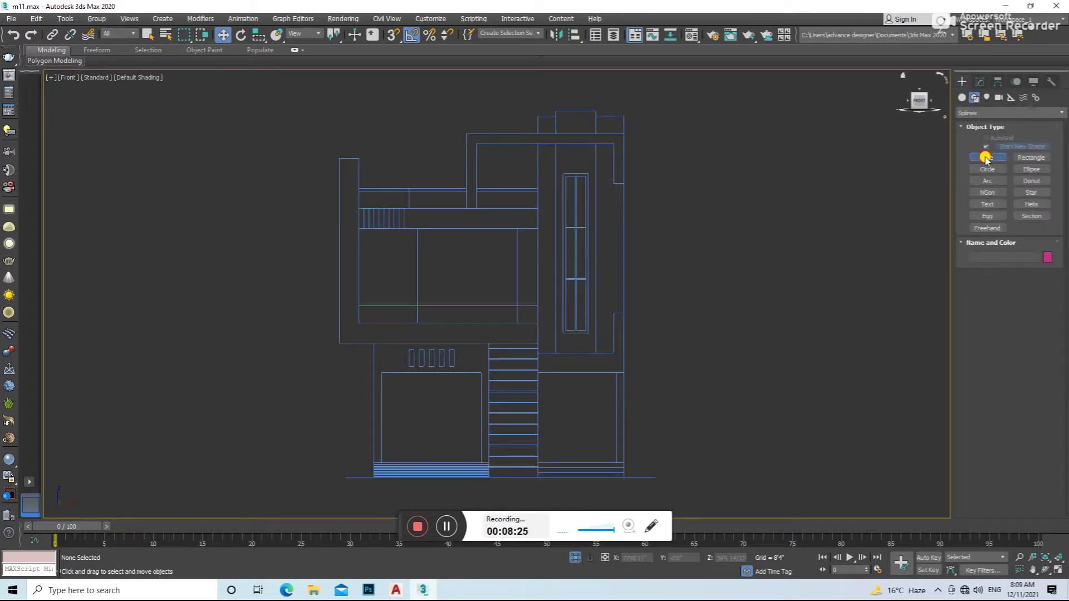
{"action": "left_click", "coordinate": [985, 159]}
{"action": "key", "text": "s"}
{"action": "left_click", "coordinate": [339, 159]}
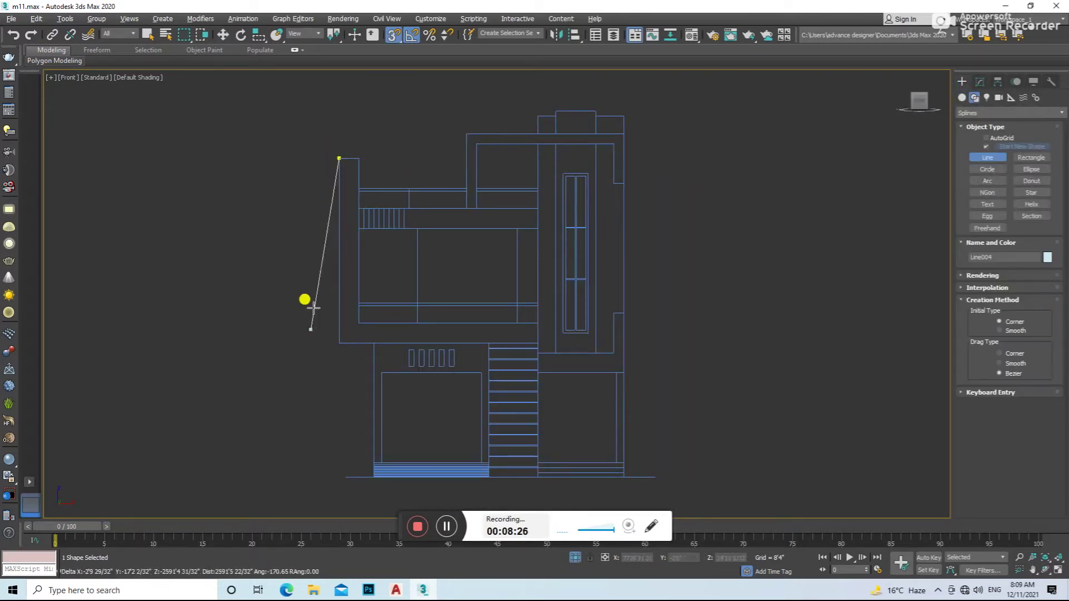
{"action": "left_click", "coordinate": [340, 345]}
{"action": "scroll", "coordinate": [523, 333], "scroll_direction": "up", "scroll_amount": 3}
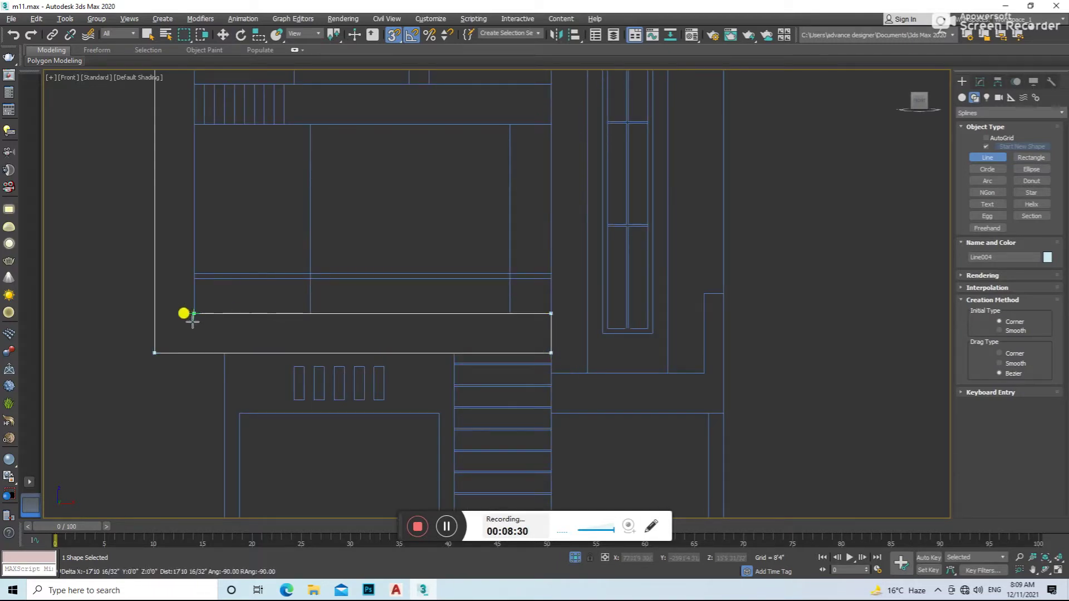
{"action": "scroll", "coordinate": [276, 345], "scroll_direction": "down", "scroll_amount": 2}
{"action": "left_click", "coordinate": [303, 270]}
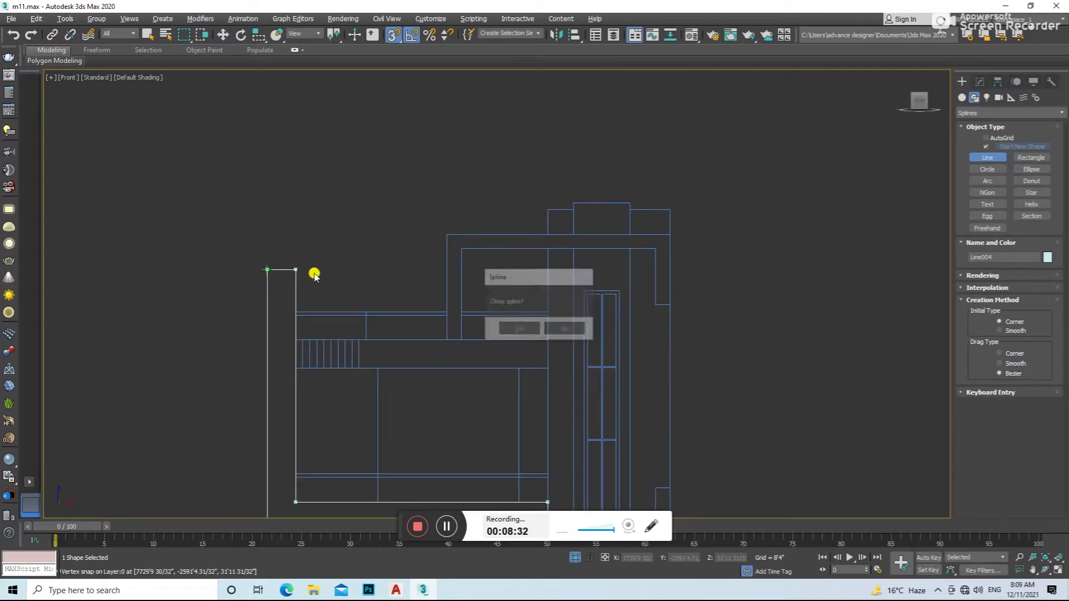
{"action": "left_click", "coordinate": [525, 333]}
{"action": "left_click", "coordinate": [980, 82]}
- Extrude the L-shaped outline 3'6" thick
{"action": "left_click", "coordinate": [1026, 115]}
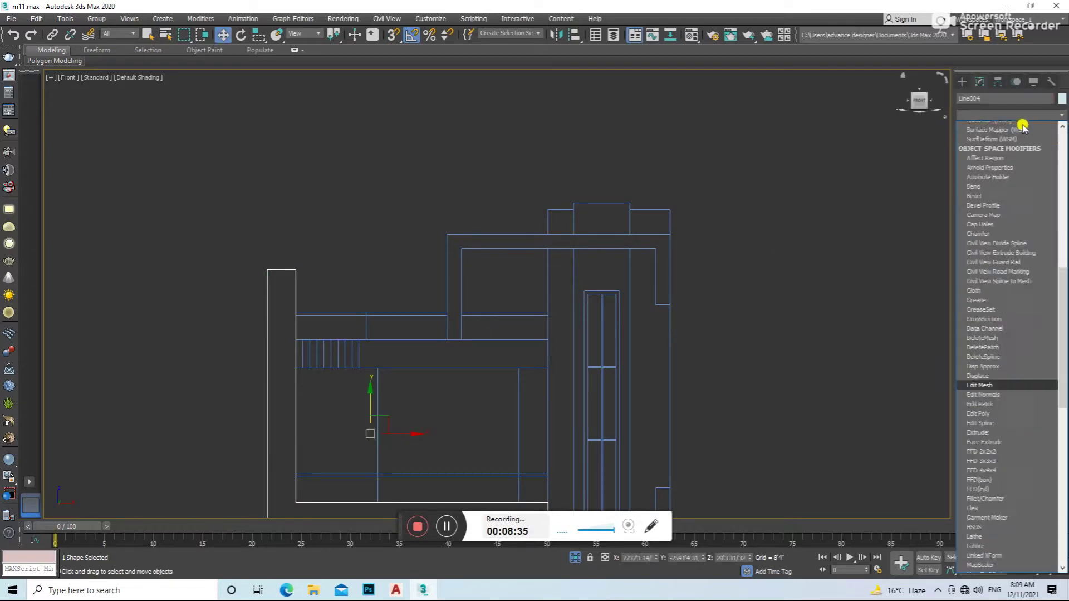
{"action": "left_click", "coordinate": [1003, 124]}
{"action": "mouse_move", "coordinate": [584, 239]}
{"action": "middle_mouse_down", "text": "alt"}
{"action": "mouse_move", "coordinate": [612, 350]}
{"action": "mouse_move", "coordinate": [629, 334]}
{"action": "middle_mouse_up", "text": "alt"}
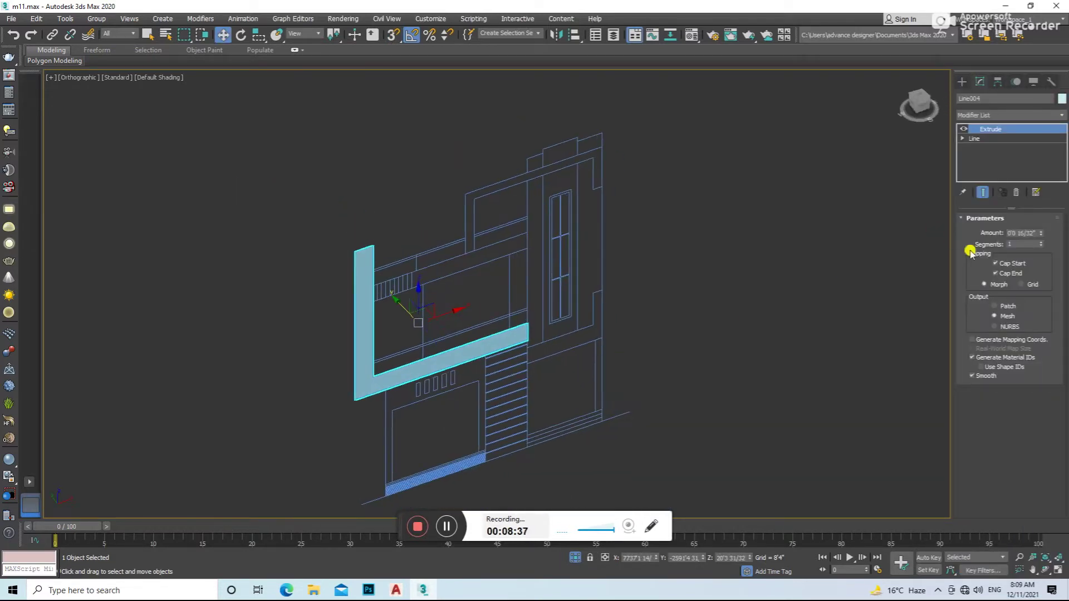
{"action": "left_click_drag", "start_coordinate": [1039, 234], "coordinate": [1038, 233]}
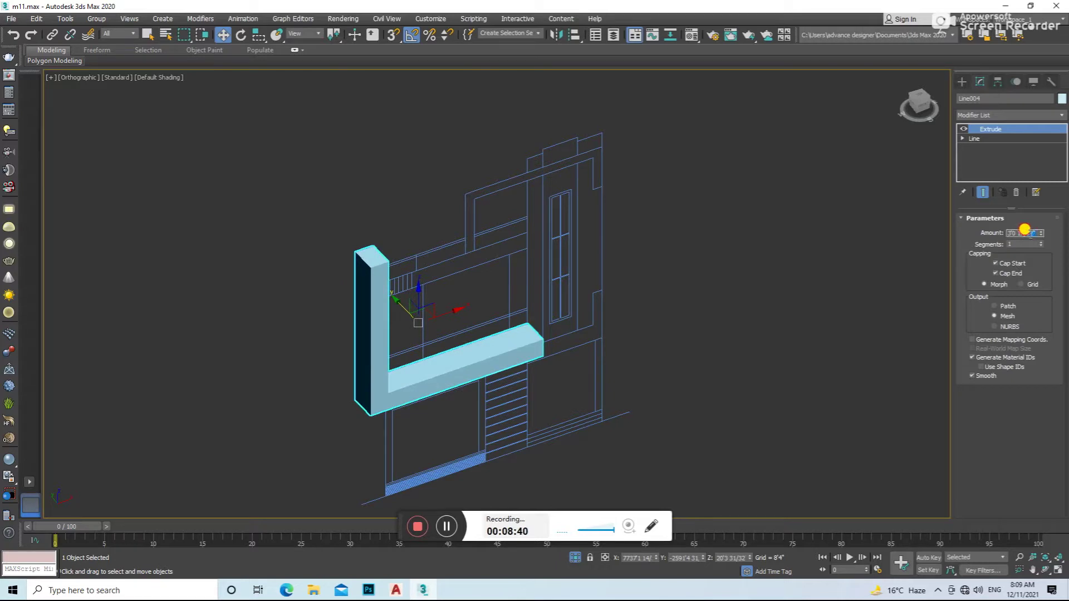
{"action": "middle_click_drag", "start_coordinate": [701, 313], "coordinate": [699, 295]}
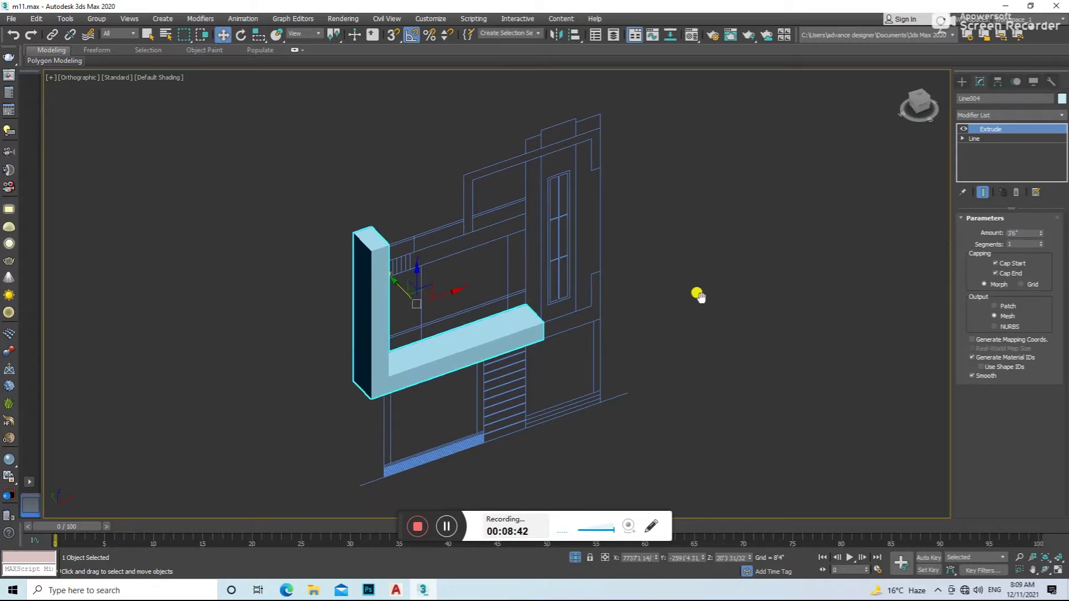
{"action": "key", "text": "alt+q"}
- Convert the L-shaped wall to editable poly and stretch its back vertices in Top view
{"action": "key", "text": "t"}
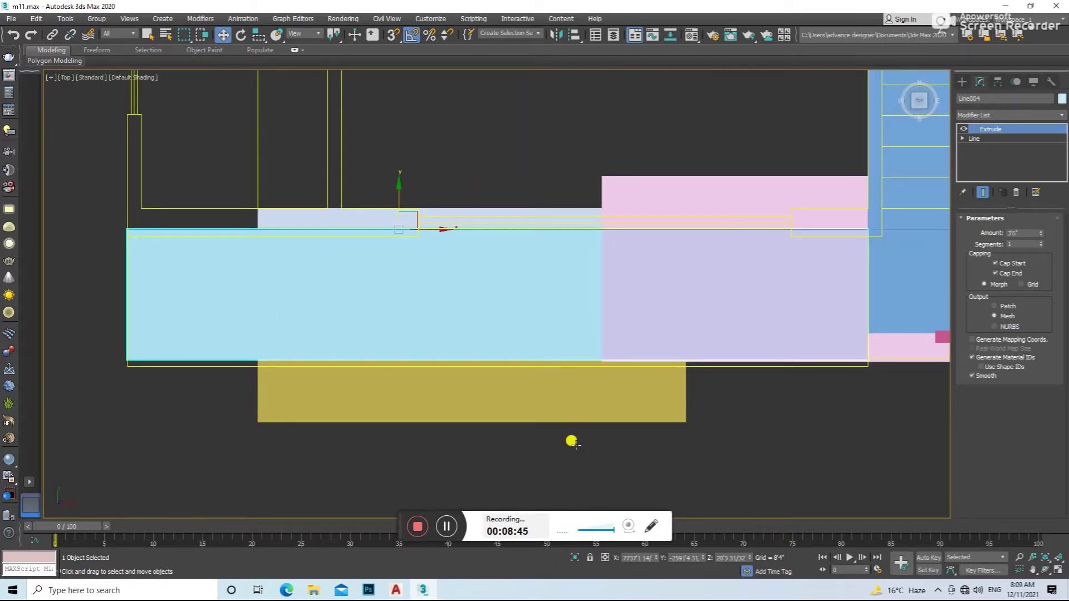
{"action": "right_click", "coordinate": [554, 375]}
{"action": "left_click", "coordinate": [719, 490]}
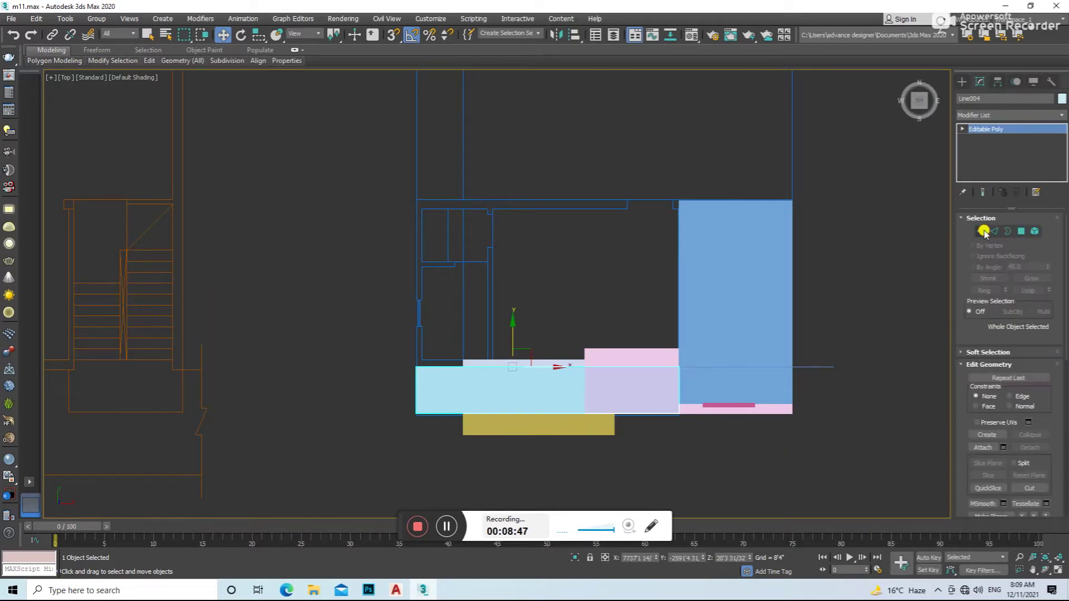
{"action": "left_click", "coordinate": [981, 231]}
{"action": "left_click_drag", "start_coordinate": [816, 284], "coordinate": [414, 370]}
{"action": "left_click_drag", "start_coordinate": [513, 332], "coordinate": [526, 166]}
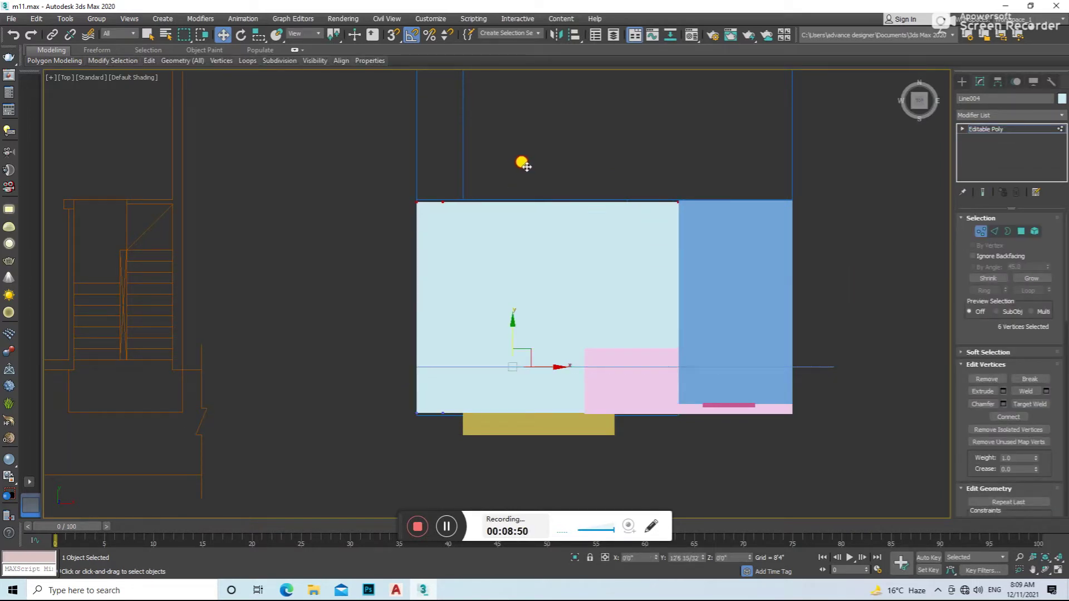
{"action": "middle_click_drag", "start_coordinate": [532, 161], "coordinate": [545, 226], "text": "alt"}
{"action": "left_click", "coordinate": [1024, 228]}
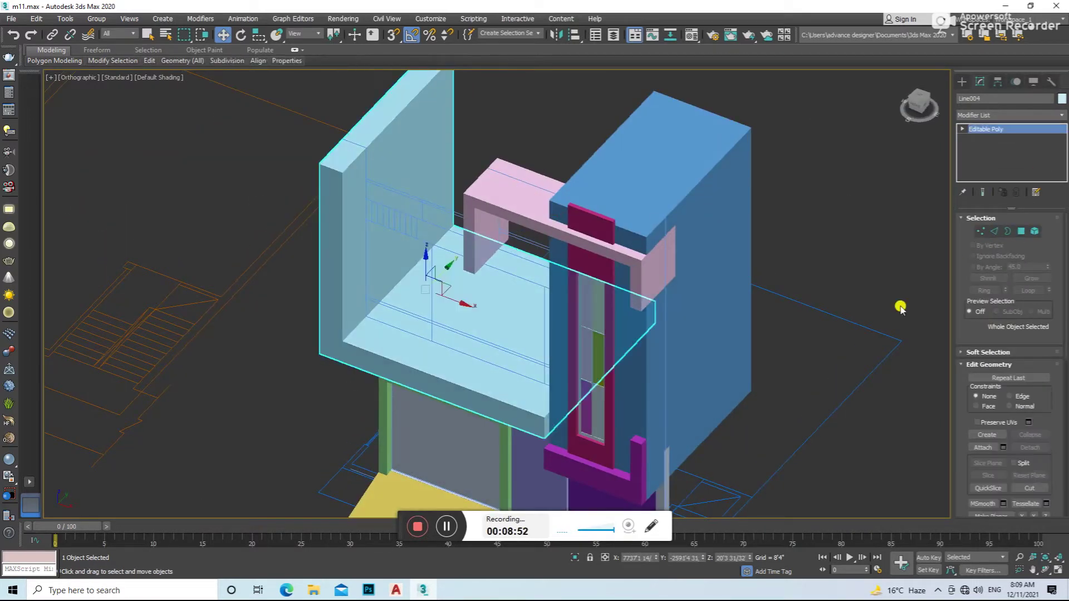
{"action": "left_click", "coordinate": [891, 308]}
- Return to the front view in wireframe, zoomed to fit the model
{"action": "key", "text": "f"}
{"action": "key", "text": "F3"}
{"action": "left_click", "coordinate": [793, 335]}
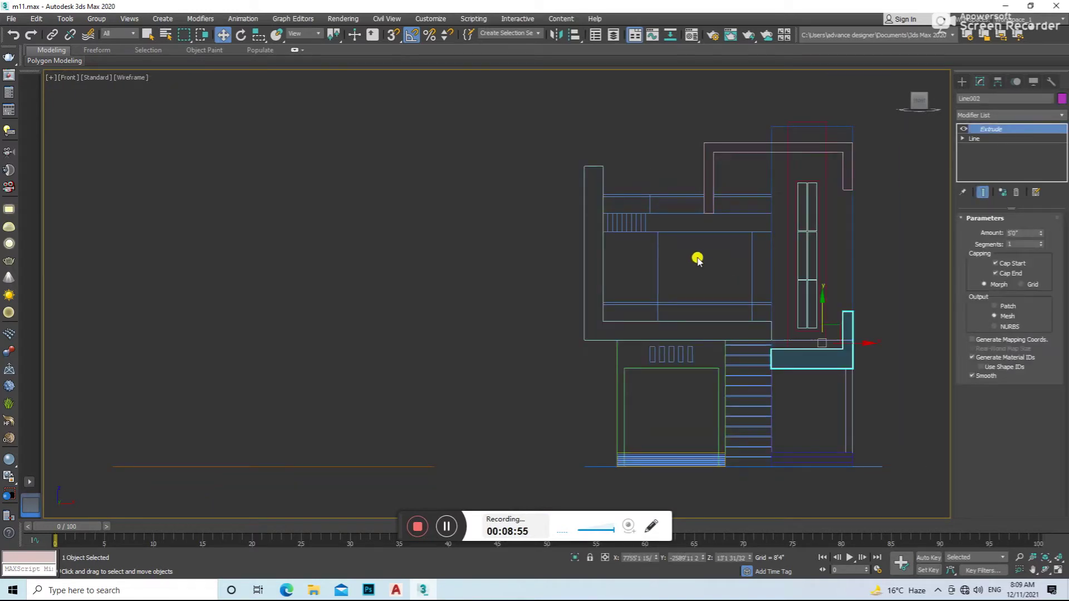
{"action": "key", "text": "z"}
{"action": "left_click", "coordinate": [813, 342]}
- Snap-draw a rectangle over the upper-floor front panel
{"action": "left_click", "coordinate": [957, 80]}
{"action": "left_click", "coordinate": [1031, 158]}
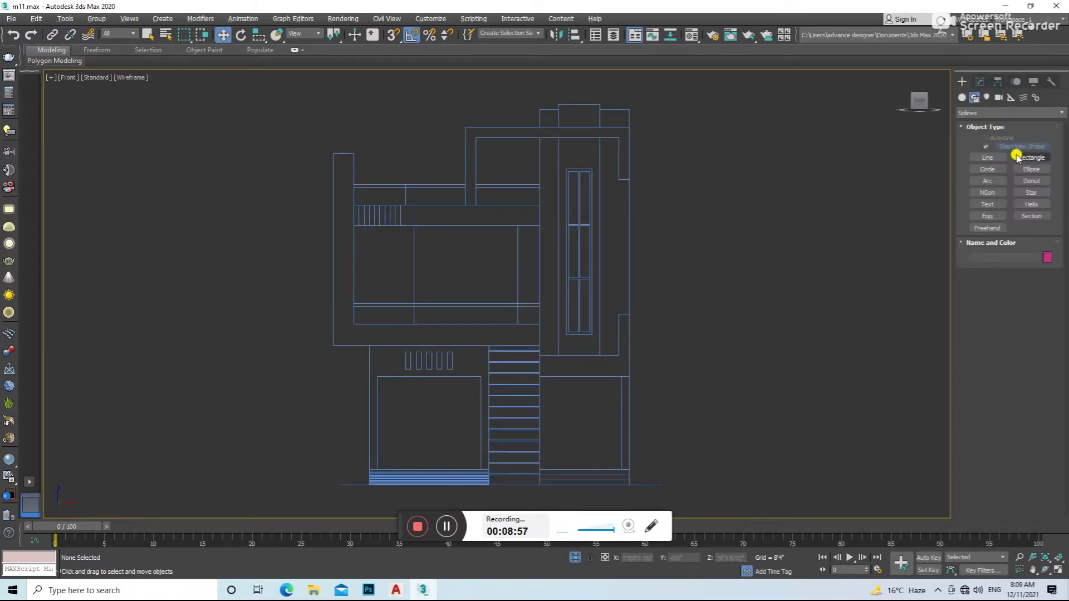
{"action": "key", "text": "s"}
{"action": "left_click_drag", "start_coordinate": [348, 226], "coordinate": [539, 345]}
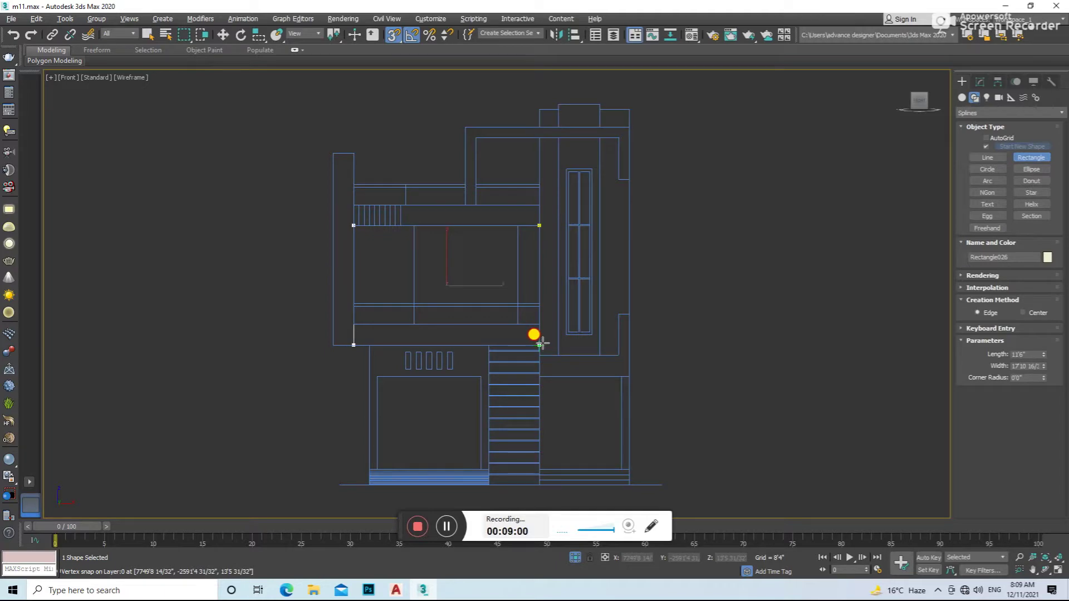
{"action": "key", "text": "s"}
{"action": "key", "text": "w"}
- Extrude the rectangle 5'0" and move it back in Top view to align with the walls
{"action": "left_click", "coordinate": [981, 82]}
{"action": "left_click", "coordinate": [1049, 115]}
{"action": "left_click", "coordinate": [1004, 134]}
{"action": "middle_click_drag", "start_coordinate": [680, 267], "coordinate": [723, 319], "text": "alt"}
{"action": "middle_click_drag", "start_coordinate": [585, 501], "coordinate": [564, 396], "text": "alt"}
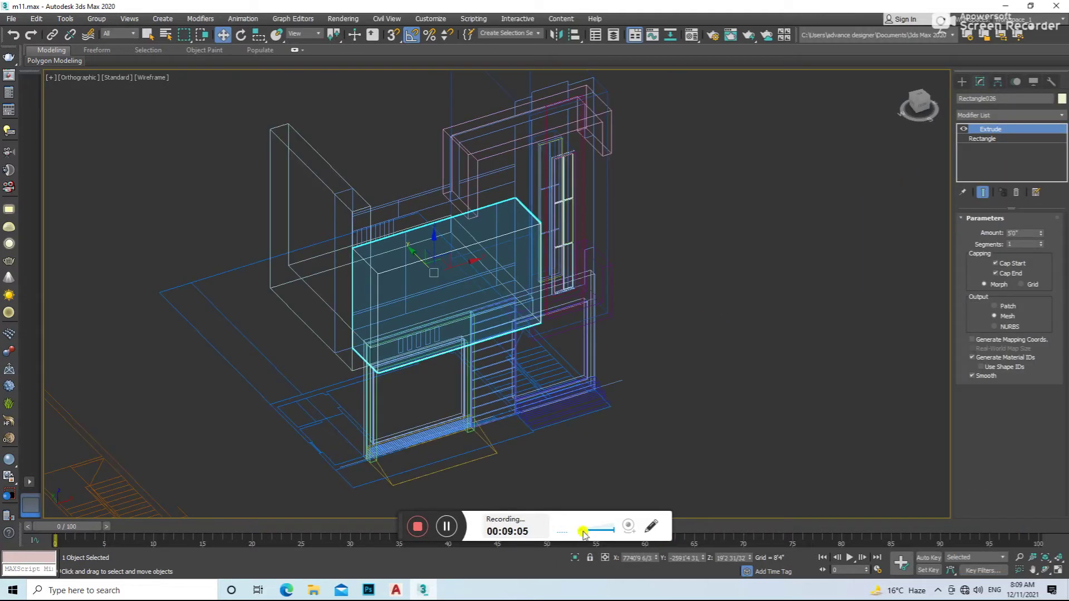
{"action": "key", "text": "t"}
{"action": "scroll", "coordinate": [513, 326], "scroll_direction": "down", "scroll_amount": 3}
{"action": "left_click_drag", "start_coordinate": [513, 326], "coordinate": [549, 174]}
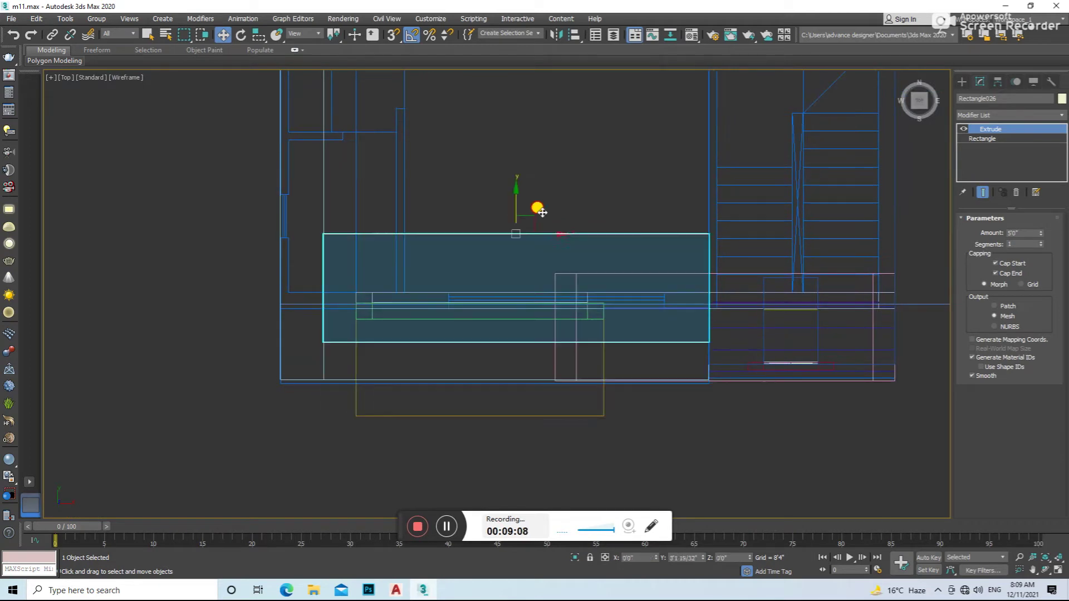
- Convert the block to editable poly, then return to the front wireframe view of the building
{"action": "right_click", "coordinate": [534, 210]}
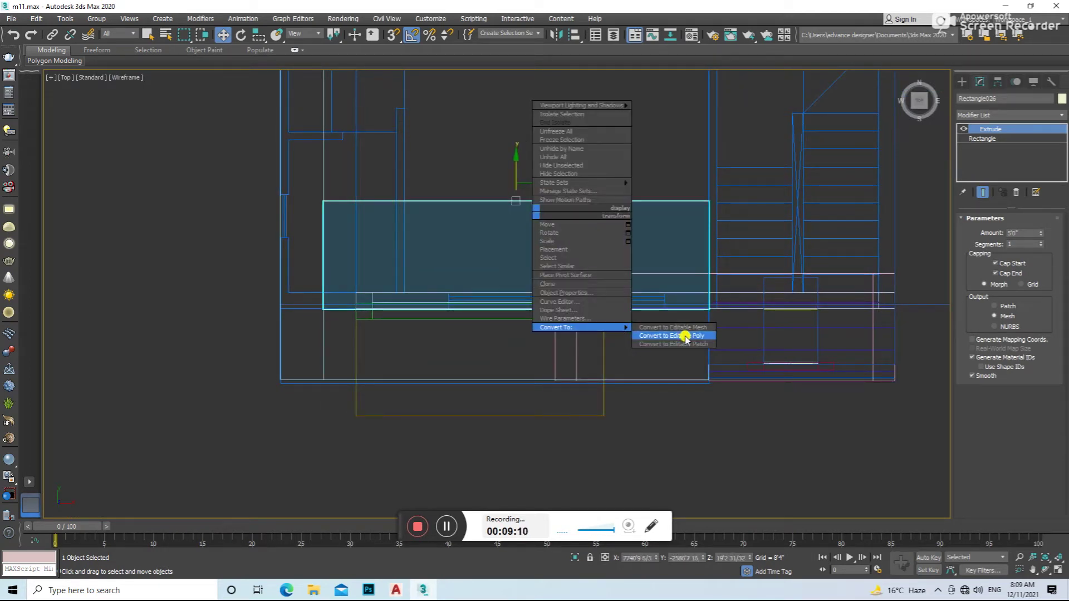
{"action": "left_click", "coordinate": [684, 335]}
{"action": "scroll", "coordinate": [458, 253], "scroll_direction": "down", "scroll_amount": 3}
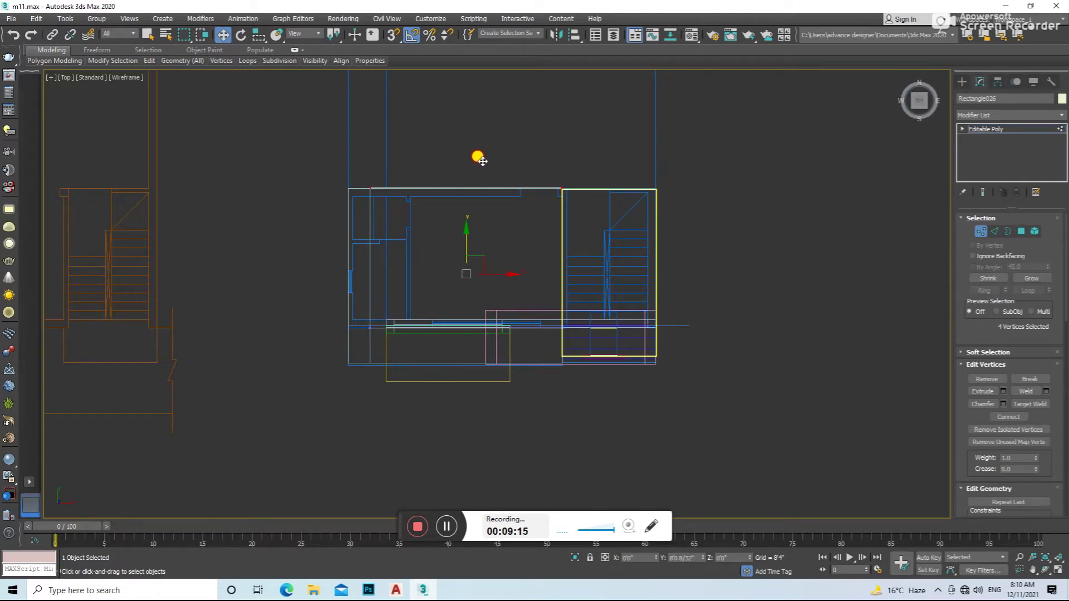
{"action": "left_click", "coordinate": [981, 232]}
{"action": "key", "text": "F3"}
{"action": "key", "text": "f"}
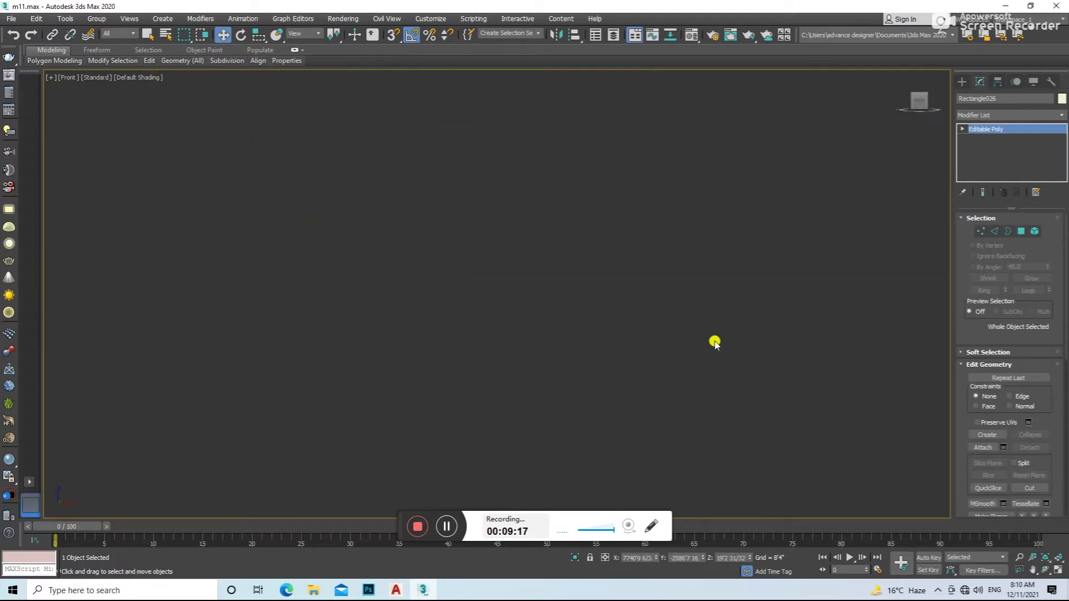
{"action": "key", "text": "z"}
{"action": "scroll", "coordinate": [668, 379], "scroll_direction": "down", "scroll_amount": 2}
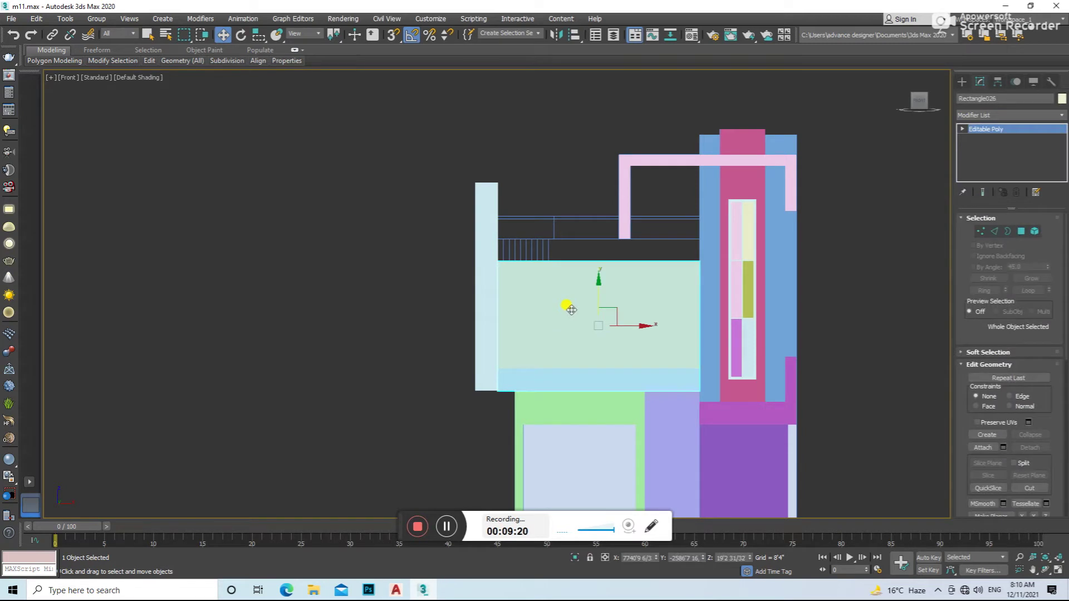
{"action": "left_click", "coordinate": [805, 296]}
{"action": "key", "text": "F3"}
{"action": "key", "text": "z"}
{"action": "left_click", "coordinate": [962, 81]}
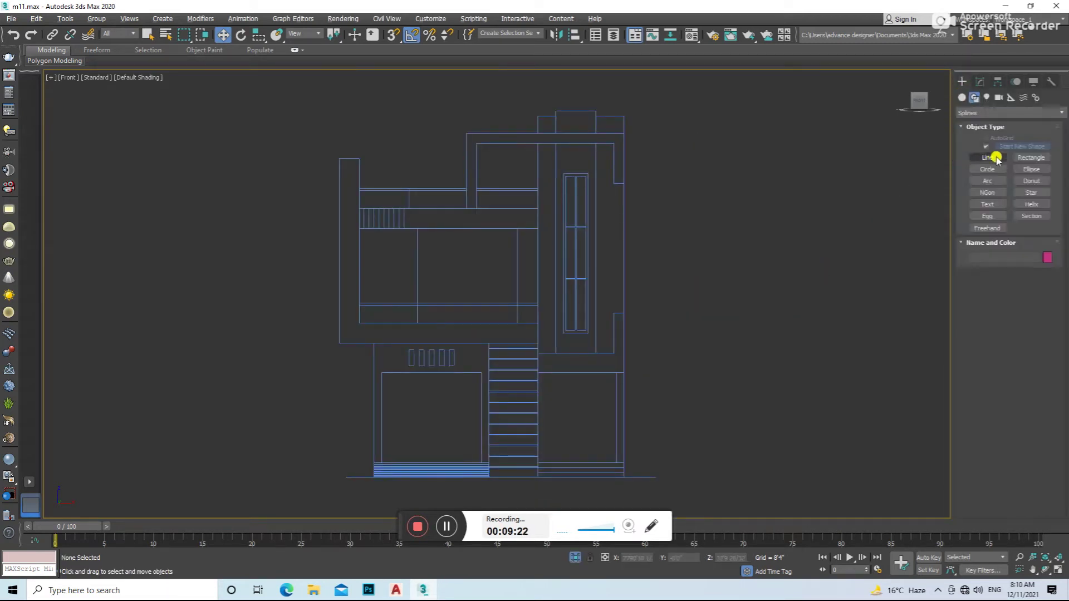
- Snap a rectangle over the hatched louver strip and extrude it 5'0" into a beam
{"action": "left_click", "coordinate": [1030, 158]}
{"action": "scroll", "coordinate": [356, 184], "scroll_direction": "up", "scroll_amount": 3}
{"action": "key", "text": "s"}
{"action": "left_click_drag", "start_coordinate": [377, 200], "coordinate": [416, 221]}
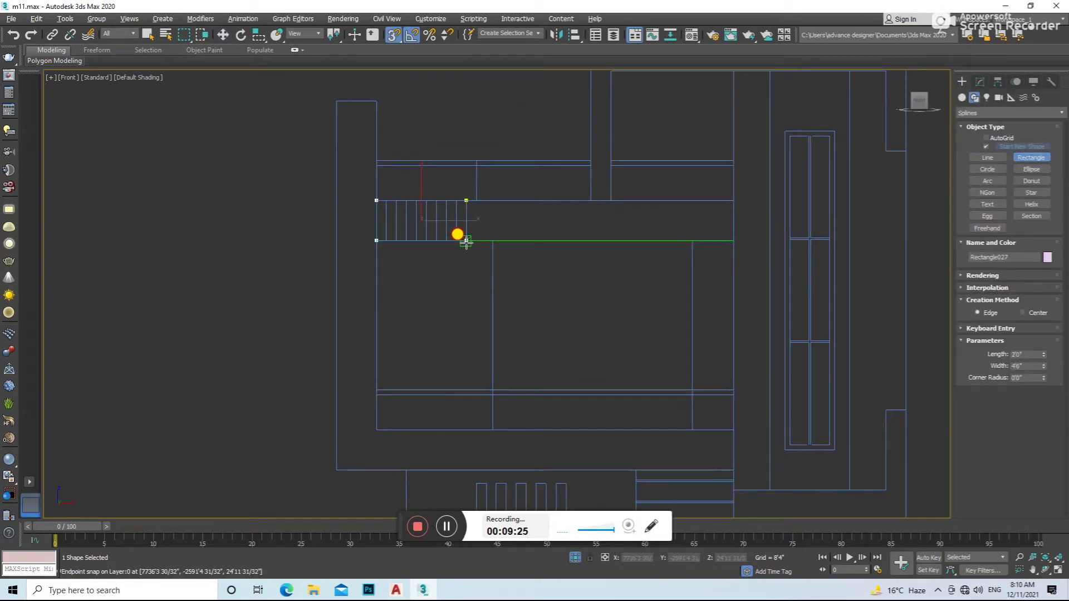
{"action": "key", "text": "w"}
{"action": "left_click", "coordinate": [980, 81]}
{"action": "left_click", "coordinate": [1009, 115]}
{"action": "left_click", "coordinate": [988, 312]}
{"action": "middle_click_drag", "start_coordinate": [523, 183], "coordinate": [562, 212], "text": "alt"}
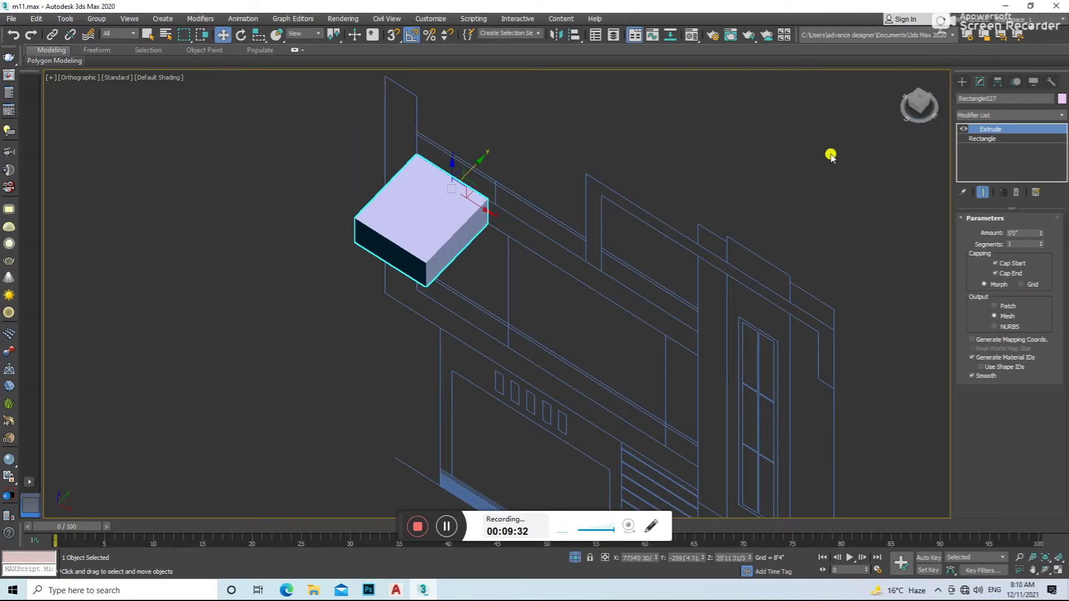
- Convert the beam to Editable Poly and drag its right vertices to stretch it rightward
{"action": "key", "text": "f"}
{"action": "key", "text": "z"}
{"action": "right_click", "coordinate": [619, 330]}
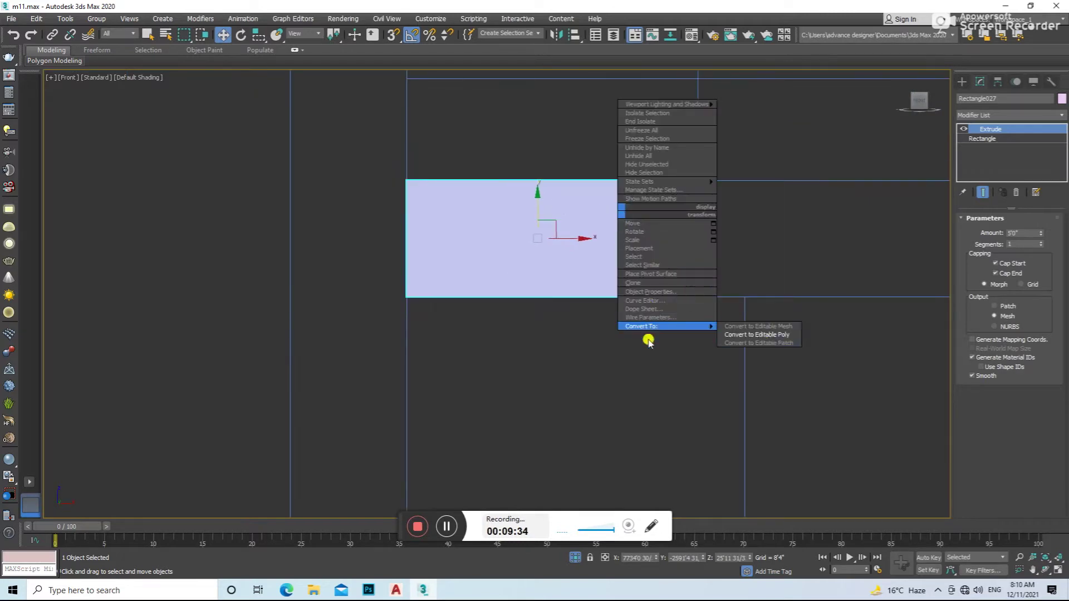
{"action": "left_click", "coordinate": [769, 336]}
{"action": "left_click", "coordinate": [977, 234]}
{"action": "scroll", "coordinate": [637, 312], "scroll_direction": "down", "scroll_amount": 5}
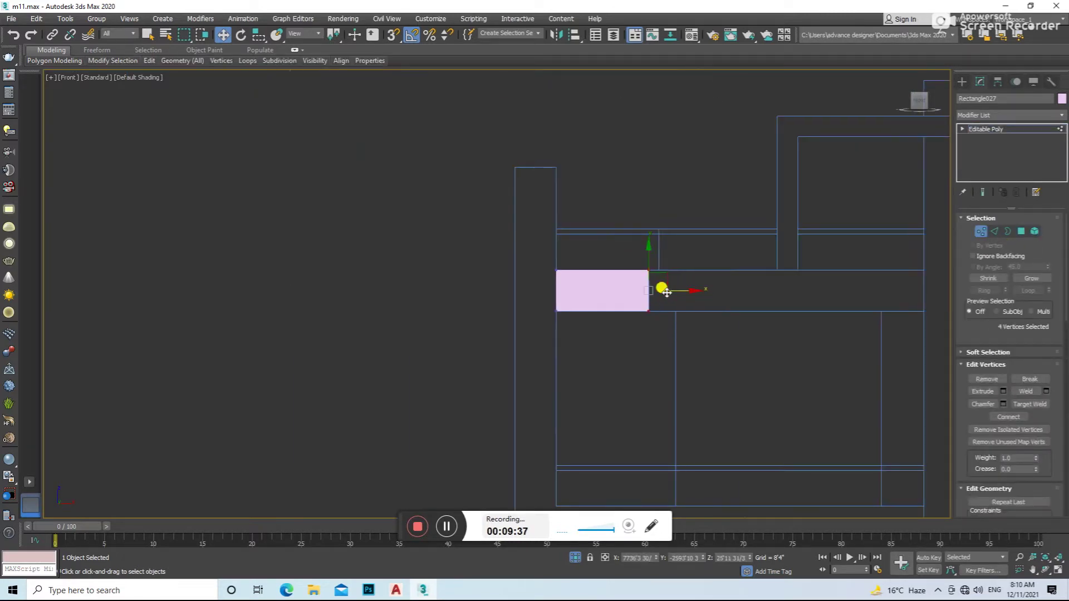
{"action": "left_click_drag", "start_coordinate": [664, 291], "coordinate": [924, 284]}
{"action": "scroll", "coordinate": [940, 284], "scroll_direction": "up", "scroll_amount": 4}
{"action": "middle_click_drag", "start_coordinate": [940, 284], "coordinate": [611, 279]}
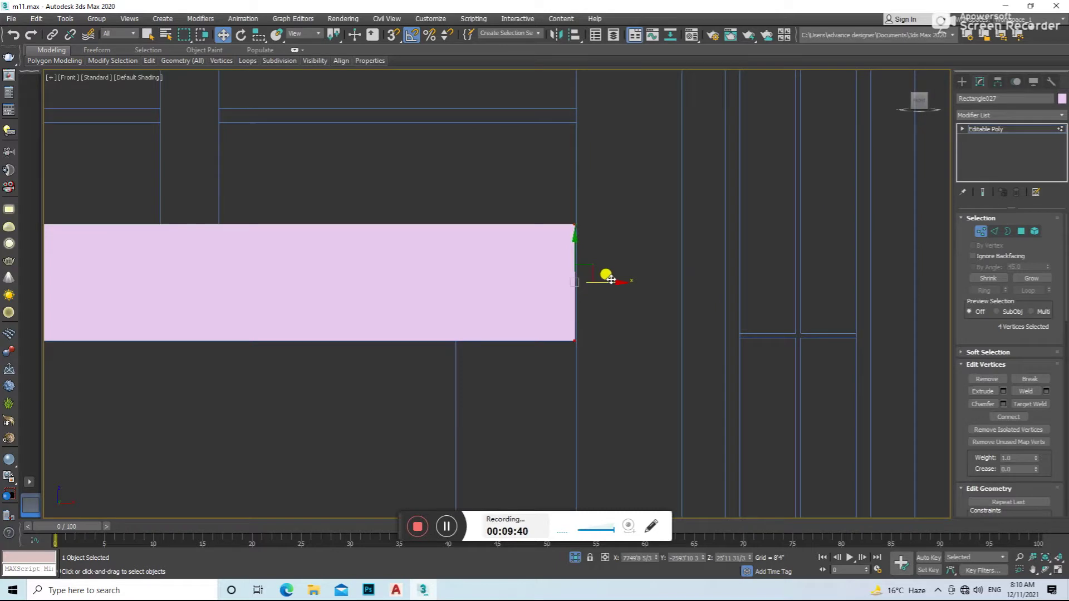
{"action": "left_click", "coordinate": [981, 232]}
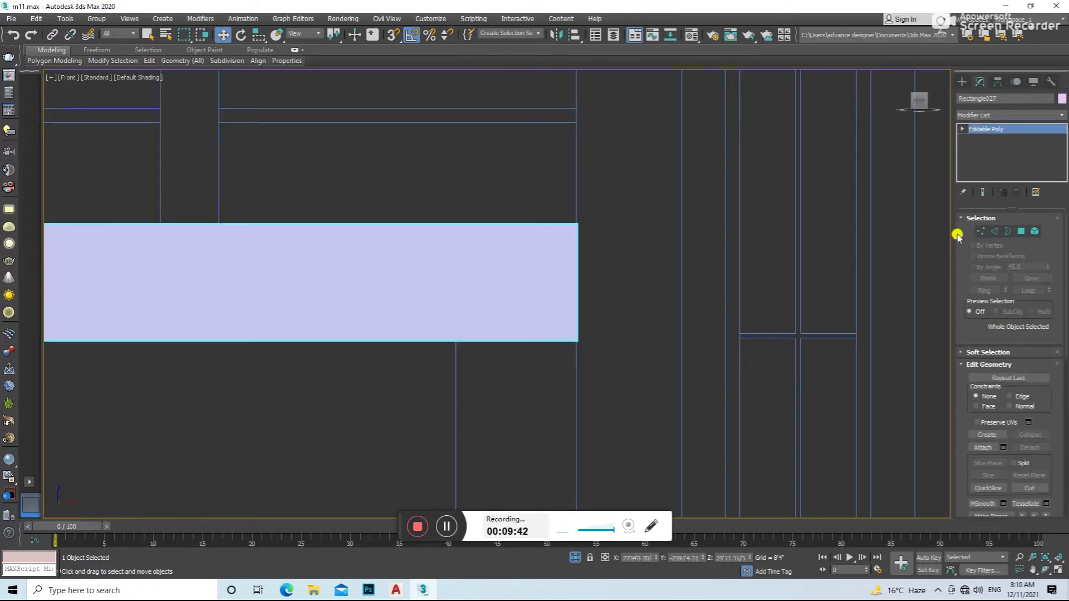
{"action": "key", "text": "F3"}
{"action": "scroll", "coordinate": [567, 346], "scroll_direction": "down", "scroll_amount": 4}
{"action": "left_click", "coordinate": [517, 321]}
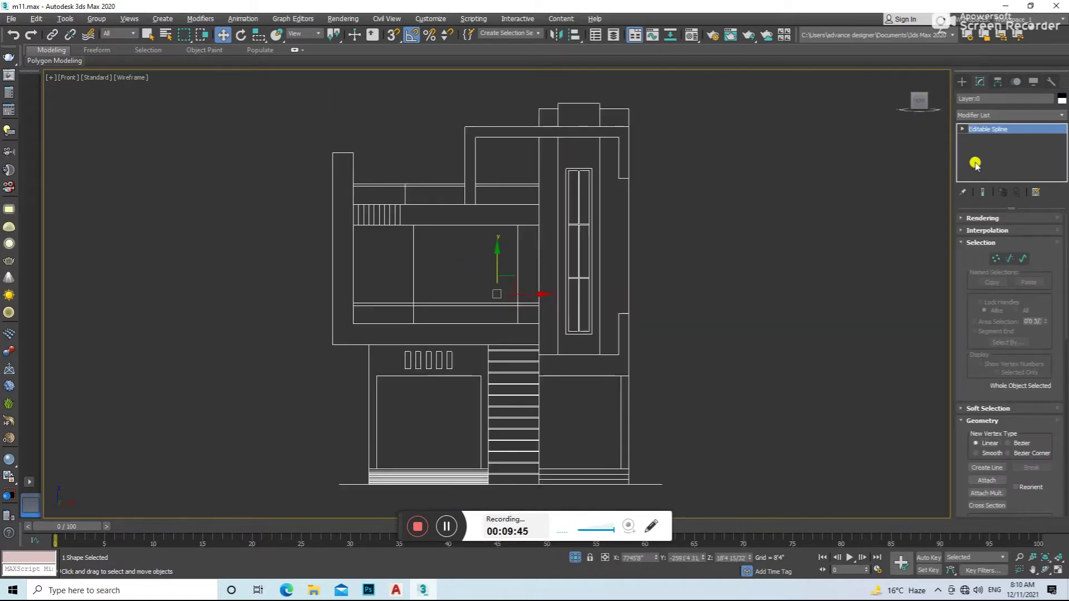
- Trace a rectangle over a louver slat, select all five slats, and extrude them together
{"action": "left_click", "coordinate": [962, 82]}
{"action": "scroll", "coordinate": [386, 211], "scroll_direction": "up", "scroll_amount": 5}
{"action": "key", "text": "s"}
{"action": "left_click_drag", "start_coordinate": [422, 193], "coordinate": [440, 236]}
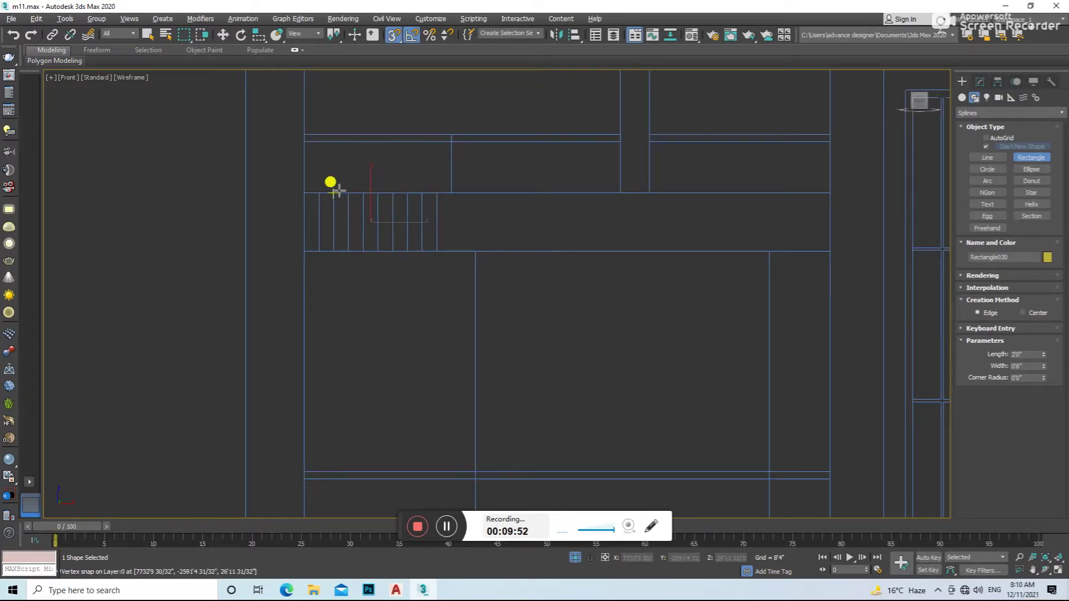
{"action": "key", "text": "s"}
{"action": "key", "text": "w"}
{"action": "left_click", "coordinate": [341, 249], "text": "ctrl"}
{"action": "left_click", "coordinate": [400, 248], "text": "ctrl"}
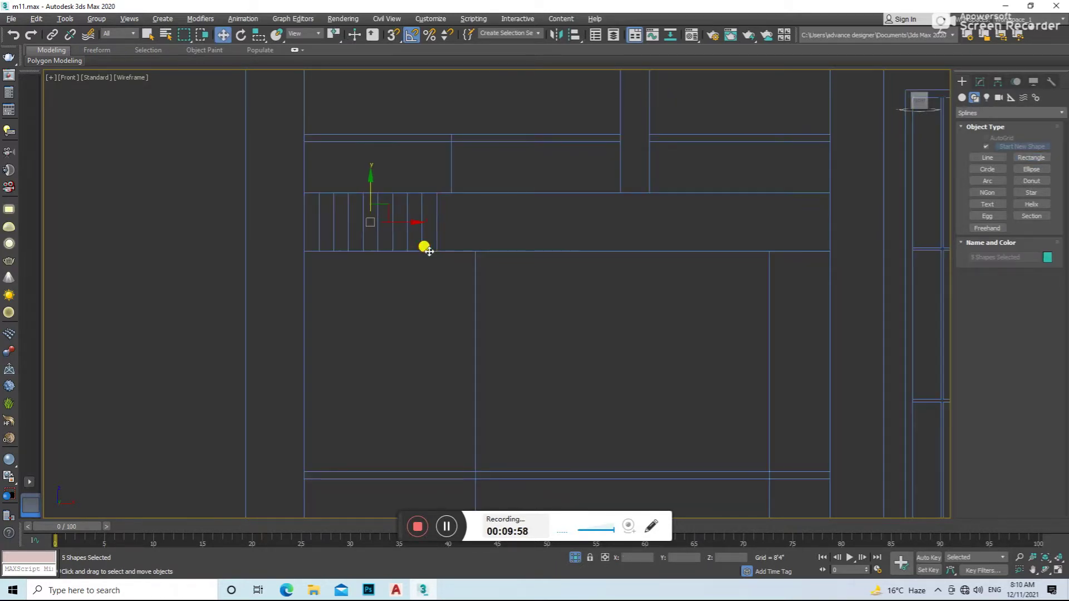
{"action": "left_click", "coordinate": [986, 83]}
{"action": "left_click", "coordinate": [1010, 115]}
{"action": "left_click", "coordinate": [996, 233]}
{"action": "middle_click_drag", "start_coordinate": [501, 217], "coordinate": [547, 237], "text": "alt"}
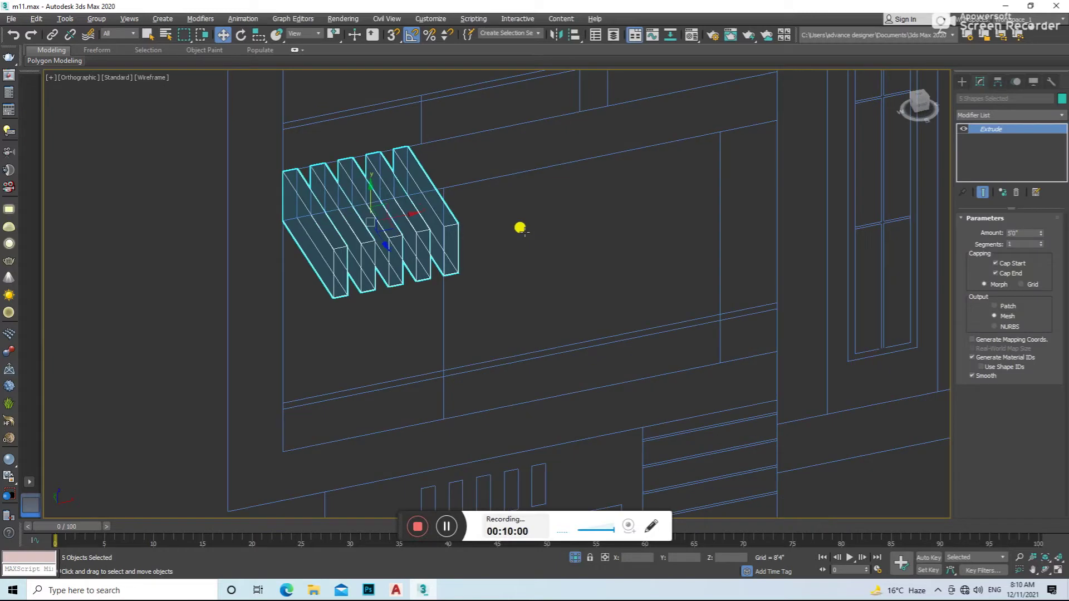
- Scale the five fins across the slab's front edge and check their placement from Top view
{"action": "left_click_drag", "start_coordinate": [372, 183], "coordinate": [370, 158]}
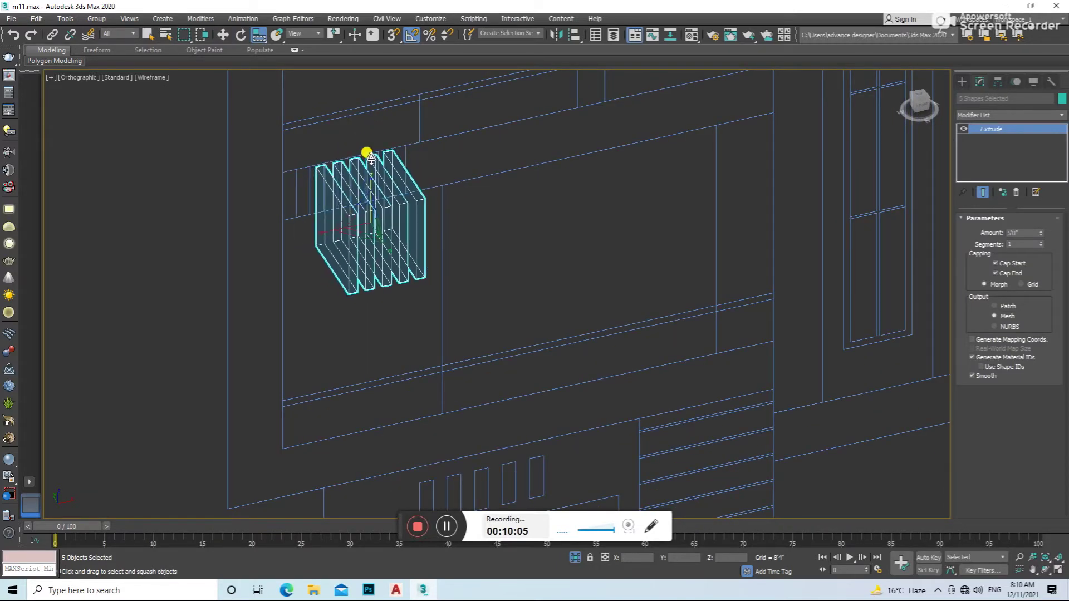
{"action": "key", "text": "ctrl+z"}
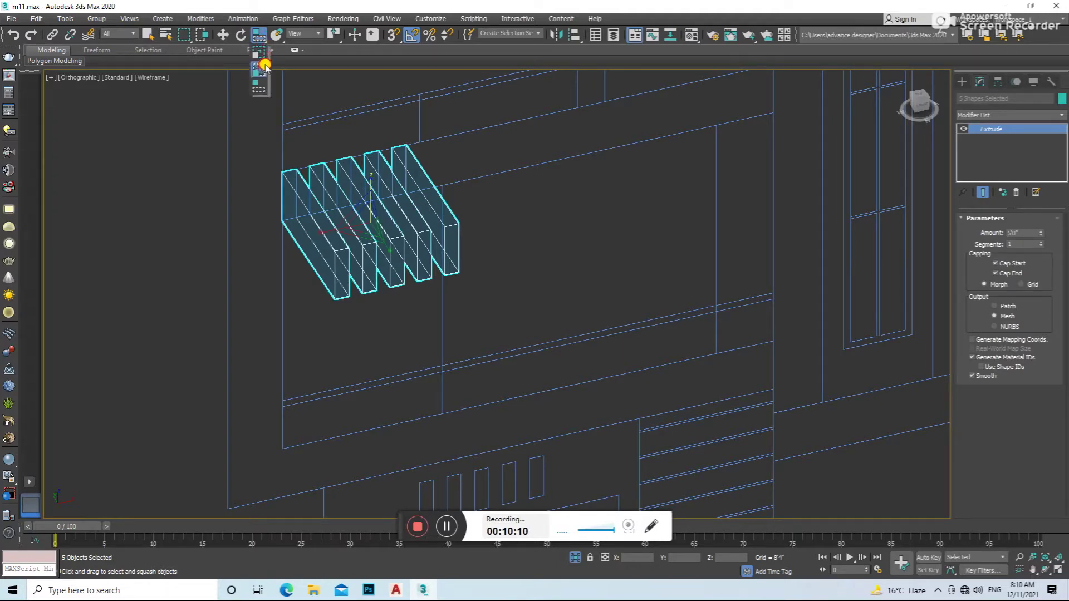
{"action": "left_click_drag", "start_coordinate": [348, 180], "coordinate": [367, 143]}
{"action": "key", "text": "F3"}
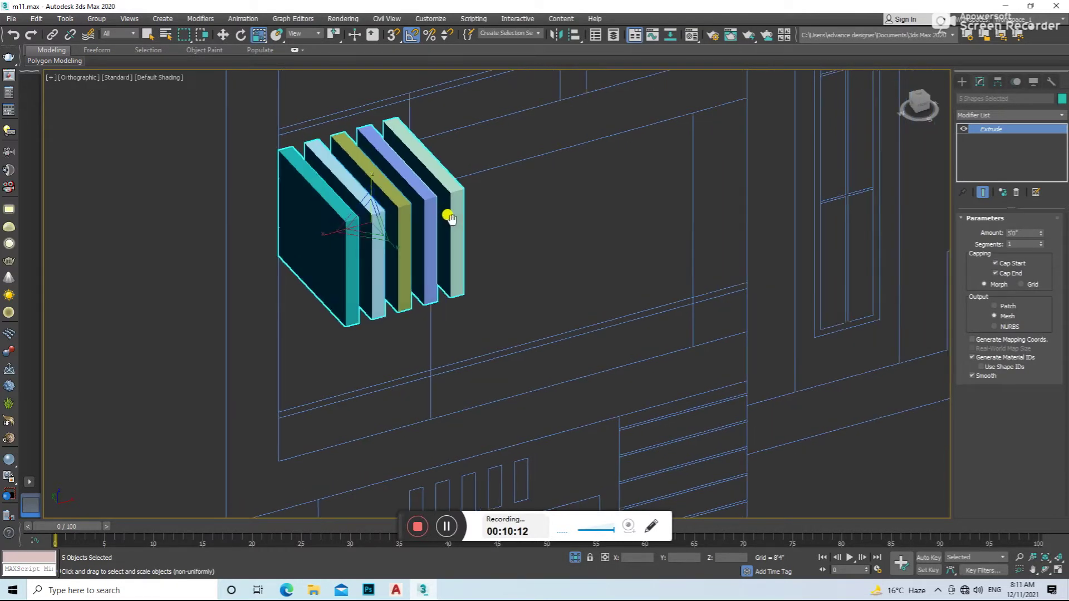
{"action": "key", "text": "w"}
{"action": "left_click", "coordinate": [573, 558]}
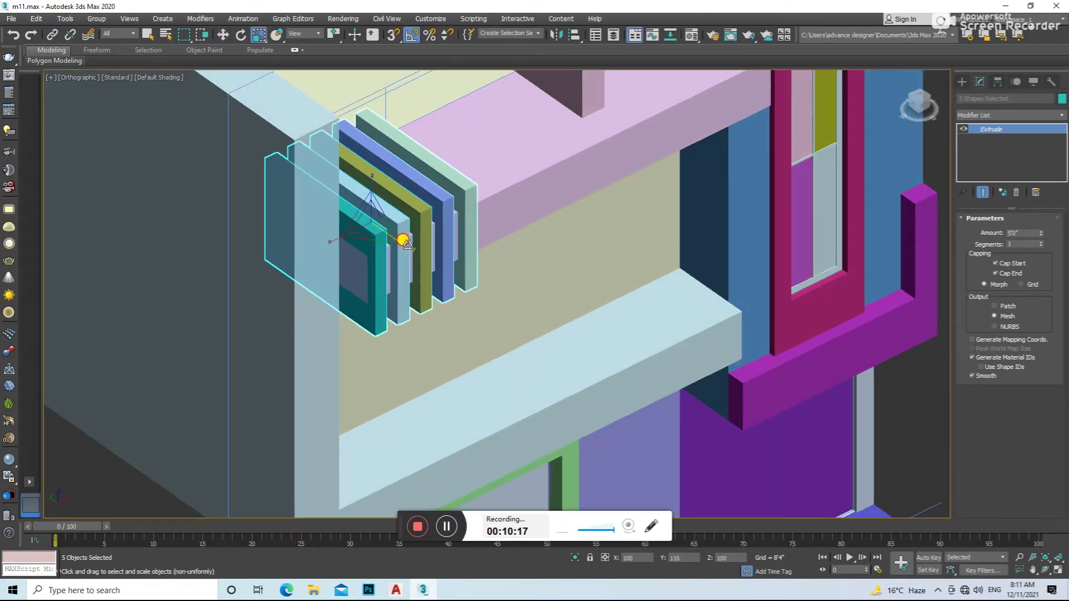
{"action": "middle_click_drag", "start_coordinate": [404, 237], "coordinate": [401, 271], "text": "alt"}
{"action": "key", "text": "t"}
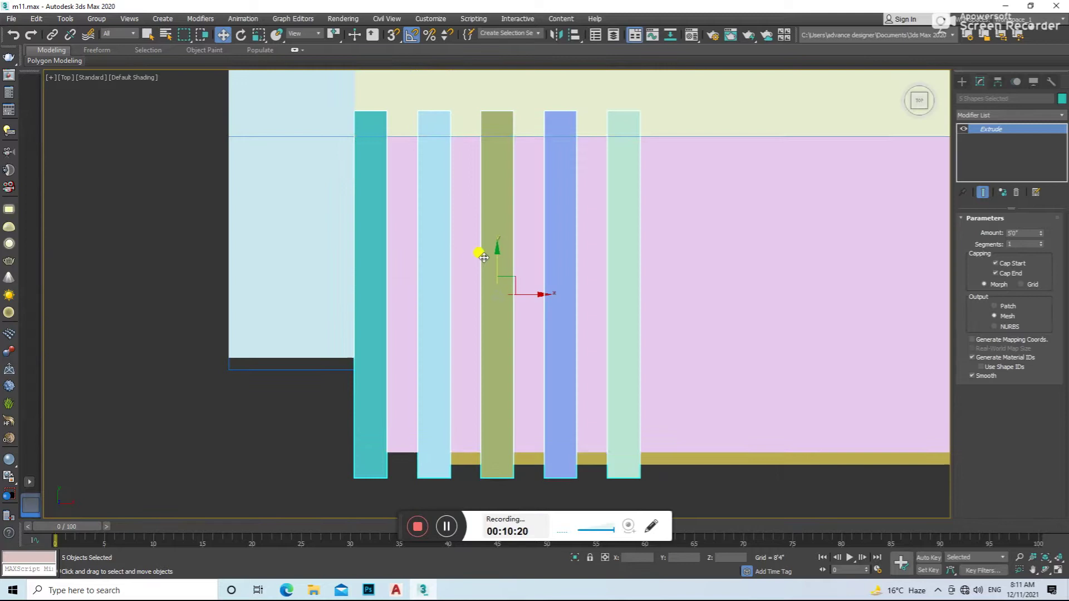
{"action": "scroll", "coordinate": [625, 302], "scroll_direction": "down", "scroll_amount": 3}
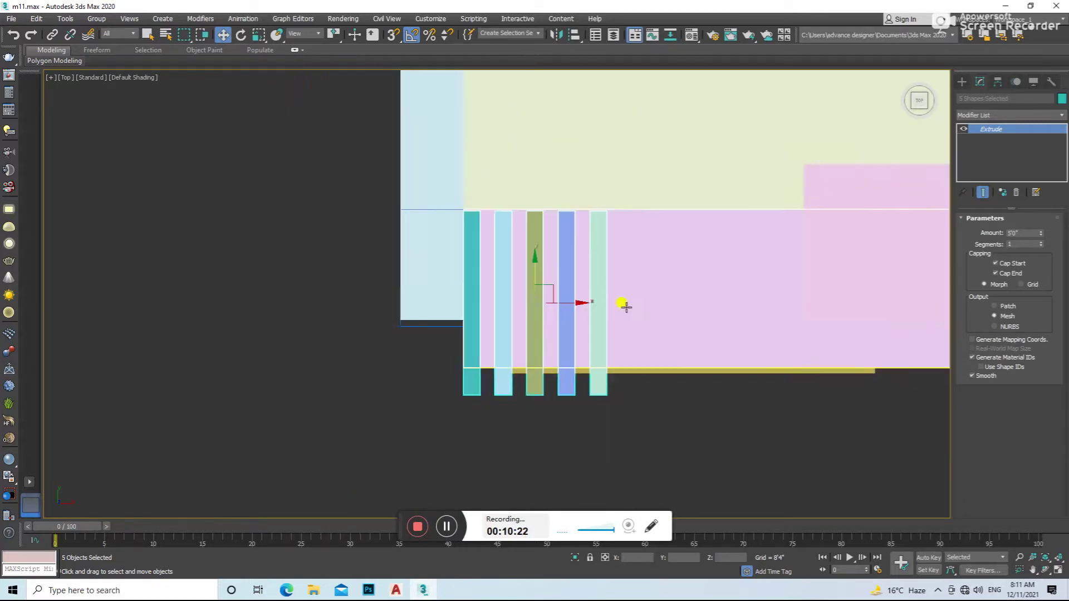
{"action": "middle_click_drag", "start_coordinate": [625, 303], "coordinate": [646, 341], "text": "alt"}
{"action": "left_click", "coordinate": [646, 341]}
- ProBoolean-subtract the fins from the lavender slab, picking each fin in turn
{"action": "left_click", "coordinate": [962, 82]}
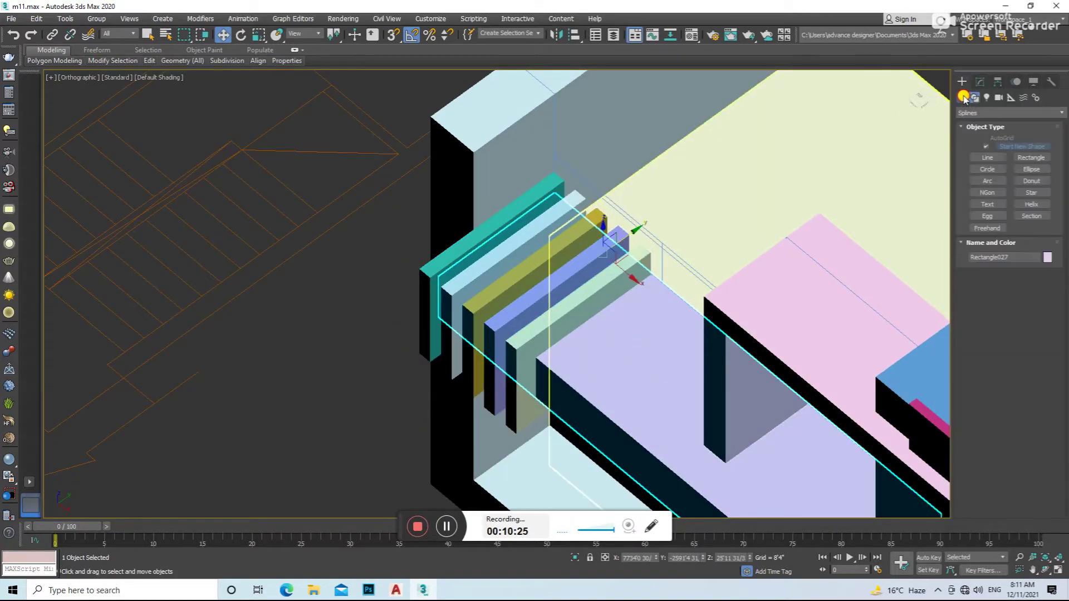
{"action": "left_click", "coordinate": [963, 97]}
{"action": "left_click", "coordinate": [1031, 195]}
{"action": "left_click", "coordinate": [1008, 268]}
{"action": "left_click", "coordinate": [537, 305]}
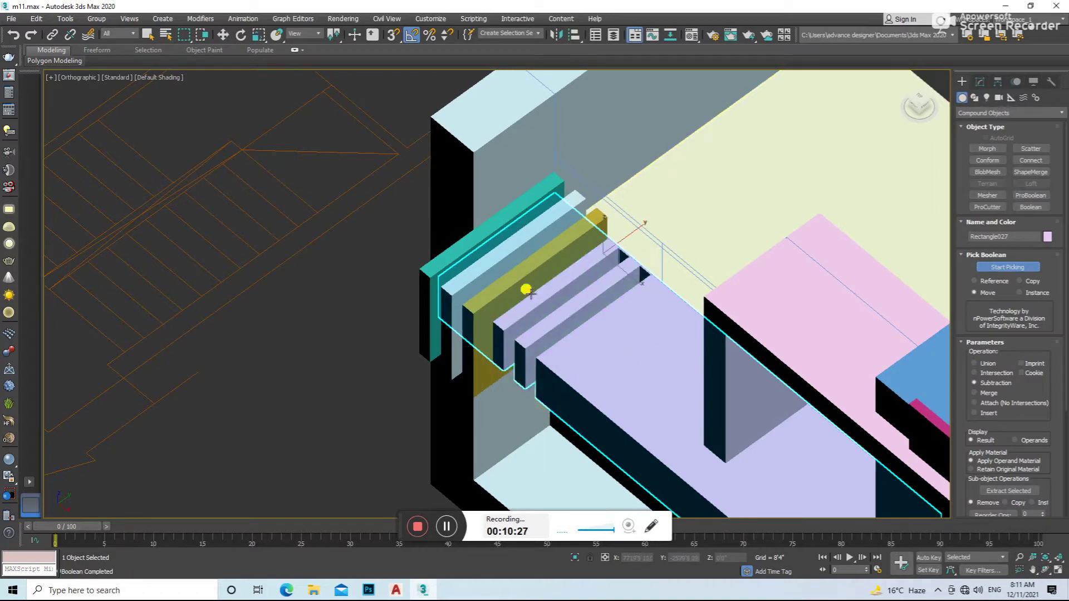
{"action": "left_click", "coordinate": [506, 267]}
{"action": "left_click", "coordinate": [489, 241]}
{"action": "key", "text": "w"}
- Inspect the slotted slab at an angle, then frame the elevation drawing in Front wireframe
{"action": "mouse_move", "coordinate": [490, 241]}
{"action": "middle_mouse_down", "text": "alt"}
{"action": "mouse_move", "coordinate": [578, 296]}
{"action": "mouse_move", "coordinate": [608, 361]}
{"action": "mouse_move", "coordinate": [486, 319]}
{"action": "middle_mouse_up", "text": "alt"}
{"action": "left_click", "coordinate": [486, 319]}
{"action": "scroll", "coordinate": [575, 308], "scroll_direction": "down", "scroll_amount": 3}
{"action": "mouse_move", "coordinate": [575, 308]}
{"action": "middle_mouse_down", "text": "alt"}
{"action": "mouse_move", "coordinate": [534, 298]}
{"action": "mouse_move", "coordinate": [432, 311]}
{"action": "mouse_move", "coordinate": [510, 294]}
{"action": "middle_mouse_up", "text": "alt"}
{"action": "left_click", "coordinate": [534, 298]}
{"action": "key", "text": "f"}
{"action": "scroll", "coordinate": [635, 299], "scroll_direction": "down", "scroll_amount": 2}
{"action": "key", "text": "F3"}
{"action": "left_click", "coordinate": [635, 298]}
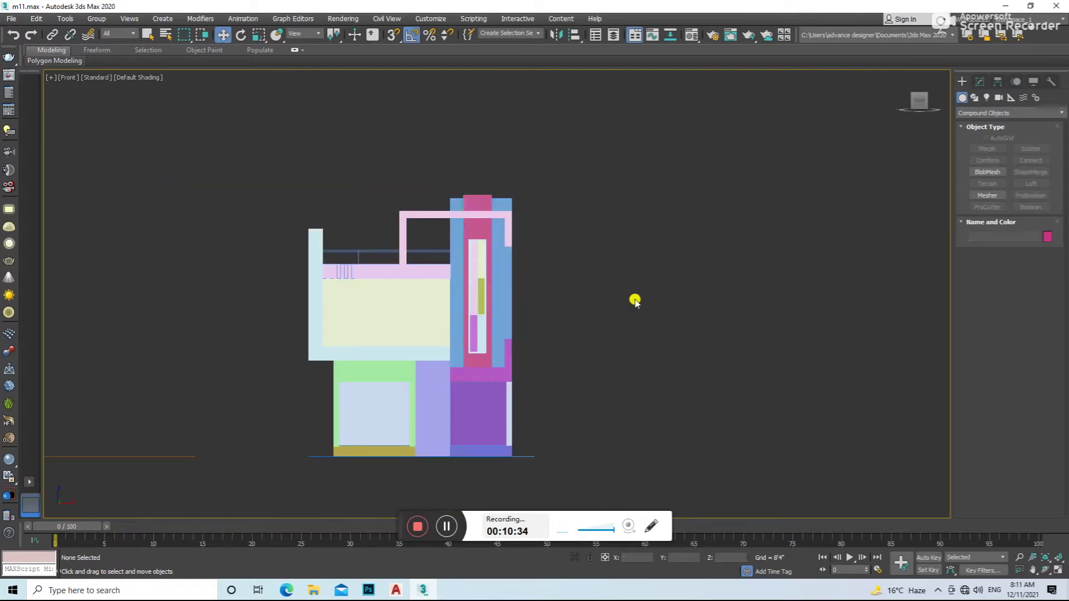
{"action": "left_click", "coordinate": [427, 300]}
{"action": "key", "text": "z"}
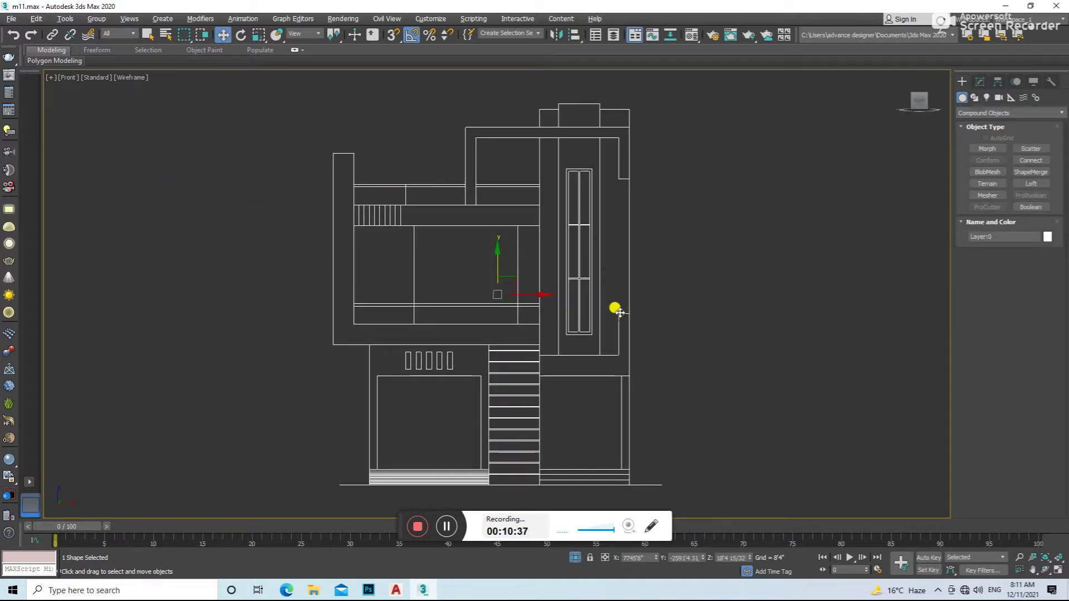
- Unhide all building objects and frame the whole building in Front wireframe view
{"action": "left_click", "coordinate": [787, 262]}
{"action": "left_click", "coordinate": [564, 257]}
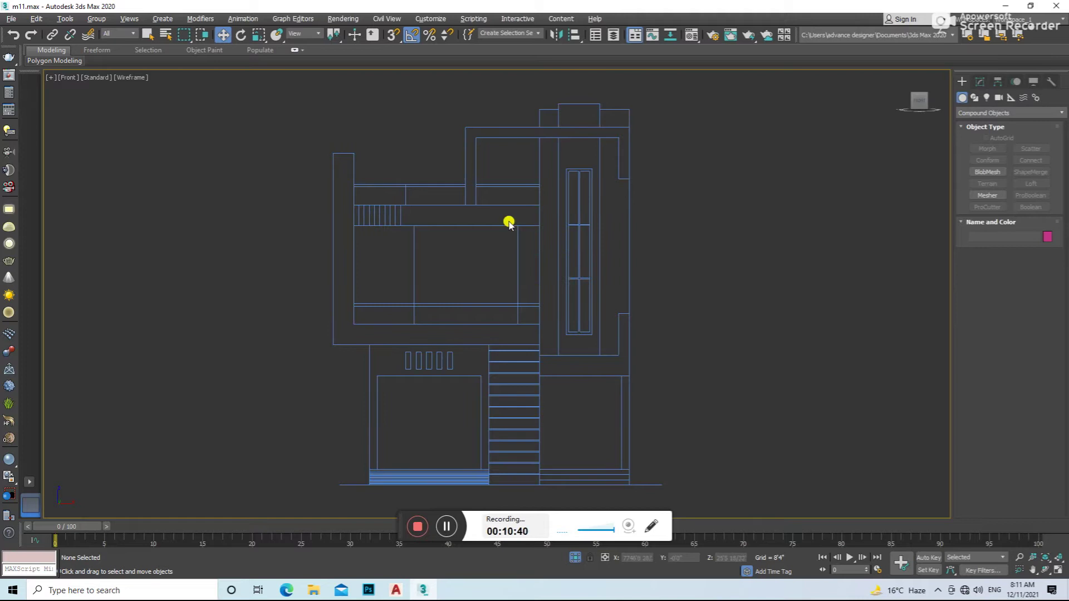
{"action": "middle_click_drag", "start_coordinate": [501, 222], "coordinate": [553, 290], "text": "alt"}
{"action": "left_click", "coordinate": [598, 563]}
{"action": "key", "text": "F3"}
{"action": "mouse_move", "coordinate": [666, 358]}
{"action": "middle_mouse_down", "text": "alt"}
{"action": "mouse_move", "coordinate": [508, 336]}
{"action": "mouse_move", "coordinate": [517, 346]}
{"action": "middle_mouse_up", "text": "alt"}
{"action": "left_click", "coordinate": [517, 347]}
{"action": "key", "text": "f"}
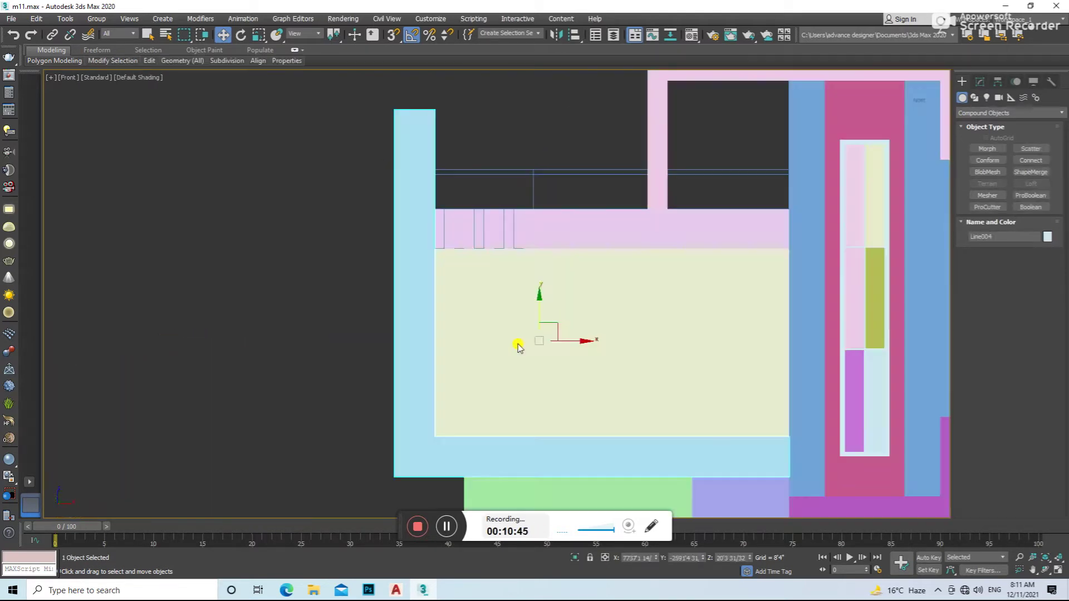
{"action": "key", "text": "F3"}
{"action": "key", "text": "ctrl+a"}
{"action": "key", "text": "z"}
{"action": "left_click", "coordinate": [934, 179]}
{"action": "left_click", "coordinate": [974, 97]}
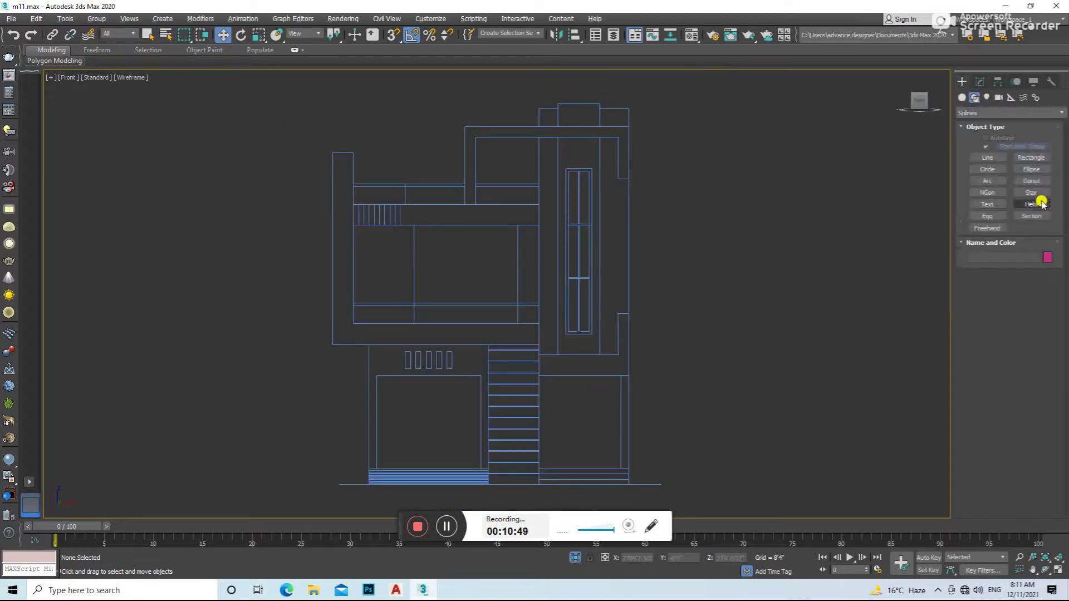
- Draw a rectangle over the left upper-floor bay and extrude it 0'4" into a panel
{"action": "left_click", "coordinate": [1035, 158]}
{"action": "left_click_drag", "start_coordinate": [353, 322], "coordinate": [412, 224]}
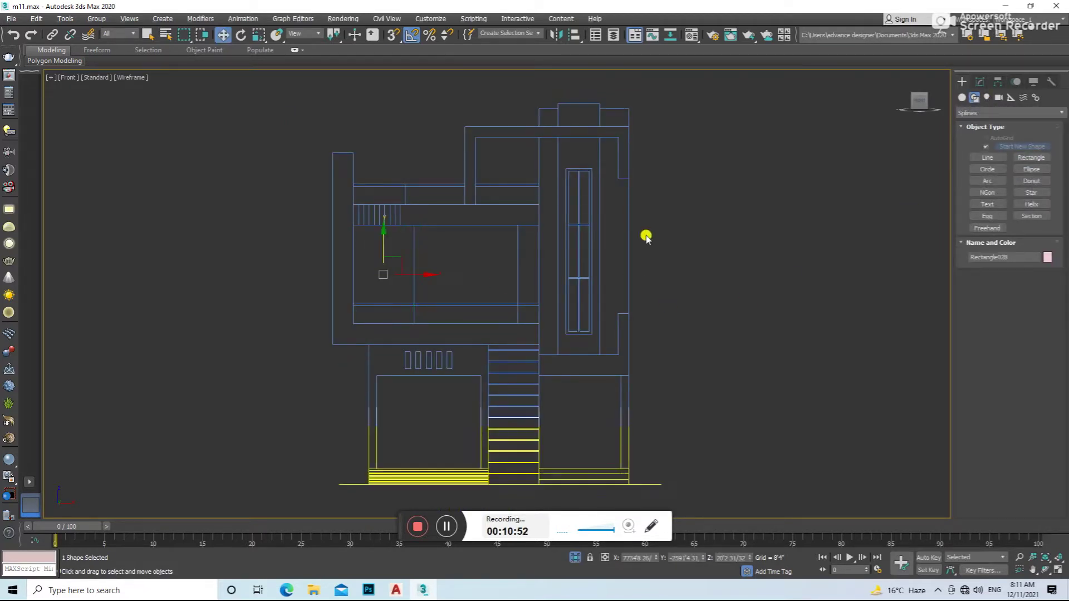
{"action": "right_click", "coordinate": [689, 221]}
{"action": "mouse_move", "coordinate": [794, 337]}
{"action": "left_click", "coordinate": [829, 355]}
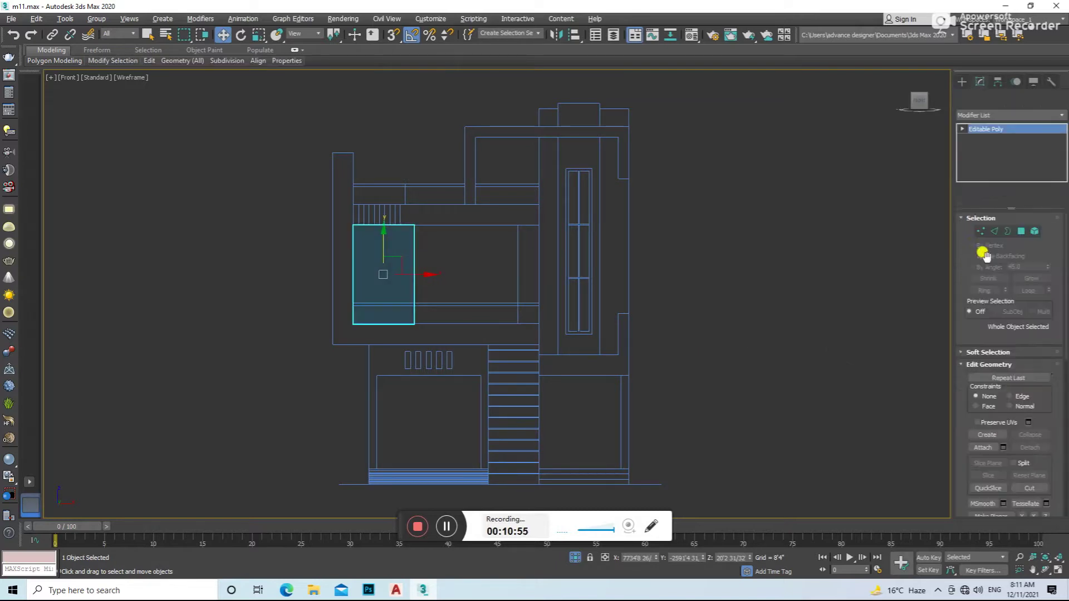
{"action": "left_click", "coordinate": [1059, 113]}
{"action": "left_click", "coordinate": [901, 231]}
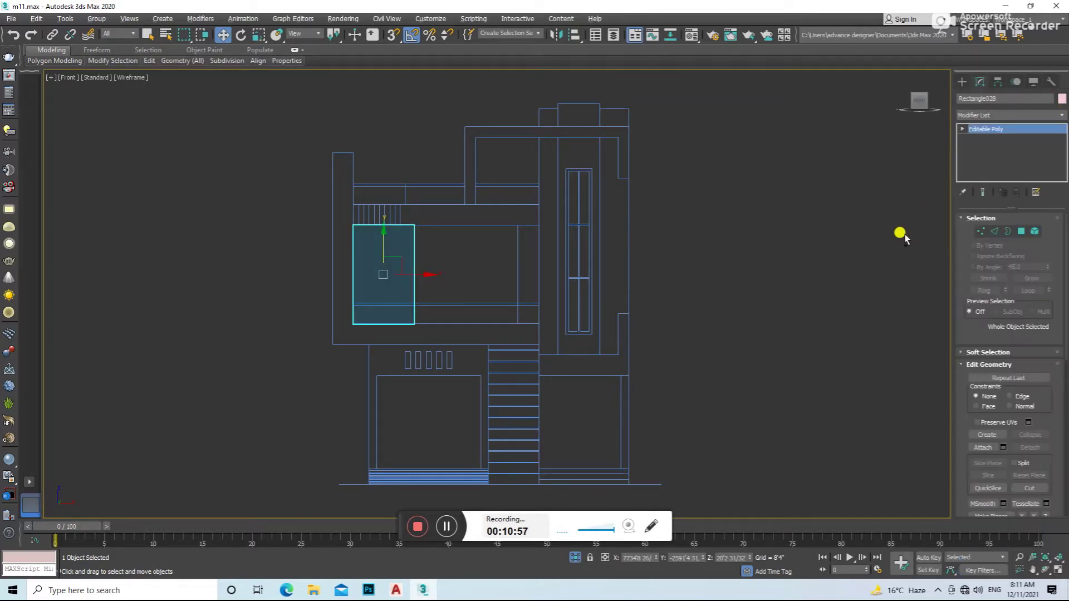
{"action": "key", "text": "ctrl+z"}
{"action": "left_click", "coordinate": [991, 334]}
{"action": "middle_click_drag", "start_coordinate": [546, 200], "coordinate": [592, 202], "text": "alt"}
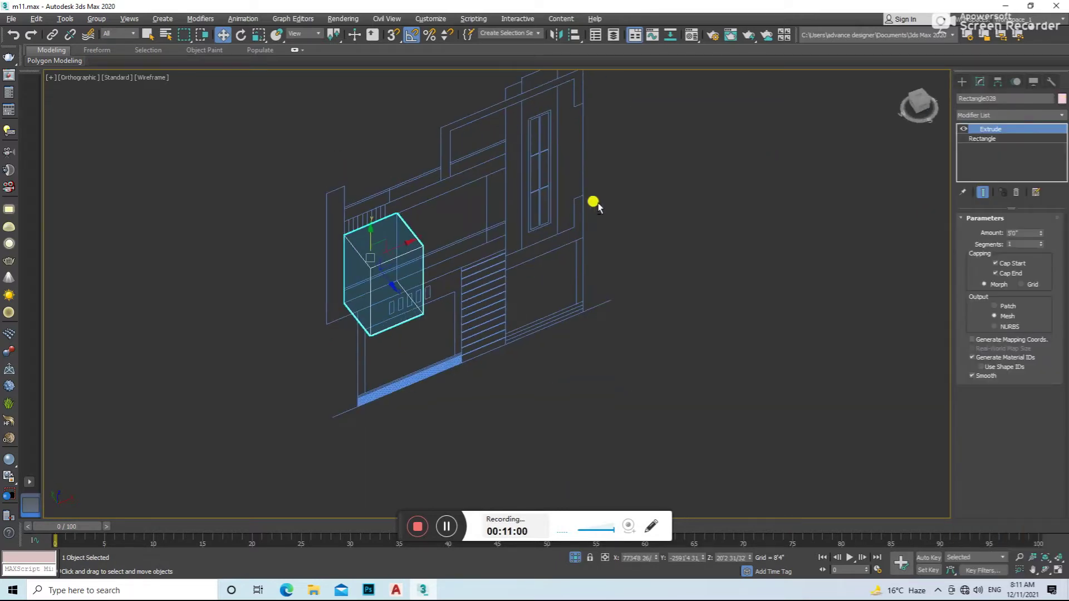
{"action": "key", "text": "Return"}
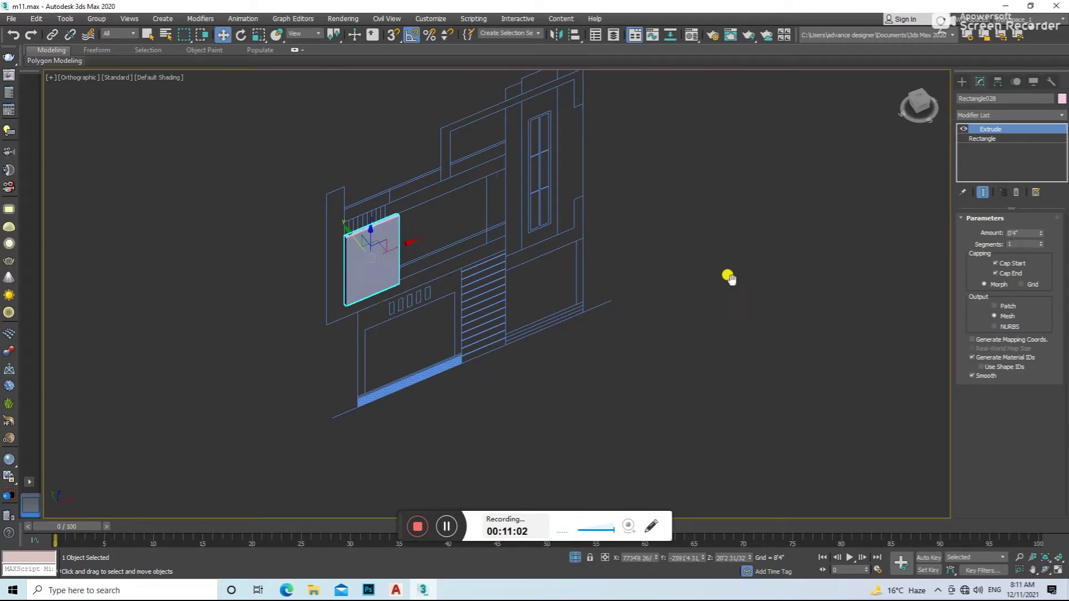
- Convert the panel to Editable Poly and select its top-edge vertices to raise them
{"action": "left_click", "coordinate": [575, 558]}
{"action": "key", "text": "f"}
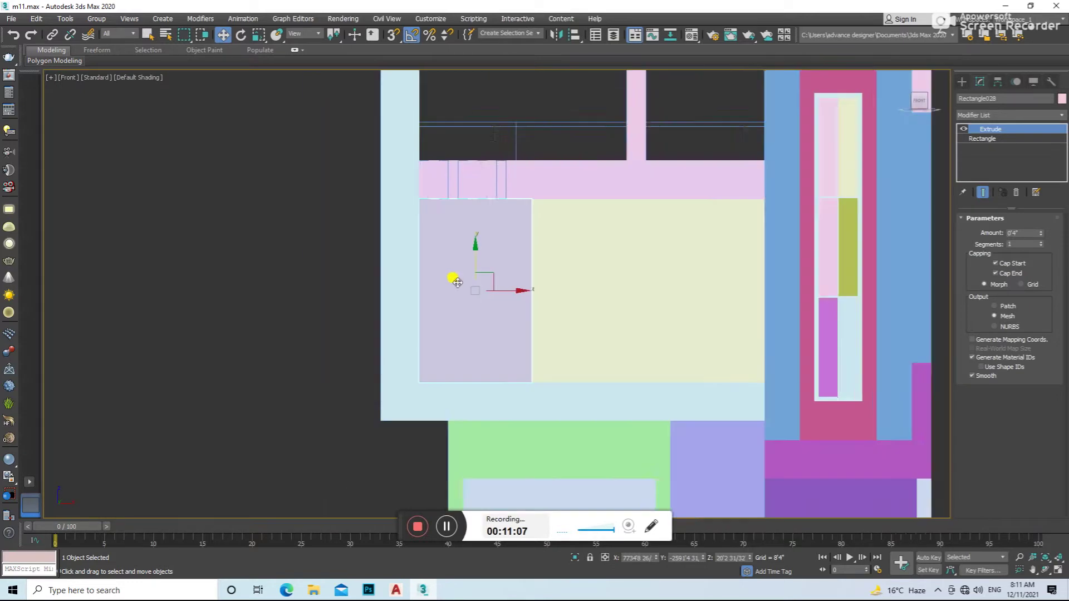
{"action": "right_click", "coordinate": [502, 253]}
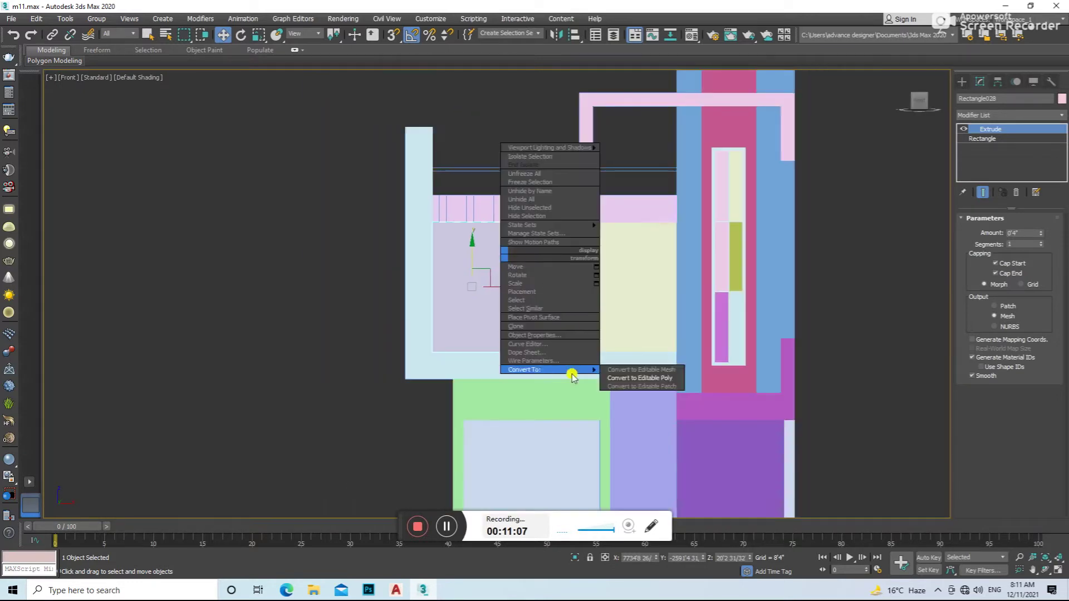
{"action": "left_click", "coordinate": [655, 374]}
{"action": "left_click", "coordinate": [980, 230]}
{"action": "left_click_drag", "start_coordinate": [644, 195], "coordinate": [348, 239]}
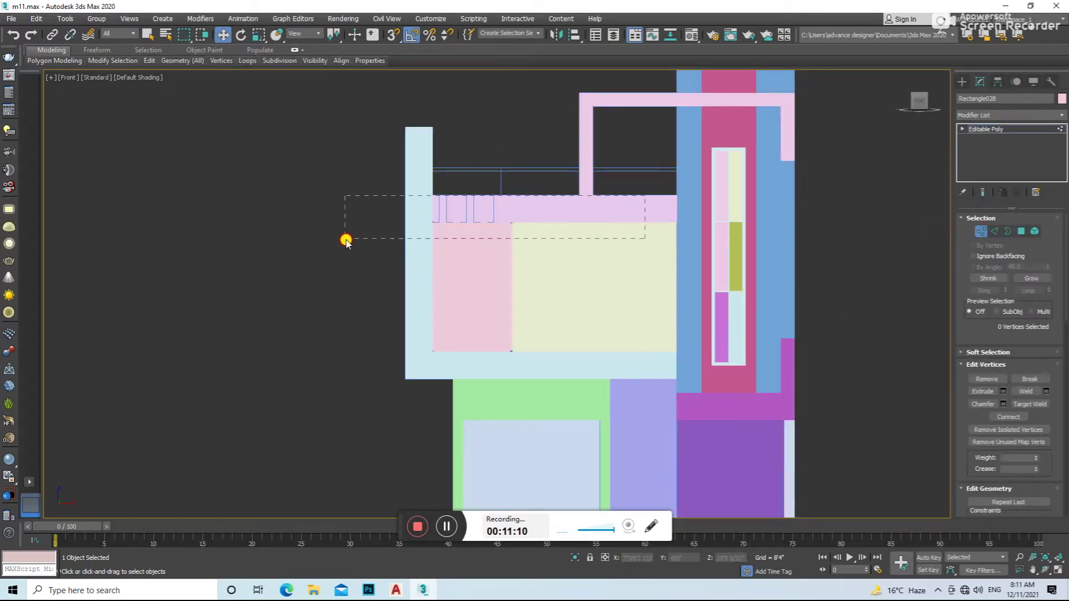
{"action": "mouse_move", "coordinate": [473, 130]}
{"action": "middle_mouse_down", "text": "alt"}
{"action": "mouse_move", "coordinate": [501, 214]}
{"action": "mouse_move", "coordinate": [842, 255]}
{"action": "middle_mouse_up", "text": "alt"}
{"action": "left_click", "coordinate": [978, 231]}
- Dismiss the warning and return to a framed Front wireframe view with nothing selected
{"action": "left_click", "coordinate": [290, 203]}
{"action": "key", "text": "z"}
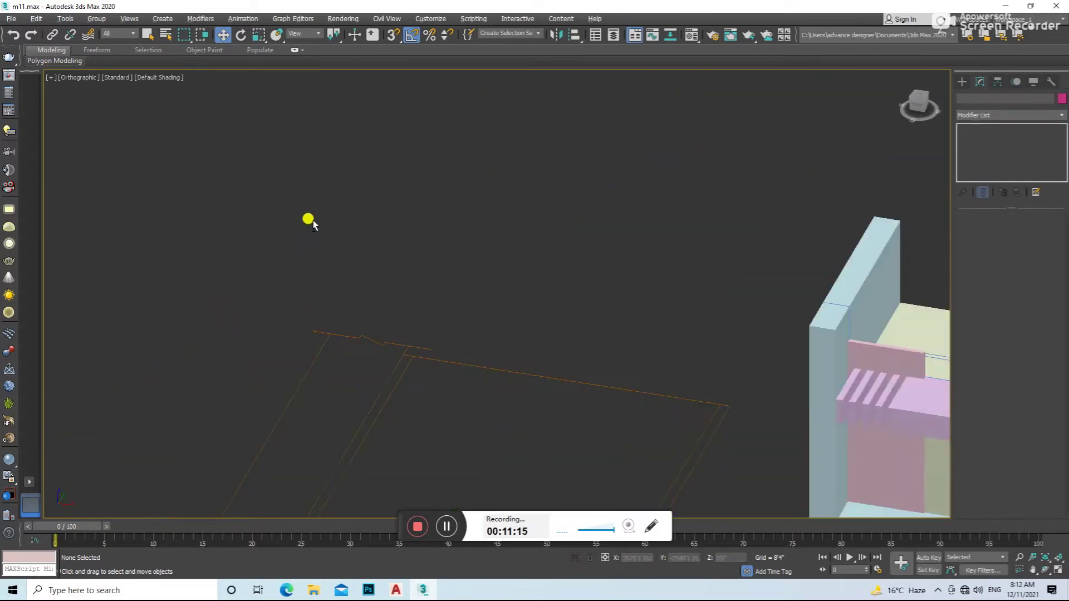
{"action": "left_click", "coordinate": [476, 295]}
{"action": "key", "text": "f"}
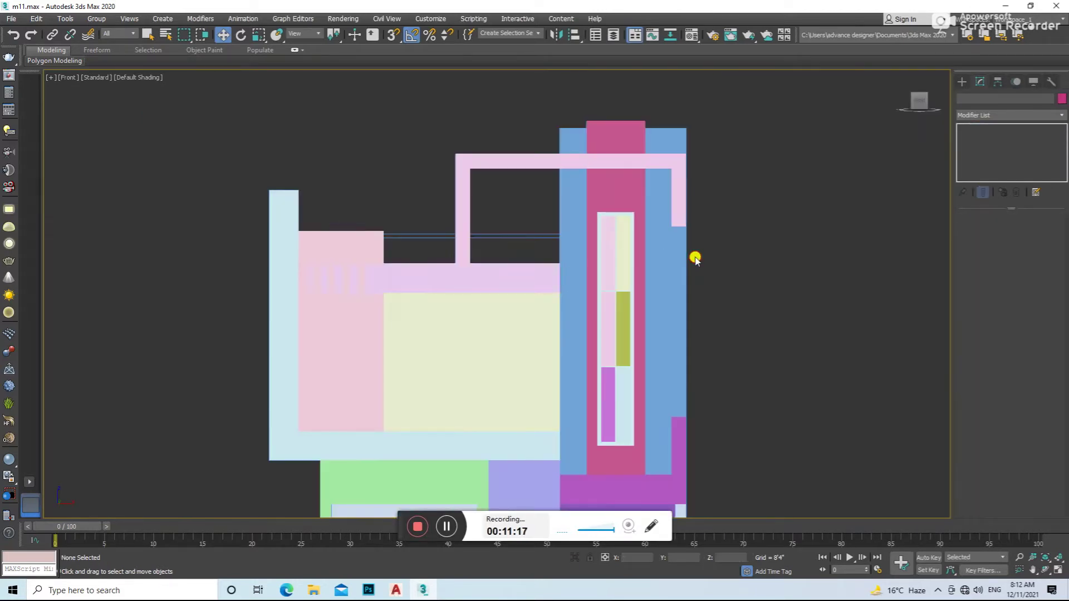
{"action": "left_click", "coordinate": [663, 250]}
{"action": "key", "text": "F3"}
{"action": "left_click", "coordinate": [477, 396]}
{"action": "left_click", "coordinate": [720, 391]}
{"action": "key", "text": "z"}
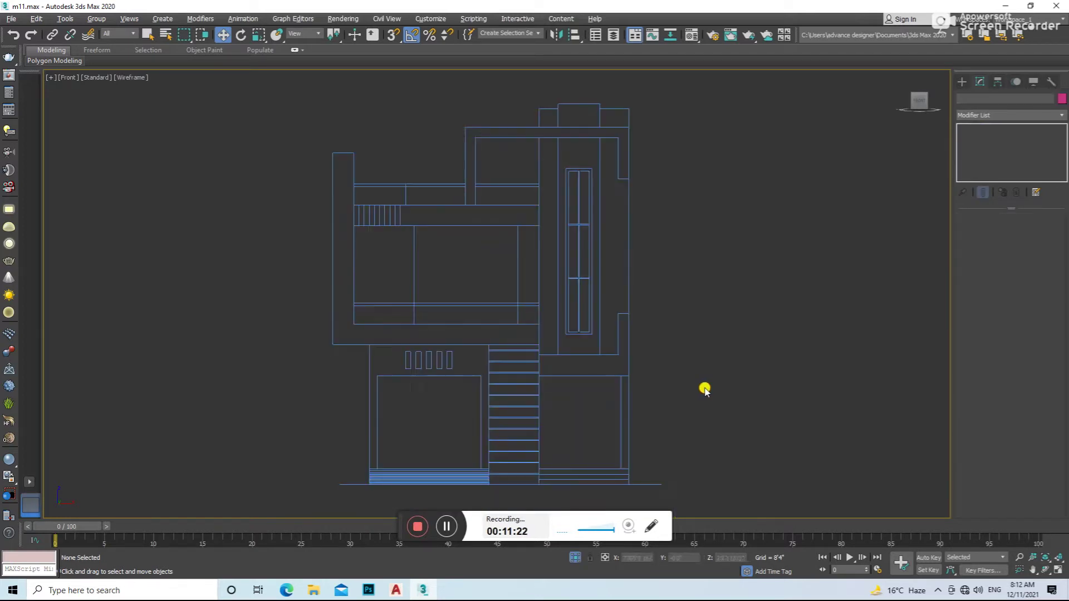
{"action": "left_click", "coordinate": [962, 83]}
{"action": "left_click", "coordinate": [974, 98]}
- Draw a rectangle over the central upper-floor window and extrude it 4'3"
{"action": "left_click", "coordinate": [1021, 153]}
{"action": "left_click_drag", "start_coordinate": [413, 217], "coordinate": [520, 317]}
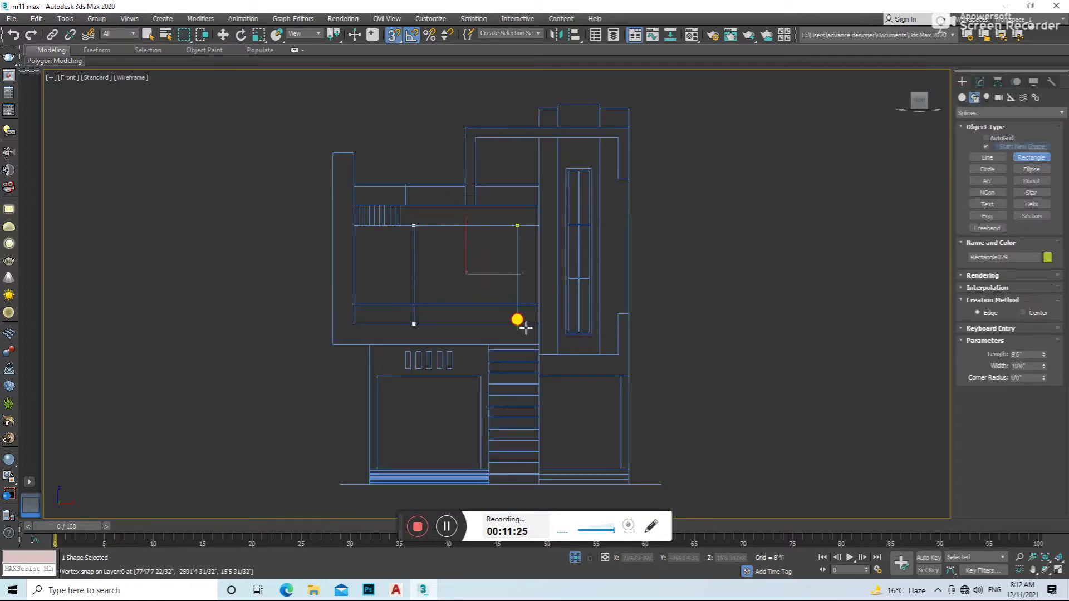
{"action": "right_click", "coordinate": [910, 160]}
{"action": "left_click", "coordinate": [980, 82]}
{"action": "left_click", "coordinate": [1009, 114]}
{"action": "left_click", "coordinate": [997, 423]}
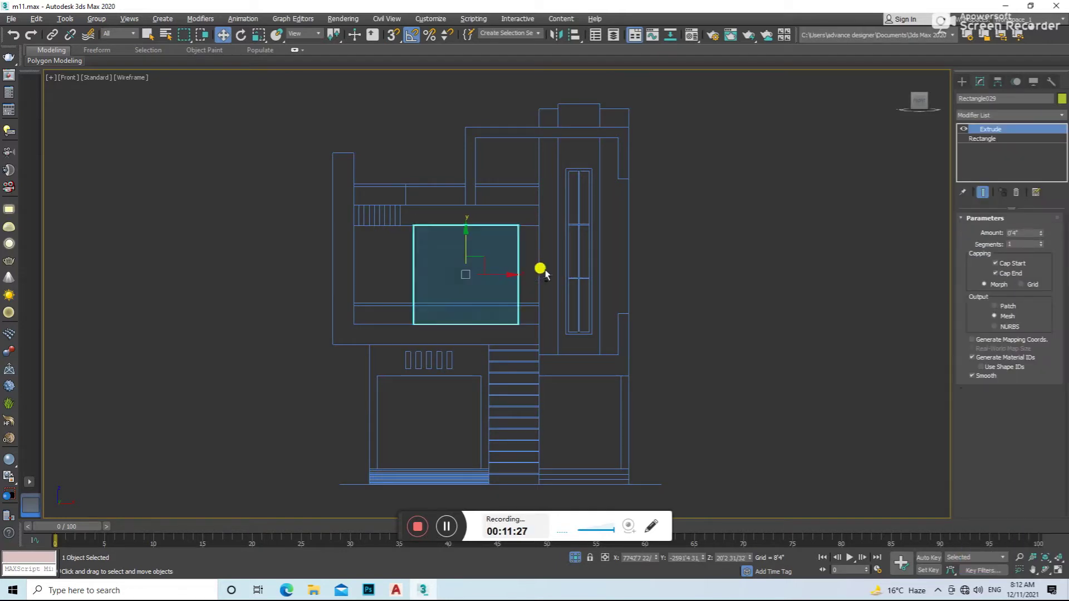
{"action": "middle_click_drag", "start_coordinate": [610, 258], "coordinate": [898, 270], "text": "alt"}
{"action": "left_click_drag", "start_coordinate": [1043, 239], "coordinate": [671, 473]}
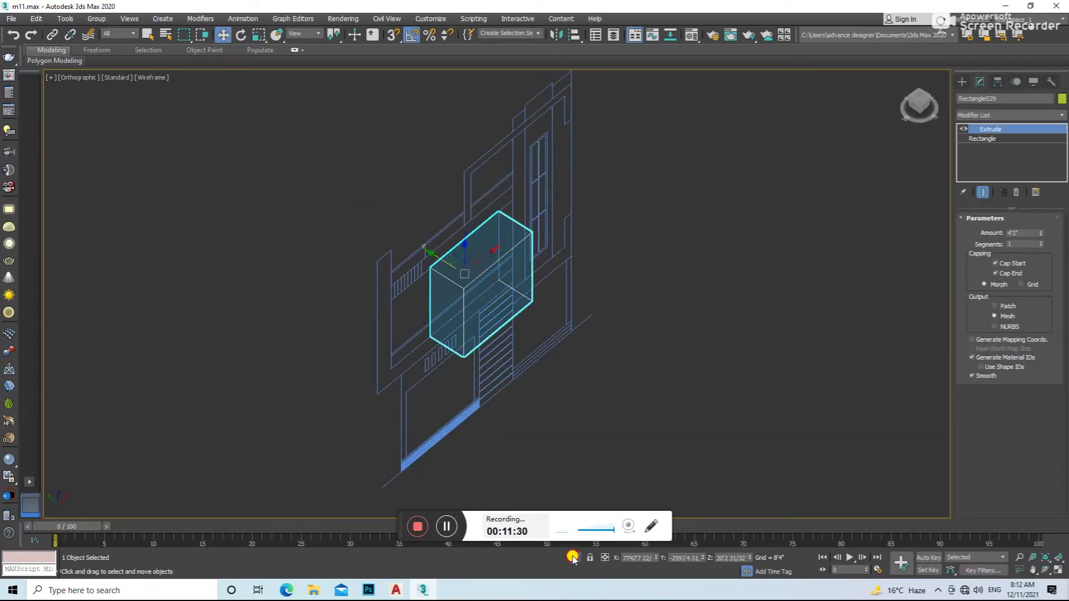
{"action": "key", "text": "F3"}
{"action": "scroll", "coordinate": [446, 259], "scroll_direction": "up", "scroll_amount": 3}
{"action": "scroll", "coordinate": [440, 262], "scroll_direction": "up", "scroll_amount": 3}
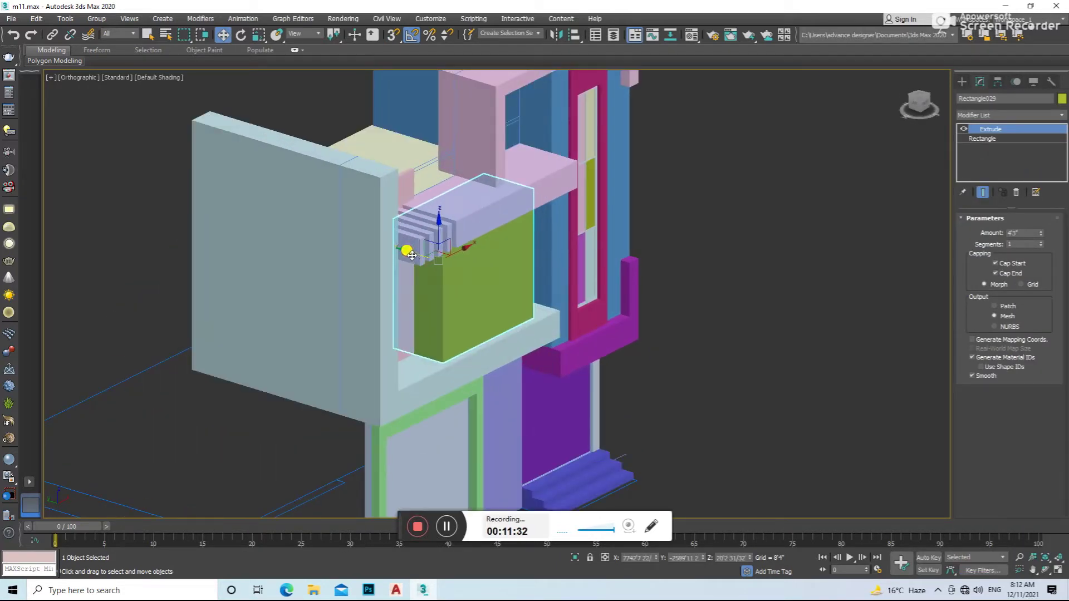
- Copy the box, then ProBoolean-subtract the original from the upper-floor wall
{"action": "left_click_drag", "start_coordinate": [428, 263], "coordinate": [629, 326], "text": "shift"}
{"action": "left_click", "coordinate": [531, 341]}
{"action": "left_click", "coordinate": [536, 295]}
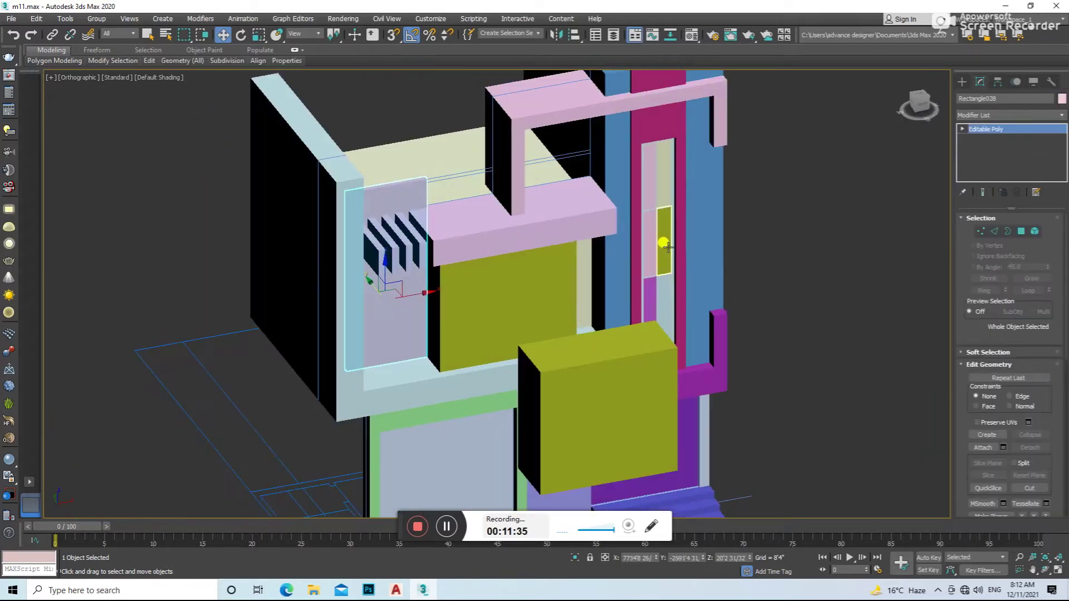
{"action": "scroll", "coordinate": [556, 262], "scroll_direction": "up", "scroll_amount": 3}
{"action": "left_click", "coordinate": [955, 83]}
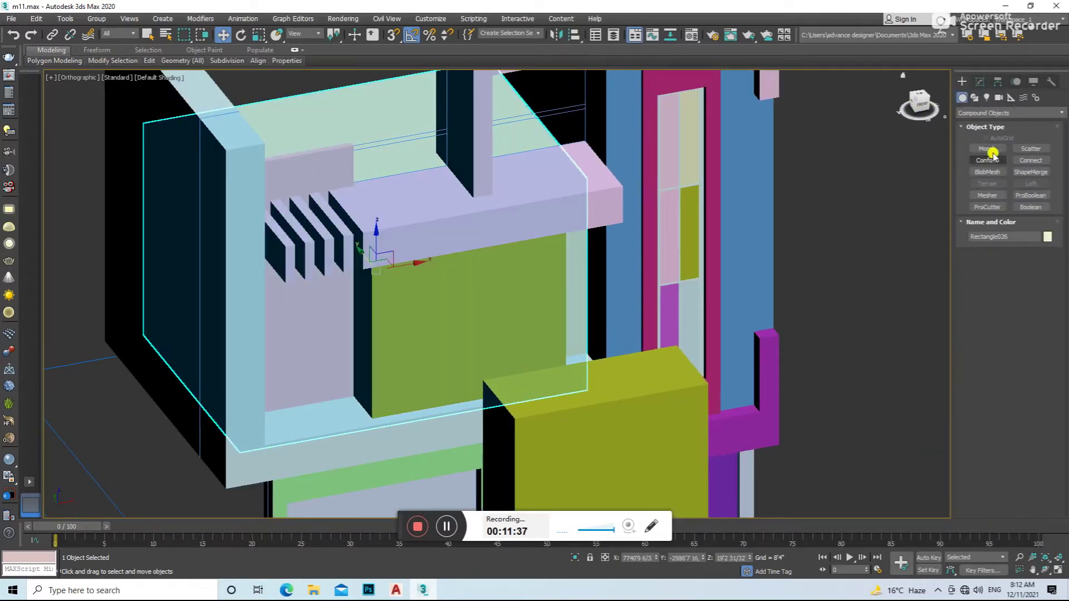
{"action": "left_click", "coordinate": [1032, 196]}
{"action": "left_click", "coordinate": [1014, 270]}
{"action": "left_click", "coordinate": [525, 291]}
- Set the green copy's extrusion to 0'1" and move it into the window opening
{"action": "left_click", "coordinate": [668, 405]}
{"action": "middle_click_drag", "start_coordinate": [668, 405], "coordinate": [957, 136], "text": "alt"}
{"action": "left_click", "coordinate": [980, 81]}
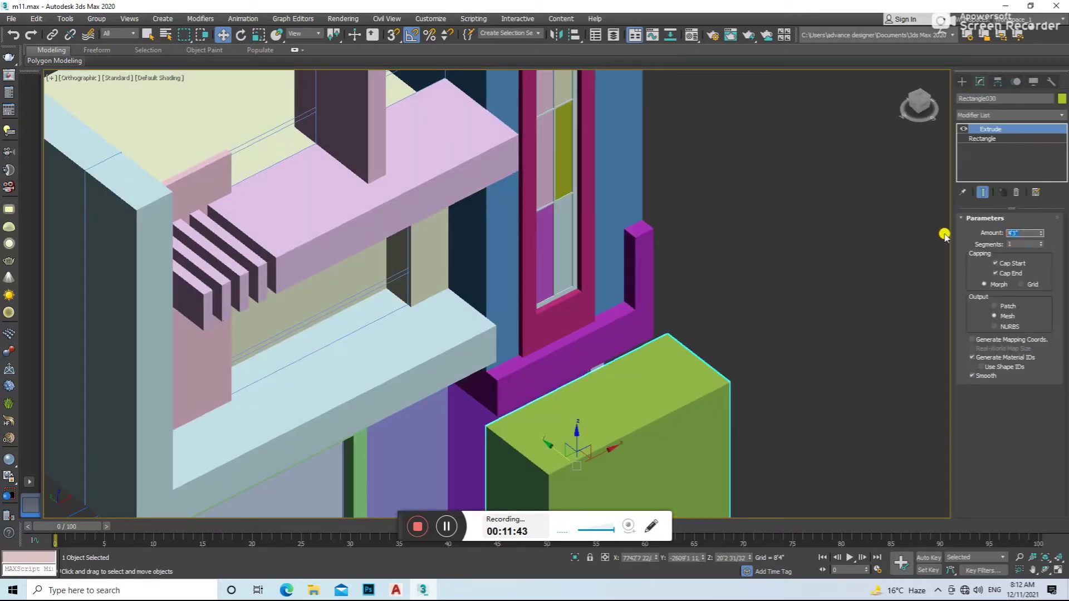
{"action": "key", "text": "Return"}
{"action": "left_click_drag", "start_coordinate": [551, 412], "coordinate": [203, 243]}
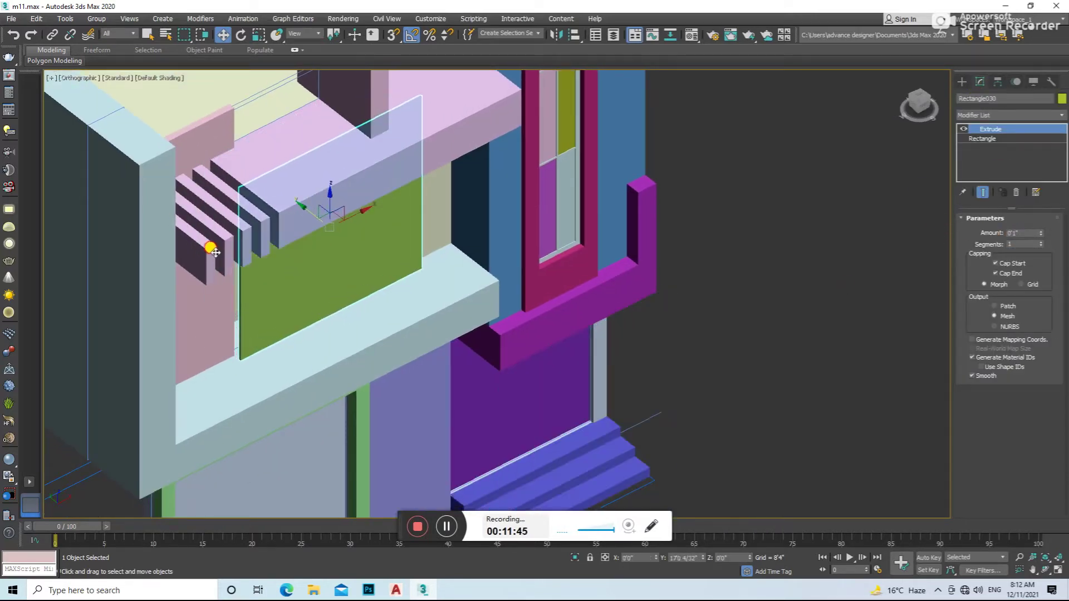
{"action": "key", "text": "f"}
{"action": "scroll", "coordinate": [445, 287], "scroll_direction": "down", "scroll_amount": 5}
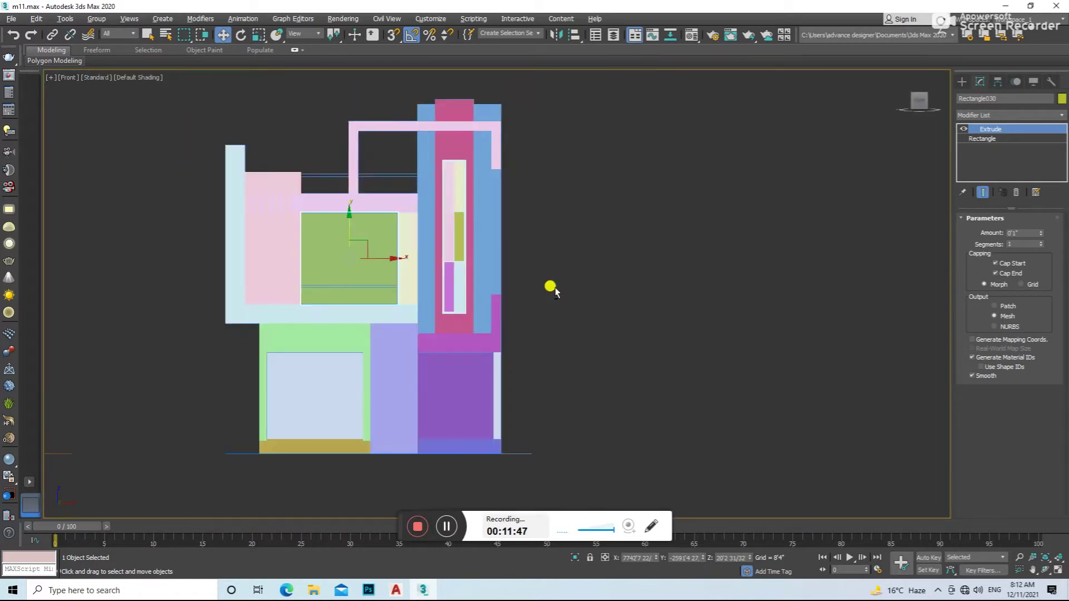
{"action": "key", "text": "z"}
{"action": "left_click", "coordinate": [726, 275]}
{"action": "left_click", "coordinate": [962, 82]}
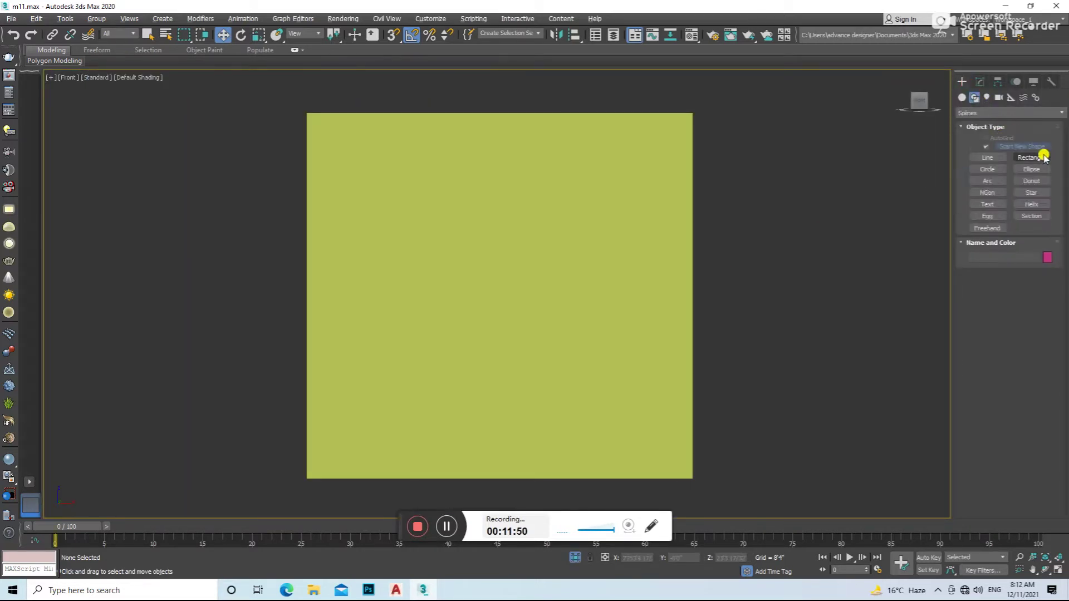
- Draw a rectangle over the green panel, renderable in viewport with a 0'3" x 0'3" rectangular profile
{"action": "left_click", "coordinate": [1031, 158]}
{"action": "mouse_move", "coordinate": [307, 114]}
{"action": "left_mouse_down"}
{"action": "mouse_move", "coordinate": [633, 442]}
{"action": "mouse_move", "coordinate": [692, 478]}
{"action": "left_mouse_up"}
{"action": "key", "text": "w"}
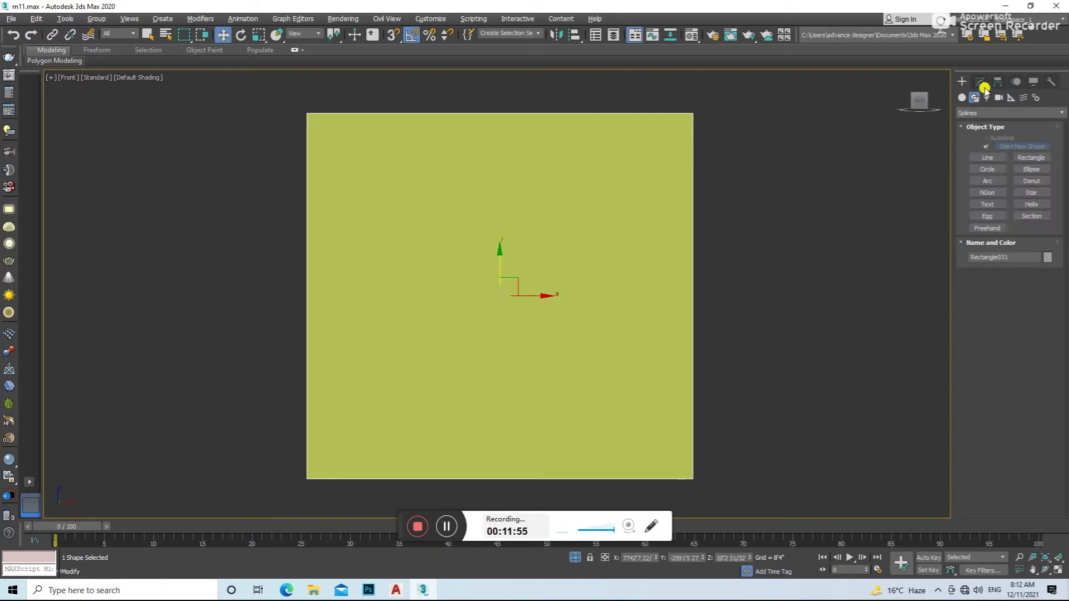
{"action": "left_click", "coordinate": [983, 85]}
{"action": "left_click", "coordinate": [981, 217]}
{"action": "left_click", "coordinate": [972, 238]}
{"action": "left_click", "coordinate": [992, 333]}
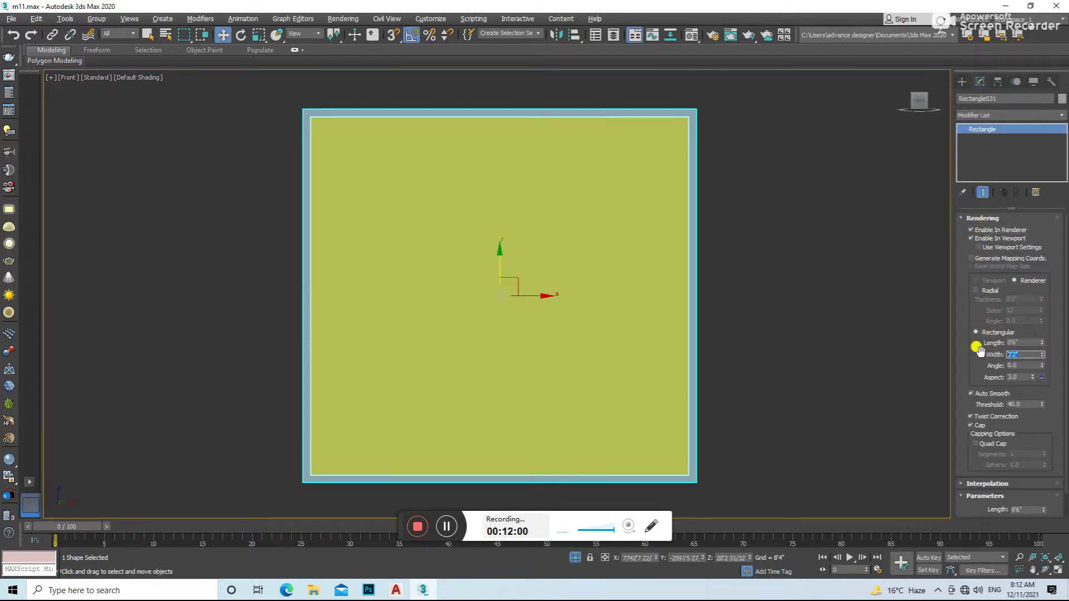
{"action": "key", "text": "Tab"}
{"action": "key", "text": "Return"}
- Convert the frame to Editable Poly and enter Vertex mode in wireframe
{"action": "right_click", "coordinate": [663, 279]}
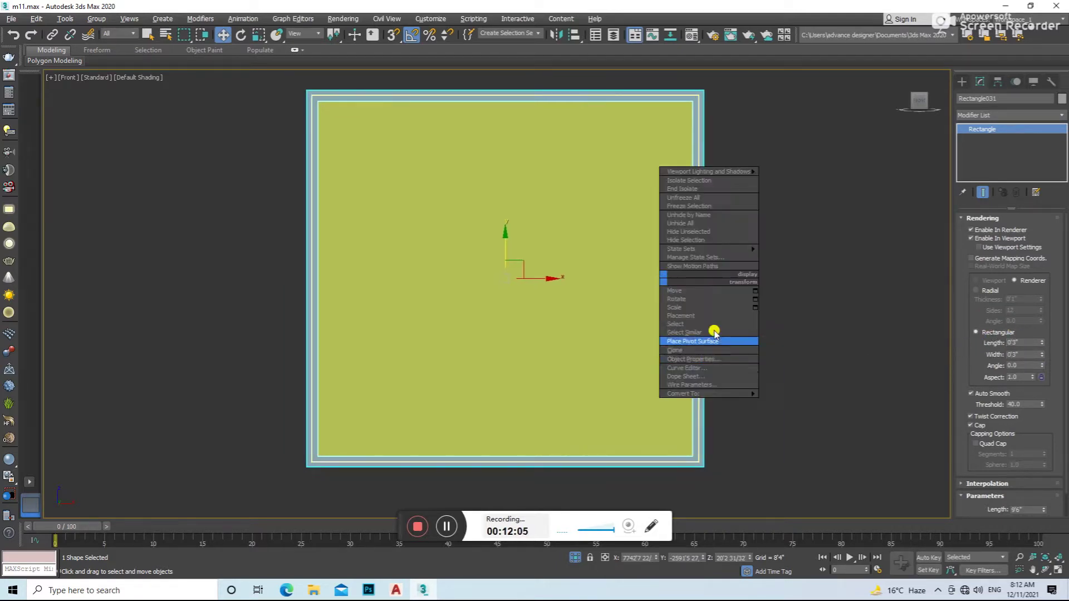
{"action": "left_click", "coordinate": [746, 332]}
{"action": "left_click", "coordinate": [981, 231]}
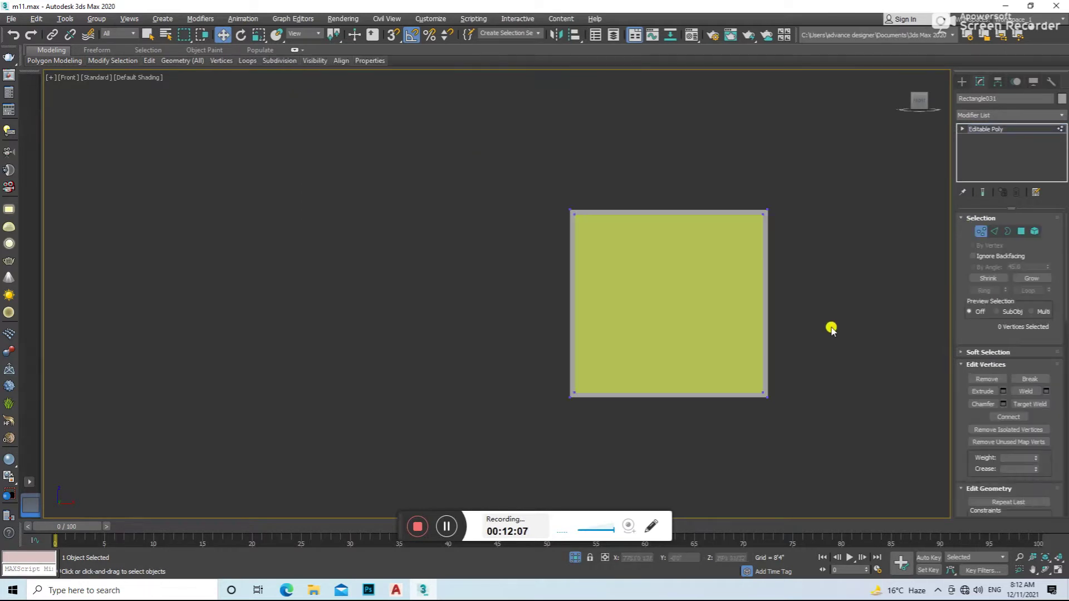
{"action": "key", "text": "F3"}
{"action": "scroll", "coordinate": [763, 282], "scroll_direction": "down", "scroll_amount": 2}
{"action": "scroll", "coordinate": [762, 287], "scroll_direction": "down", "scroll_amount": 2}
{"action": "scroll", "coordinate": [764, 294], "scroll_direction": "down", "scroll_amount": 3}
- Adjust the top, side and bottom edge vertices to fit the upper-floor window opening
{"action": "left_click_drag", "start_coordinate": [787, 174], "coordinate": [559, 247]}
{"action": "scroll", "coordinate": [600, 243], "scroll_direction": "up", "scroll_amount": 3}
{"action": "scroll", "coordinate": [741, 220], "scroll_direction": "up", "scroll_amount": 3}
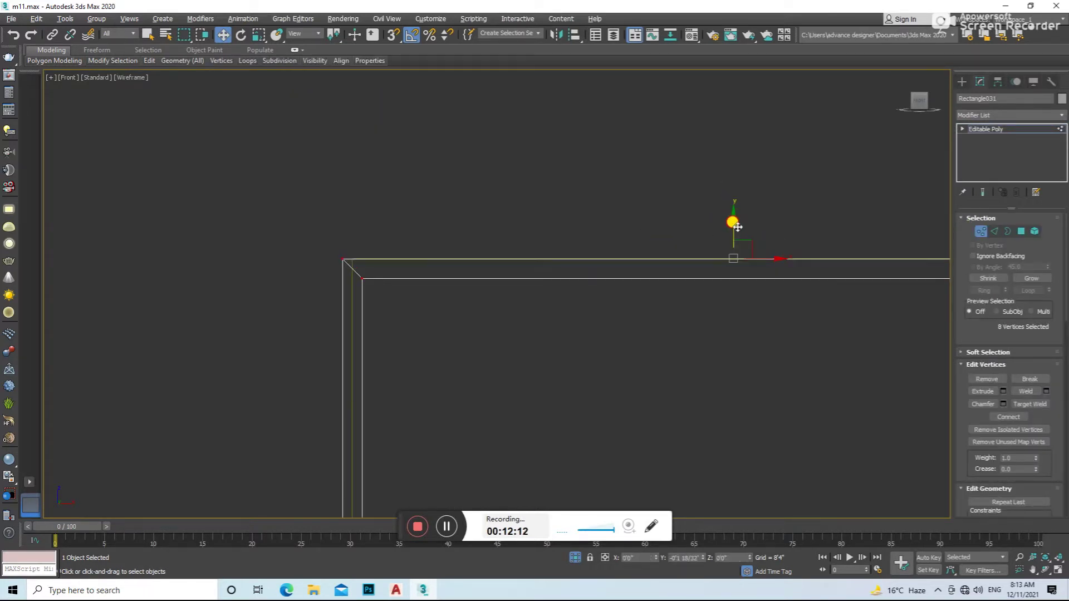
{"action": "scroll", "coordinate": [640, 245], "scroll_direction": "down", "scroll_amount": 5}
{"action": "left_click_drag", "start_coordinate": [565, 308], "coordinate": [556, 329]}
{"action": "scroll", "coordinate": [573, 341], "scroll_direction": "up", "scroll_amount": 3}
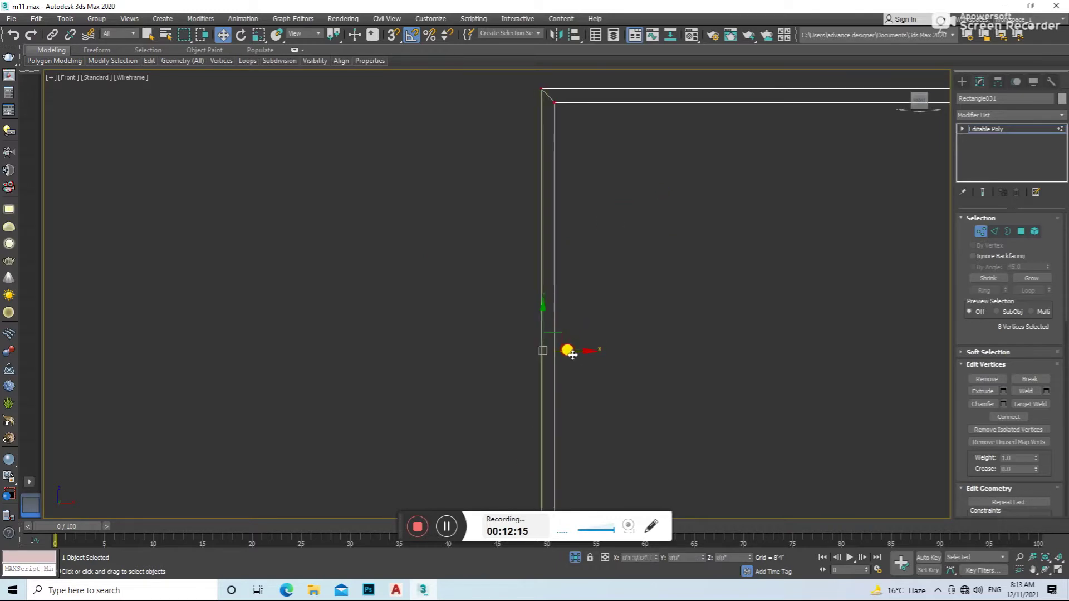
{"action": "scroll", "coordinate": [565, 351], "scroll_direction": "down", "scroll_amount": 4}
{"action": "left_click_drag", "start_coordinate": [777, 380], "coordinate": [445, 472]}
{"action": "scroll", "coordinate": [680, 382], "scroll_direction": "up", "scroll_amount": 3}
{"action": "scroll", "coordinate": [625, 386], "scroll_direction": "up", "scroll_amount": 3}
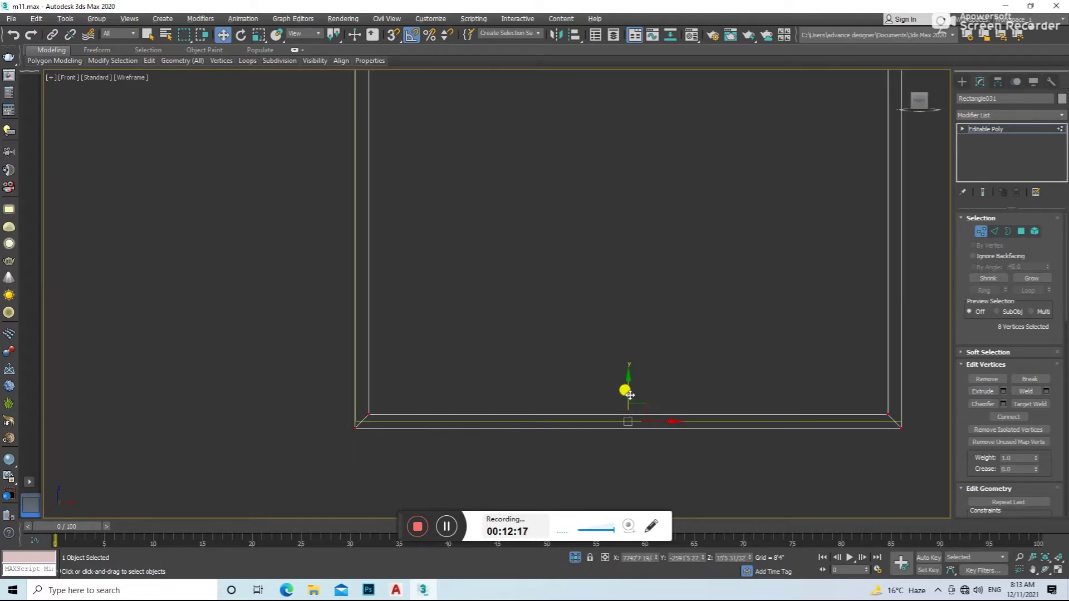
- Exit vertex mode and select the balcony wall and outline shapes in the Front wireframe view
{"action": "left_click", "coordinate": [975, 230]}
{"action": "scroll", "coordinate": [605, 279], "scroll_direction": "down", "scroll_amount": 3}
{"action": "middle_click_drag", "start_coordinate": [606, 279], "coordinate": [620, 344], "text": "alt"}
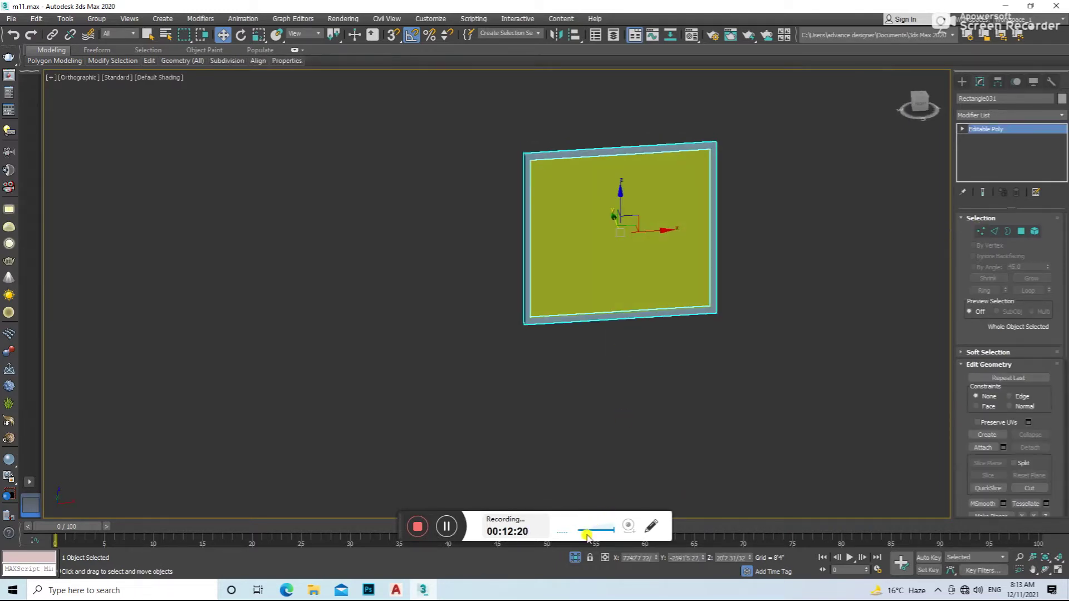
{"action": "scroll", "coordinate": [620, 344], "scroll_direction": "down", "scroll_amount": 3}
{"action": "scroll", "coordinate": [640, 405], "scroll_direction": "down", "scroll_amount": 2}
{"action": "scroll", "coordinate": [685, 375], "scroll_direction": "up", "scroll_amount": 3}
{"action": "left_click", "coordinate": [606, 349]}
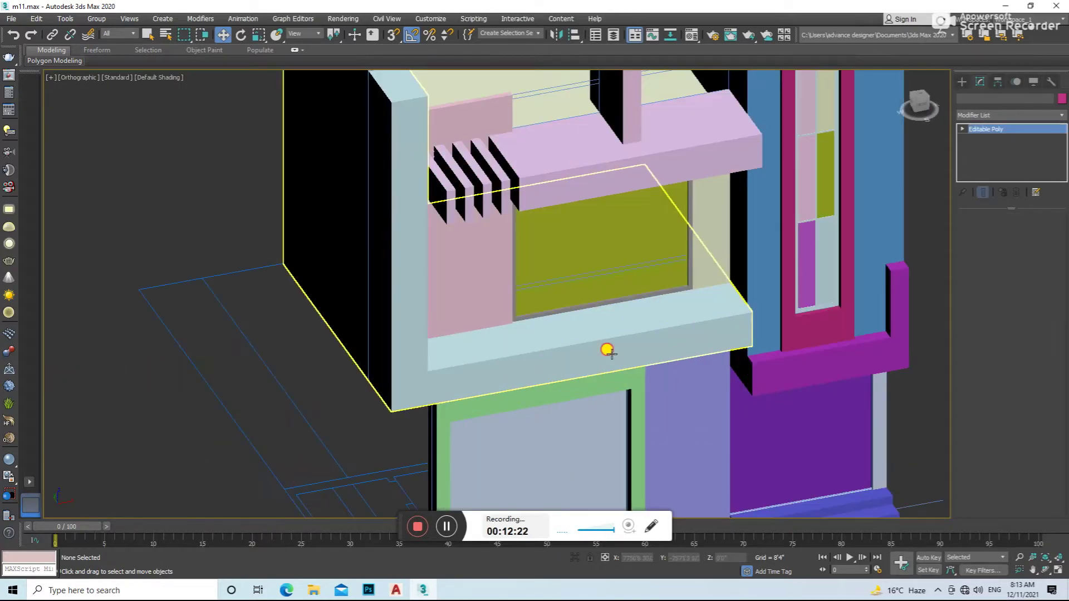
{"action": "key", "text": "f"}
{"action": "key", "text": "F3"}
{"action": "scroll", "coordinate": [841, 356], "scroll_direction": "down", "scroll_amount": 3}
{"action": "left_click", "coordinate": [841, 356]}
{"action": "left_click", "coordinate": [575, 390]}
{"action": "mouse_move", "coordinate": [575, 391]}
{"action": "middle_mouse_down", "text": "alt"}
{"action": "mouse_move", "coordinate": [509, 412]}
{"action": "mouse_move", "coordinate": [574, 362]}
{"action": "middle_mouse_up", "text": "alt"}
- In the Left view, create a Standard Primitives box over the rectangle
{"action": "key", "text": "l"}
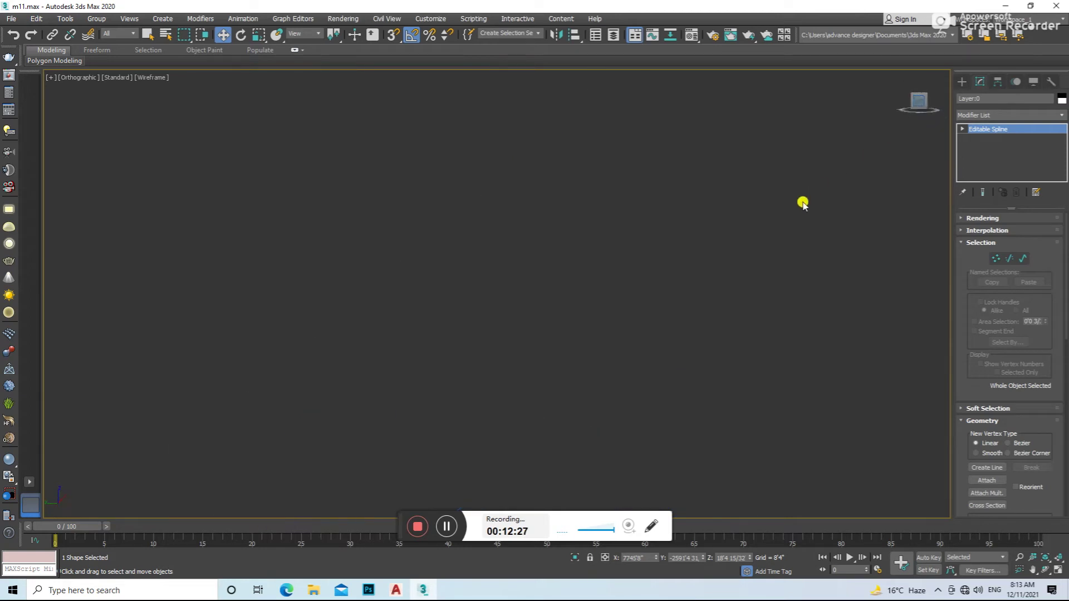
{"action": "key", "text": "F3"}
{"action": "left_click", "coordinate": [677, 282]}
{"action": "key", "text": "z"}
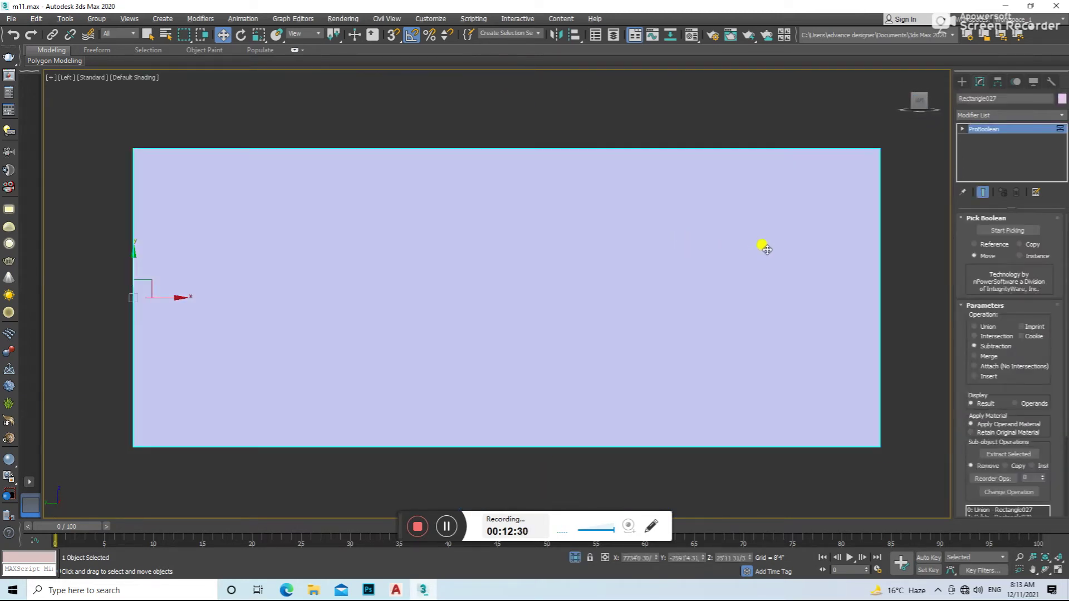
{"action": "left_click", "coordinate": [966, 82]}
{"action": "left_click", "coordinate": [961, 97]}
{"action": "left_click", "coordinate": [987, 148]}
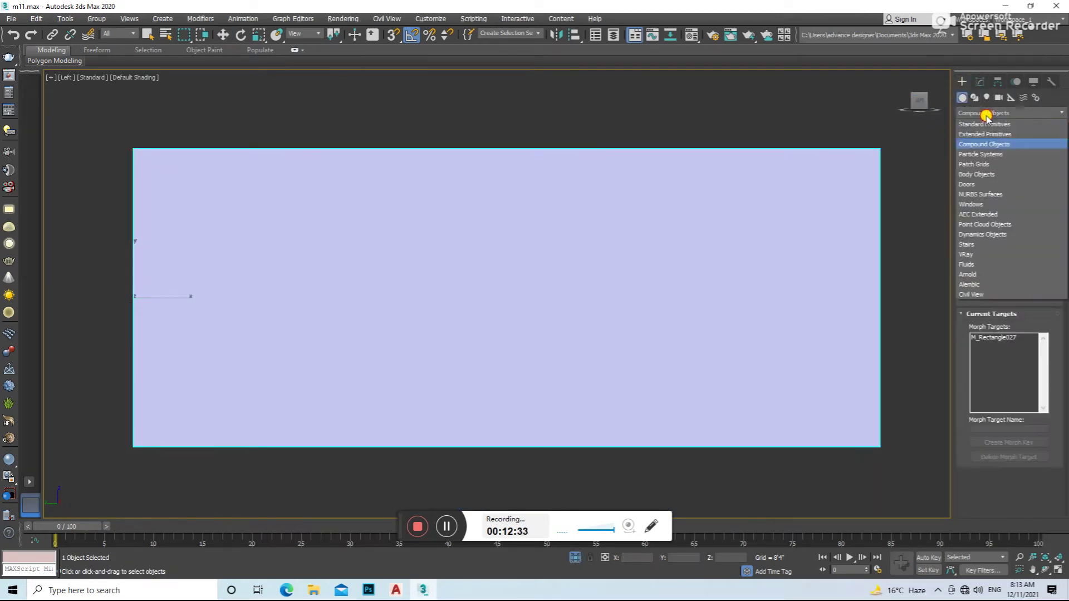
{"action": "scroll", "coordinate": [613, 295], "scroll_direction": "down", "scroll_amount": 4}
{"action": "left_click_drag", "start_coordinate": [448, 370], "coordinate": [788, 195]}
{"action": "left_click", "coordinate": [494, 339]}
- Move the box onto the balcony and scale it shorter
{"action": "key", "text": "w"}
{"action": "mouse_move", "coordinate": [494, 338]}
{"action": "middle_mouse_down", "text": "alt"}
{"action": "mouse_move", "coordinate": [579, 333]}
{"action": "mouse_move", "coordinate": [563, 416]}
{"action": "middle_mouse_up", "text": "alt"}
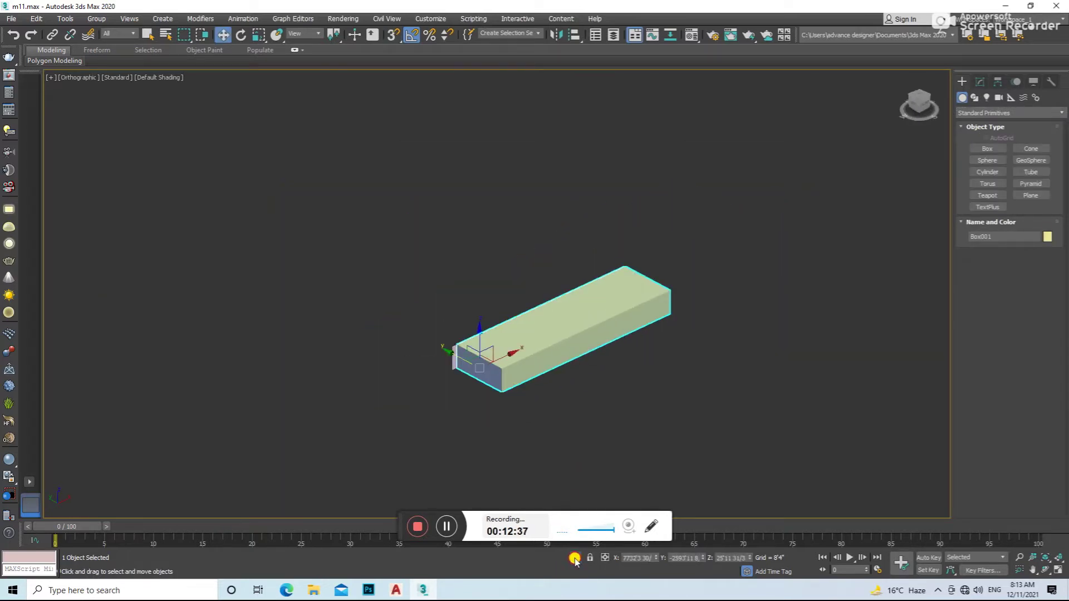
{"action": "left_click", "coordinate": [575, 560]}
{"action": "mouse_move", "coordinate": [478, 364]}
{"action": "left_mouse_down"}
{"action": "mouse_move", "coordinate": [443, 378]}
{"action": "mouse_move", "coordinate": [428, 407]}
{"action": "left_mouse_up"}
{"action": "scroll", "coordinate": [445, 381], "scroll_direction": "up", "scroll_amount": 3}
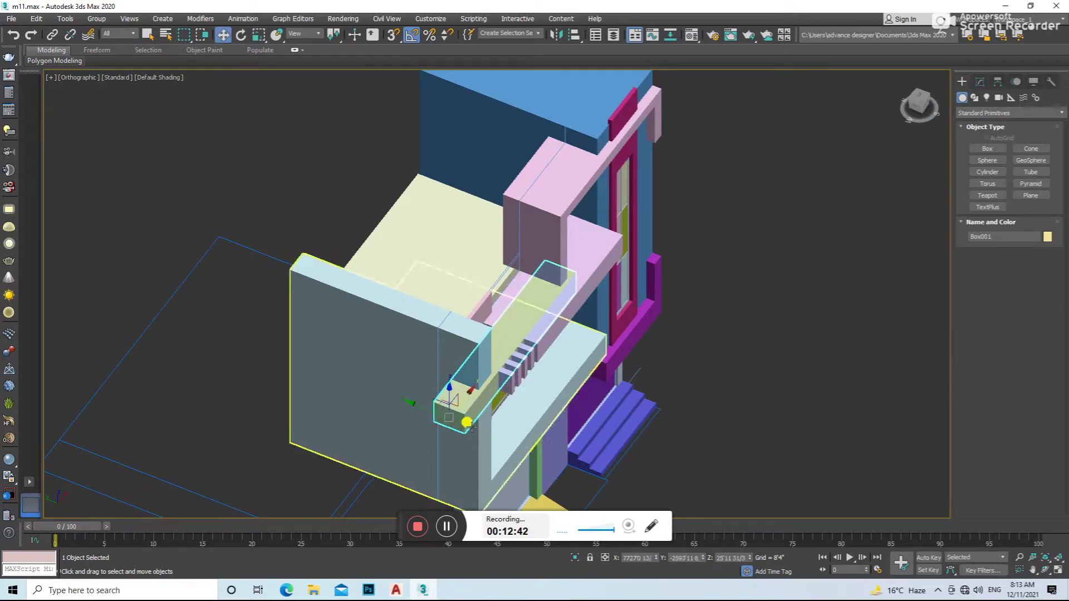
{"action": "key", "text": "r"}
{"action": "mouse_move", "coordinate": [410, 399]}
{"action": "middle_mouse_down", "text": "alt"}
{"action": "mouse_move", "coordinate": [513, 406]}
{"action": "mouse_move", "coordinate": [441, 394]}
{"action": "middle_mouse_up", "text": "alt"}
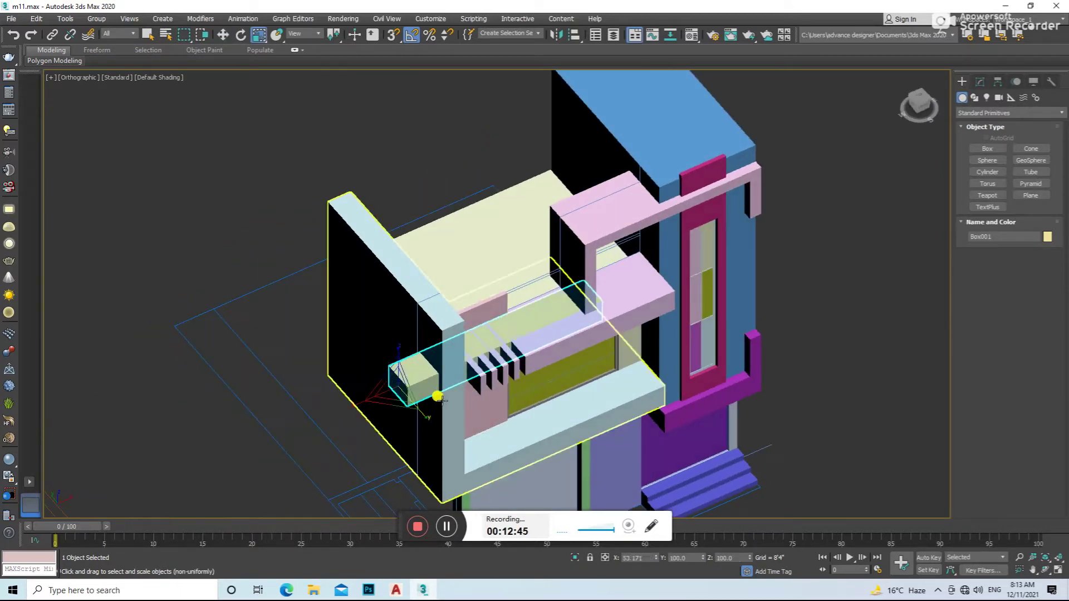
{"action": "left_click_drag", "start_coordinate": [357, 402], "coordinate": [367, 414]}
{"action": "key", "text": "w"}
- Align the box against the balcony's side wall in the Left wireframe view
{"action": "mouse_move", "coordinate": [446, 393]}
{"action": "middle_mouse_down", "text": "alt"}
{"action": "mouse_move", "coordinate": [423, 390]}
{"action": "mouse_move", "coordinate": [949, 159]}
{"action": "middle_mouse_up", "text": "alt"}
{"action": "left_click", "coordinate": [915, 109]}
{"action": "key", "text": "z"}
{"action": "key", "text": "F3"}
{"action": "scroll", "coordinate": [563, 286], "scroll_direction": "down", "scroll_amount": 5}
{"action": "scroll", "coordinate": [592, 299], "scroll_direction": "down", "scroll_amount": 2}
{"action": "key", "text": "r"}
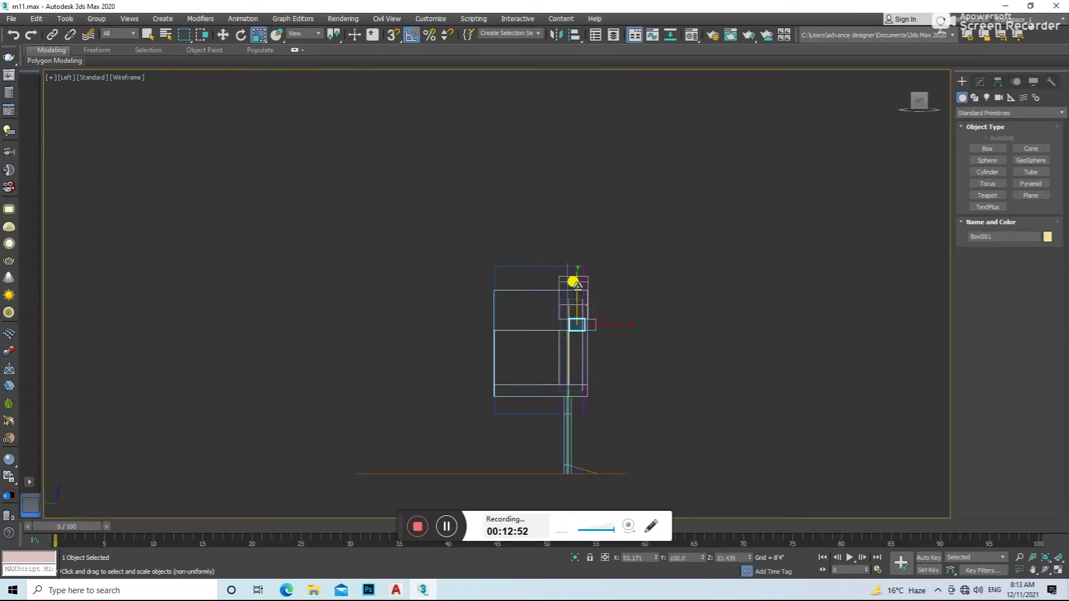
{"action": "key", "text": "w"}
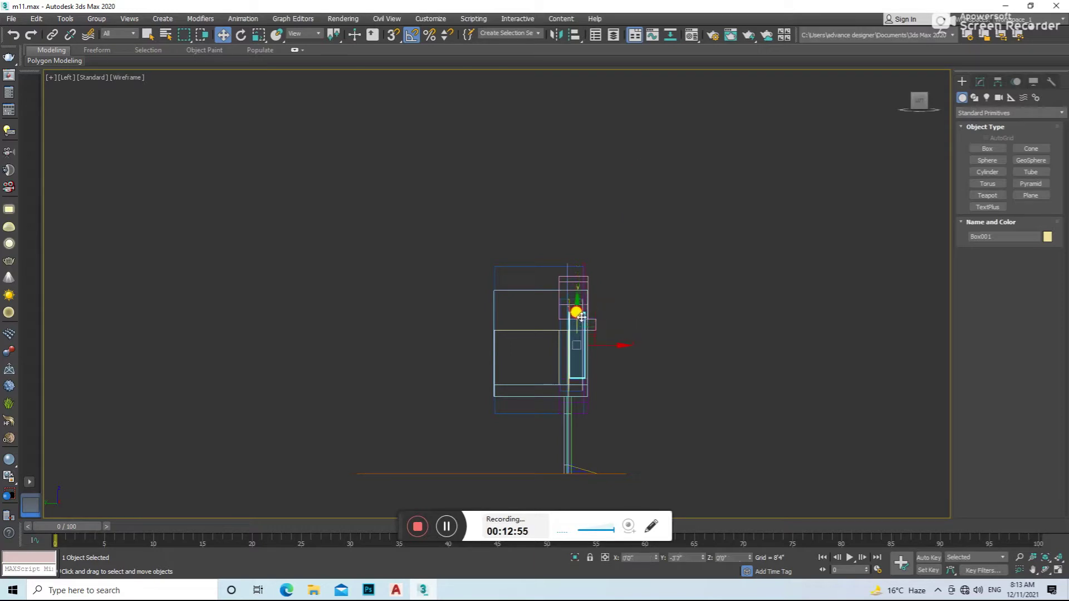
{"action": "key", "text": "r"}
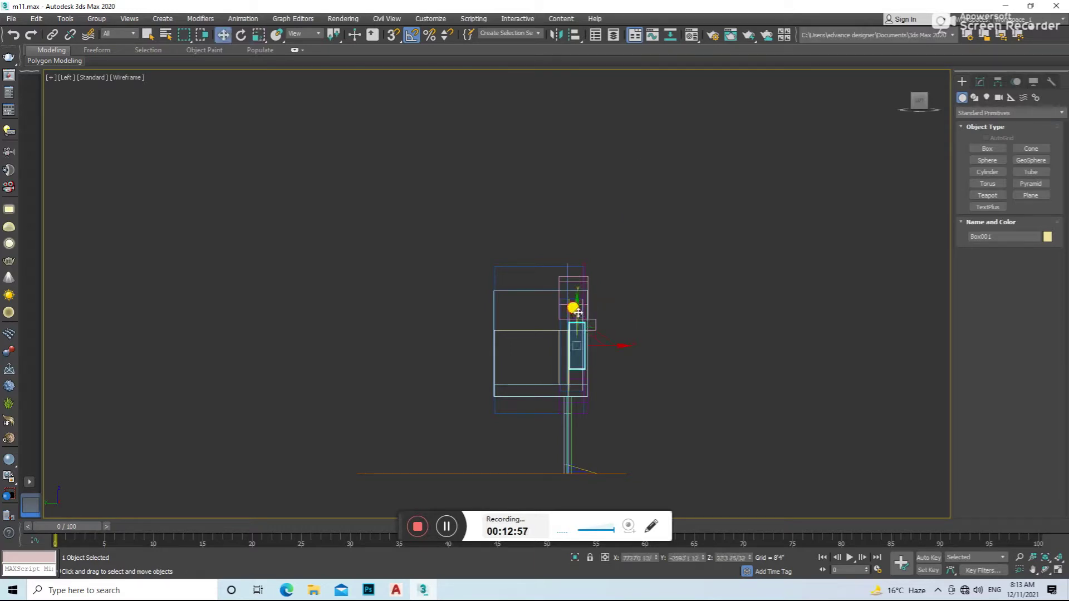
{"action": "middle_click_drag", "start_coordinate": [645, 345], "coordinate": [534, 334], "text": "alt"}
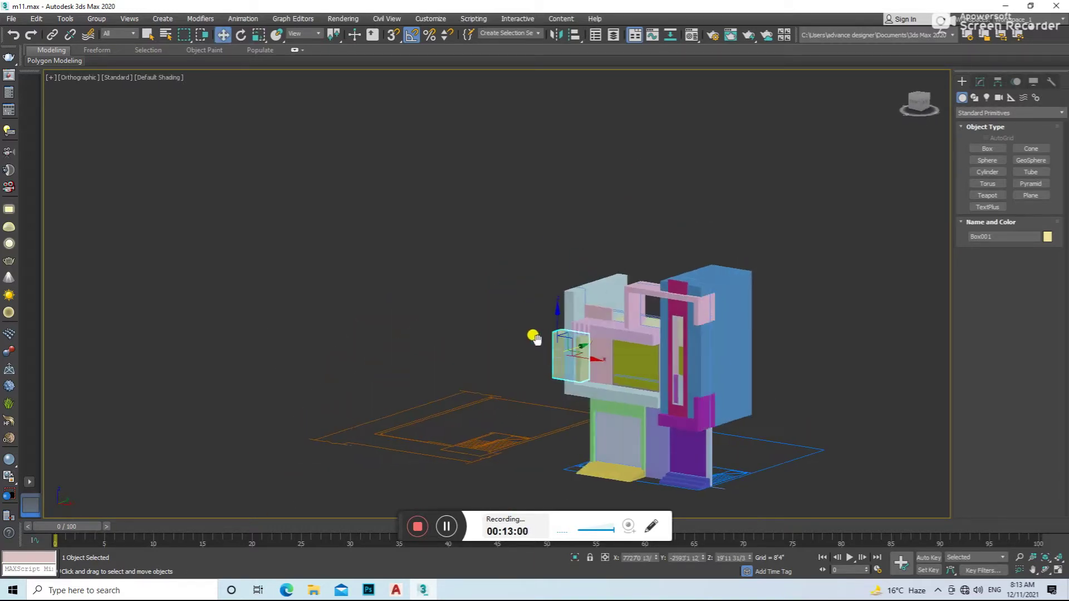
- Shift-drag the small box to make a spare copy beside it
{"action": "scroll", "coordinate": [621, 389], "scroll_direction": "up", "scroll_amount": 4}
{"action": "left_click", "coordinate": [610, 392]}
{"action": "middle_click_drag", "start_coordinate": [554, 371], "coordinate": [645, 358], "text": "alt"}
{"action": "left_click", "coordinate": [648, 362]}
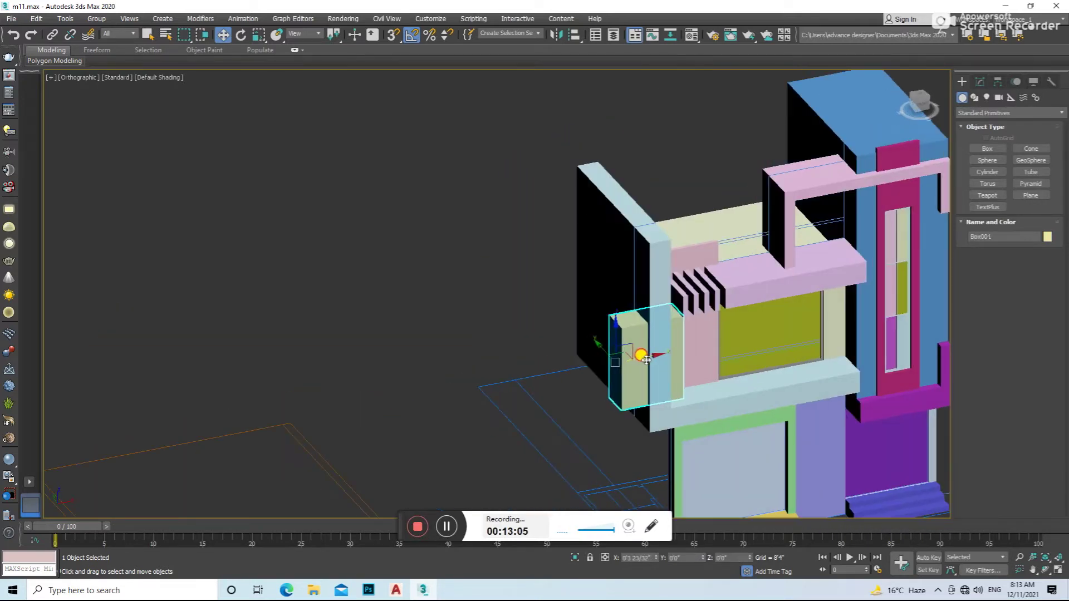
{"action": "left_click_drag", "start_coordinate": [641, 359], "coordinate": [504, 383], "text": "shift"}
{"action": "left_click", "coordinate": [534, 341]}
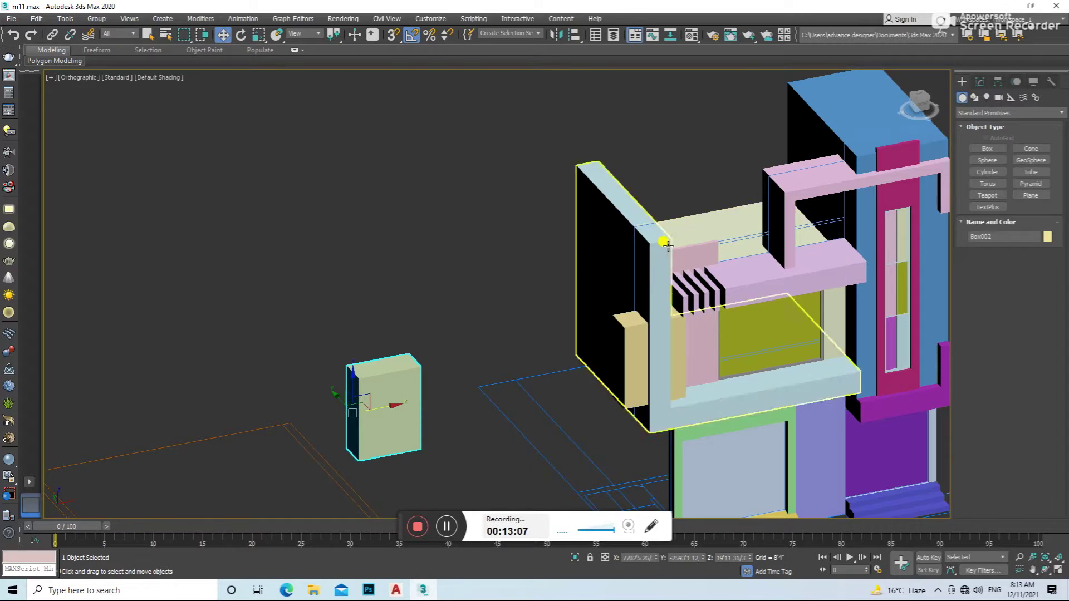
- Boolean-subtract the box from balcony wall Line004 to cut the opening
{"action": "left_click", "coordinate": [663, 241]}
{"action": "left_click", "coordinate": [966, 111]}
{"action": "left_click", "coordinate": [969, 136]}
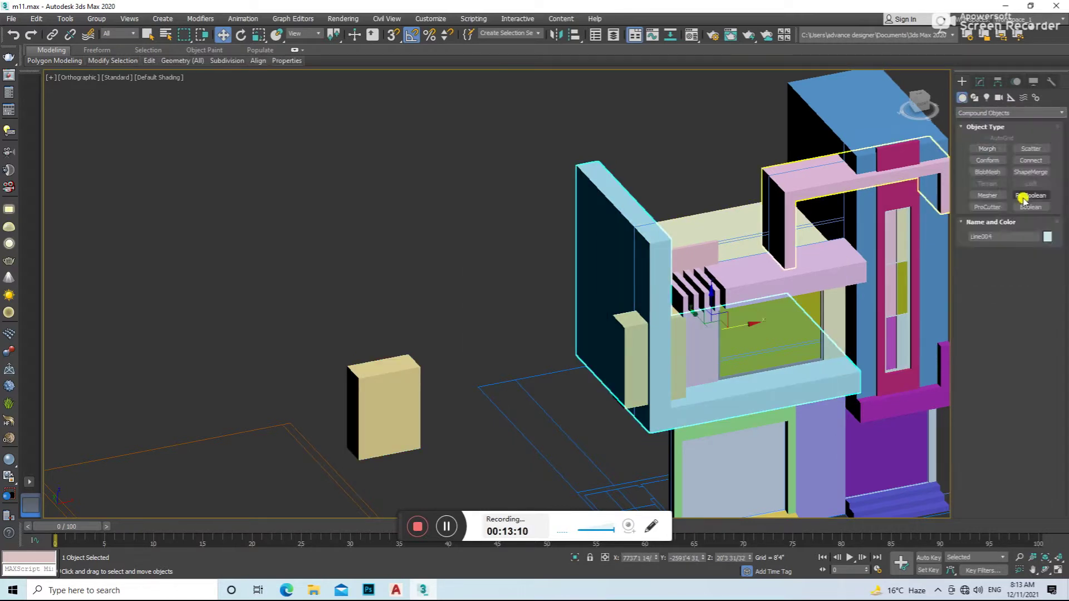
{"action": "left_click", "coordinate": [1030, 206]}
{"action": "left_click", "coordinate": [1002, 267]}
- Scale the spare box copy Box002 into a thin slab
{"action": "key", "text": "w"}
{"action": "middle_click_drag", "start_coordinate": [811, 353], "coordinate": [673, 382], "text": "alt"}
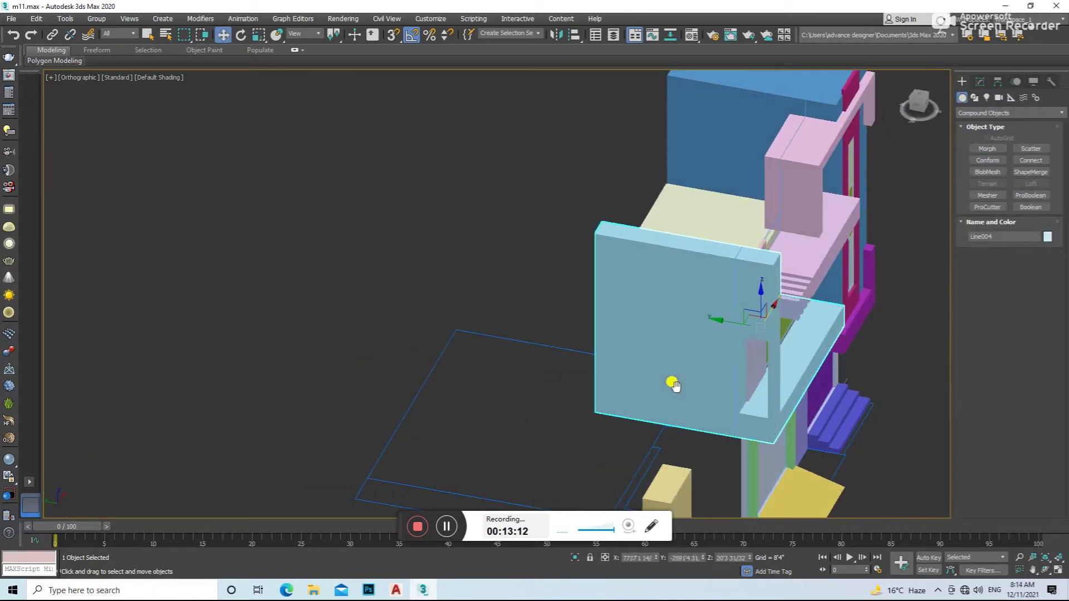
{"action": "left_click", "coordinate": [610, 433]}
{"action": "key", "text": "r"}
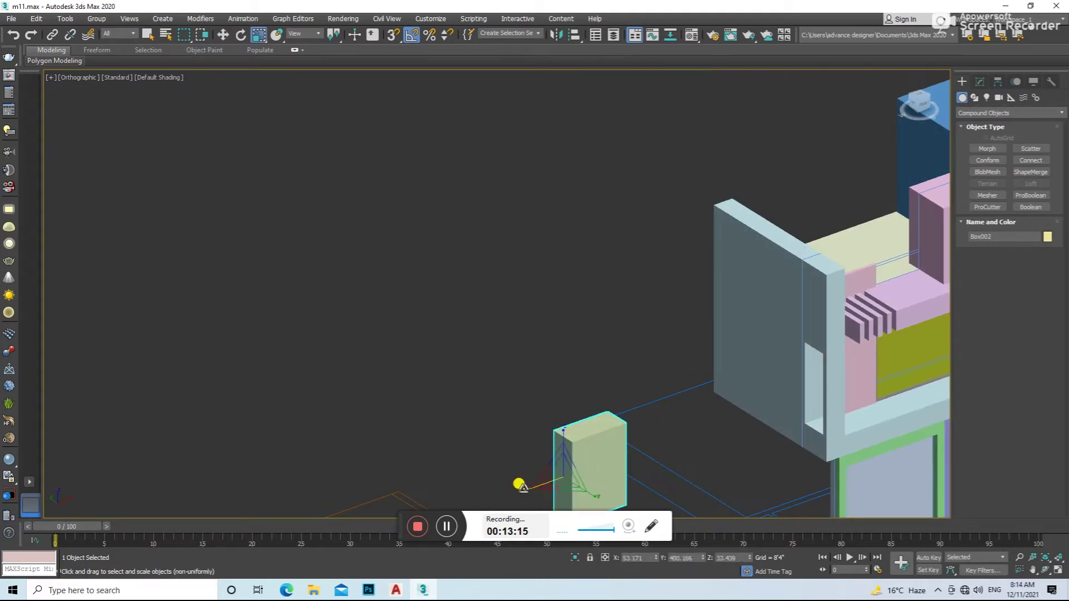
{"action": "left_click_drag", "start_coordinate": [519, 485], "coordinate": [560, 488]}
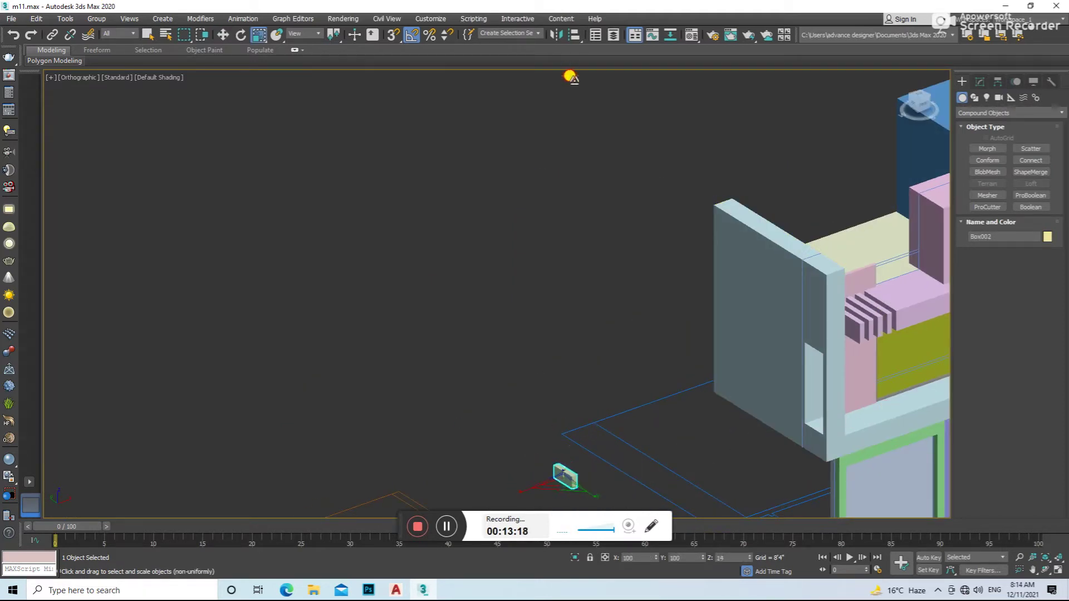
{"action": "scroll", "coordinate": [555, 438], "scroll_direction": "up", "scroll_amount": 3}
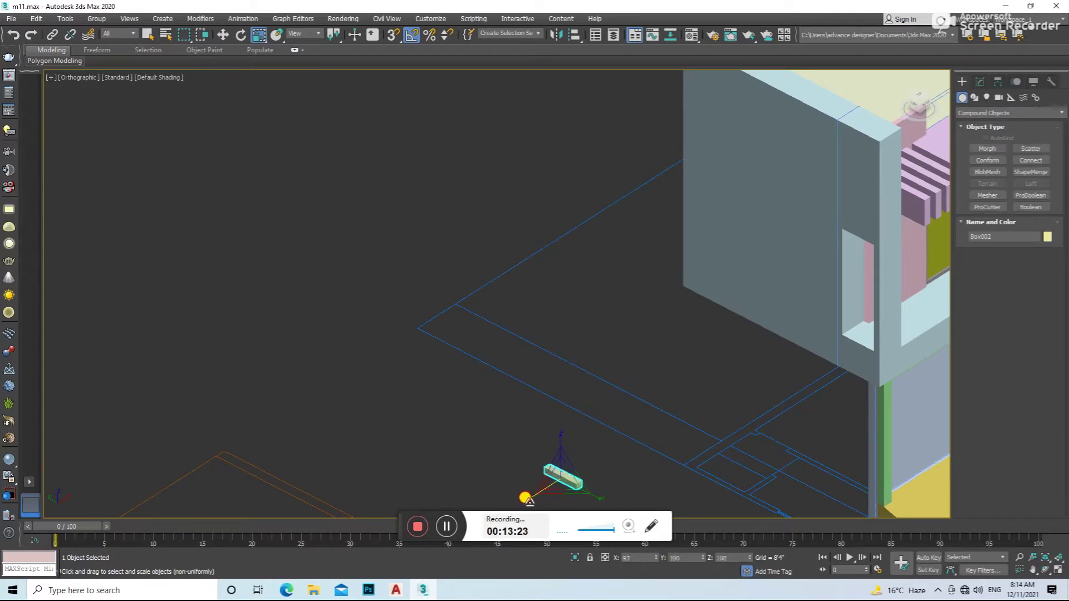
- Move the slat box into the wall panel's window opening
{"action": "middle_click_drag", "start_coordinate": [600, 496], "coordinate": [568, 454], "text": "alt"}
{"action": "key", "text": "w"}
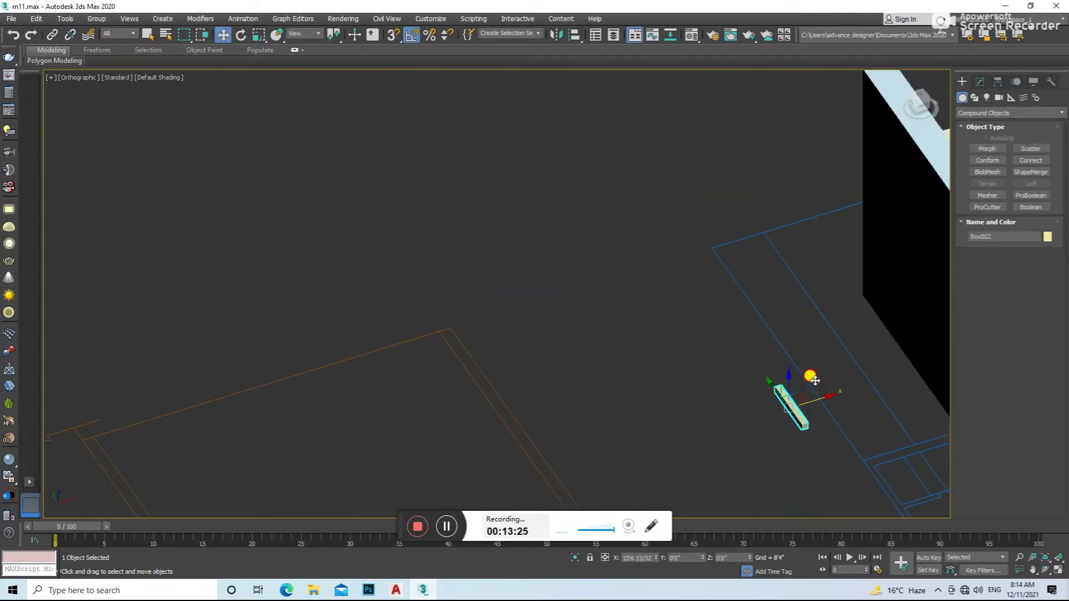
{"action": "middle_click_drag", "start_coordinate": [640, 439], "coordinate": [529, 412], "text": "alt"}
{"action": "scroll", "coordinate": [497, 414], "scroll_direction": "up", "scroll_amount": 3}
{"action": "left_click_drag", "start_coordinate": [497, 415], "coordinate": [676, 355]}
{"action": "middle_click_drag", "start_coordinate": [677, 355], "coordinate": [869, 257], "text": "alt"}
- In the side view, scale the slat thinner and place it at the top of the opening
{"action": "left_click", "coordinate": [919, 97]}
{"action": "key", "text": "z"}
{"action": "scroll", "coordinate": [617, 306], "scroll_direction": "down", "scroll_amount": 2}
{"action": "key", "text": "r"}
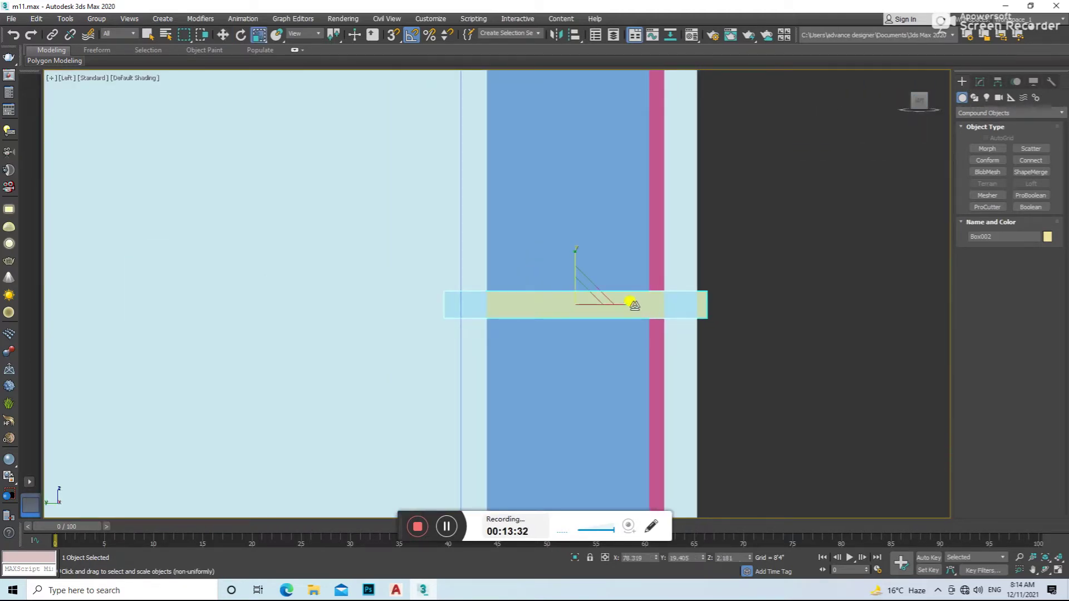
{"action": "scroll", "coordinate": [621, 306], "scroll_direction": "down", "scroll_amount": 2}
{"action": "mouse_move", "coordinate": [582, 334]}
{"action": "left_mouse_down"}
{"action": "mouse_move", "coordinate": [588, 212]}
{"action": "mouse_move", "coordinate": [604, 217]}
{"action": "left_mouse_up"}
{"action": "mouse_move", "coordinate": [604, 217]}
{"action": "middle_mouse_down", "text": "alt"}
{"action": "mouse_move", "coordinate": [569, 270]}
{"action": "mouse_move", "coordinate": [814, 122]}
{"action": "middle_mouse_up", "text": "alt"}
- Raise the slat slightly and Shift-drag a copy of it downward
{"action": "key", "text": "l"}
{"action": "scroll", "coordinate": [565, 273], "scroll_direction": "down", "scroll_amount": 1}
{"action": "key", "text": "w"}
{"action": "left_click_drag", "start_coordinate": [541, 241], "coordinate": [553, 203]}
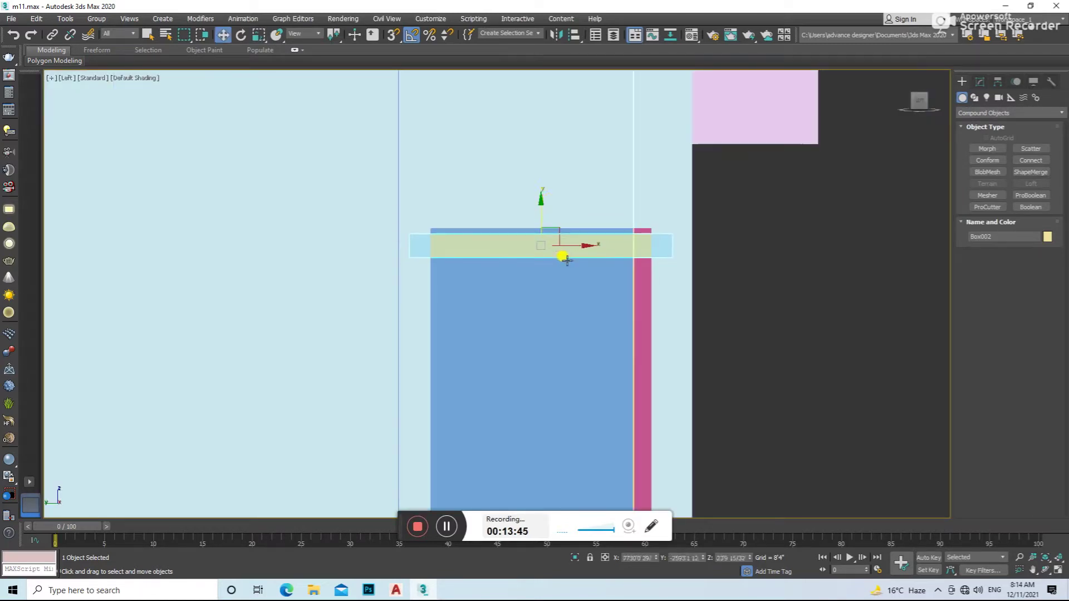
{"action": "left_click_drag", "start_coordinate": [543, 215], "coordinate": [544, 248]}
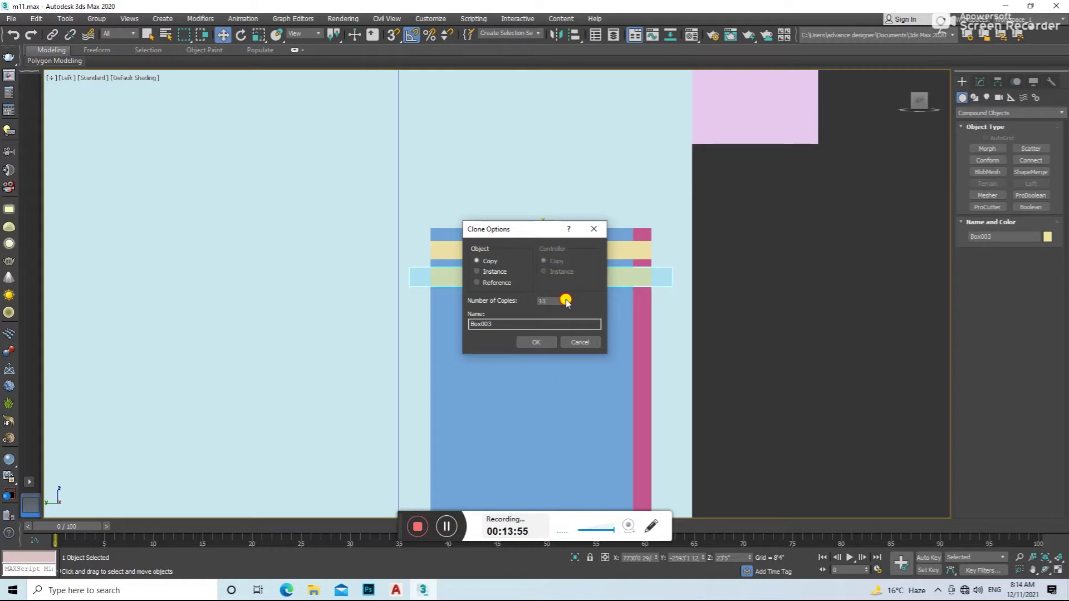
- Confirm the stacked slat copies, then Shift-copy nine selected slats further down
{"action": "left_click", "coordinate": [537, 343]}
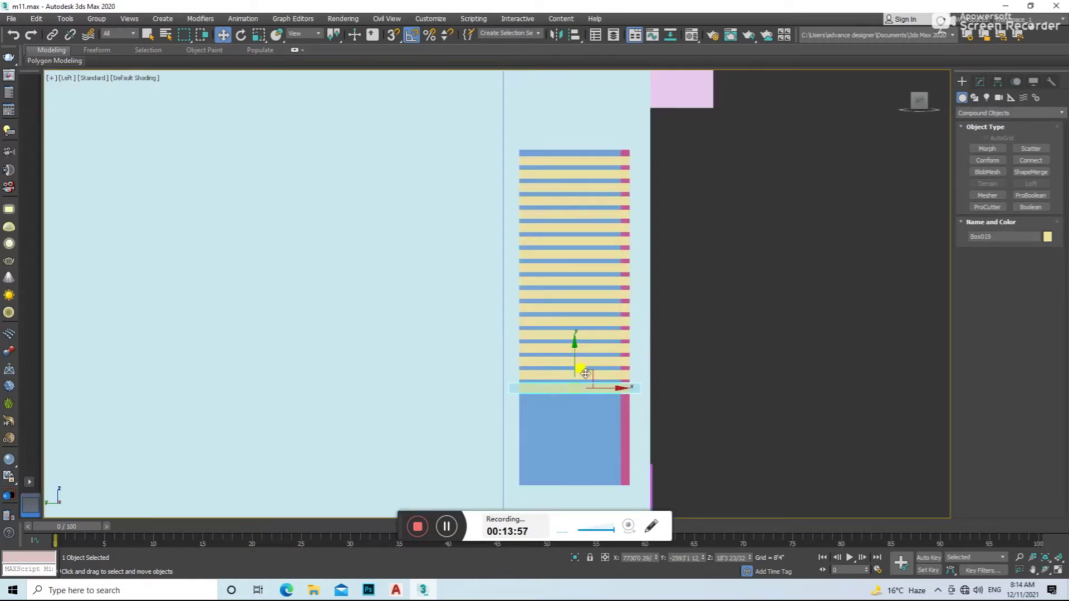
{"action": "left_click", "coordinate": [581, 375], "text": "ctrl"}
{"action": "left_click", "coordinate": [587, 348], "text": "ctrl"}
{"action": "left_click", "coordinate": [589, 335], "text": "ctrl"}
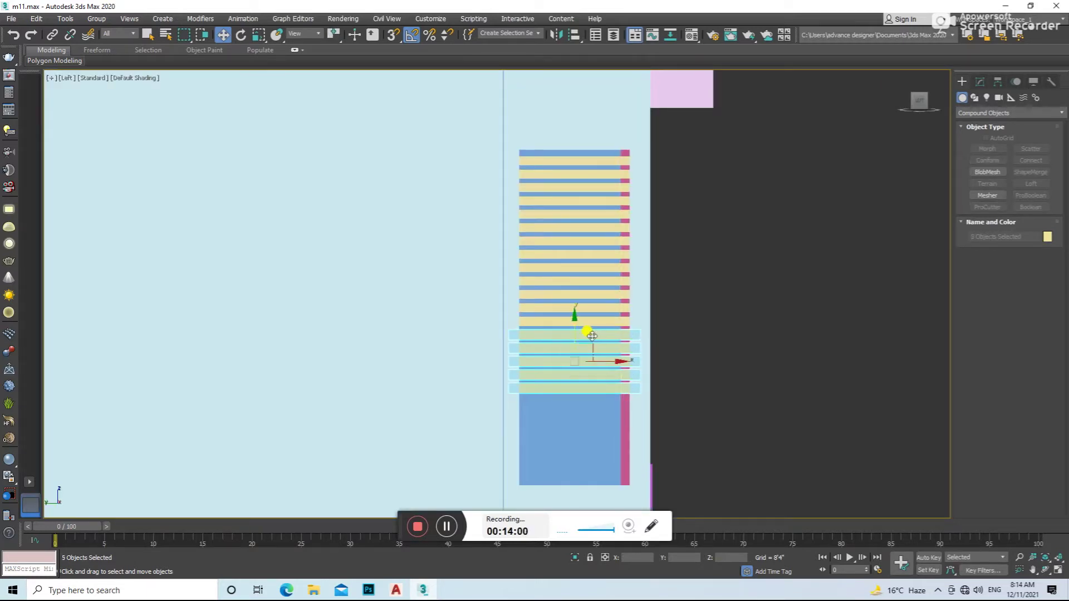
{"action": "left_click", "coordinate": [593, 309], "text": "ctrl"}
{"action": "left_click", "coordinate": [591, 295], "text": "ctrl"}
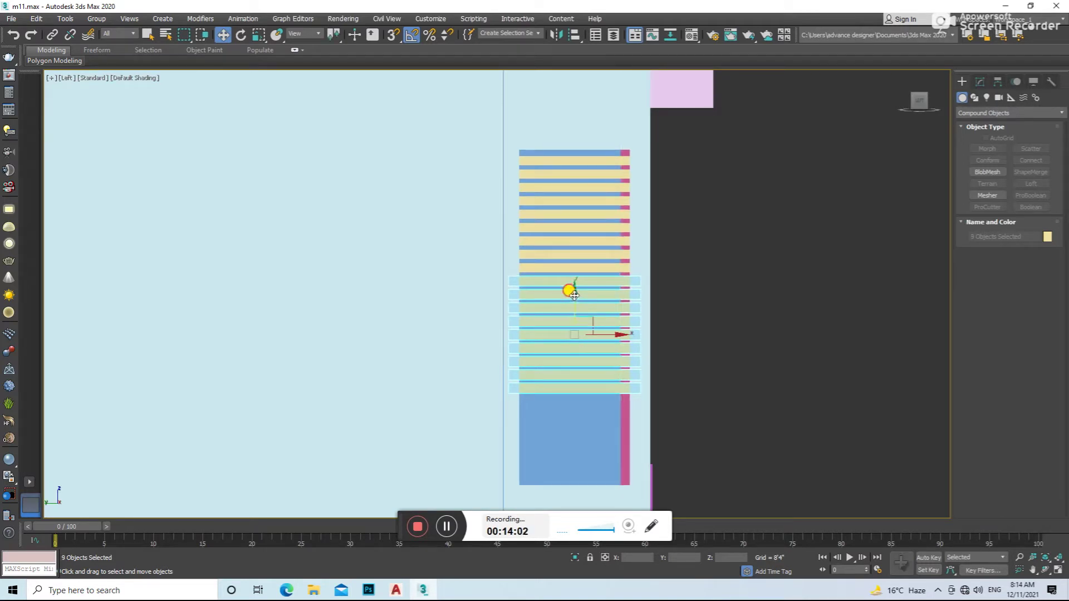
{"action": "left_click_drag", "start_coordinate": [574, 295], "coordinate": [577, 415], "text": "shift"}
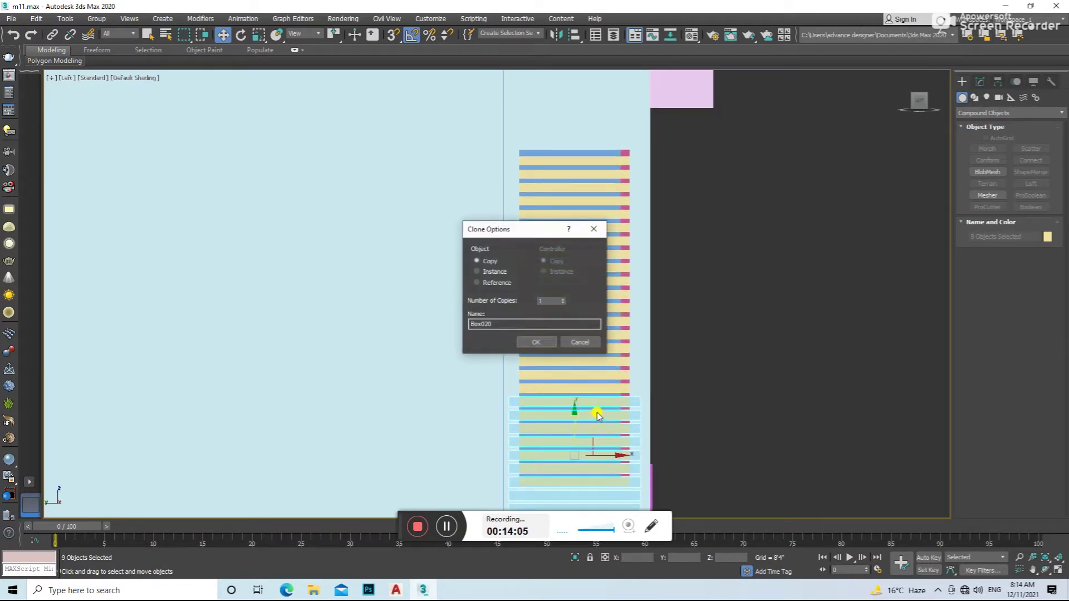
{"action": "left_click", "coordinate": [536, 342]}
- Isolate the slats, delete the two extra bottom ones, and restore the full scene
{"action": "mouse_move", "coordinate": [603, 390]}
{"action": "middle_mouse_down", "text": "alt"}
{"action": "mouse_move", "coordinate": [649, 420]}
{"action": "mouse_move", "coordinate": [596, 437]}
{"action": "middle_mouse_up", "text": "alt"}
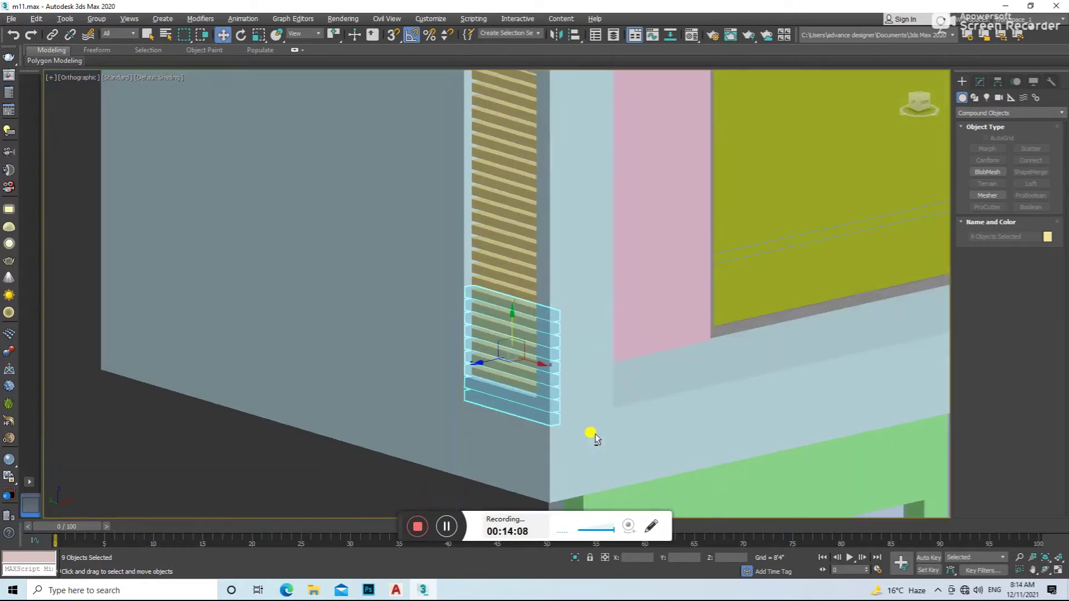
{"action": "key", "text": "alt+q"}
{"action": "left_click", "coordinate": [673, 442]}
{"action": "left_click_drag", "start_coordinate": [673, 441], "coordinate": [633, 458]}
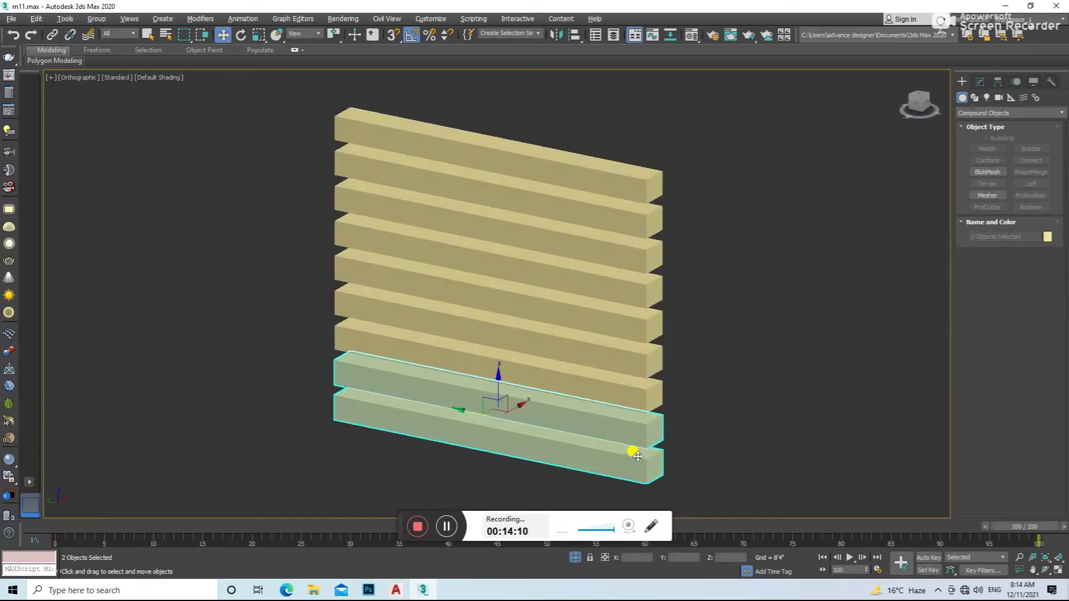
{"action": "key", "text": "Delete"}
{"action": "left_click", "coordinate": [592, 559]}
{"action": "middle_click_drag", "start_coordinate": [604, 420], "coordinate": [711, 349], "text": "alt"}
- Select the upper half of the slat stack in the side view
{"action": "left_click", "coordinate": [754, 279]}
{"action": "middle_click_drag", "start_coordinate": [753, 277], "coordinate": [785, 273], "text": "alt"}
{"action": "left_click", "coordinate": [921, 106]}
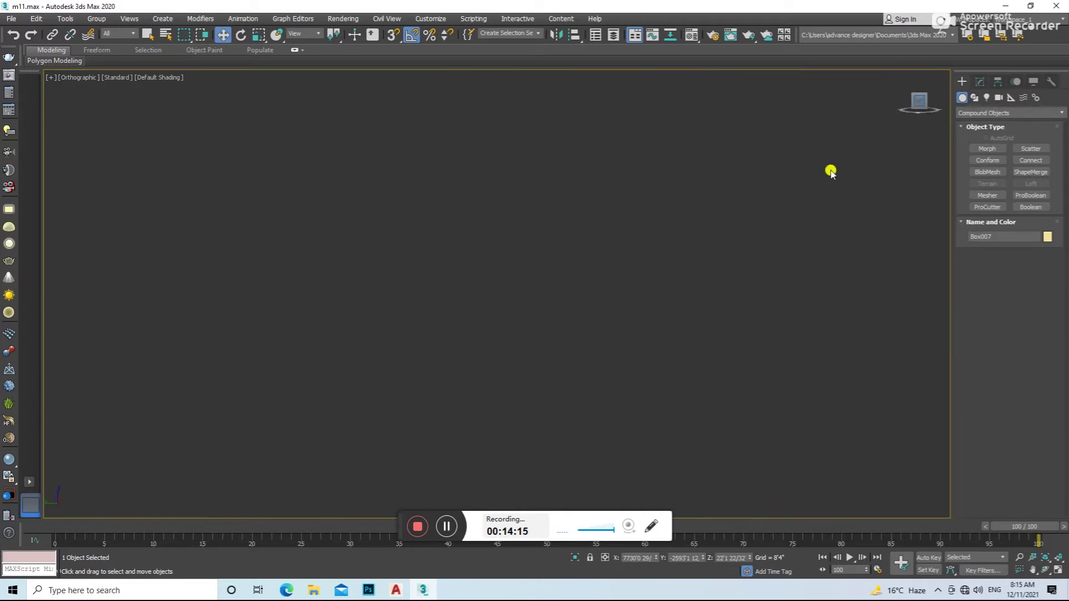
{"action": "scroll", "coordinate": [592, 262], "scroll_direction": "down", "scroll_amount": 5}
{"action": "left_click", "coordinate": [719, 220]}
{"action": "left_click", "coordinate": [707, 232], "text": "ctrl"}
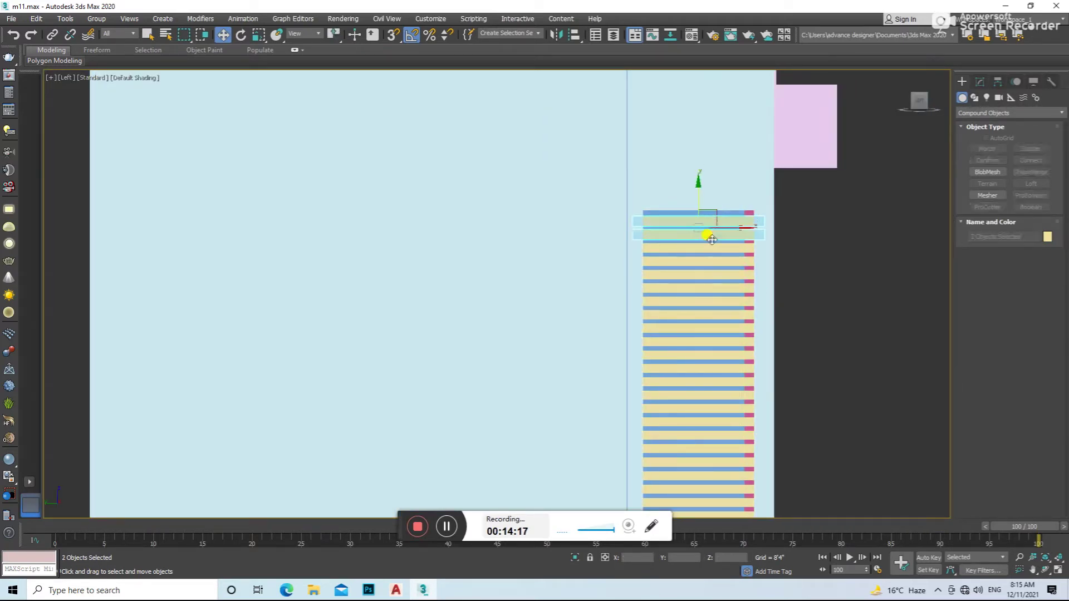
{"action": "left_click", "coordinate": [700, 260], "text": "ctrl"}
{"action": "left_click", "coordinate": [704, 275], "text": "ctrl"}
{"action": "left_click", "coordinate": [696, 288], "text": "ctrl"}
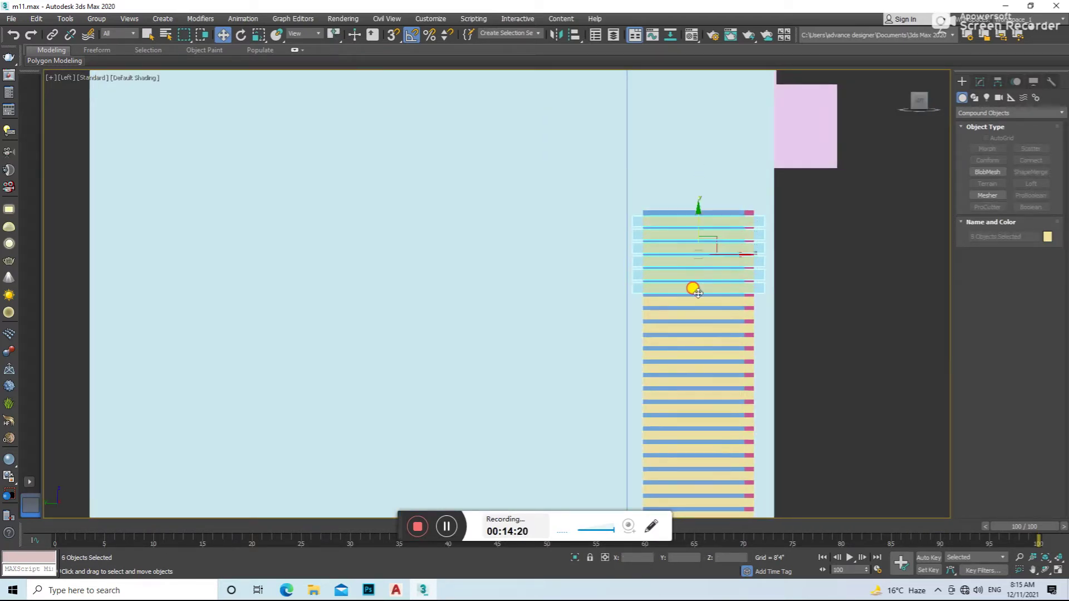
{"action": "left_click", "coordinate": [688, 315], "text": "ctrl"}
{"action": "left_click", "coordinate": [685, 327], "text": "ctrl"}
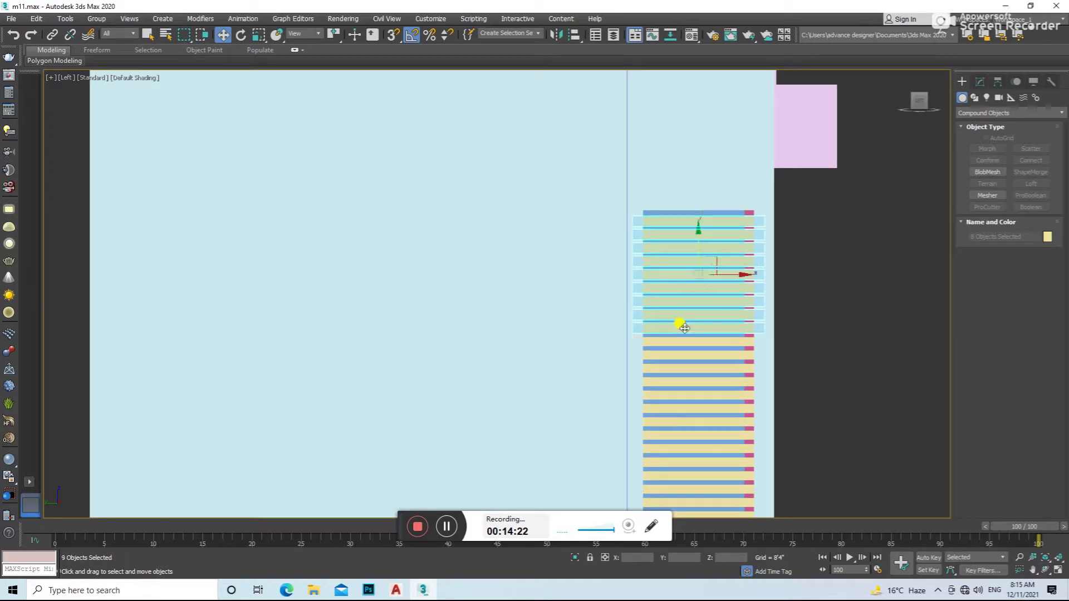
{"action": "middle_click_drag", "start_coordinate": [686, 334], "coordinate": [657, 269]}
{"action": "left_click", "coordinate": [666, 275], "text": "ctrl"}
{"action": "left_click", "coordinate": [660, 302], "text": "ctrl"}
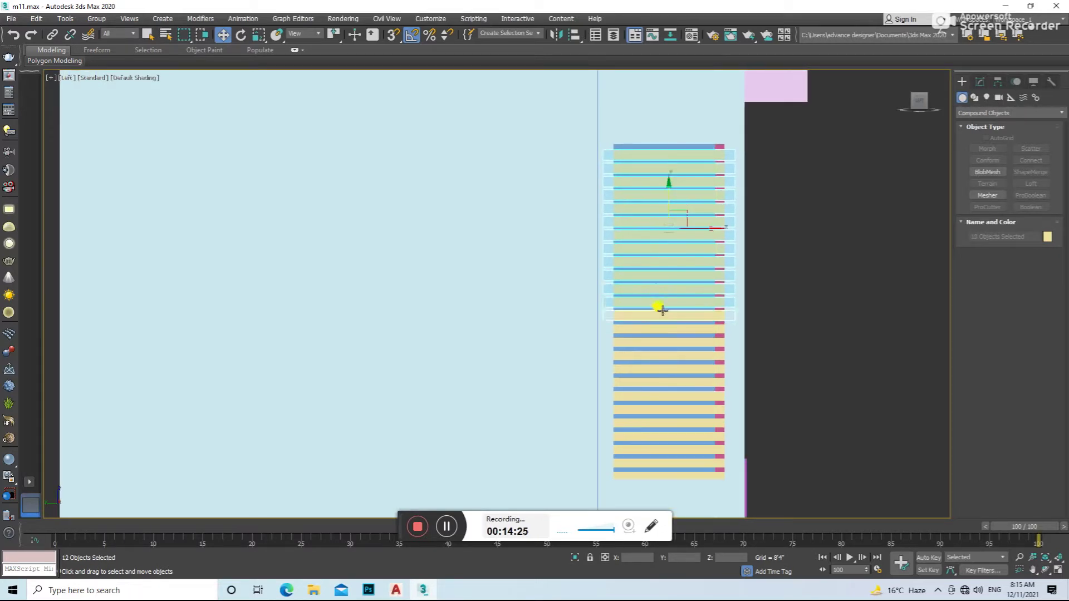
- Add the lower slats, nudge the whole stack up slightly, and group them
{"action": "left_click", "coordinate": [657, 329], "text": "ctrl"}
{"action": "left_click", "coordinate": [653, 342], "text": "ctrl"}
{"action": "left_click", "coordinate": [649, 368], "text": "ctrl"}
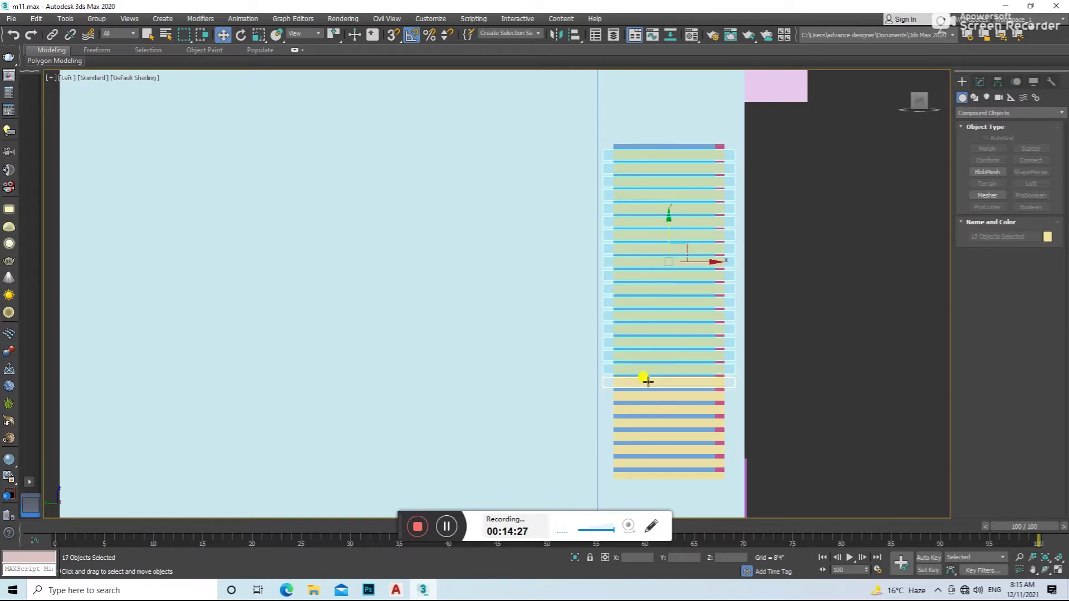
{"action": "left_click", "coordinate": [646, 408], "text": "ctrl"}
{"action": "left_click", "coordinate": [645, 421], "text": "ctrl"}
{"action": "left_click", "coordinate": [650, 448], "text": "ctrl"}
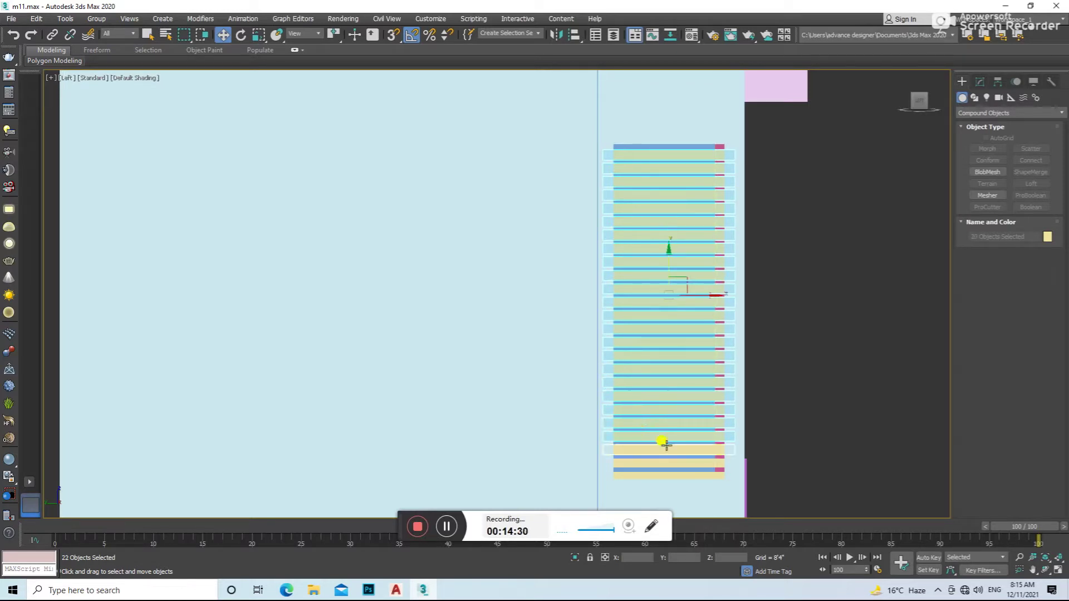
{"action": "left_click", "coordinate": [655, 461], "text": "ctrl"}
{"action": "left_click", "coordinate": [649, 474], "text": "ctrl"}
{"action": "left_click_drag", "start_coordinate": [677, 321], "coordinate": [674, 276]}
{"action": "left_click", "coordinate": [96, 18]}
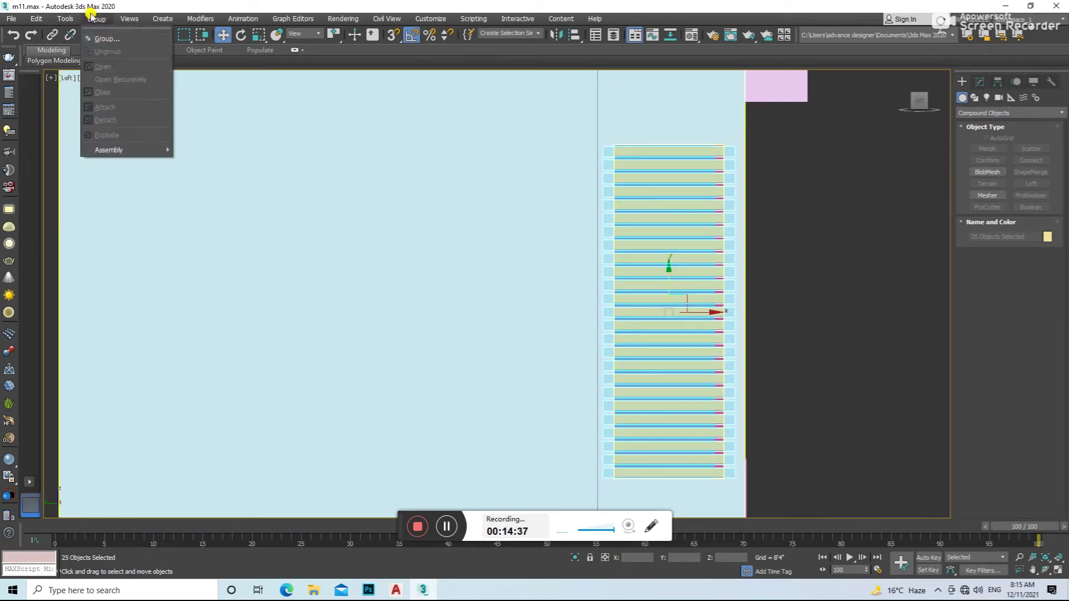
{"action": "left_click", "coordinate": [105, 38]}
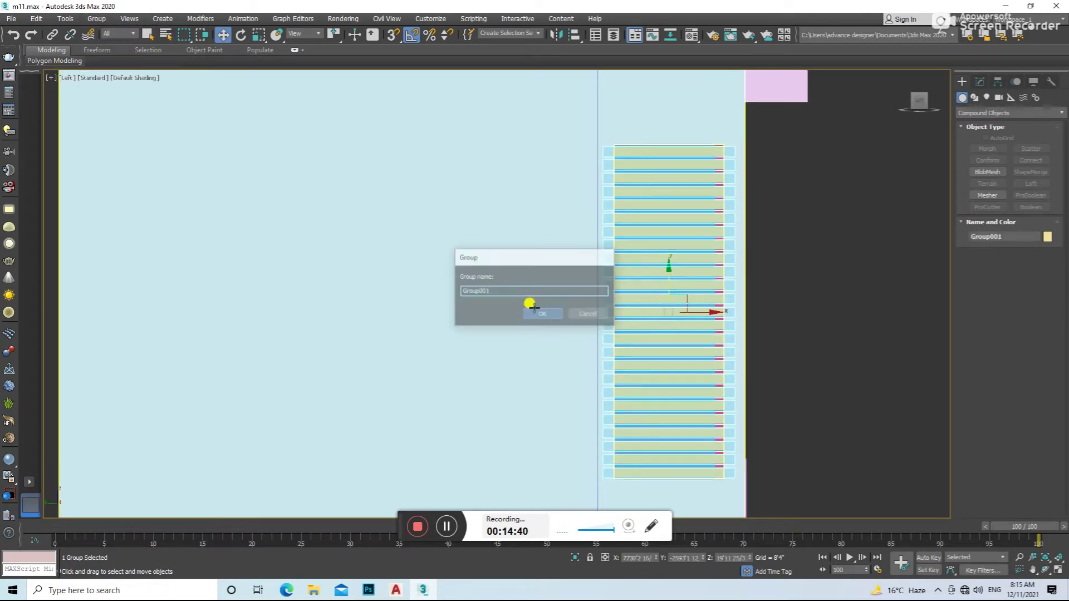
- Name the group Group001 and show the whole building in a wireframe Front view
{"action": "left_click", "coordinate": [535, 310]}
{"action": "scroll", "coordinate": [625, 282], "scroll_direction": "down", "scroll_amount": 5}
{"action": "middle_click_drag", "start_coordinate": [626, 281], "coordinate": [574, 282], "text": "alt"}
{"action": "left_click", "coordinate": [605, 342]}
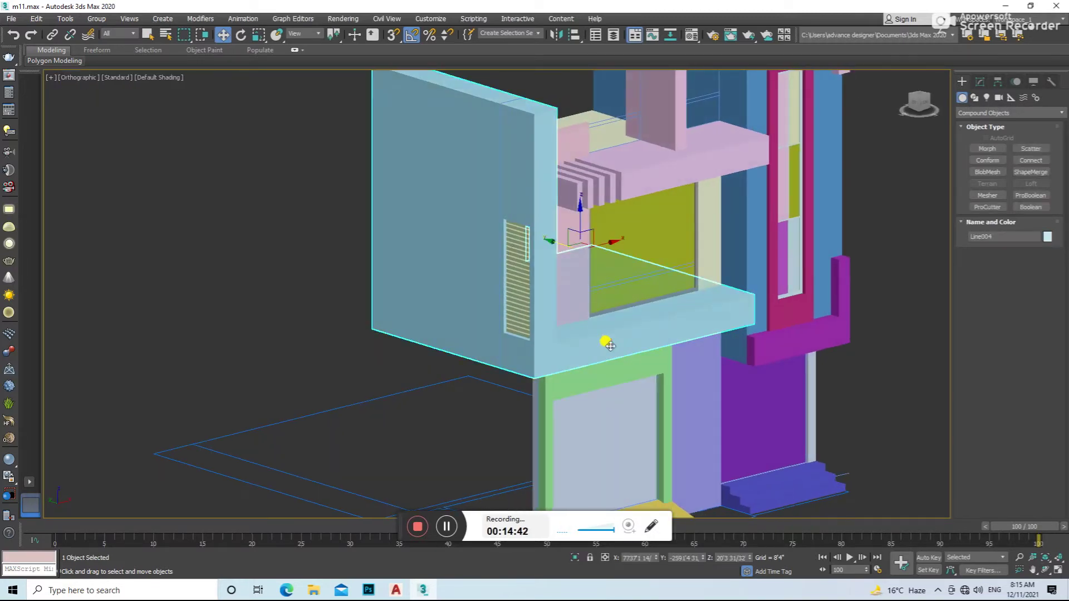
{"action": "middle_click_drag", "start_coordinate": [607, 343], "coordinate": [635, 336], "text": "alt"}
{"action": "key", "text": "f"}
{"action": "left_click", "coordinate": [554, 354]}
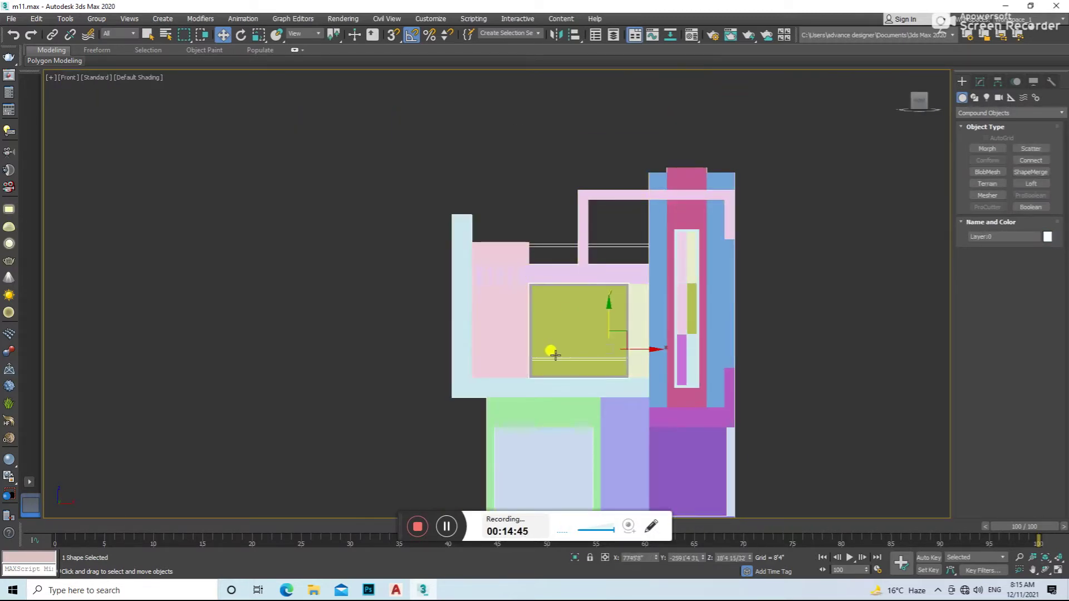
{"action": "key", "text": "F3"}
{"action": "left_click", "coordinate": [777, 362]}
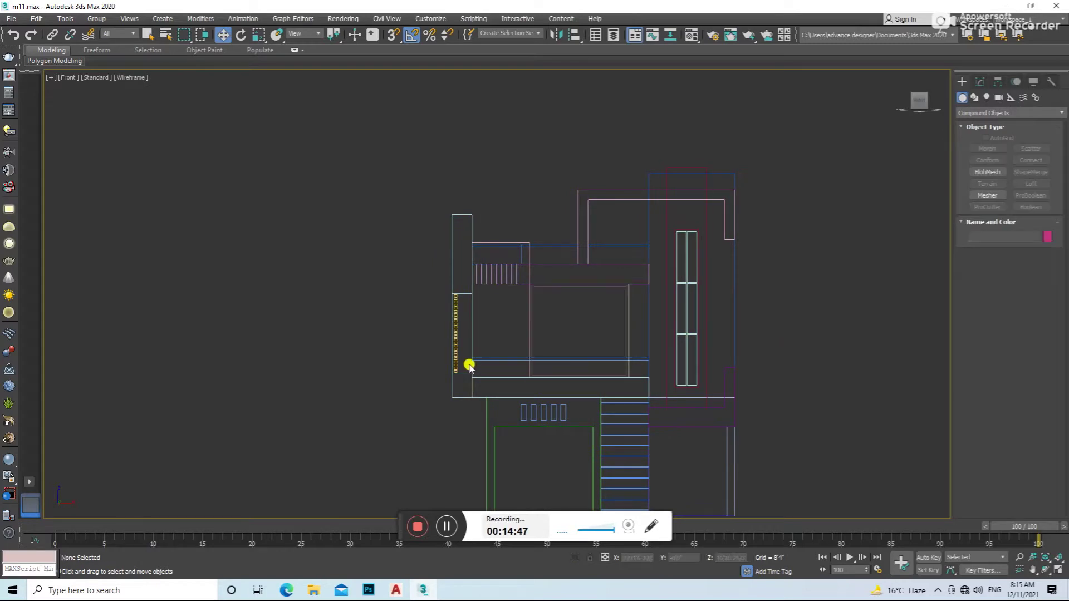
{"action": "key", "text": "z"}
- Draw a thin snapped rectangle along the first-floor balcony ledge
{"action": "left_click", "coordinate": [974, 98]}
{"action": "left_click", "coordinate": [1031, 157]}
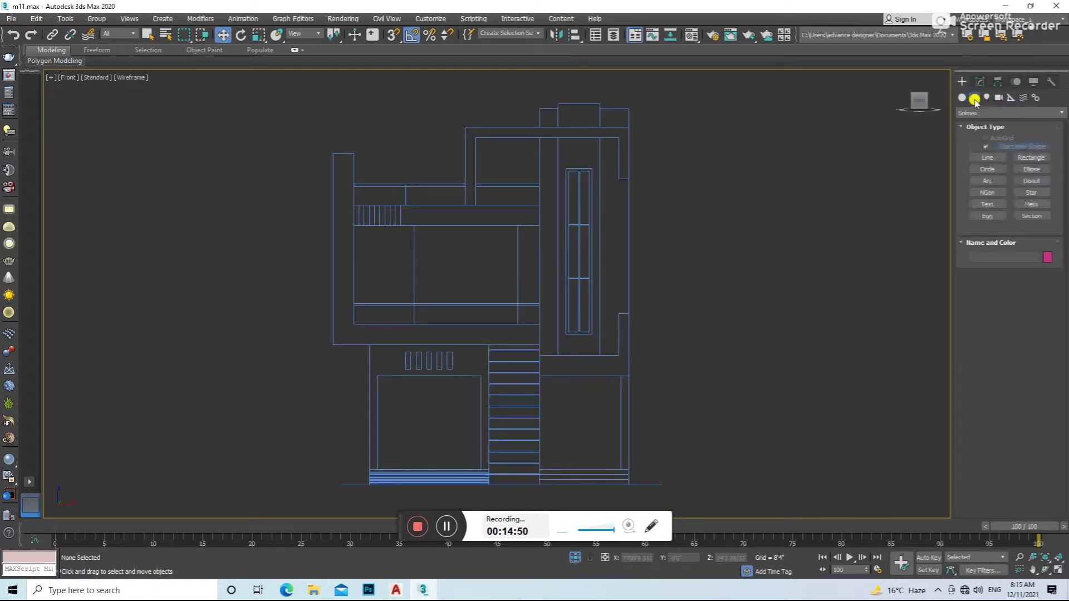
{"action": "key", "text": "s"}
{"action": "scroll", "coordinate": [341, 282], "scroll_direction": "up", "scroll_amount": 3}
{"action": "left_click_drag", "start_coordinate": [323, 285], "coordinate": [616, 290]}
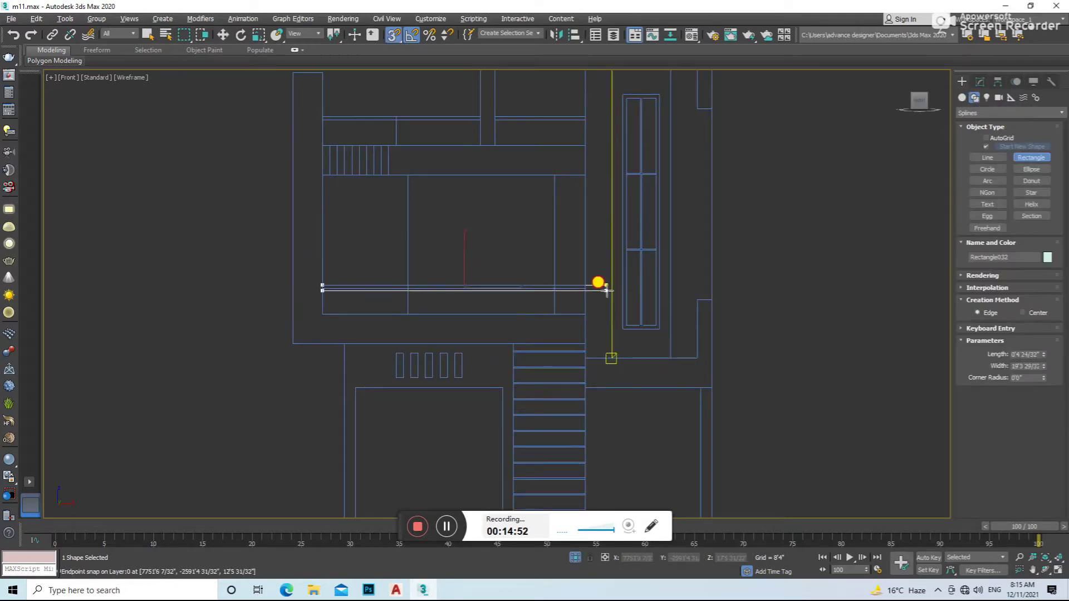
{"action": "right_click", "coordinate": [584, 300]}
{"action": "key", "text": "s"}
- Extrude the rectangle 3" and move the rail onto the ledge's front edge
{"action": "left_click", "coordinate": [979, 82]}
{"action": "left_click", "coordinate": [1005, 115]}
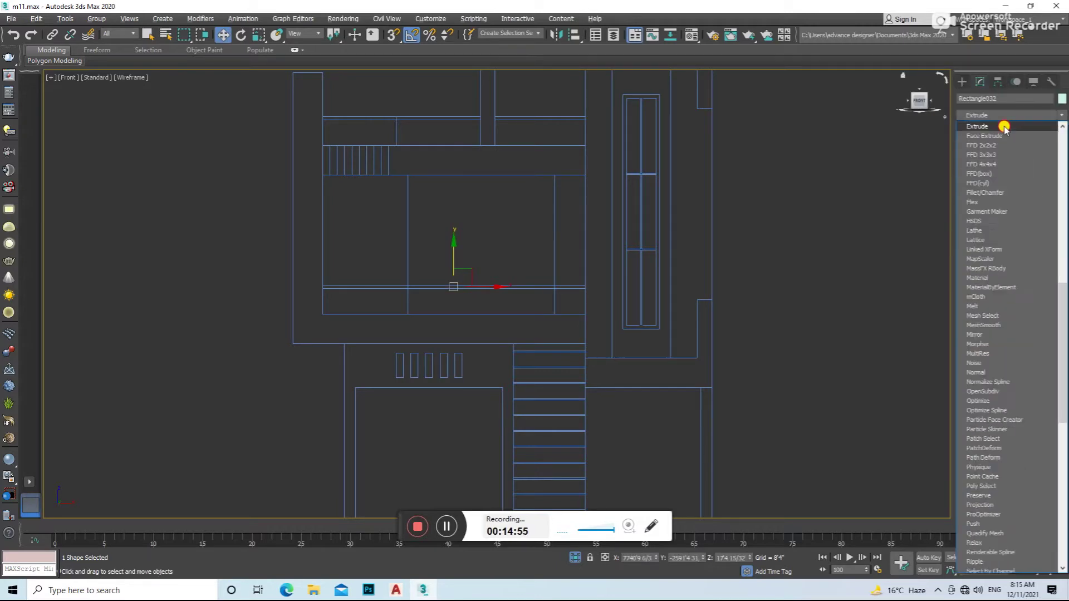
{"action": "middle_click_drag", "start_coordinate": [553, 279], "coordinate": [590, 262], "text": "alt"}
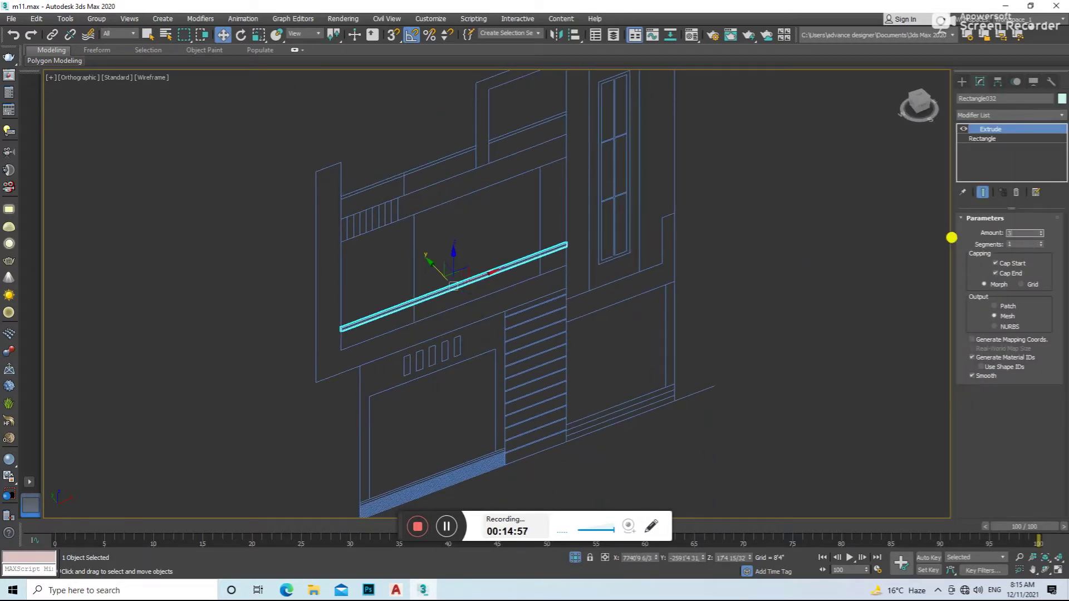
{"action": "middle_click_drag", "start_coordinate": [636, 320], "coordinate": [649, 293]}
{"action": "key", "text": "F3"}
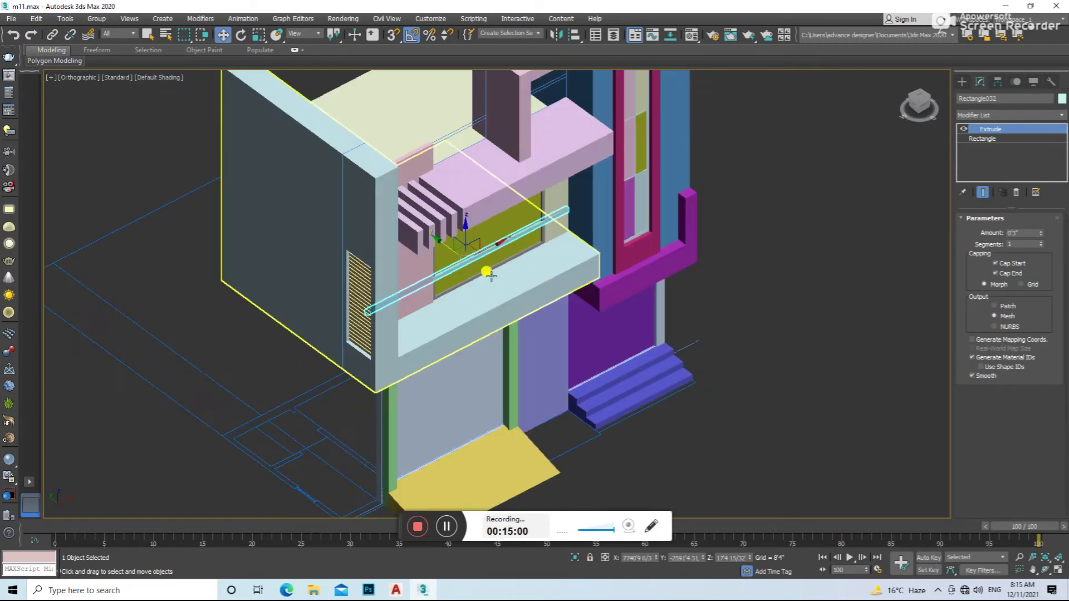
{"action": "scroll", "coordinate": [468, 256], "scroll_direction": "up", "scroll_amount": 4}
{"action": "left_click_drag", "start_coordinate": [432, 247], "coordinate": [577, 266]}
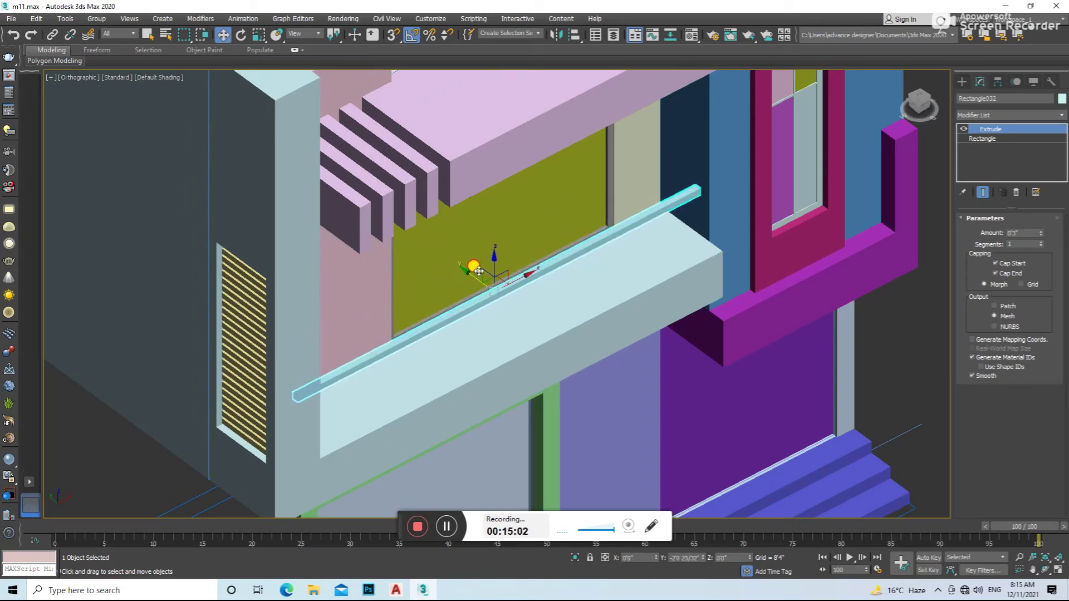
- Select the balcony slab in the Front view and bring up its right-click menu
{"action": "left_click", "coordinate": [578, 266]}
{"action": "key", "text": "f"}
{"action": "scroll", "coordinate": [579, 325], "scroll_direction": "down", "scroll_amount": 5}
{"action": "right_click", "coordinate": [579, 326]}
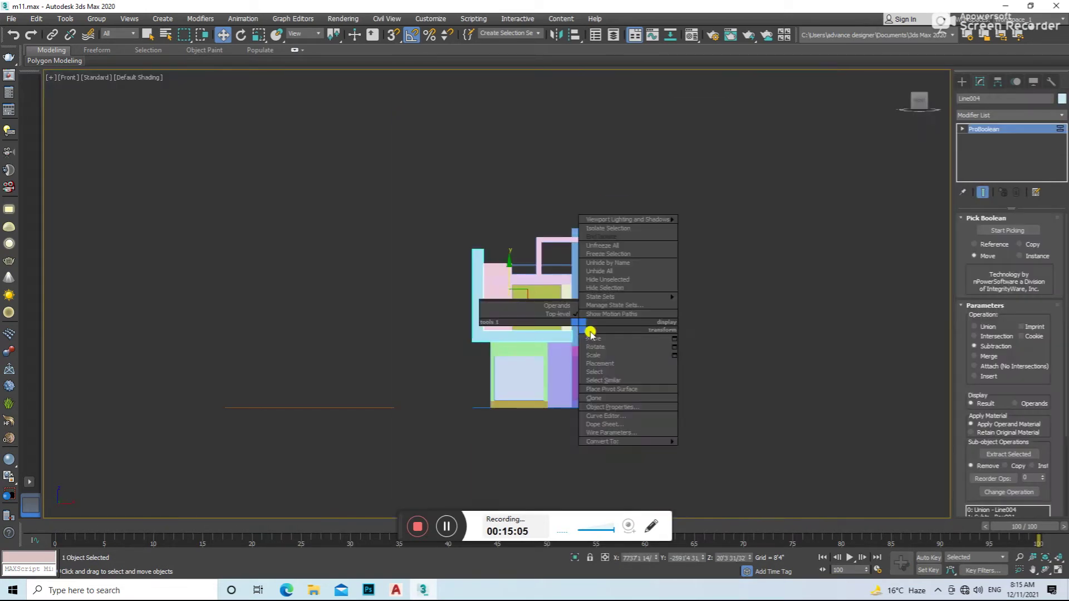
- Convert the slab to Editable Poly and move its end vertices to extend it right
{"action": "mouse_move", "coordinate": [603, 441]}
{"action": "left_click", "coordinate": [751, 455]}
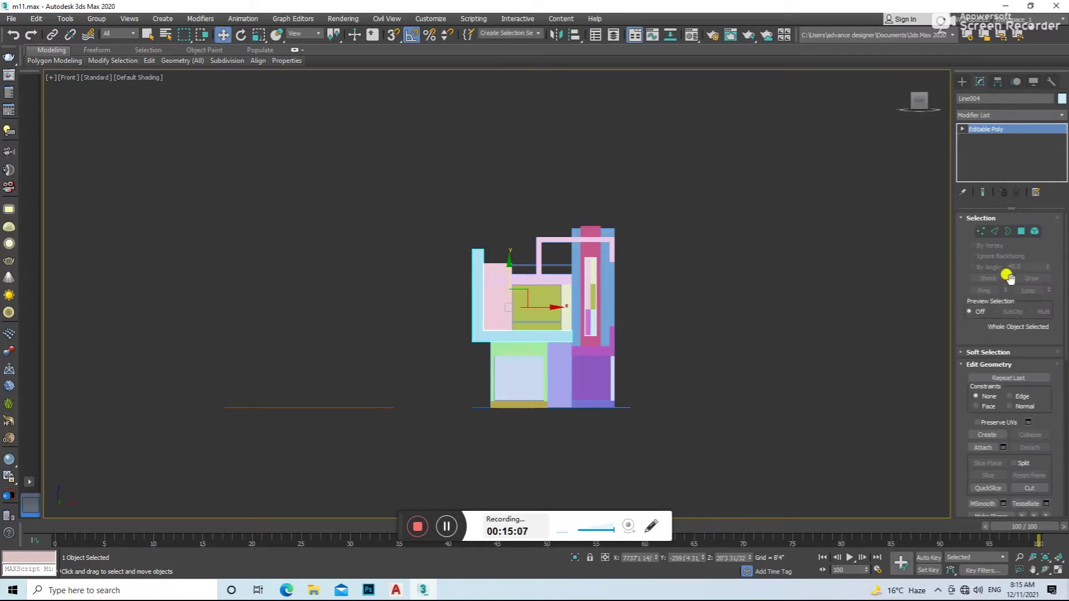
{"action": "left_click", "coordinate": [981, 231]}
{"action": "scroll", "coordinate": [616, 336], "scroll_direction": "up", "scroll_amount": 2}
{"action": "scroll", "coordinate": [615, 337], "scroll_direction": "up", "scroll_amount": 3}
{"action": "scroll", "coordinate": [432, 411], "scroll_direction": "up", "scroll_amount": 3}
{"action": "left_click_drag", "start_coordinate": [534, 327], "coordinate": [559, 328]}
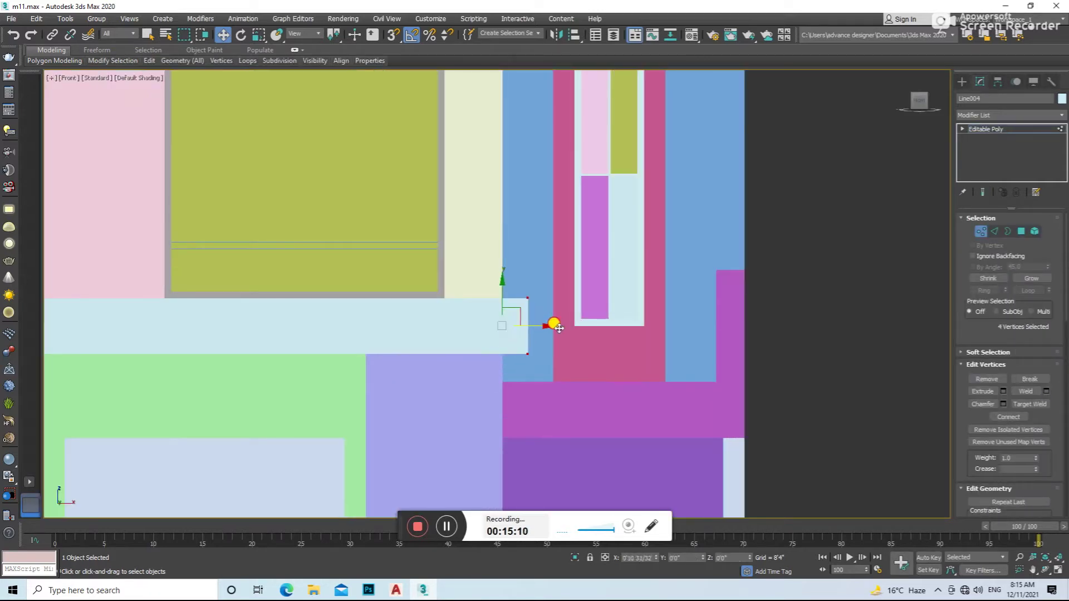
{"action": "scroll", "coordinate": [606, 270], "scroll_direction": "down", "scroll_amount": 5}
- Isolate the light-blue balcony slab in a wireframe Top view
{"action": "middle_click_drag", "start_coordinate": [605, 270], "coordinate": [708, 375], "text": "alt"}
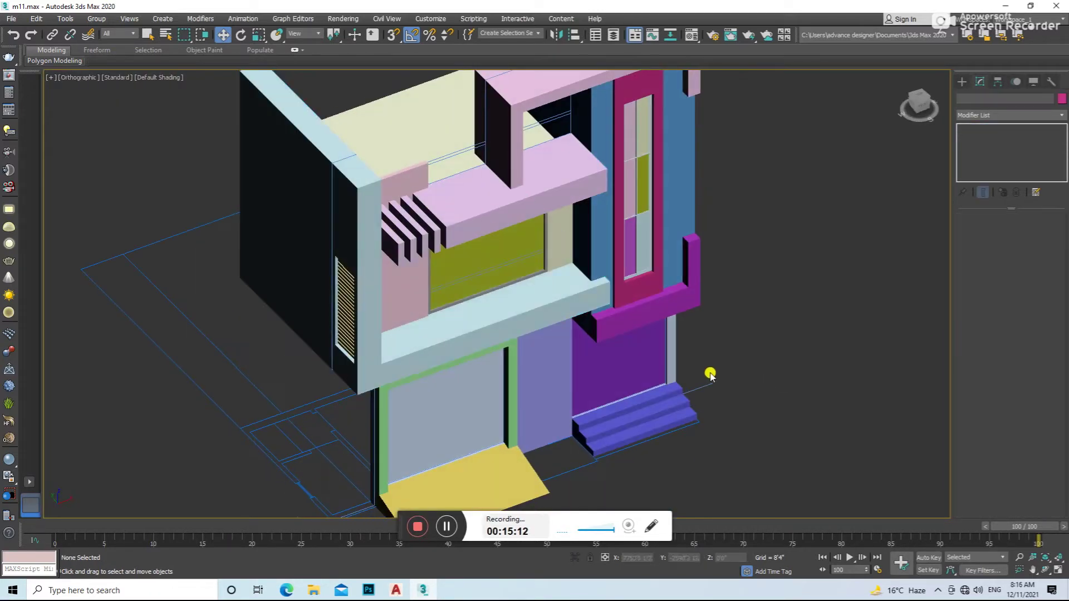
{"action": "left_click", "coordinate": [456, 330]}
{"action": "key", "text": "alt+q"}
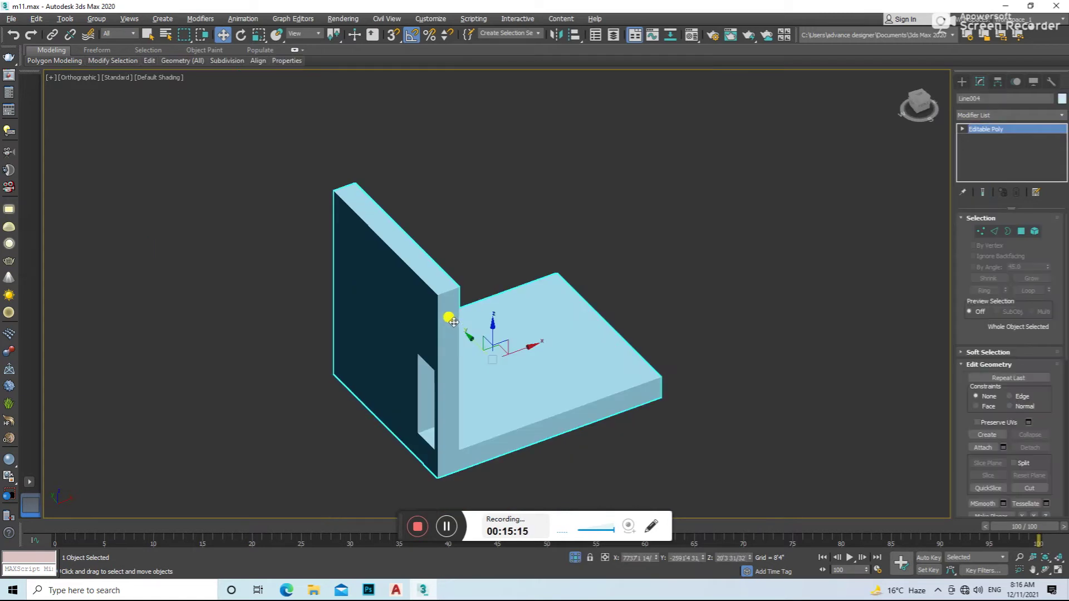
{"action": "key", "text": "t"}
{"action": "scroll", "coordinate": [399, 296], "scroll_direction": "down", "scroll_amount": 4}
{"action": "key", "text": "F3"}
{"action": "left_click", "coordinate": [688, 363]}
- Draw a snapped line along the balcony slab's edge
{"action": "left_click", "coordinate": [961, 83]}
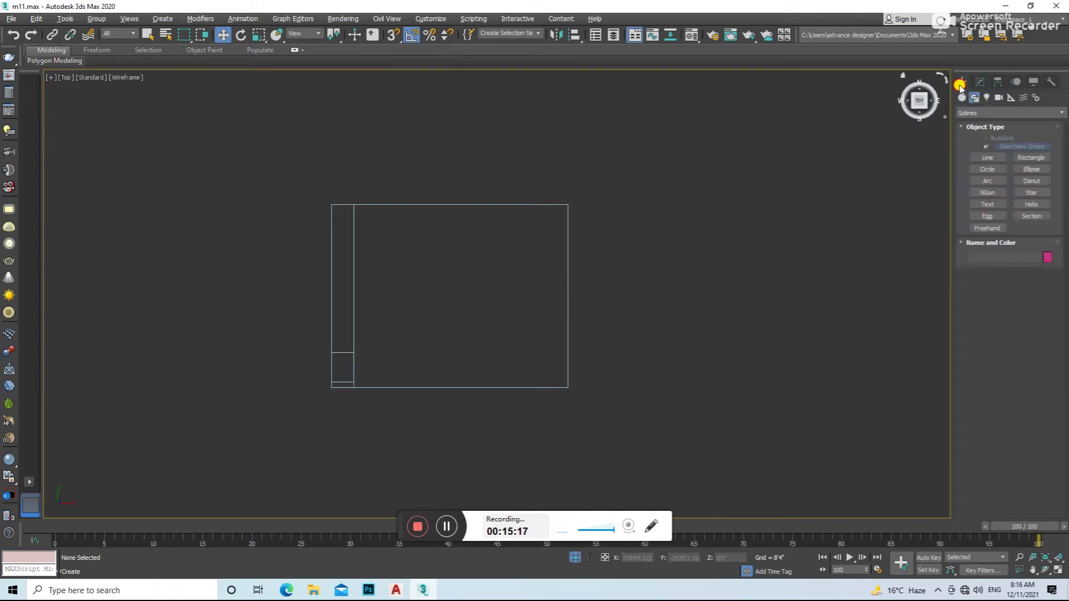
{"action": "left_click", "coordinate": [985, 157]}
{"action": "middle_click_drag", "start_coordinate": [597, 316], "coordinate": [362, 256], "text": "alt"}
{"action": "key", "text": "s"}
{"action": "left_click", "coordinate": [350, 233]}
{"action": "right_click", "coordinate": [583, 229]}
{"action": "key", "text": "s"}
{"action": "key", "text": "w"}
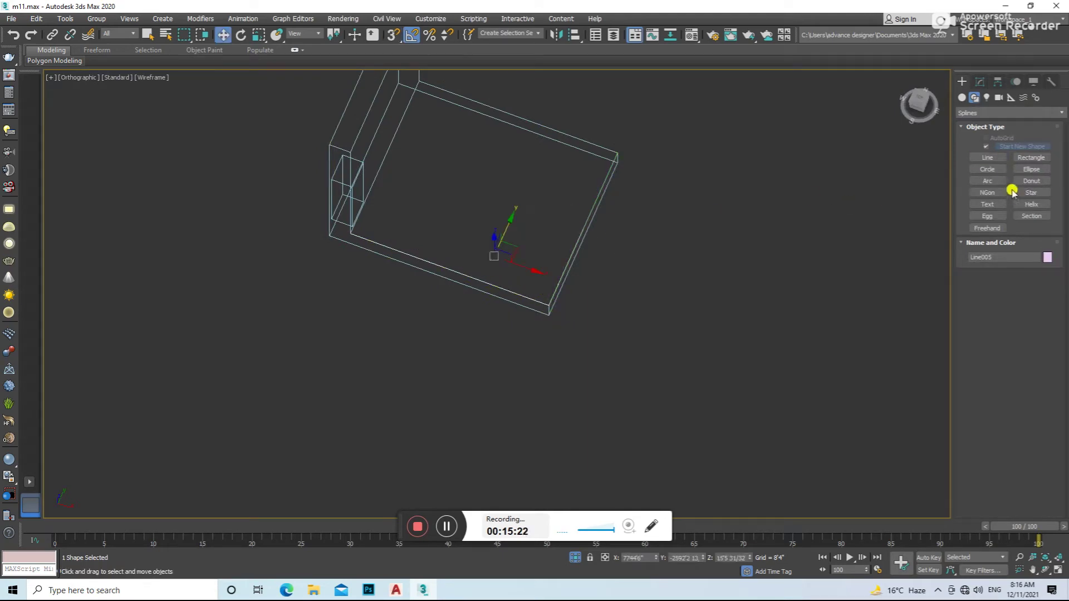
- Exit isolation and return to shaded display
{"action": "left_click", "coordinate": [573, 558]}
{"action": "key", "text": "F3"}
{"action": "scroll", "coordinate": [489, 305], "scroll_direction": "up", "scroll_amount": 3}
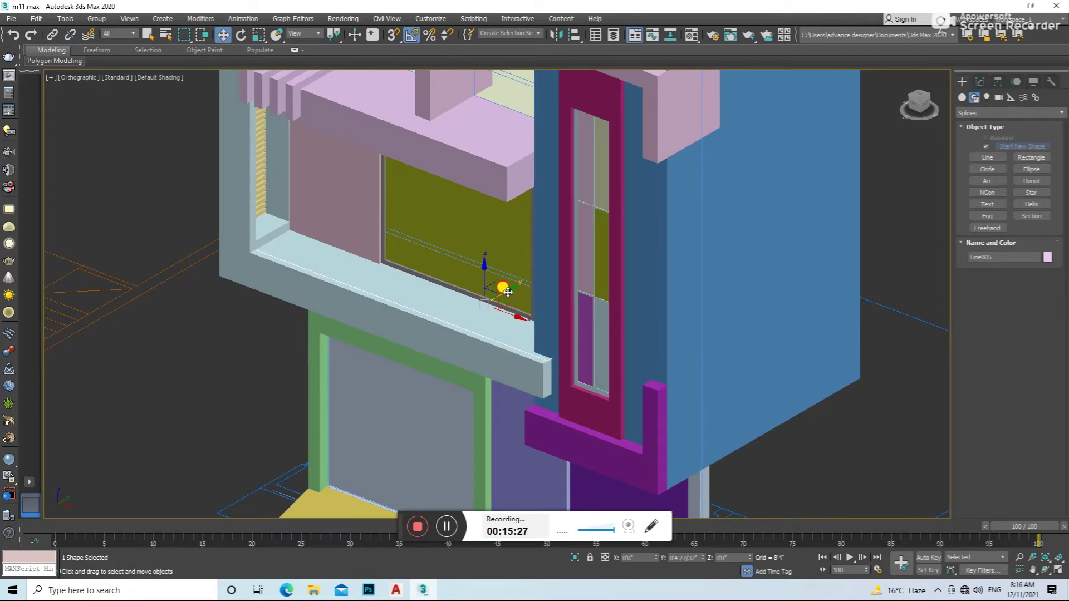
- Convert the new line to an Editable Spline and check its vertices
{"action": "scroll", "coordinate": [520, 337], "scroll_direction": "up", "scroll_amount": 1}
{"action": "right_click", "coordinate": [778, 324]}
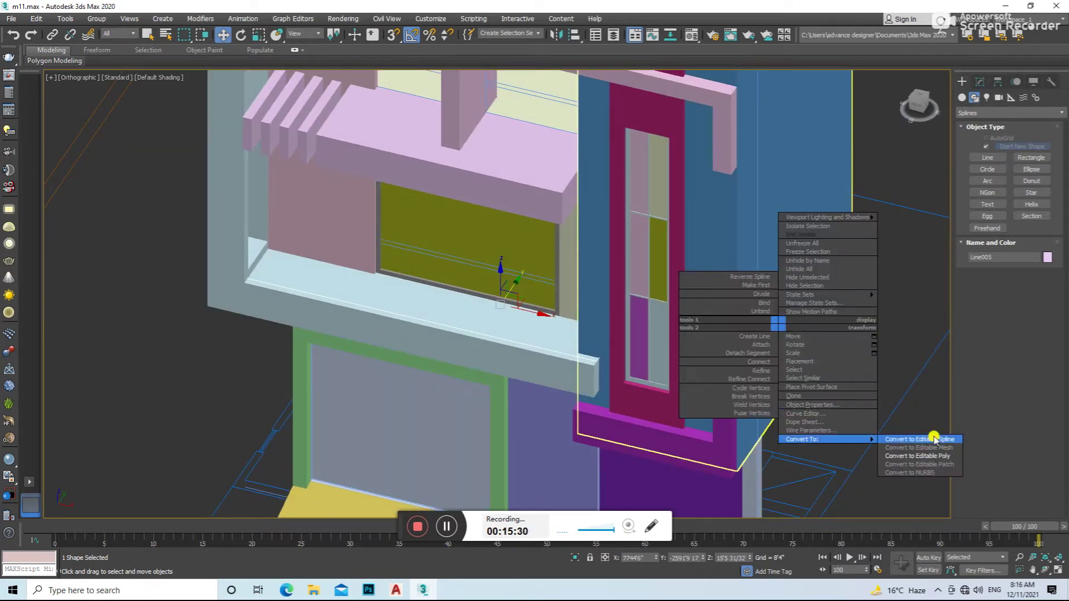
{"action": "left_click", "coordinate": [933, 439]}
{"action": "left_click", "coordinate": [995, 256]}
{"action": "middle_click_drag", "start_coordinate": [735, 329], "coordinate": [717, 336], "text": "alt"}
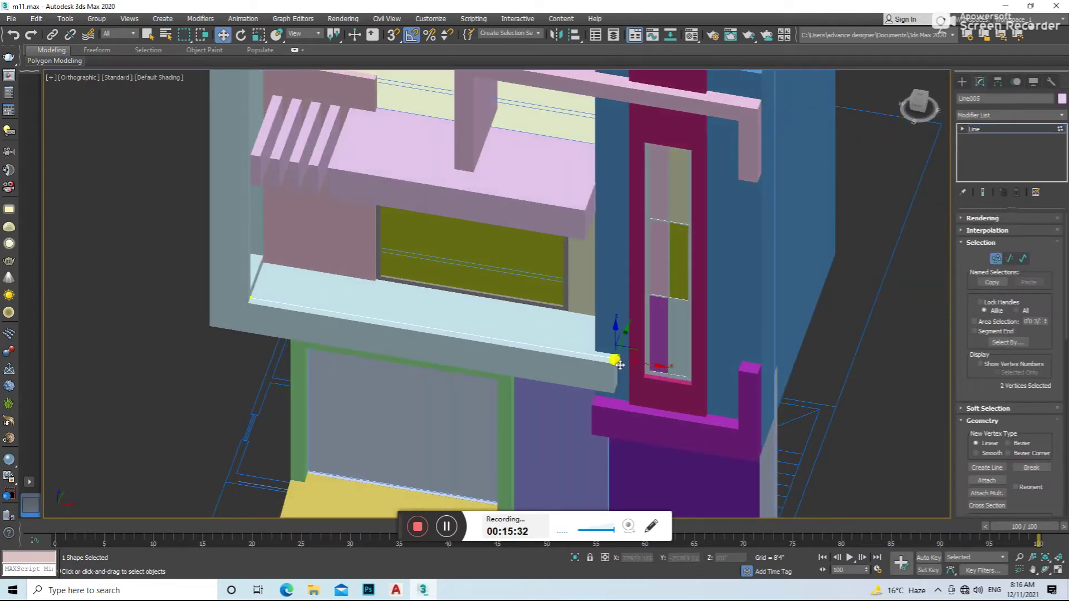
{"action": "left_click", "coordinate": [994, 258]}
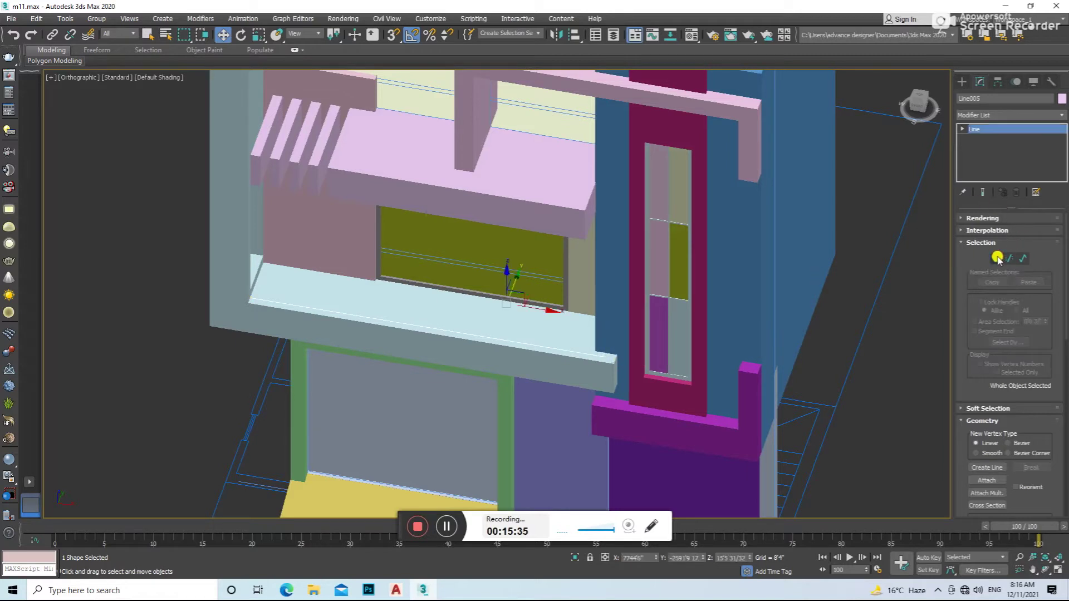
- Create an AEC Extended Railing using the line as its path
{"action": "left_click", "coordinate": [962, 82]}
{"action": "left_click", "coordinate": [971, 113]}
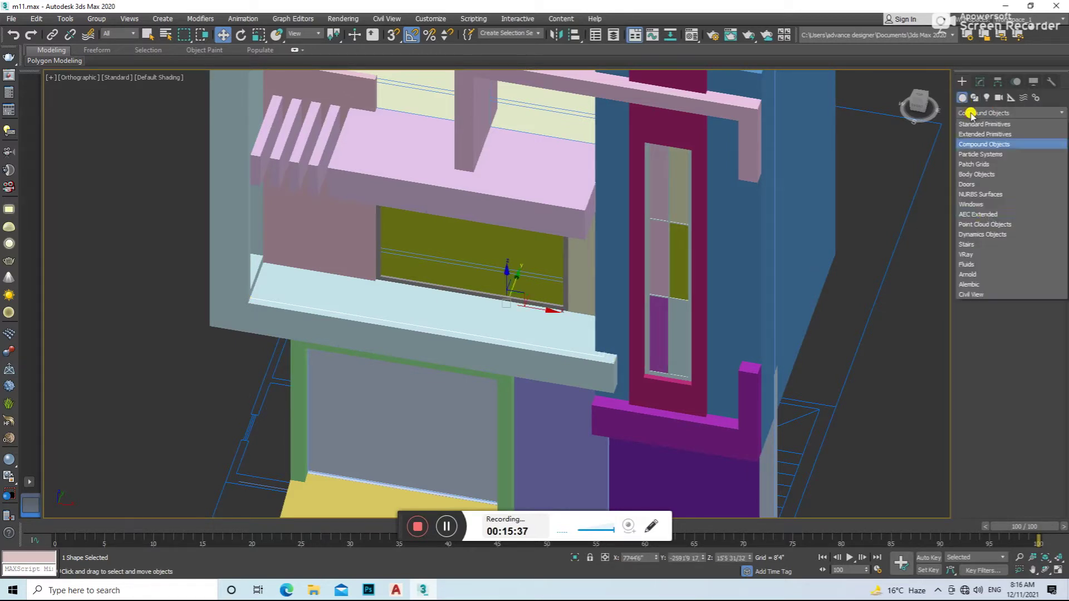
{"action": "left_click", "coordinate": [977, 214]}
{"action": "left_click", "coordinate": [1031, 148]}
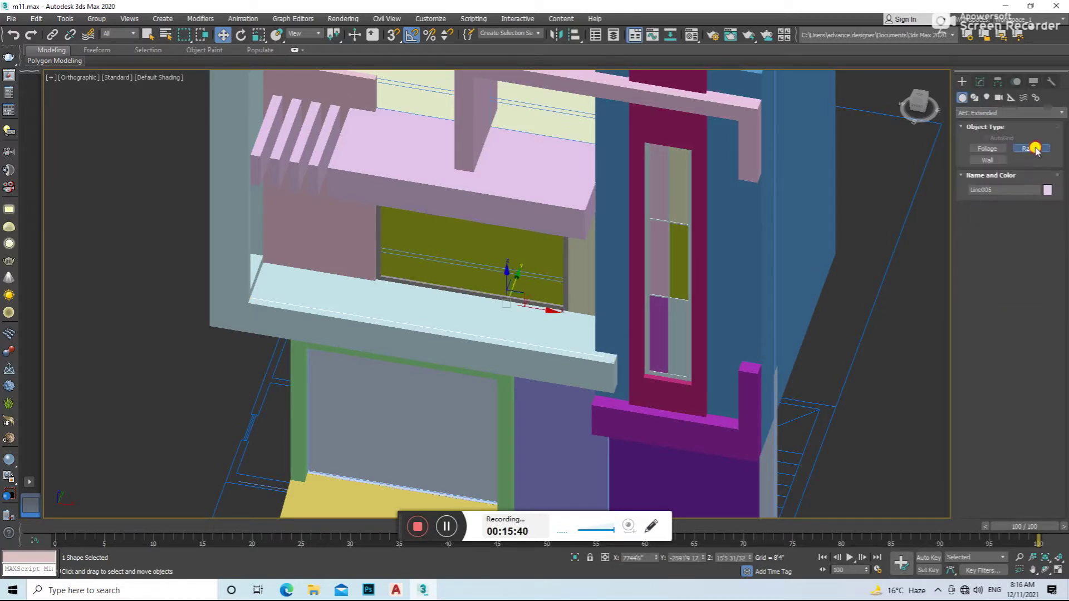
{"action": "left_click", "coordinate": [586, 352]}
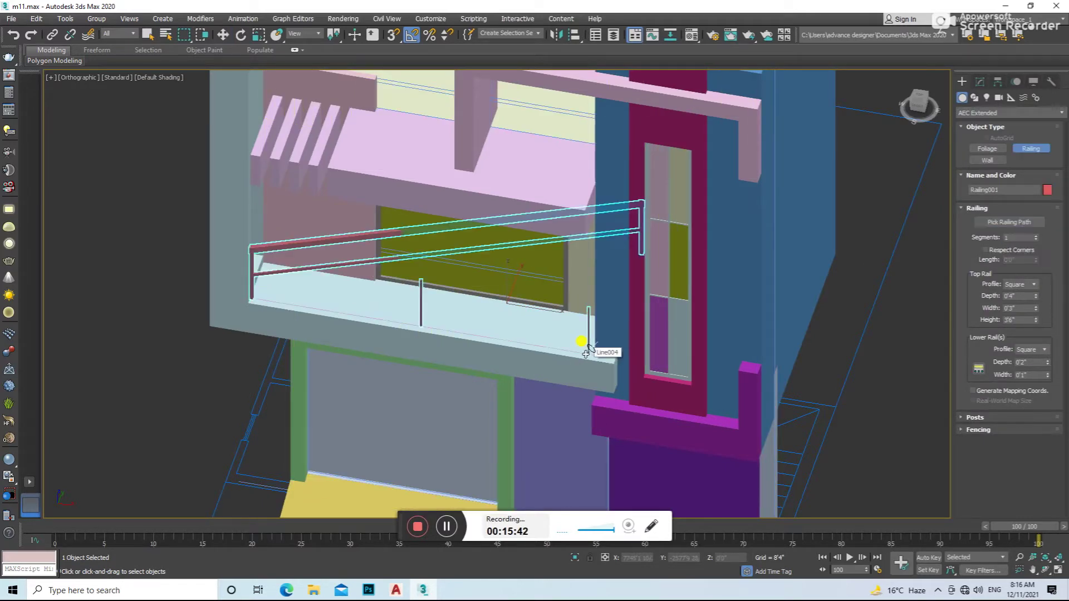
- Raise the railing's segment count so it follows the path
{"action": "left_click", "coordinate": [979, 82]}
{"action": "left_click", "coordinate": [1035, 245]}
{"action": "left_click_drag", "start_coordinate": [1036, 247], "coordinate": [723, 353]}
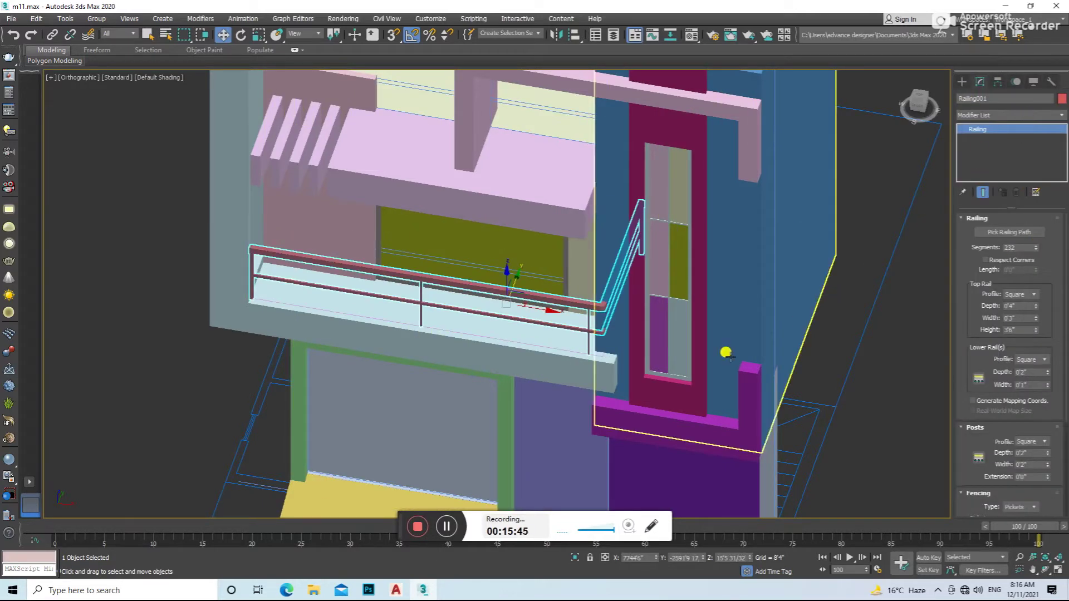
{"action": "middle_click_drag", "start_coordinate": [723, 353], "coordinate": [685, 334], "text": "alt"}
{"action": "key", "text": "F3"}
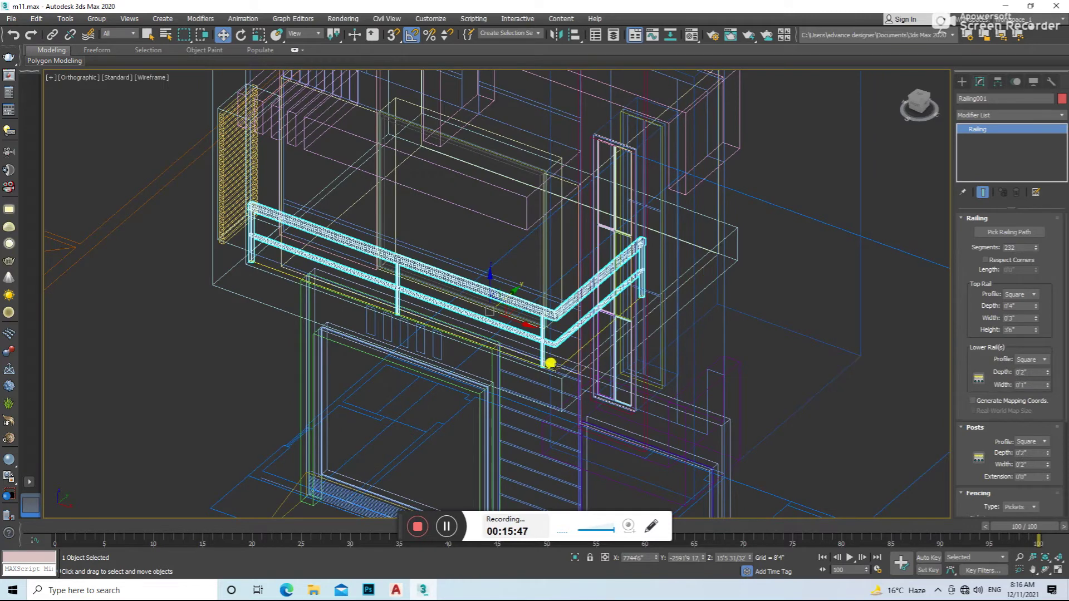
- Adjust the path's corner vertex to shape the railing corner
{"action": "left_click", "coordinate": [552, 365]}
{"action": "left_click", "coordinate": [998, 259]}
{"action": "left_click", "coordinate": [659, 275]}
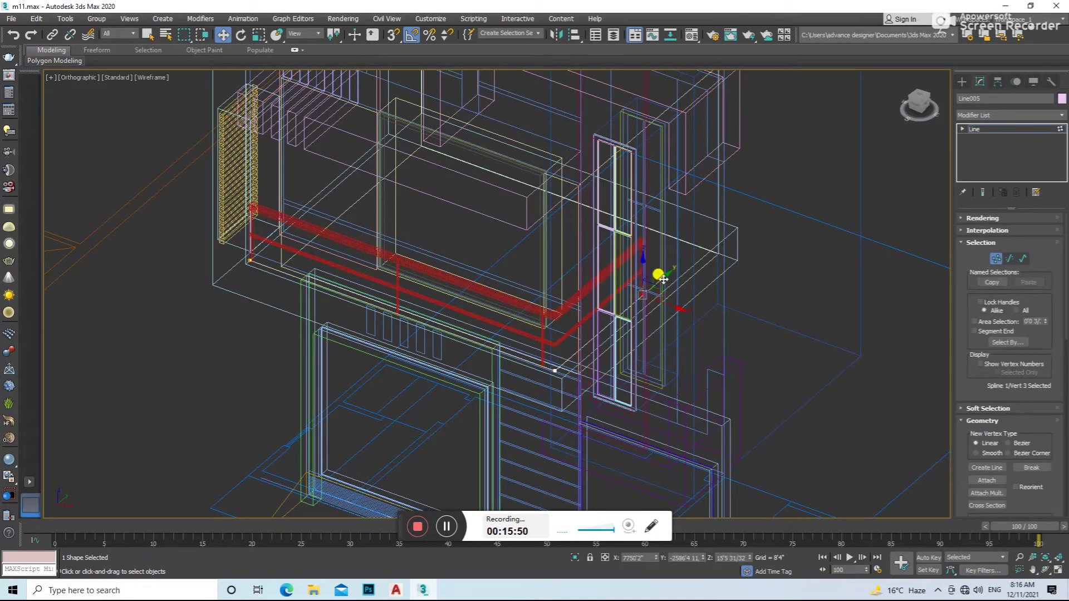
{"action": "key", "text": "F3"}
{"action": "middle_click_drag", "start_coordinate": [604, 354], "coordinate": [609, 370], "text": "alt"}
{"action": "scroll", "coordinate": [579, 350], "scroll_direction": "up", "scroll_amount": 3}
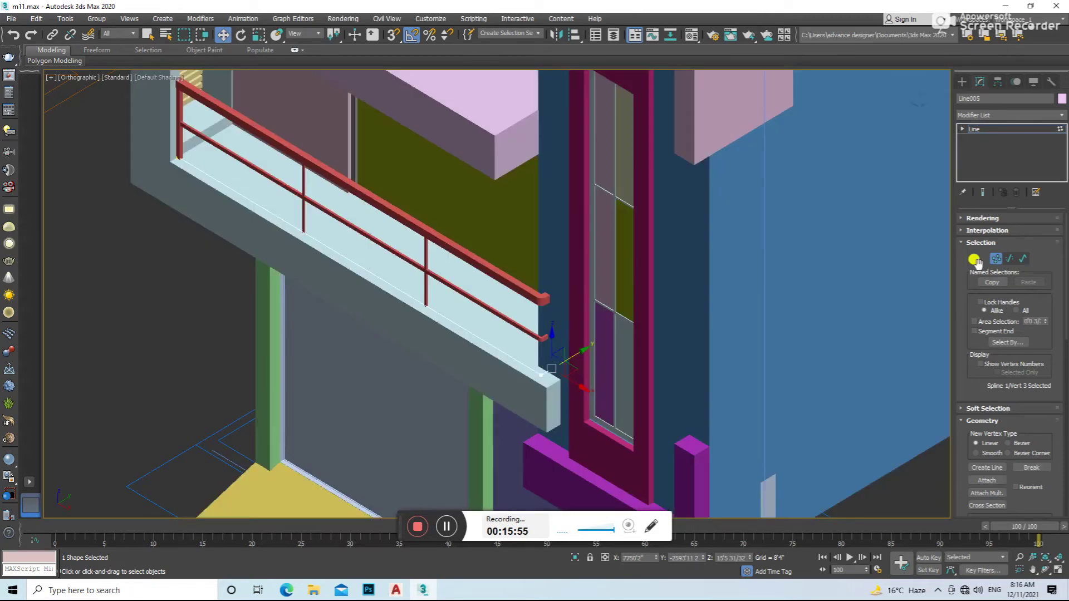
{"action": "middle_click_drag", "start_coordinate": [680, 341], "coordinate": [646, 358], "text": "alt"}
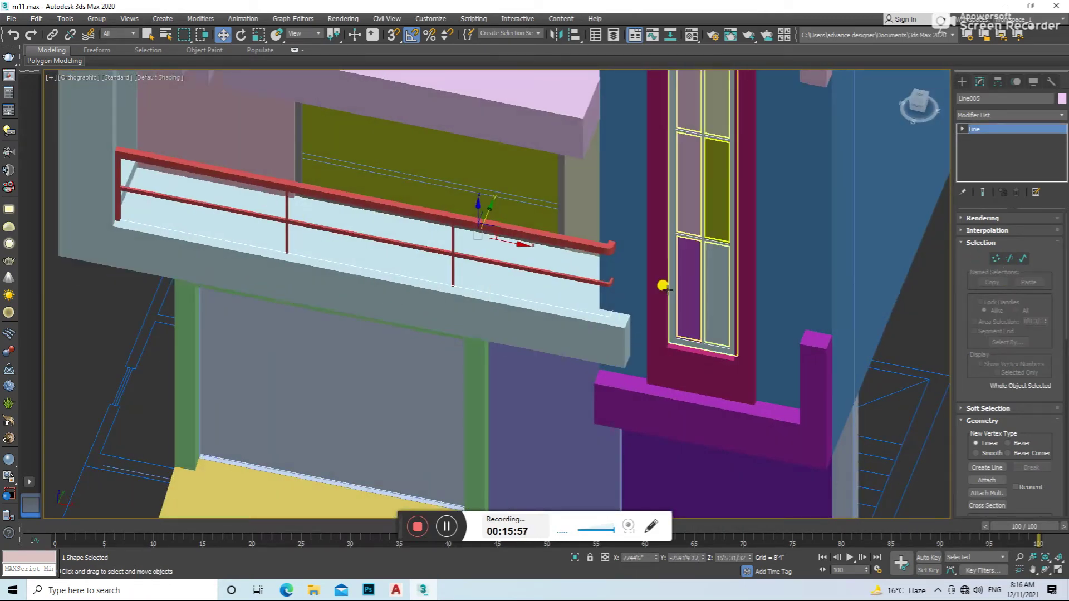
{"action": "left_click", "coordinate": [994, 260]}
- Adjust the path's left end vertex and inspect the finished railing
{"action": "left_click", "coordinate": [118, 218]}
{"action": "middle_click_drag", "start_coordinate": [118, 219], "coordinate": [282, 315], "text": "alt"}
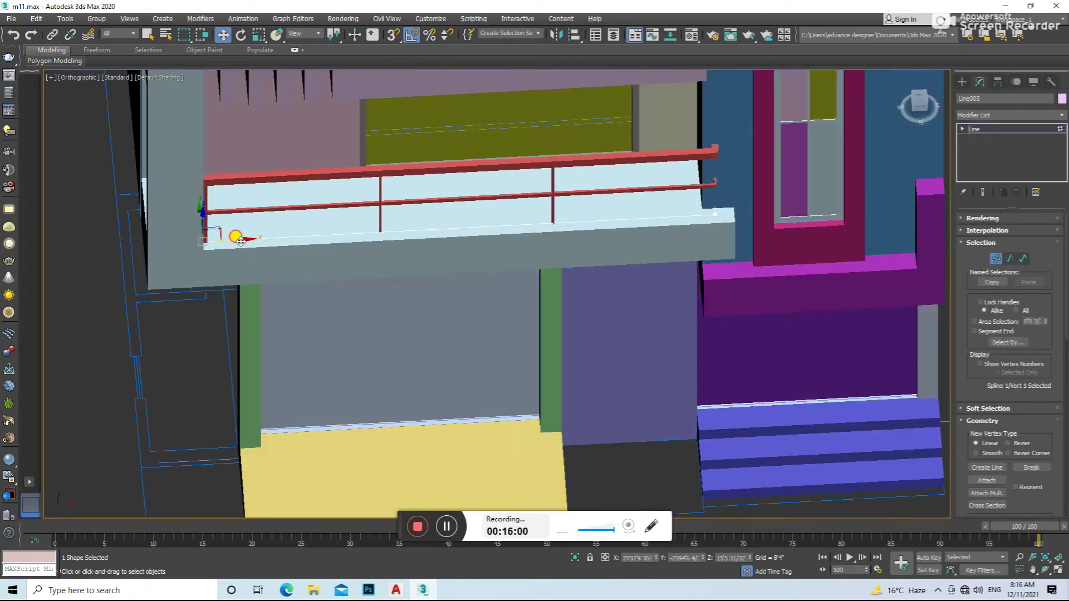
{"action": "middle_click_drag", "start_coordinate": [456, 255], "coordinate": [956, 308], "text": "alt"}
{"action": "left_click", "coordinate": [679, 322]}
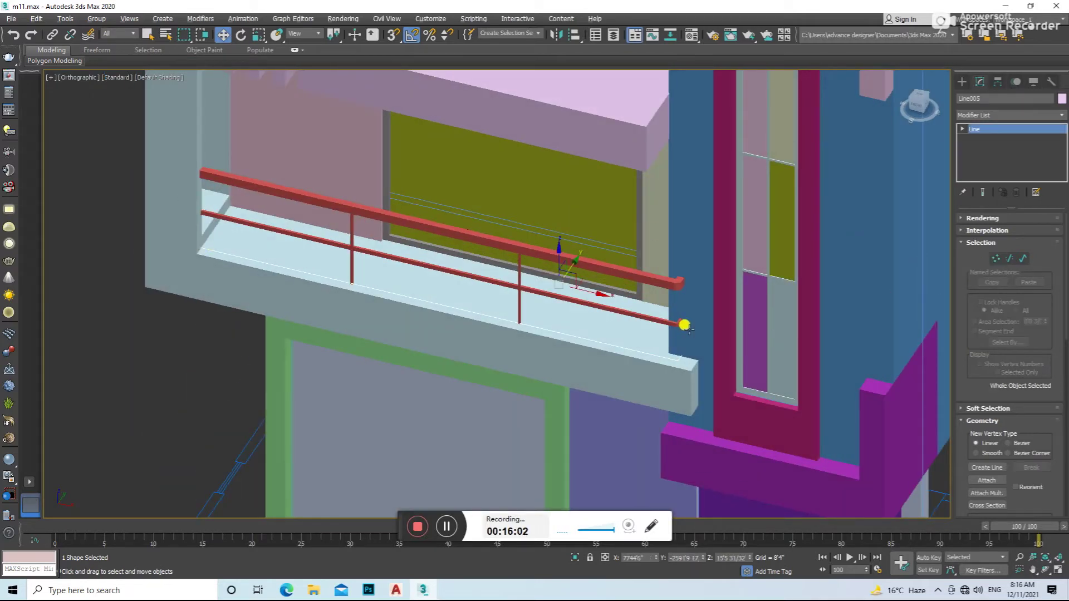
{"action": "middle_click_drag", "start_coordinate": [685, 322], "coordinate": [620, 265], "text": "alt"}
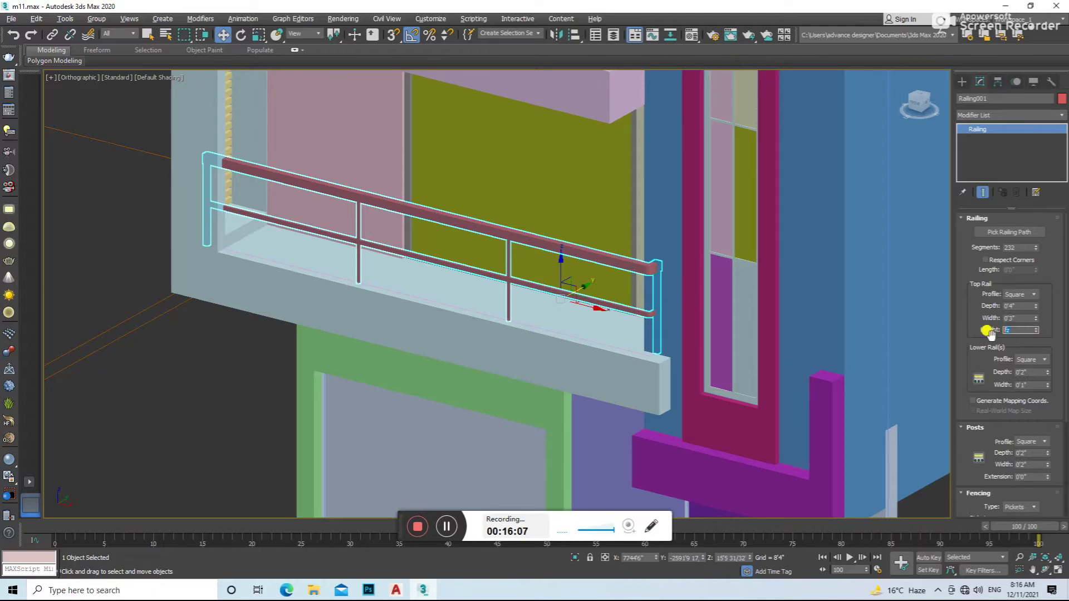
- Lower the railing onto the slab, reduce its Top Rail Height, and set rail Depth to 3"
{"action": "key", "text": "Return"}
{"action": "key", "text": "f"}
{"action": "key", "text": "F3"}
{"action": "key", "text": "F3"}
{"action": "mouse_move", "coordinate": [637, 304]}
{"action": "left_mouse_down"}
{"action": "mouse_move", "coordinate": [645, 344]}
{"action": "mouse_move", "coordinate": [647, 318]}
{"action": "left_mouse_up"}
{"action": "left_click_drag", "start_coordinate": [1036, 331], "coordinate": [1035, 337]}
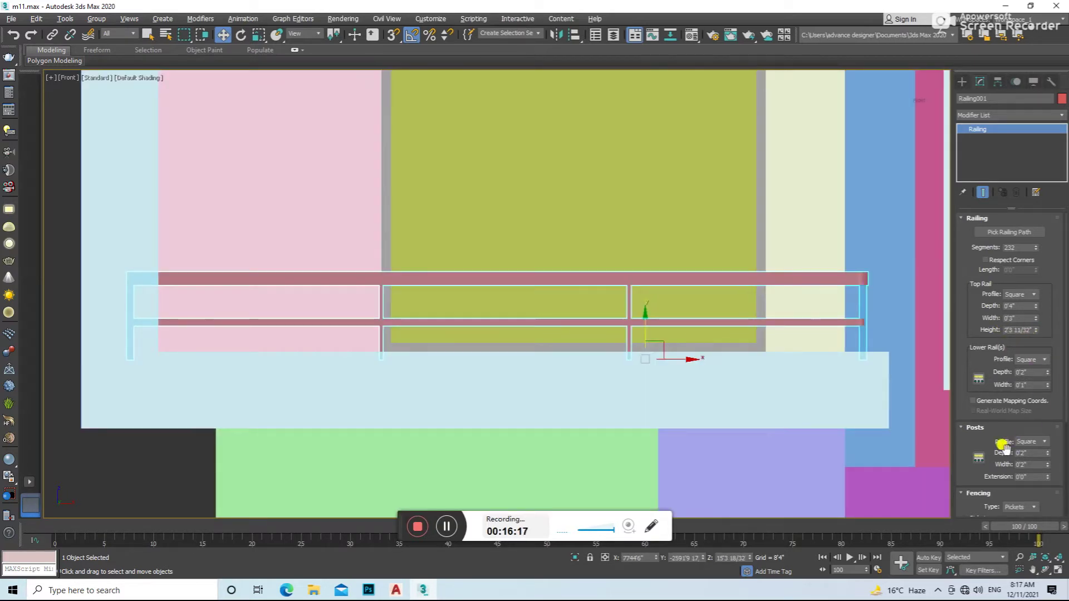
{"action": "type", "text": "3"}
{"action": "key", "text": "Return"}
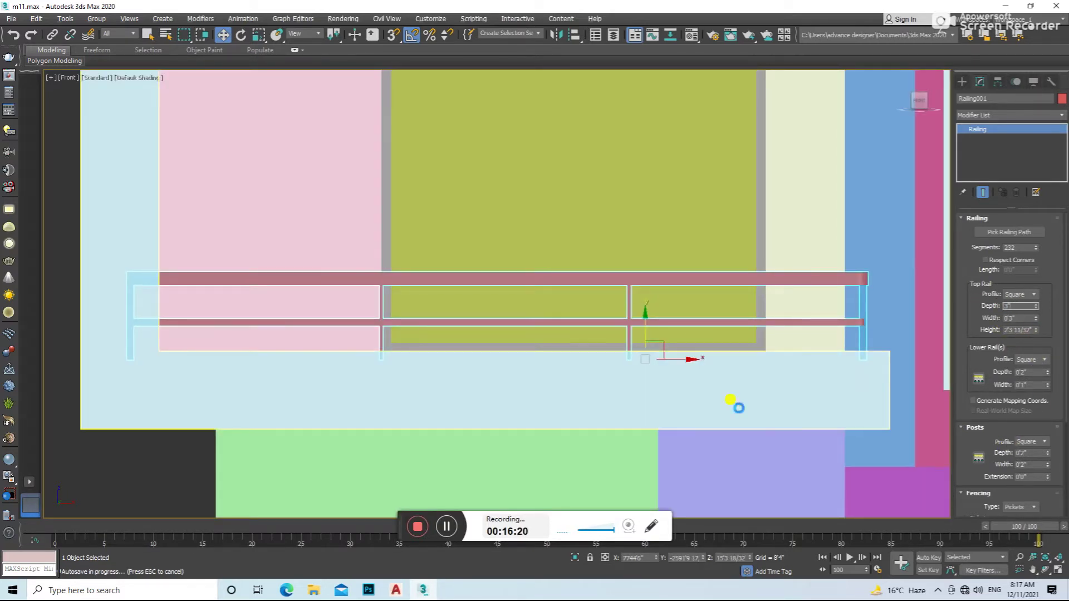
- Adjust the post count and set Lower Rail Spacing count to 0 to remove the lower rails
{"action": "middle_click_drag", "start_coordinate": [735, 406], "coordinate": [697, 389], "text": "alt"}
{"action": "left_click", "coordinate": [978, 458]}
{"action": "left_click_drag", "start_coordinate": [113, 61], "coordinate": [112, 52]}
{"action": "left_click", "coordinate": [101, 198]}
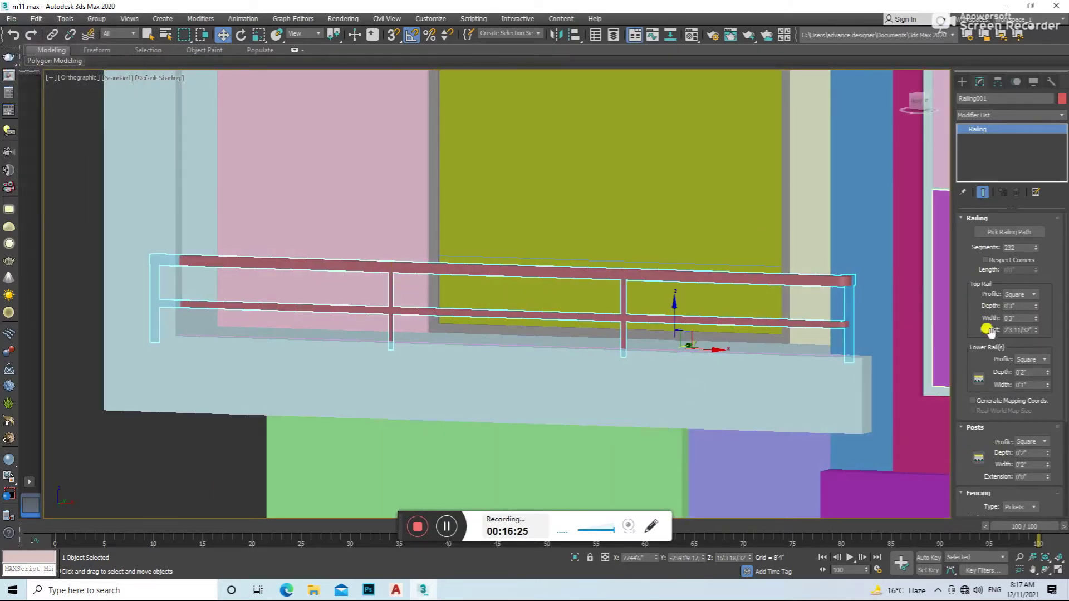
{"action": "left_click", "coordinate": [978, 378]}
{"action": "left_click", "coordinate": [115, 63]}
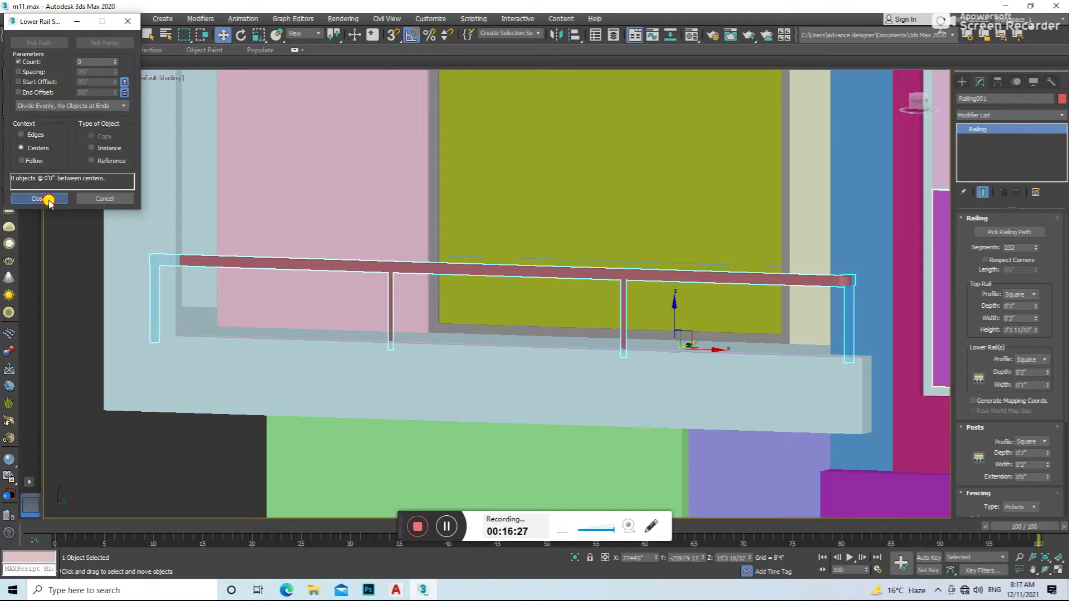
{"action": "left_click", "coordinate": [49, 199]}
{"action": "middle_click_drag", "start_coordinate": [429, 334], "coordinate": [436, 324], "text": "alt"}
{"action": "left_click", "coordinate": [439, 322]}
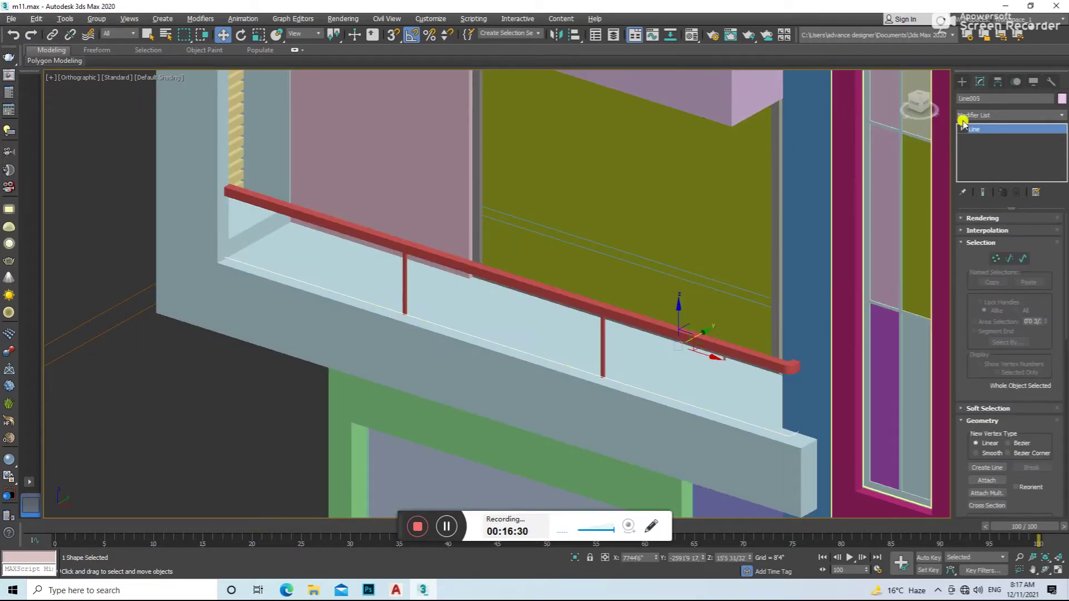
- Make the traced edge line renderable with a rectangular profile, forming a tall bar along the slab
{"action": "left_click", "coordinate": [967, 81]}
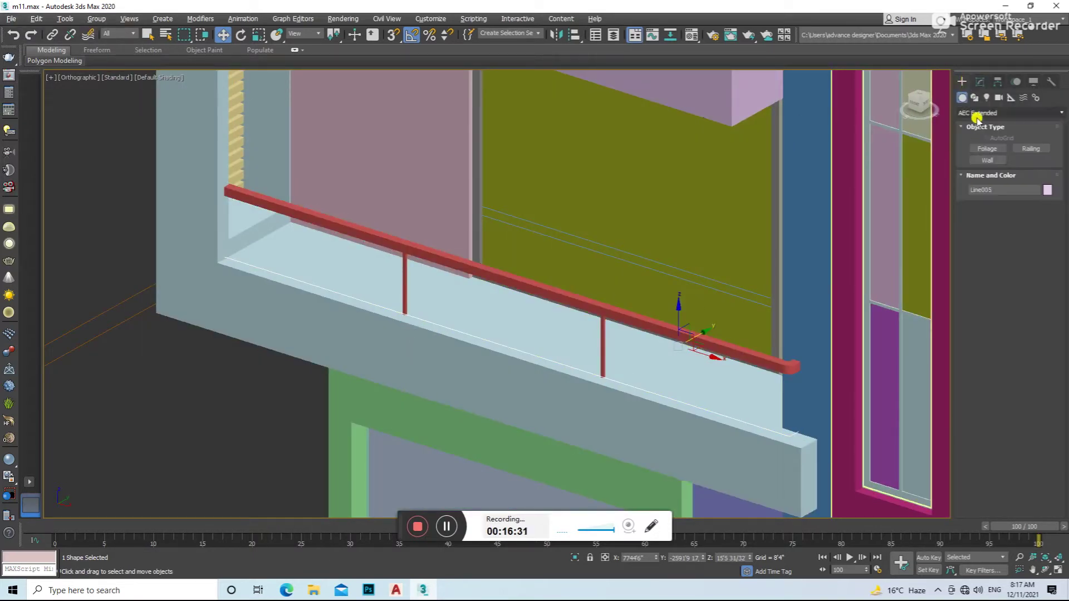
{"action": "left_click", "coordinate": [960, 82]}
{"action": "left_click", "coordinate": [982, 218]}
{"action": "left_click", "coordinate": [971, 238]}
{"action": "left_click", "coordinate": [975, 332]}
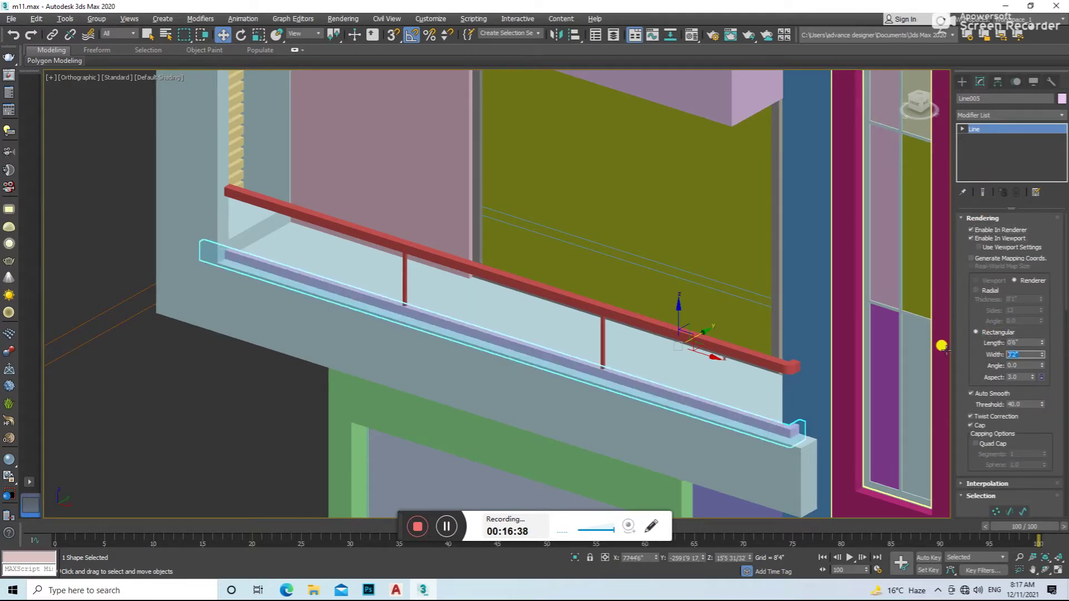
{"action": "key", "text": "Return"}
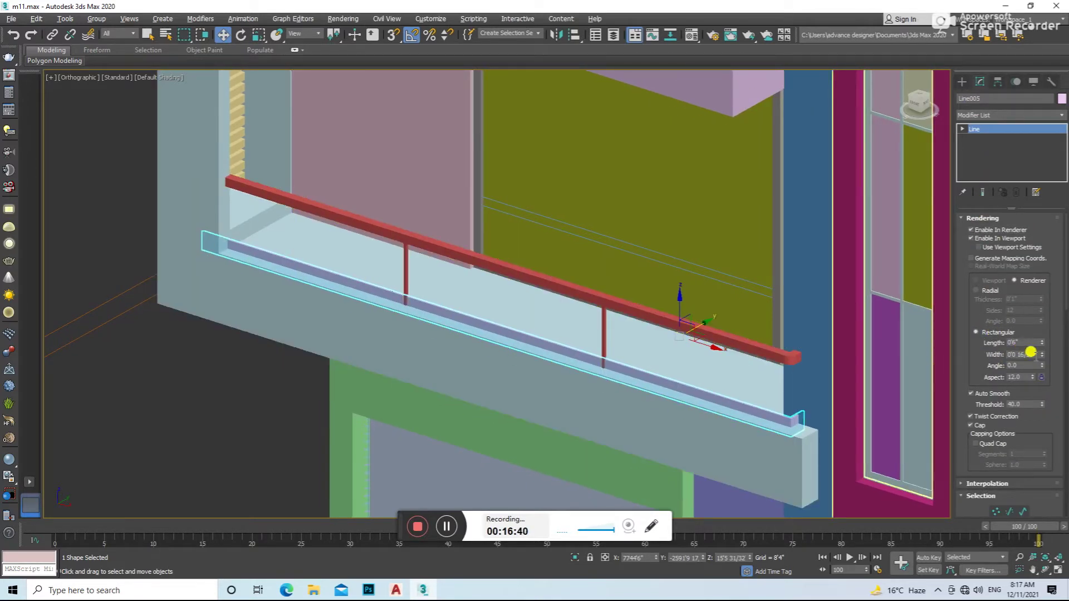
{"action": "left_click_drag", "start_coordinate": [1042, 342], "coordinate": [1052, 256]}
{"action": "left_click_drag", "start_coordinate": [680, 304], "coordinate": [679, 279]}
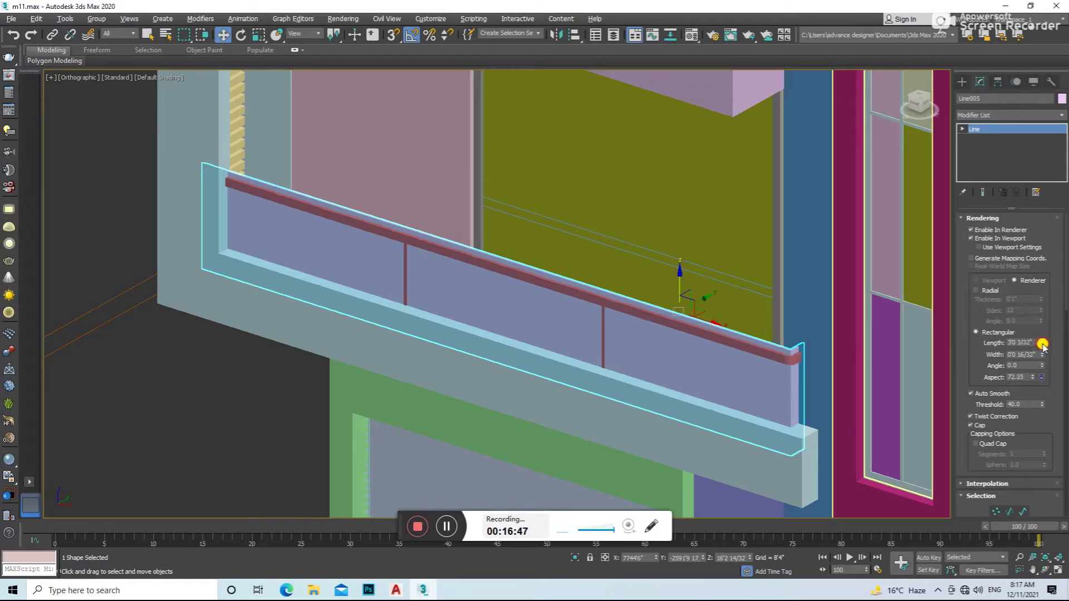
- Shorten the glass panel's length, raise it slightly, and convert it to Editable Poly
{"action": "left_click_drag", "start_coordinate": [1041, 344], "coordinate": [1041, 362]}
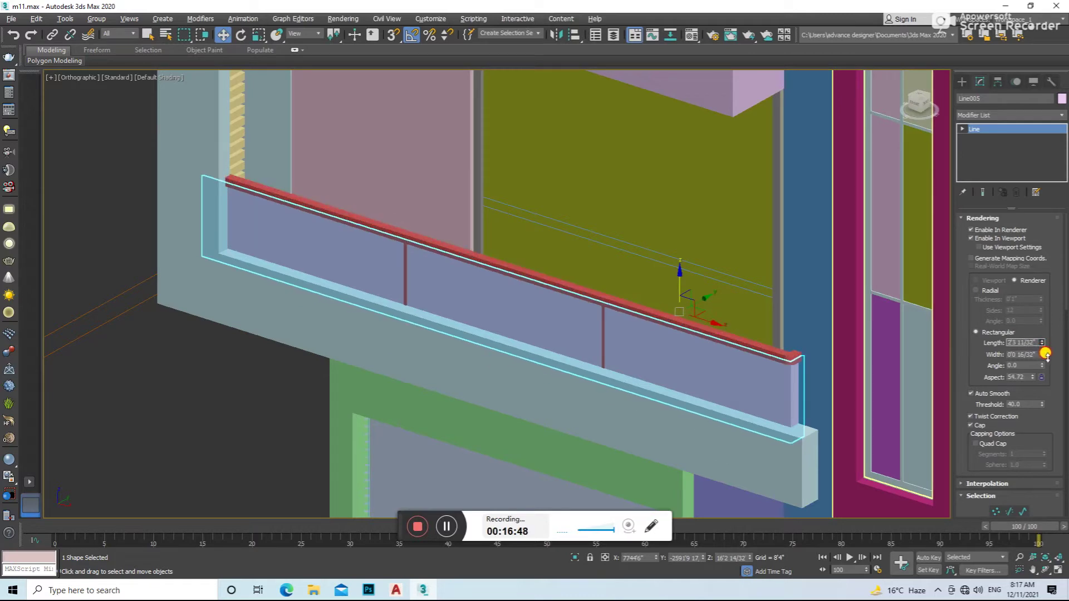
{"action": "left_click_drag", "start_coordinate": [680, 284], "coordinate": [680, 280]}
{"action": "right_click", "coordinate": [680, 279]}
{"action": "mouse_move", "coordinate": [706, 394]}
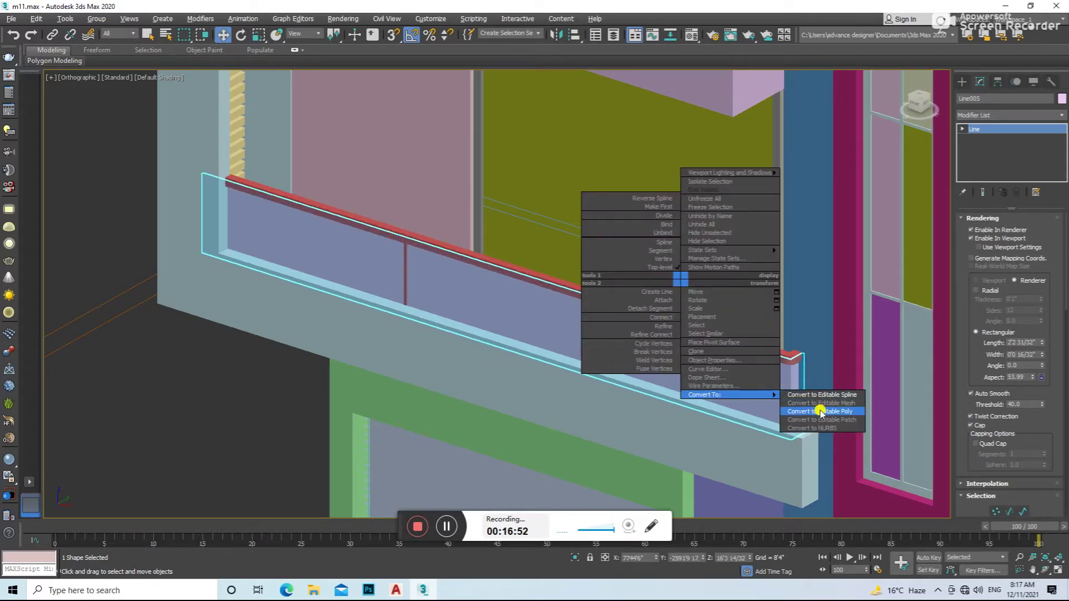
{"action": "left_click", "coordinate": [821, 412]}
{"action": "scroll", "coordinate": [724, 346], "scroll_direction": "down", "scroll_amount": 3}
{"action": "left_click", "coordinate": [426, 430]}
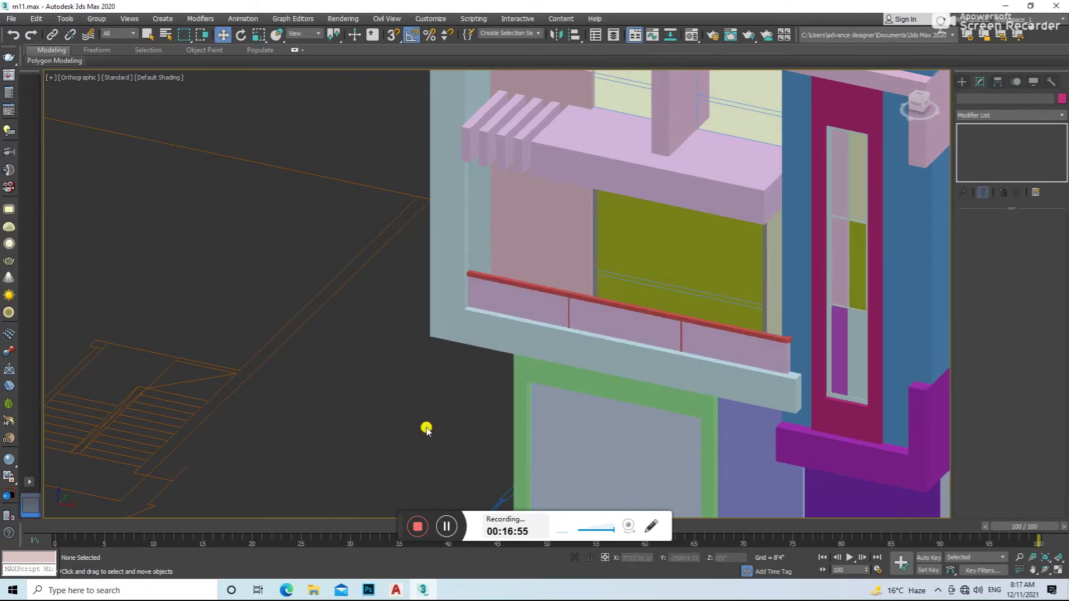
- In Front view, clone the lower rail and glass panel up onto the upper balcony
{"action": "key", "text": "f"}
{"action": "scroll", "coordinate": [546, 375], "scroll_direction": "up", "scroll_amount": 2}
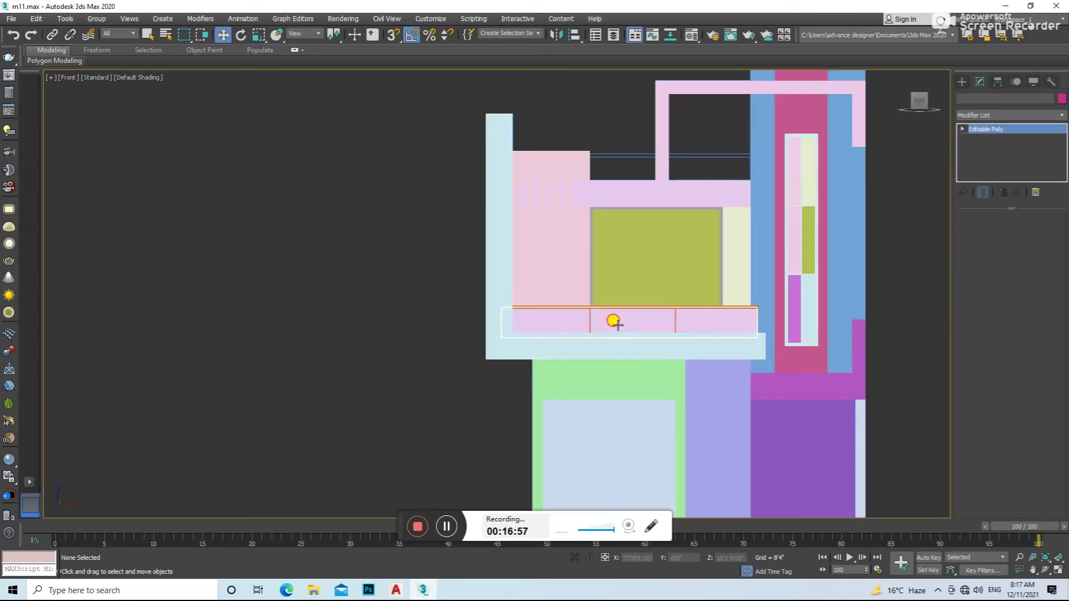
{"action": "left_click", "coordinate": [643, 304]}
{"action": "middle_click_drag", "start_coordinate": [640, 301], "coordinate": [653, 365]}
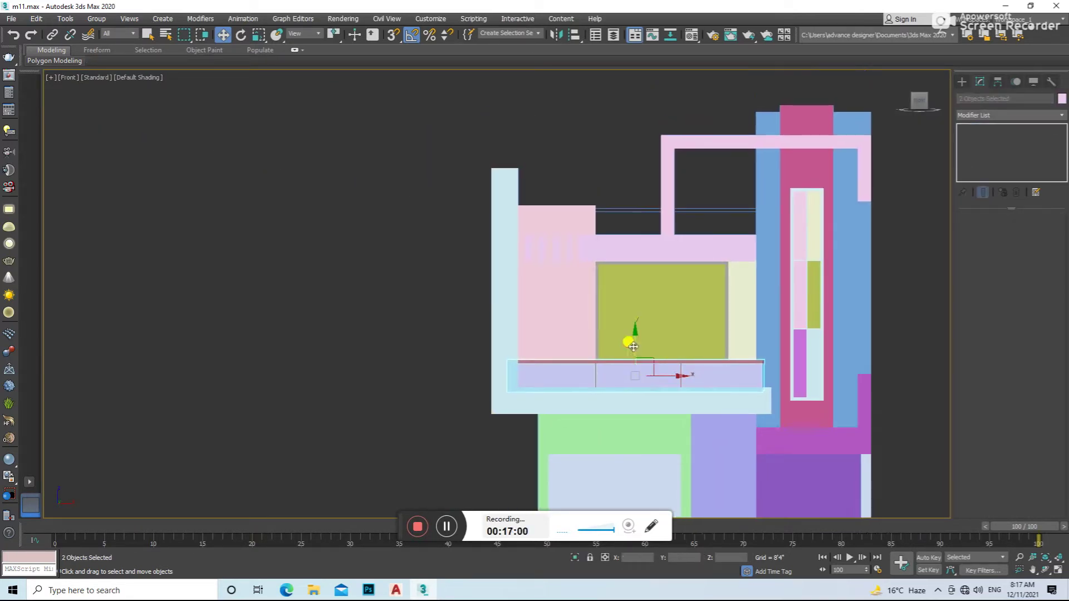
{"action": "left_click_drag", "start_coordinate": [633, 346], "coordinate": [667, 197], "text": "shift"}
{"action": "left_click", "coordinate": [544, 341]}
{"action": "middle_click_drag", "start_coordinate": [623, 302], "coordinate": [568, 350], "text": "alt"}
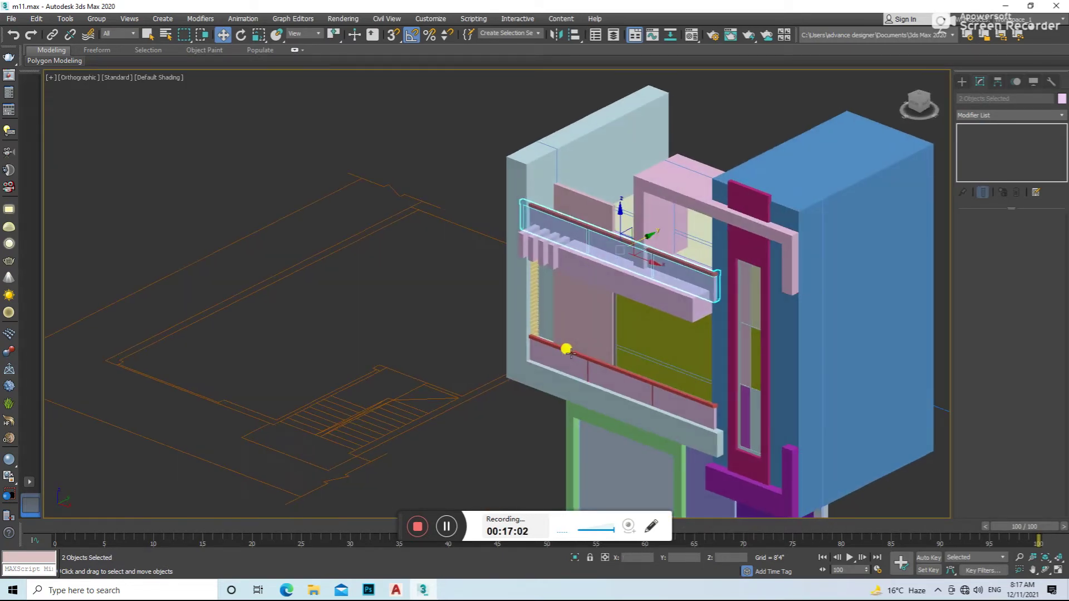
{"action": "scroll", "coordinate": [637, 282], "scroll_direction": "up", "scroll_amount": 2}
{"action": "scroll", "coordinate": [644, 287], "scroll_direction": "up", "scroll_amount": 1}
{"action": "scroll", "coordinate": [692, 257], "scroll_direction": "up", "scroll_amount": 1}
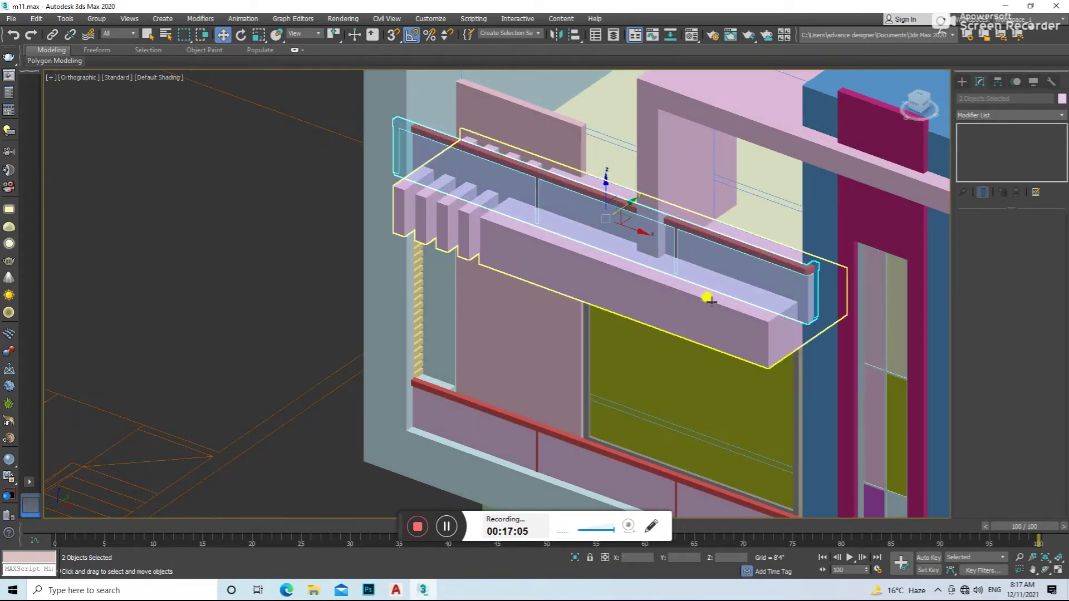
{"action": "key", "text": "f"}
{"action": "scroll", "coordinate": [644, 248], "scroll_direction": "down", "scroll_amount": 2}
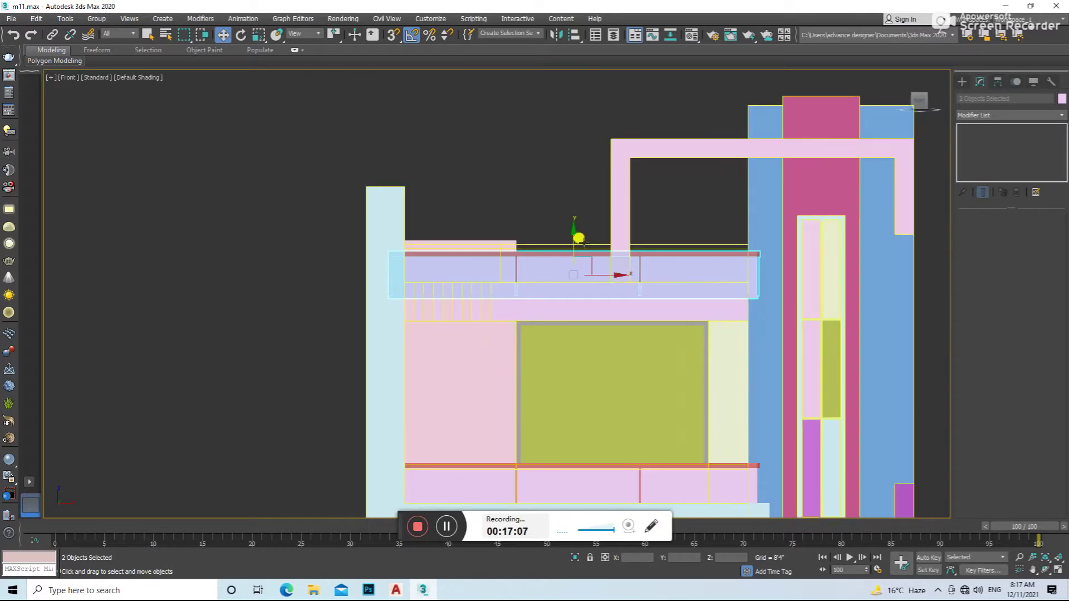
- Convert the copied rail to Editable Poly and move end vertices to shorten the rail and panel
{"action": "left_click", "coordinate": [673, 312]}
{"action": "right_click", "coordinate": [805, 272]}
{"action": "left_click", "coordinate": [924, 388]}
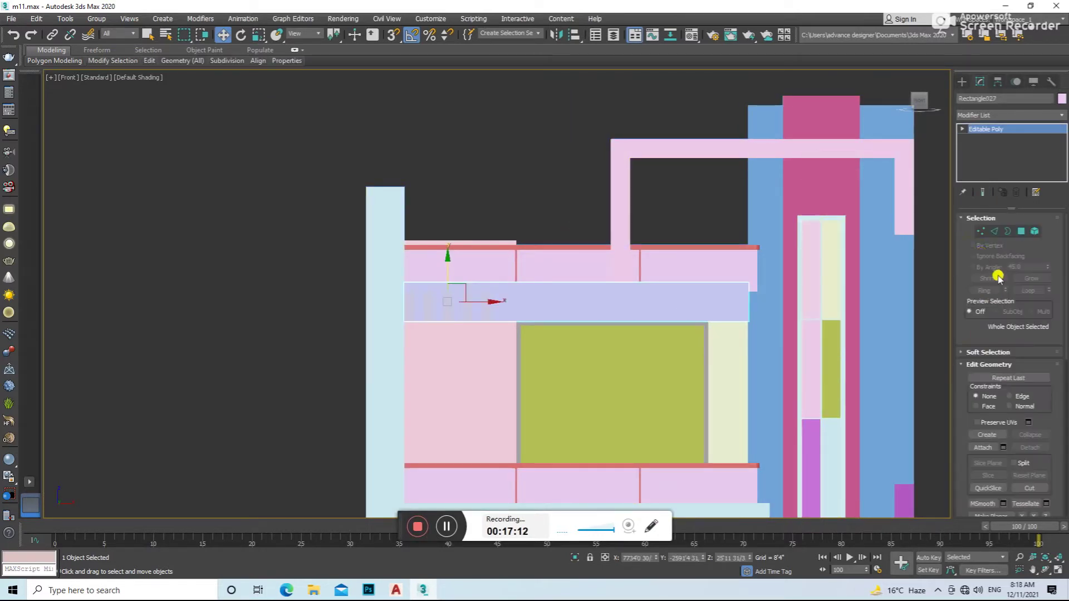
{"action": "left_click", "coordinate": [981, 231]}
{"action": "left_click_drag", "start_coordinate": [897, 243], "coordinate": [756, 324]}
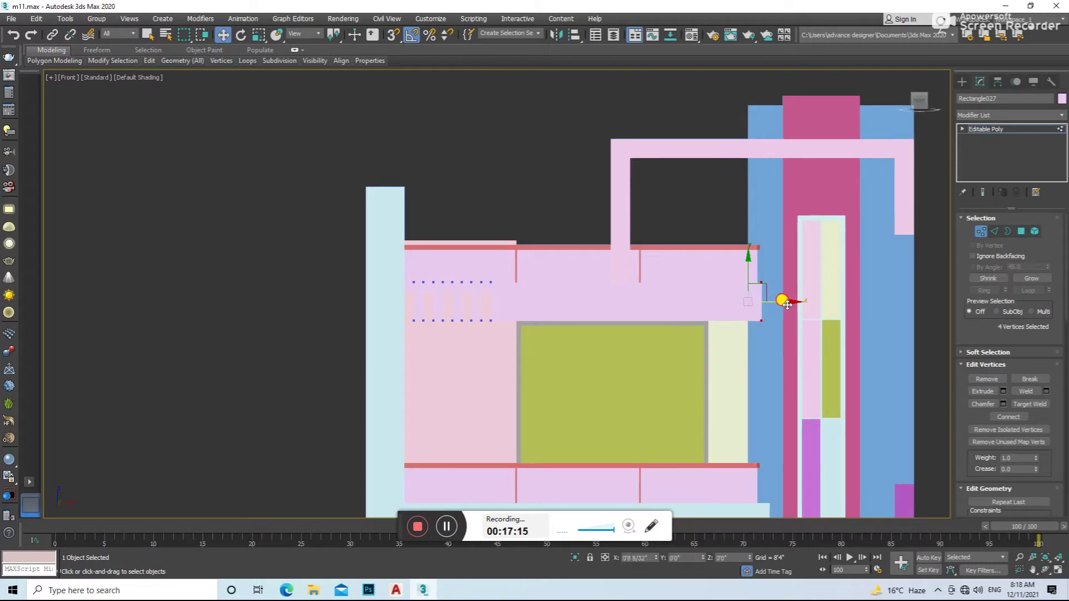
{"action": "middle_click_drag", "start_coordinate": [779, 314], "coordinate": [781, 368], "text": "alt"}
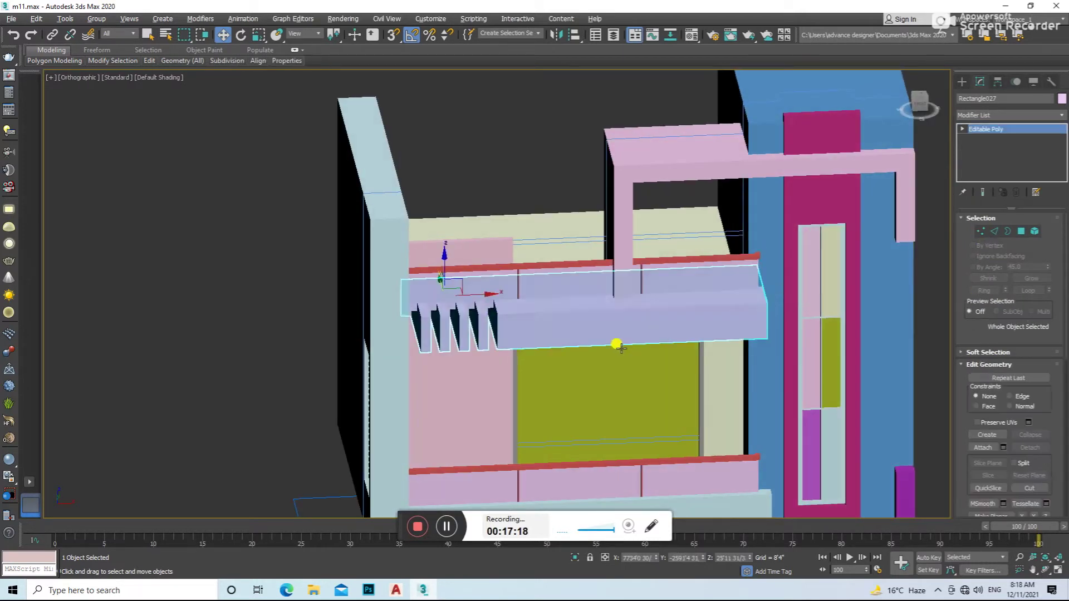
{"action": "middle_click_drag", "start_coordinate": [616, 344], "coordinate": [549, 282], "text": "alt"}
{"action": "left_click", "coordinate": [548, 281]}
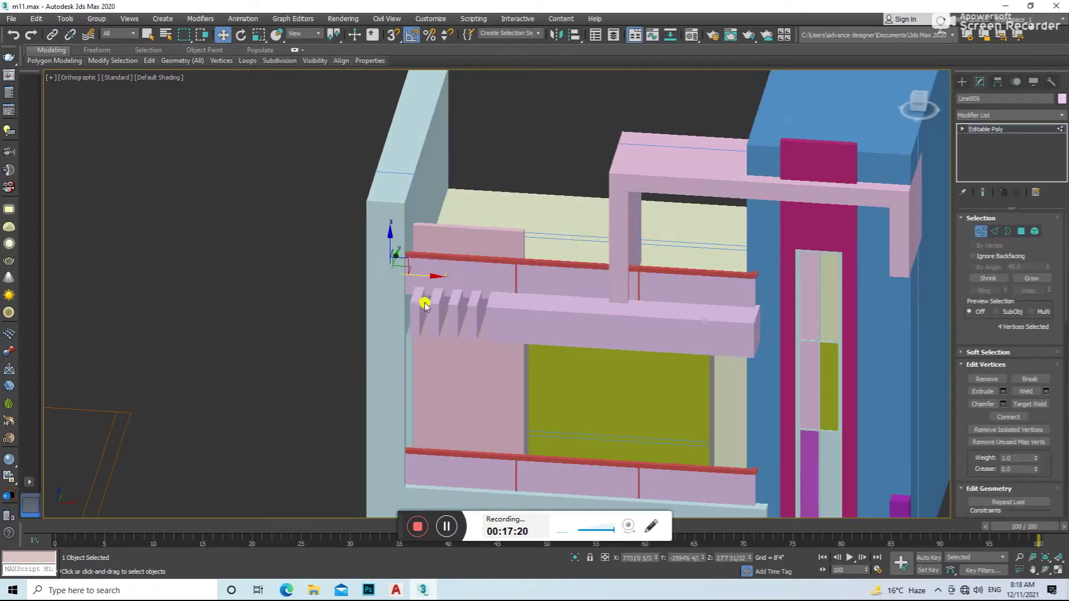
{"action": "left_click_drag", "start_coordinate": [434, 279], "coordinate": [546, 304]}
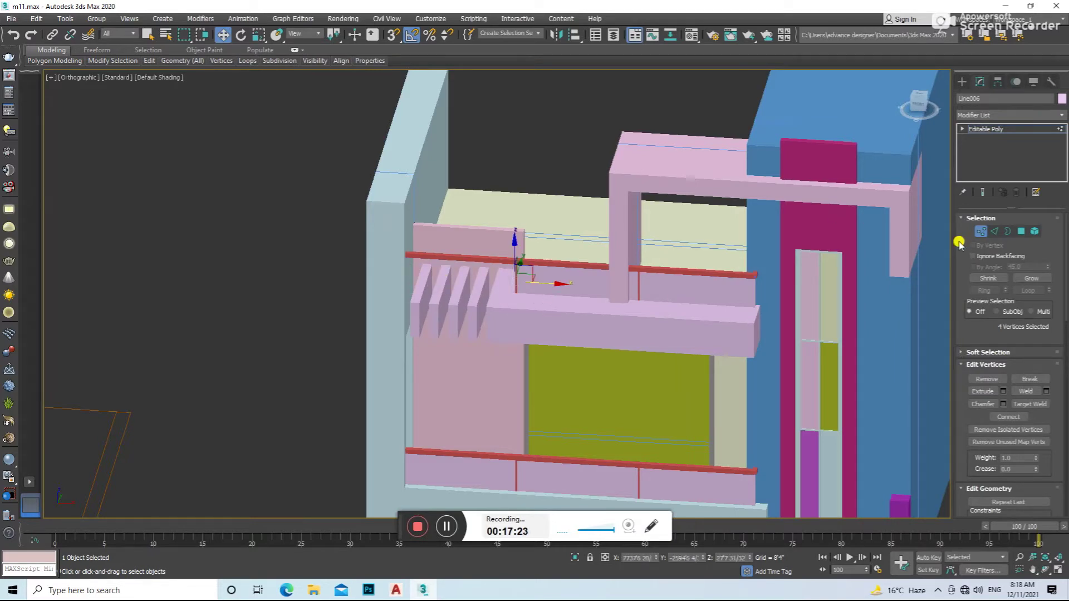
{"action": "left_click", "coordinate": [977, 234]}
{"action": "left_click", "coordinate": [496, 267]}
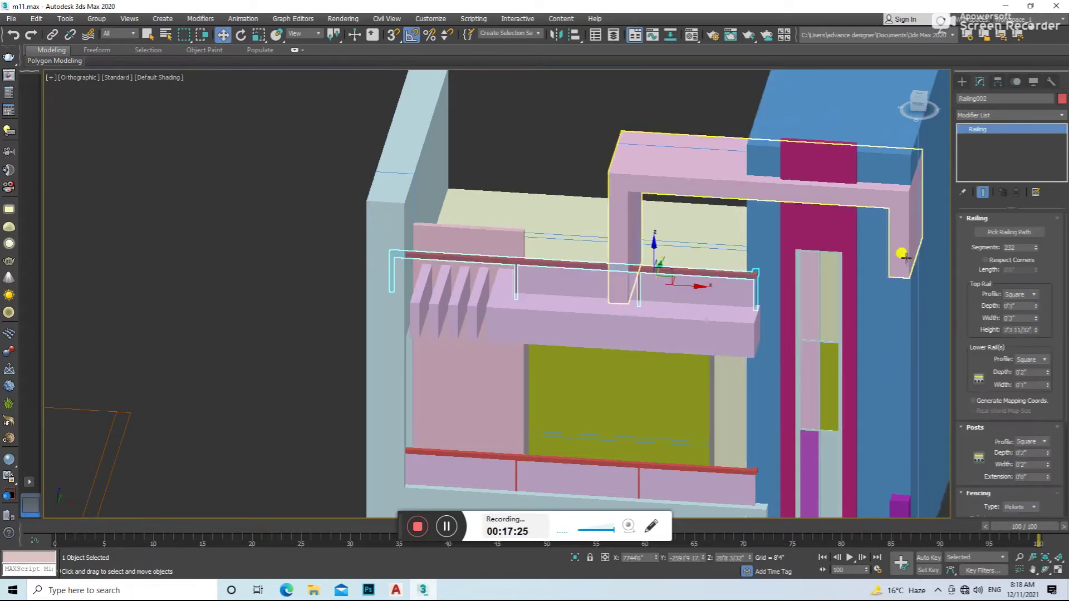
- Scale the upper railing shorter along X, move it right, and adjust the glass panel's vertices
{"action": "key", "text": "r"}
{"action": "left_click_drag", "start_coordinate": [675, 281], "coordinate": [718, 289]}
{"action": "key", "text": "w"}
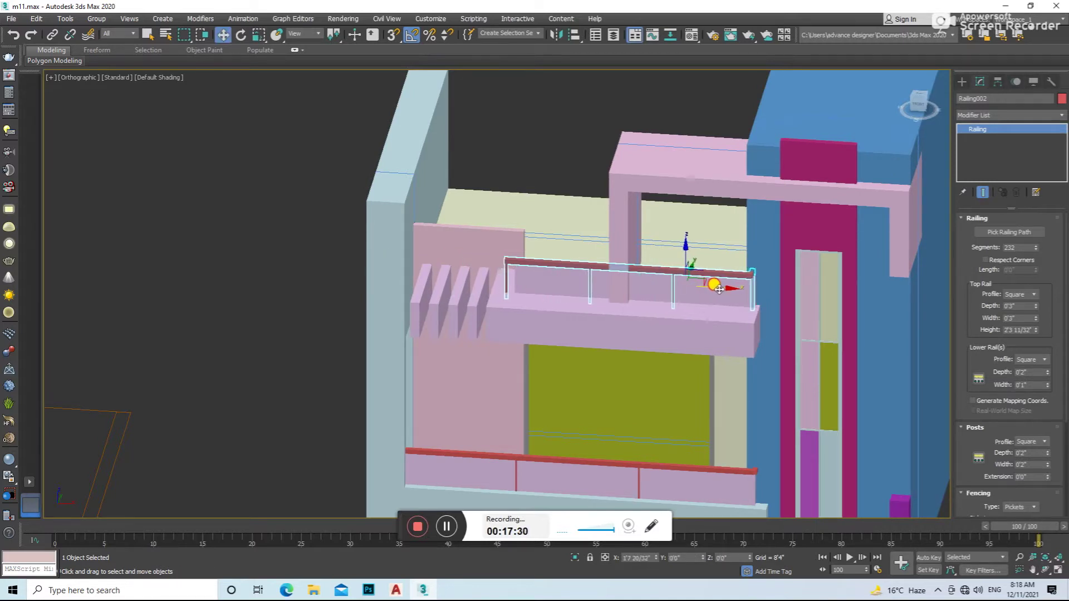
{"action": "key", "text": "f"}
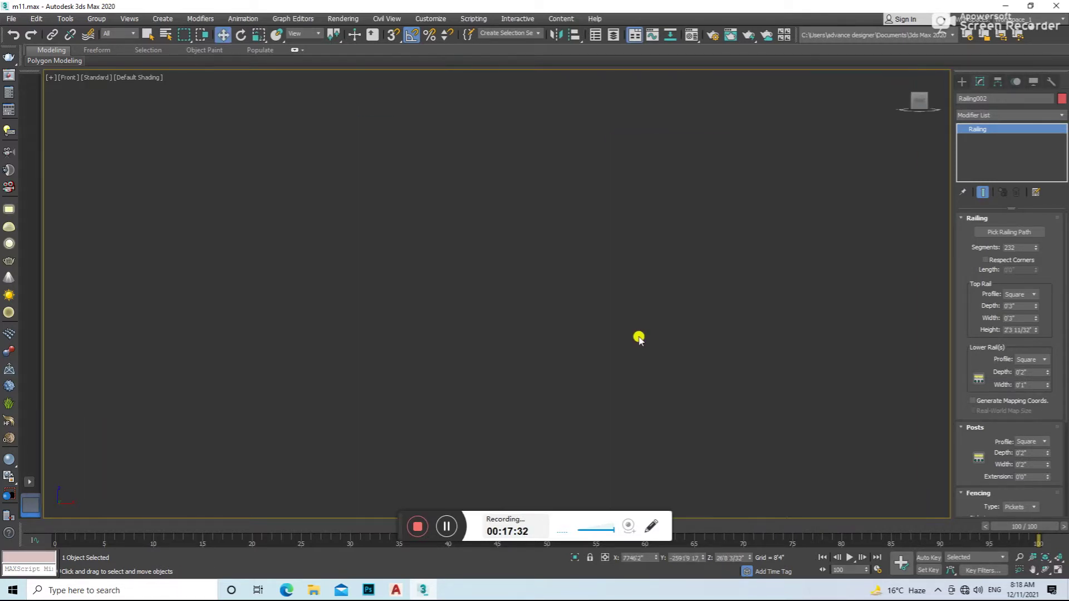
{"action": "key", "text": "z"}
{"action": "left_click", "coordinate": [516, 294]}
{"action": "left_click", "coordinate": [980, 231]}
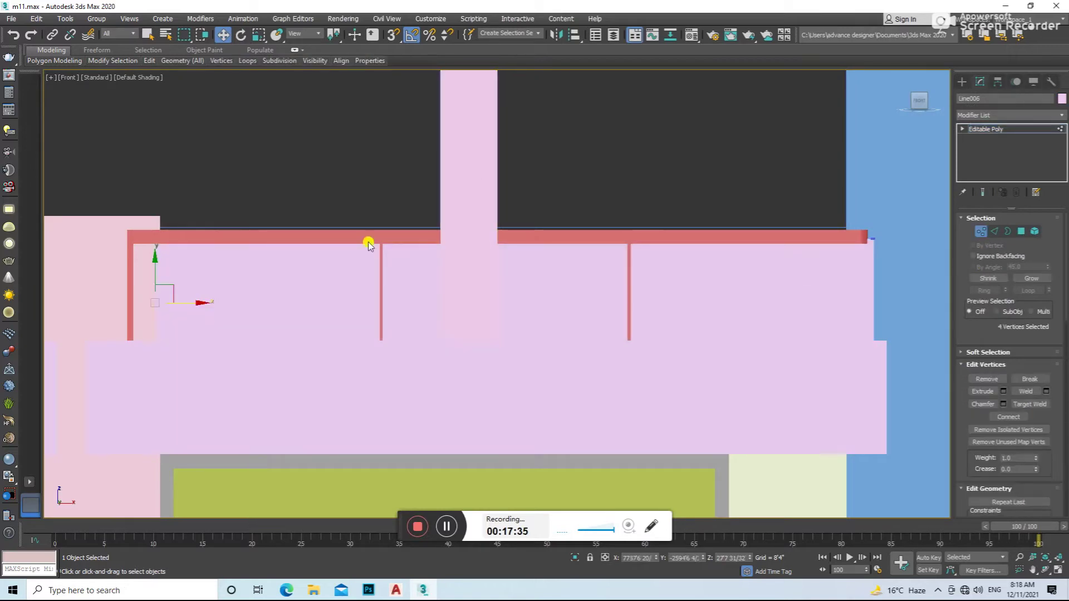
{"action": "mouse_move", "coordinate": [150, 309]}
{"action": "middle_mouse_down", "text": "alt"}
{"action": "mouse_move", "coordinate": [276, 385]}
{"action": "mouse_move", "coordinate": [281, 416]}
{"action": "mouse_move", "coordinate": [292, 397]}
{"action": "middle_mouse_up", "text": "alt"}
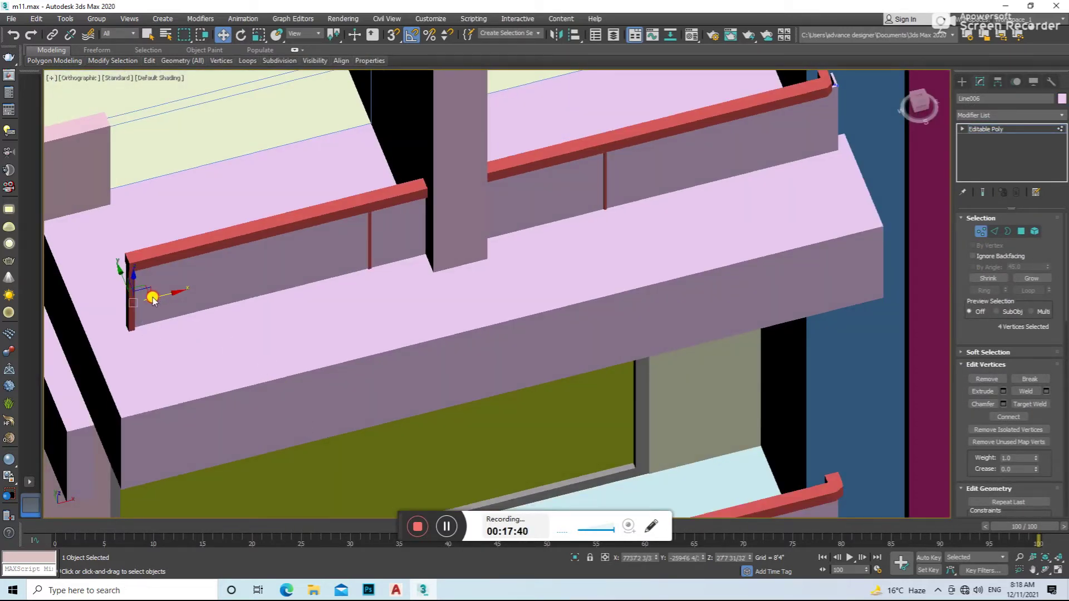
{"action": "left_click", "coordinate": [978, 232]}
{"action": "left_click", "coordinate": [962, 82]}
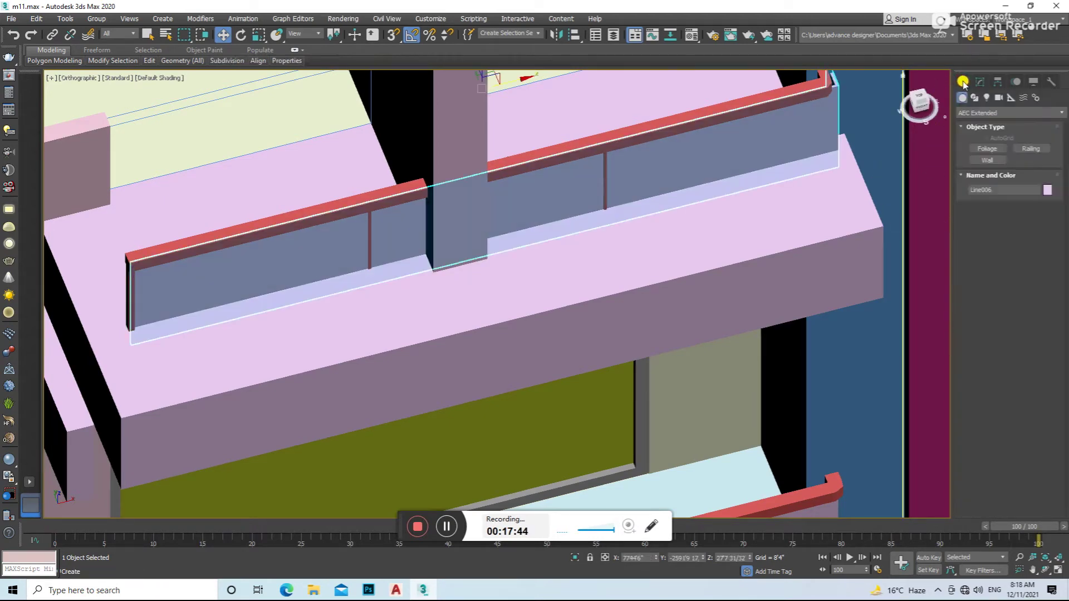
- Create a box on the slab snapped to the railing end and convert it to Editable Poly
{"action": "left_click", "coordinate": [974, 113]}
{"action": "left_click", "coordinate": [987, 148]}
{"action": "middle_click_drag", "start_coordinate": [515, 234], "coordinate": [336, 324], "text": "alt"}
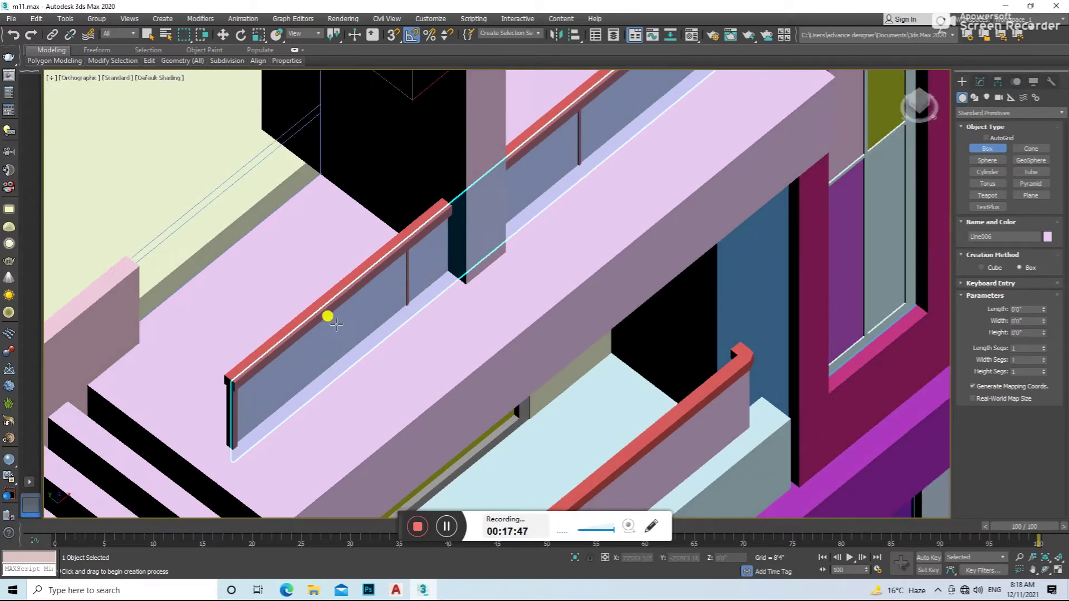
{"action": "middle_click_drag", "start_coordinate": [92, 221], "coordinate": [270, 210]}
{"action": "key", "text": "s"}
{"action": "left_click_drag", "start_coordinate": [285, 224], "coordinate": [393, 327]}
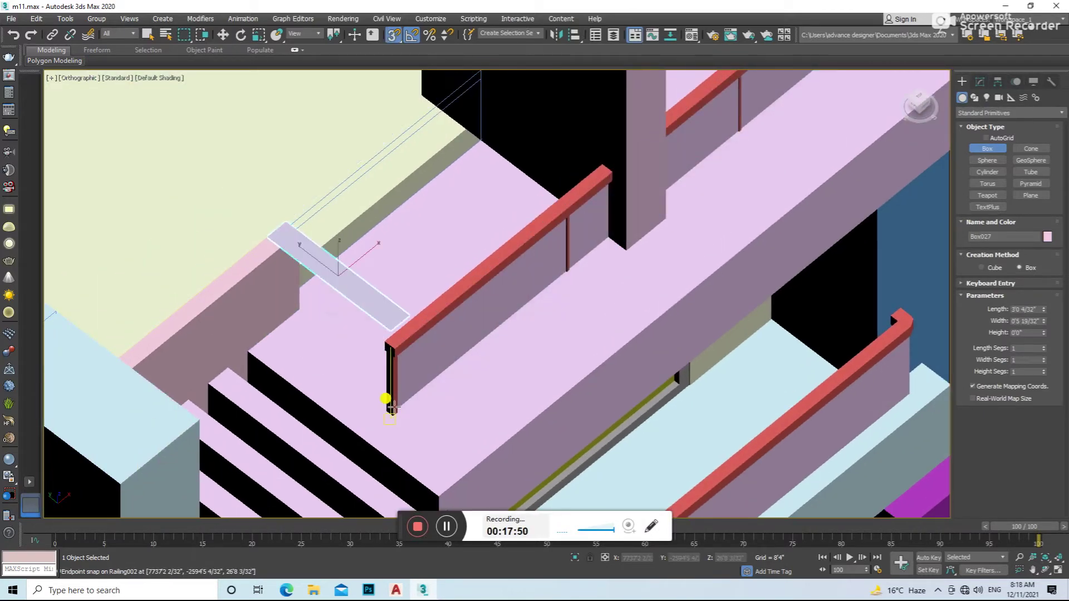
{"action": "left_click", "coordinate": [392, 410]}
{"action": "middle_click_drag", "start_coordinate": [384, 406], "coordinate": [346, 250], "text": "alt"}
{"action": "key", "text": "w"}
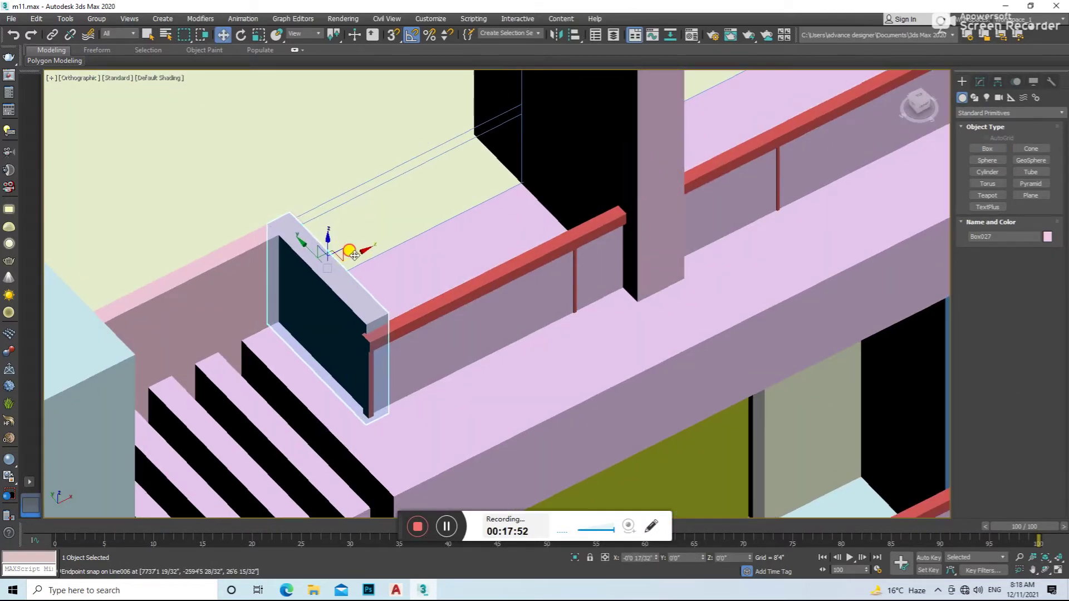
{"action": "right_click", "coordinate": [346, 287]}
{"action": "mouse_move", "coordinate": [367, 404]}
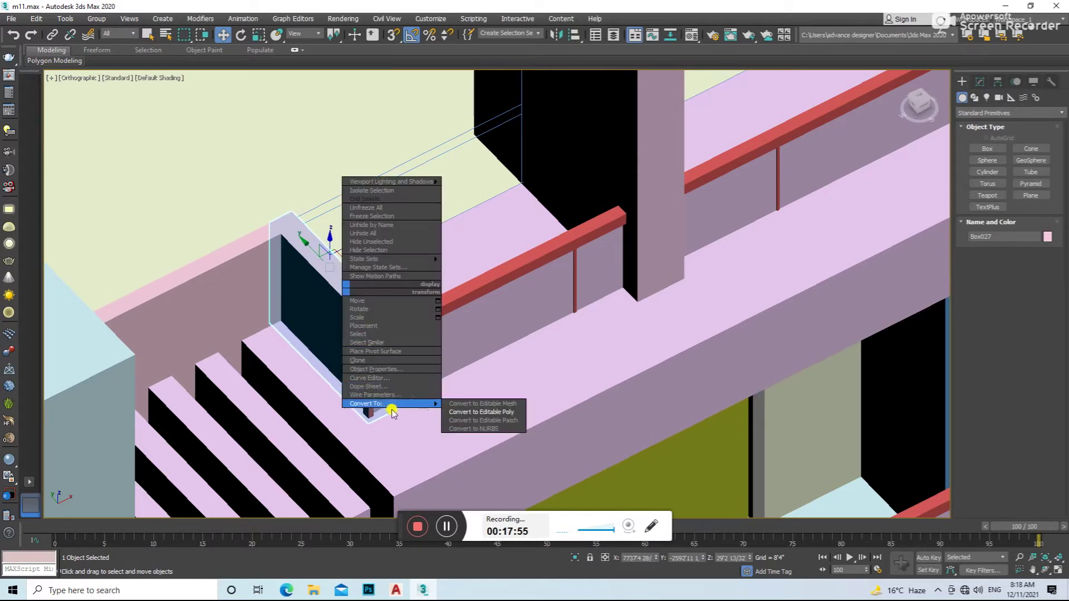
{"action": "left_click", "coordinate": [508, 415]}
- Select the box's top and front faces, then the neighbouring wall piece's faces, in Polygon mode
{"action": "key", "text": "4"}
{"action": "left_click", "coordinate": [383, 329]}
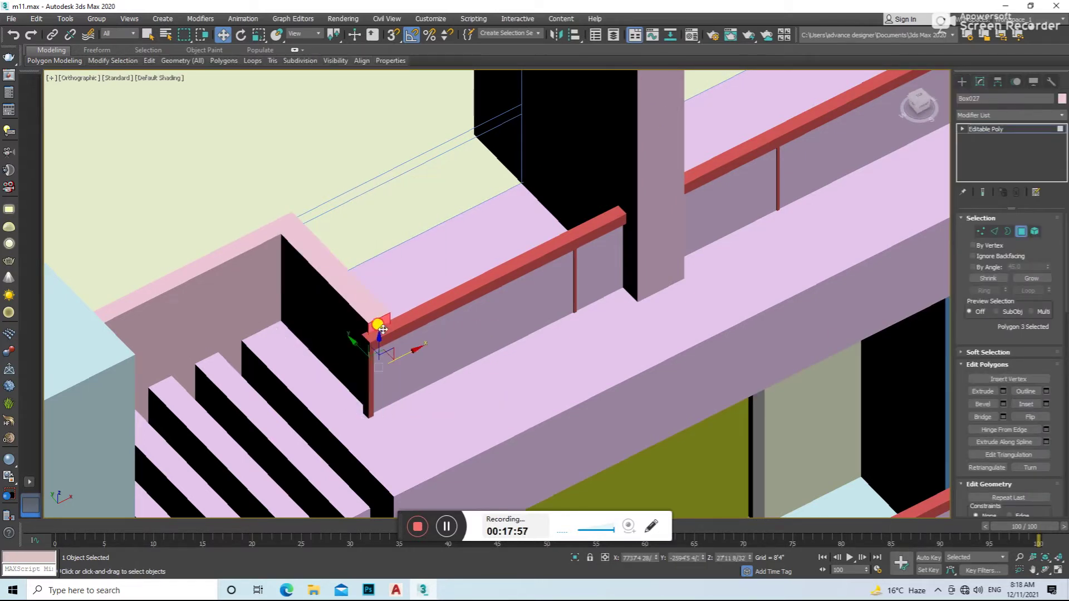
{"action": "left_click_drag", "start_coordinate": [358, 342], "coordinate": [363, 349]}
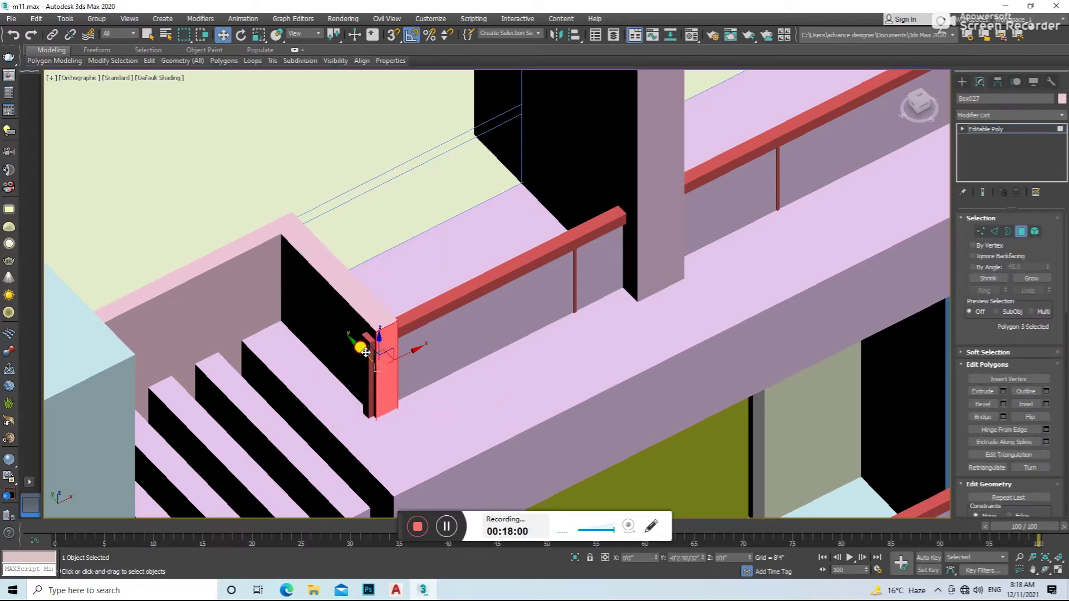
{"action": "left_click", "coordinate": [1019, 231]}
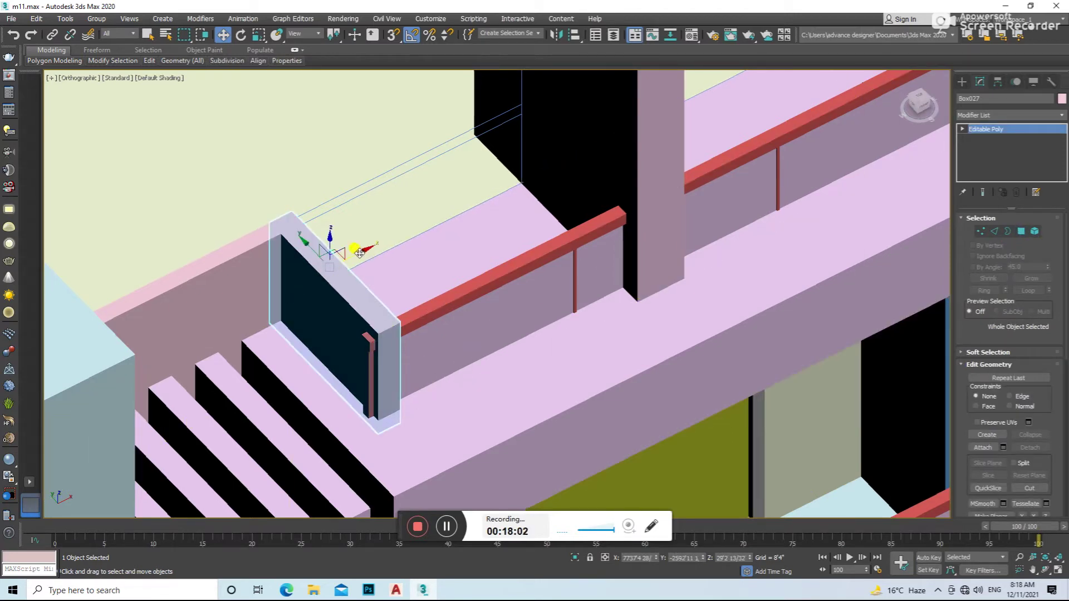
{"action": "scroll", "coordinate": [317, 278], "scroll_direction": "up", "scroll_amount": 2}
{"action": "scroll", "coordinate": [345, 286], "scroll_direction": "up", "scroll_amount": 3}
{"action": "left_click", "coordinate": [877, 266]}
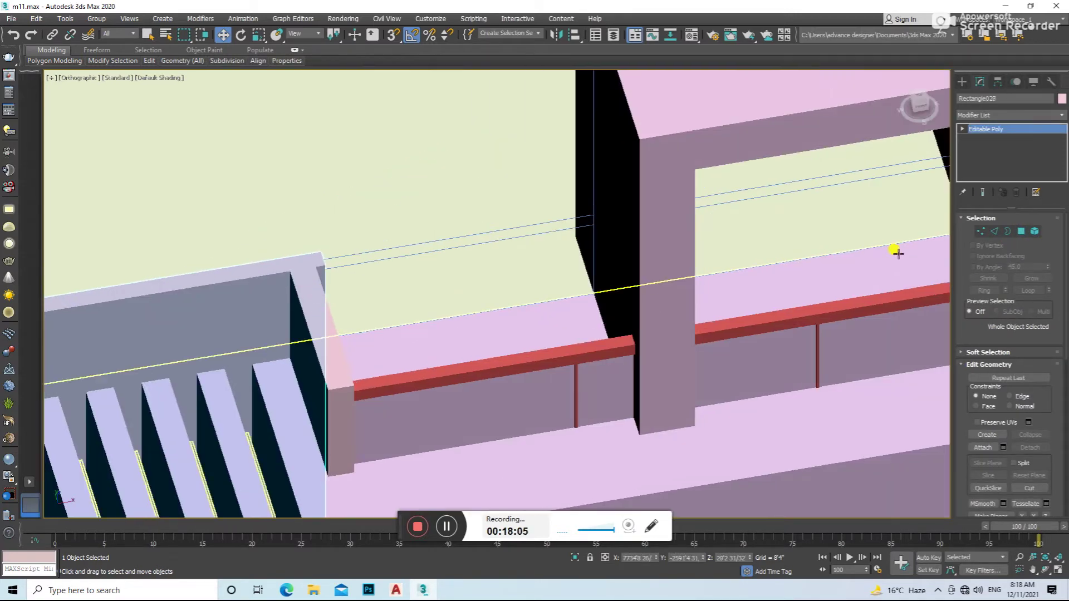
{"action": "left_click", "coordinate": [1021, 231]}
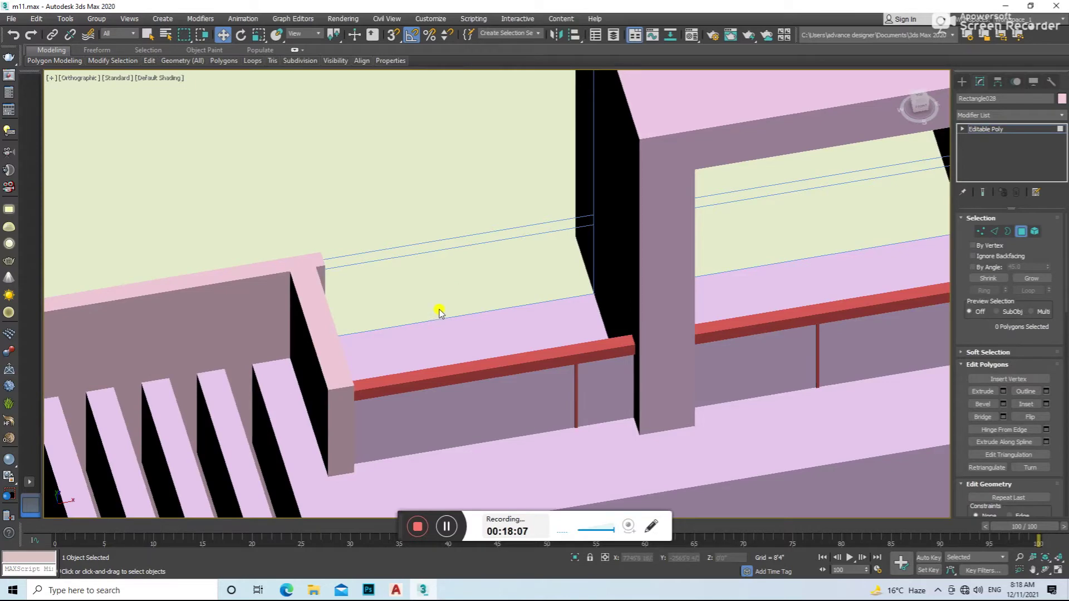
- Deselect the slab and orbit and zoom out to view the whole two-storey building
{"action": "middle_click_drag", "start_coordinate": [440, 312], "coordinate": [334, 308], "text": "alt"}
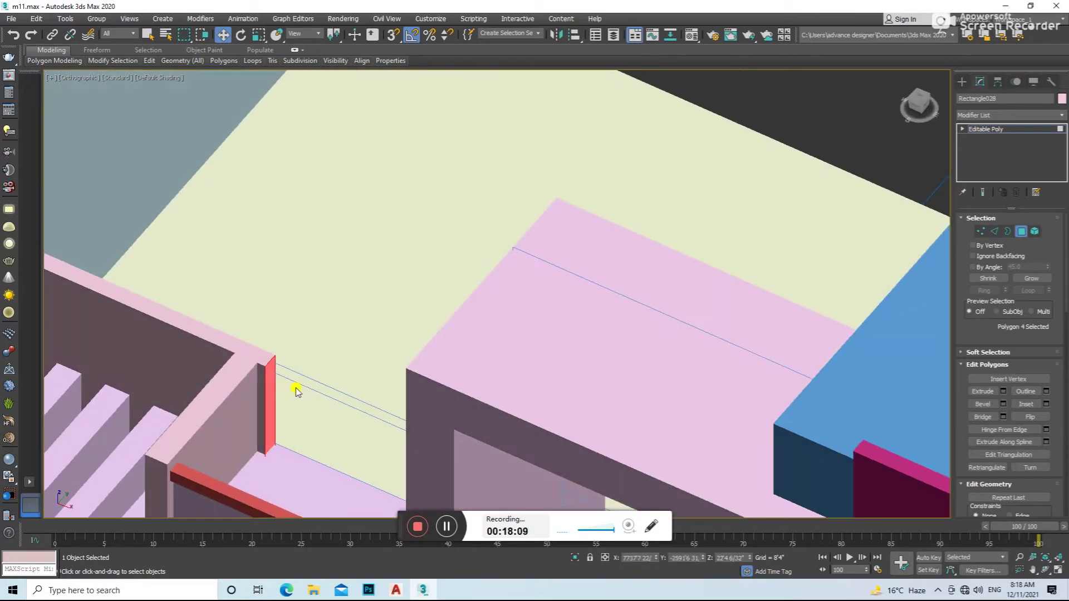
{"action": "middle_click_drag", "start_coordinate": [262, 350], "coordinate": [291, 387], "text": "alt"}
{"action": "scroll", "coordinate": [291, 386], "scroll_direction": "down", "scroll_amount": 3}
{"action": "scroll", "coordinate": [304, 472], "scroll_direction": "up", "scroll_amount": 2}
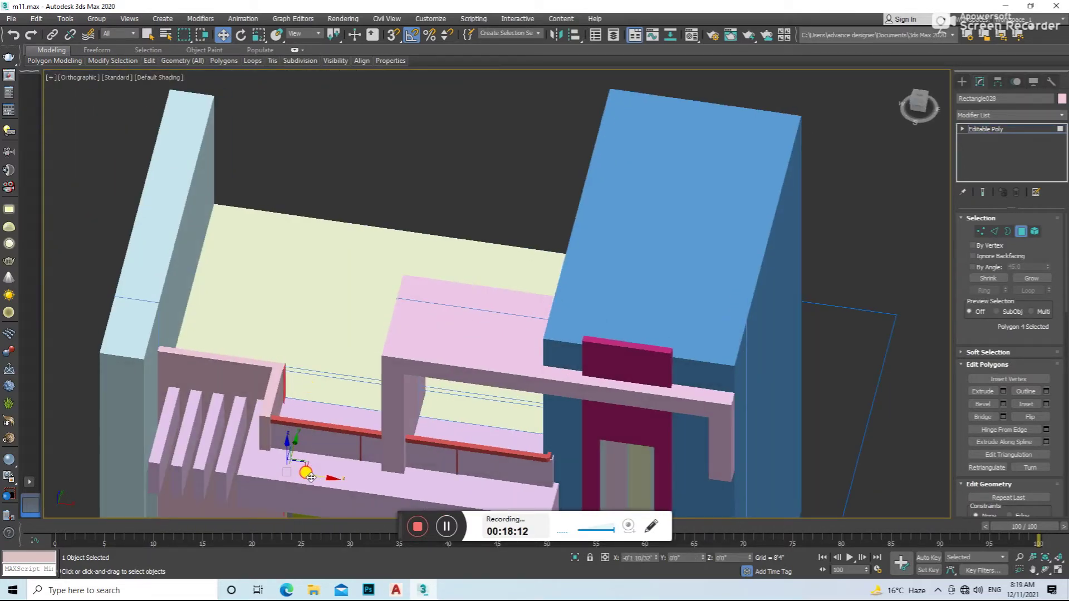
{"action": "left_click", "coordinate": [473, 170]}
{"action": "middle_click_drag", "start_coordinate": [473, 170], "coordinate": [461, 270], "text": "alt"}
{"action": "scroll", "coordinate": [446, 262], "scroll_direction": "up", "scroll_amount": 3}
{"action": "scroll", "coordinate": [815, 300], "scroll_direction": "down", "scroll_amount": 3}
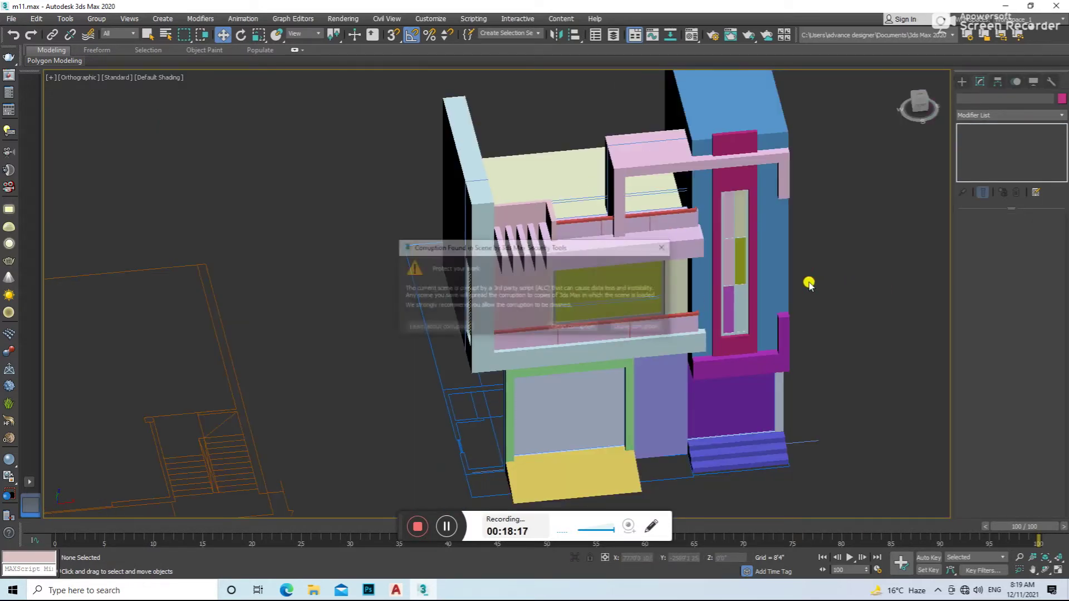
- Dismiss the scene corruption warning and inspect the lower balcony railing and slab
{"action": "left_click", "coordinate": [677, 242]}
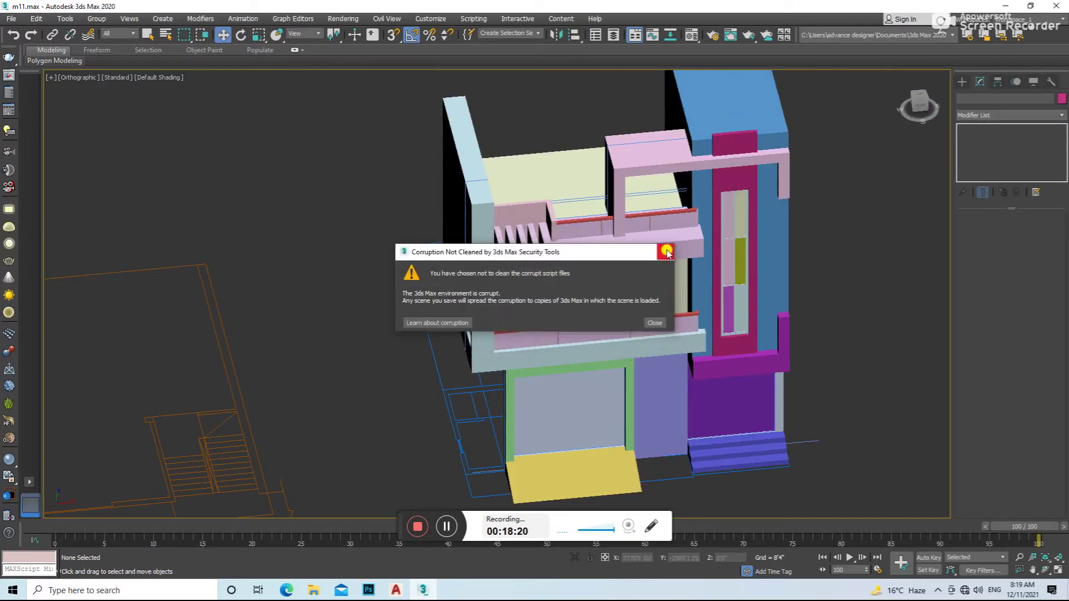
{"action": "scroll", "coordinate": [660, 243], "scroll_direction": "up", "scroll_amount": 3}
{"action": "left_click", "coordinate": [659, 208]}
{"action": "scroll", "coordinate": [689, 238], "scroll_direction": "up", "scroll_amount": 2}
{"action": "scroll", "coordinate": [676, 225], "scroll_direction": "up", "scroll_amount": 3}
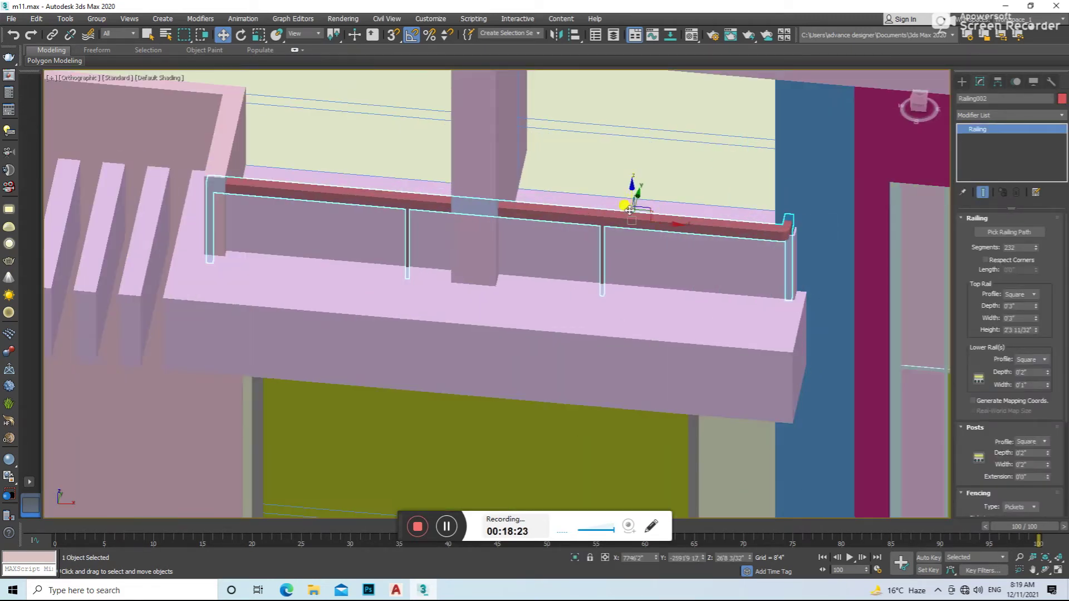
{"action": "left_click", "coordinate": [544, 317]}
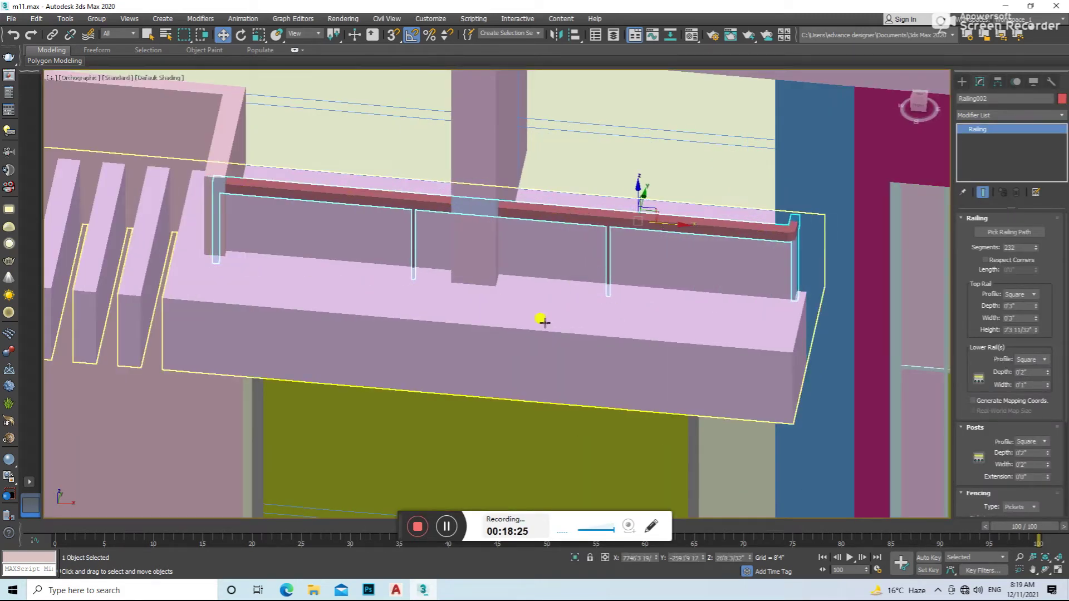
{"action": "middle_click_drag", "start_coordinate": [544, 317], "coordinate": [551, 336], "text": "alt"}
{"action": "scroll", "coordinate": [535, 318], "scroll_direction": "down", "scroll_amount": 2}
{"action": "scroll", "coordinate": [687, 233], "scroll_direction": "up", "scroll_amount": 4}
{"action": "scroll", "coordinate": [687, 232], "scroll_direction": "down", "scroll_amount": 4}
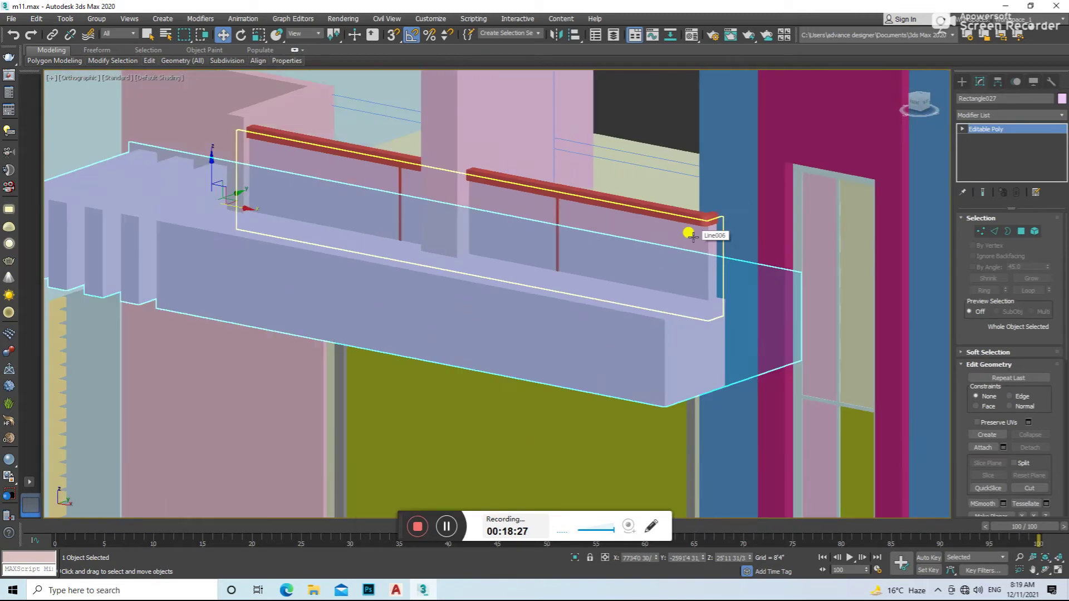
{"action": "scroll", "coordinate": [702, 296], "scroll_direction": "down", "scroll_amount": 5}
- Inspect the upper balcony railing up close, then deselect and return to a wider building view
{"action": "middle_click_drag", "start_coordinate": [703, 296], "coordinate": [852, 328], "text": "alt"}
{"action": "scroll", "coordinate": [239, 303], "scroll_direction": "down", "scroll_amount": 3}
{"action": "left_click", "coordinate": [480, 229]}
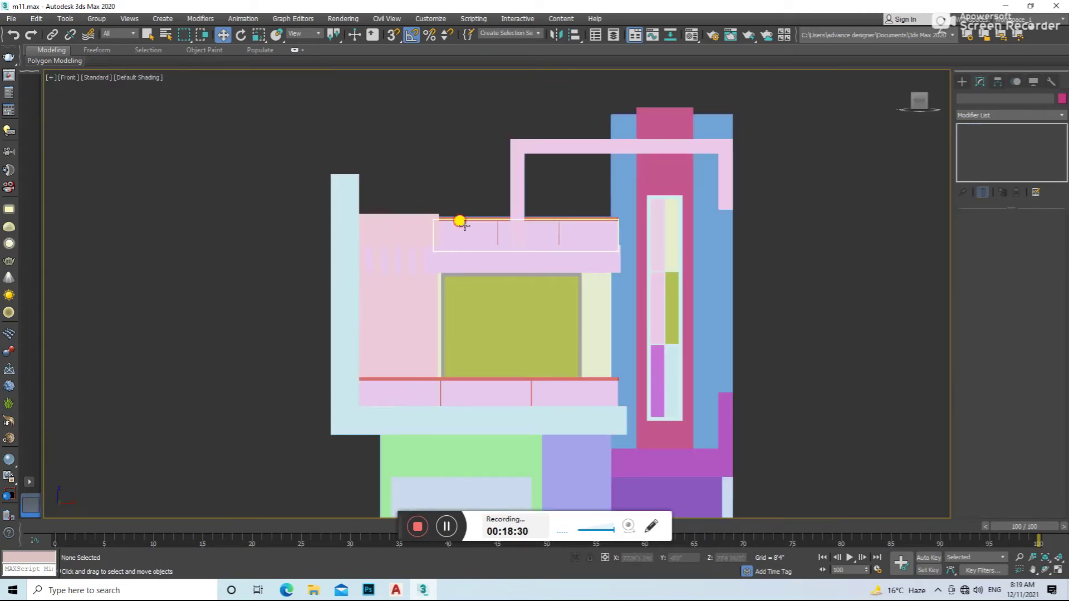
{"action": "middle_click_drag", "start_coordinate": [480, 229], "coordinate": [503, 284], "text": "alt"}
{"action": "scroll", "coordinate": [504, 284], "scroll_direction": "up", "scroll_amount": 3}
{"action": "scroll", "coordinate": [505, 284], "scroll_direction": "up", "scroll_amount": 3}
{"action": "scroll", "coordinate": [584, 229], "scroll_direction": "down", "scroll_amount": 3}
{"action": "scroll", "coordinate": [579, 217], "scroll_direction": "up", "scroll_amount": 3}
{"action": "scroll", "coordinate": [573, 183], "scroll_direction": "down", "scroll_amount": 2}
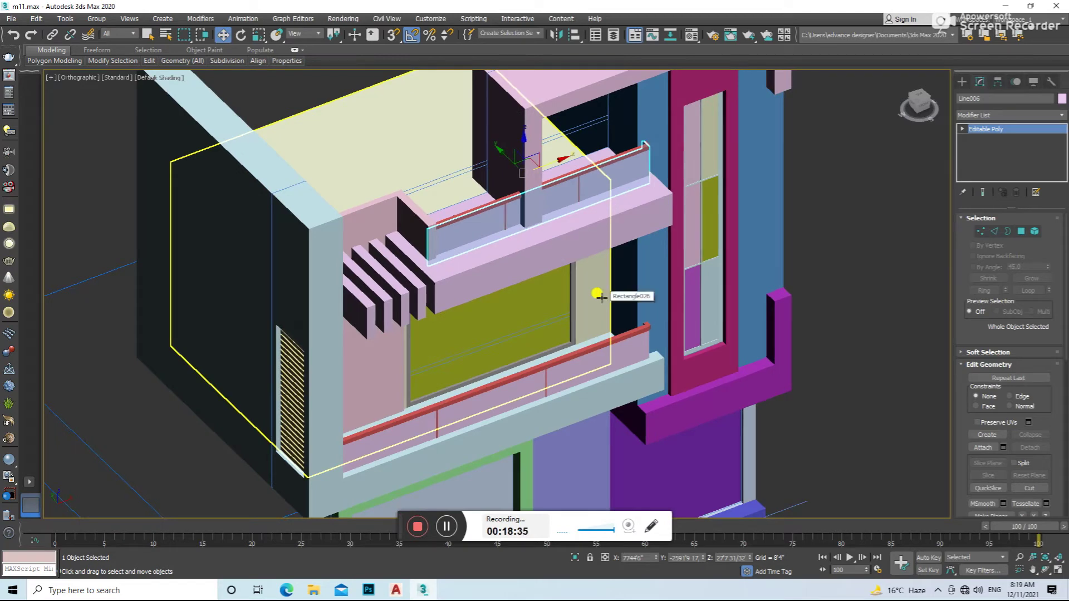
{"action": "scroll", "coordinate": [600, 296], "scroll_direction": "down", "scroll_amount": 4}
{"action": "left_click", "coordinate": [733, 265]}
{"action": "mouse_move", "coordinate": [732, 265]}
{"action": "middle_mouse_down", "text": "alt"}
{"action": "mouse_move", "coordinate": [632, 306]}
{"action": "mouse_move", "coordinate": [727, 362]}
{"action": "middle_mouse_up", "text": "alt"}
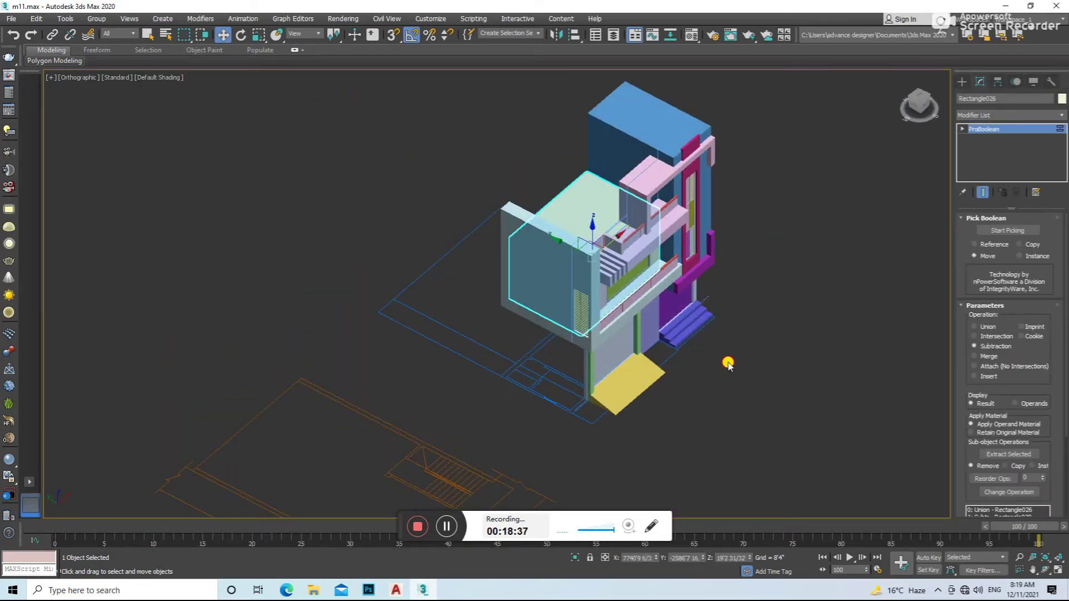
{"action": "left_click", "coordinate": [962, 82]}
- Draw a snapped box beside the louvered side wall and move it onto the wall corner
{"action": "left_click", "coordinate": [987, 148]}
{"action": "key", "text": "s"}
{"action": "scroll", "coordinate": [529, 337], "scroll_direction": "up", "scroll_amount": 4}
{"action": "left_click_drag", "start_coordinate": [498, 306], "coordinate": [666, 444]}
{"action": "left_click", "coordinate": [626, 448]}
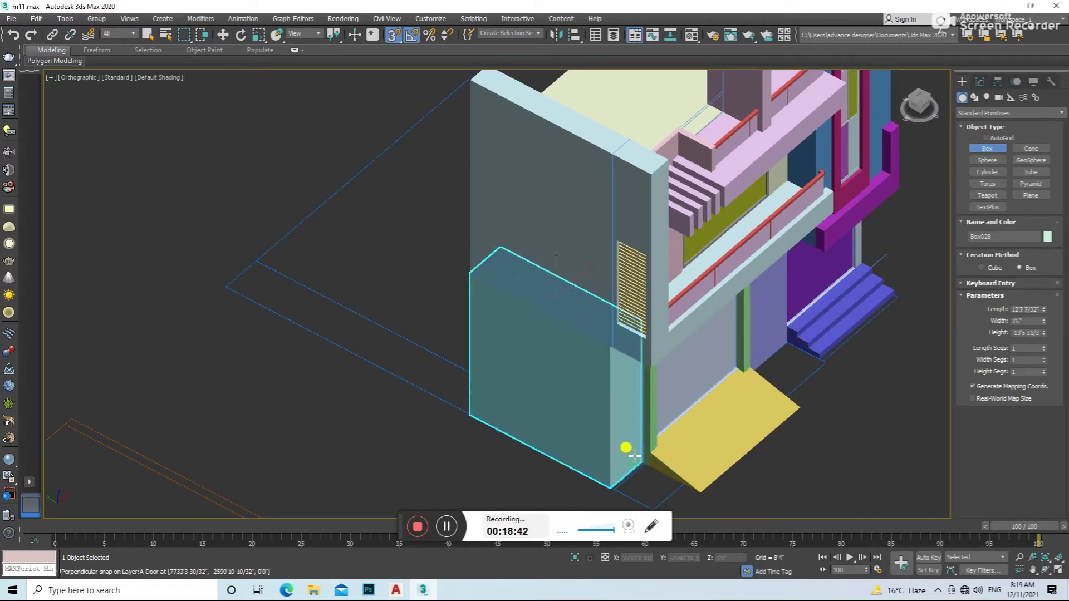
{"action": "key", "text": "w"}
{"action": "key", "text": "s"}
{"action": "scroll", "coordinate": [640, 317], "scroll_direction": "up", "scroll_amount": 3}
{"action": "left_click_drag", "start_coordinate": [573, 262], "coordinate": [637, 248]}
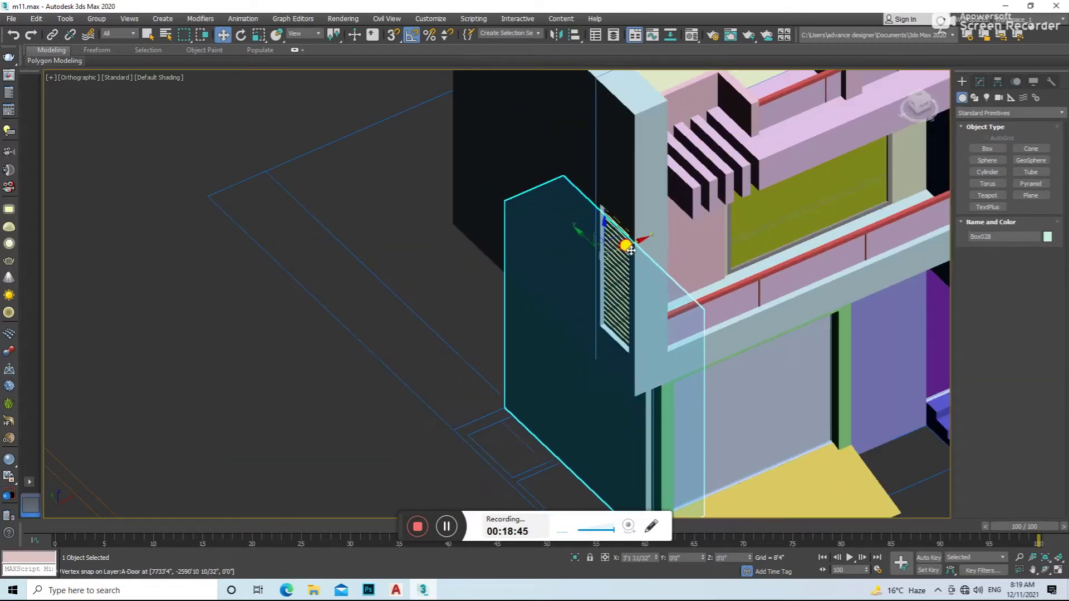
- Convert the box to Editable Poly and move its end face to lengthen the panel
{"action": "middle_click_drag", "start_coordinate": [532, 384], "coordinate": [716, 400], "text": "alt"}
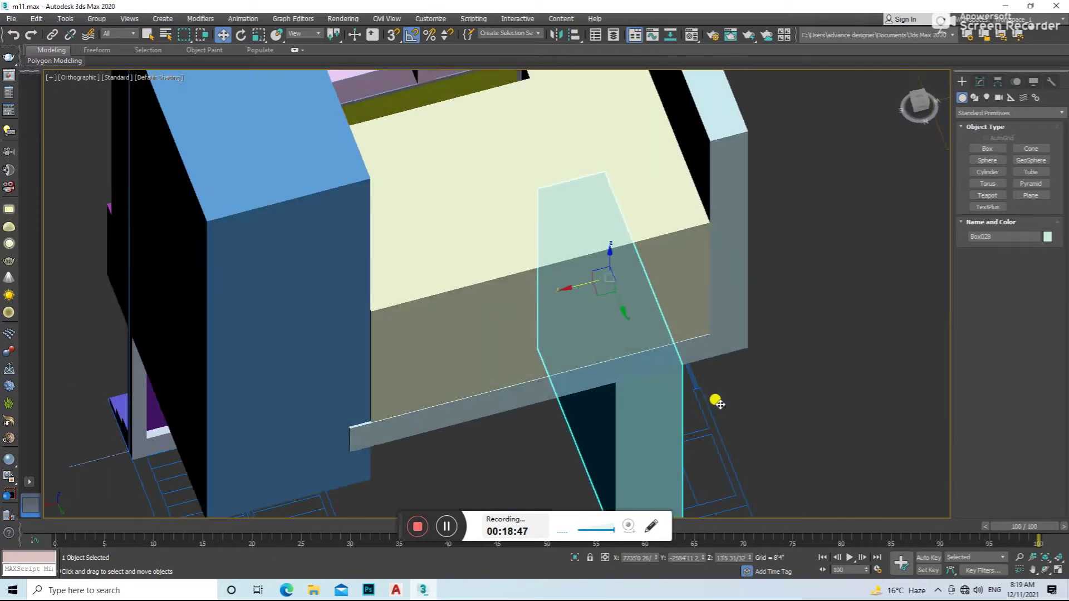
{"action": "right_click", "coordinate": [685, 388]}
{"action": "mouse_move", "coordinate": [727, 500]}
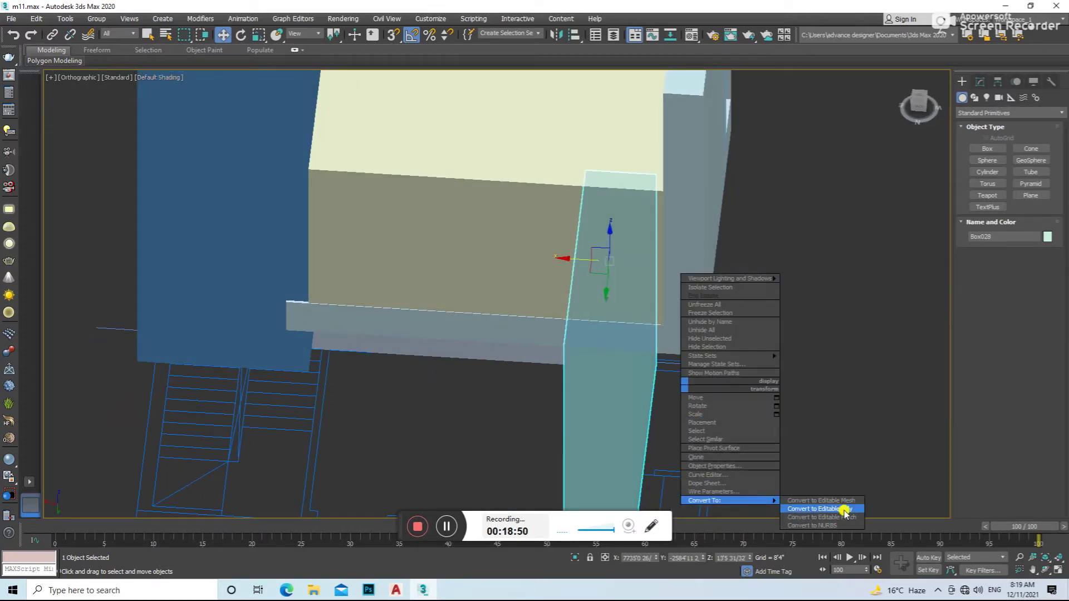
{"action": "left_click", "coordinate": [845, 508]}
{"action": "left_click", "coordinate": [1021, 231]}
{"action": "middle_click_drag", "start_coordinate": [723, 335], "coordinate": [594, 351], "text": "alt"}
{"action": "left_click", "coordinate": [594, 351]}
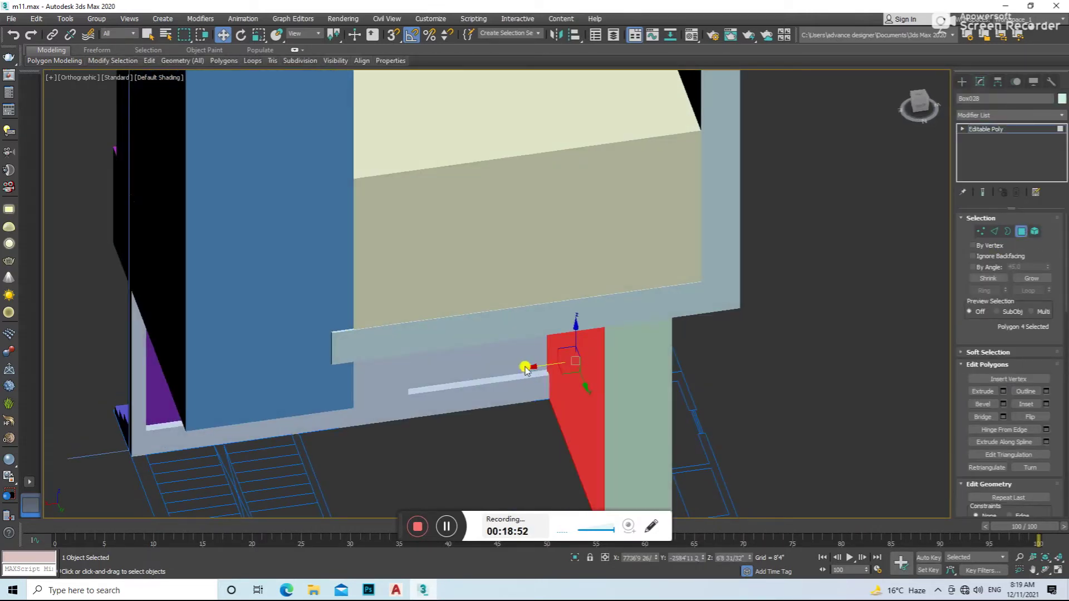
{"action": "left_click_drag", "start_coordinate": [526, 368], "coordinate": [597, 371]}
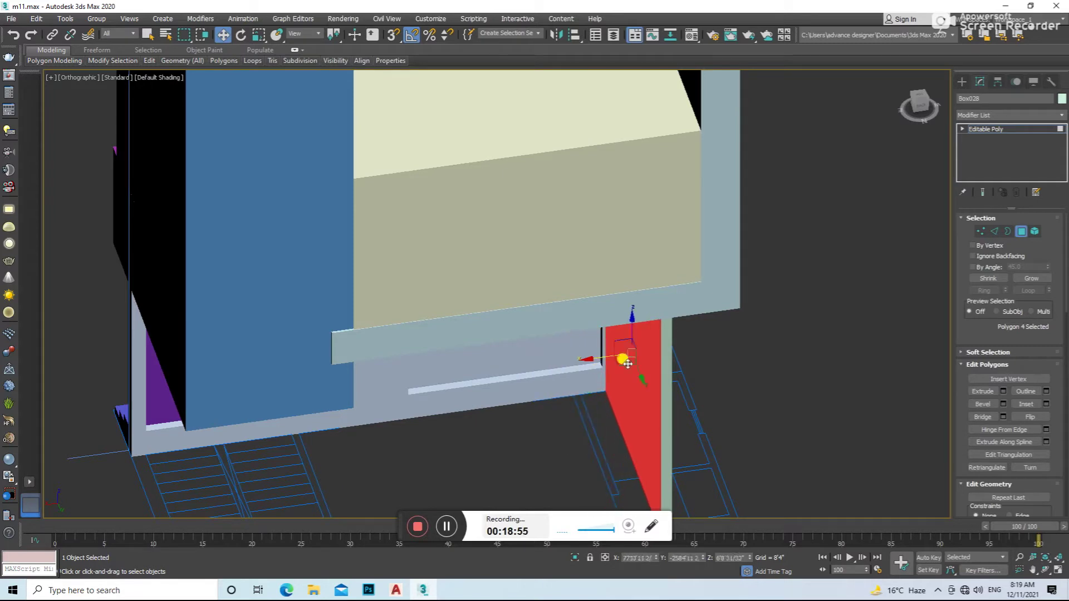
{"action": "left_click", "coordinate": [1023, 236]}
- Clone the wall panel to the building's opposite side and clear the selection
{"action": "middle_click_drag", "start_coordinate": [478, 442], "coordinate": [565, 394]}
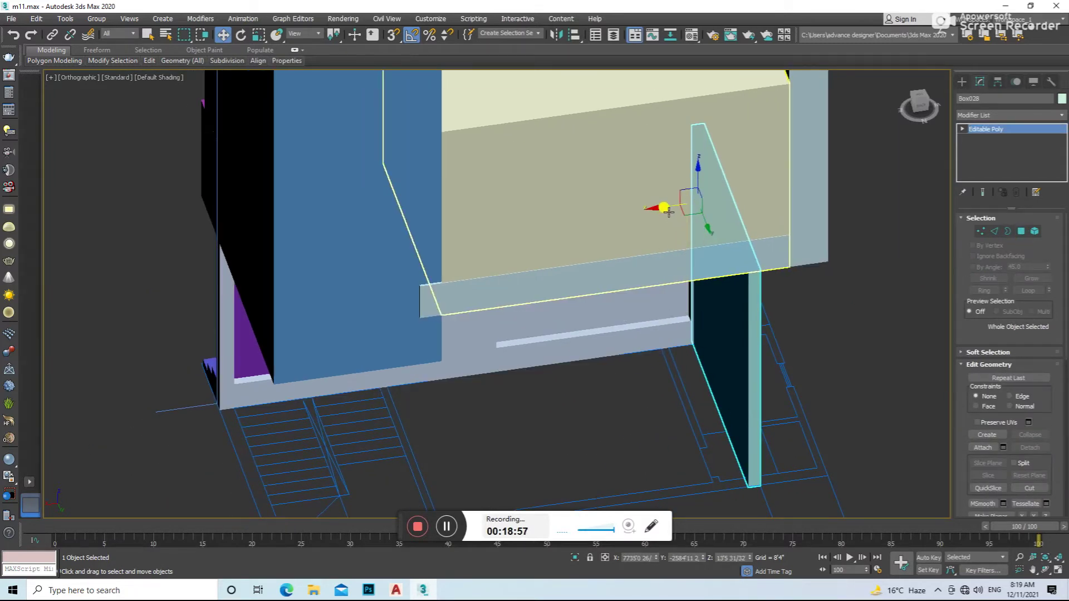
{"action": "left_click_drag", "start_coordinate": [668, 208], "coordinate": [234, 298], "text": "shift"}
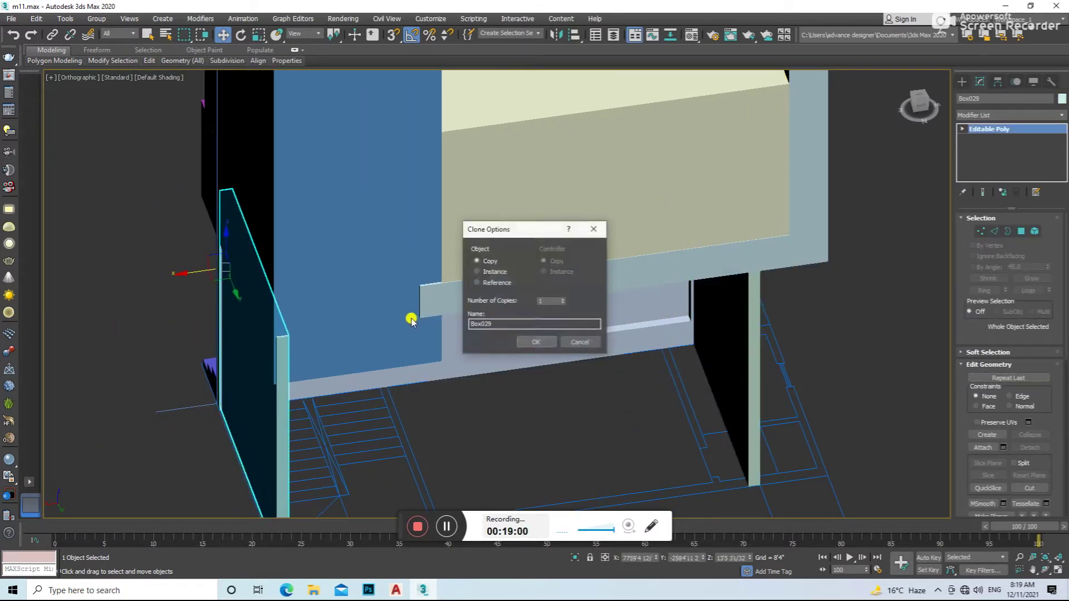
{"action": "left_click", "coordinate": [527, 340]}
{"action": "scroll", "coordinate": [442, 424], "scroll_direction": "down", "scroll_amount": 5}
{"action": "scroll", "coordinate": [342, 377], "scroll_direction": "down", "scroll_amount": 3}
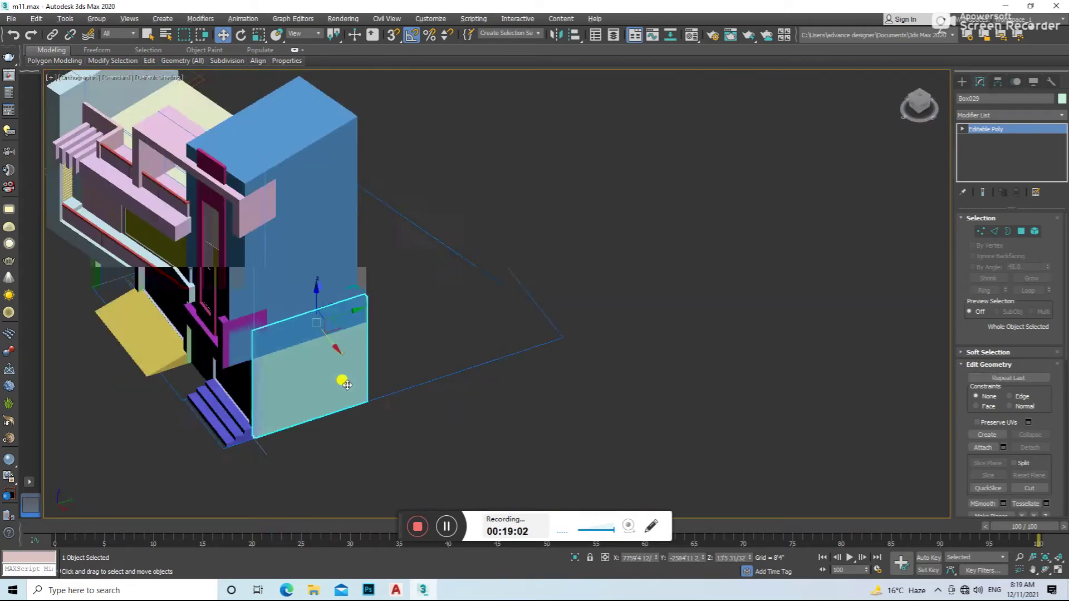
{"action": "left_click", "coordinate": [479, 430]}
{"action": "left_click", "coordinate": [288, 413]}
{"action": "middle_click_drag", "start_coordinate": [289, 412], "coordinate": [566, 377], "text": "alt"}
{"action": "left_click", "coordinate": [565, 377]}
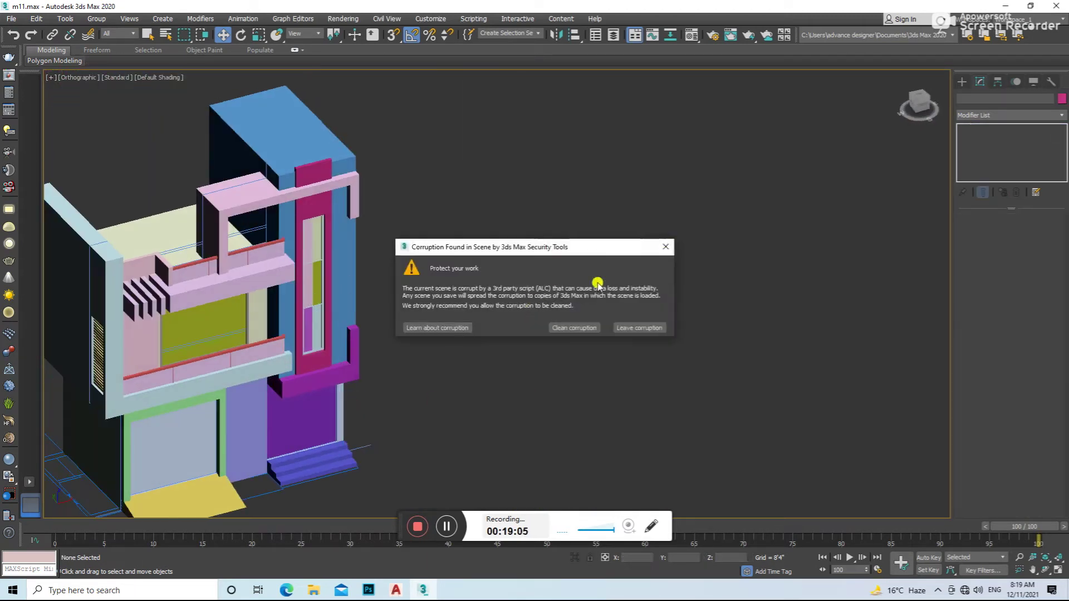
- Dismiss both corruption warnings, then select the U-shaped pillar frame Line003 and isolate it with Alt+Q
{"action": "left_click", "coordinate": [666, 246]}
{"action": "left_click", "coordinate": [674, 243]}
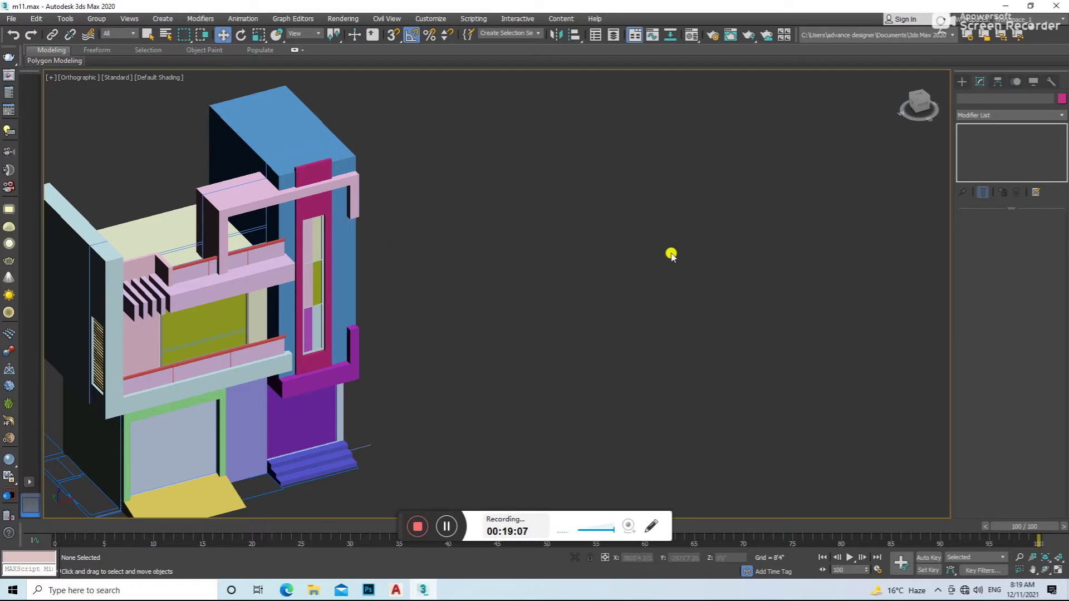
{"action": "left_click", "coordinate": [279, 311]}
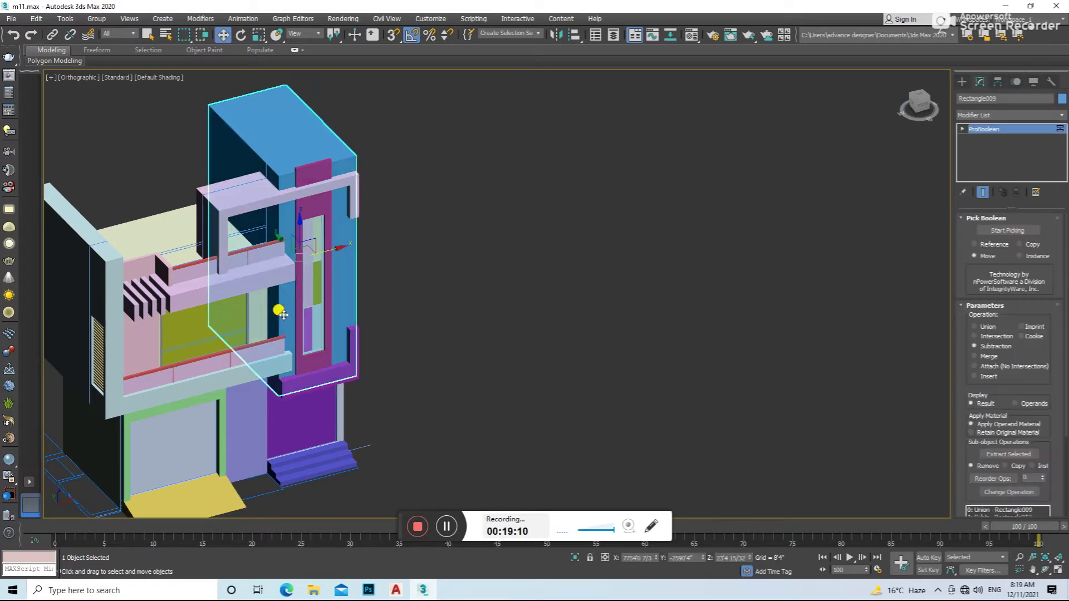
{"action": "middle_click_drag", "start_coordinate": [287, 315], "coordinate": [282, 306], "text": "alt"}
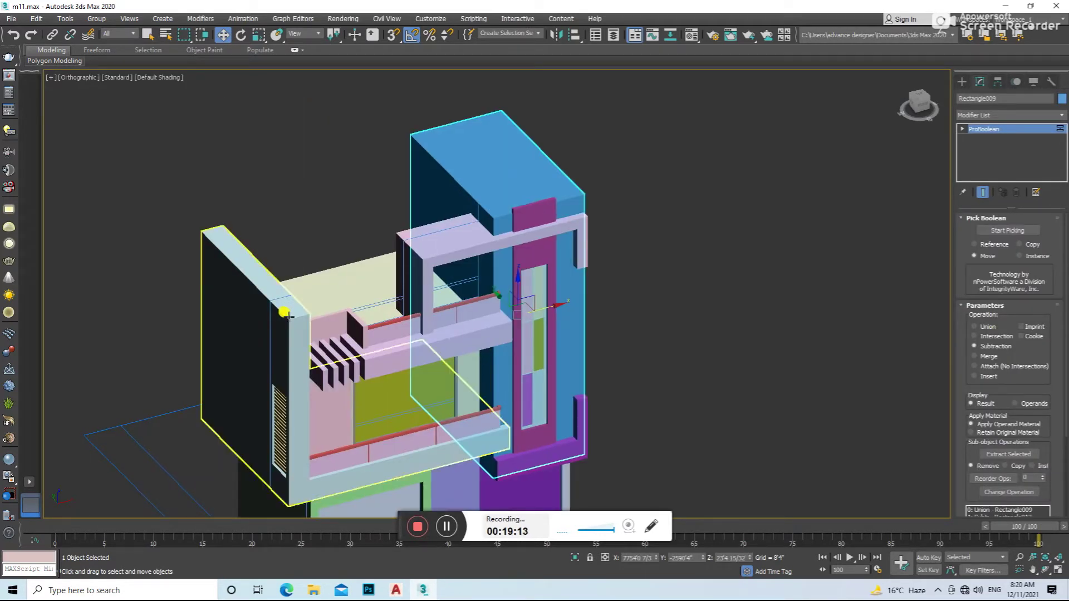
{"action": "left_click", "coordinate": [320, 367]}
{"action": "mouse_move", "coordinate": [323, 365]}
{"action": "middle_mouse_down", "text": "alt"}
{"action": "mouse_move", "coordinate": [334, 341]}
{"action": "mouse_move", "coordinate": [322, 310]}
{"action": "middle_mouse_up", "text": "alt"}
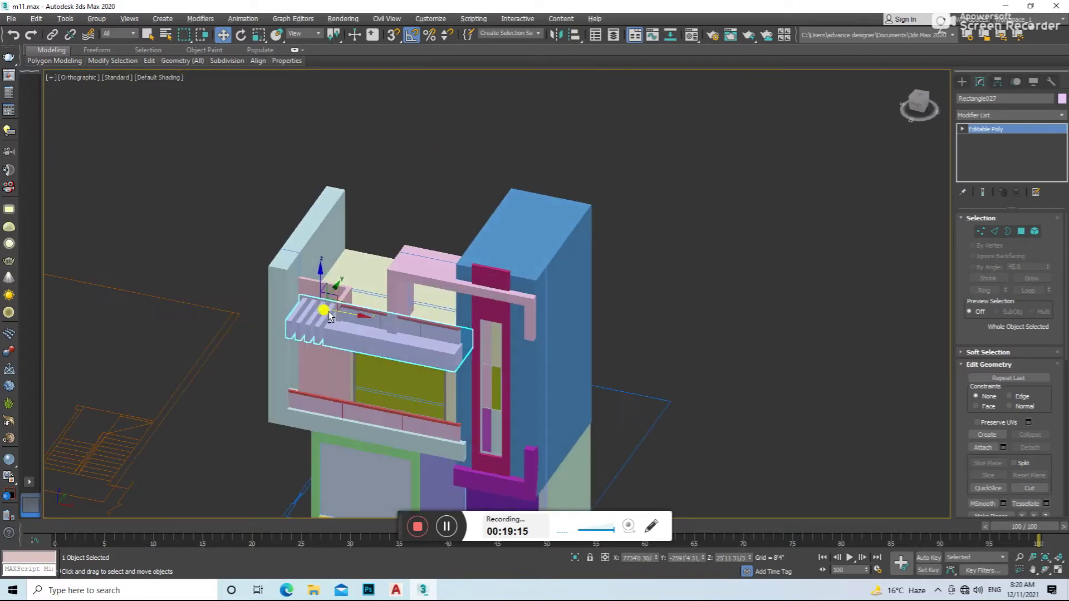
{"action": "scroll", "coordinate": [281, 340], "scroll_direction": "up", "scroll_amount": 5}
{"action": "mouse_move", "coordinate": [281, 339]}
{"action": "middle_mouse_down", "text": "alt"}
{"action": "mouse_move", "coordinate": [401, 370]}
{"action": "mouse_move", "coordinate": [573, 389]}
{"action": "middle_mouse_up", "text": "alt"}
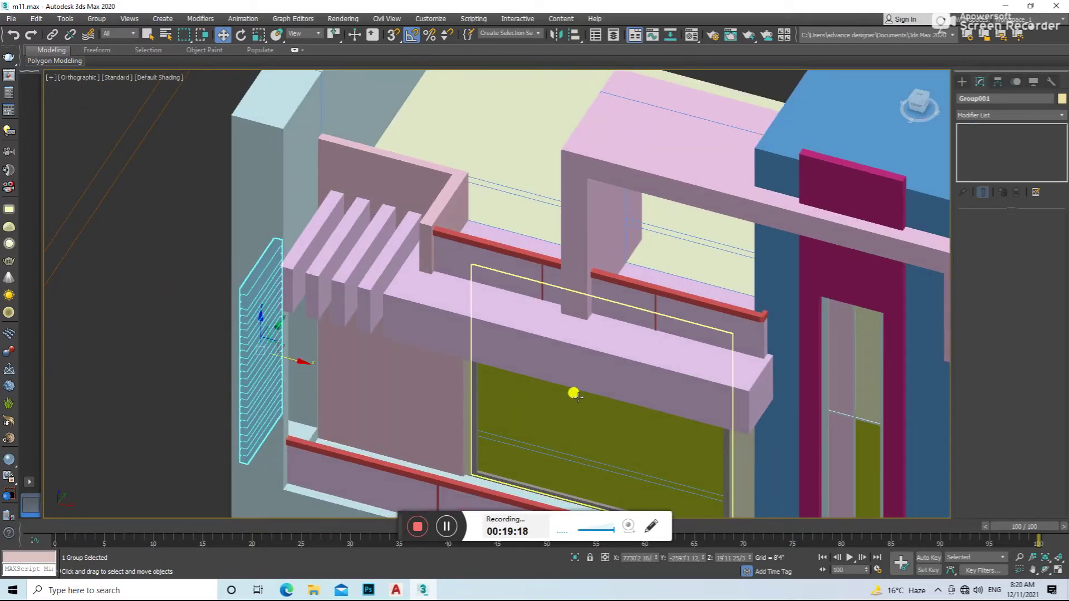
{"action": "left_click", "coordinate": [595, 177]}
{"action": "key", "text": "alt+q"}
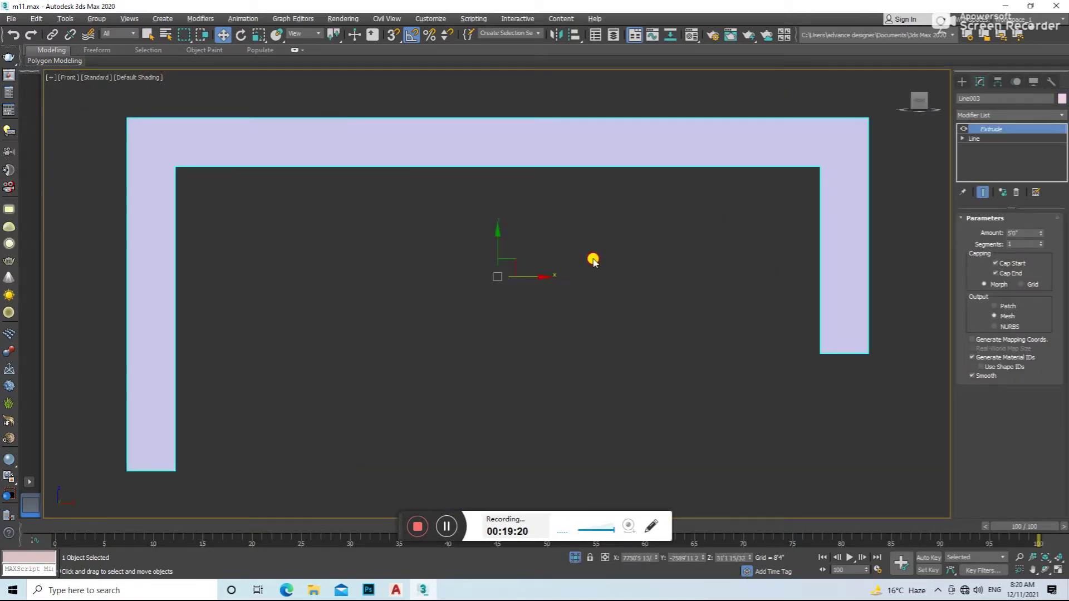
- Draw a green box against the frame's left leg and slide it up the leg
{"action": "middle_click_drag", "start_coordinate": [634, 153], "coordinate": [635, 192], "text": "alt"}
{"action": "left_click", "coordinate": [962, 82]}
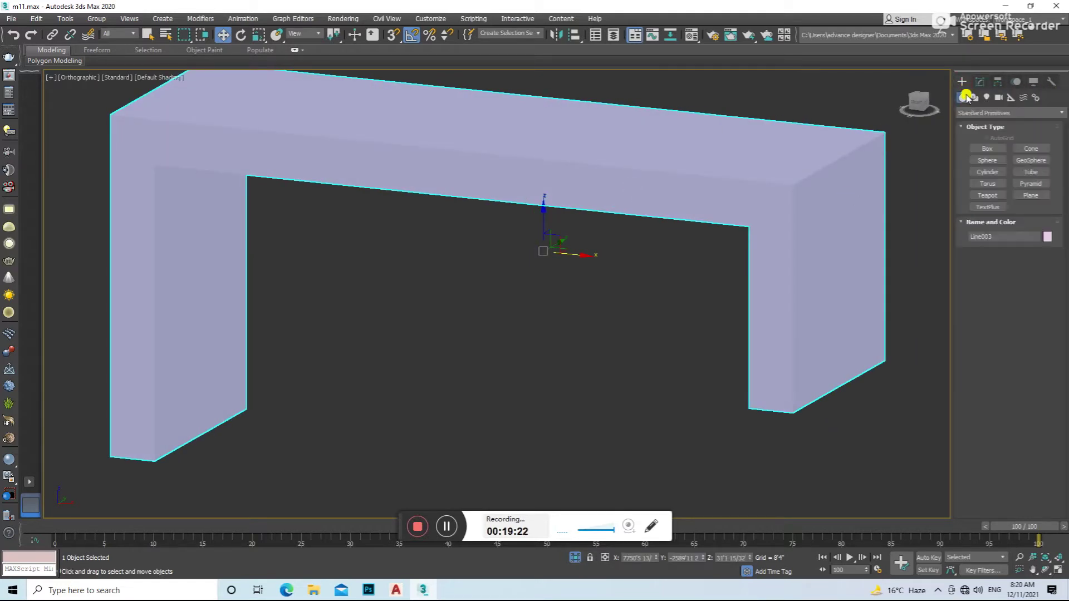
{"action": "left_click", "coordinate": [1001, 148]}
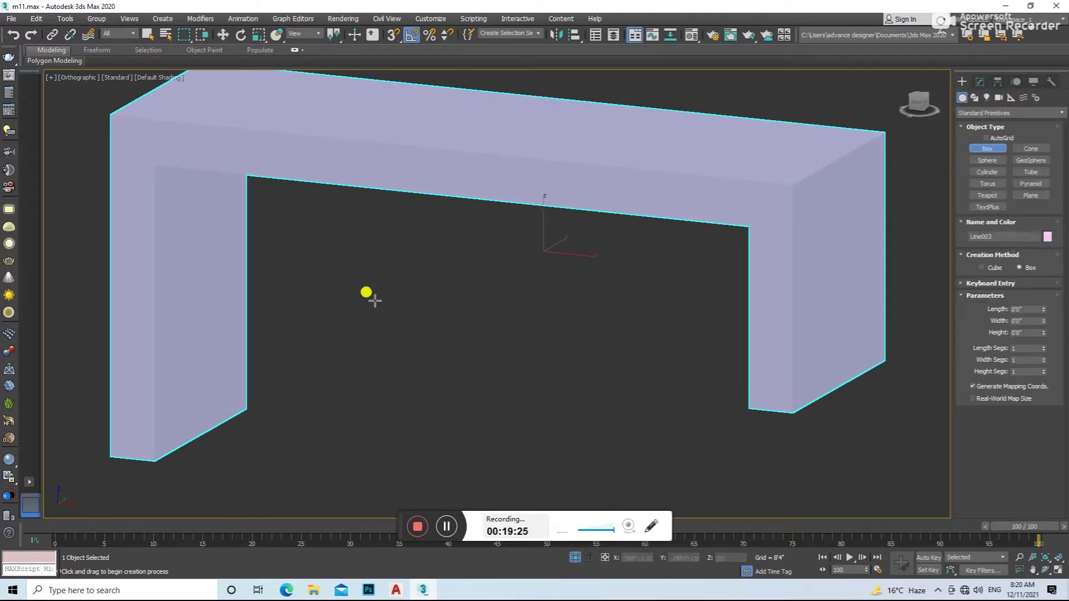
{"action": "scroll", "coordinate": [245, 405], "scroll_direction": "down", "scroll_amount": 2}
{"action": "left_click_drag", "start_coordinate": [245, 407], "coordinate": [150, 440]}
{"action": "left_click", "coordinate": [147, 184]}
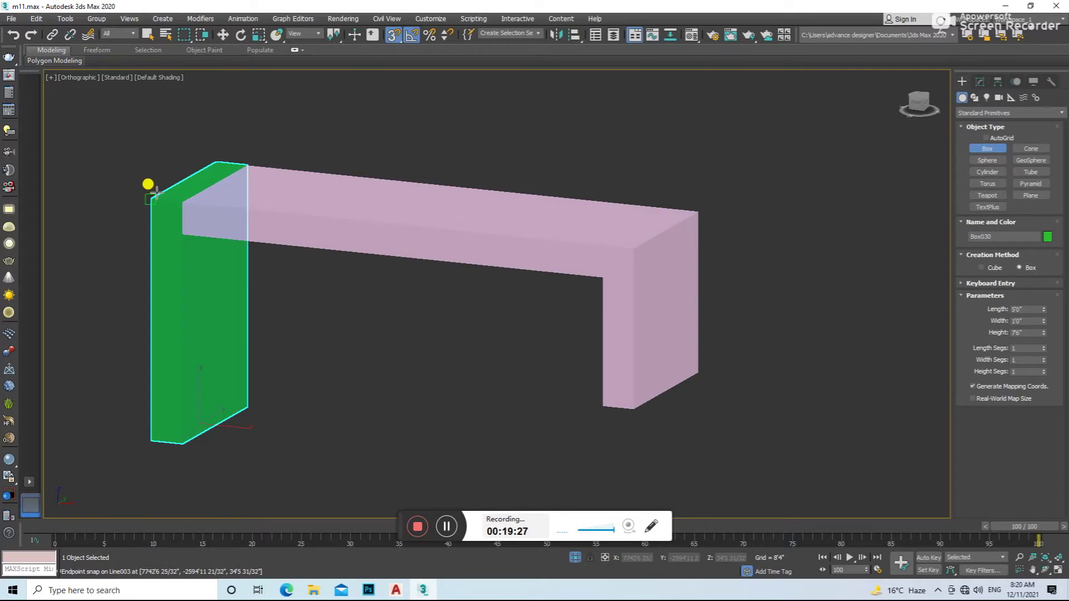
{"action": "right_click", "coordinate": [221, 251]}
{"action": "middle_click_drag", "start_coordinate": [221, 251], "coordinate": [269, 347], "text": "alt"}
{"action": "mouse_move", "coordinate": [244, 438]}
{"action": "left_mouse_down"}
{"action": "mouse_move", "coordinate": [263, 429]}
{"action": "mouse_move", "coordinate": [246, 377]}
{"action": "left_mouse_up"}
{"action": "mouse_move", "coordinate": [245, 377]}
{"action": "middle_mouse_down", "text": "alt"}
{"action": "mouse_move", "coordinate": [260, 362]}
{"action": "mouse_move", "coordinate": [251, 393]}
{"action": "middle_mouse_up", "text": "alt"}
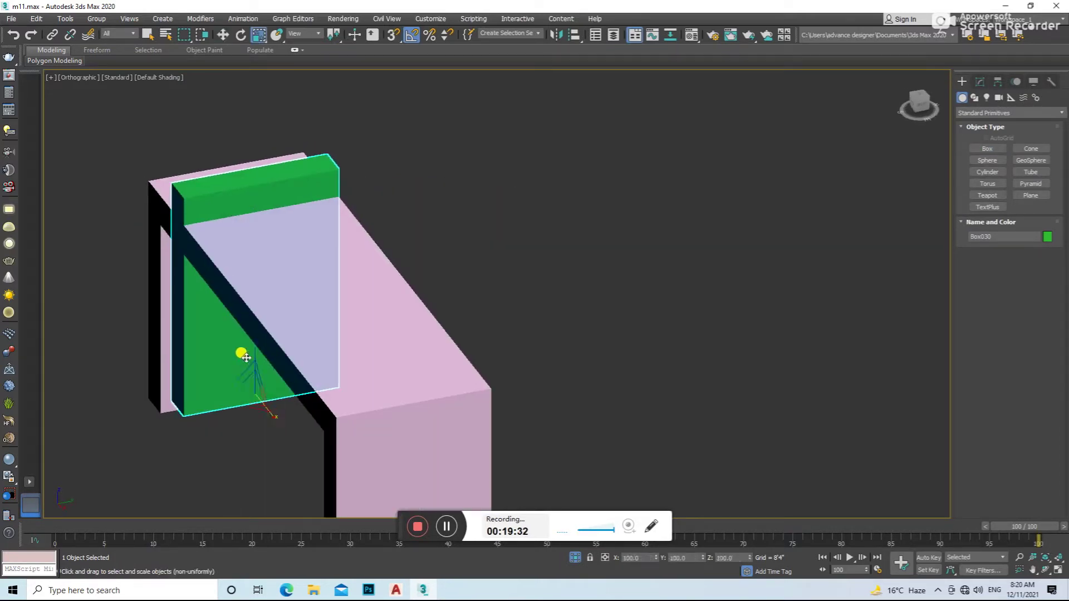
- In the front view, clone the green box into several copies and delete the extra one
{"action": "scroll", "coordinate": [250, 393], "scroll_direction": "down", "scroll_amount": 3}
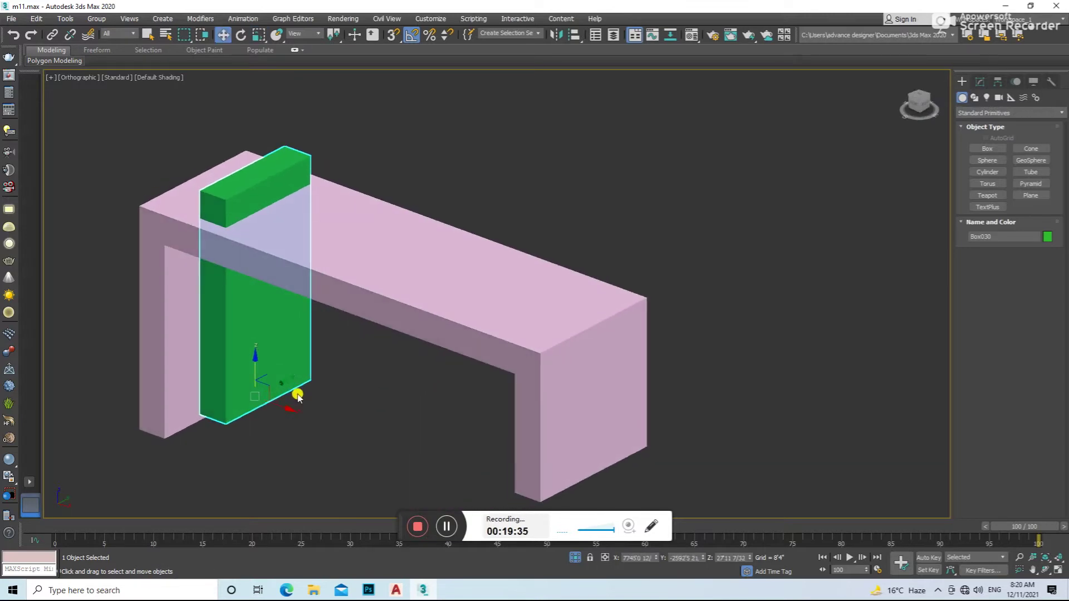
{"action": "key", "text": "f"}
{"action": "scroll", "coordinate": [374, 370], "scroll_direction": "down", "scroll_amount": 3}
{"action": "left_click_drag", "start_coordinate": [426, 421], "coordinate": [468, 423]}
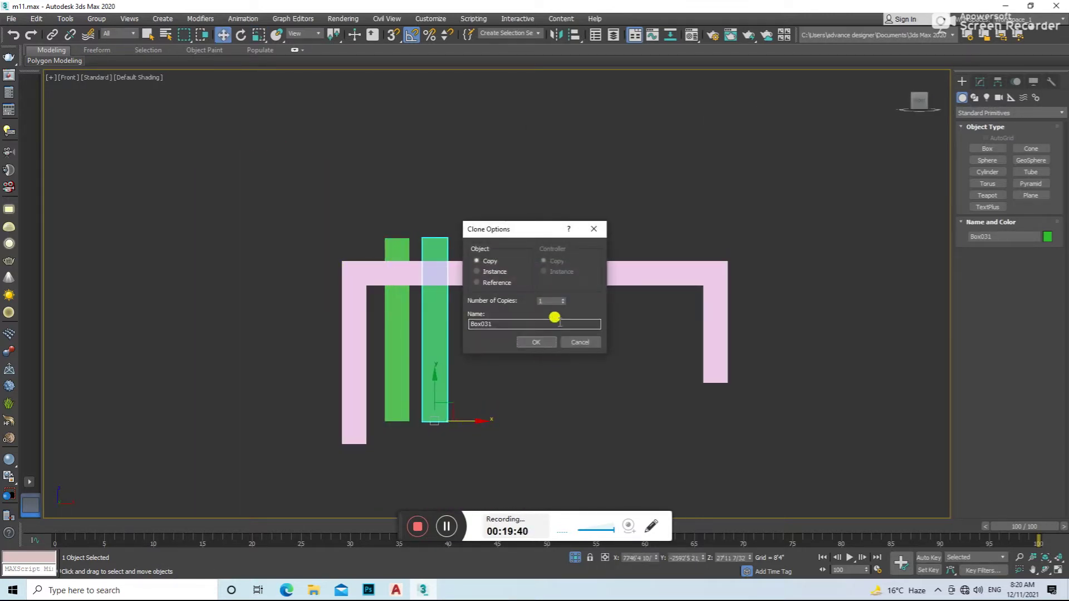
{"action": "left_click", "coordinate": [545, 346]}
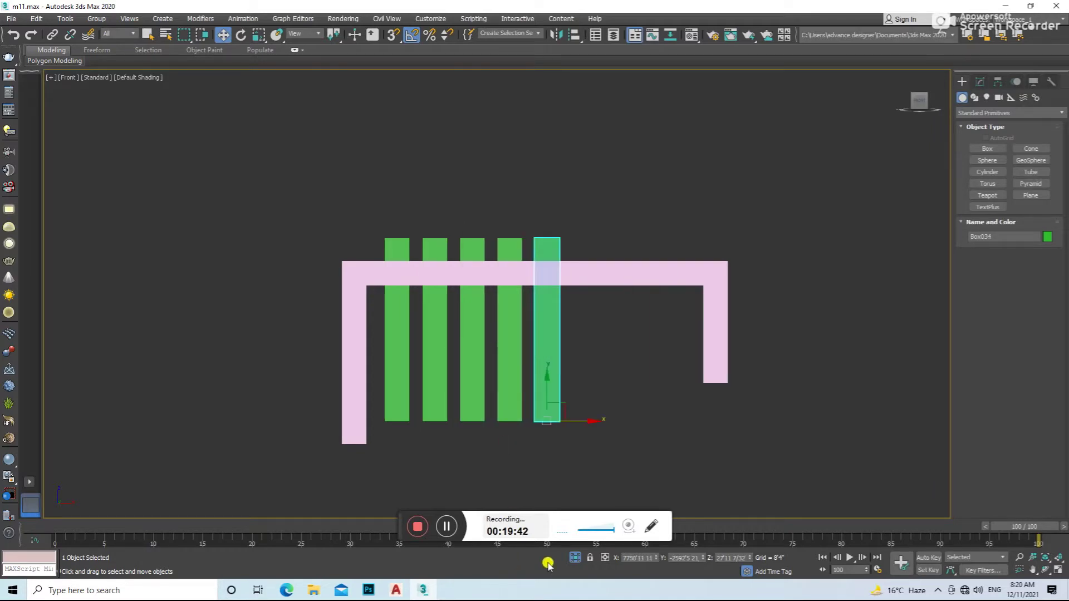
{"action": "left_click", "coordinate": [574, 554]}
{"action": "key", "text": "Delete"}
{"action": "left_click", "coordinate": [511, 315]}
- Scale the four green boxes narrower in X and raise them through the frame's top beam
{"action": "left_click", "coordinate": [475, 313], "text": "ctrl"}
{"action": "left_click", "coordinate": [434, 320], "text": "ctrl"}
{"action": "left_click", "coordinate": [399, 313], "text": "ctrl"}
{"action": "key", "text": "r"}
{"action": "left_click_drag", "start_coordinate": [509, 315], "coordinate": [478, 331]}
{"action": "key", "text": "w"}
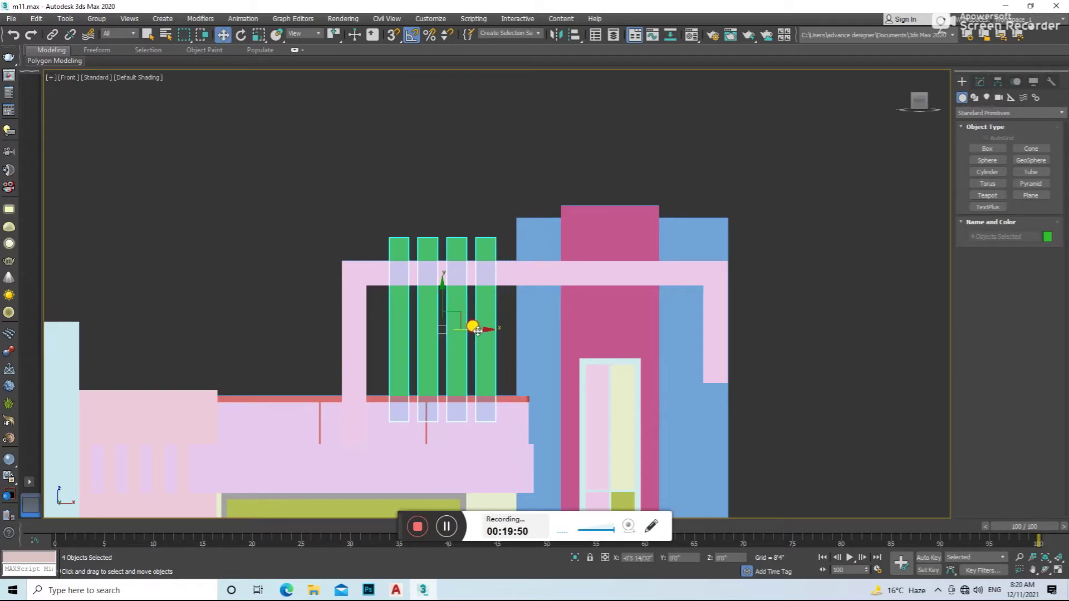
{"action": "left_click_drag", "start_coordinate": [447, 292], "coordinate": [446, 249]}
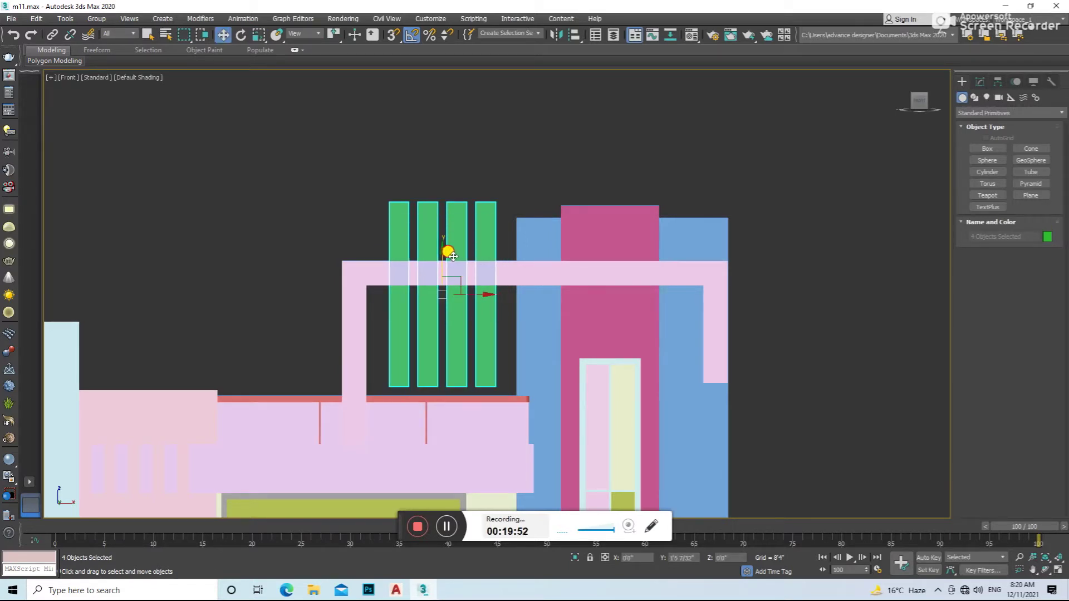
{"action": "middle_click_drag", "start_coordinate": [446, 248], "coordinate": [462, 329], "text": "alt"}
{"action": "left_click", "coordinate": [348, 346]}
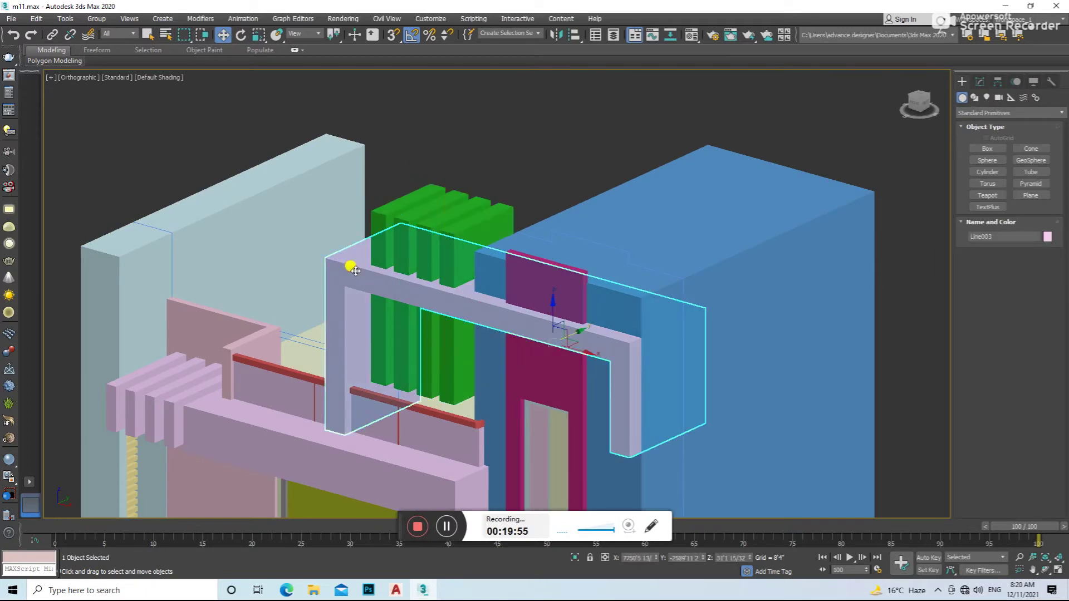
- ProBoolean the green boxes out of the pink frame Line003 to cut four slots
{"action": "left_click", "coordinate": [960, 113]}
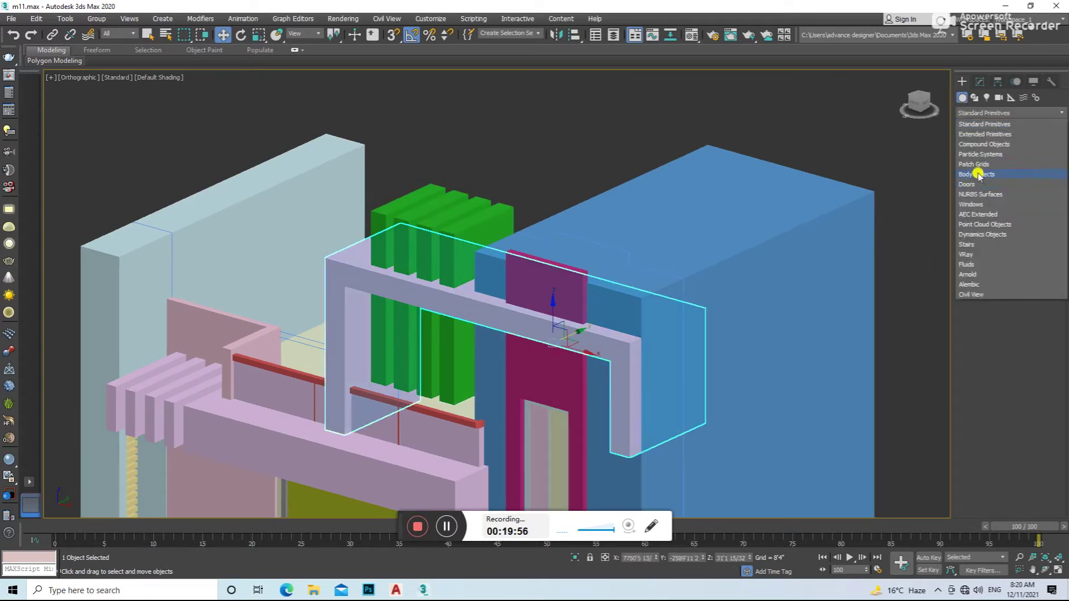
{"action": "left_click", "coordinate": [985, 144]}
{"action": "left_click", "coordinate": [1029, 195]}
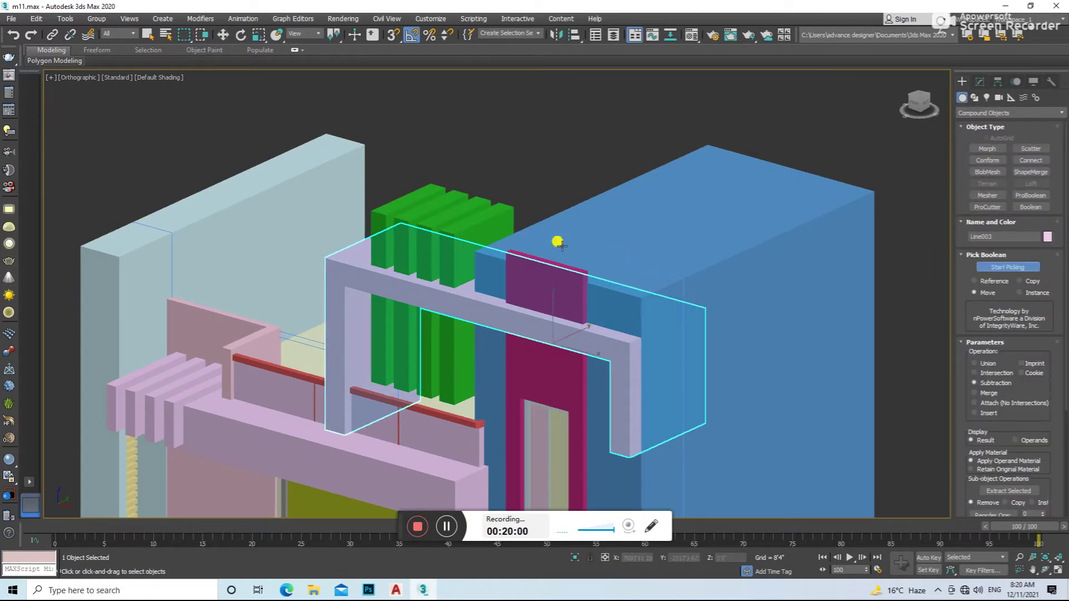
{"action": "left_click", "coordinate": [449, 212]}
{"action": "left_click", "coordinate": [398, 201]}
{"action": "mouse_move", "coordinate": [399, 200]}
{"action": "middle_mouse_down", "text": "alt"}
{"action": "mouse_move", "coordinate": [466, 246]}
{"action": "mouse_move", "coordinate": [735, 266]}
{"action": "middle_mouse_up", "text": "alt"}
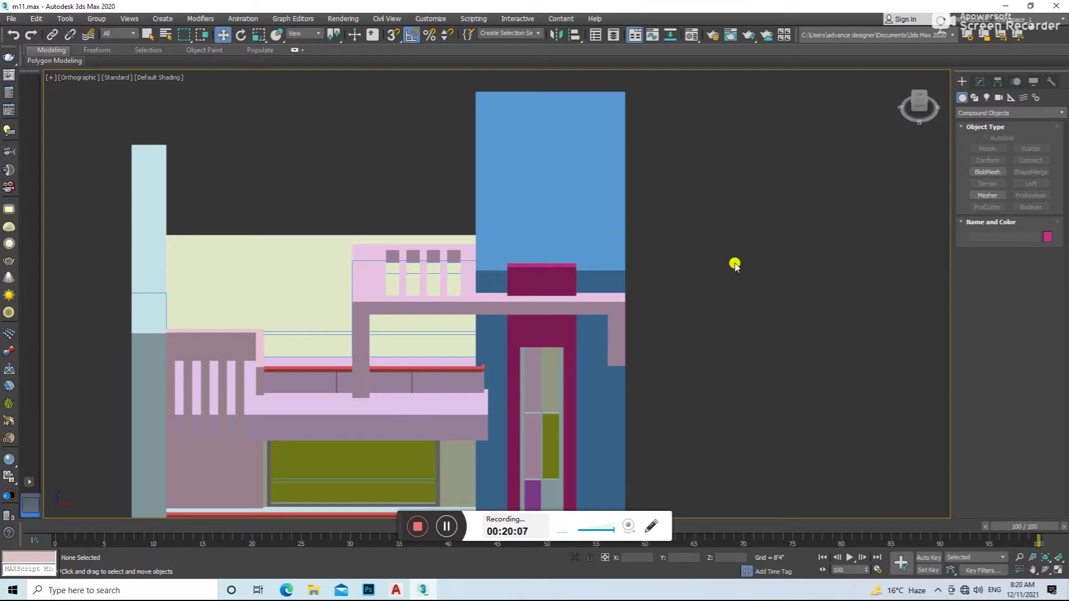
- Convert the slotted frame to Editable Poly and inspect its slot vertices in wireframe
{"action": "scroll", "coordinate": [592, 246], "scroll_direction": "down", "scroll_amount": 5}
{"action": "middle_click_drag", "start_coordinate": [592, 246], "coordinate": [657, 253], "text": "alt"}
{"action": "scroll", "coordinate": [415, 116], "scroll_direction": "up", "scroll_amount": 3}
{"action": "left_click", "coordinate": [536, 161]}
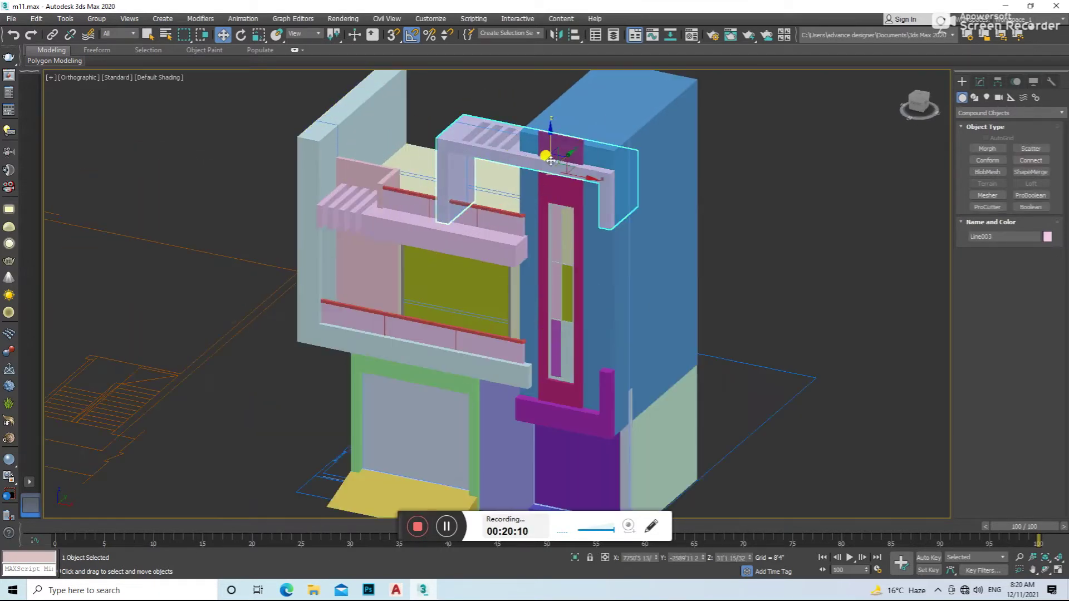
{"action": "key", "text": "t"}
{"action": "right_click", "coordinate": [546, 161]}
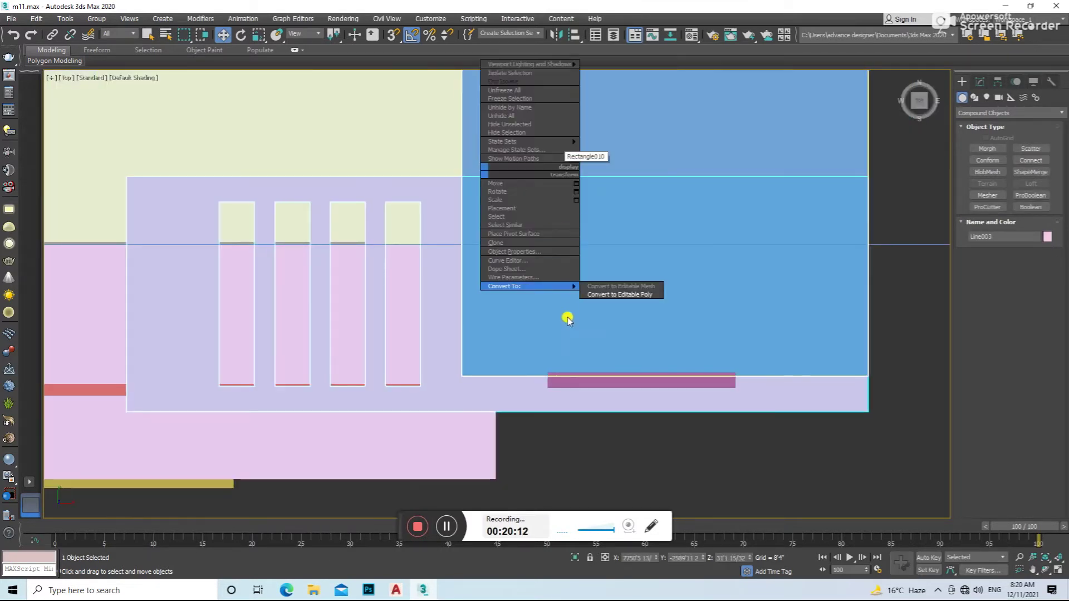
{"action": "left_click", "coordinate": [640, 289]}
{"action": "key", "text": "1"}
{"action": "scroll", "coordinate": [553, 248], "scroll_direction": "down", "scroll_amount": 2}
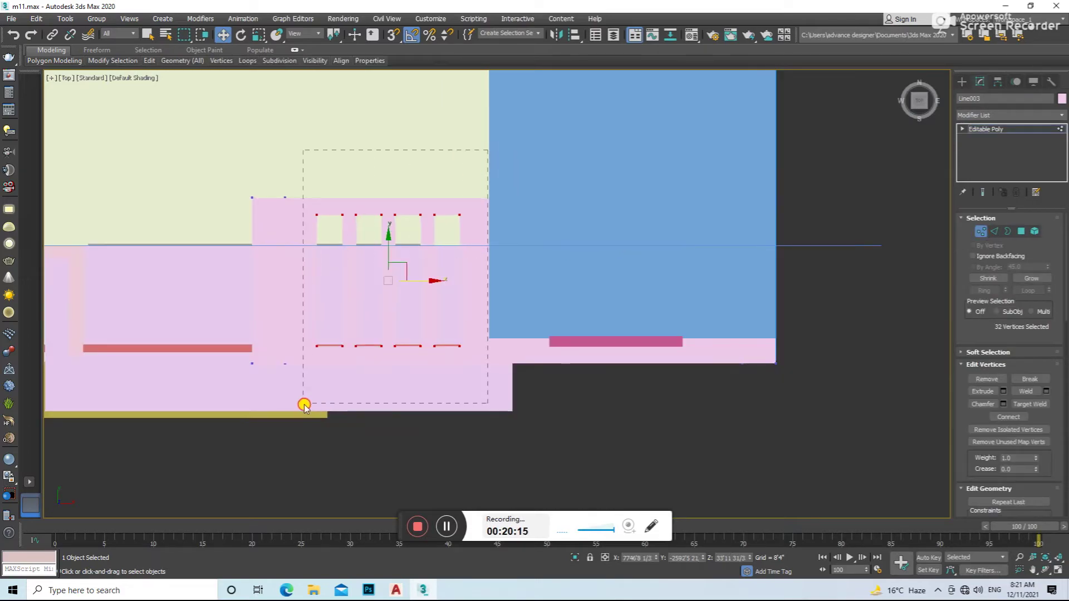
{"action": "key", "text": "F3"}
{"action": "middle_click_drag", "start_coordinate": [408, 282], "coordinate": [478, 293], "text": "alt"}
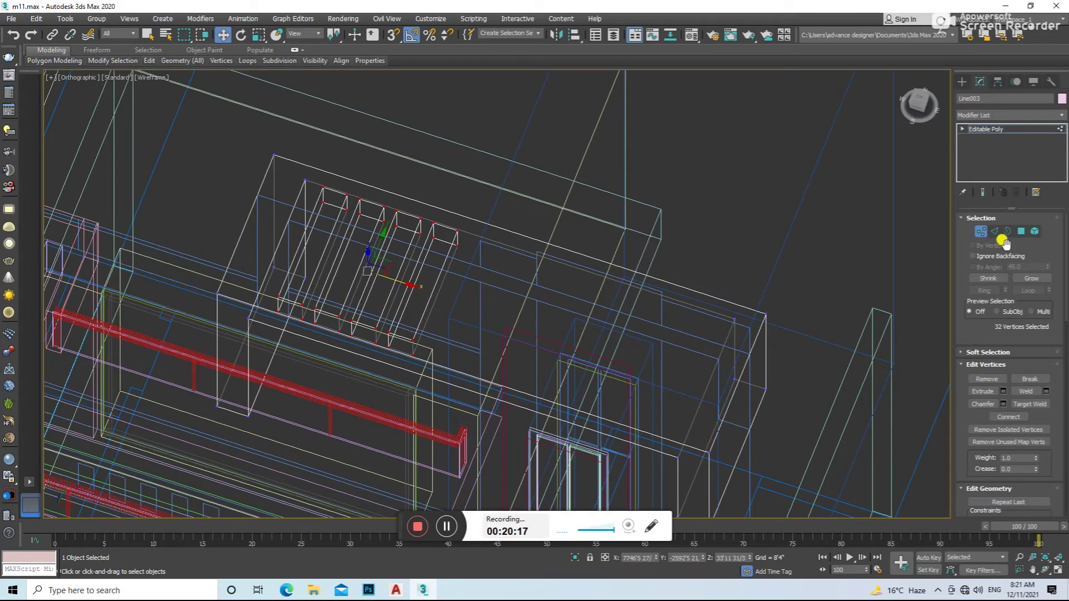
- Return to shaded object mode, clear the selection and dismiss the security warnings
{"action": "left_click", "coordinate": [981, 231]}
{"action": "scroll", "coordinate": [826, 312], "scroll_direction": "down", "scroll_amount": 2}
{"action": "middle_click_drag", "start_coordinate": [826, 311], "coordinate": [603, 310], "text": "alt"}
{"action": "key", "text": "F3"}
{"action": "middle_click_drag", "start_coordinate": [715, 353], "coordinate": [870, 365], "text": "alt"}
{"action": "left_click", "coordinate": [871, 364]}
{"action": "left_click", "coordinate": [665, 247]}
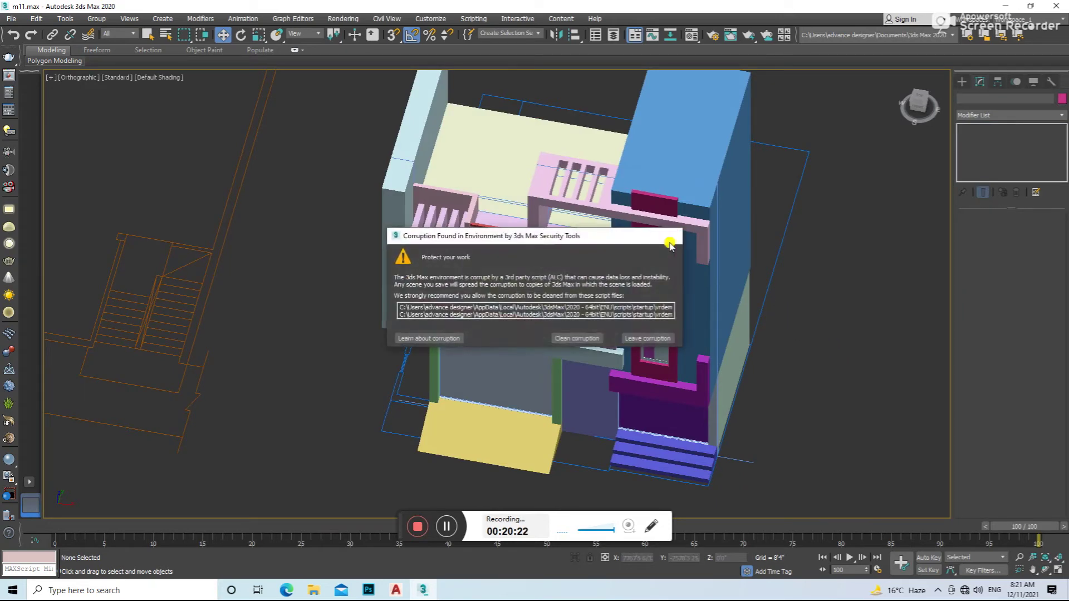
{"action": "left_click", "coordinate": [670, 244]}
- In the top view, scale the frame's slot vertices in X to widen the slots
{"action": "left_click", "coordinate": [603, 199]}
{"action": "key", "text": "t"}
{"action": "key", "text": "z"}
{"action": "scroll", "coordinate": [602, 226], "scroll_direction": "down", "scroll_amount": 1}
{"action": "scroll", "coordinate": [535, 267], "scroll_direction": "down", "scroll_amount": 1}
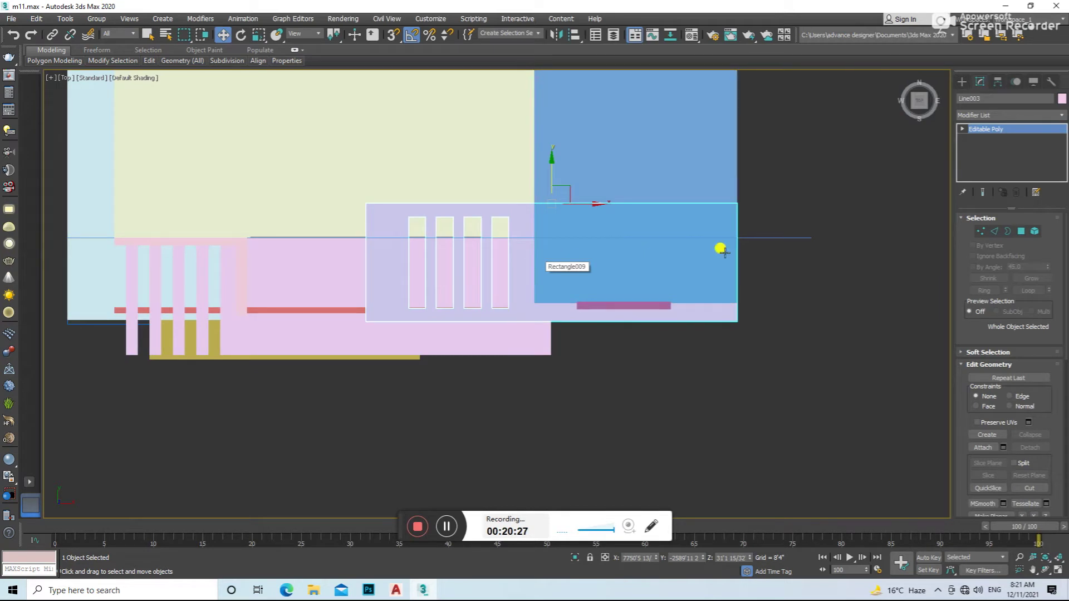
{"action": "left_click", "coordinate": [981, 231]}
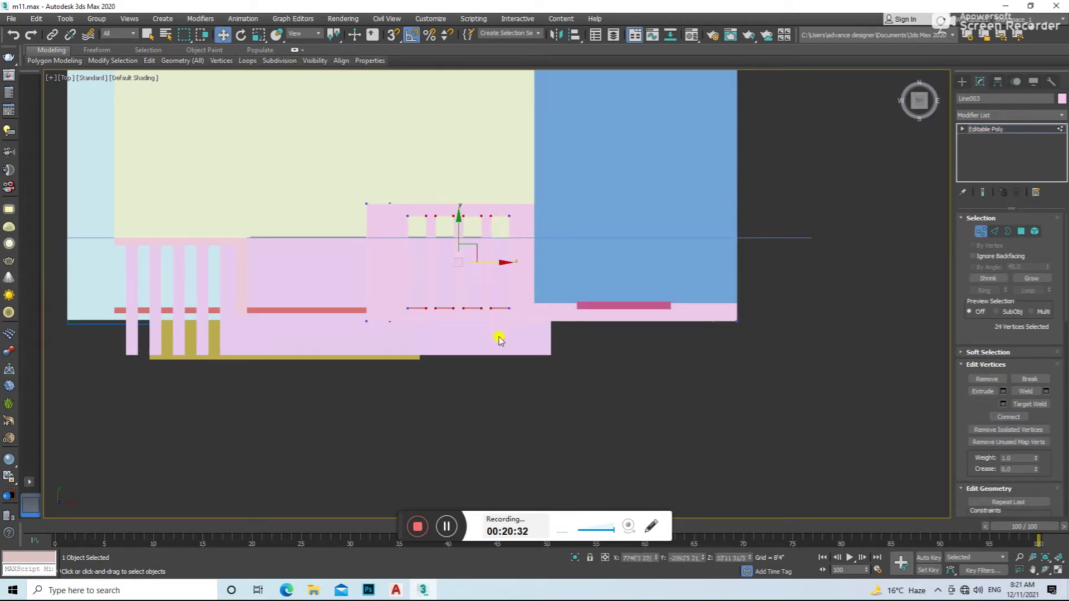
{"action": "key", "text": "r"}
{"action": "left_click_drag", "start_coordinate": [501, 262], "coordinate": [520, 263]}
- Check the widened slots from perspective, left, front and top views, then clear the selection
{"action": "key", "text": "p"}
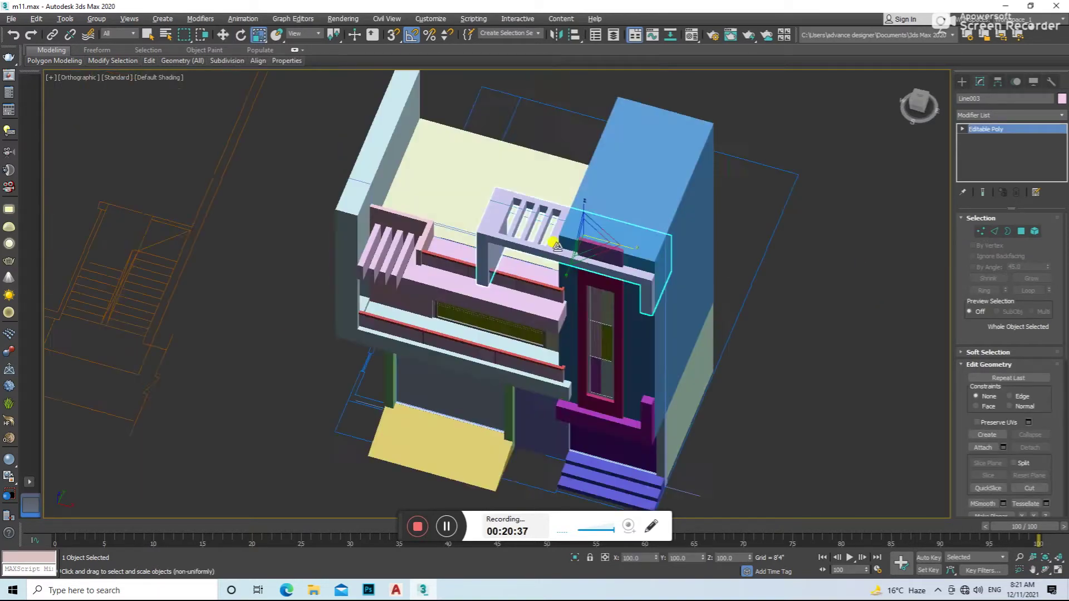
{"action": "key", "text": "l"}
{"action": "key", "text": "f"}
{"action": "left_click", "coordinate": [769, 275]}
{"action": "key", "text": "w"}
{"action": "left_click", "coordinate": [577, 318]}
{"action": "key", "text": "p"}
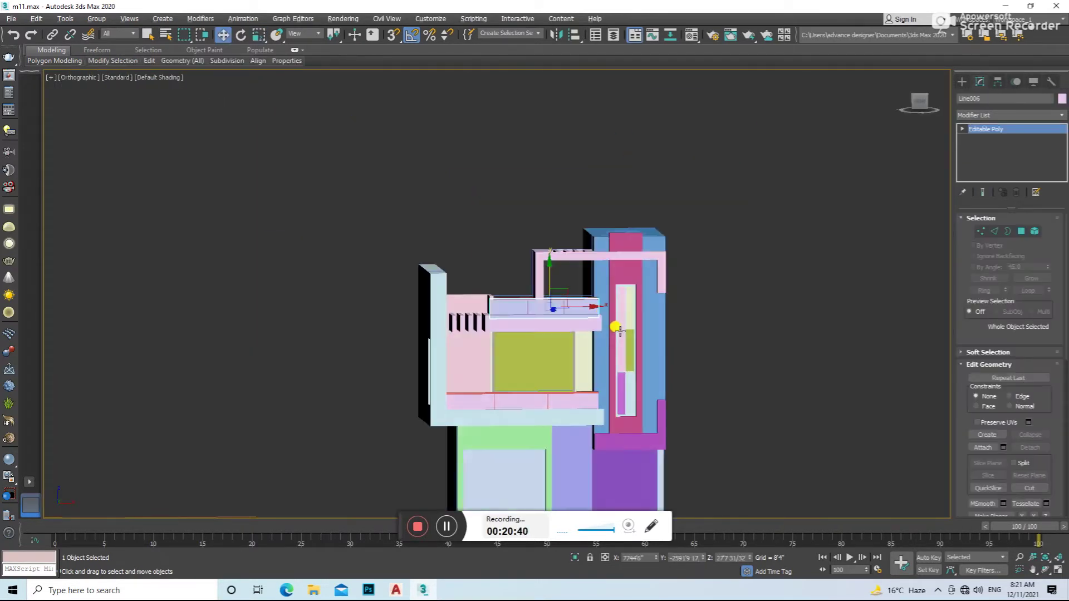
{"action": "key", "text": "t"}
{"action": "left_click", "coordinate": [880, 243]}
{"action": "left_click", "coordinate": [961, 82]}
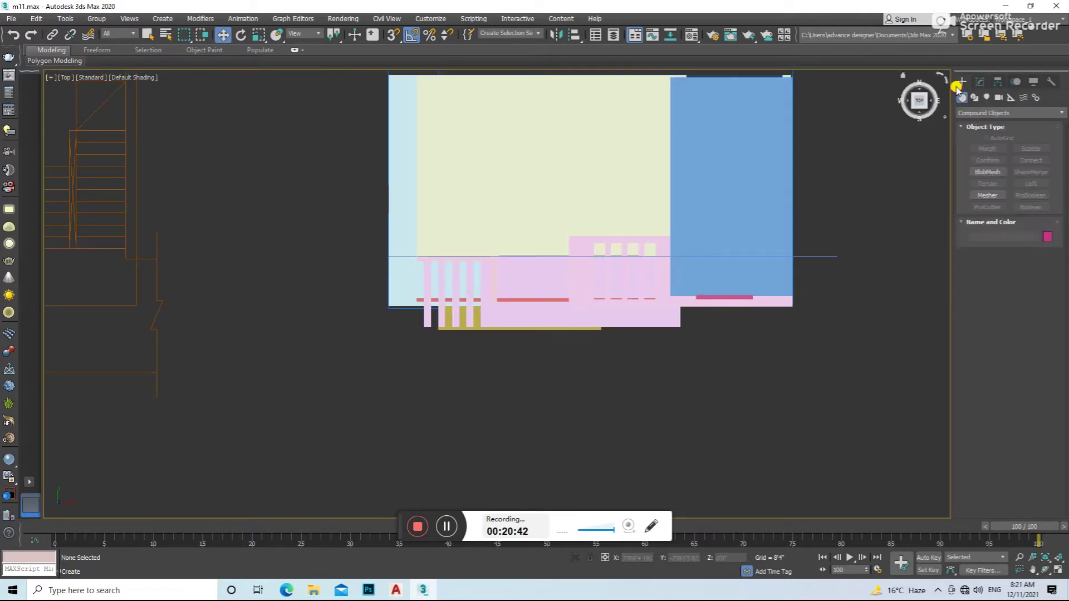
- Create Plane001 in the Top view, then move and scale it to span beneath the house
{"action": "left_click", "coordinate": [964, 115]}
{"action": "left_click", "coordinate": [985, 121]}
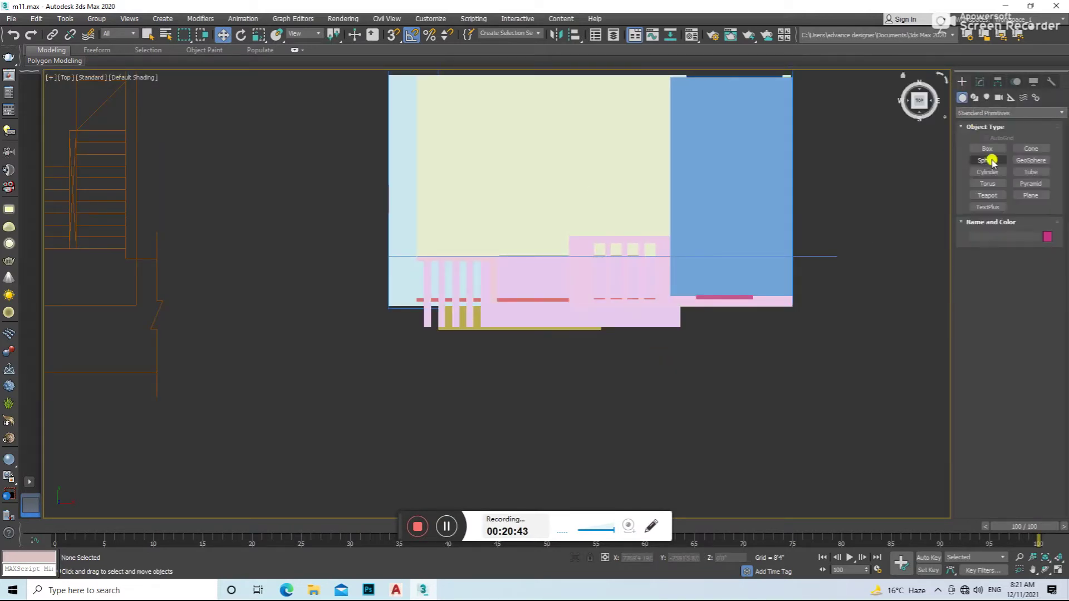
{"action": "left_click", "coordinate": [1031, 195]}
{"action": "scroll", "coordinate": [639, 258], "scroll_direction": "down", "scroll_amount": 5}
{"action": "left_click_drag", "start_coordinate": [809, 157], "coordinate": [130, 516]}
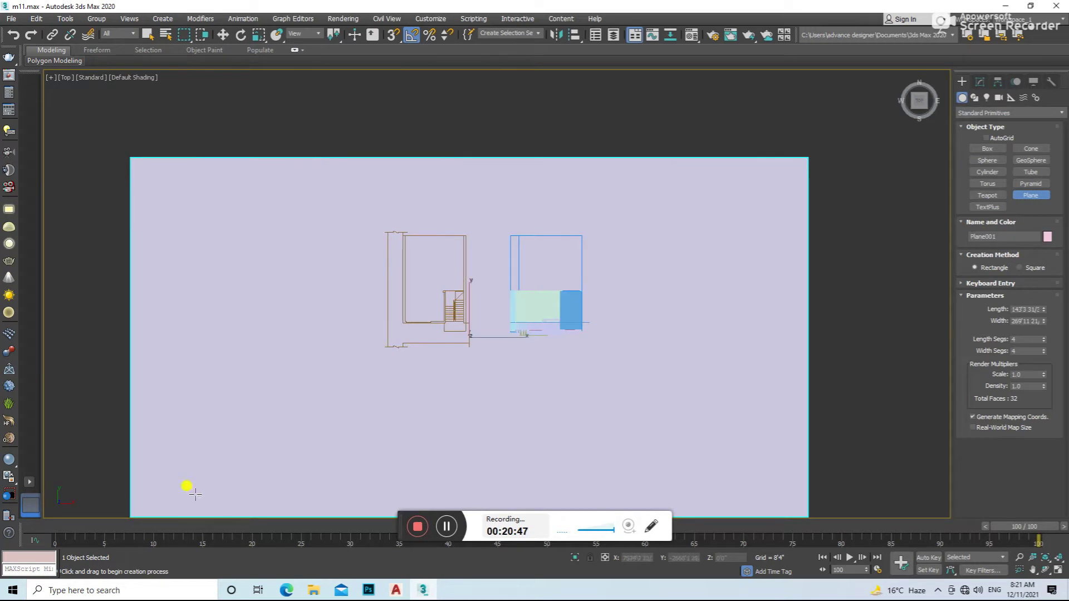
{"action": "key", "text": "w"}
{"action": "left_click_drag", "start_coordinate": [473, 301], "coordinate": [477, 285]}
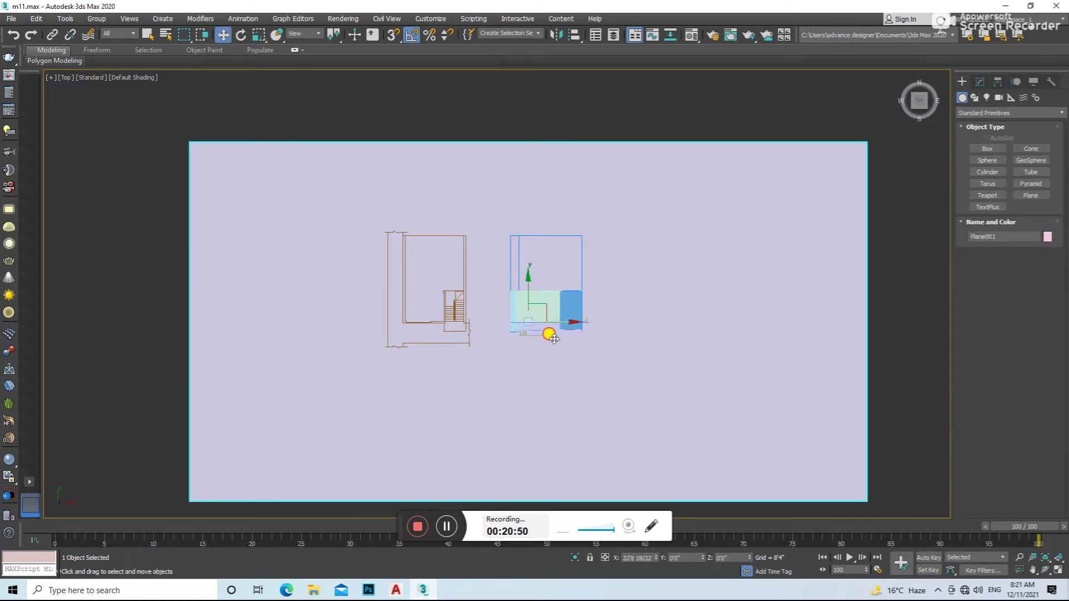
{"action": "key", "text": "r"}
{"action": "mouse_move", "coordinate": [497, 323]}
{"action": "left_mouse_down"}
{"action": "mouse_move", "coordinate": [563, 327]}
{"action": "mouse_move", "coordinate": [542, 266]}
{"action": "left_mouse_up"}
{"action": "scroll", "coordinate": [541, 265], "scroll_direction": "down", "scroll_amount": 5}
{"action": "key", "text": "w"}
{"action": "left_click", "coordinate": [700, 366]}
- Start placing a V-Ray sun from the V-Ray lights, then cancel it
{"action": "left_click", "coordinate": [987, 98]}
{"action": "left_click", "coordinate": [979, 113]}
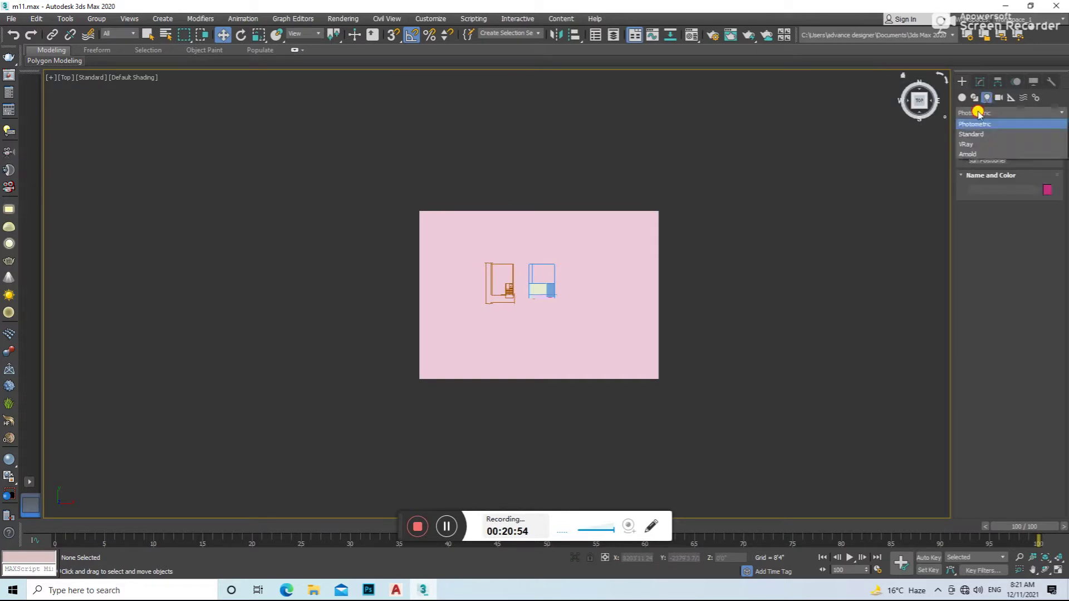
{"action": "left_click", "coordinate": [982, 146]}
{"action": "left_click", "coordinate": [1031, 161]}
{"action": "right_click", "coordinate": [627, 341]}
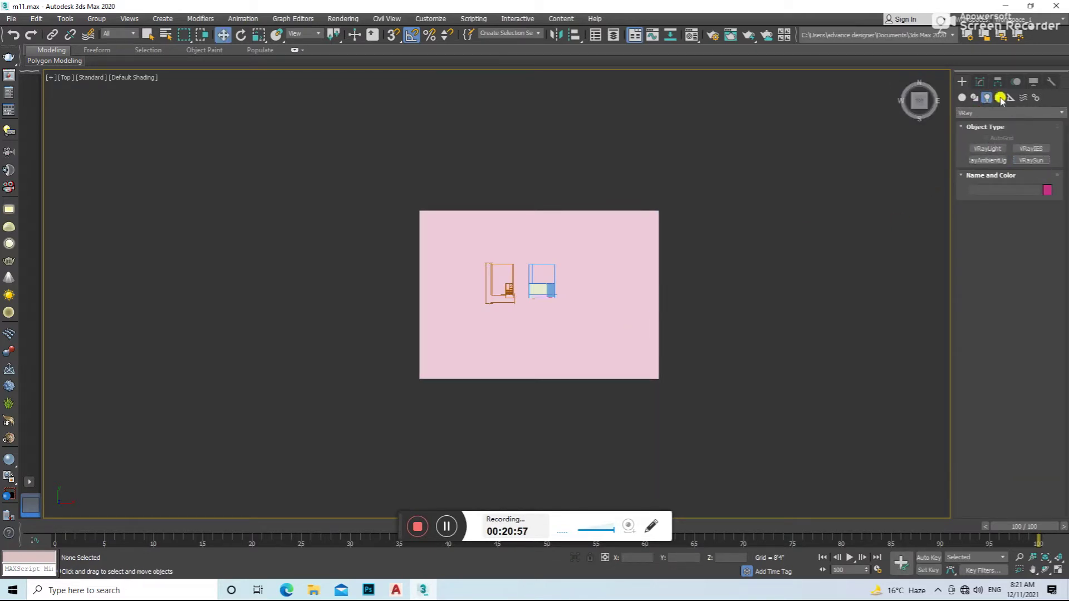
- Place VRayCam001 in front of the house aimed at the facade and view through it
{"action": "left_click", "coordinate": [994, 113]}
{"action": "left_click", "coordinate": [992, 137]}
{"action": "left_click", "coordinate": [1031, 149]}
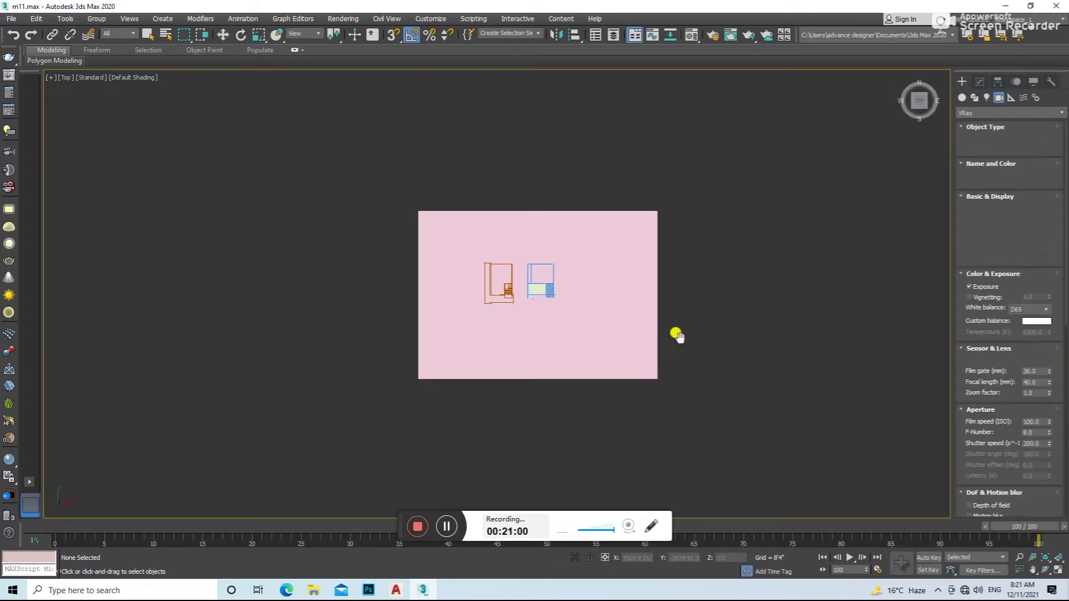
{"action": "left_click_drag", "start_coordinate": [562, 472], "coordinate": [555, 383]}
{"action": "left_click_drag", "start_coordinate": [557, 294], "coordinate": [556, 280]}
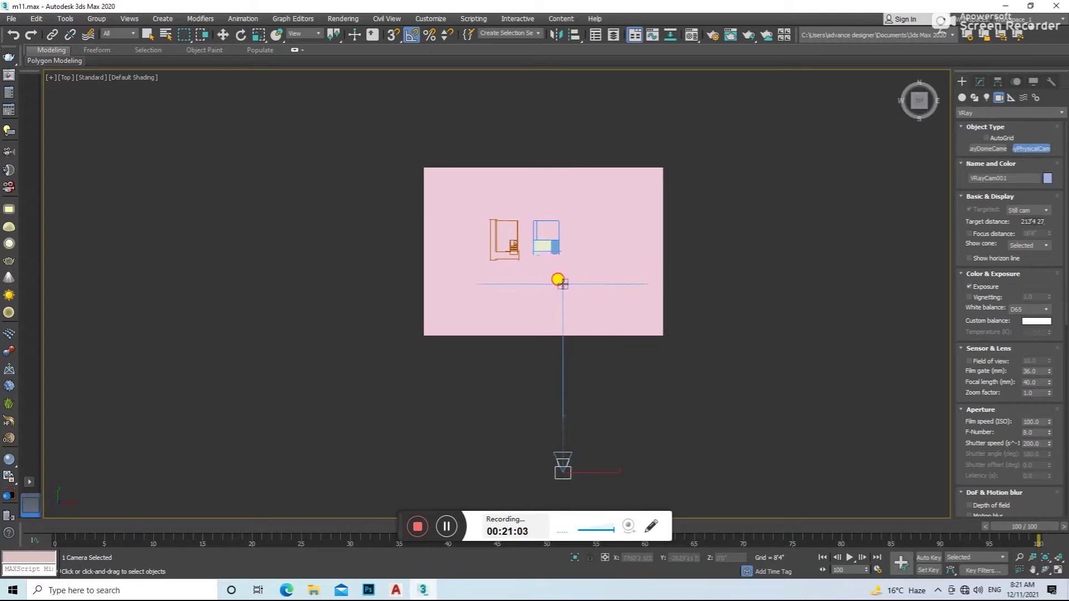
{"action": "key", "text": "w"}
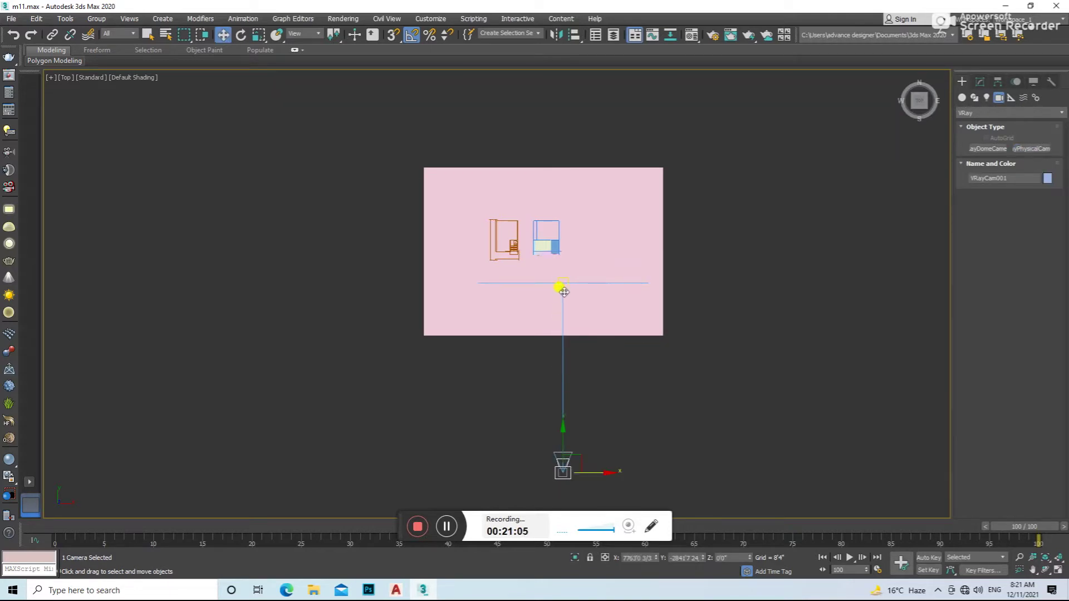
{"action": "key", "text": "c"}
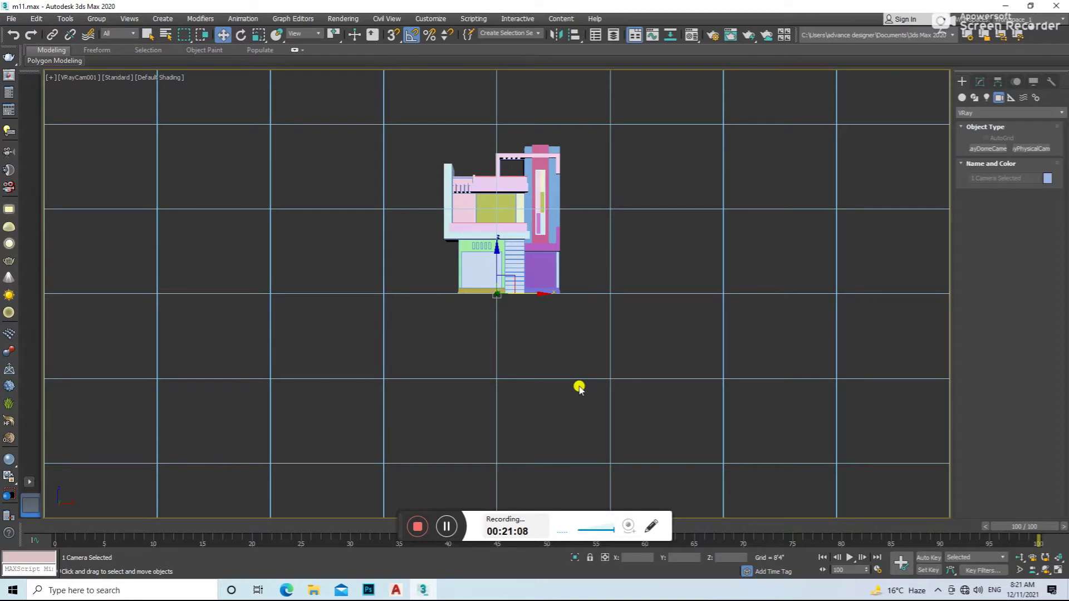
{"action": "left_click", "coordinate": [1030, 570]}
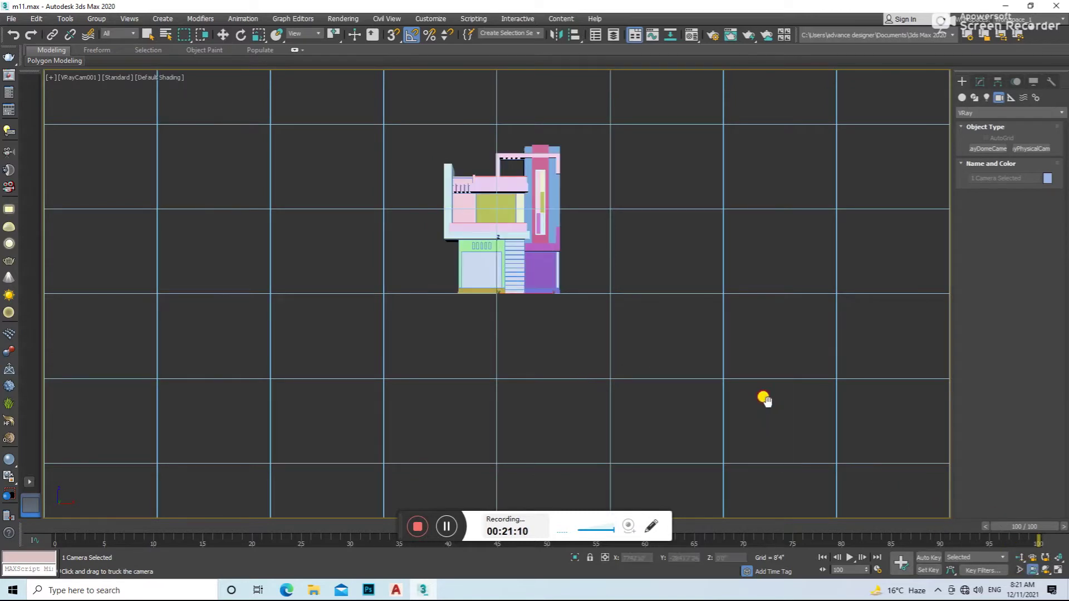
- Truck and dolly VRayCam001 so the house sits lower and larger within the safe frame
{"action": "left_click_drag", "start_coordinate": [771, 401], "coordinate": [761, 461]}
{"action": "left_click", "coordinate": [1021, 557]}
{"action": "mouse_move", "coordinate": [850, 401]}
{"action": "left_mouse_down"}
{"action": "mouse_move", "coordinate": [847, 377]}
{"action": "mouse_move", "coordinate": [770, 386]}
{"action": "mouse_move", "coordinate": [771, 369]}
{"action": "left_mouse_up"}
{"action": "key", "text": "shift+f"}
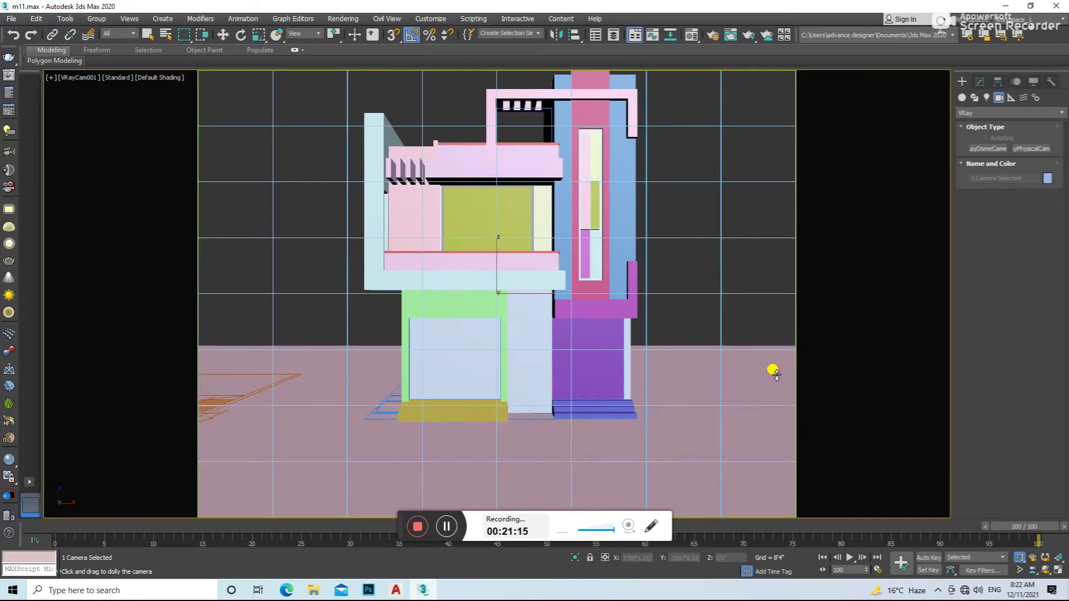
{"action": "left_click", "coordinate": [1032, 570]}
{"action": "left_click_drag", "start_coordinate": [680, 400], "coordinate": [674, 459]}
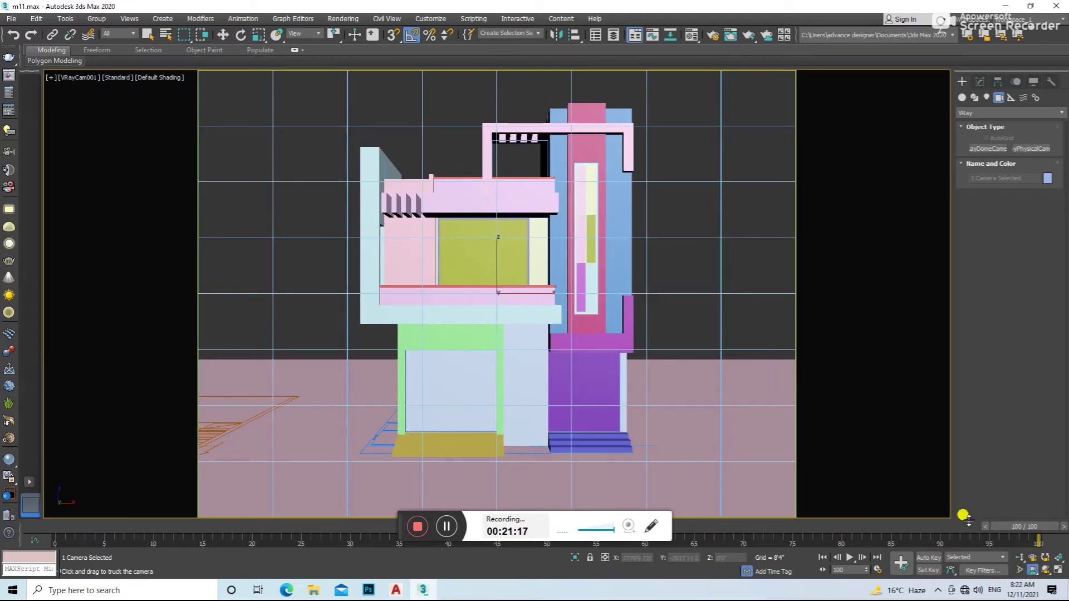
{"action": "left_click_drag", "start_coordinate": [757, 401], "coordinate": [758, 373]}
{"action": "right_click", "coordinate": [891, 500]}
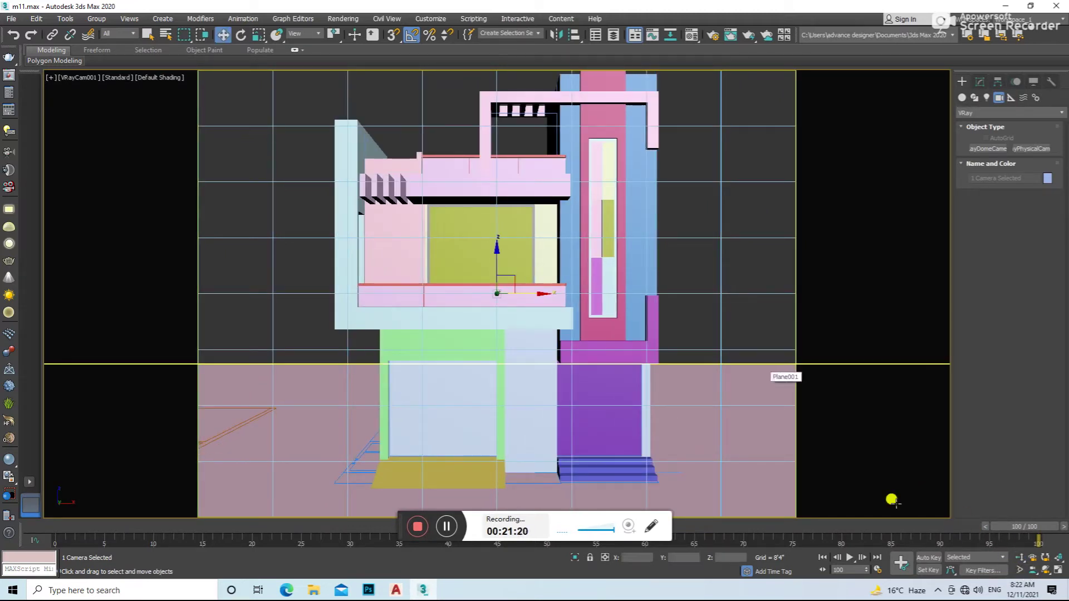
{"action": "left_click", "coordinate": [1017, 559]}
{"action": "left_click_drag", "start_coordinate": [689, 389], "coordinate": [690, 395]}
{"action": "right_click", "coordinate": [770, 315]}
- Select VRayCam001 from the viewport label and set its shutter speed to 50
{"action": "left_click", "coordinate": [980, 81]}
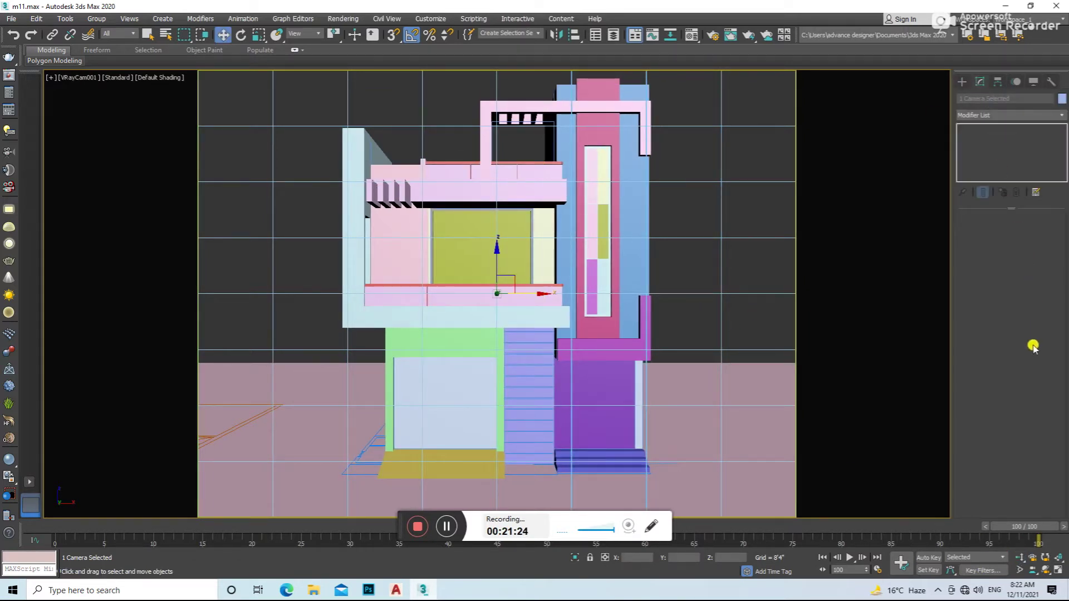
{"action": "left_click", "coordinate": [555, 204]}
{"action": "left_click", "coordinate": [89, 81]}
{"action": "left_click", "coordinate": [136, 288]}
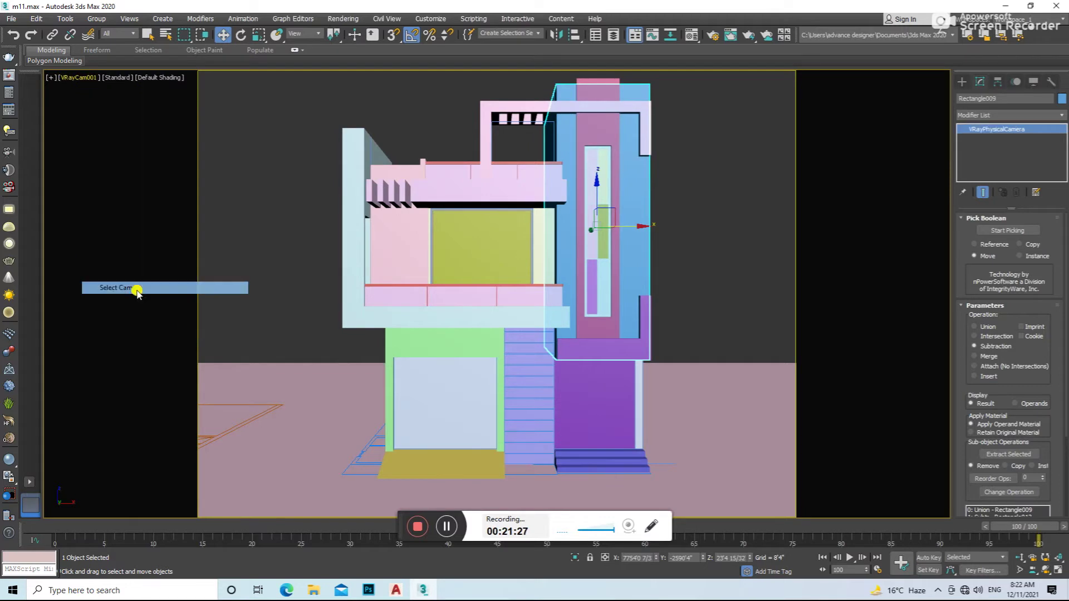
{"action": "left_click_drag", "start_coordinate": [988, 412], "coordinate": [1038, 338]}
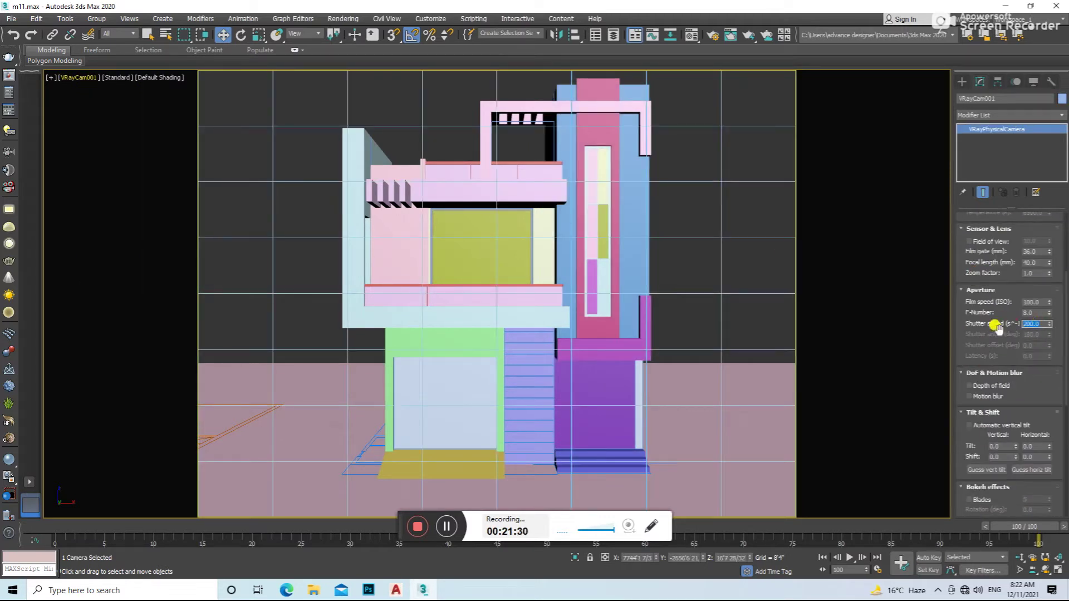
{"action": "scroll", "coordinate": [1021, 410], "scroll_direction": "up", "scroll_amount": 3}
{"action": "left_click", "coordinate": [1031, 254]}
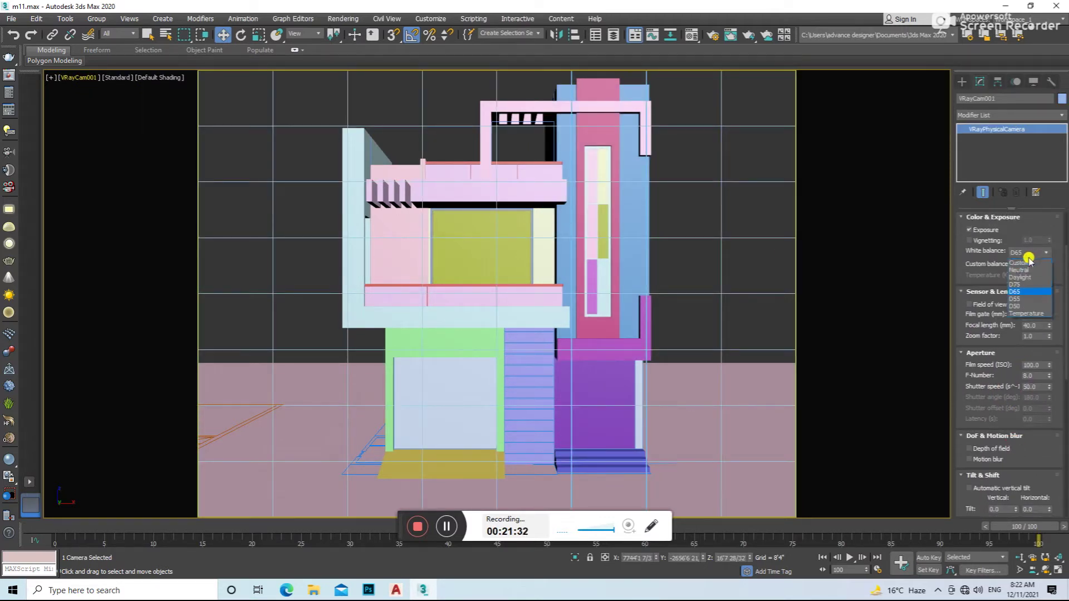
{"action": "scroll", "coordinate": [1005, 417], "scroll_direction": "down", "scroll_amount": 5}
{"action": "left_click", "coordinate": [780, 310]}
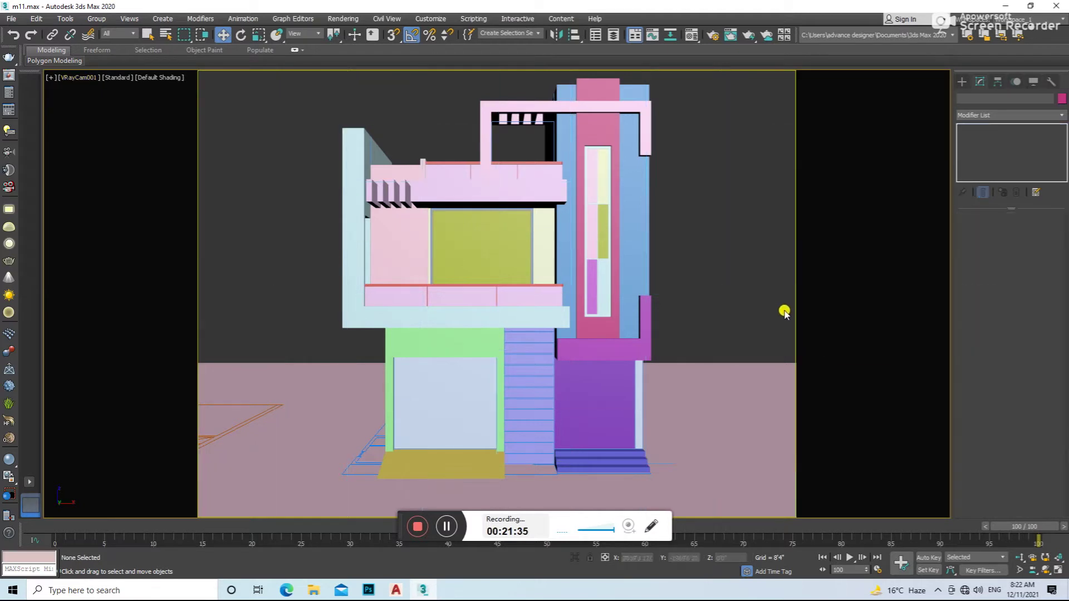
- Reselect the V-Ray camera, dismiss the two corruption warnings, and select the tall tower
{"action": "left_click", "coordinate": [365, 201]}
{"action": "left_click", "coordinate": [77, 77]}
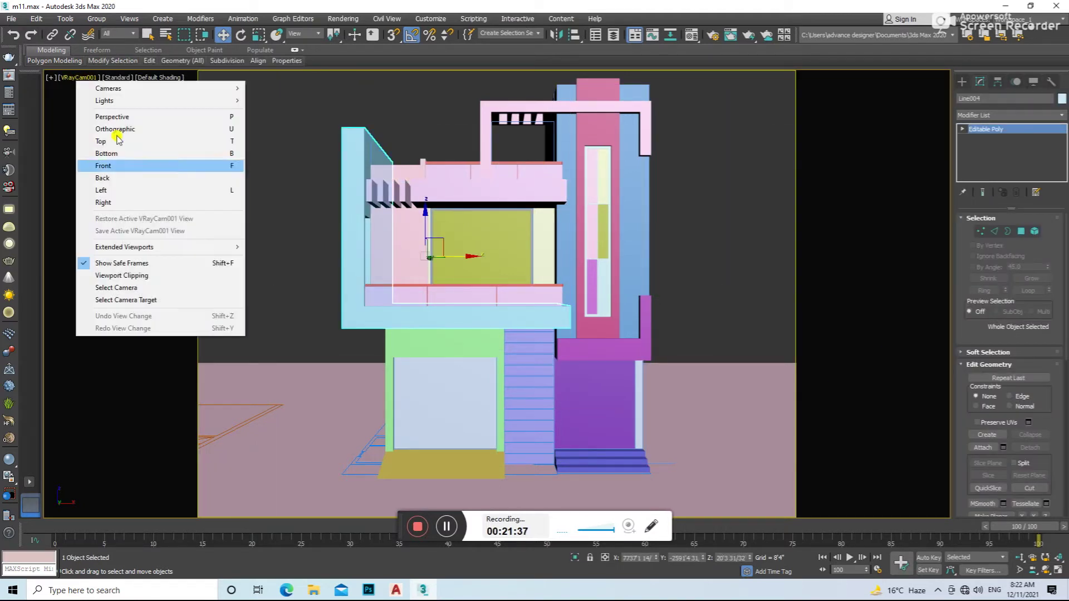
{"action": "left_click", "coordinate": [179, 287]}
{"action": "scroll", "coordinate": [991, 341], "scroll_direction": "down", "scroll_amount": 2}
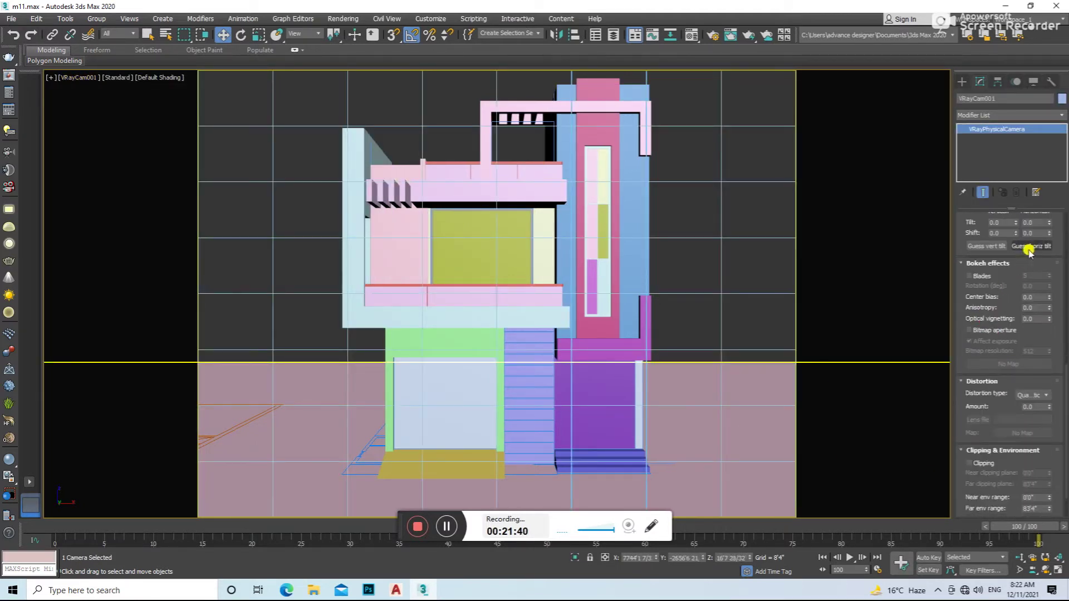
{"action": "left_click", "coordinate": [750, 329]}
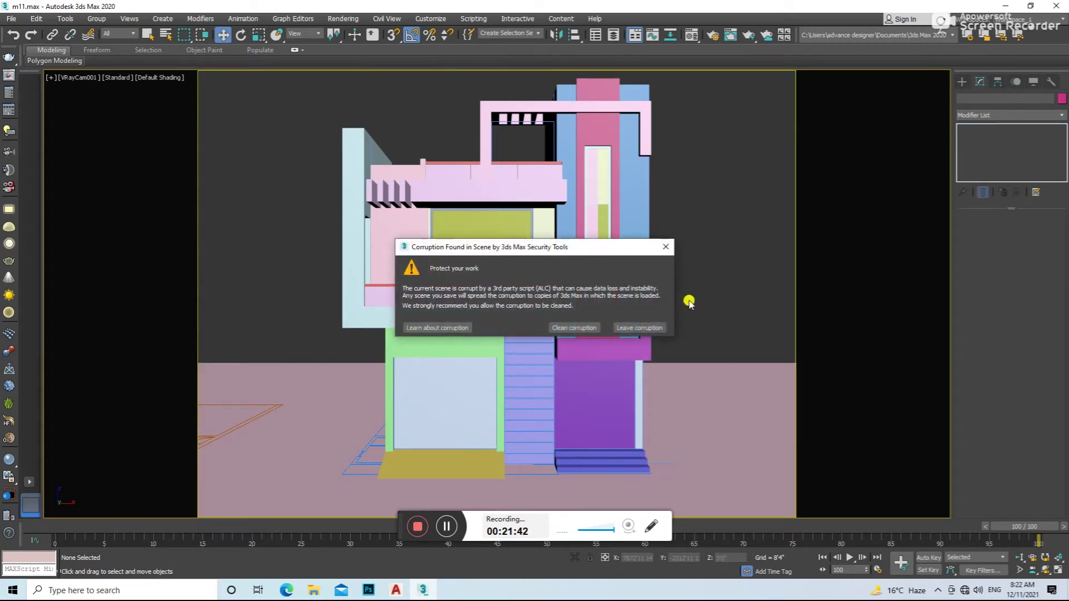
{"action": "left_click", "coordinate": [659, 249]}
{"action": "left_click", "coordinate": [662, 247]}
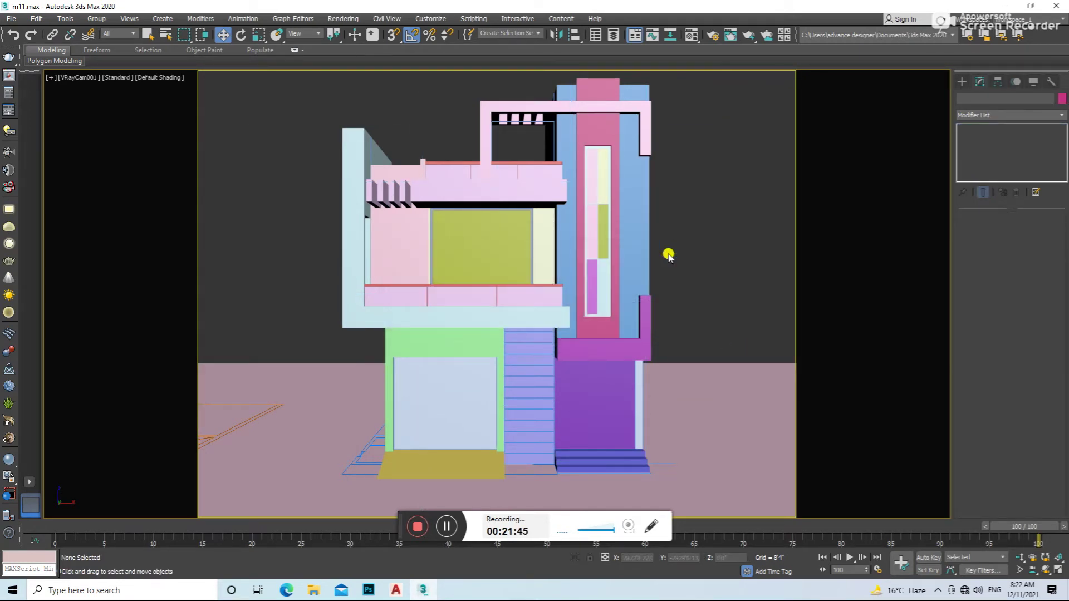
{"action": "left_click", "coordinate": [615, 292]}
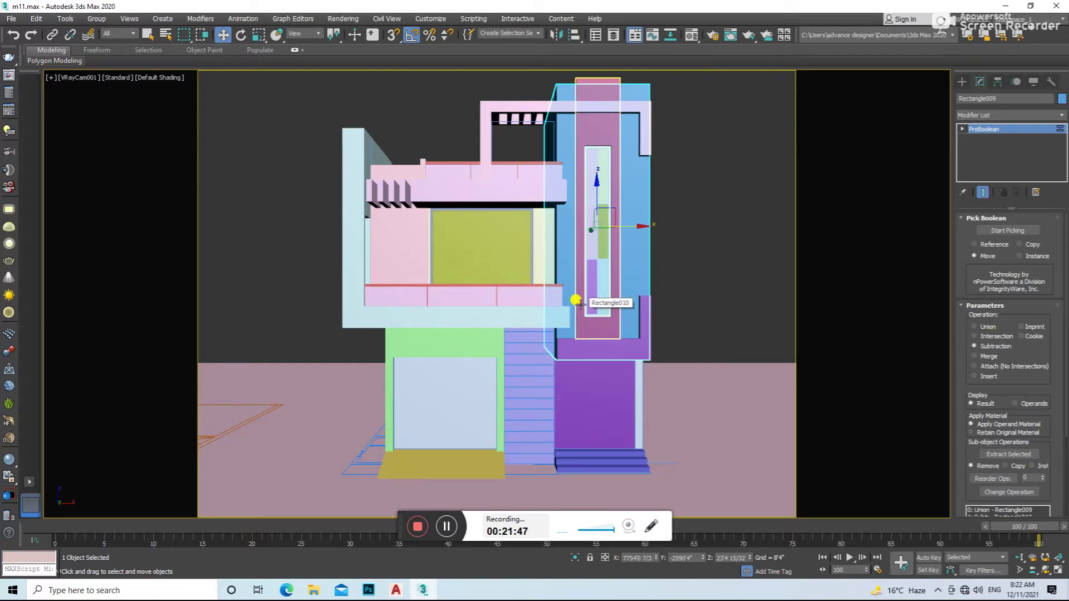
- Convert the magenta ledge Line002 under the tower to an editable poly
{"action": "left_click", "coordinate": [640, 357]}
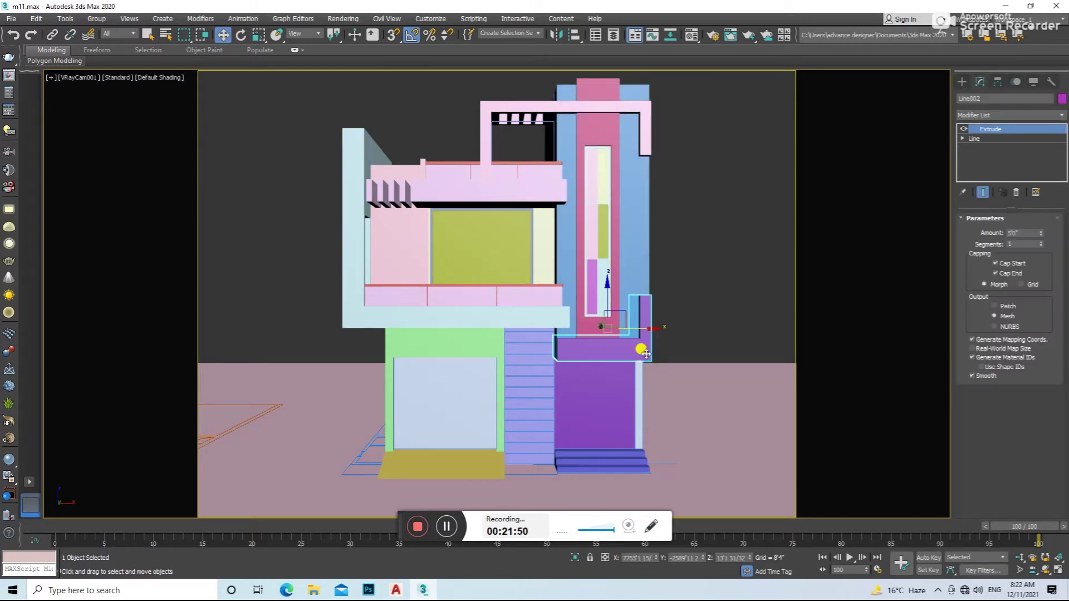
{"action": "key", "text": "z"}
{"action": "key", "text": "u"}
{"action": "right_click", "coordinate": [595, 369]}
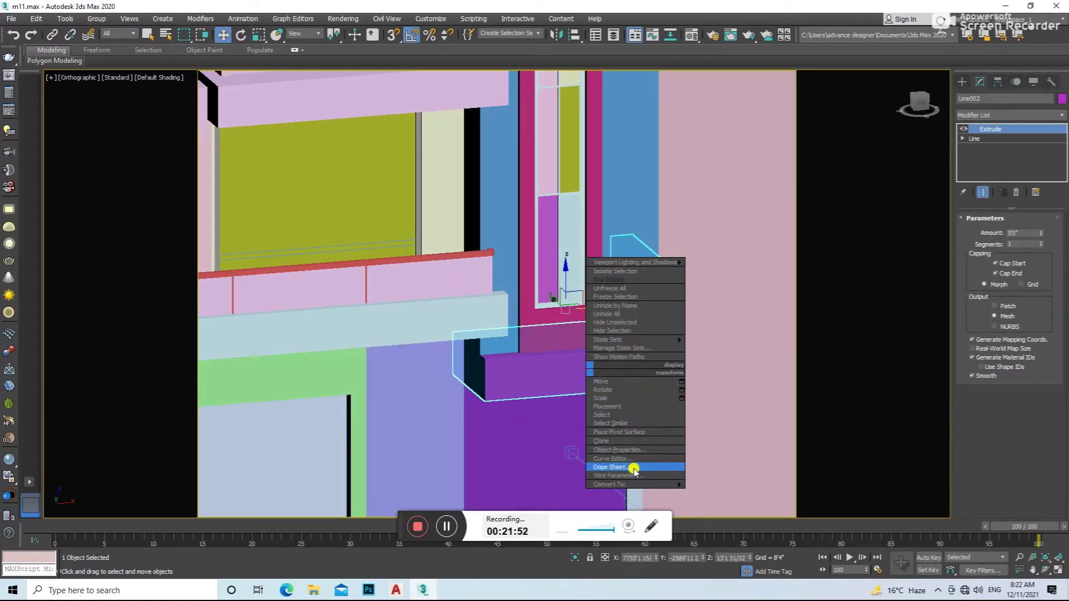
{"action": "left_click", "coordinate": [728, 492]}
- Shift the ledge's front end face slightly left, then zoom back out to the whole site
{"action": "left_click", "coordinate": [1020, 229]}
{"action": "left_click", "coordinate": [471, 373]}
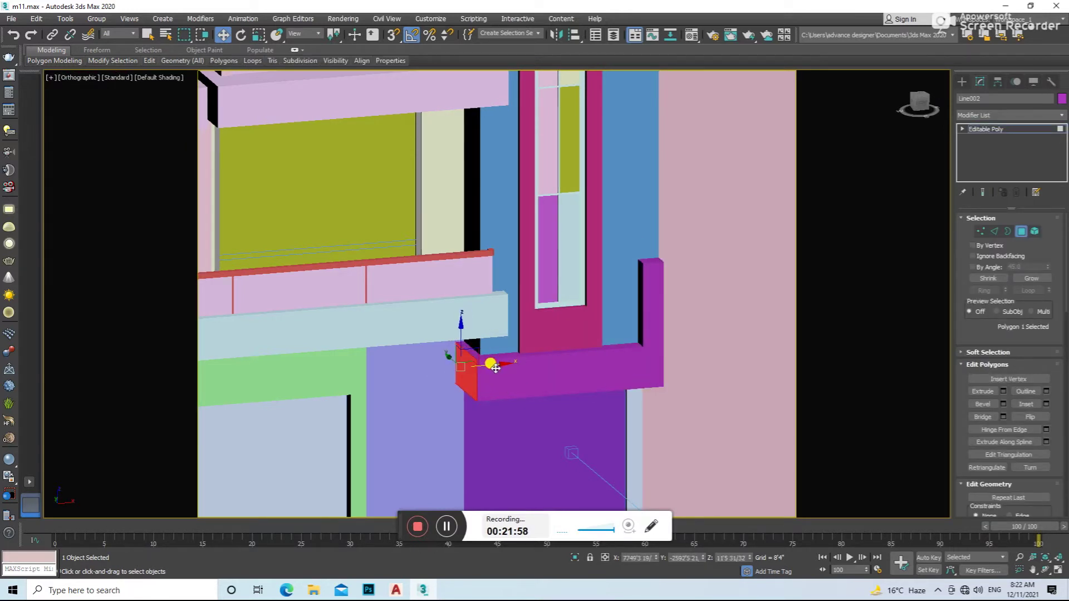
{"action": "left_click_drag", "start_coordinate": [492, 367], "coordinate": [489, 367]}
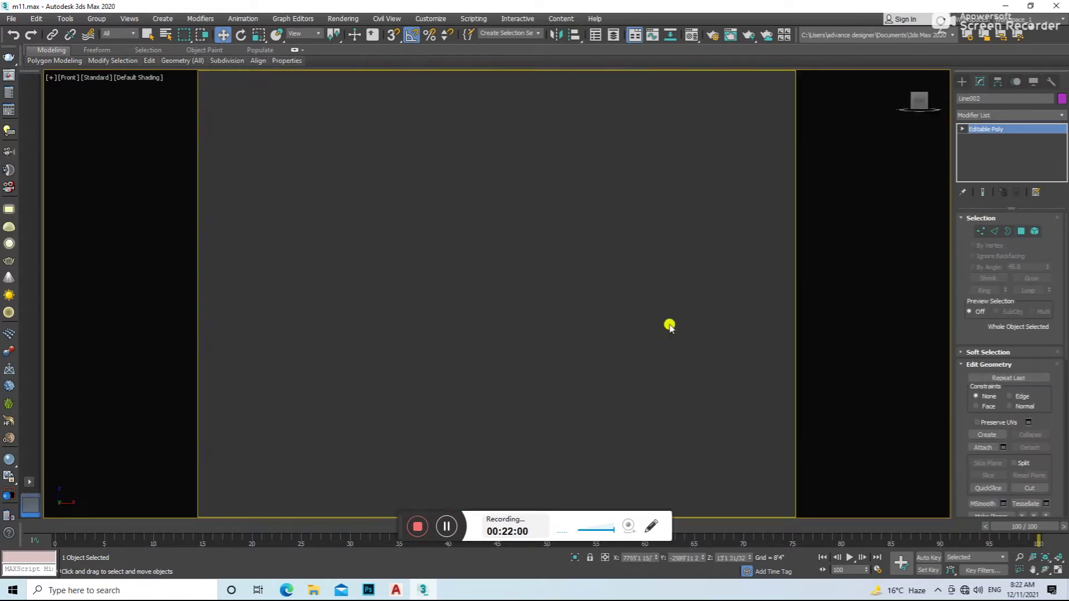
{"action": "scroll", "coordinate": [668, 324], "scroll_direction": "down", "scroll_amount": 10}
{"action": "scroll", "coordinate": [627, 310], "scroll_direction": "down", "scroll_amount": 5}
{"action": "left_click", "coordinate": [658, 392]}
{"action": "scroll", "coordinate": [662, 397], "scroll_direction": "down", "scroll_amount": 5}
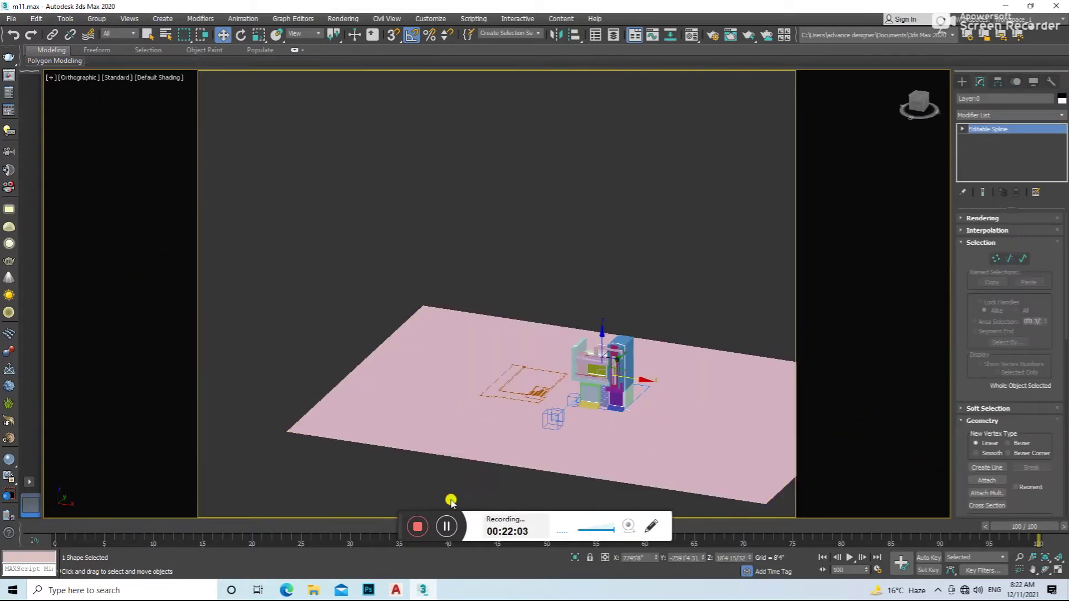
- Draw a box with 3D snap from the building's right corner outward
{"action": "left_click", "coordinate": [473, 486]}
{"action": "left_click", "coordinate": [962, 81]}
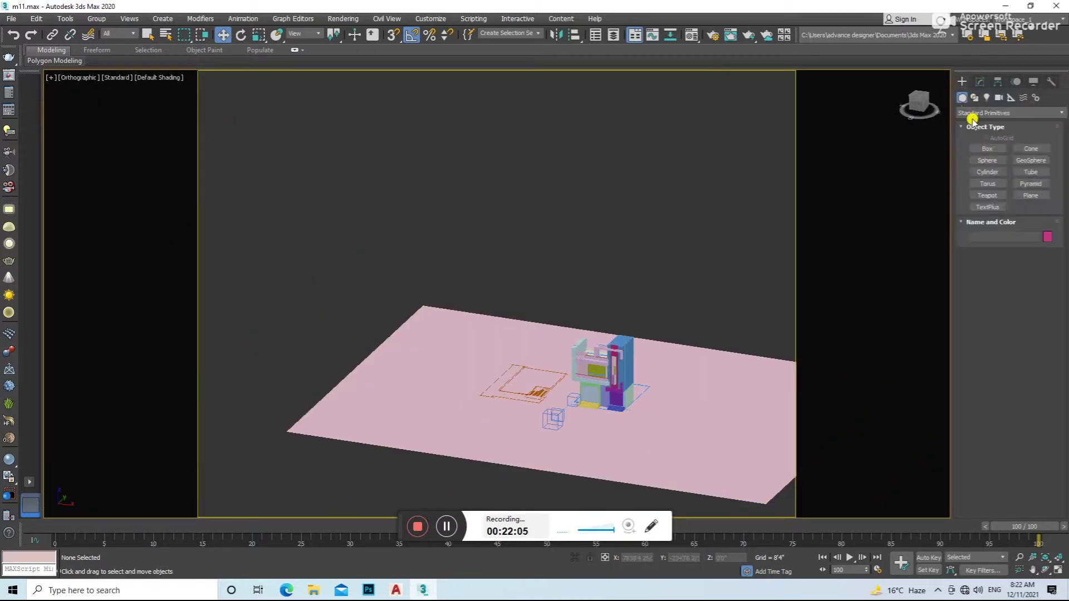
{"action": "left_click", "coordinate": [987, 148]}
{"action": "scroll", "coordinate": [614, 408], "scroll_direction": "up", "scroll_amount": 5}
{"action": "key", "text": "s"}
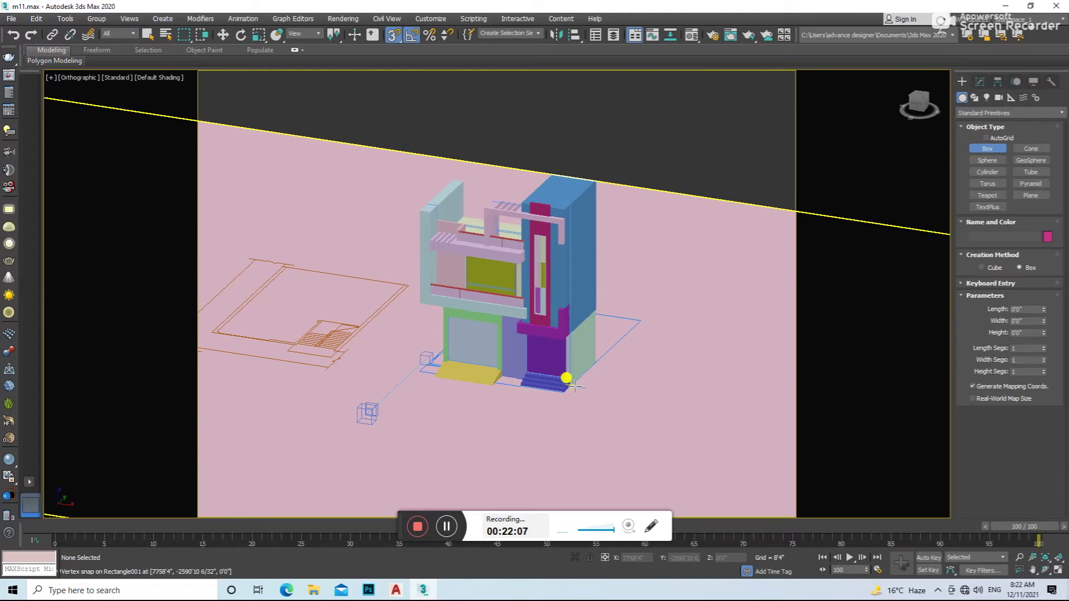
{"action": "left_click_drag", "start_coordinate": [574, 386], "coordinate": [823, 410]}
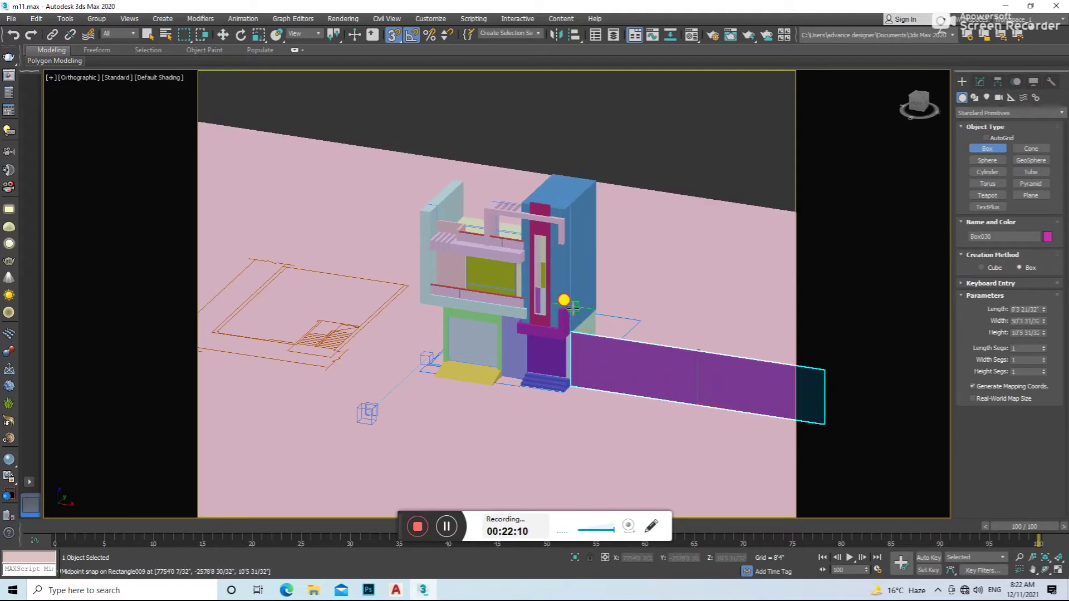
{"action": "left_click", "coordinate": [564, 300]}
{"action": "key", "text": "s"}
{"action": "middle_click_drag", "start_coordinate": [564, 300], "coordinate": [601, 358], "text": "alt"}
- Raise the box's height and set its Length to 0'9" for a thin wall
{"action": "left_click", "coordinate": [980, 82]}
{"action": "left_click_drag", "start_coordinate": [1041, 252], "coordinate": [1057, 178]}
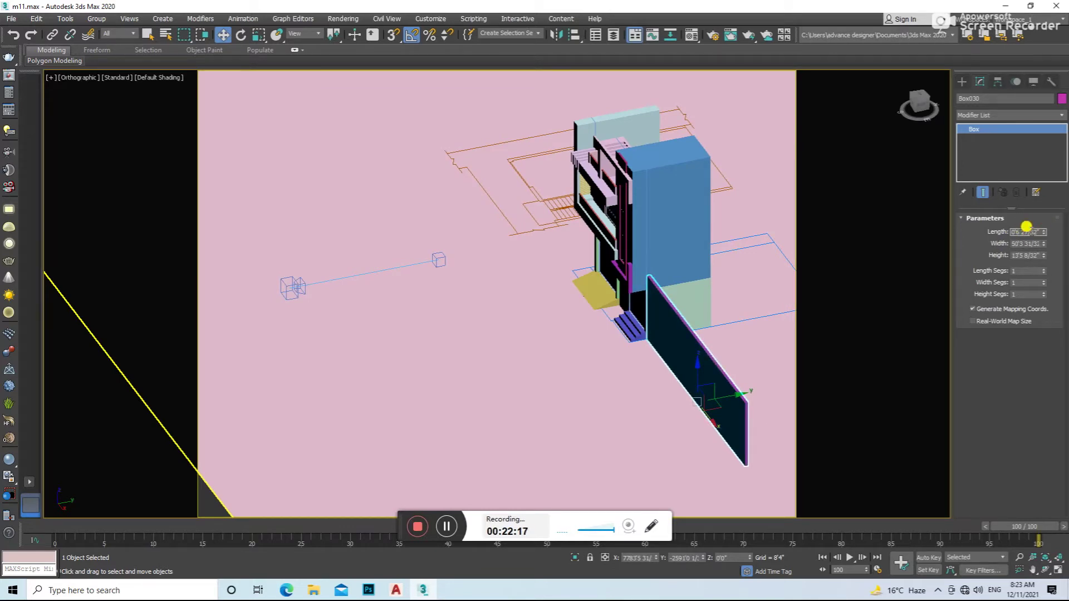
{"action": "key", "text": "Return"}
{"action": "scroll", "coordinate": [672, 358], "scroll_direction": "up", "scroll_amount": 2}
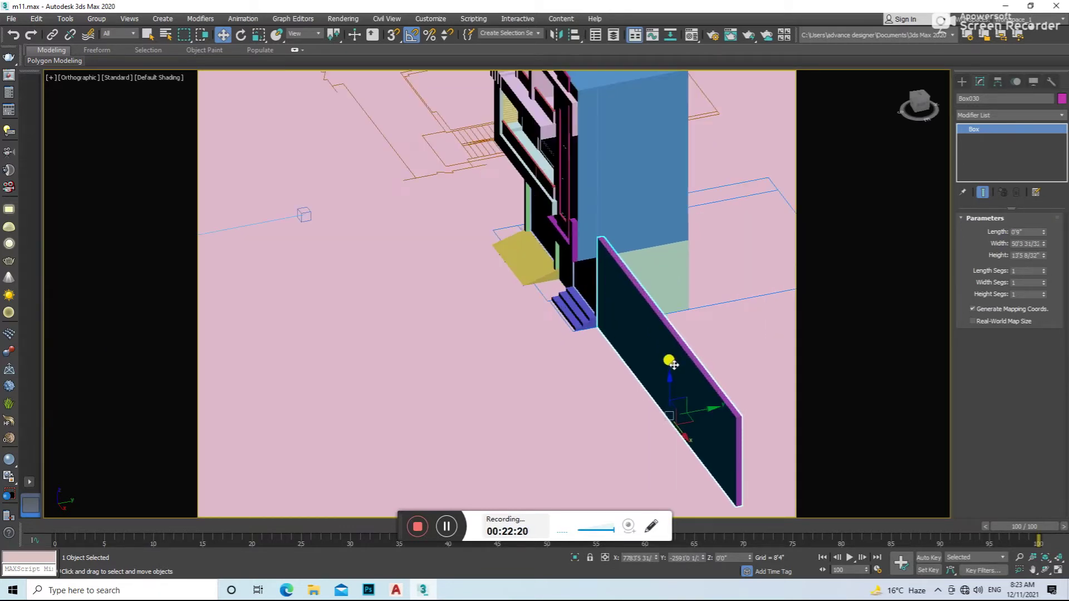
{"action": "middle_click_drag", "start_coordinate": [672, 358], "coordinate": [675, 377], "text": "alt"}
{"action": "scroll", "coordinate": [646, 285], "scroll_direction": "down", "scroll_amount": 4}
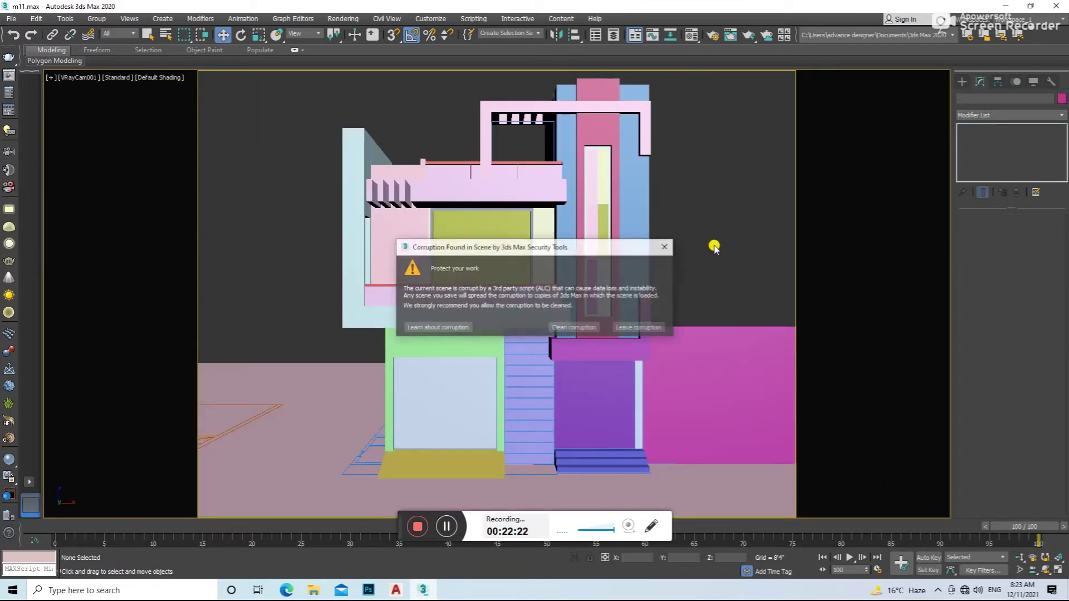
- Dismiss the corruption warnings and frame the new magenta wall in Front view
{"action": "left_click", "coordinate": [664, 249]}
{"action": "left_click", "coordinate": [670, 199]}
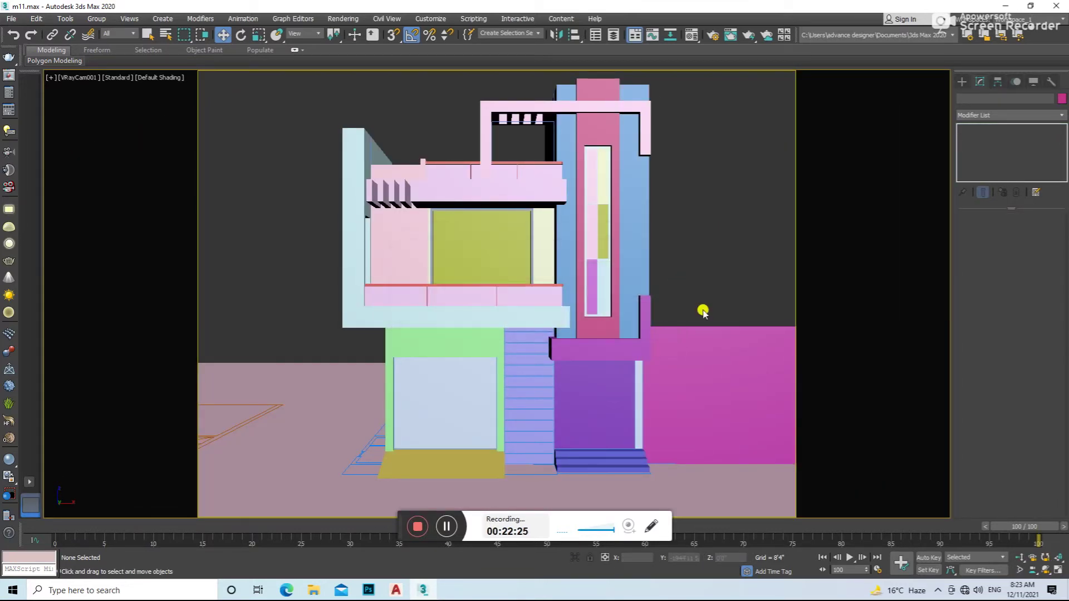
{"action": "left_click", "coordinate": [711, 341]}
{"action": "key", "text": "f"}
{"action": "key", "text": "z"}
{"action": "scroll", "coordinate": [630, 342], "scroll_direction": "down", "scroll_amount": 4}
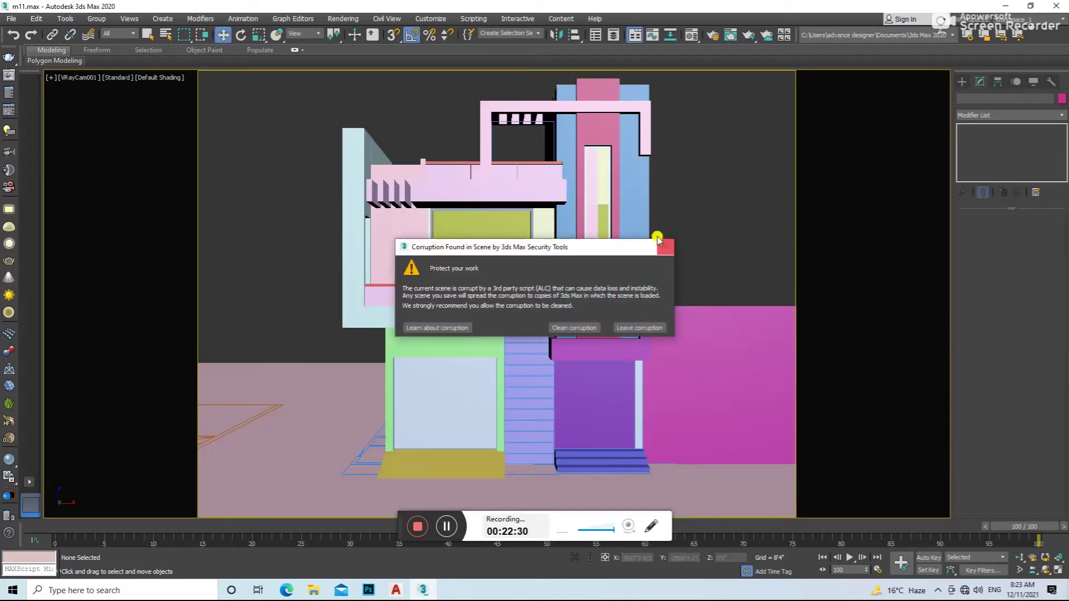
- Convert the door panel beside the entrance steps to an editable poly
{"action": "left_click", "coordinate": [658, 241]}
{"action": "left_click", "coordinate": [671, 237]}
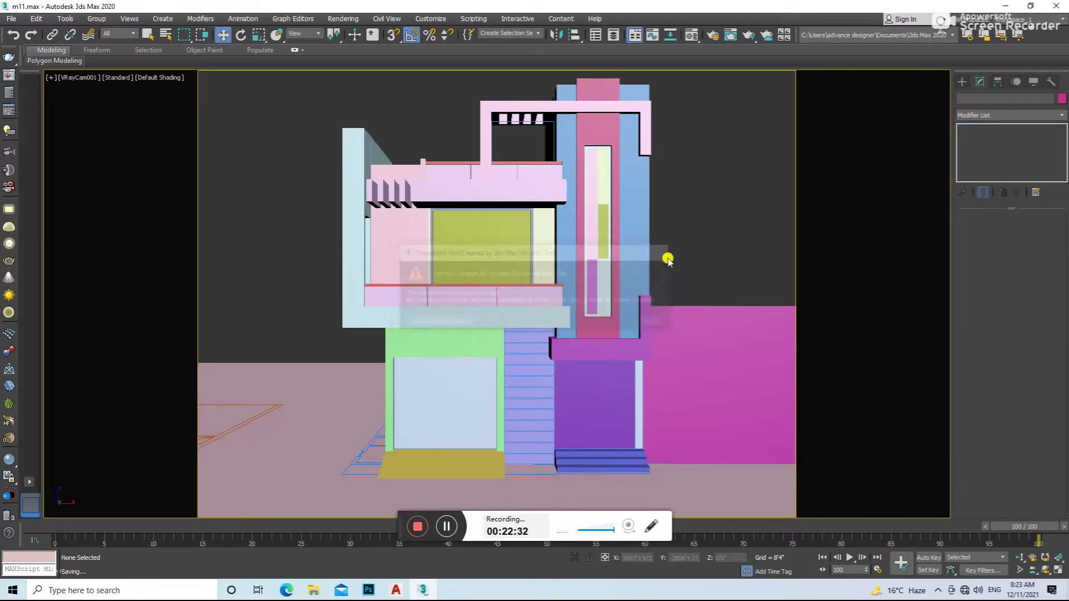
{"action": "left_click", "coordinate": [620, 389]}
{"action": "key", "text": "f"}
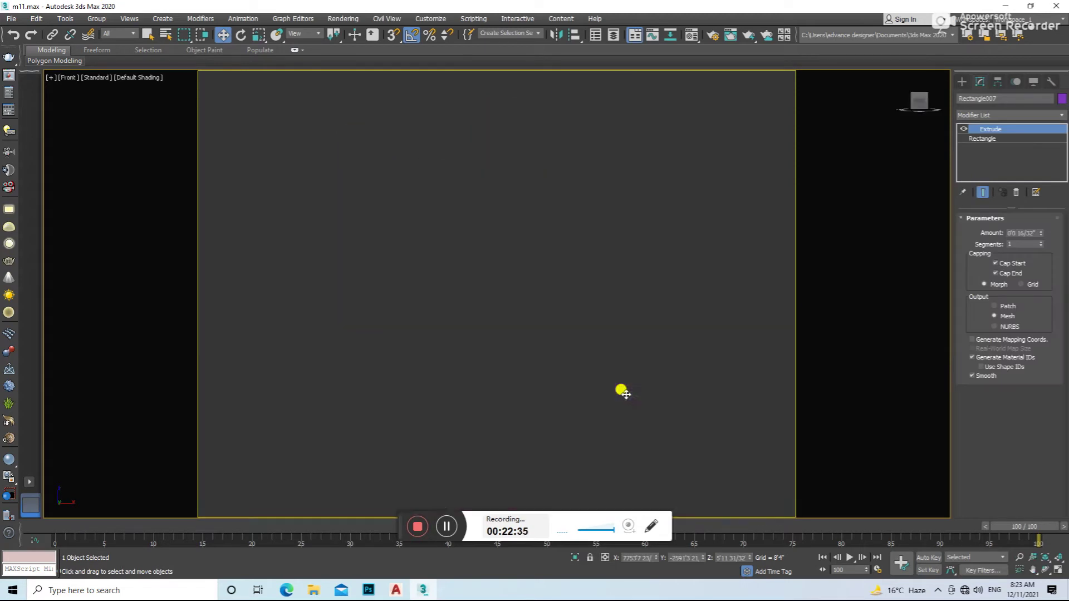
{"action": "right_click", "coordinate": [610, 333]}
{"action": "mouse_move", "coordinate": [661, 424]}
{"action": "left_click", "coordinate": [777, 445]}
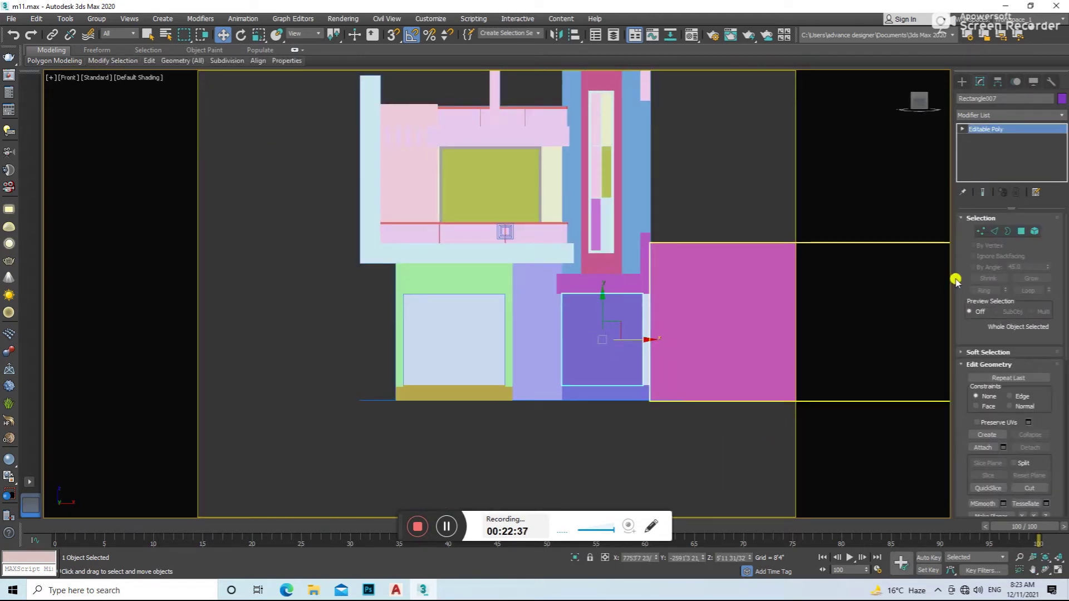
{"action": "left_click", "coordinate": [981, 232]}
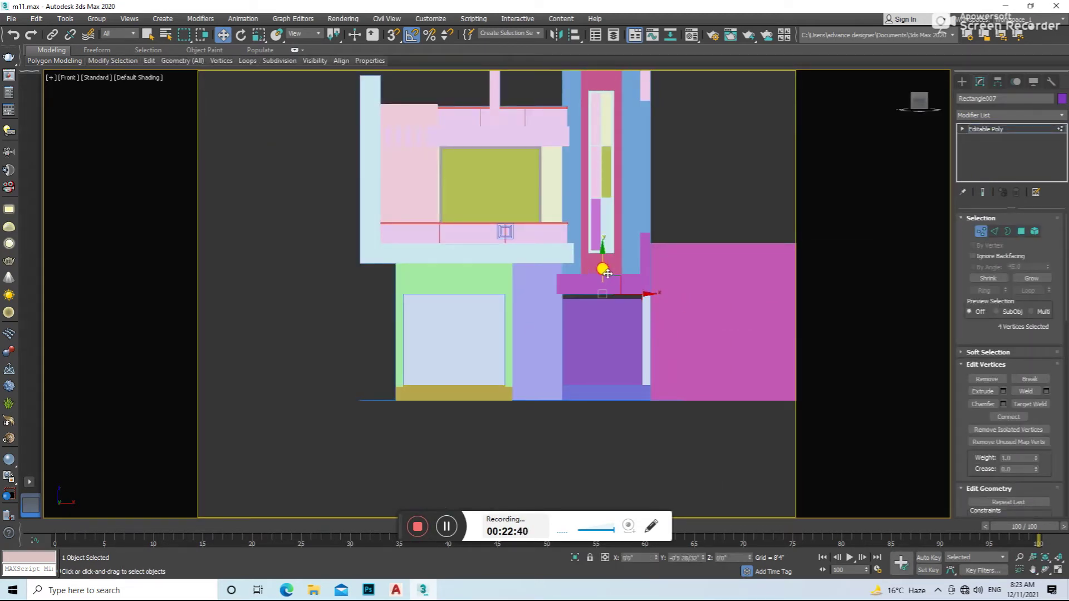
{"action": "left_click", "coordinate": [980, 232]}
- Shift-drag a copy of the wall panel and move it into place beside the steps
{"action": "middle_click_drag", "start_coordinate": [625, 291], "coordinate": [591, 357], "text": "alt"}
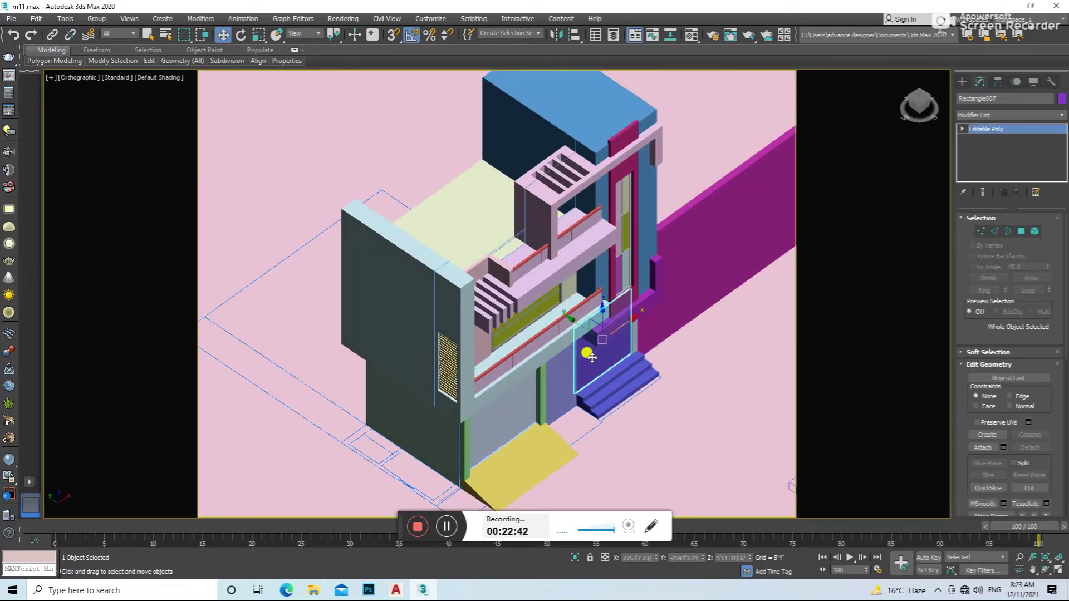
{"action": "left_click_drag", "start_coordinate": [588, 330], "coordinate": [579, 328], "text": "shift"}
{"action": "left_click", "coordinate": [532, 347]}
{"action": "mouse_move", "coordinate": [531, 347]}
{"action": "middle_mouse_down", "text": "alt"}
{"action": "mouse_move", "coordinate": [623, 343]}
{"action": "mouse_move", "coordinate": [612, 367]}
{"action": "mouse_move", "coordinate": [508, 375]}
{"action": "middle_mouse_up", "text": "alt"}
{"action": "mouse_move", "coordinate": [508, 375]}
{"action": "left_mouse_down"}
{"action": "mouse_move", "coordinate": [493, 377]}
{"action": "mouse_move", "coordinate": [482, 404]}
{"action": "mouse_move", "coordinate": [484, 312]}
{"action": "left_mouse_up"}
- Reshape the copy's vertices, checking in wireframe, then save the scene from VRayCam001
{"action": "right_click", "coordinate": [496, 367]}
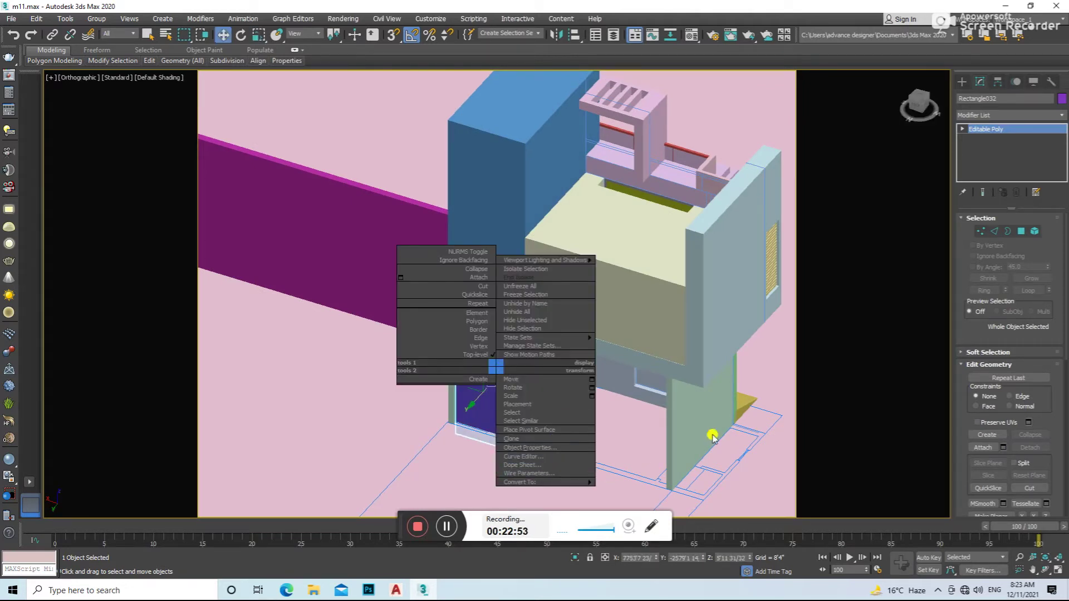
{"action": "left_click", "coordinate": [478, 346]}
{"action": "key", "text": "F3"}
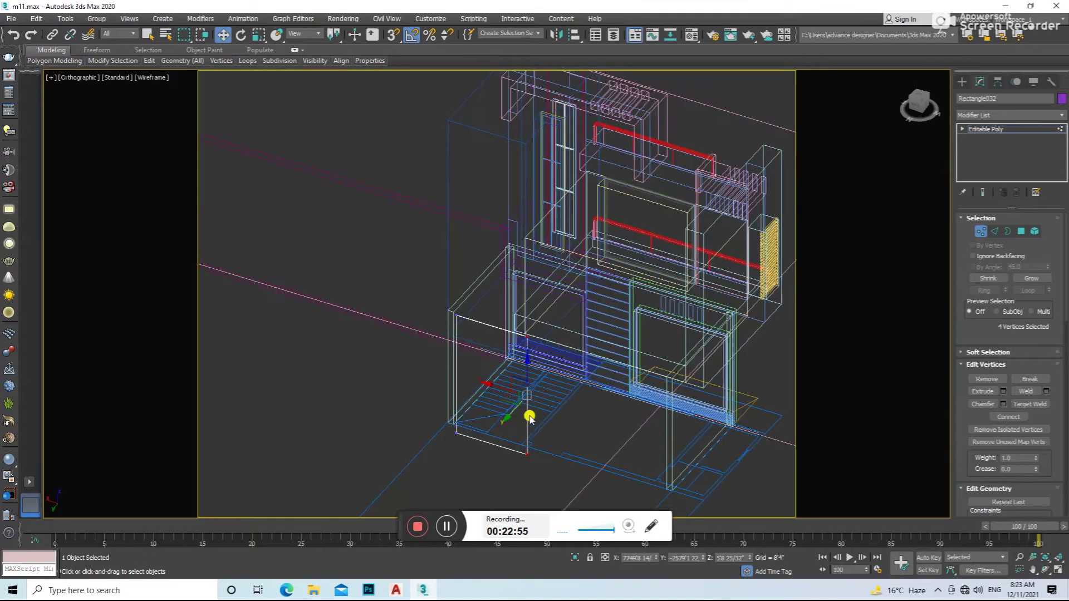
{"action": "key", "text": "F3"}
{"action": "scroll", "coordinate": [668, 424], "scroll_direction": "up", "scroll_amount": 3}
{"action": "left_click", "coordinate": [981, 231]}
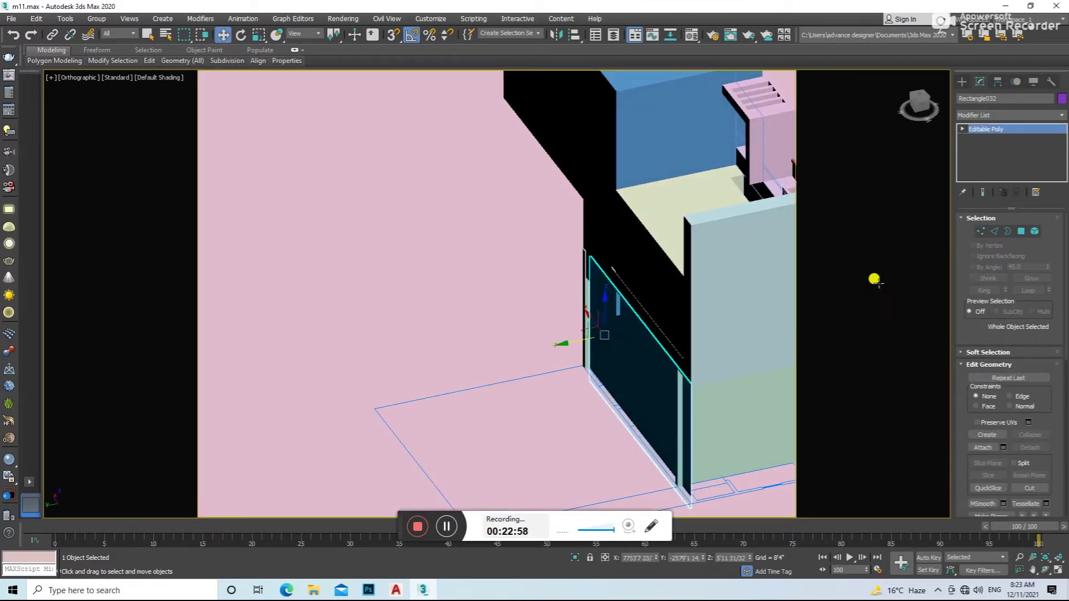
{"action": "key", "text": "c"}
{"action": "left_click", "coordinate": [680, 247]}
{"action": "key", "text": "ctrl+s"}
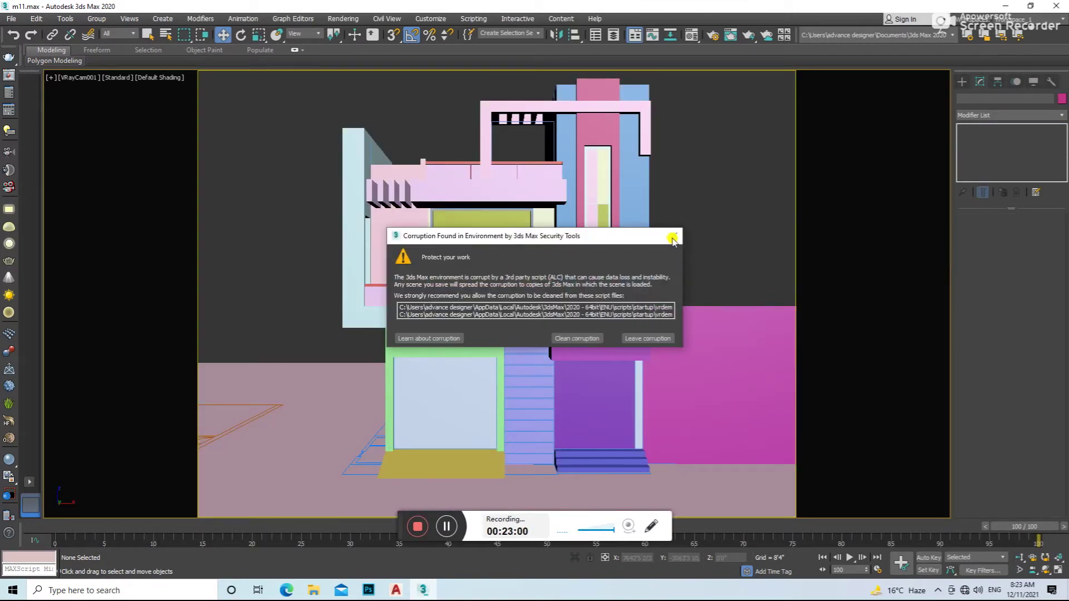
- Switch to Top view and zoom out over the house plan
{"action": "left_click", "coordinate": [605, 281]}
{"action": "key", "text": "t"}
{"action": "scroll", "coordinate": [607, 281], "scroll_direction": "down", "scroll_amount": 5}
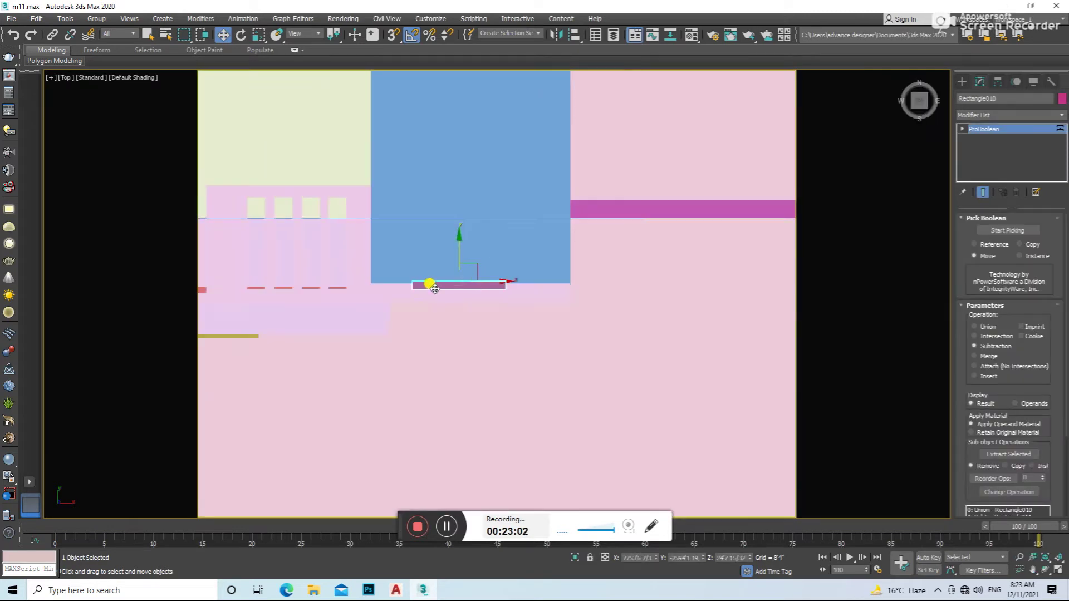
{"action": "scroll", "coordinate": [579, 313], "scroll_direction": "down", "scroll_amount": 5}
{"action": "scroll", "coordinate": [579, 313], "scroll_direction": "down", "scroll_amount": 2}
- Place a VRaySun aimed at the house and accept adding the VRaySky environment
{"action": "left_click", "coordinate": [962, 81]}
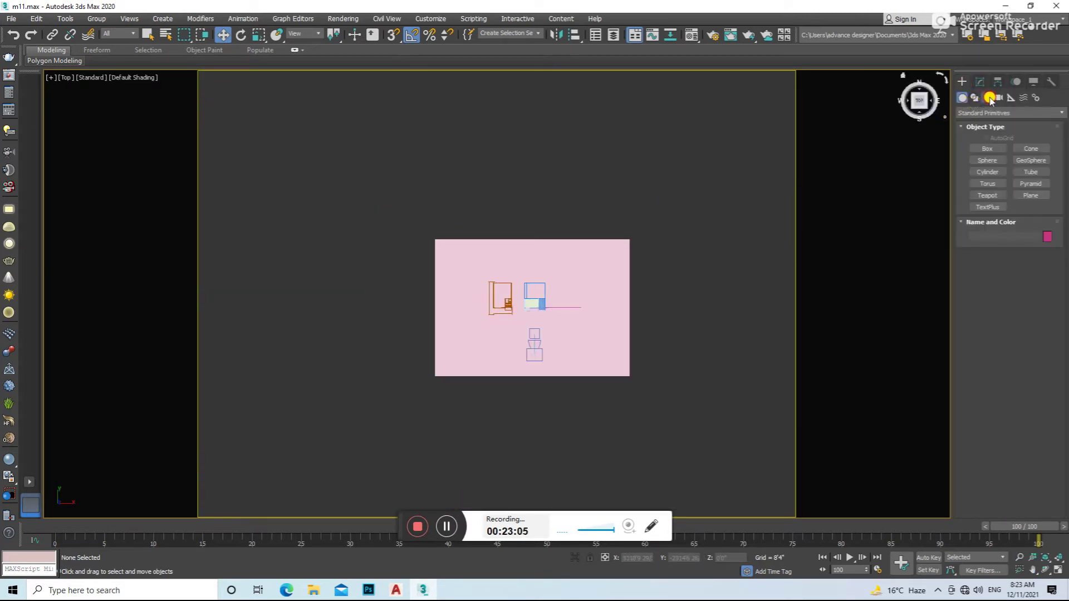
{"action": "left_click", "coordinate": [990, 99]}
{"action": "left_click", "coordinate": [1009, 113]}
{"action": "left_click", "coordinate": [976, 136]}
{"action": "left_click", "coordinate": [1031, 160]}
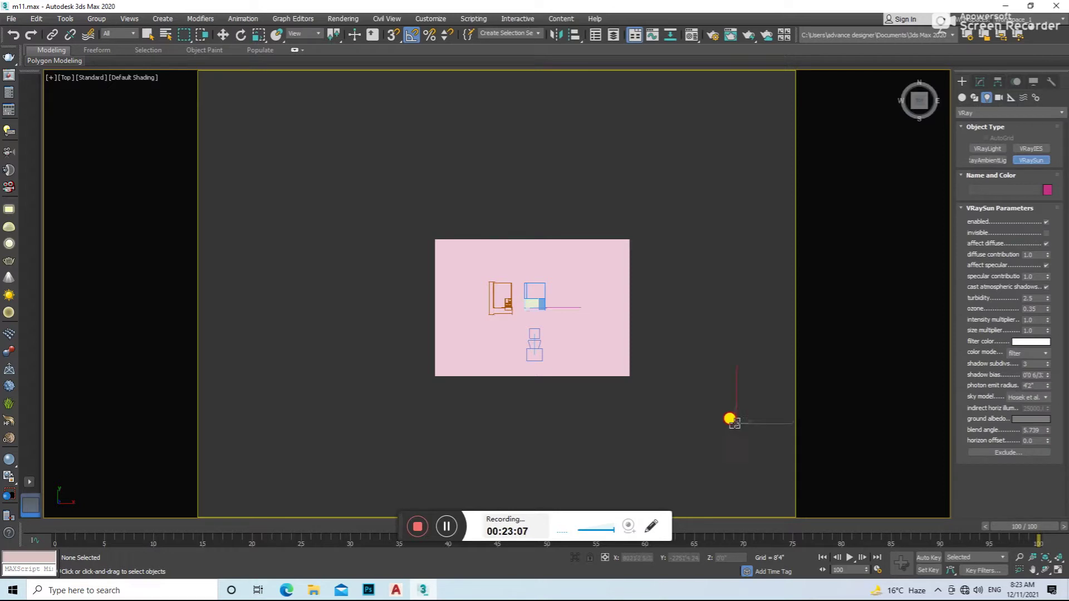
{"action": "left_click_drag", "start_coordinate": [731, 420], "coordinate": [545, 310]}
{"action": "left_click", "coordinate": [574, 328]}
- Raise the sun well above the ground and render from VRayCam001
{"action": "key", "text": "w"}
{"action": "middle_click_drag", "start_coordinate": [729, 382], "coordinate": [680, 427], "text": "alt"}
{"action": "mouse_move", "coordinate": [680, 426]}
{"action": "left_mouse_down"}
{"action": "mouse_move", "coordinate": [587, 152]}
{"action": "mouse_move", "coordinate": [640, 126]}
{"action": "left_mouse_up"}
{"action": "key", "text": "c"}
{"action": "key", "text": "shift+q"}
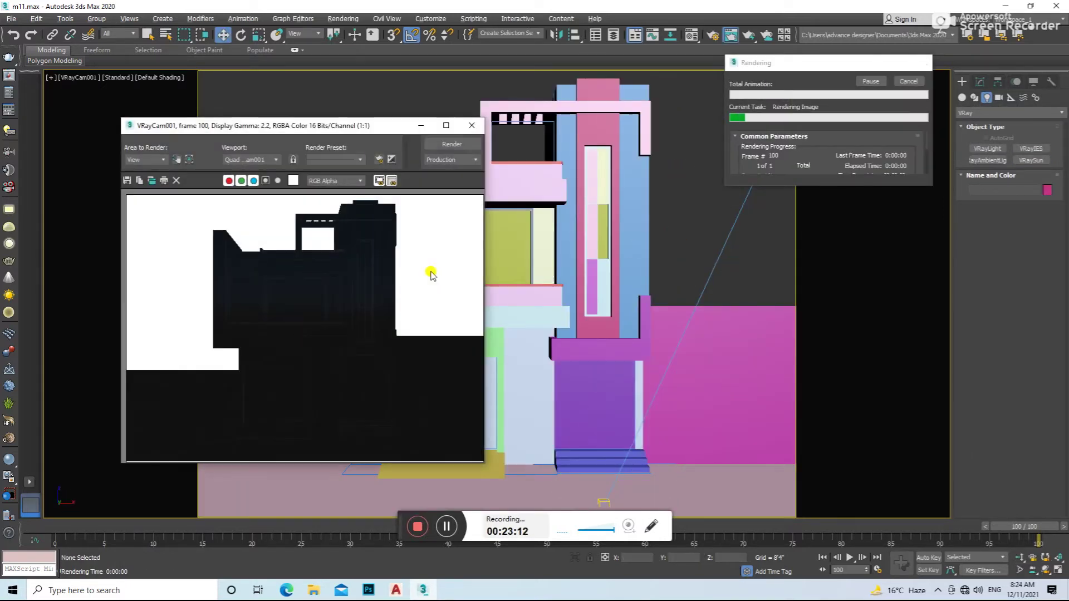
- Make V-Ray the current renderer with Irradiance map primary and Brute force secondary GI
{"action": "left_click", "coordinate": [471, 126]}
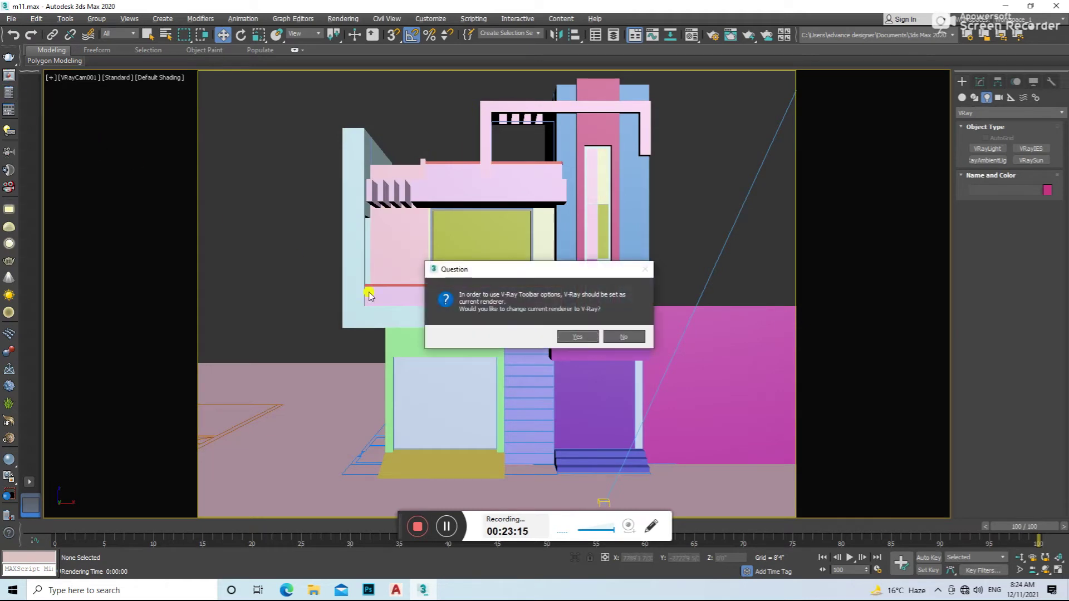
{"action": "left_click", "coordinate": [574, 337]}
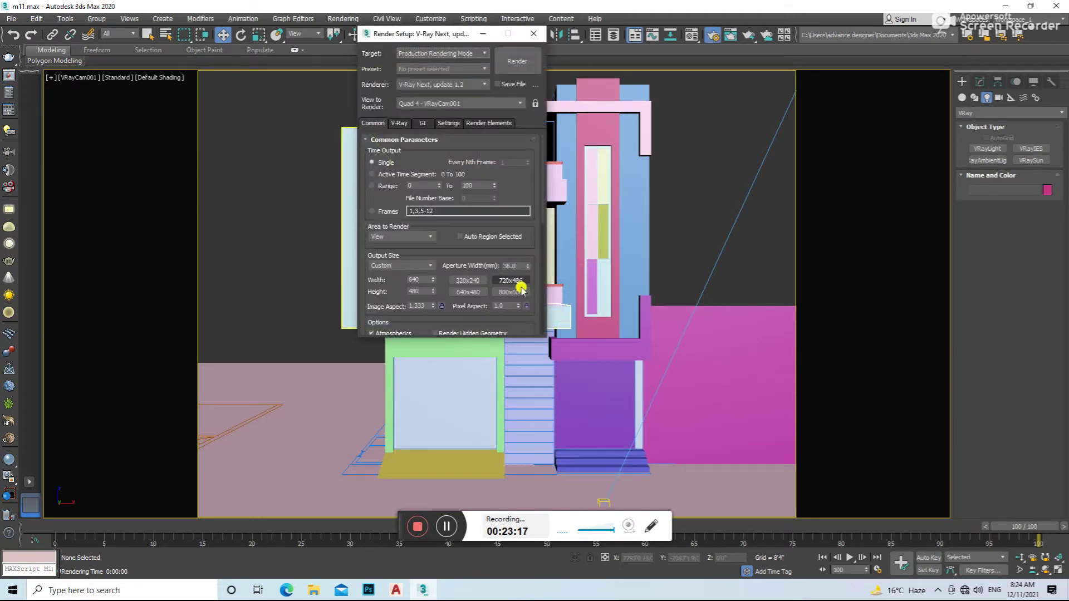
{"action": "left_click", "coordinate": [397, 124]}
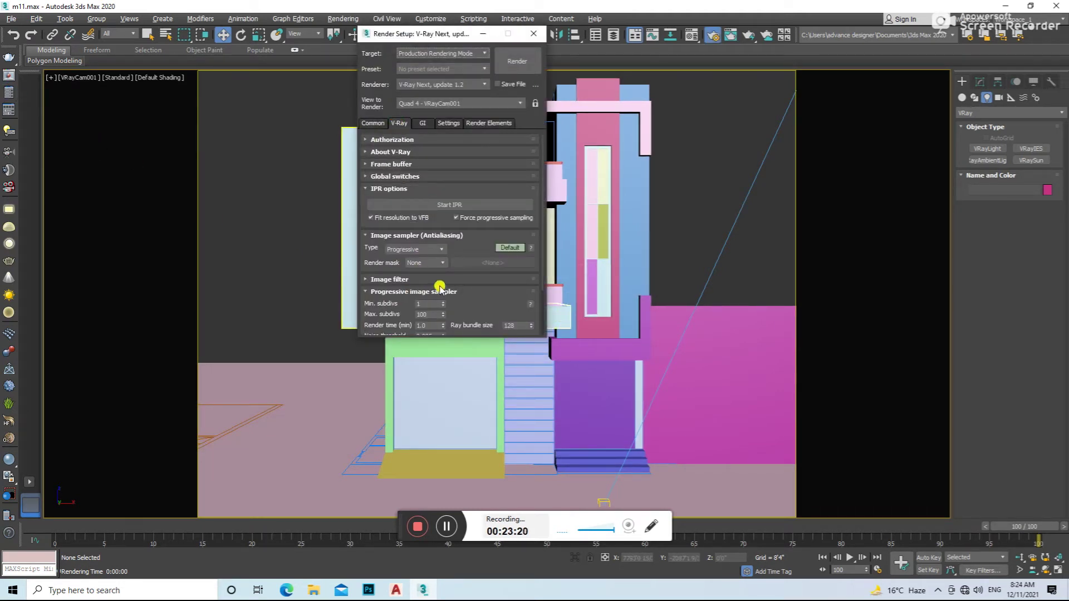
{"action": "left_click", "coordinate": [420, 124]}
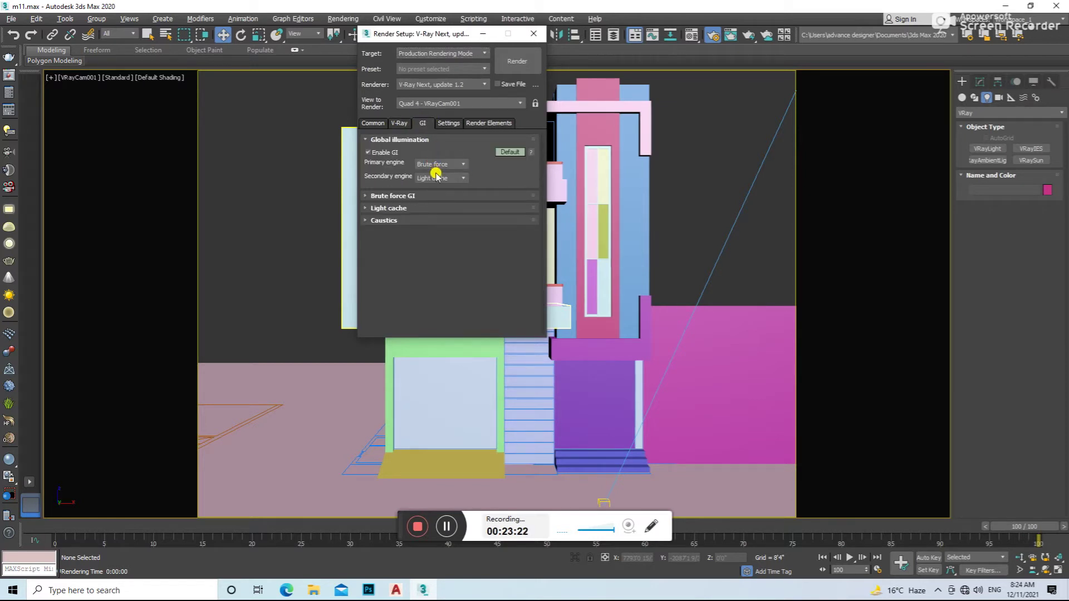
{"action": "left_click", "coordinate": [440, 196]}
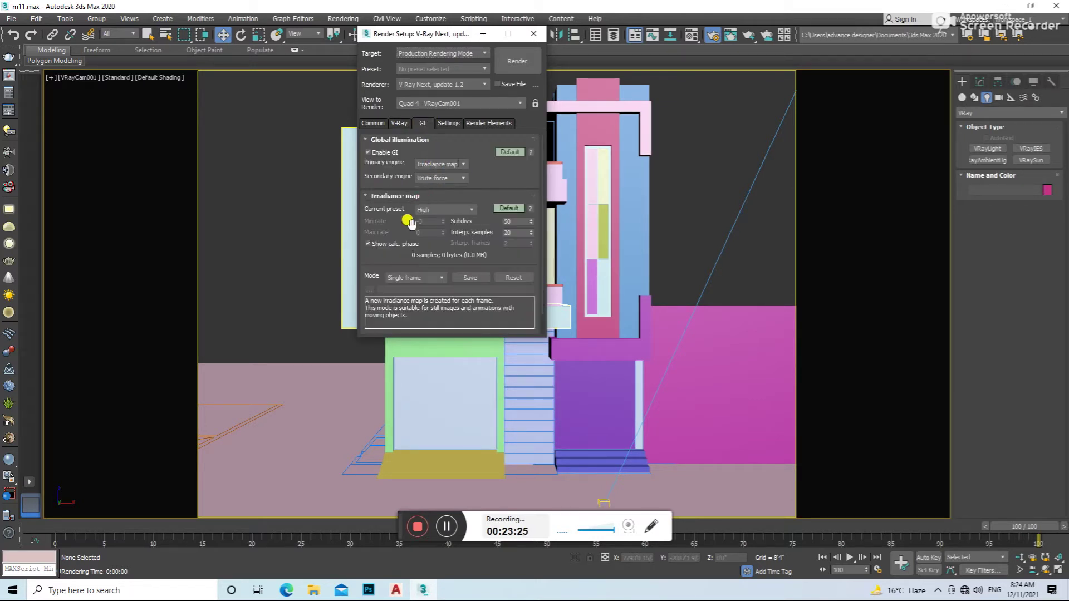
{"action": "scroll", "coordinate": [390, 210], "scroll_direction": "down", "scroll_amount": 2}
{"action": "scroll", "coordinate": [419, 321], "scroll_direction": "down", "scroll_amount": 2}
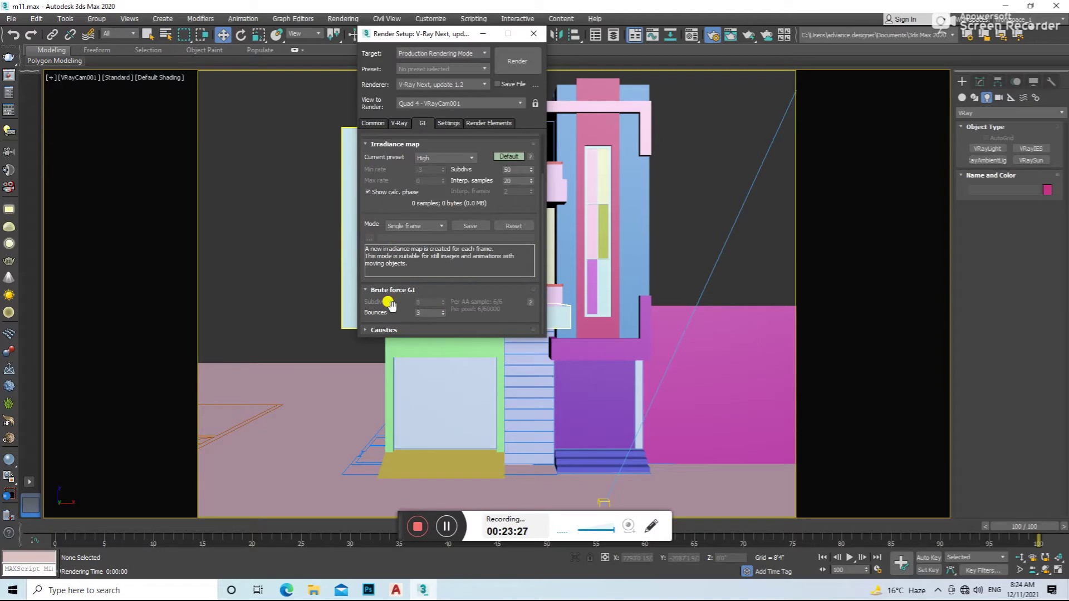
{"action": "left_click", "coordinate": [421, 330]}
{"action": "scroll", "coordinate": [421, 325], "scroll_direction": "down", "scroll_amount": 3}
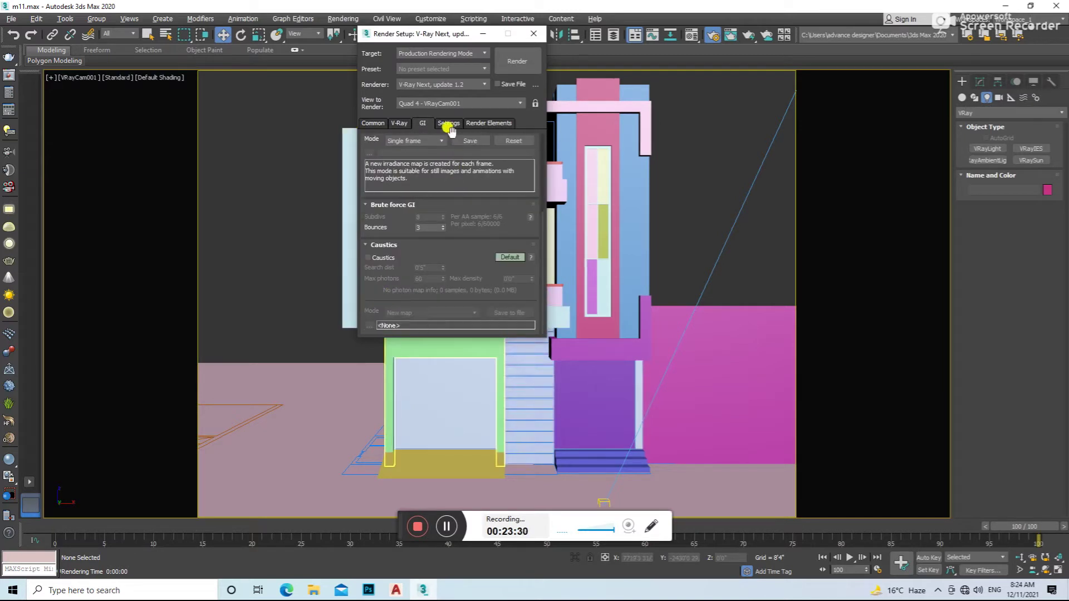
- Run a test render, then close the render window and Render Setup
{"action": "left_click", "coordinate": [516, 62]}
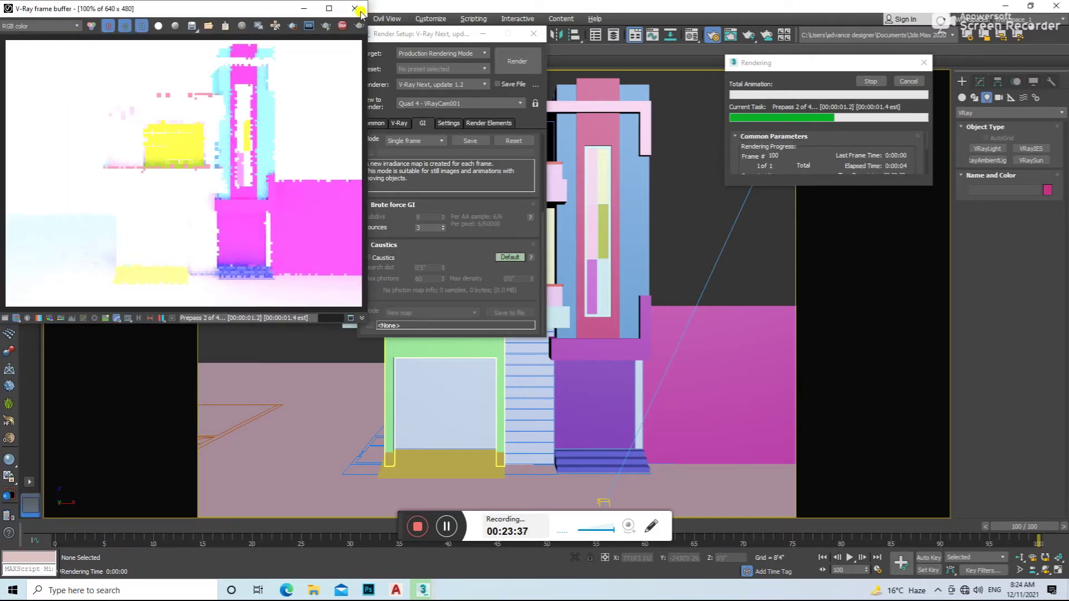
{"action": "left_click", "coordinate": [355, 9]}
{"action": "left_click", "coordinate": [534, 33]}
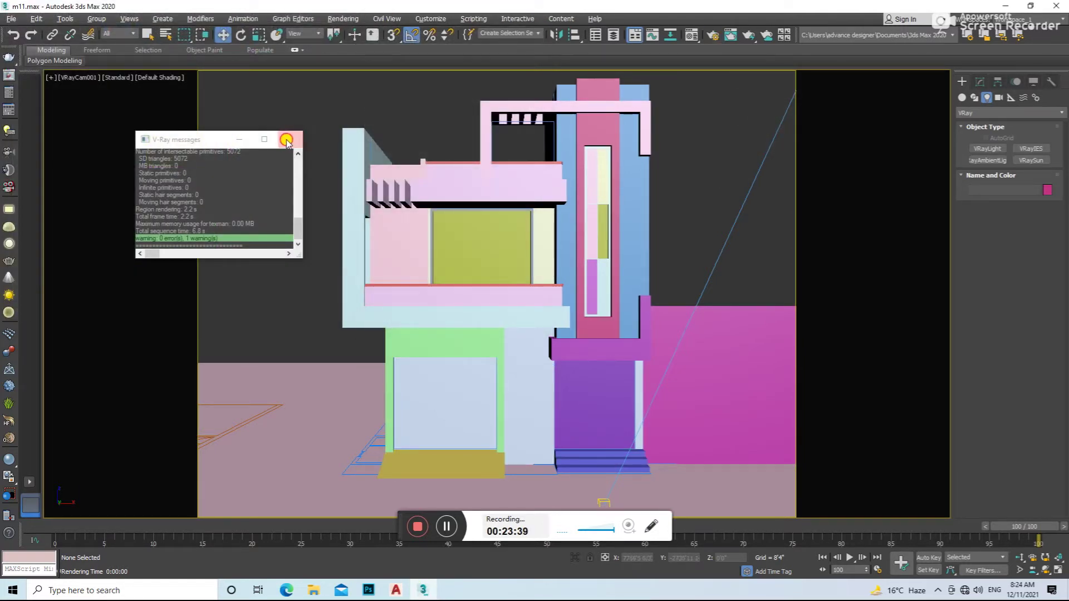
- Select VRaySun001 in Top view and review its parameters in the Modify panel
{"action": "left_click", "coordinate": [339, 162]}
{"action": "key", "text": "t"}
{"action": "scroll", "coordinate": [349, 162], "scroll_direction": "down", "scroll_amount": 3}
{"action": "scroll", "coordinate": [339, 192], "scroll_direction": "down", "scroll_amount": 3}
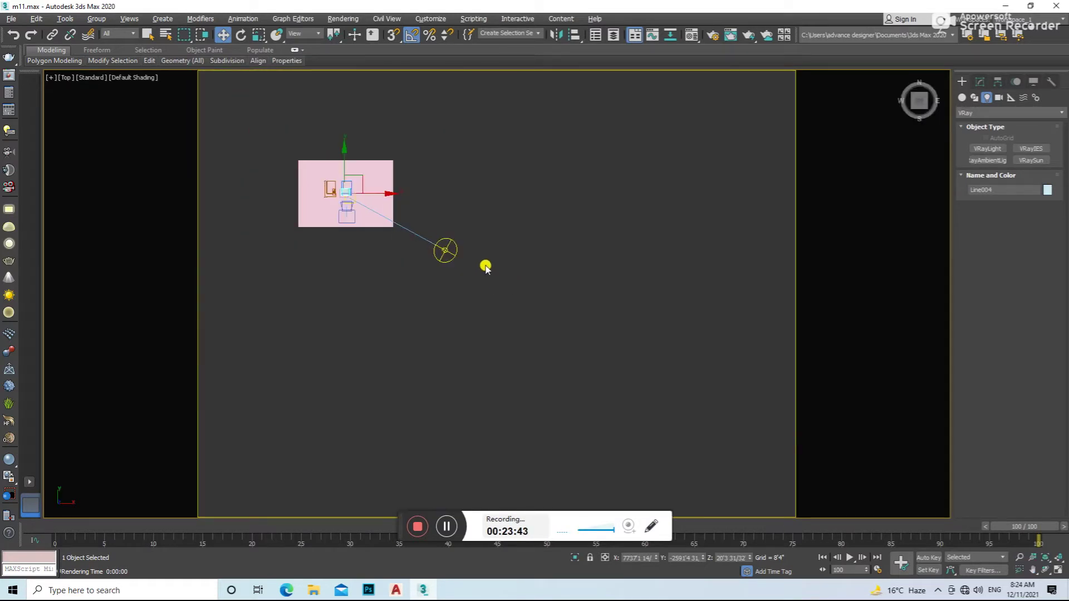
{"action": "left_click", "coordinate": [445, 250]}
{"action": "left_click", "coordinate": [980, 84]}
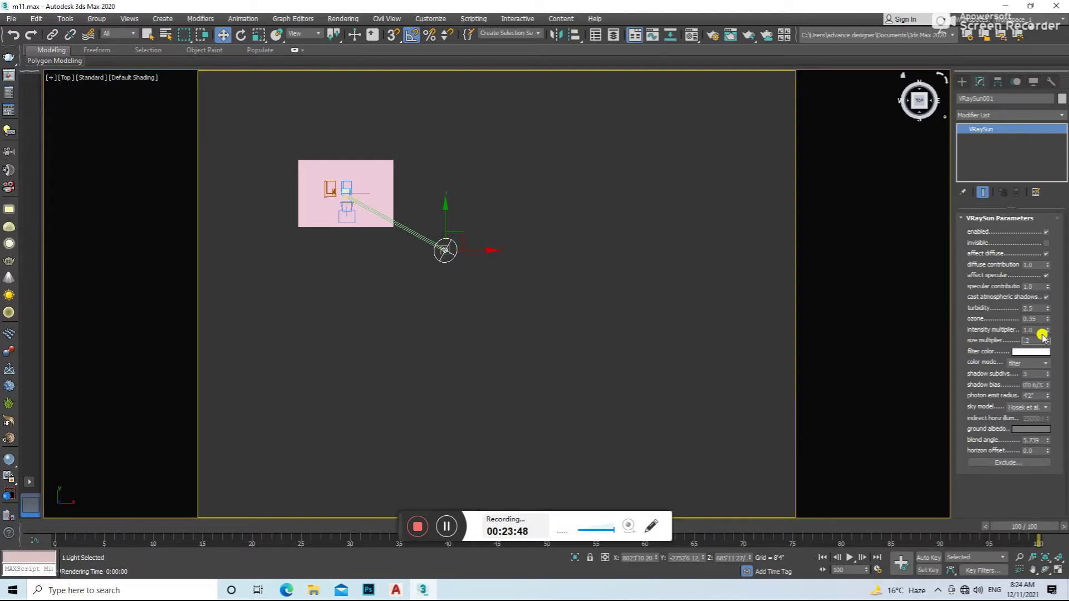
- Render another test image from VRayCam001, close it, and return to the camera view
{"action": "left_click", "coordinate": [766, 313]}
{"action": "key", "text": "c"}
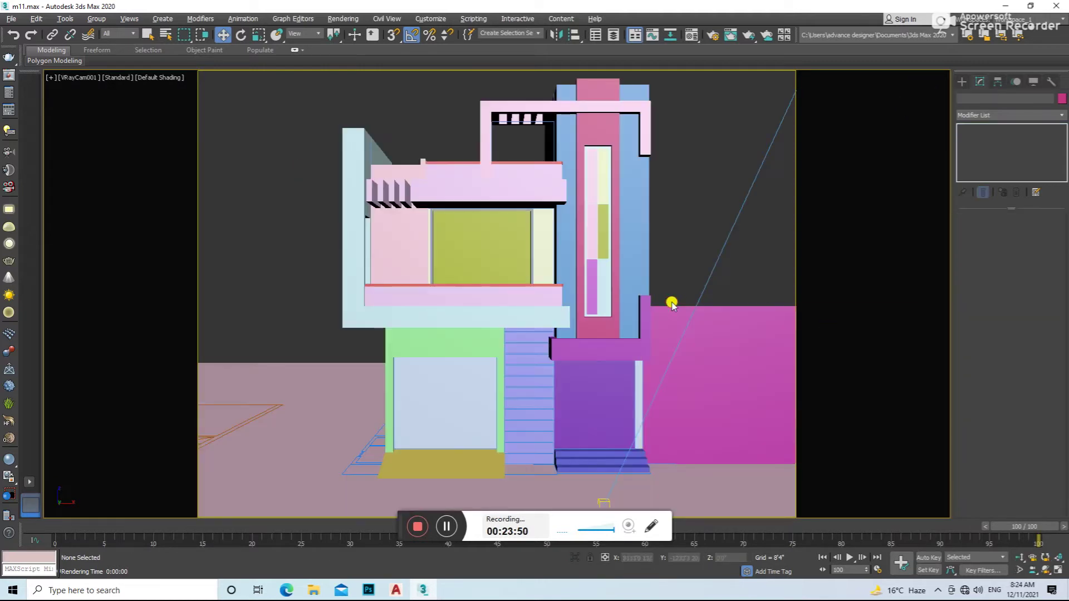
{"action": "key", "text": "shift+q"}
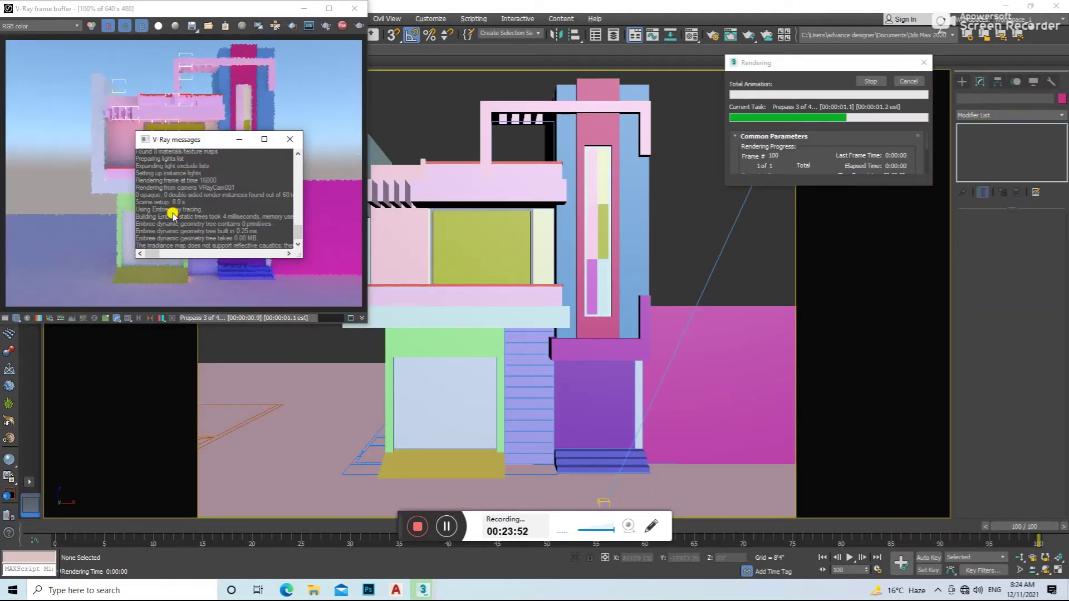
{"action": "left_click", "coordinate": [355, 8]}
{"action": "key", "text": "ctrl+z"}
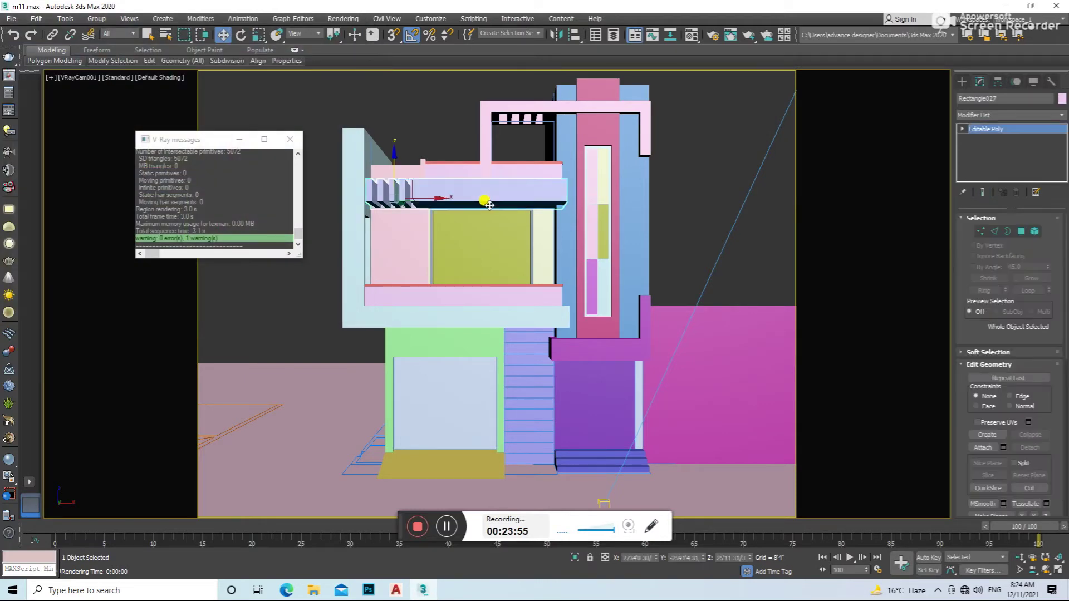
{"action": "key", "text": "t"}
{"action": "scroll", "coordinate": [411, 200], "scroll_direction": "down", "scroll_amount": 5}
{"action": "left_click", "coordinate": [640, 393]}
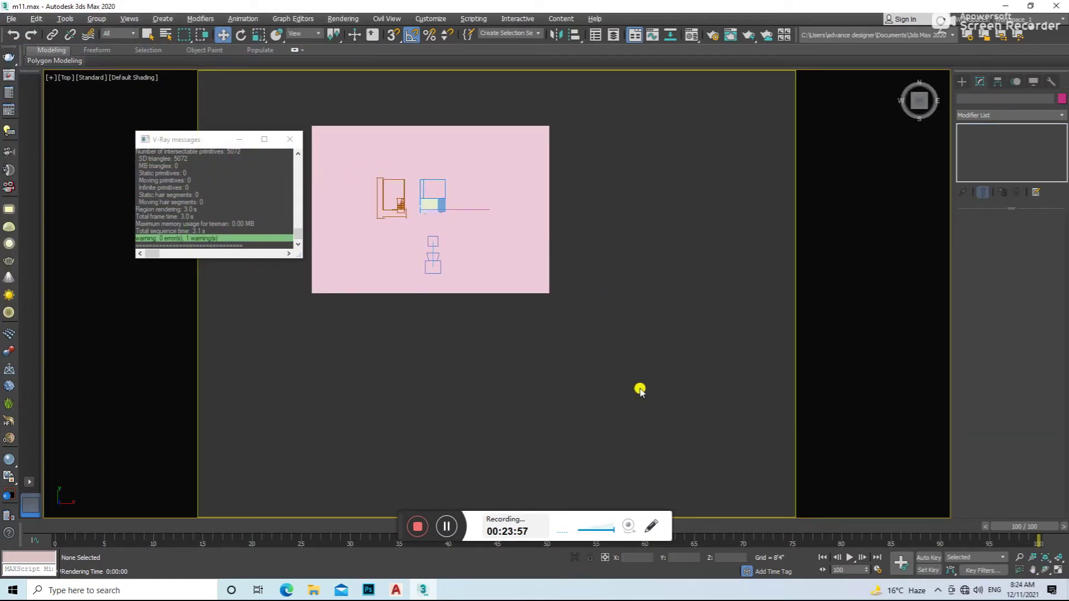
{"action": "key", "text": "c"}
- Dismiss the warnings and V-Ray messages, then select the tall blue column for materials
{"action": "left_click", "coordinate": [480, 263]}
{"action": "left_click", "coordinate": [666, 248]}
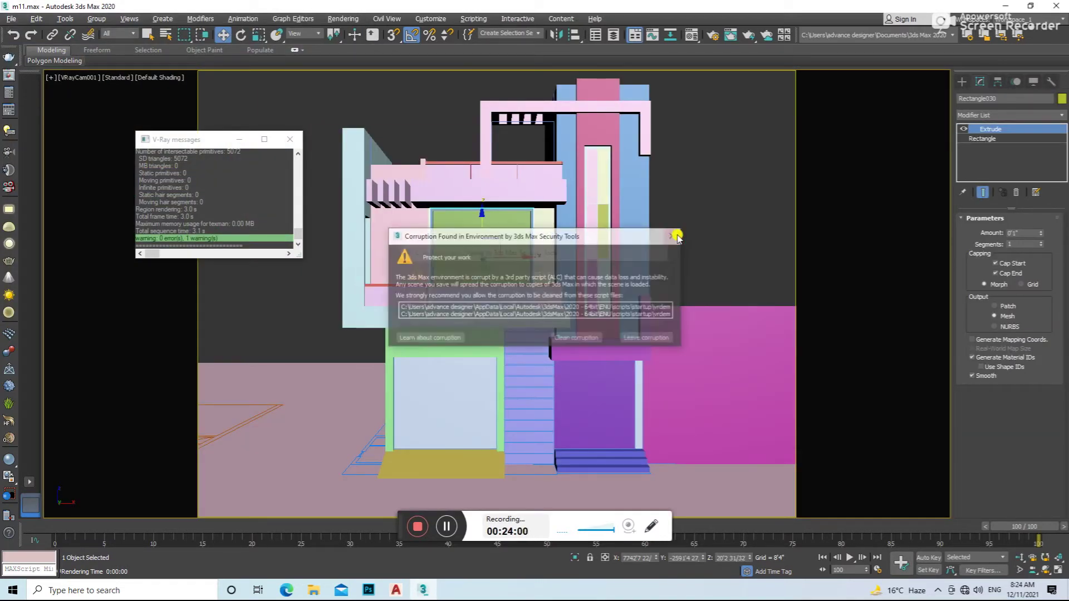
{"action": "left_click", "coordinate": [667, 249]}
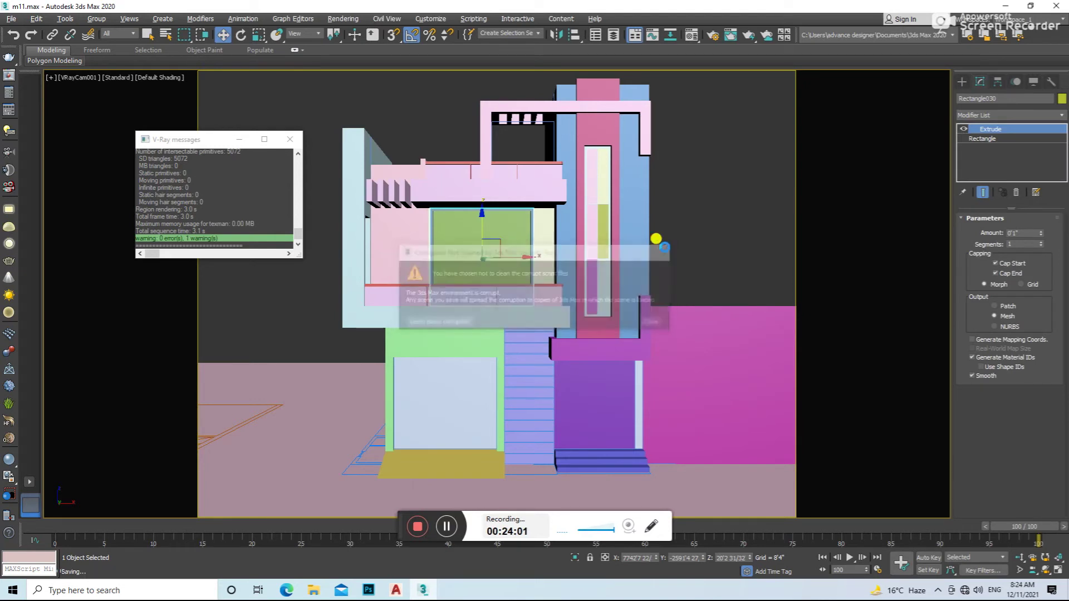
{"action": "left_click", "coordinate": [289, 139]}
{"action": "left_click", "coordinate": [547, 188]}
{"action": "left_click", "coordinate": [718, 200]}
{"action": "left_click", "coordinate": [618, 296]}
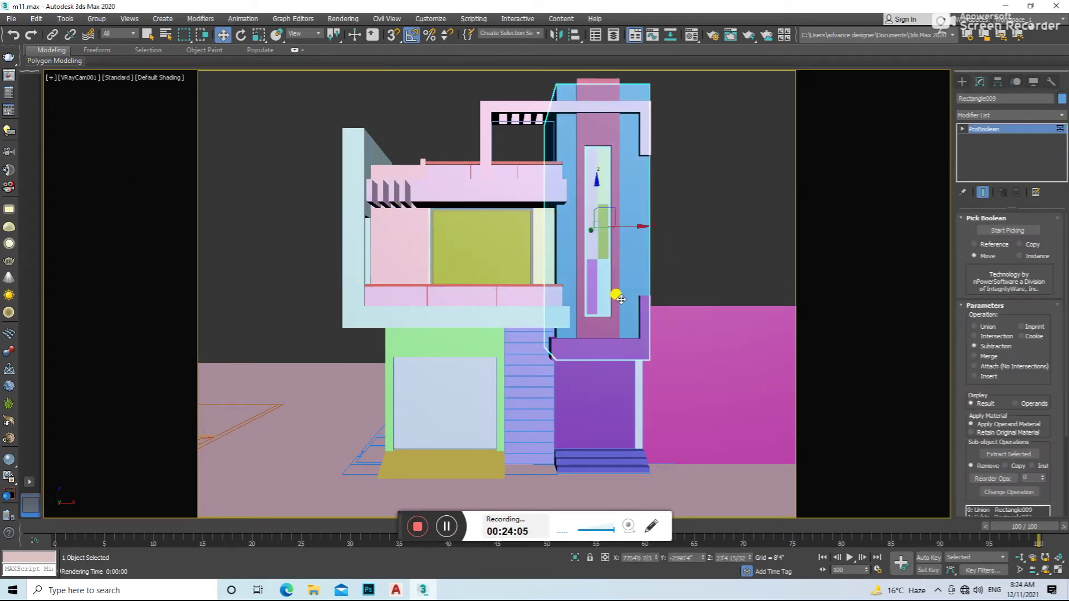
{"action": "key", "text": "m"}
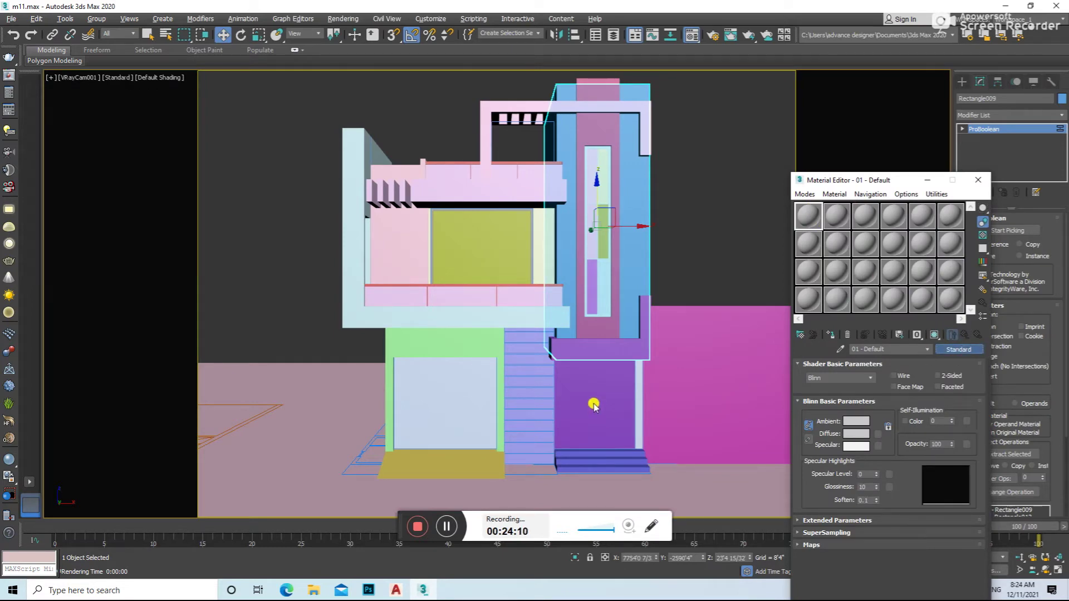
- Change the material slot's type to VRayMtl
{"action": "left_click", "coordinate": [440, 305]}
{"action": "scroll", "coordinate": [463, 383], "scroll_direction": "down", "scroll_amount": 2}
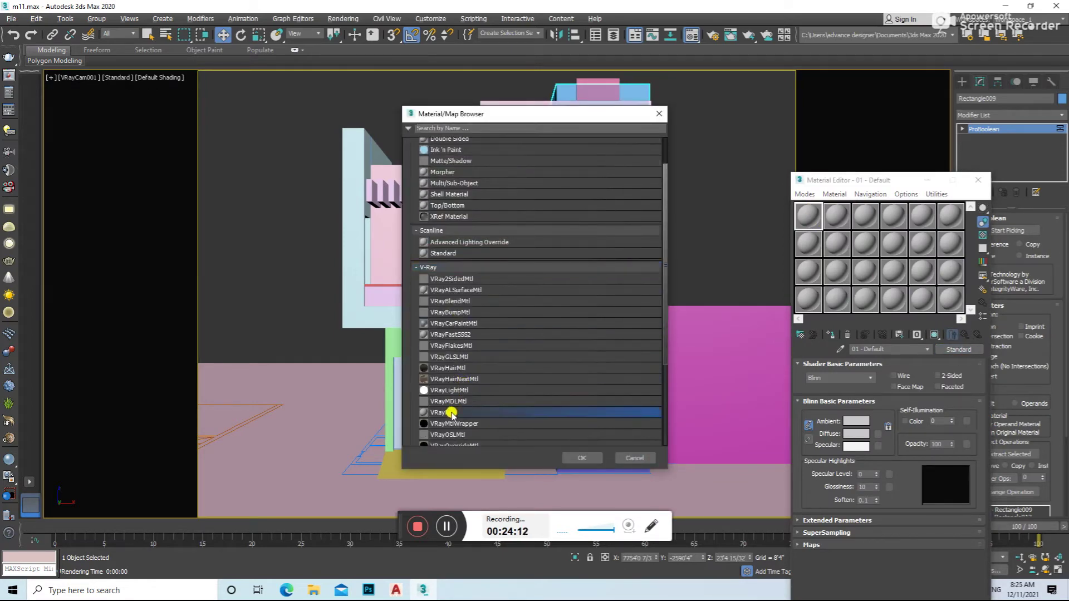
{"action": "double_click", "coordinate": [451, 413]}
- Instance the VRaySky environment map into a material slot and enable 'specify sun node'
{"action": "left_click", "coordinate": [331, 20]}
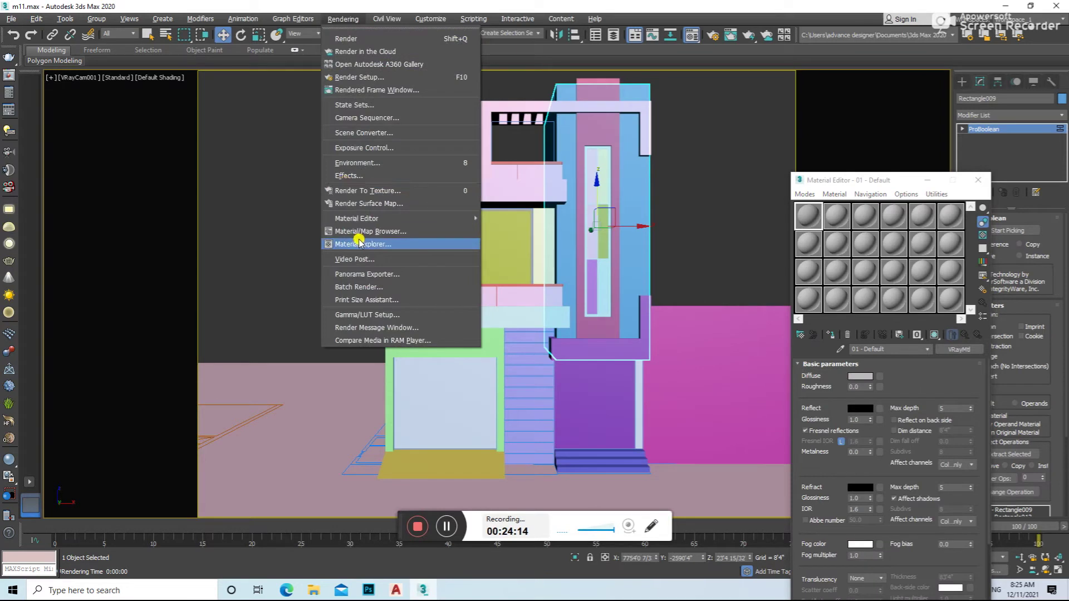
{"action": "left_click", "coordinate": [371, 159]}
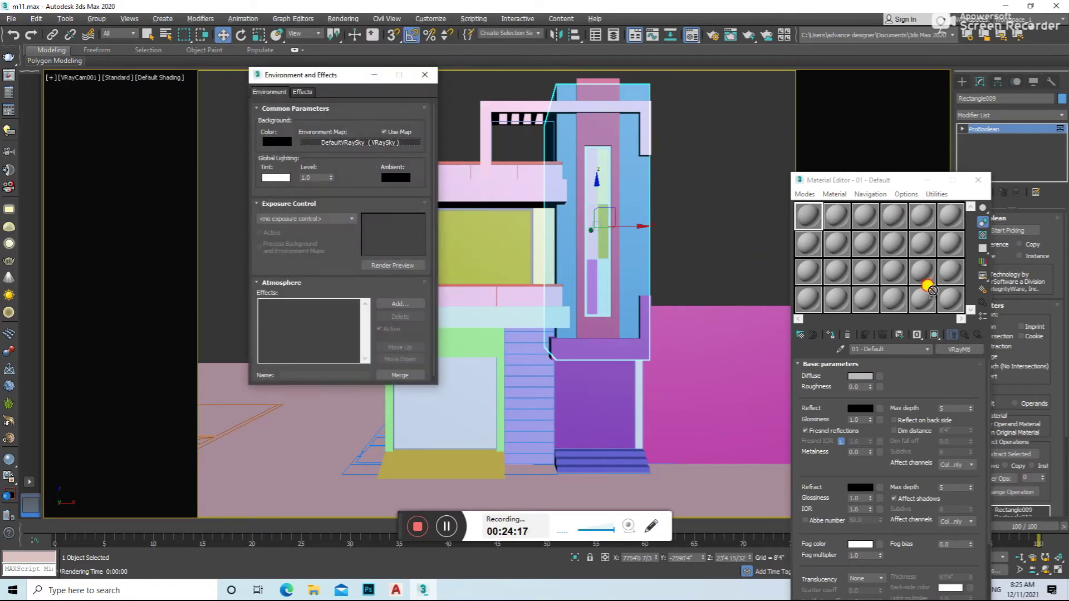
{"action": "left_click_drag", "start_coordinate": [927, 287], "coordinate": [819, 410]}
{"action": "left_click", "coordinate": [855, 437]}
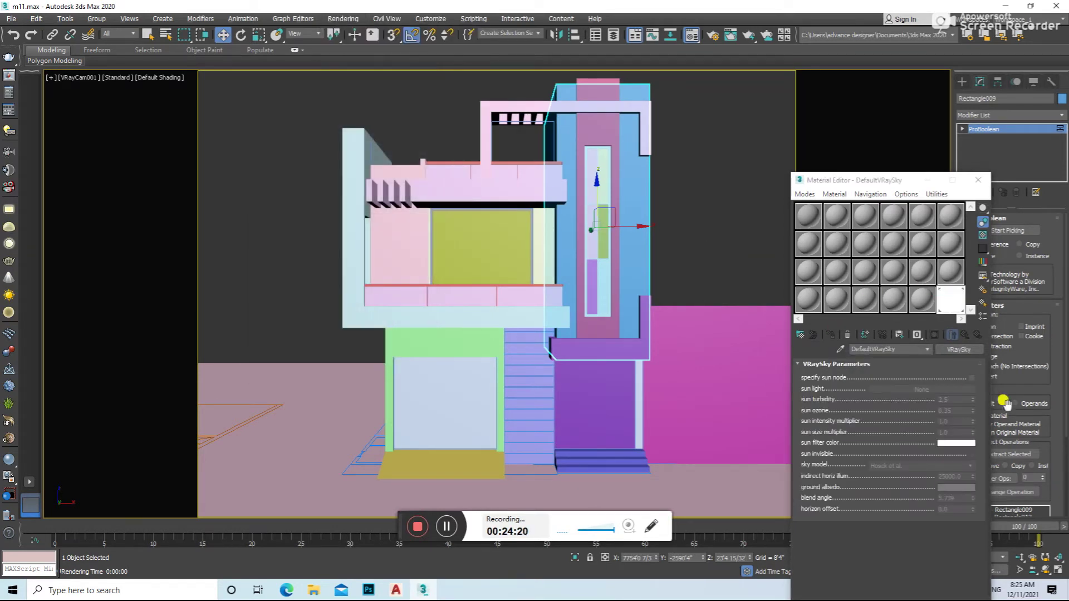
{"action": "left_click", "coordinate": [967, 376]}
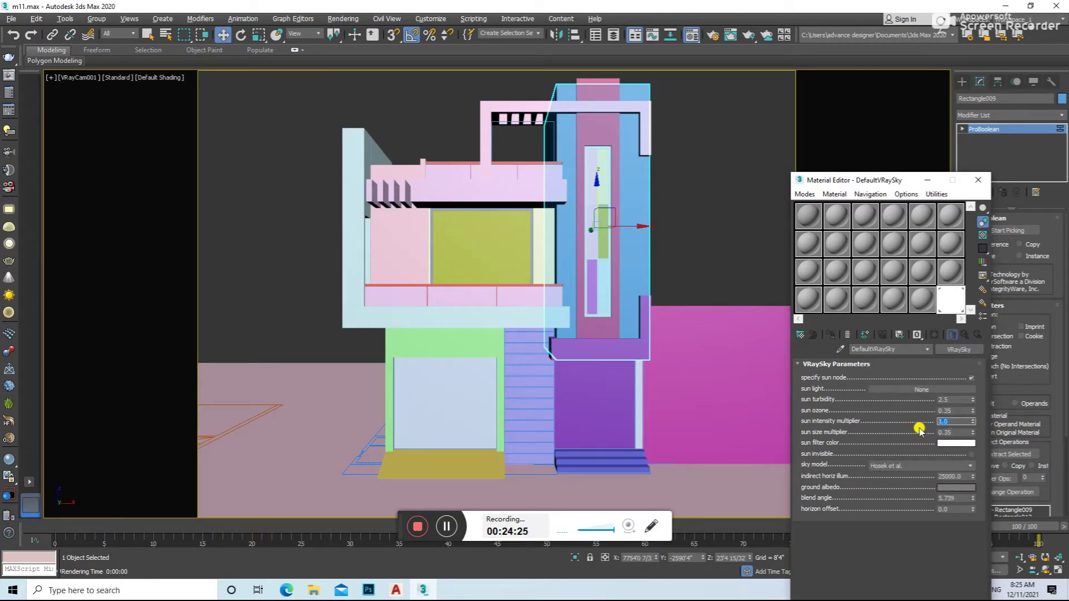
- Render a test image of the facade, then close the render window and material editor
{"action": "left_click", "coordinate": [720, 425]}
{"action": "key", "text": "shift+q"}
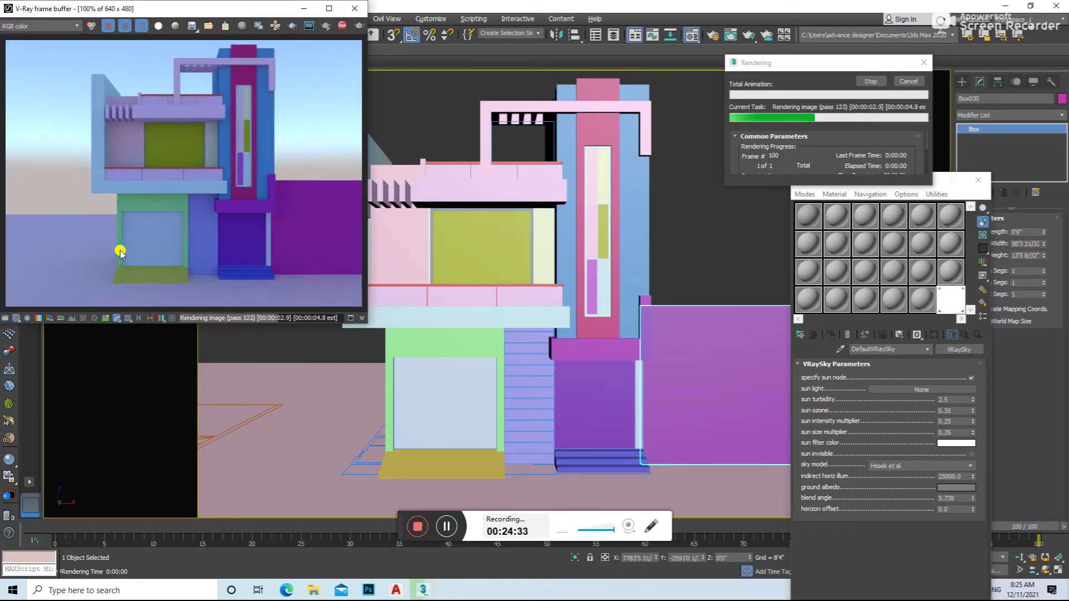
{"action": "left_click", "coordinate": [355, 8]}
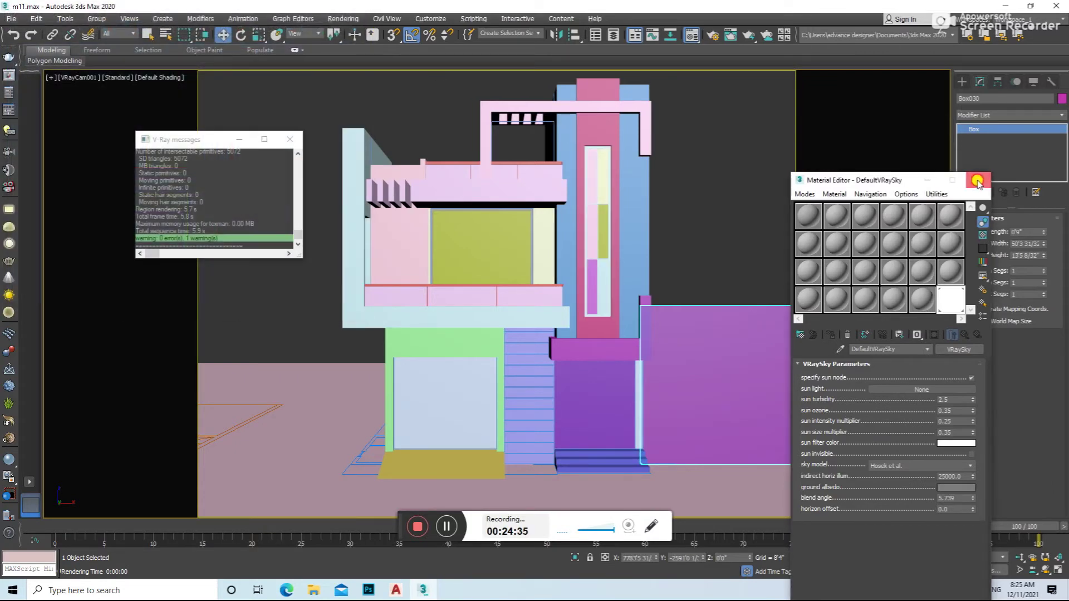
{"action": "left_click", "coordinate": [978, 179]}
{"action": "left_click", "coordinate": [527, 207]}
{"action": "left_click", "coordinate": [665, 248]}
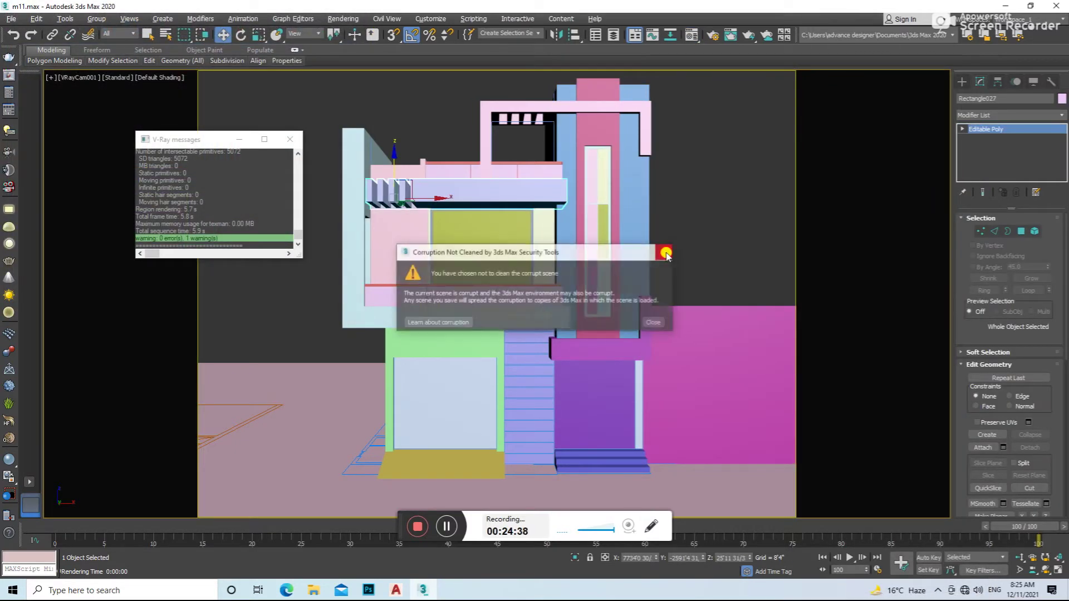
- Dismiss the corruption and V-Ray message windows and frame the building at an angle
{"action": "left_click", "coordinate": [678, 241]}
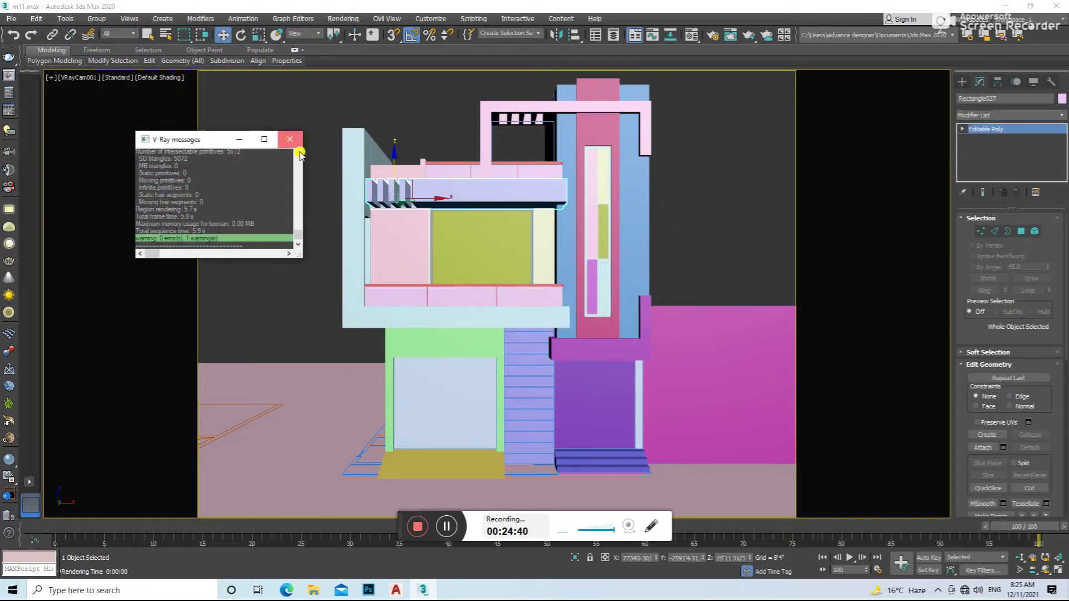
{"action": "left_click", "coordinate": [280, 140]}
{"action": "key", "text": "f"}
{"action": "key", "text": "z"}
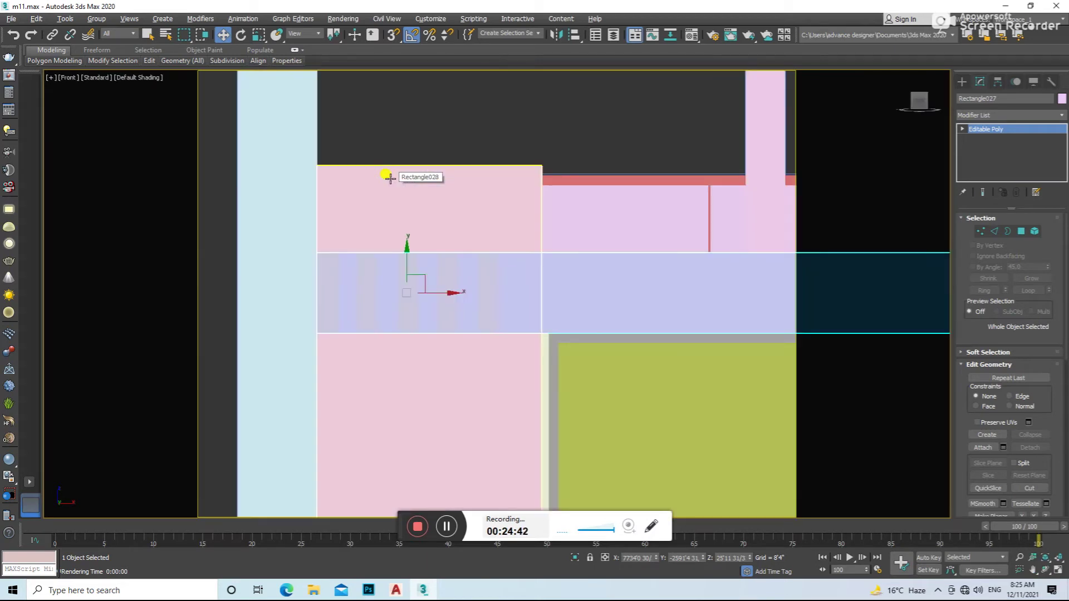
{"action": "scroll", "coordinate": [390, 178], "scroll_direction": "down", "scroll_amount": 4}
{"action": "scroll", "coordinate": [446, 211], "scroll_direction": "down", "scroll_amount": 1}
{"action": "middle_click_drag", "start_coordinate": [449, 215], "coordinate": [412, 523], "text": "alt"}
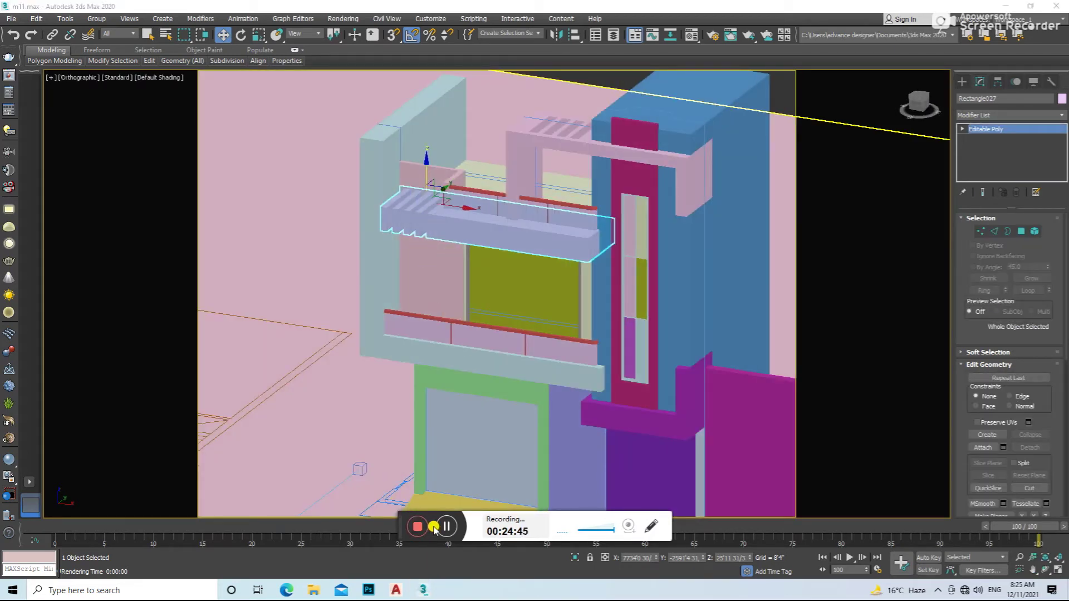
- With the parapet selected, set slot 01-Default's Diffuse to pure white 255,255,255
{"action": "left_click", "coordinate": [653, 423]}
{"action": "key", "text": "m"}
{"action": "left_click", "coordinate": [807, 215]}
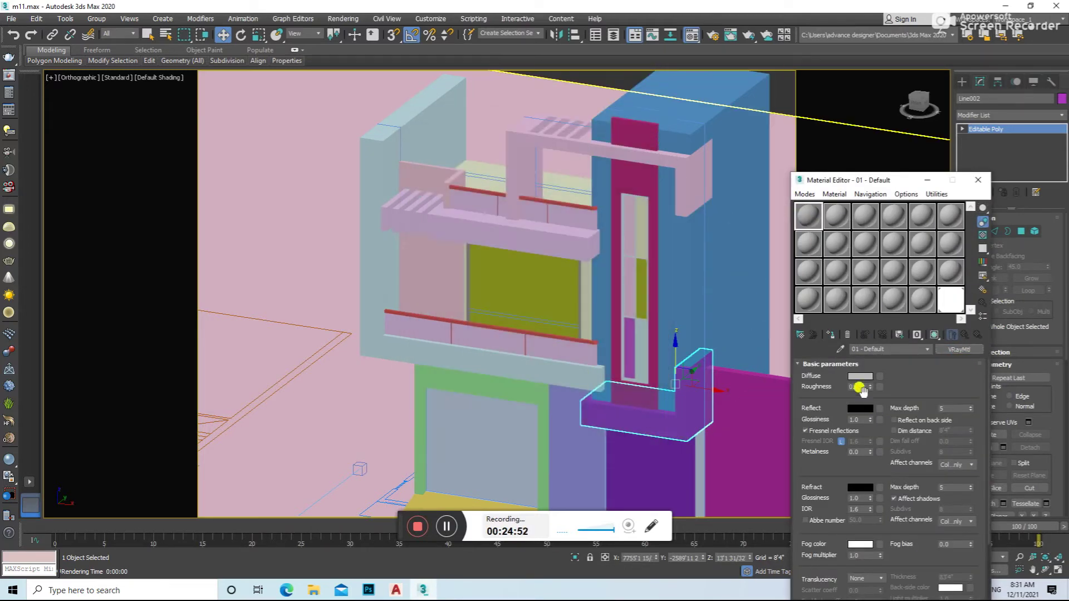
{"action": "left_click", "coordinate": [860, 376]}
{"action": "left_click_drag", "start_coordinate": [394, 128], "coordinate": [432, 128]}
{"action": "left_click", "coordinate": [412, 171]}
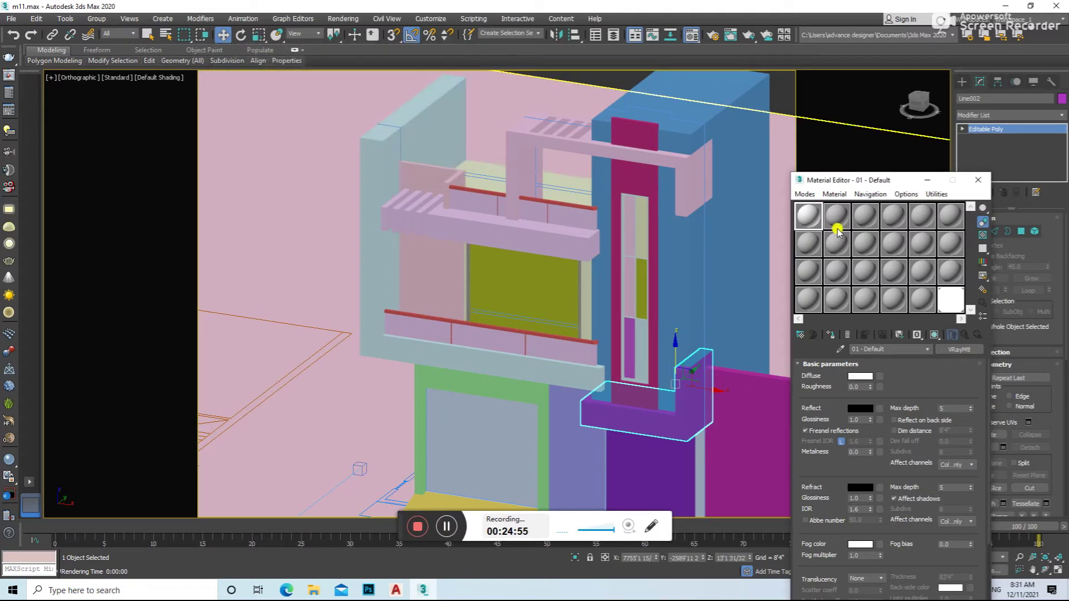
- Apply the white material to the left wall and the magenta box
{"action": "middle_click_drag", "start_coordinate": [553, 370], "coordinate": [558, 358], "text": "alt"}
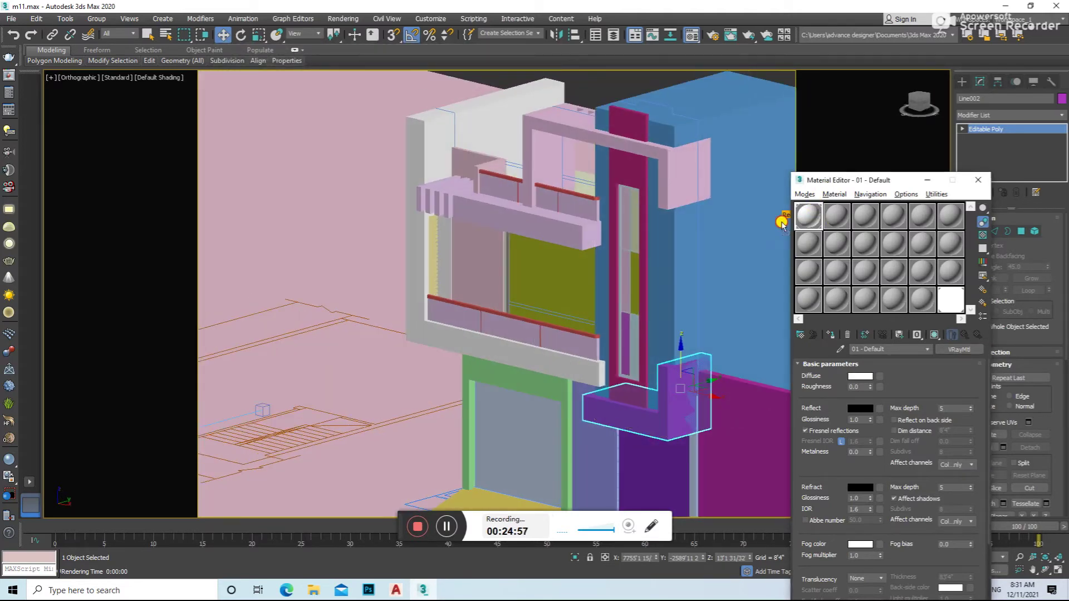
{"action": "middle_click_drag", "start_coordinate": [578, 230], "coordinate": [601, 257], "text": "alt"}
{"action": "scroll", "coordinate": [638, 251], "scroll_direction": "down", "scroll_amount": 5}
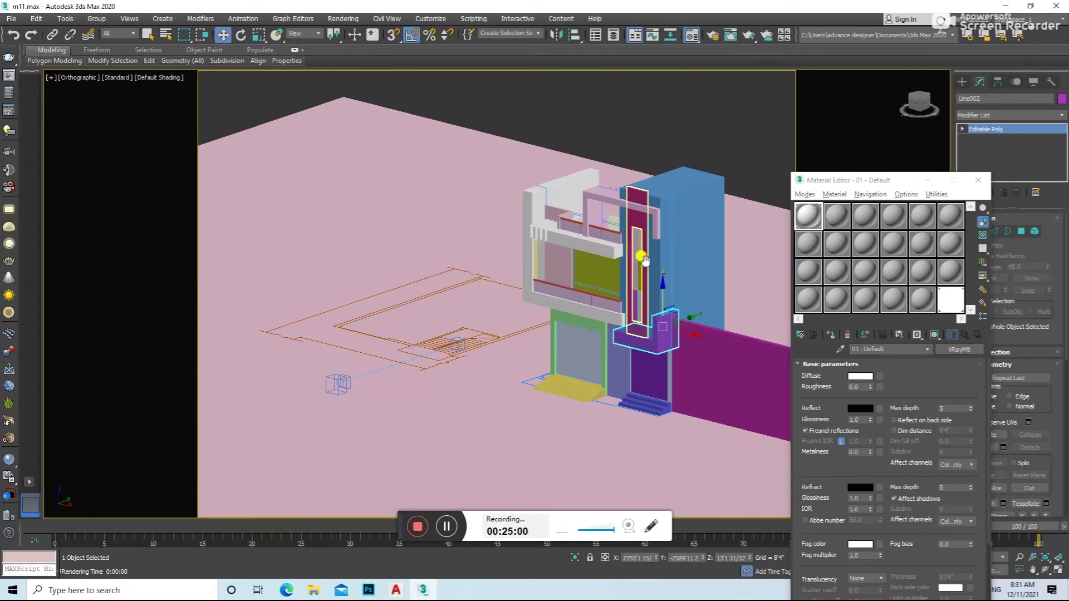
{"action": "scroll", "coordinate": [648, 267], "scroll_direction": "up", "scroll_amount": 5}
{"action": "left_click_drag", "start_coordinate": [717, 312], "coordinate": [717, 313]}
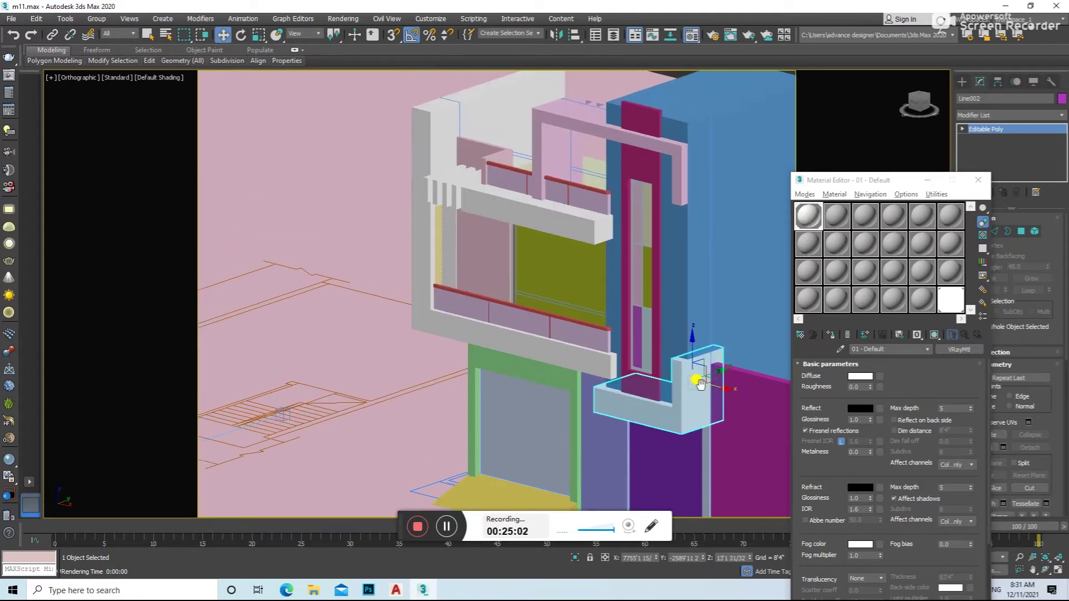
{"action": "scroll", "coordinate": [707, 241], "scroll_direction": "down", "scroll_amount": 5}
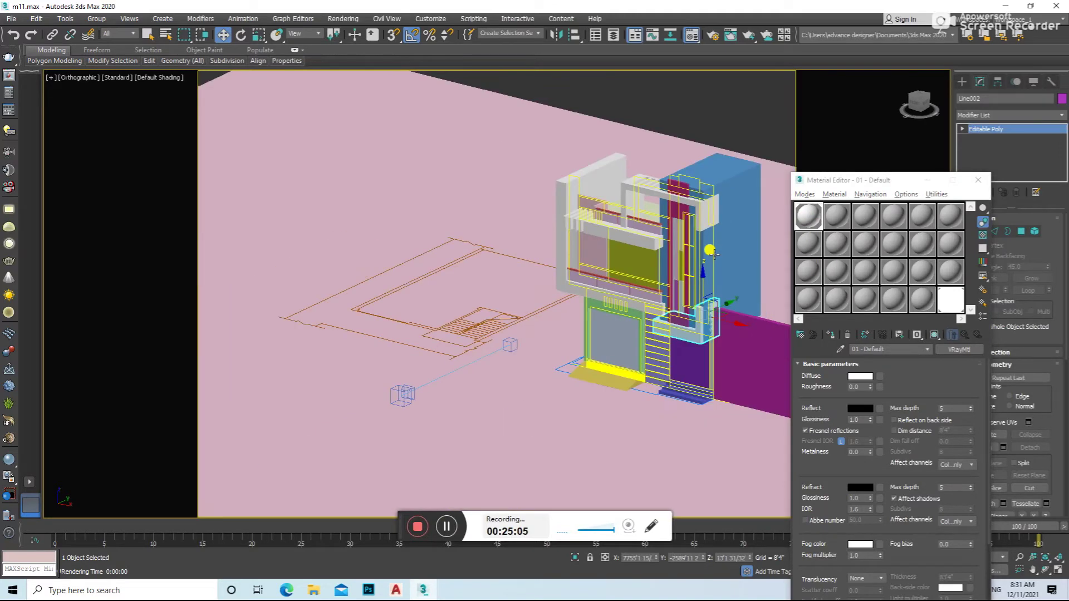
- Return to VRayCam001, clear the selection and dismiss the corruption warnings
{"action": "key", "text": "c"}
{"action": "left_click", "coordinate": [705, 222]}
{"action": "left_click", "coordinate": [672, 243]}
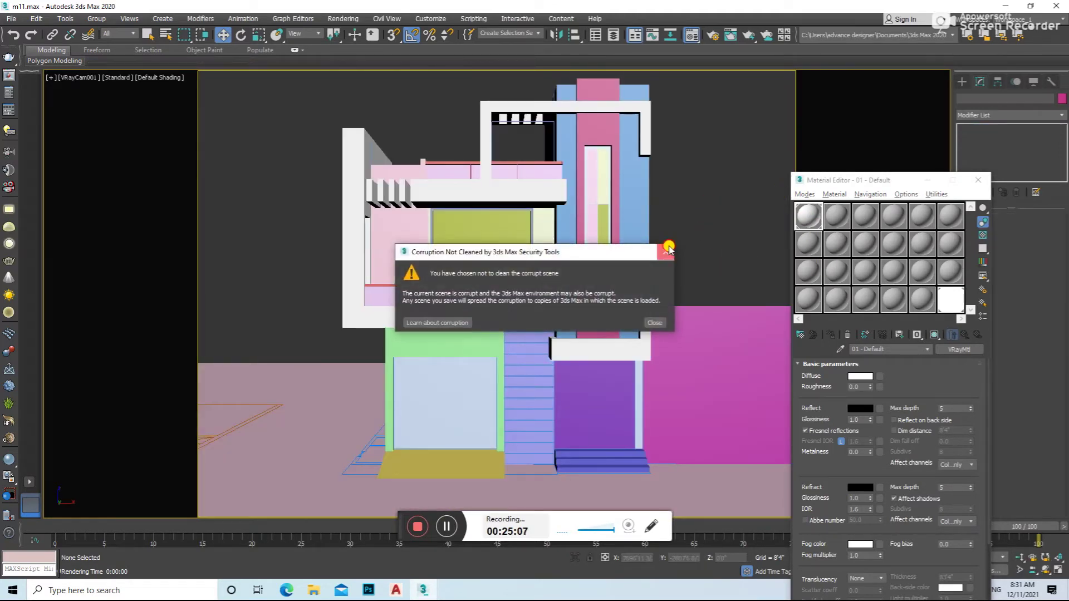
{"action": "left_click", "coordinate": [670, 252]}
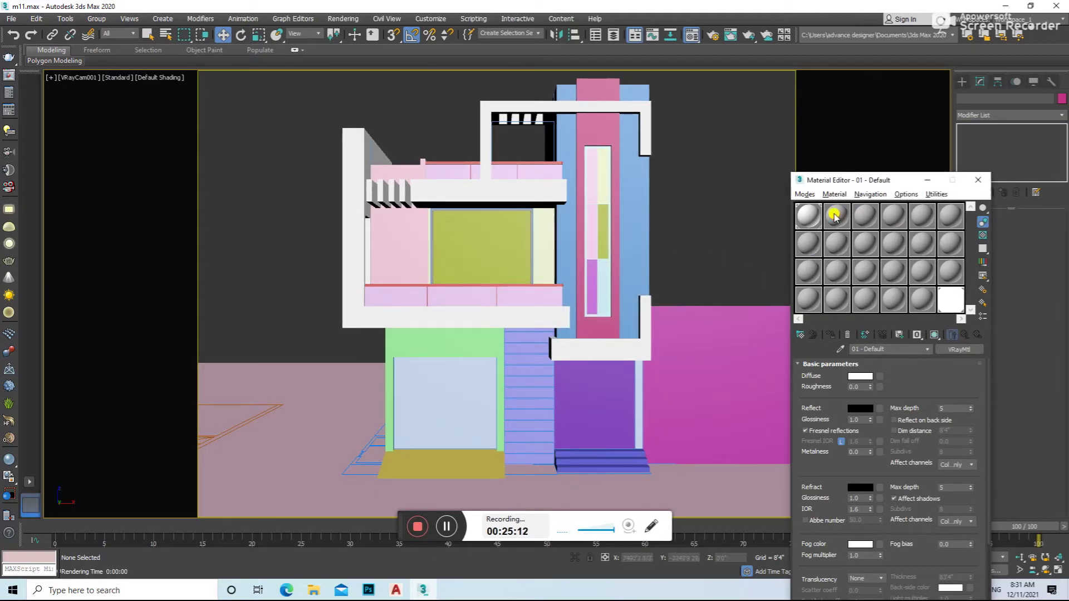
- Turn the second material slot into a VRayMtl
{"action": "left_click", "coordinate": [833, 216]}
{"action": "left_click", "coordinate": [949, 349]}
{"action": "double_click", "coordinate": [441, 412]}
- Load the wood plank image from the D: drive as its Diffuse bitmap
{"action": "left_click", "coordinate": [882, 376]}
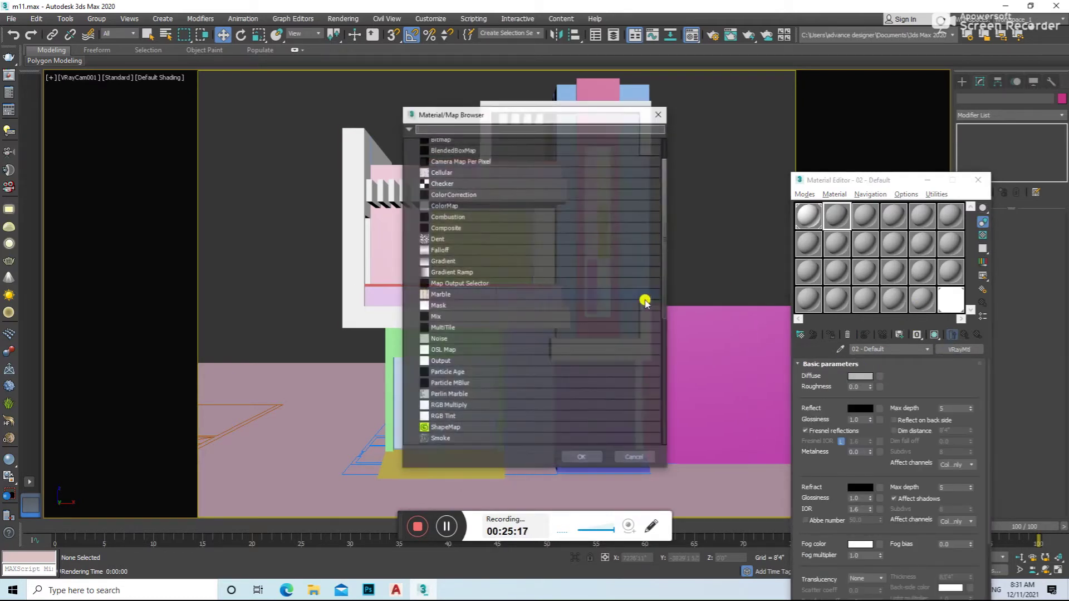
{"action": "double_click", "coordinate": [438, 165]}
{"action": "left_click", "coordinate": [38, 186]}
{"action": "double_click", "coordinate": [270, 146]}
{"action": "double_click", "coordinate": [135, 280]}
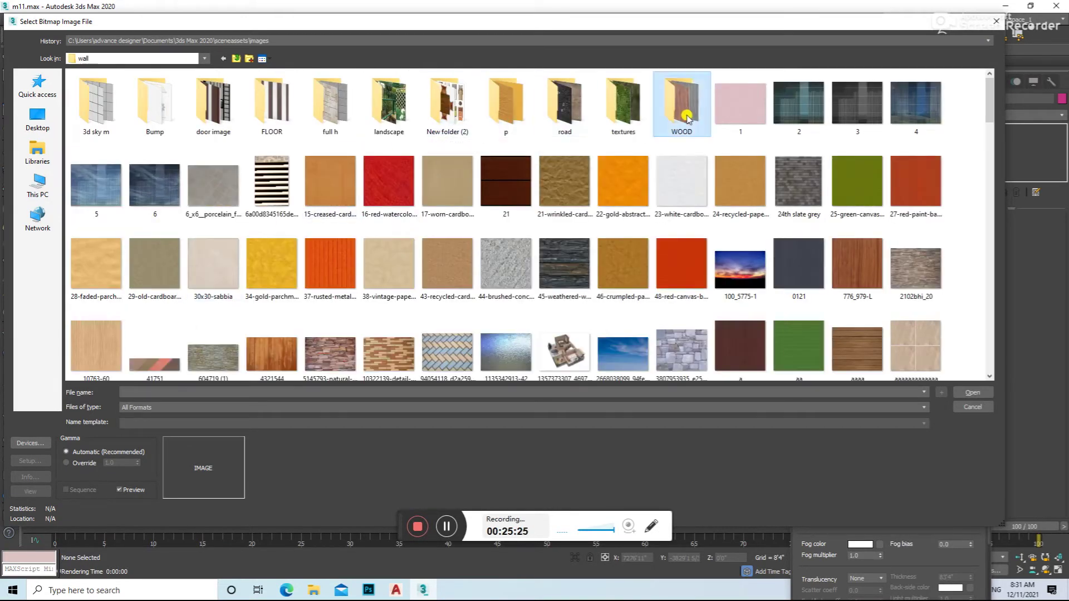
{"action": "double_click", "coordinate": [682, 106]}
{"action": "left_click", "coordinate": [41, 186]}
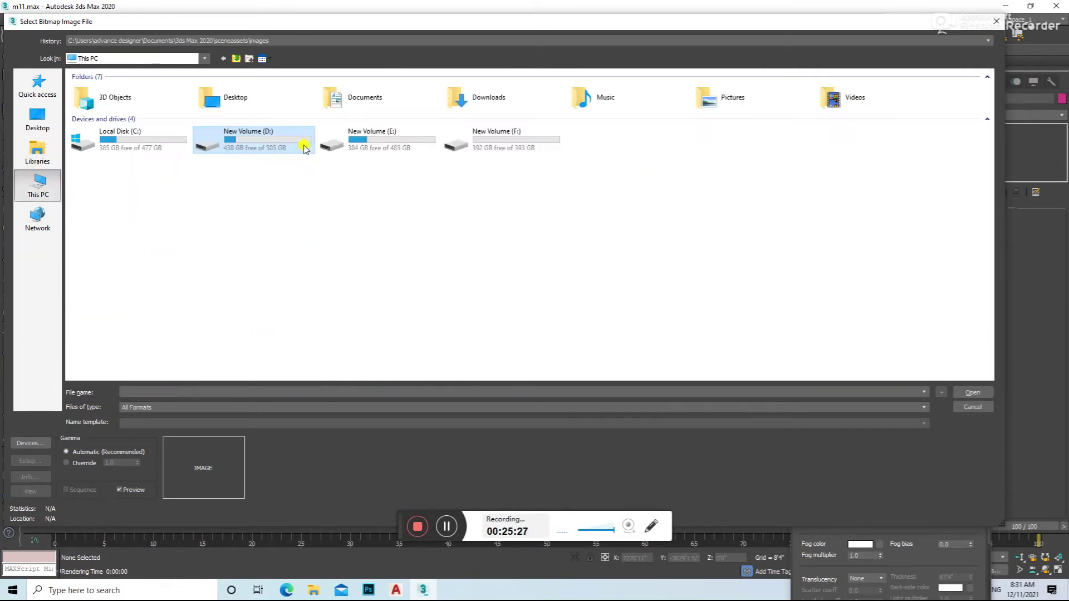
{"action": "double_click", "coordinate": [261, 140]}
{"action": "double_click", "coordinate": [136, 180]}
{"action": "double_click", "coordinate": [447, 187]}
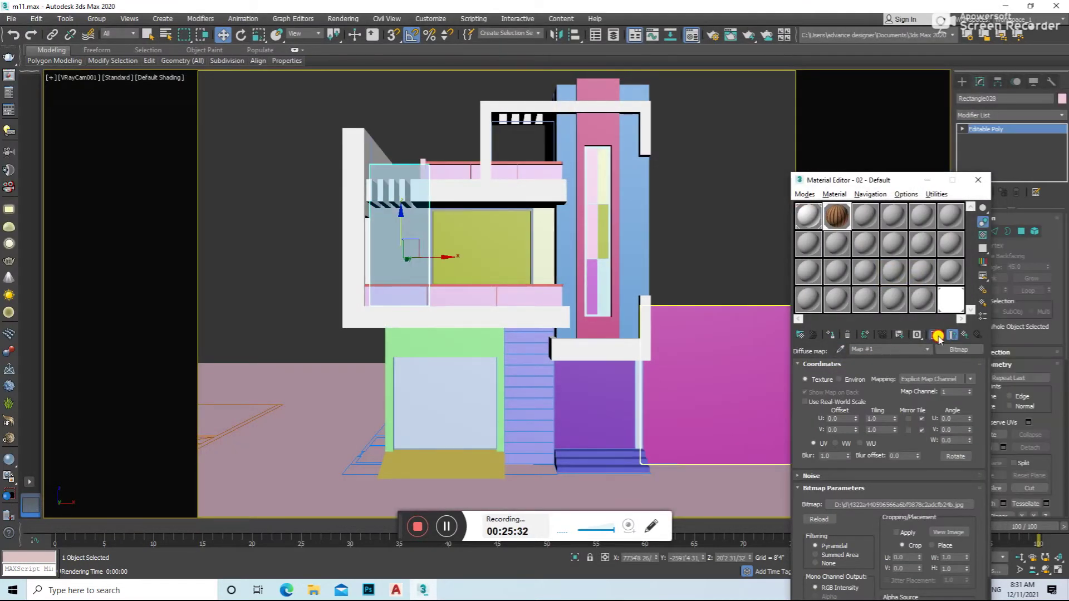
- Assign the wood material to the upper panel and add a UVW Map modifier
{"action": "left_click", "coordinate": [937, 336]}
{"action": "left_click", "coordinate": [1009, 115]}
{"action": "key", "text": "u"}
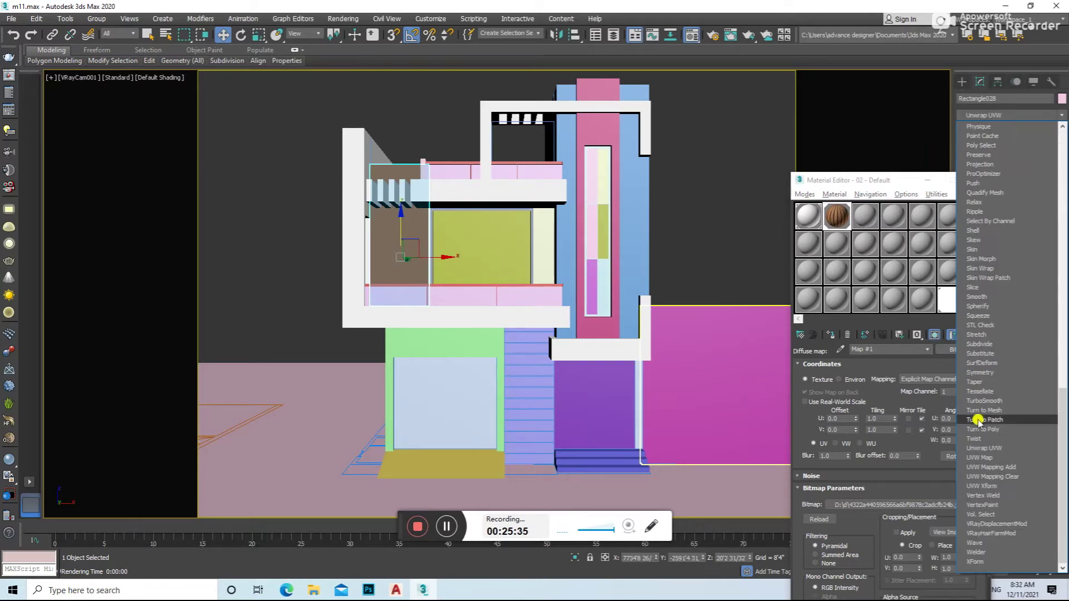
{"action": "left_click", "coordinate": [989, 456]}
{"action": "left_click", "coordinate": [998, 282]}
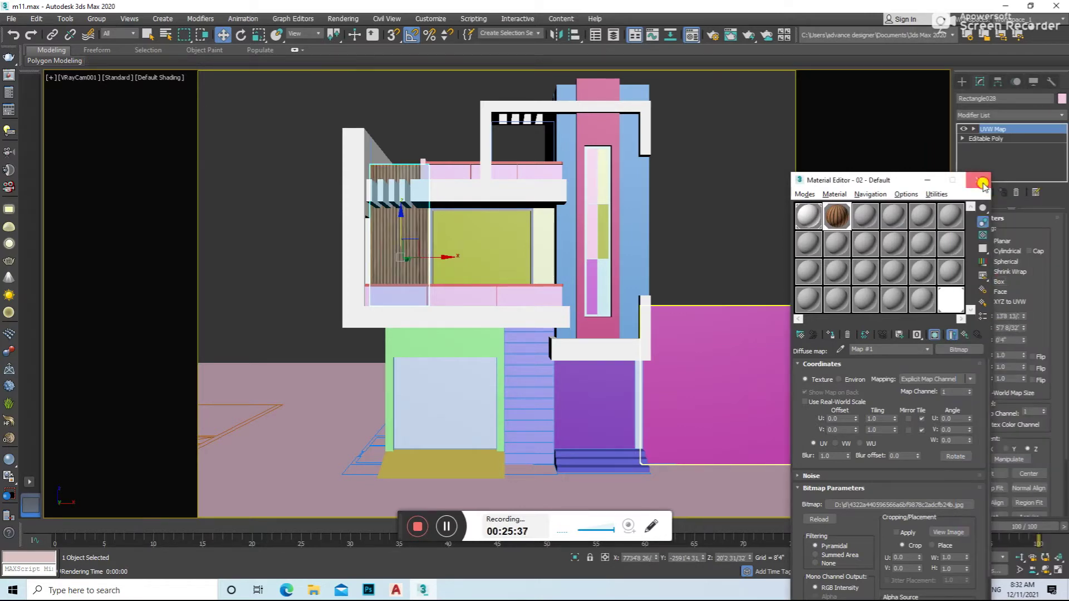
{"action": "left_click", "coordinate": [1006, 449]}
- Align the mapping to X and adjust length and height into horizontal planks
{"action": "key", "text": "f"}
{"action": "key", "text": "z"}
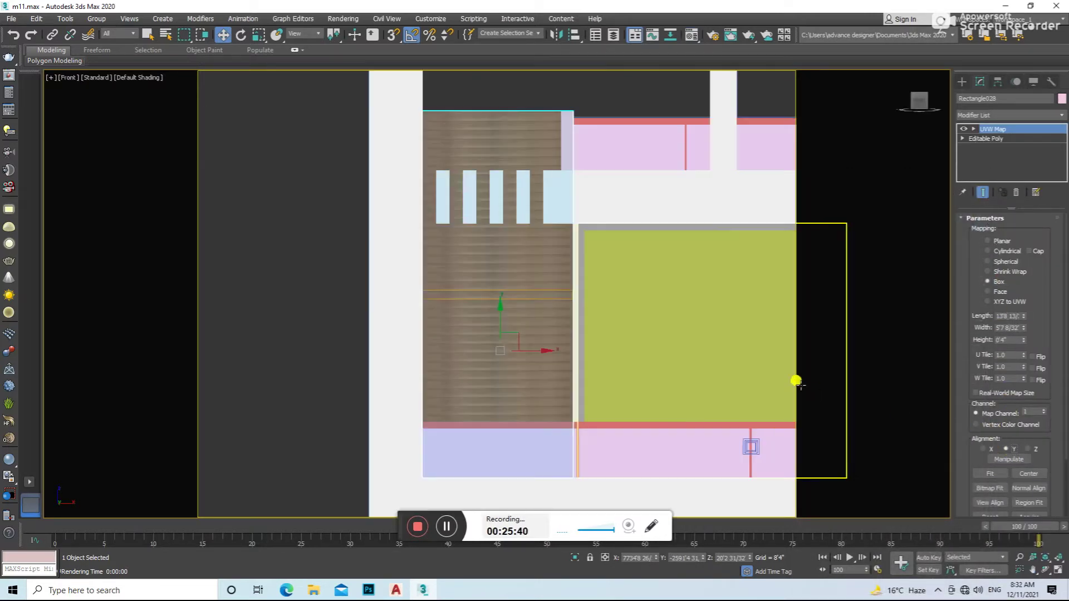
{"action": "left_click", "coordinate": [985, 448]}
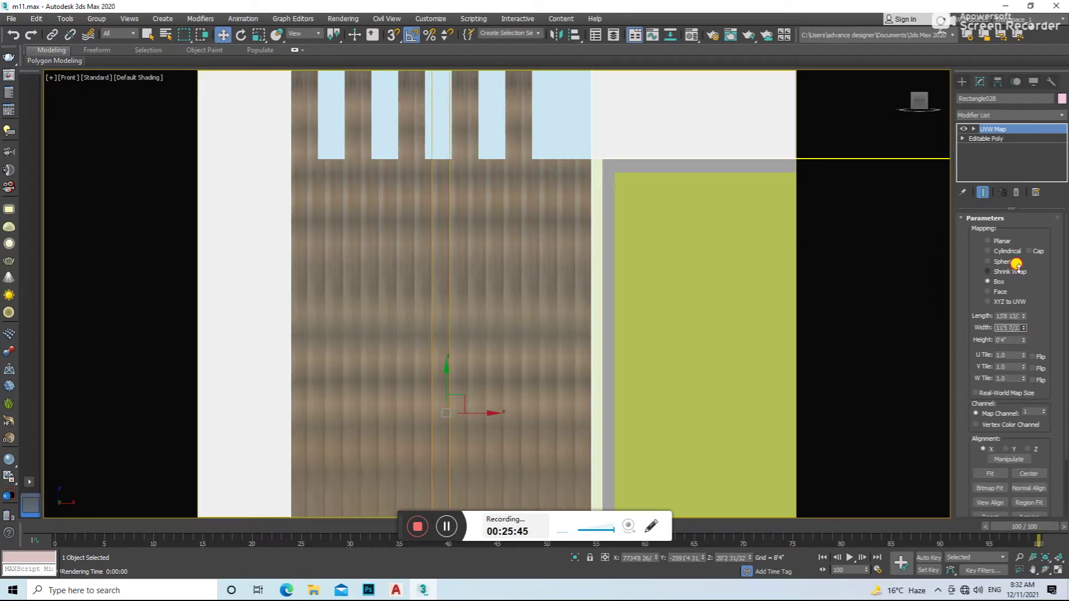
{"action": "left_click_drag", "start_coordinate": [1024, 316], "coordinate": [1018, 342]}
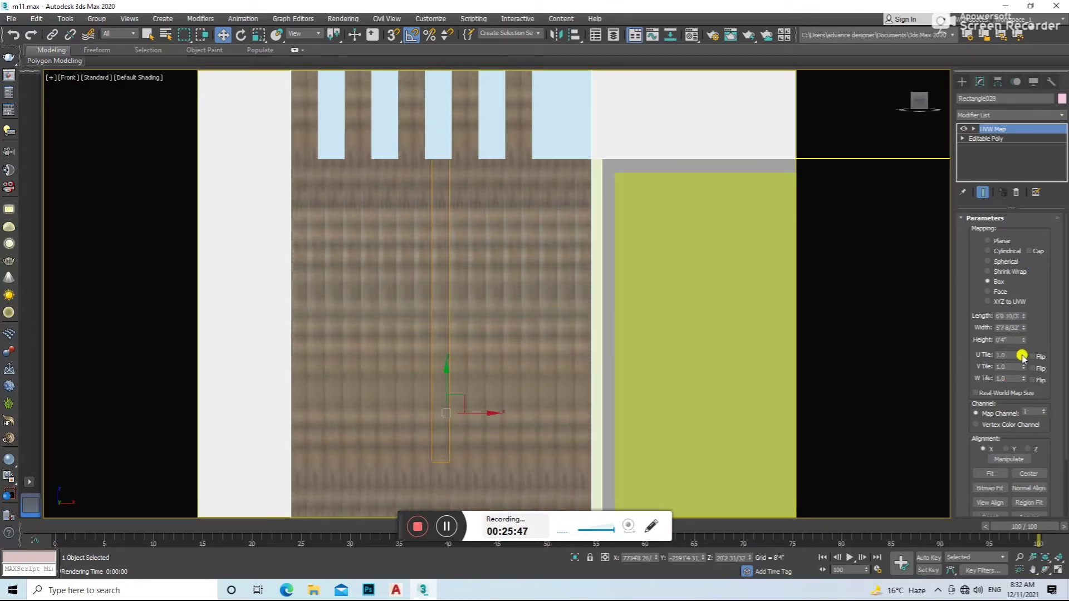
{"action": "left_click_drag", "start_coordinate": [1024, 342], "coordinate": [93, 483]}
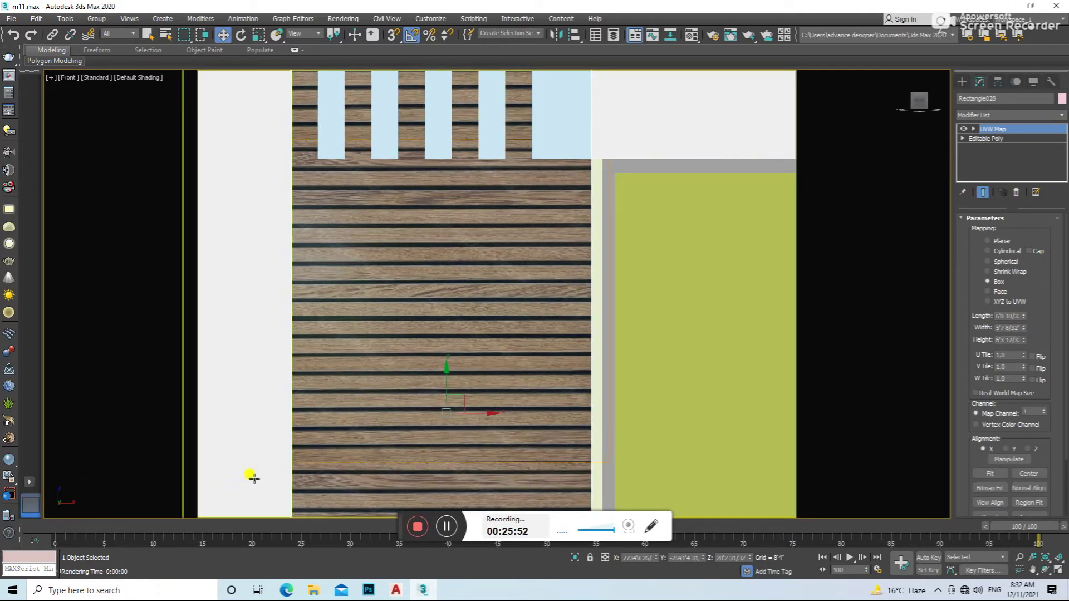
{"action": "scroll", "coordinate": [334, 402], "scroll_direction": "down", "scroll_amount": 3}
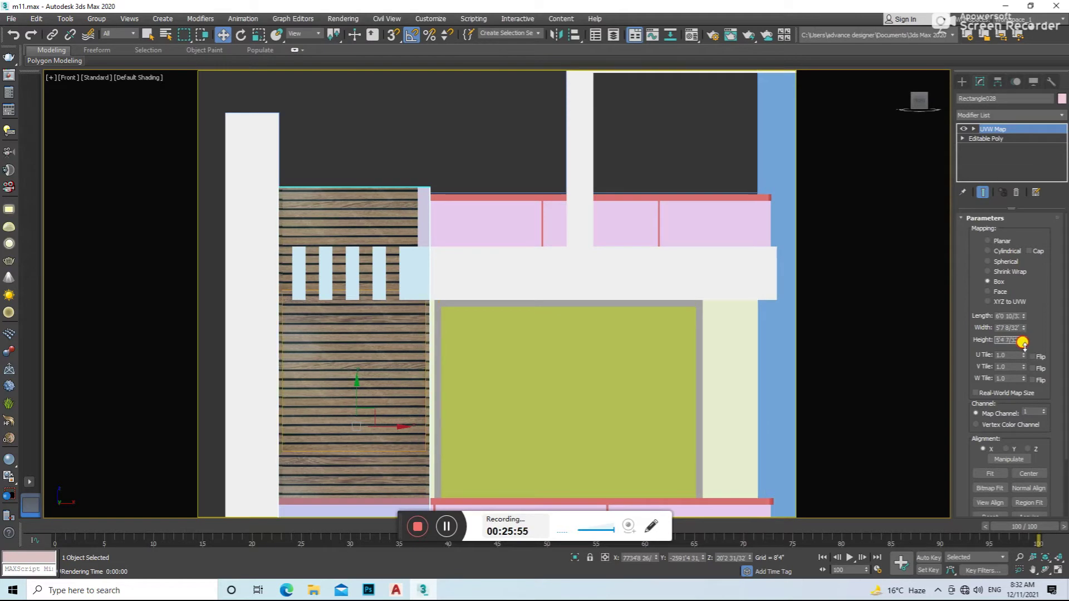
{"action": "left_click_drag", "start_coordinate": [1024, 316], "coordinate": [1022, 334]}
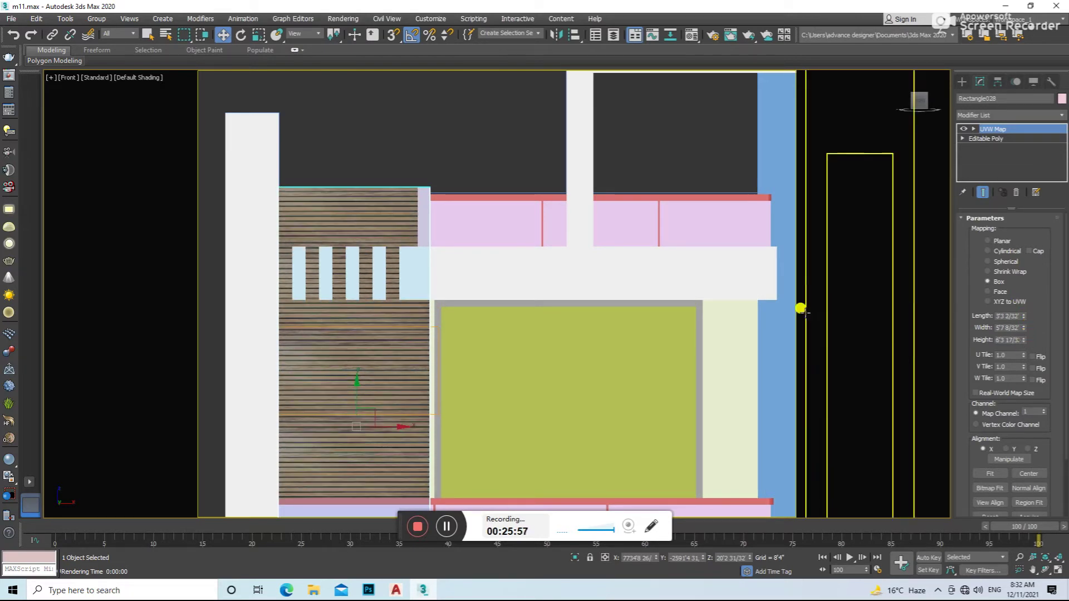
- Deselect, return to VRayCam001 and dismiss the security warnings
{"action": "left_click", "coordinate": [637, 173]}
{"action": "key", "text": "c"}
{"action": "left_click", "coordinate": [671, 243]}
{"action": "left_click", "coordinate": [672, 245]}
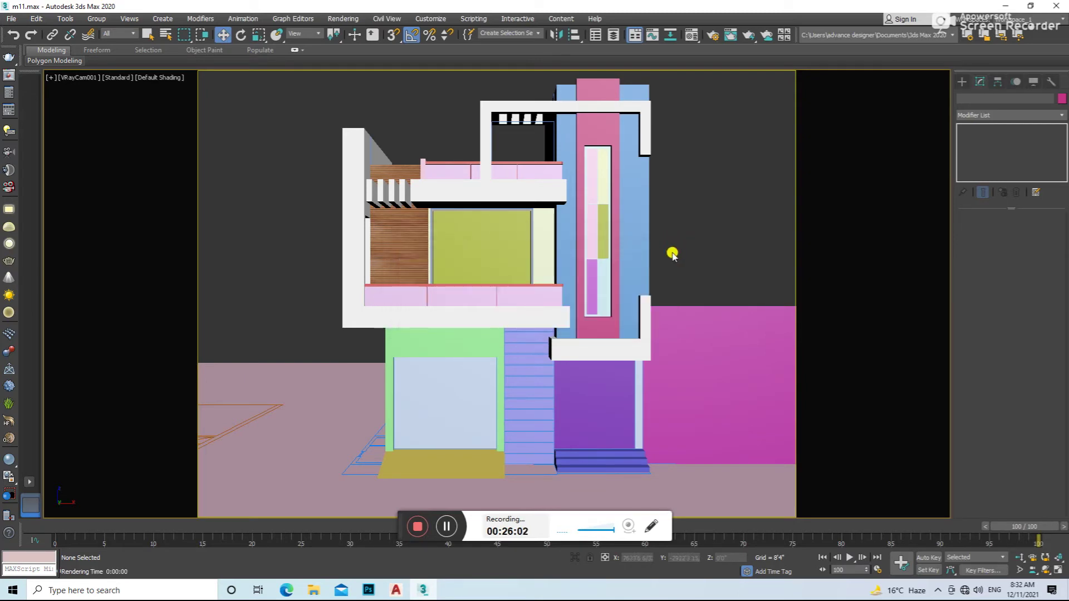
- Give the wood VRayMtl a dark grey reflection colour of Value 20
{"action": "key", "text": "m"}
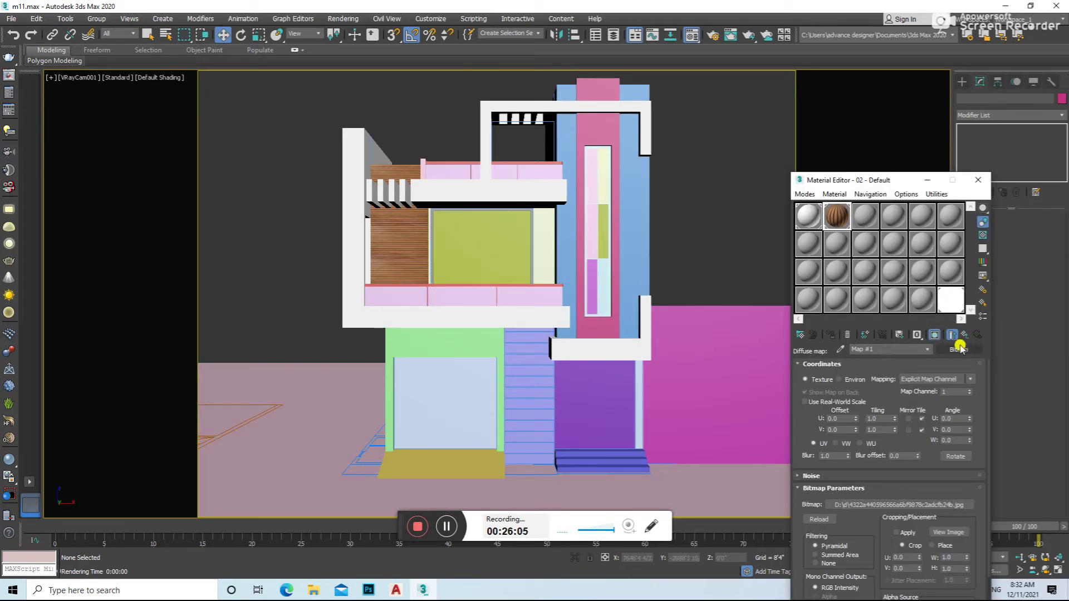
{"action": "left_click", "coordinate": [965, 335]}
{"action": "left_click", "coordinate": [860, 408]}
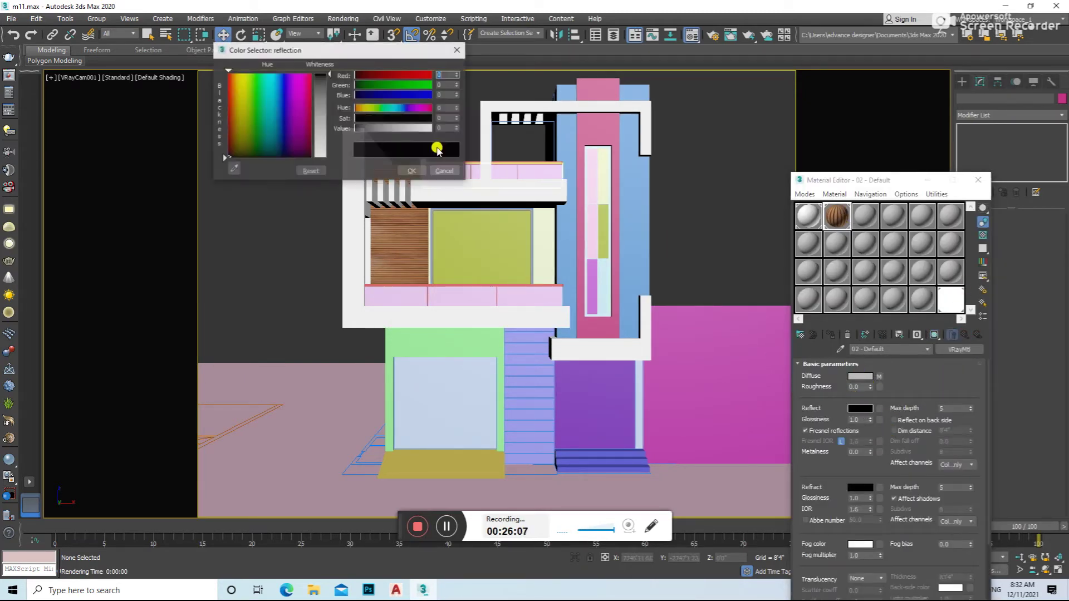
{"action": "key", "text": "Return"}
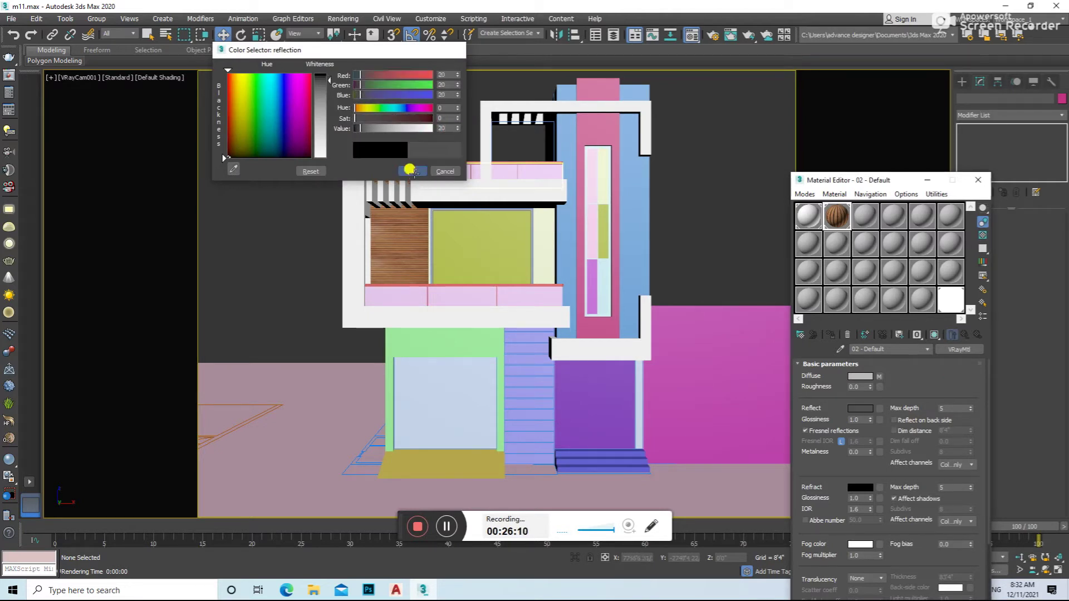
{"action": "left_click", "coordinate": [412, 171]}
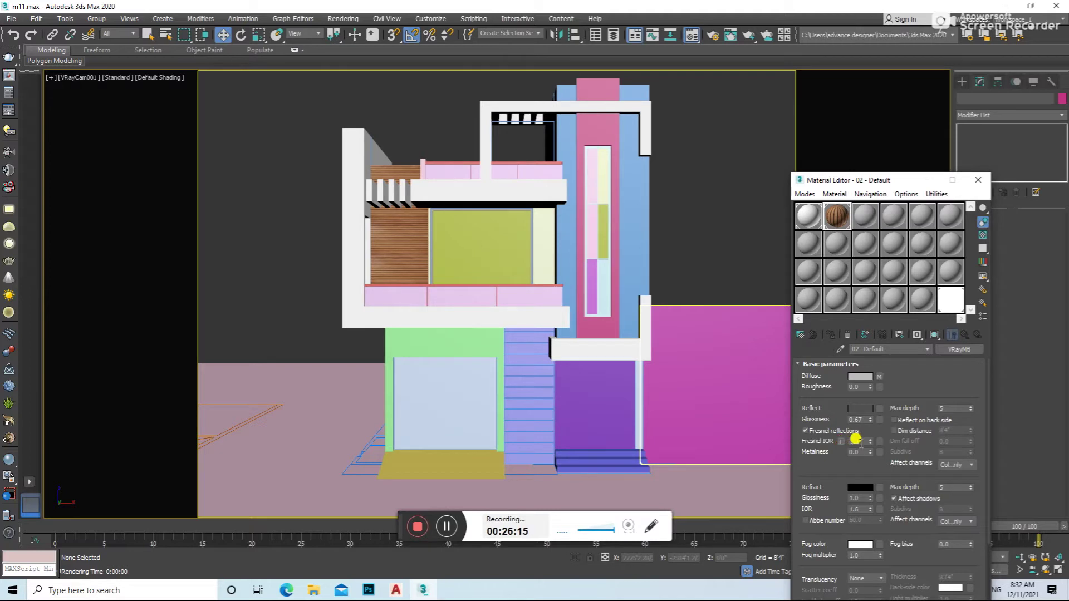
- Set Fresnel IOR to 5, run a V-Ray test render and close it
{"action": "type", "text": "5"}
{"action": "left_click", "coordinate": [529, 401]}
{"action": "key", "text": "shift+q"}
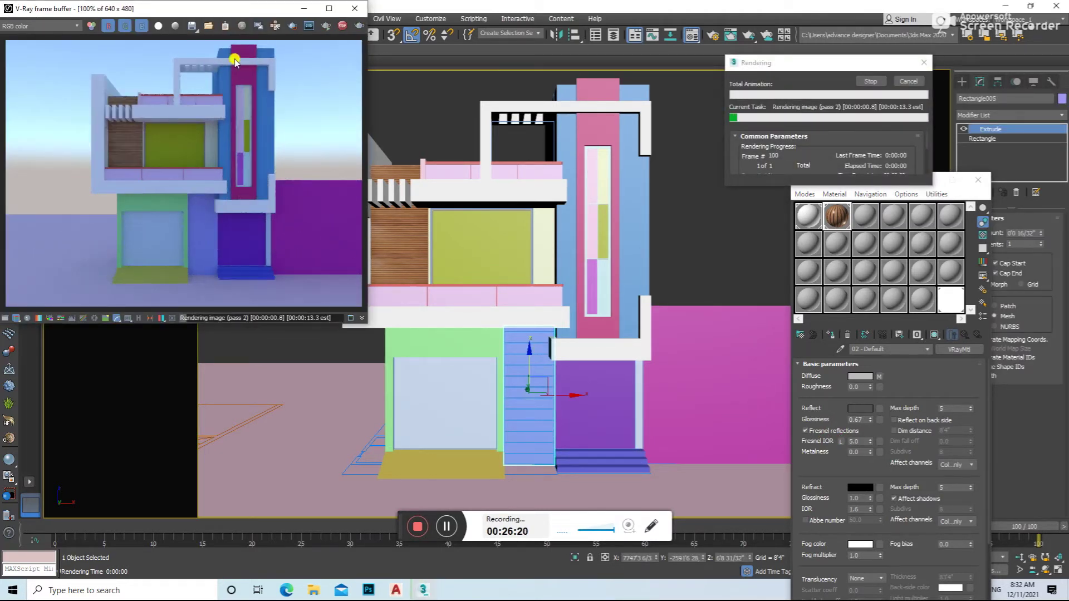
{"action": "left_click", "coordinate": [354, 8]}
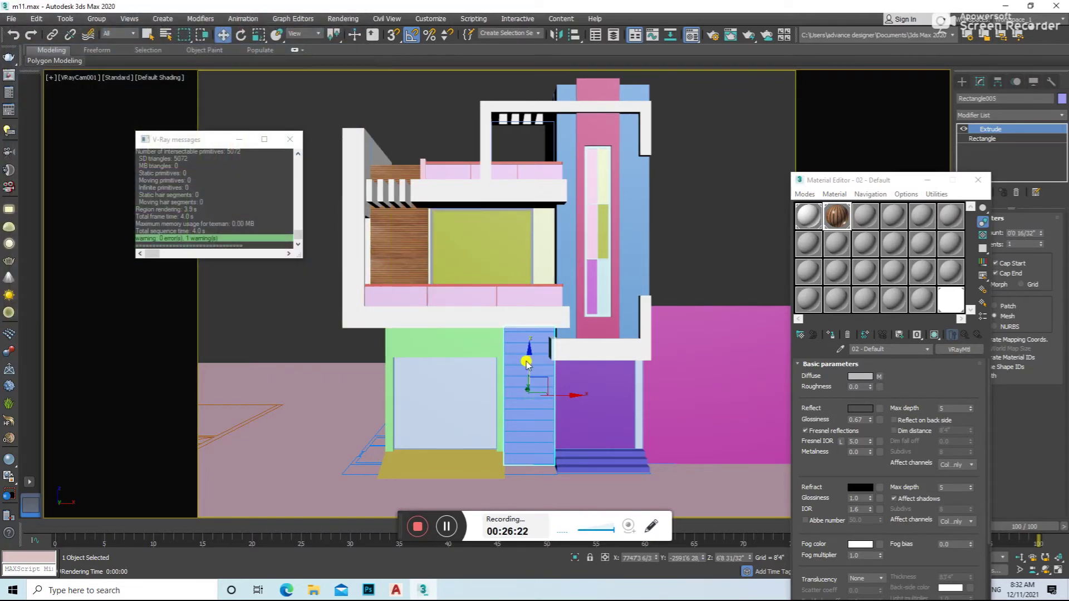
- Assign the wood material to the entrance panel and add a UVW Map modifier
{"action": "key", "text": "f"}
{"action": "key", "text": "z"}
{"action": "left_click", "coordinate": [830, 335]}
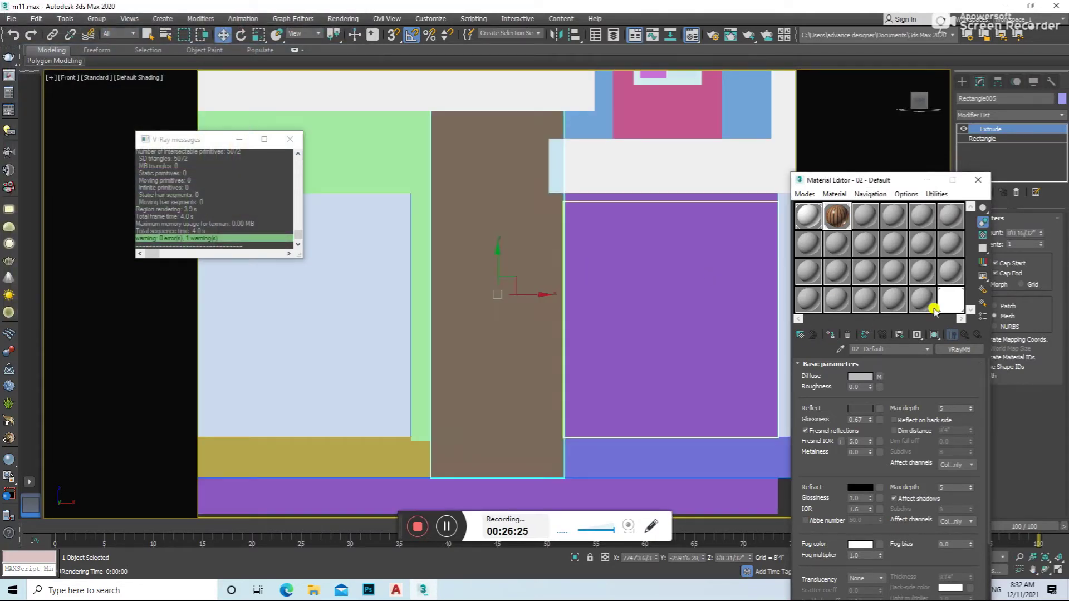
{"action": "left_click", "coordinate": [1054, 117]}
{"action": "key", "text": "u"}
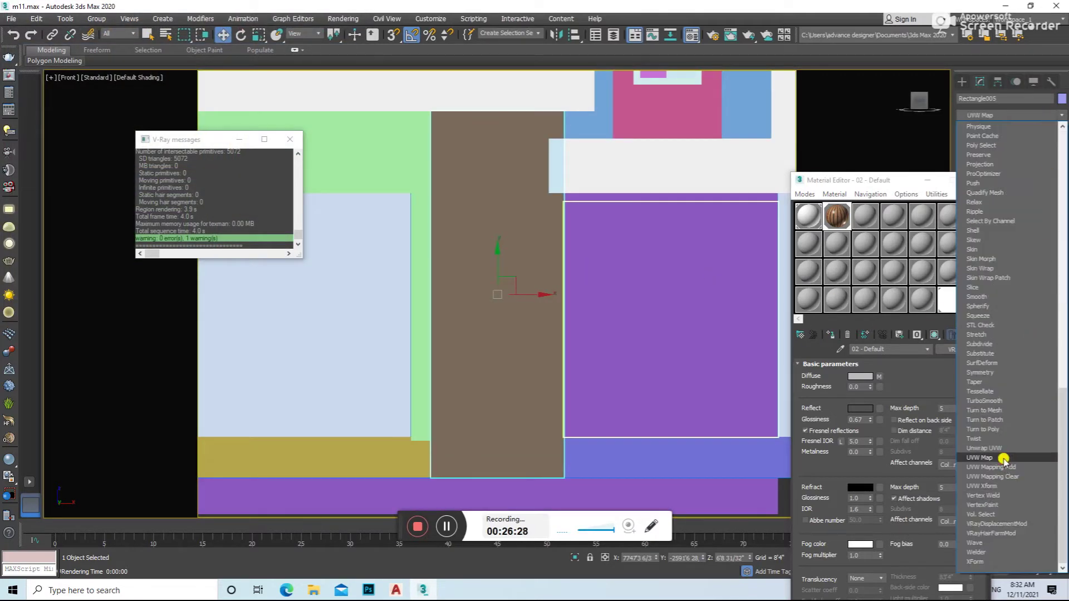
{"action": "left_click", "coordinate": [1003, 458]}
{"action": "left_click", "coordinate": [977, 180]}
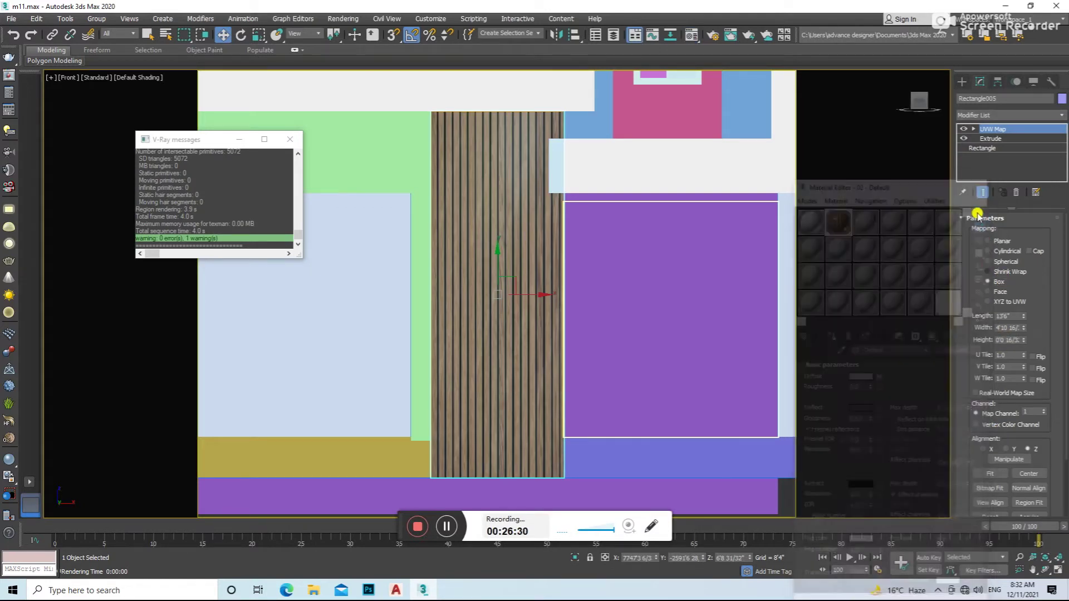
- Align the mapping to X, raise Height and shorten Length into horizontal planks
{"action": "left_click", "coordinate": [986, 448]}
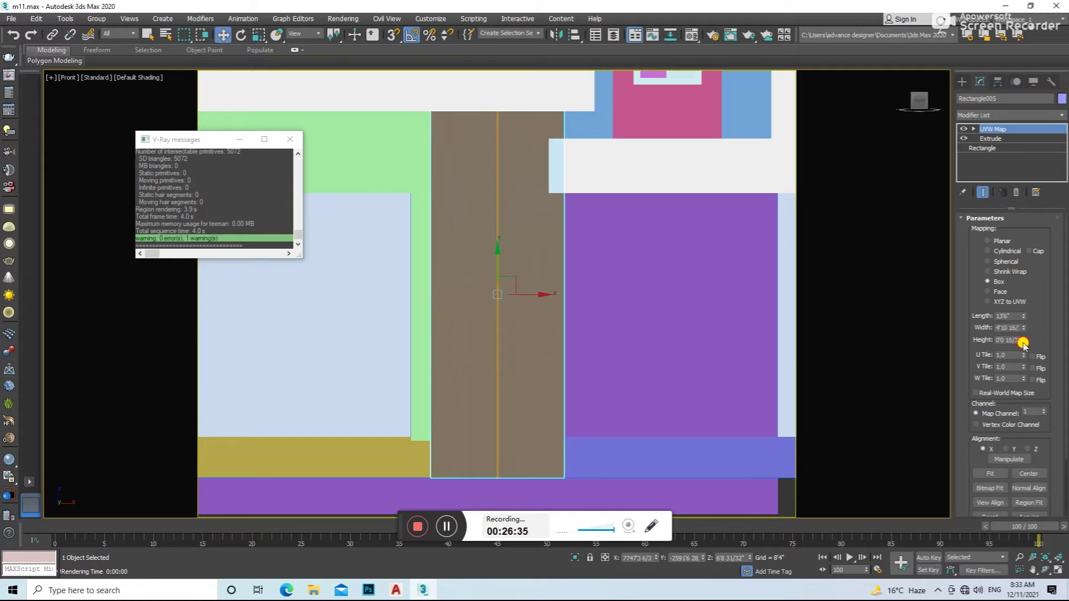
{"action": "left_click_drag", "start_coordinate": [1020, 342], "coordinate": [713, 598]}
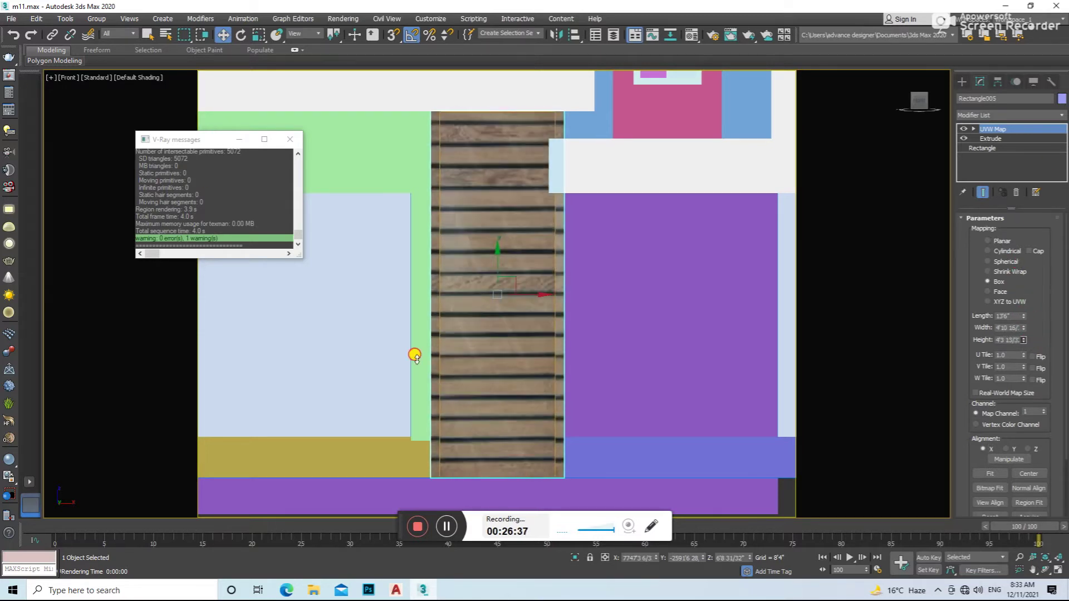
{"action": "left_click_drag", "start_coordinate": [1024, 316], "coordinate": [1032, 346]}
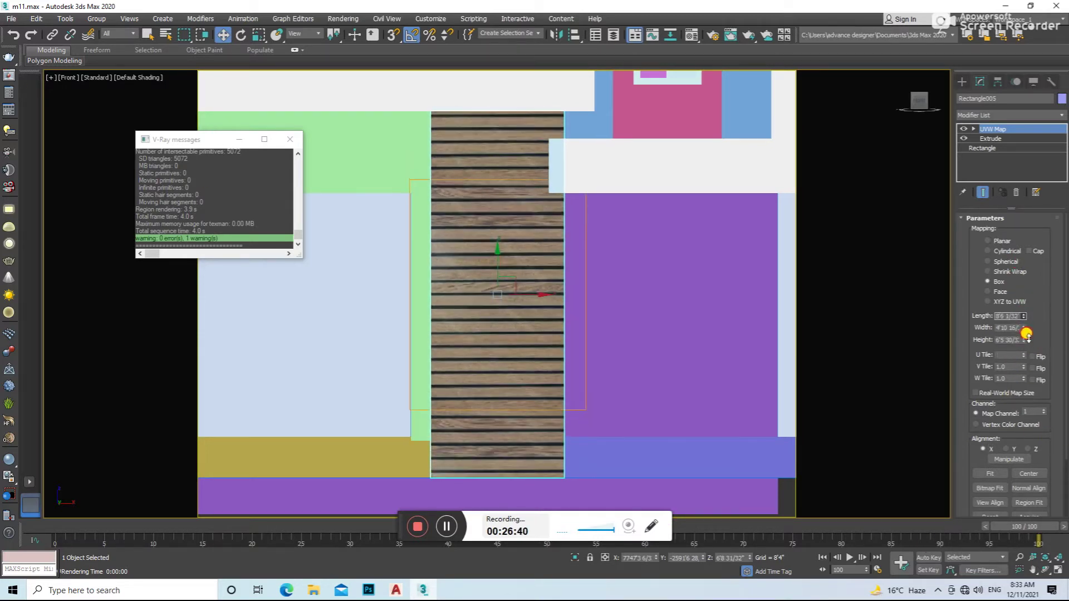
{"action": "key", "text": "c"}
{"action": "left_click", "coordinate": [745, 295]}
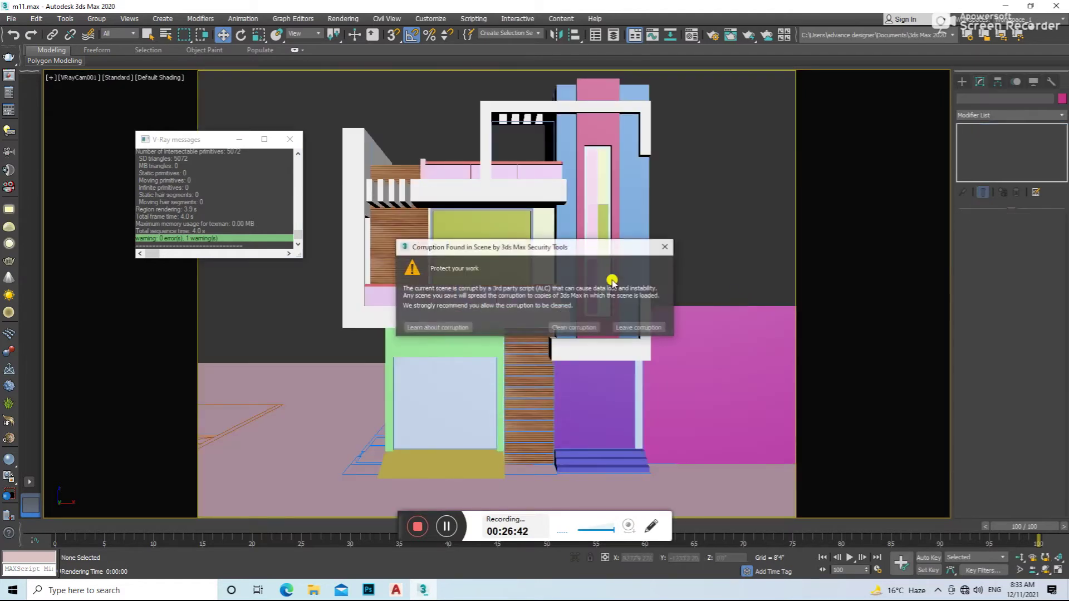
- Dismiss the corruption warning and make the third material slot a VRayMtl
{"action": "left_click", "coordinate": [669, 253]}
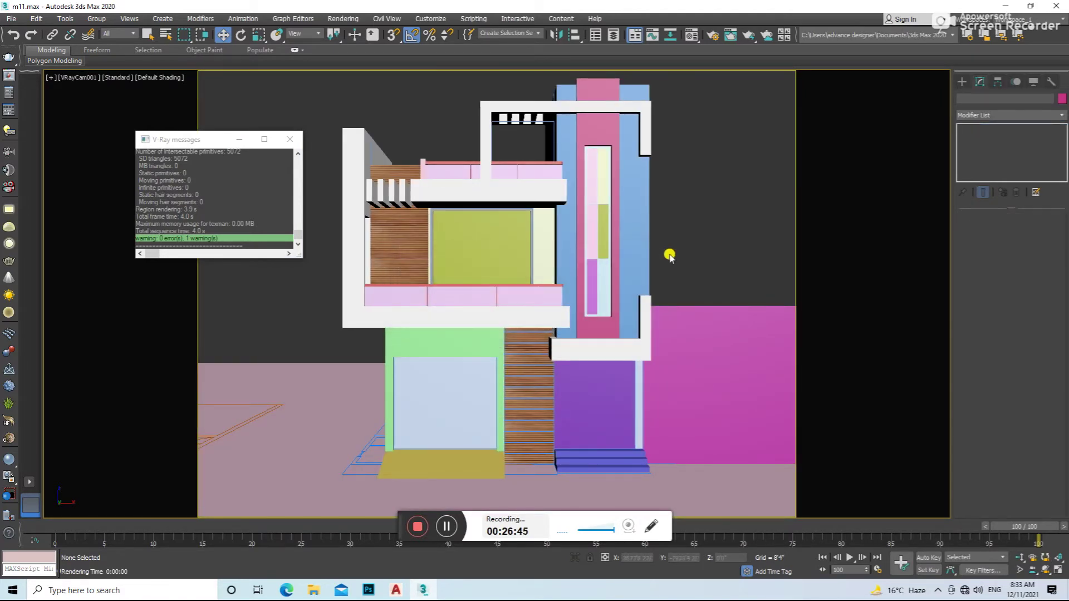
{"action": "key", "text": "m"}
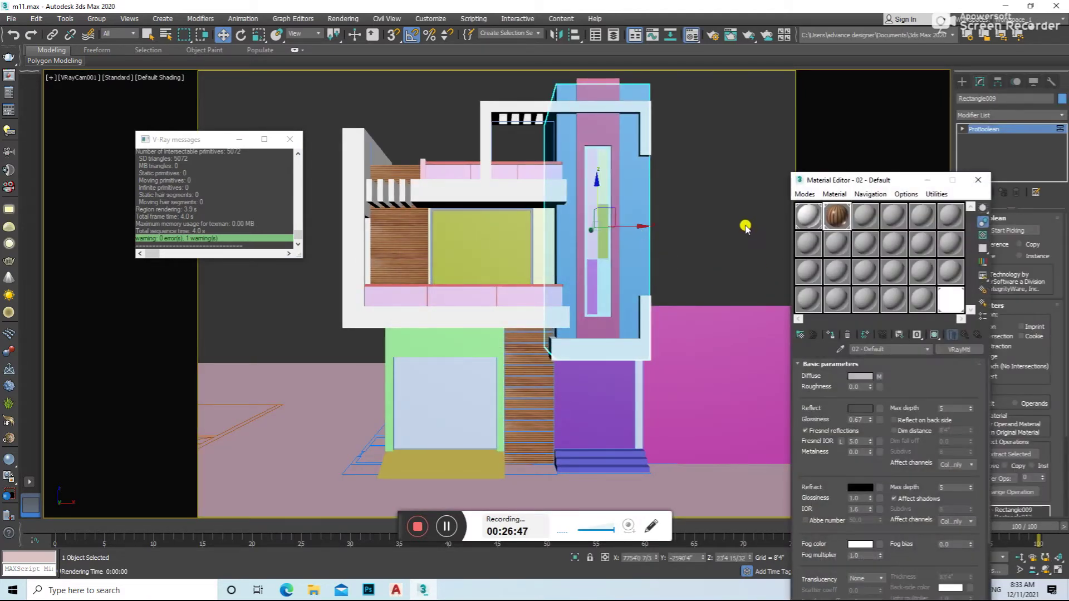
{"action": "left_click", "coordinate": [747, 225]}
{"action": "left_click", "coordinate": [866, 215]}
{"action": "left_click", "coordinate": [959, 349]}
{"action": "scroll", "coordinate": [477, 408], "scroll_direction": "down", "scroll_amount": 2}
{"action": "double_click", "coordinate": [432, 425]}
- Add a Bitmap diffuse map, previewing the wood and black carpet textures
{"action": "left_click", "coordinate": [881, 372]}
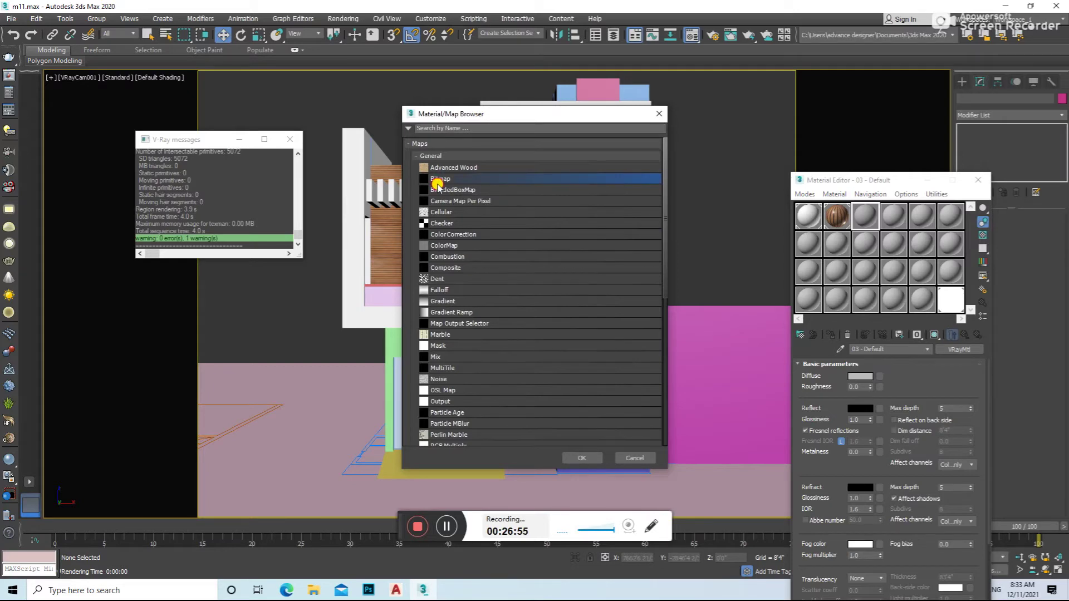
{"action": "double_click", "coordinate": [439, 181]}
{"action": "scroll", "coordinate": [324, 248], "scroll_direction": "down", "scroll_amount": 2}
{"action": "scroll", "coordinate": [321, 260], "scroll_direction": "down", "scroll_amount": 1}
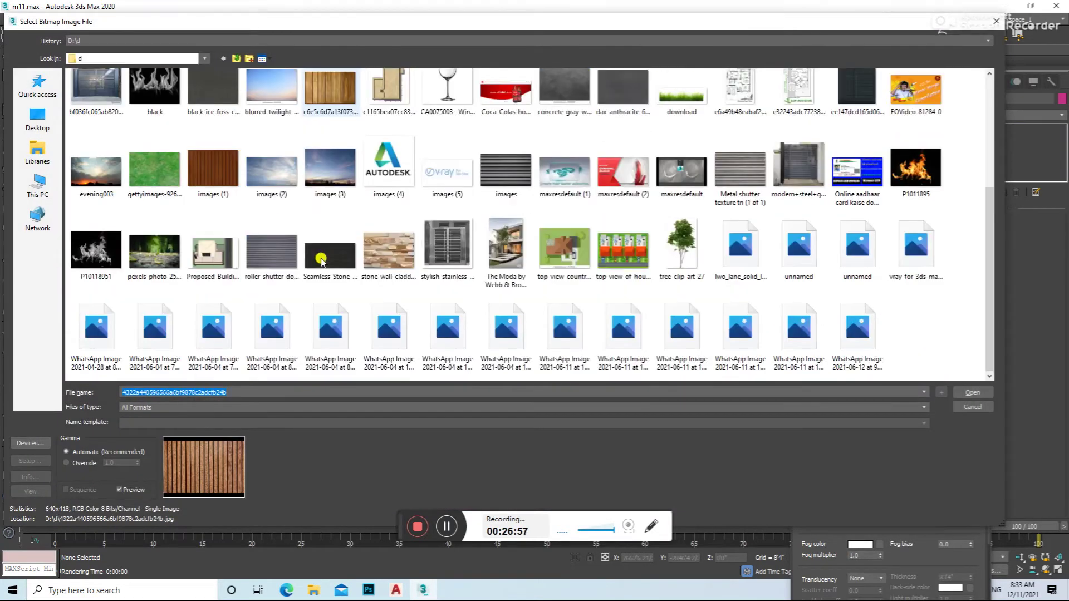
{"action": "left_click", "coordinate": [214, 167]}
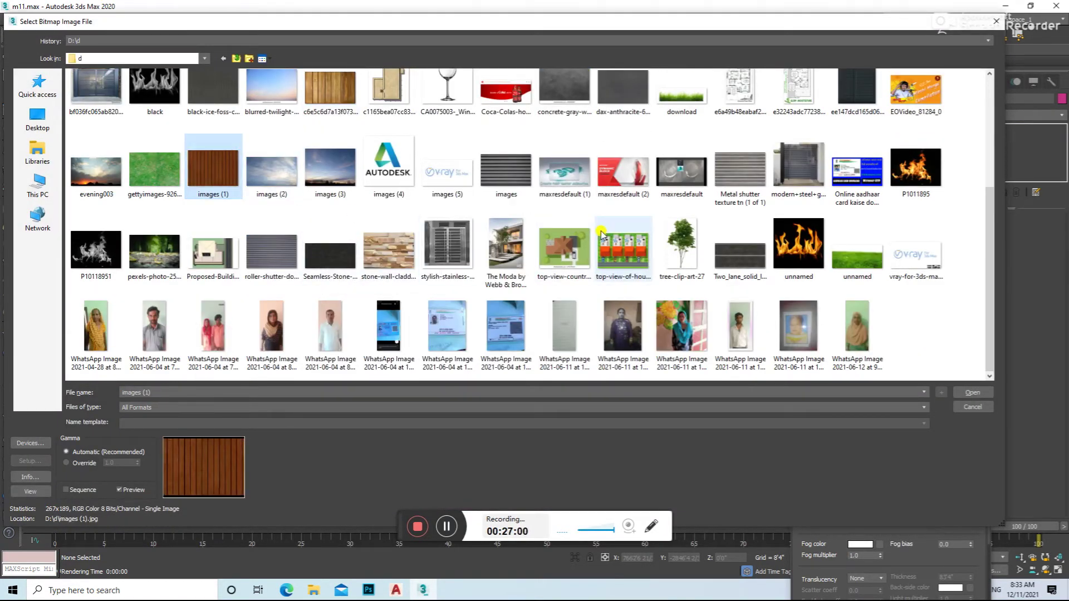
{"action": "scroll", "coordinate": [601, 233], "scroll_direction": "up", "scroll_amount": 2}
{"action": "left_click", "coordinate": [213, 265]}
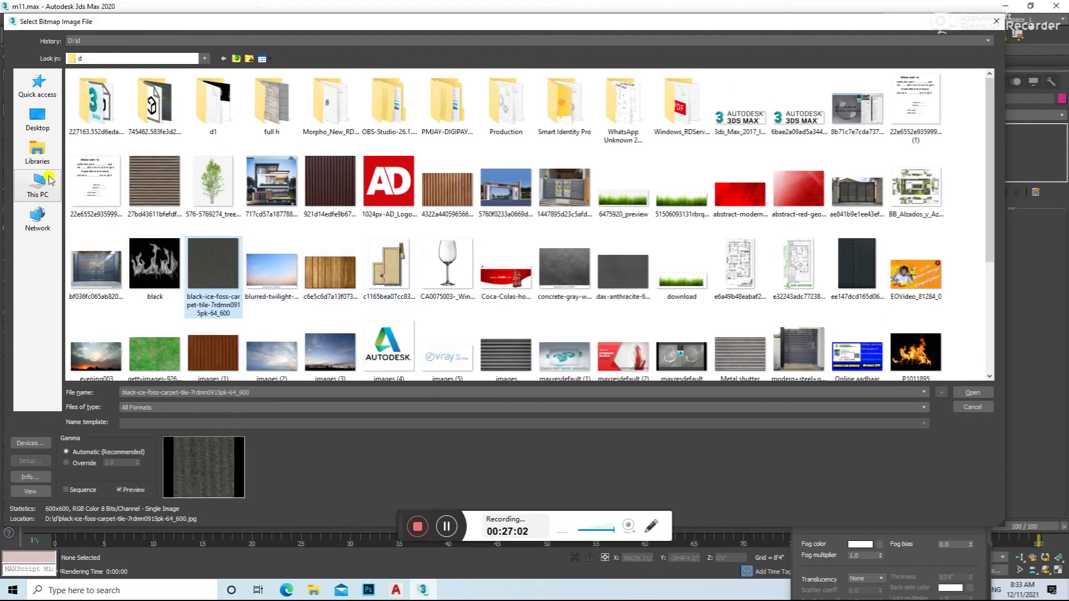
- Load the grey wall texture from D:\full h and show it on the tower
{"action": "left_click", "coordinate": [49, 178]}
{"action": "double_click", "coordinate": [283, 146]}
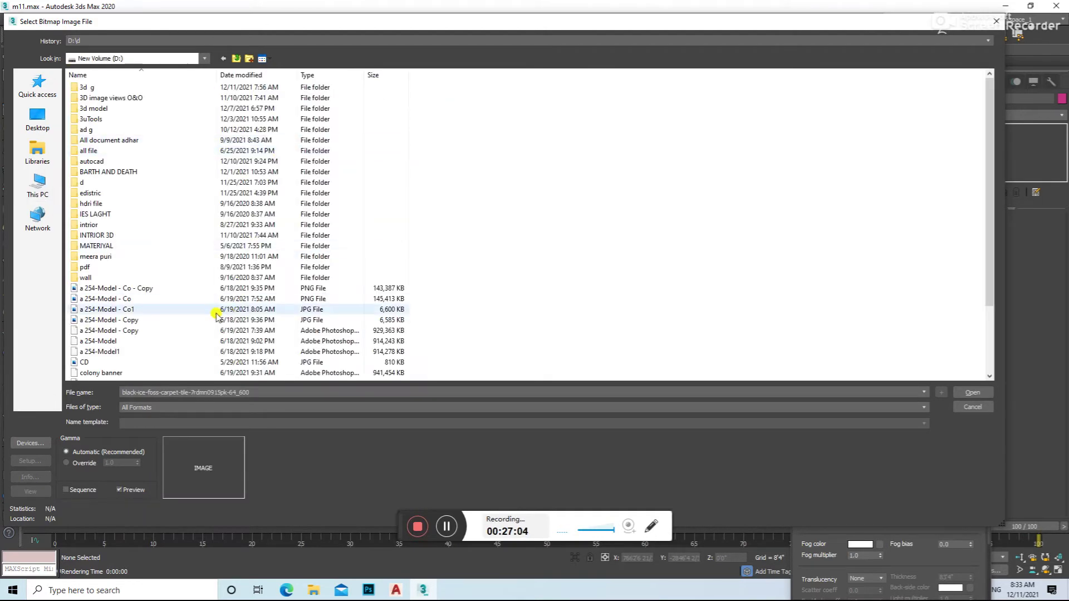
{"action": "double_click", "coordinate": [114, 269]}
{"action": "double_click", "coordinate": [332, 106]}
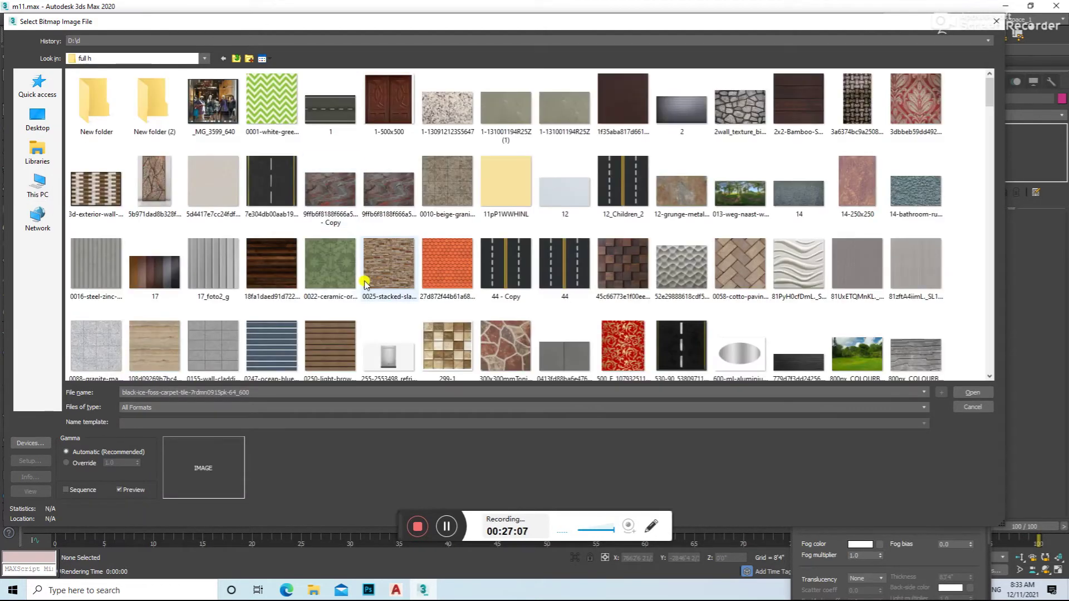
{"action": "double_click", "coordinate": [213, 184]}
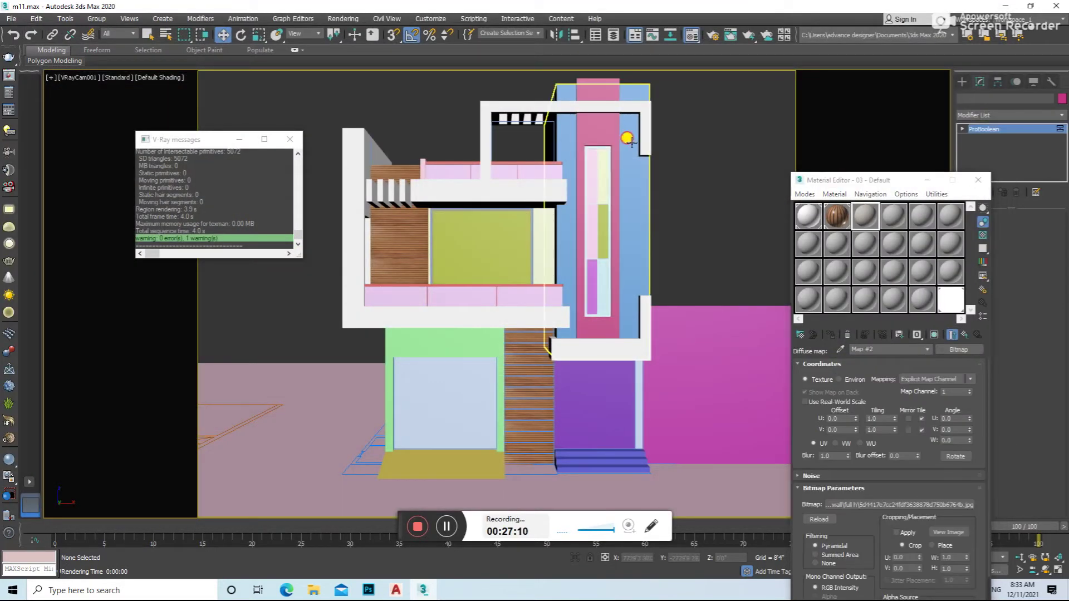
{"action": "left_click", "coordinate": [914, 334]}
- Test-render, then give the tower's central strip the wood material and a UVW Map
{"action": "key", "text": "shift+q"}
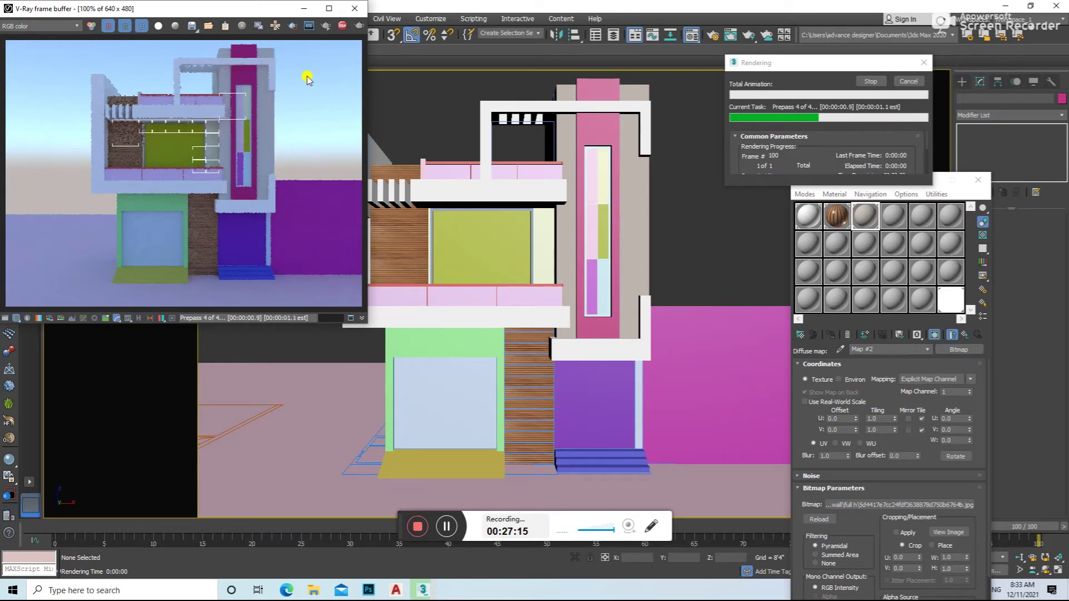
{"action": "left_click", "coordinate": [355, 8]}
{"action": "left_click", "coordinate": [836, 216]}
{"action": "left_click", "coordinate": [1042, 115]}
{"action": "scroll", "coordinate": [1045, 222], "scroll_direction": "down", "scroll_amount": 10}
{"action": "left_click", "coordinate": [1000, 462]}
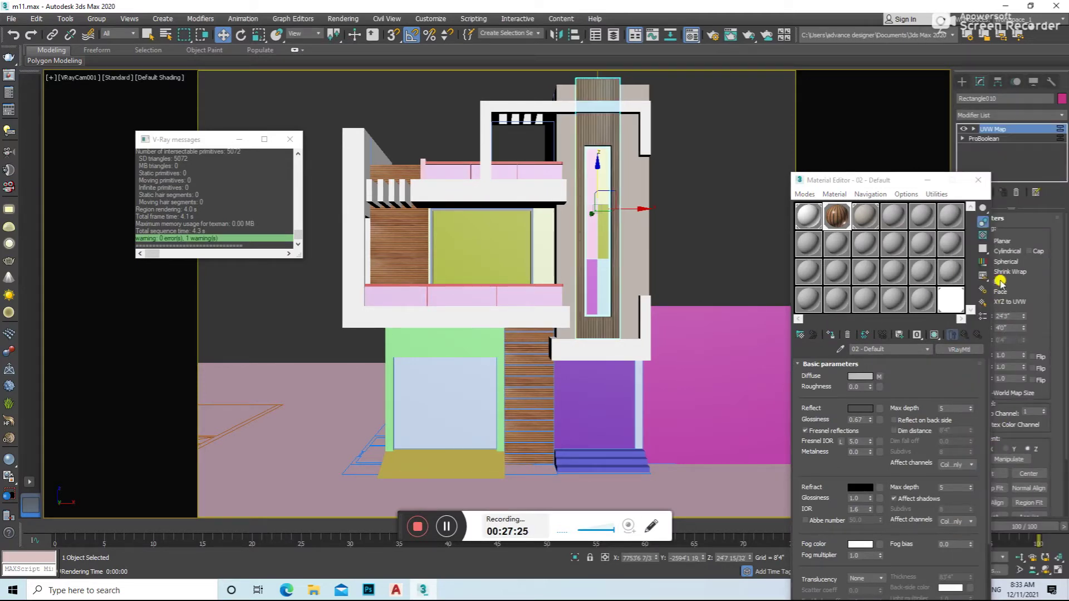
{"action": "left_click", "coordinate": [978, 181]}
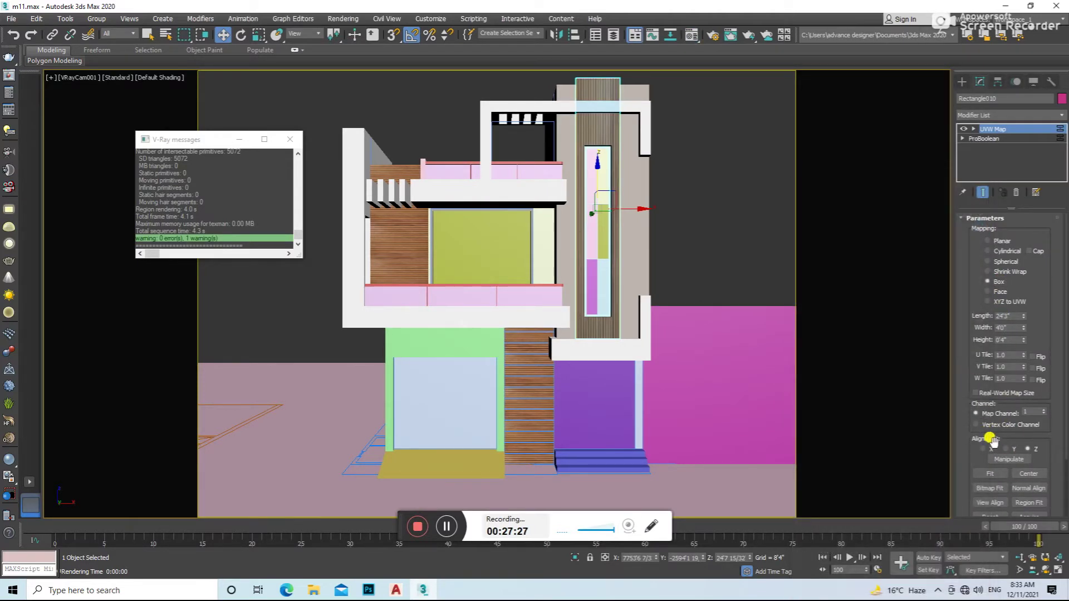
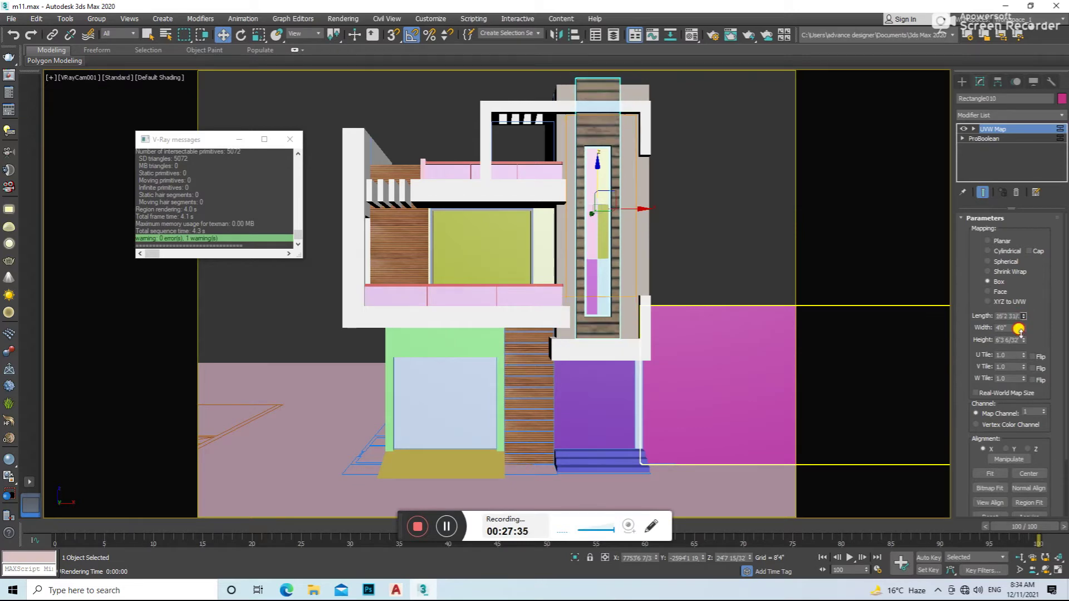
- Run a quick test render of the camera view with nothing selected
{"action": "left_click", "coordinate": [685, 253]}
{"action": "key", "text": "shift+q"}
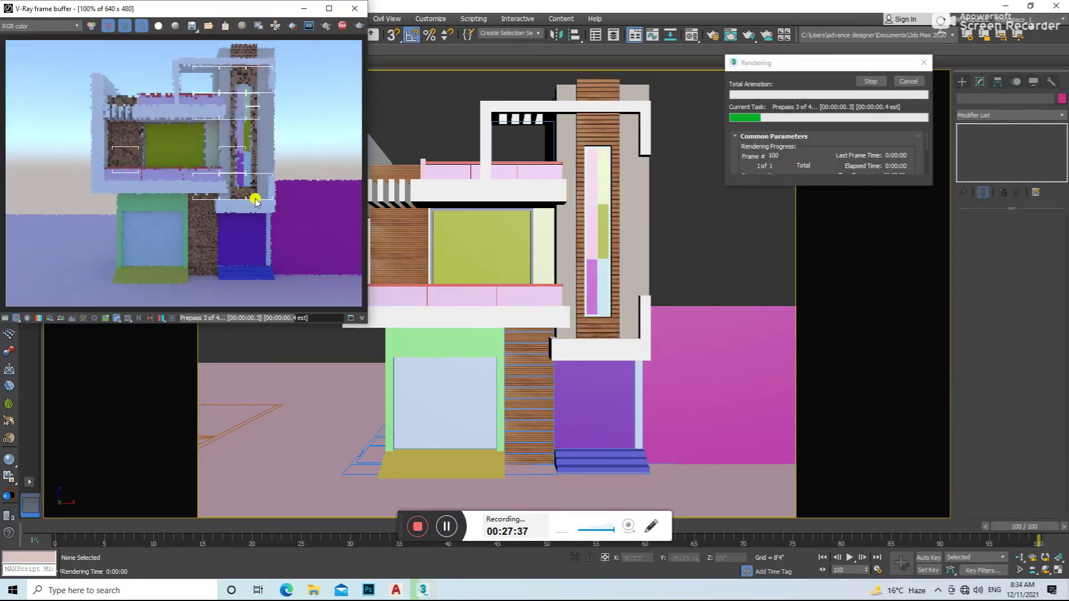
{"action": "left_click", "coordinate": [522, 249]}
- Stretch the UVW Map length on the wood-clad panel and column
{"action": "key", "text": "ctrl+z"}
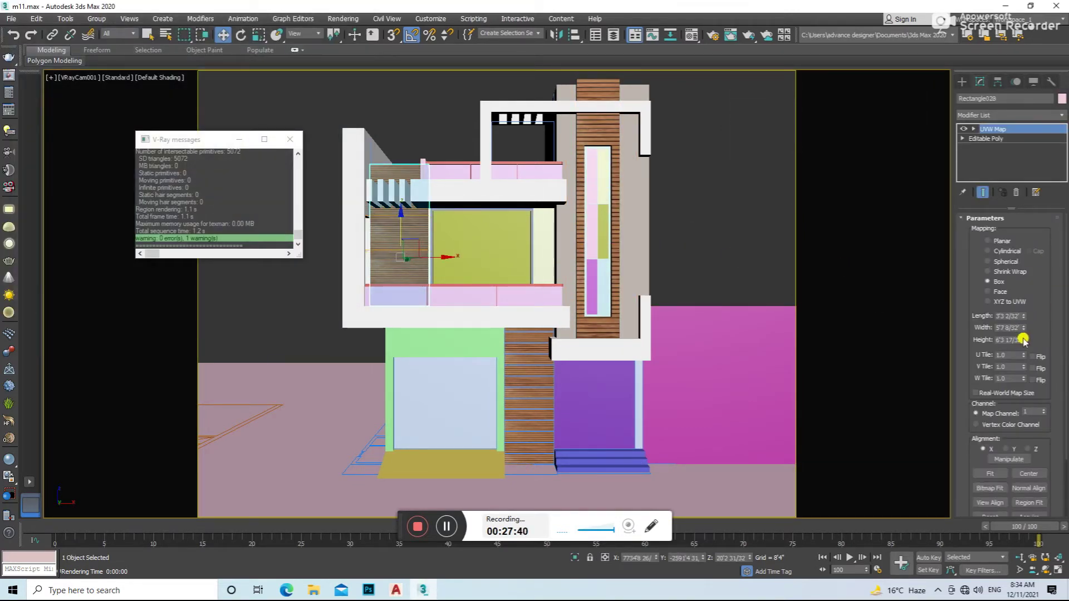
{"action": "left_click_drag", "start_coordinate": [1023, 317], "coordinate": [1023, 281]}
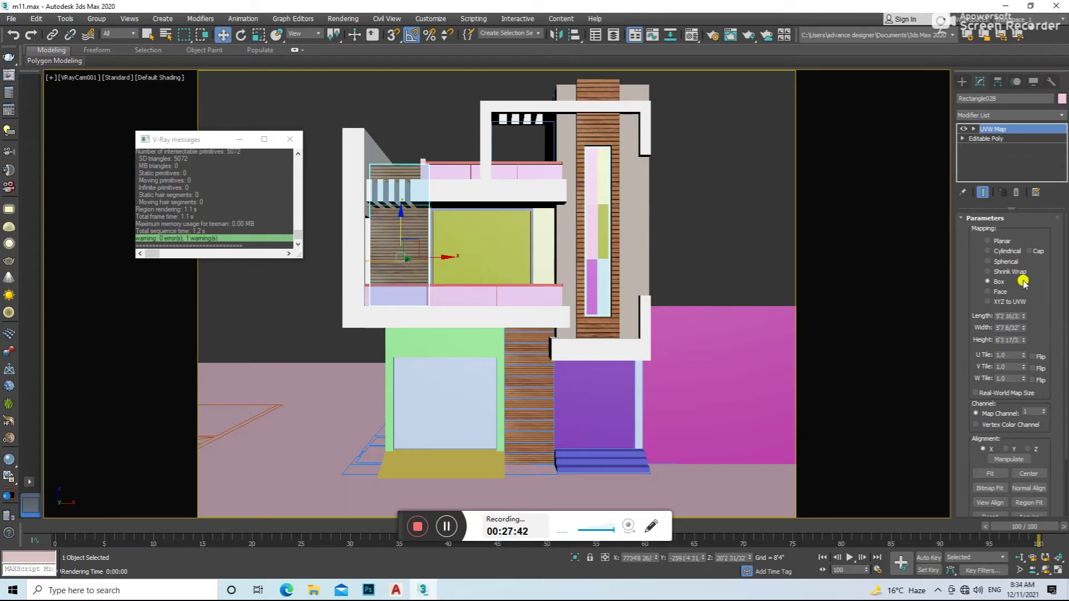
{"action": "left_click", "coordinate": [722, 316]}
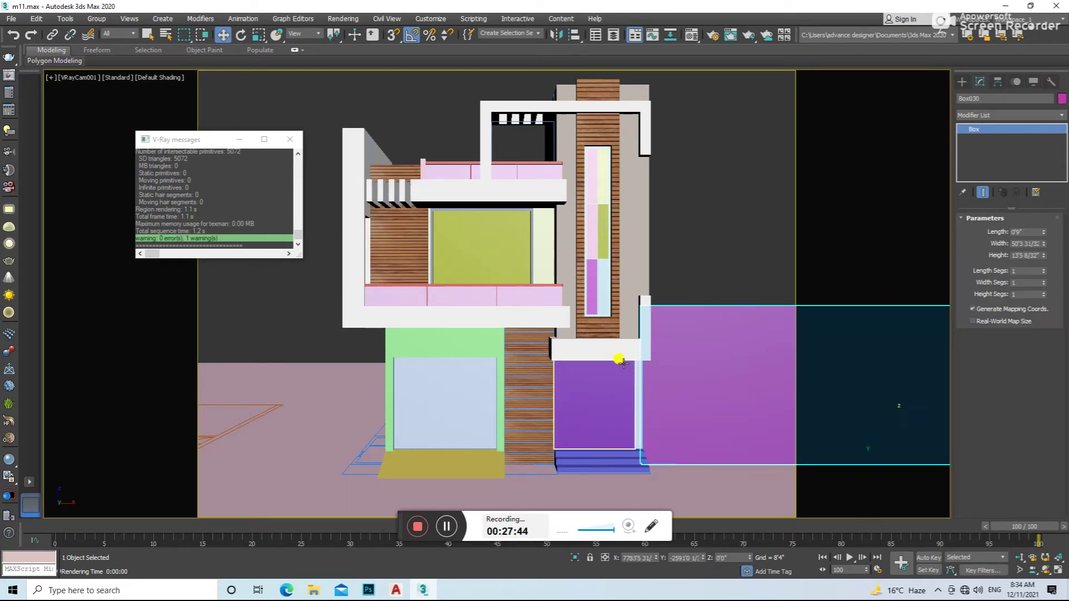
{"action": "left_click", "coordinate": [522, 382]}
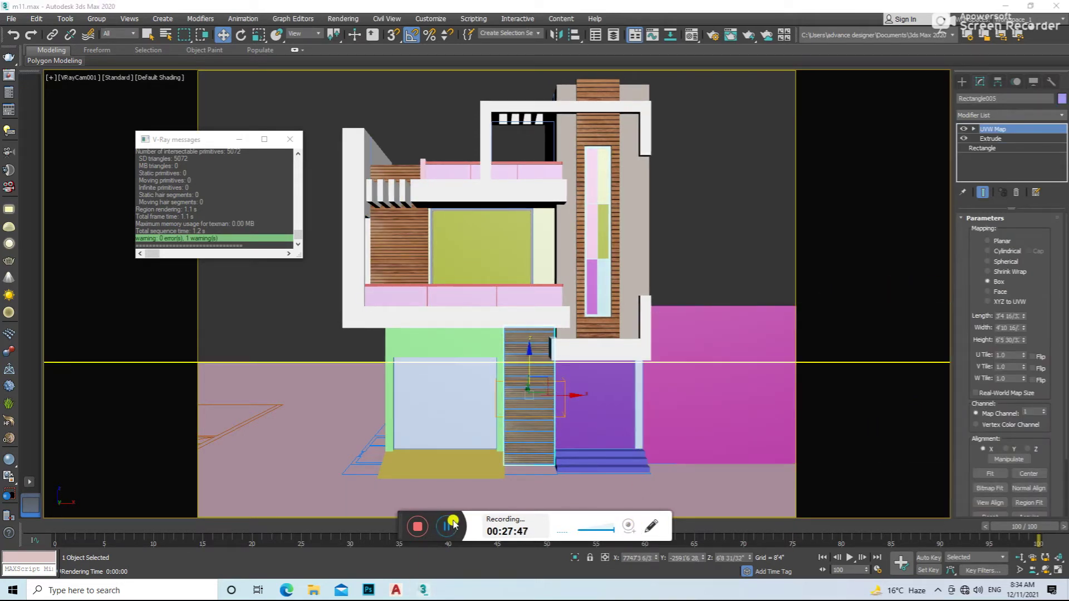
- Re-render the camera view to check the rescaled wood texture
{"action": "left_click", "coordinate": [774, 274]}
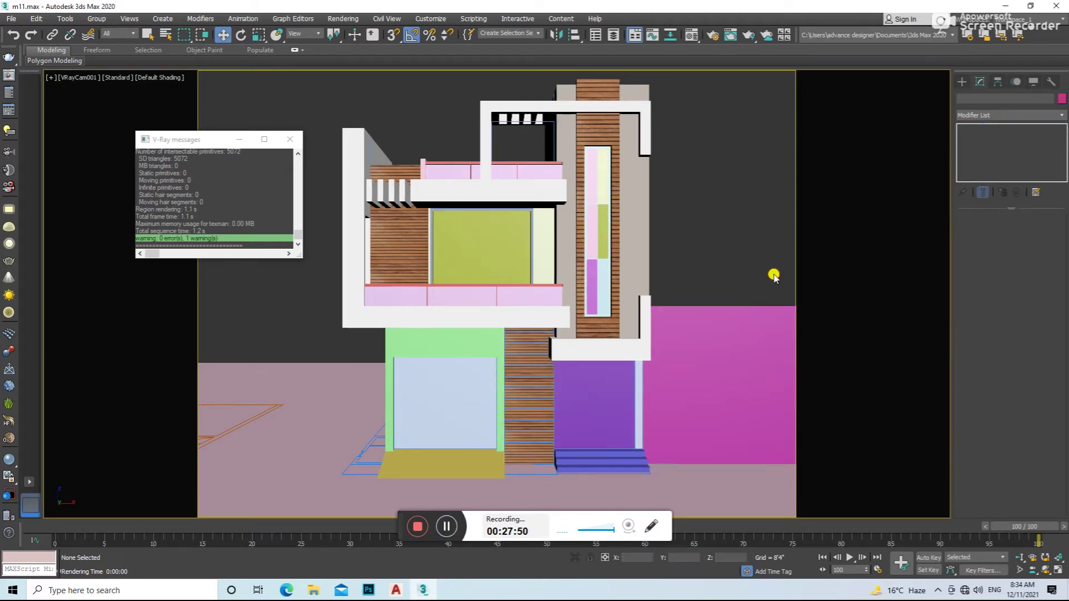
{"action": "key", "text": "shift+q"}
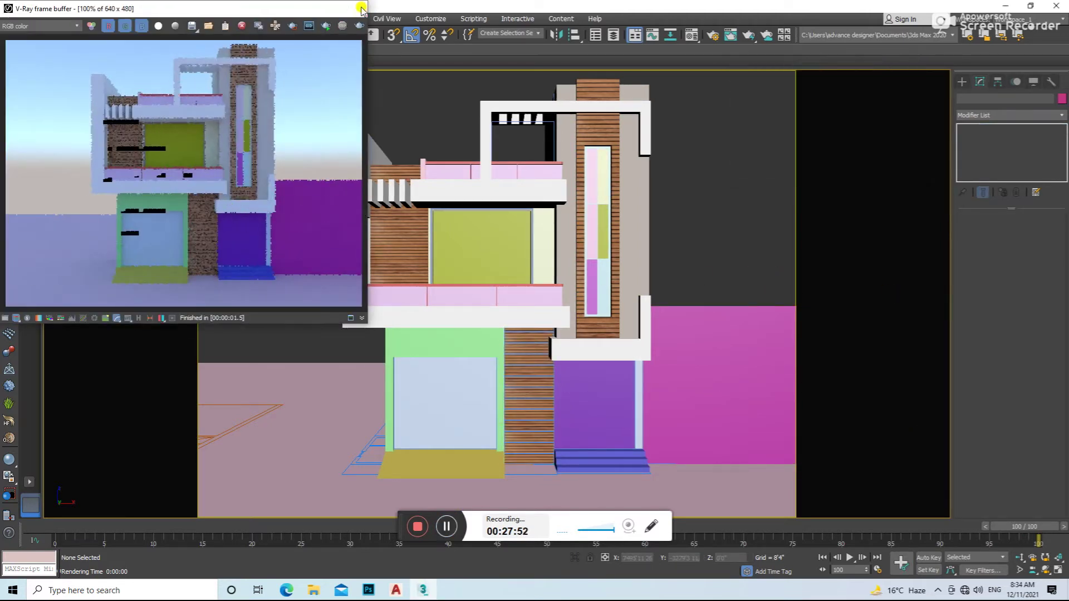
{"action": "left_click", "coordinate": [355, 8]}
{"action": "left_click", "coordinate": [297, 146]}
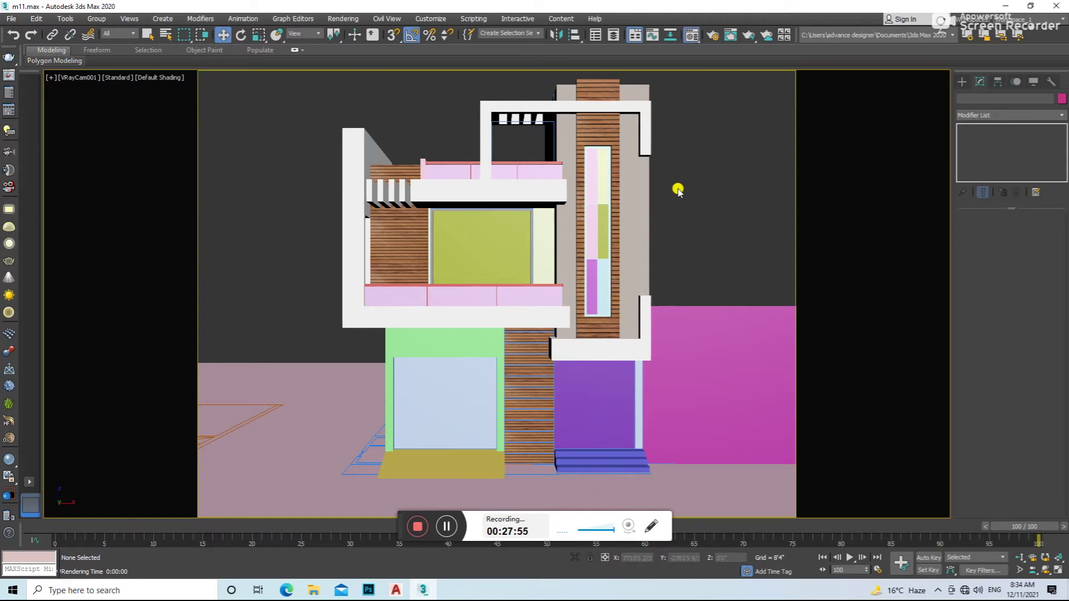
- Turn an unused Material Editor slot into a VRayMtl
{"action": "key", "text": "m"}
{"action": "left_click", "coordinate": [887, 225]}
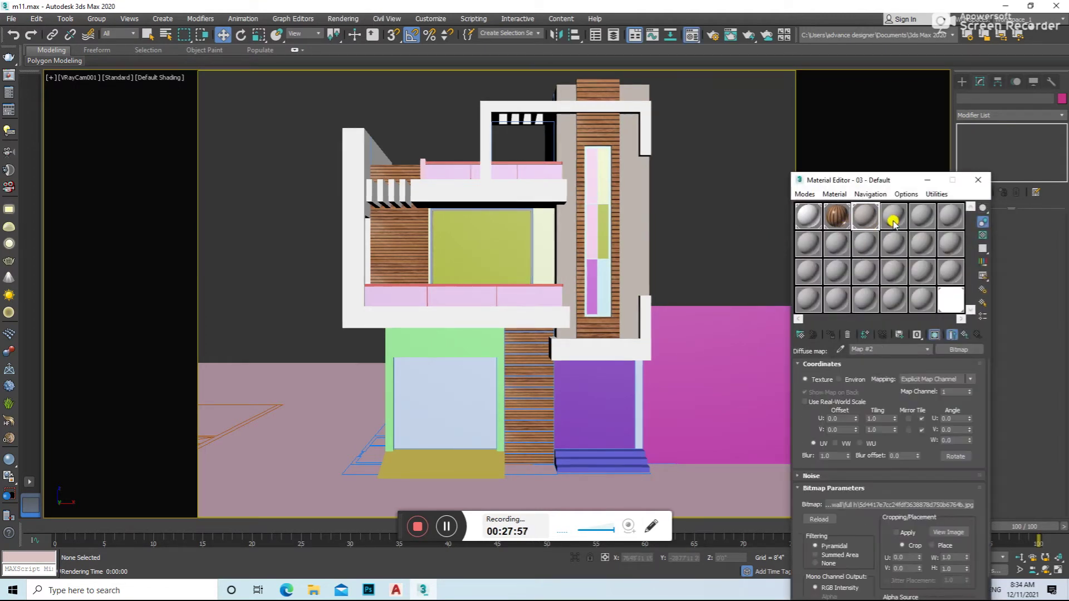
{"action": "left_click", "coordinate": [959, 349]}
{"action": "scroll", "coordinate": [462, 416], "scroll_direction": "down", "scroll_amount": 1}
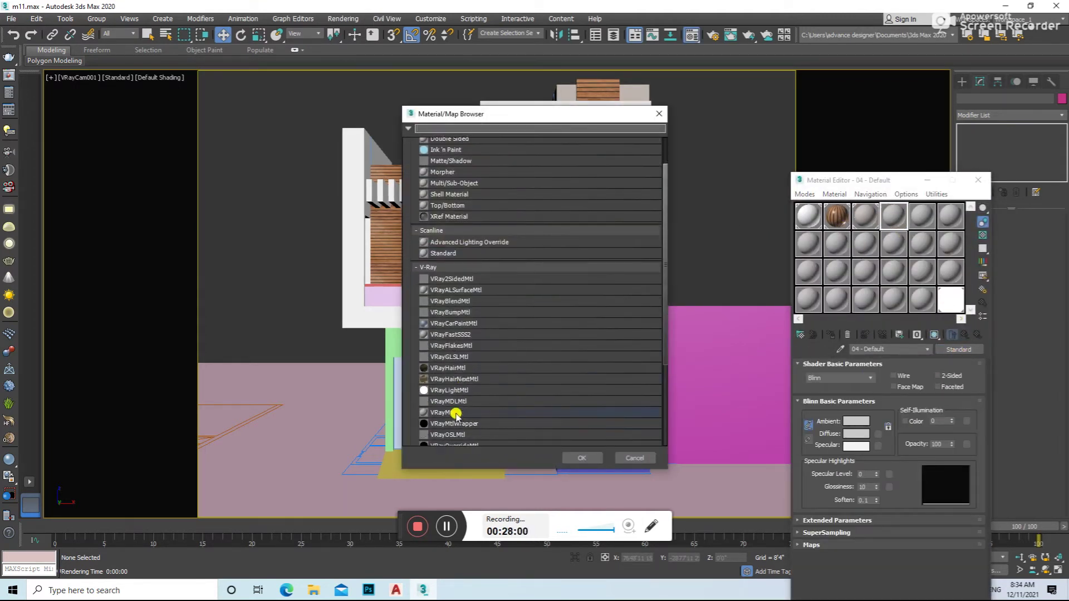
{"action": "double_click", "coordinate": [442, 439]}
- Give the VRayMtl a black diffuse, grey reflection and Fresnel IOR 4
{"action": "left_click", "coordinate": [870, 376]}
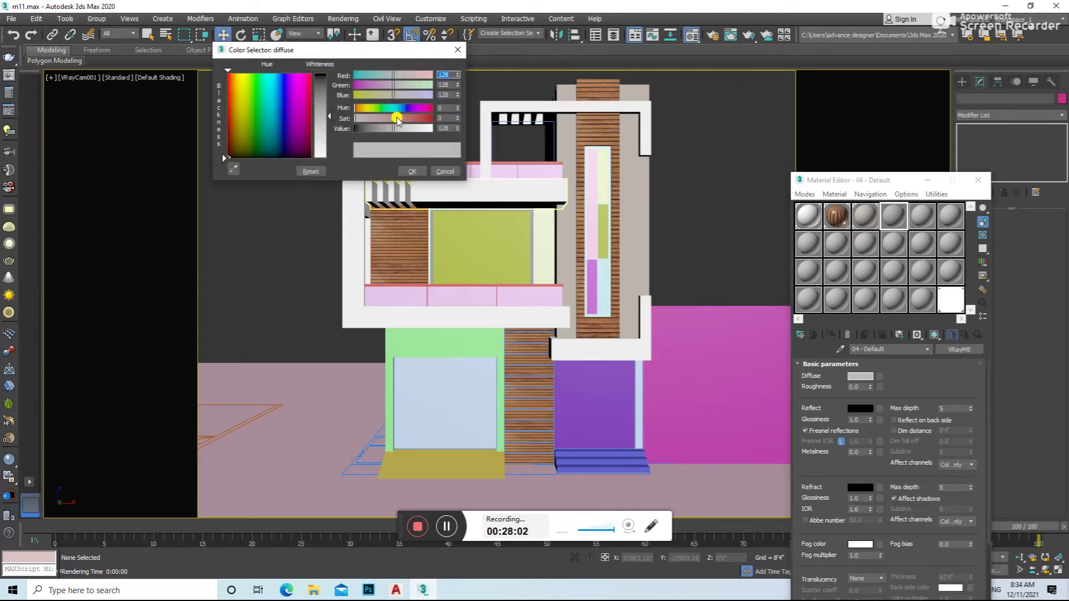
{"action": "left_click_drag", "start_coordinate": [372, 129], "coordinate": [354, 129]}
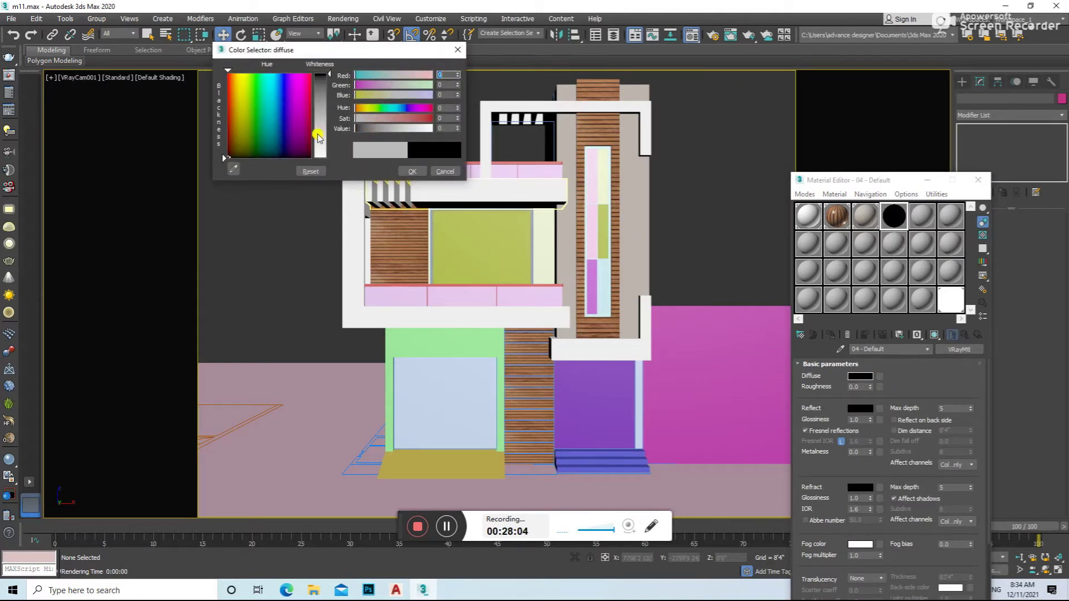
{"action": "left_click", "coordinate": [412, 171]}
{"action": "left_click", "coordinate": [860, 409]}
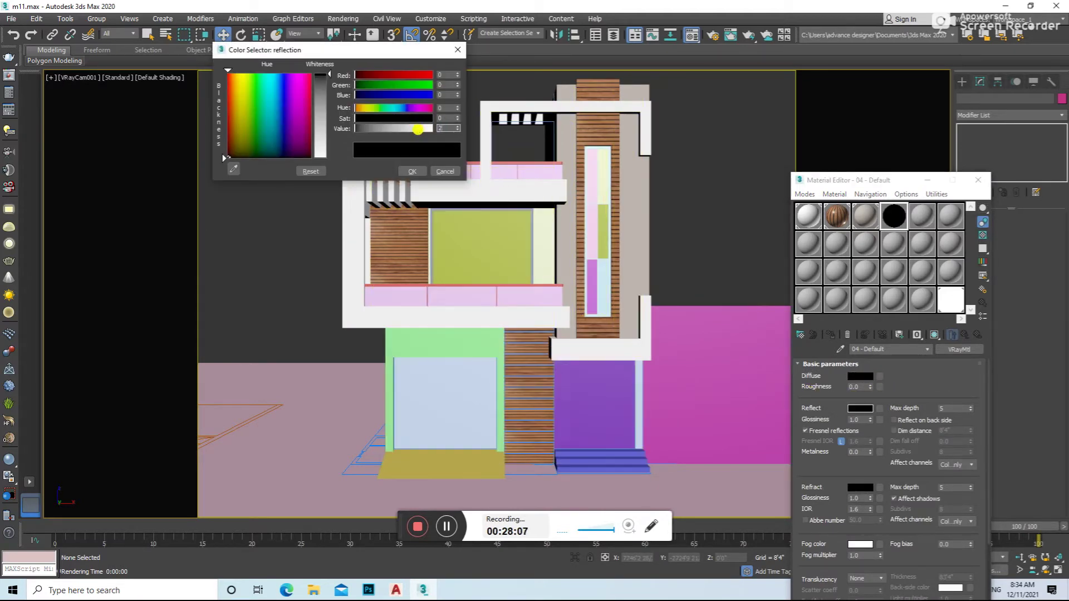
{"action": "left_click", "coordinate": [412, 171]}
{"action": "type", "text": "0.67"}
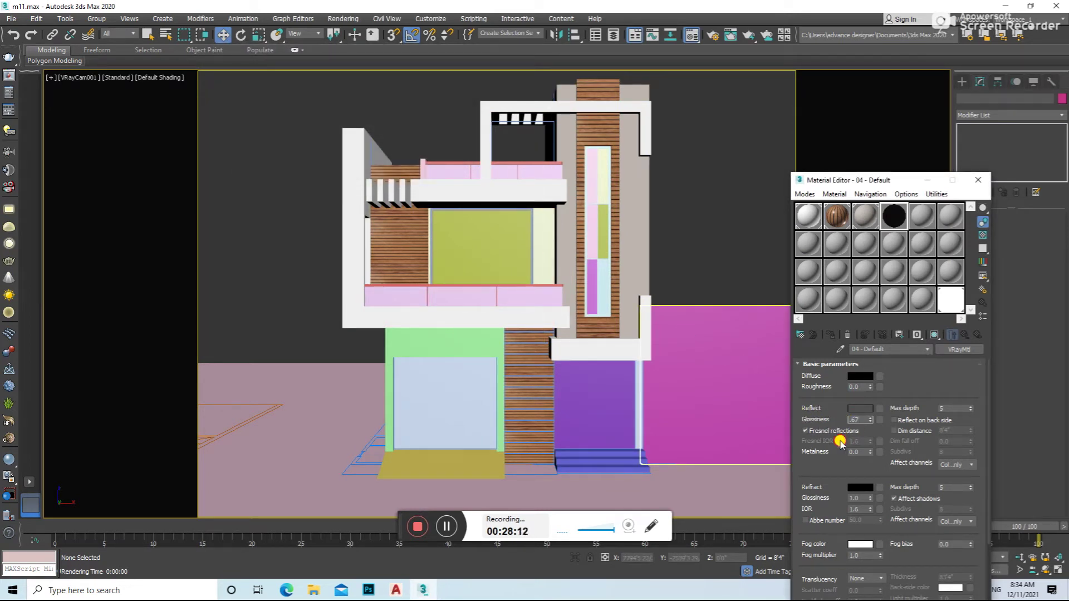
{"action": "type", "text": "4"}
- Assign the black metal material to the lower and upper balcony railings
{"action": "left_click", "coordinate": [530, 219]}
{"action": "key", "text": "f"}
{"action": "key", "text": "z"}
{"action": "scroll", "coordinate": [585, 203], "scroll_direction": "down", "scroll_amount": 2}
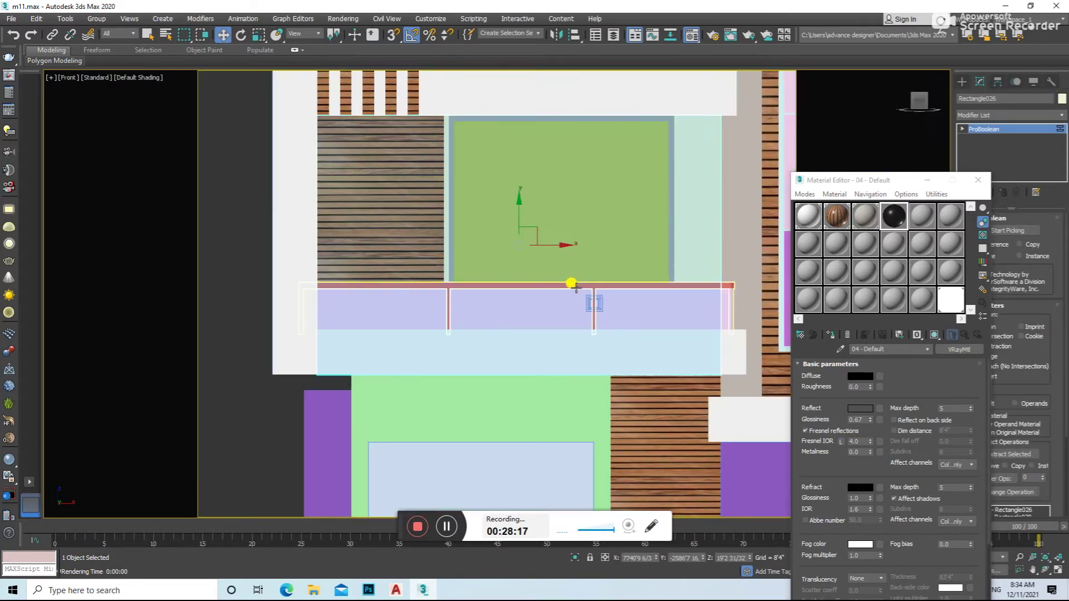
{"action": "left_click", "coordinate": [572, 284]}
{"action": "left_click", "coordinate": [833, 338]}
{"action": "middle_click_drag", "start_coordinate": [590, 78], "coordinate": [579, 211]}
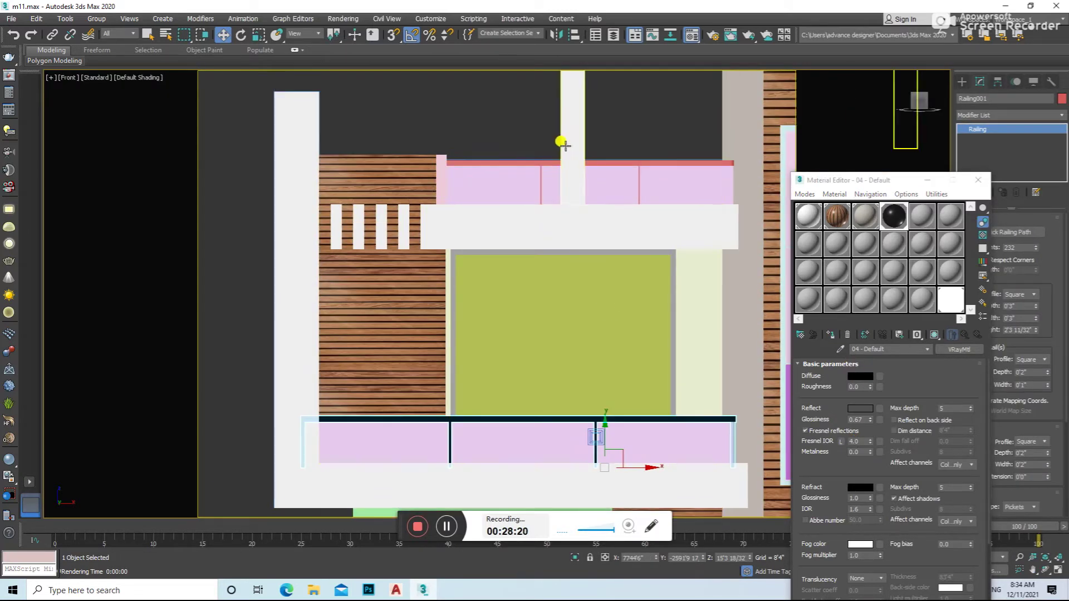
{"action": "left_click", "coordinate": [525, 162]}
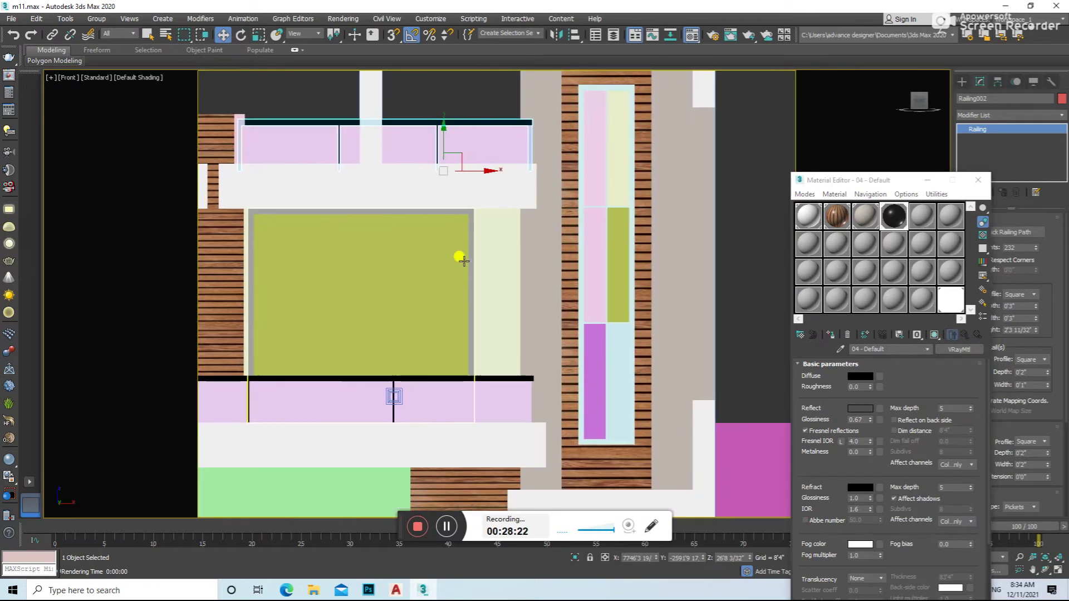
- Apply the metal material to the tall window frame and the bars around the window
{"action": "middle_click_drag", "start_coordinate": [461, 258], "coordinate": [620, 186]}
{"action": "left_click", "coordinate": [830, 335]}
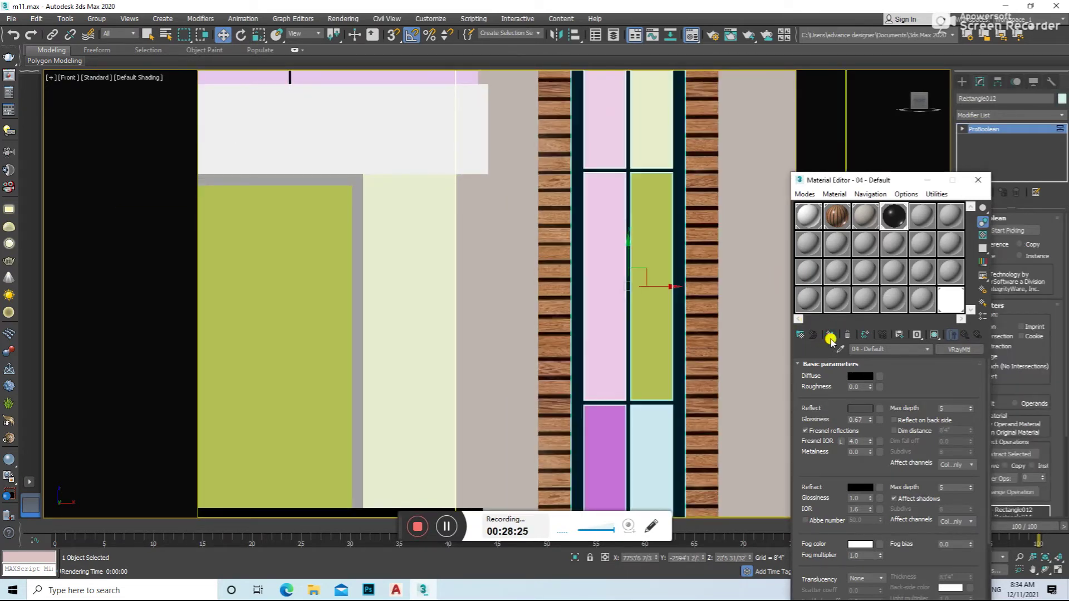
{"action": "scroll", "coordinate": [701, 245], "scroll_direction": "down", "scroll_amount": 4}
{"action": "scroll", "coordinate": [653, 280], "scroll_direction": "up", "scroll_amount": 3}
{"action": "scroll", "coordinate": [568, 255], "scroll_direction": "down", "scroll_amount": 4}
{"action": "left_click", "coordinate": [508, 251]}
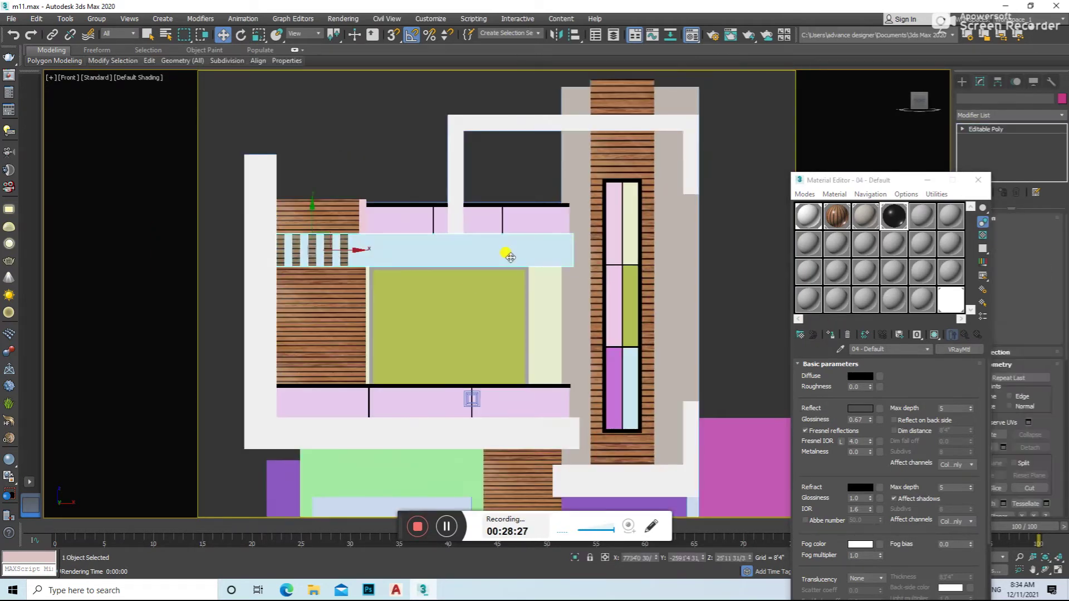
{"action": "scroll", "coordinate": [507, 255], "scroll_direction": "up", "scroll_amount": 5}
{"action": "left_click", "coordinate": [508, 261]}
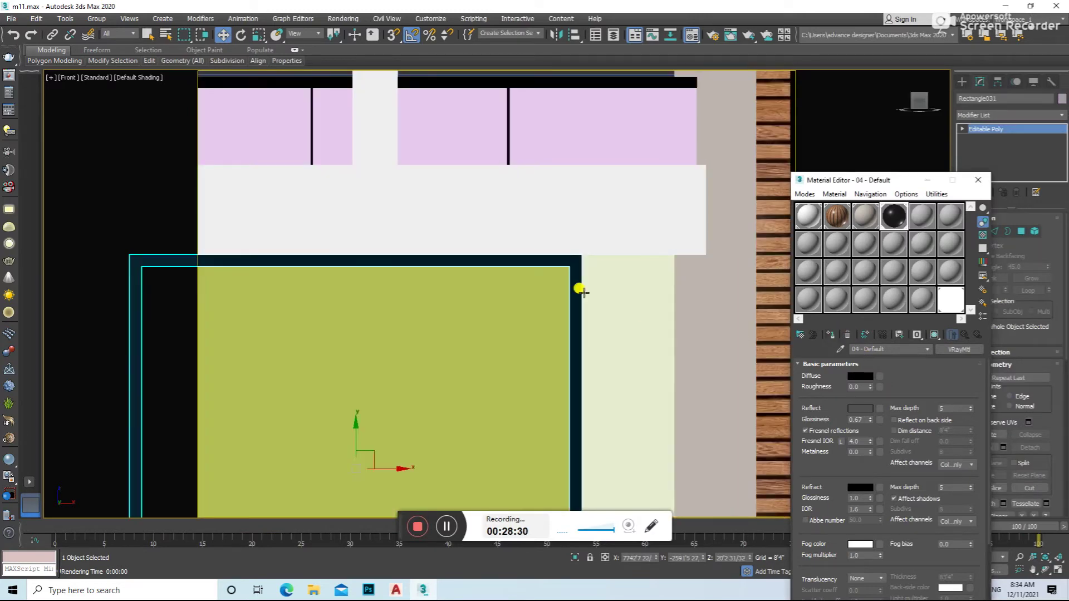
- Apply the black metal material to the louver group
{"action": "scroll", "coordinate": [557, 272], "scroll_direction": "down", "scroll_amount": 5}
{"action": "left_click", "coordinate": [553, 325]}
{"action": "middle_click_drag", "start_coordinate": [554, 325], "coordinate": [523, 332], "text": "alt"}
{"action": "scroll", "coordinate": [382, 301], "scroll_direction": "up", "scroll_amount": 4}
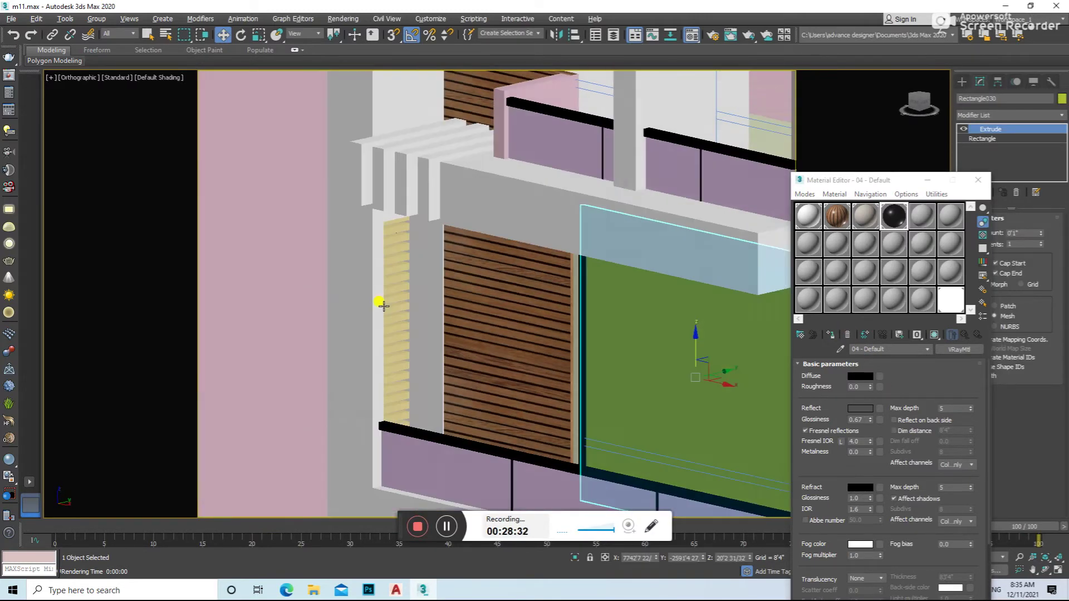
{"action": "left_click", "coordinate": [394, 274]}
{"action": "left_click", "coordinate": [817, 336]}
- Return to the camera view and clean the reported scene script corruption
{"action": "key", "text": "c"}
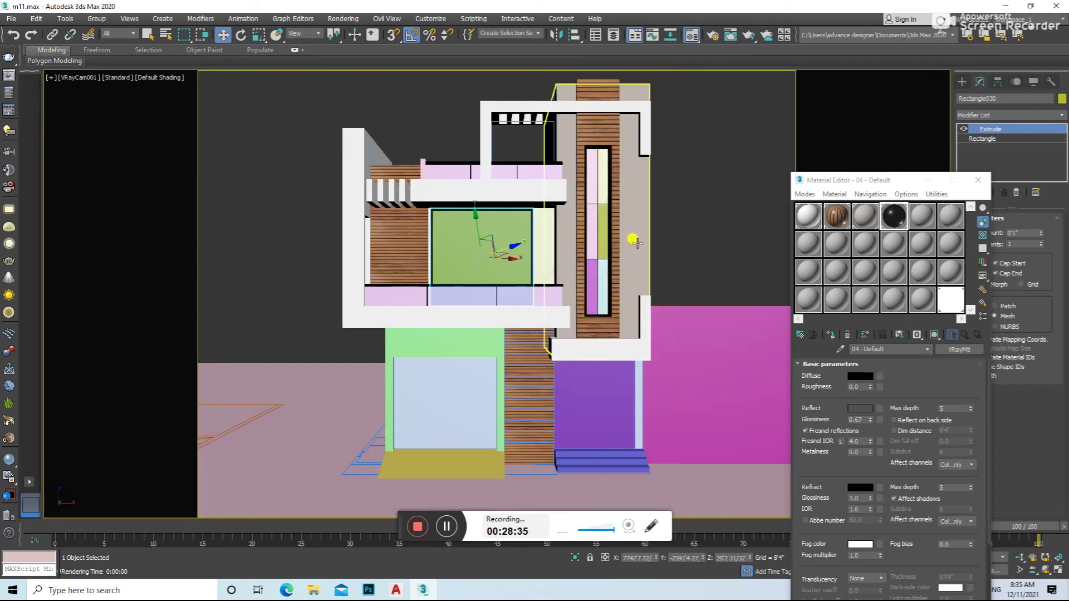
{"action": "left_click", "coordinate": [687, 229]}
{"action": "left_click", "coordinate": [662, 249]}
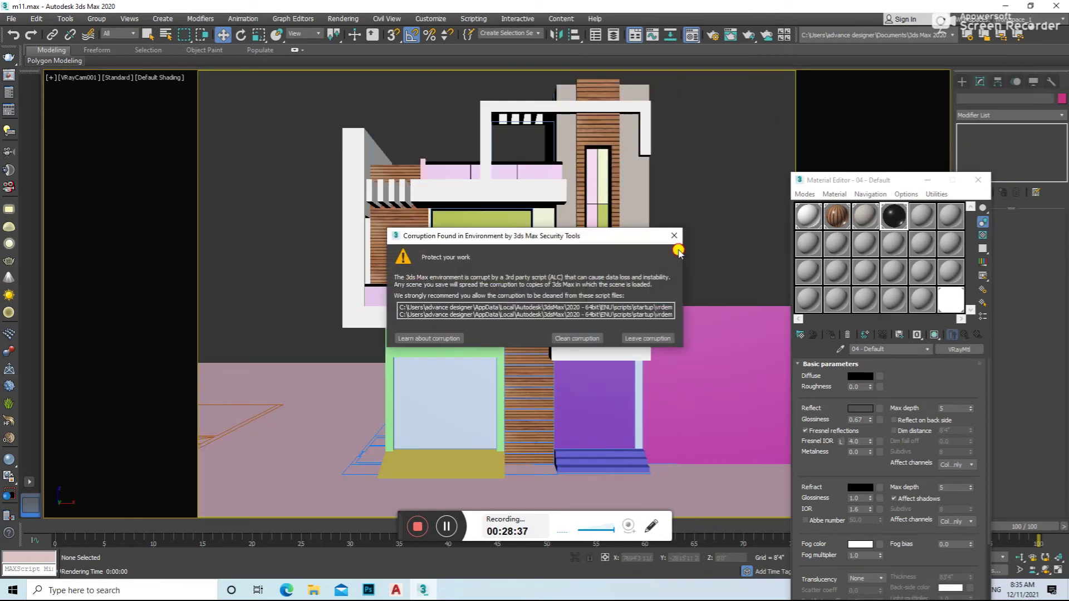
{"action": "left_click", "coordinate": [678, 238]}
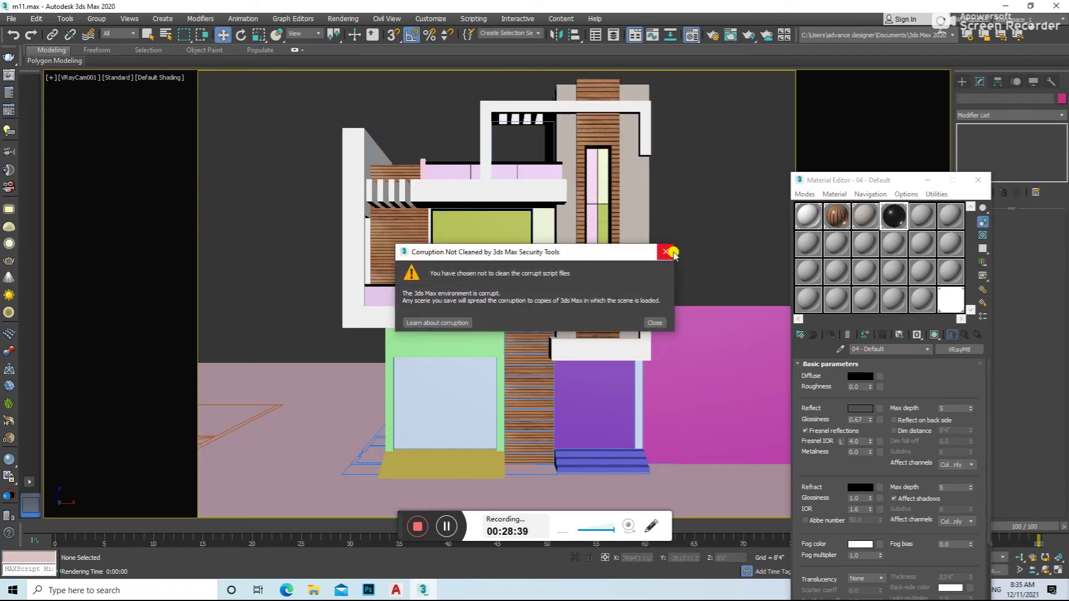
{"action": "left_click", "coordinate": [866, 216]}
- Load the wall texture image as a bitmap diffuse and show it in the viewport
{"action": "left_click", "coordinate": [958, 349]}
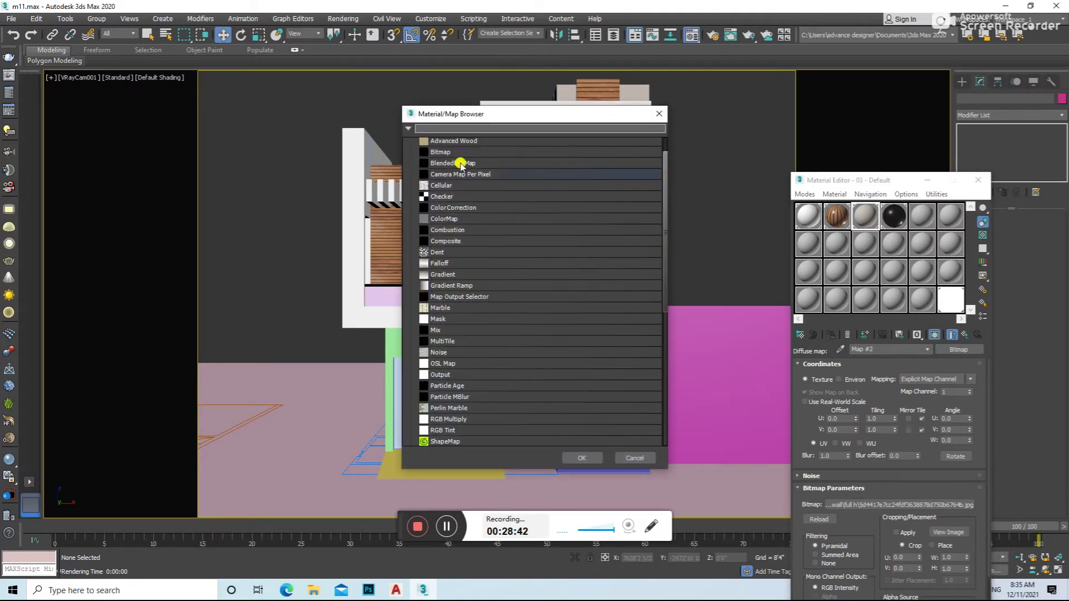
{"action": "double_click", "coordinate": [446, 166]}
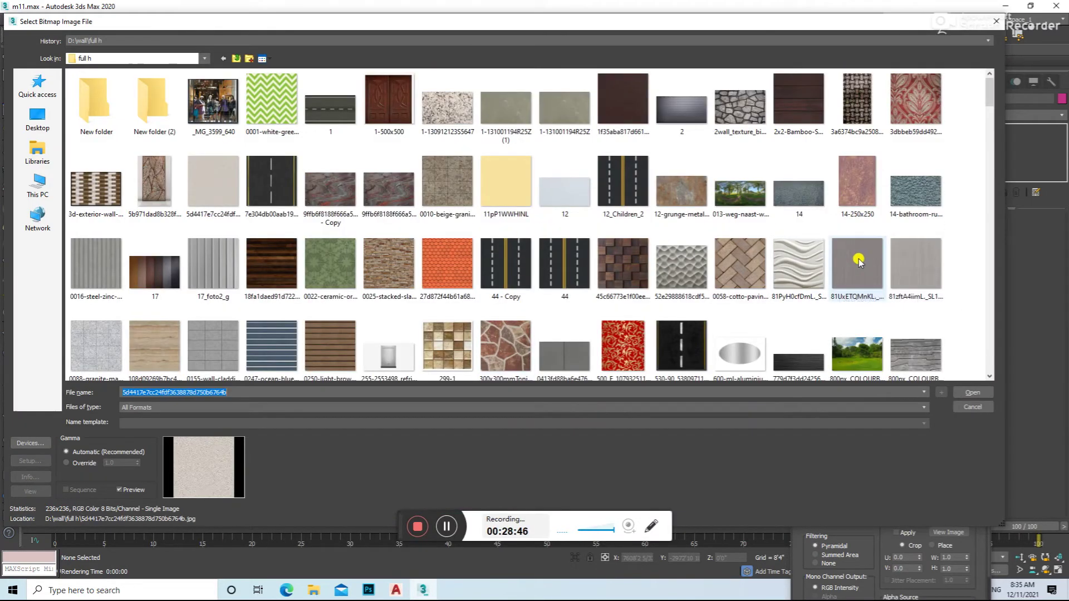
{"action": "double_click", "coordinate": [857, 263]}
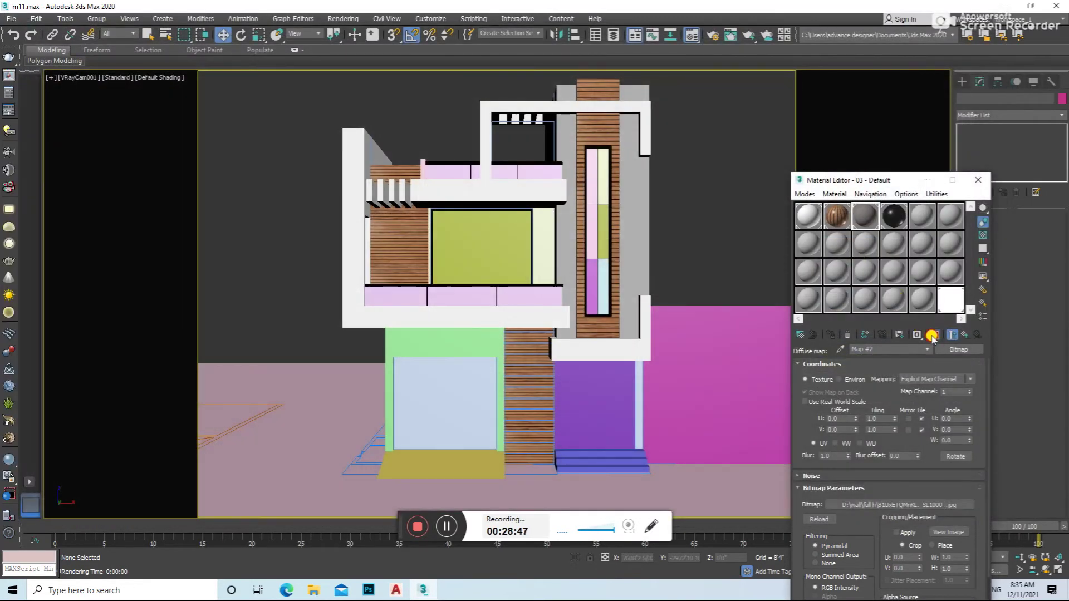
{"action": "left_click", "coordinate": [933, 337]}
- Test-render the camera view, then inspect Rectangle001 and the third material in orthographic view
{"action": "key", "text": "shift+q"}
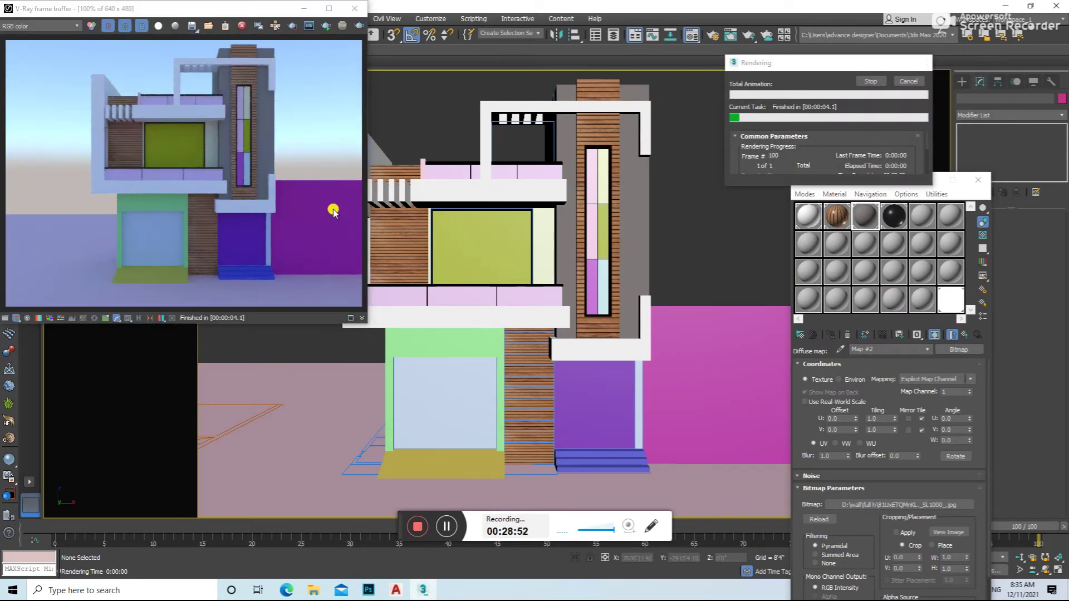
{"action": "left_click", "coordinate": [378, 22]}
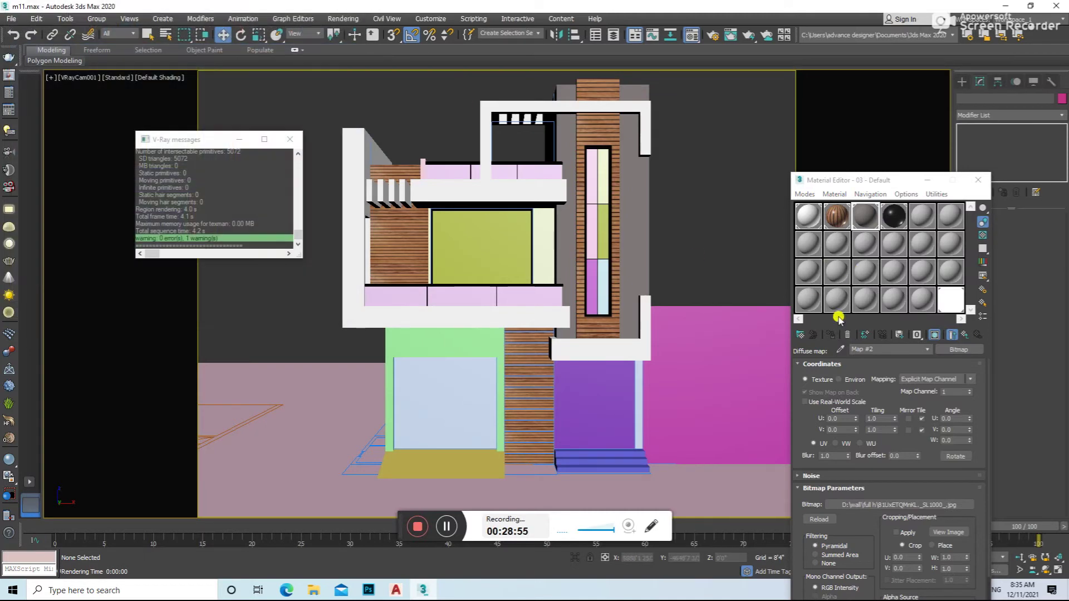
{"action": "left_click", "coordinate": [635, 373]}
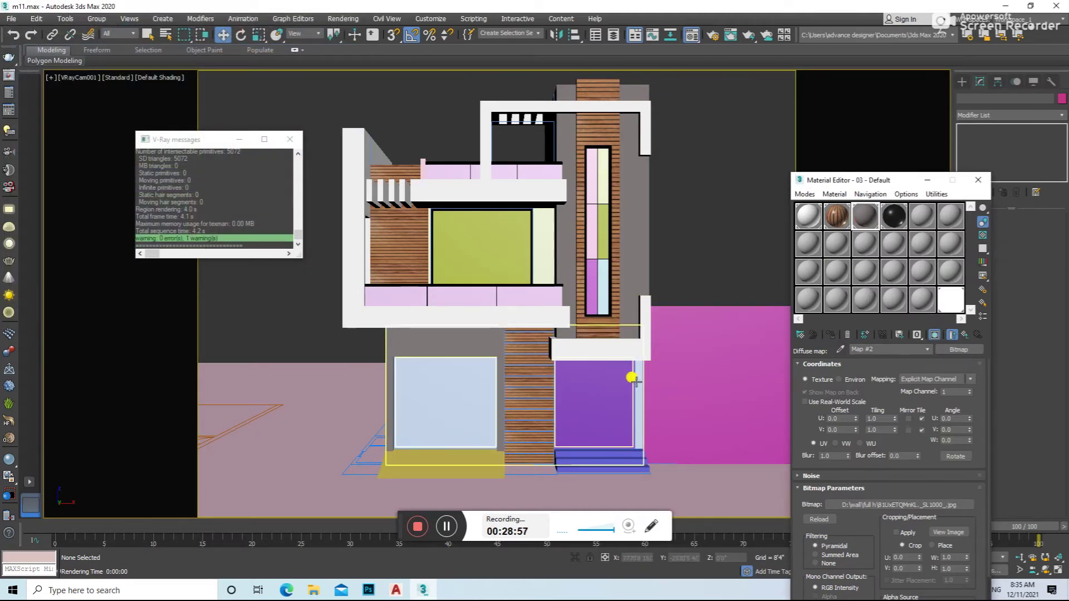
{"action": "key", "text": "u"}
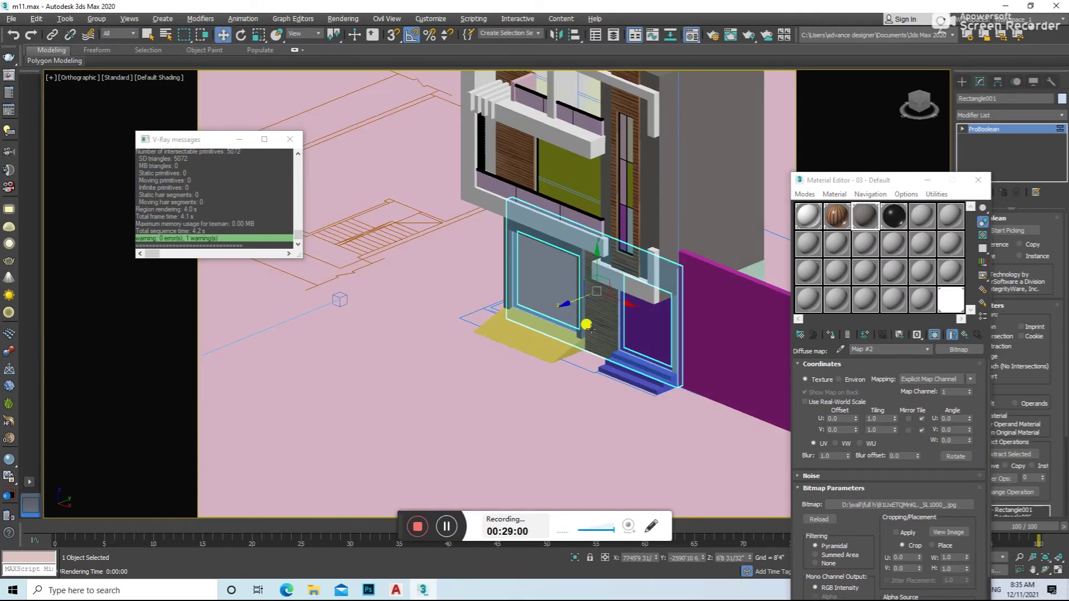
{"action": "left_click", "coordinate": [749, 269]}
{"action": "left_click", "coordinate": [864, 216]}
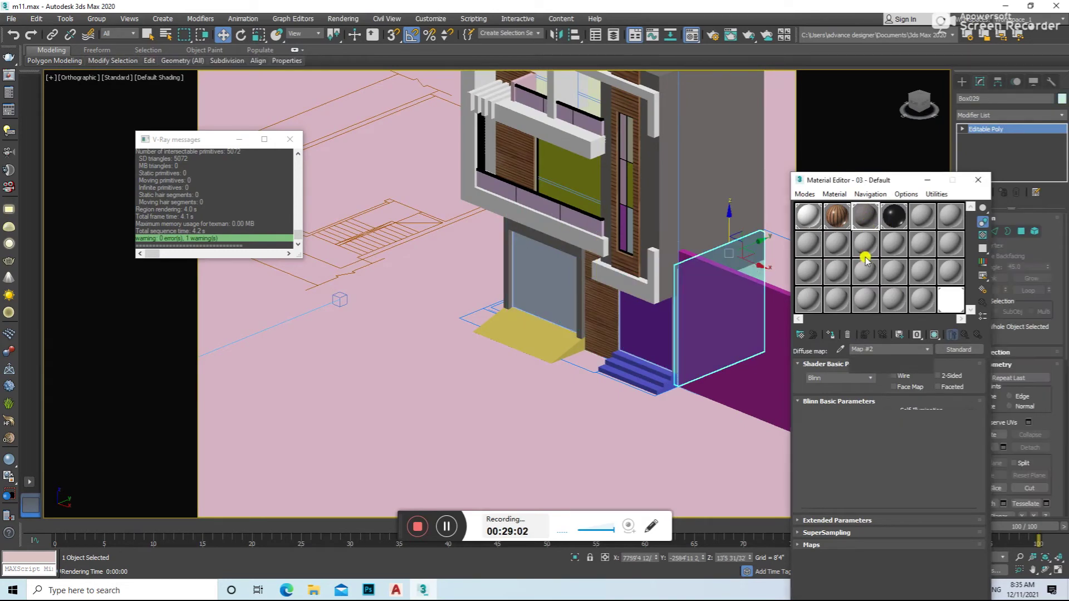
- Re-render with the purple wall box selected and review its diffuse bitmap settings
{"action": "left_click", "coordinate": [694, 352]}
{"action": "key", "text": "c"}
{"action": "key", "text": "shift+q"}
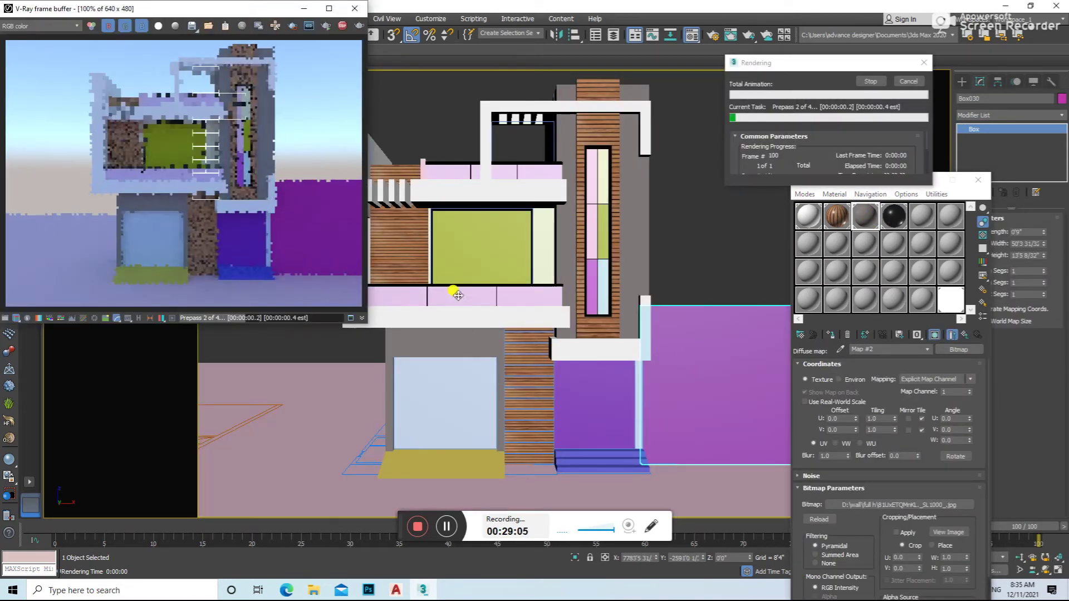
{"action": "left_click", "coordinate": [354, 9]}
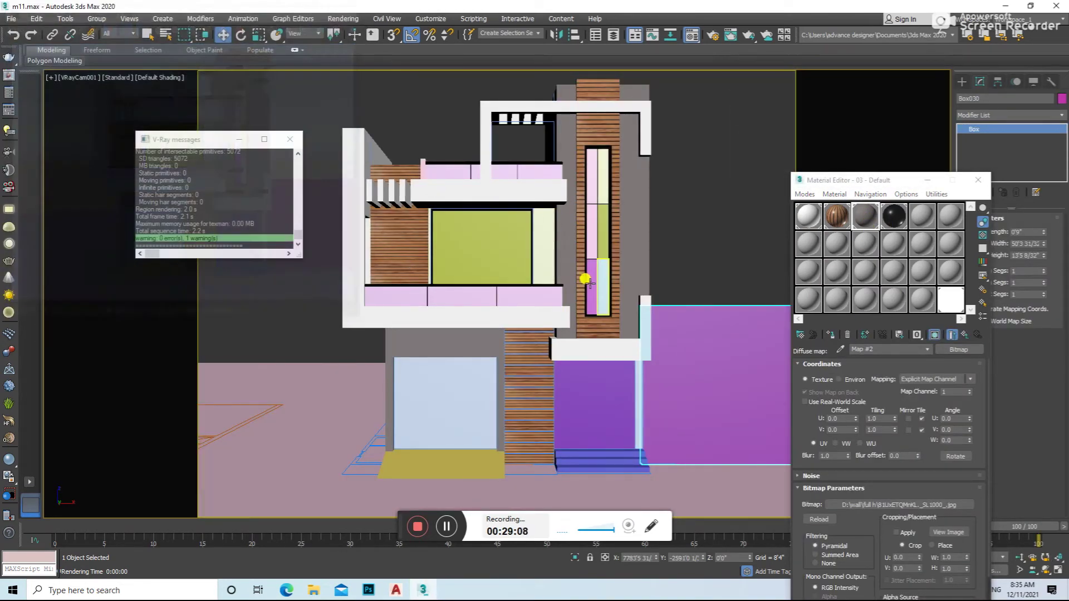
{"action": "left_click", "coordinate": [632, 386]}
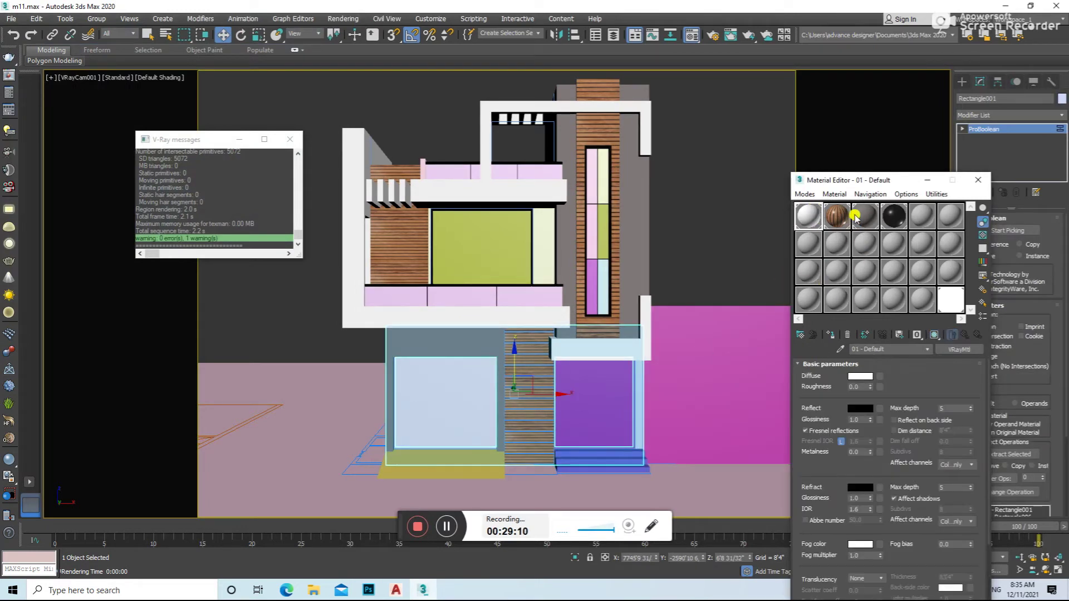
{"action": "left_click", "coordinate": [865, 216]}
{"action": "left_click", "coordinate": [560, 409]}
- Render the facade and raise the frame buffer's Exposure contrast to 0.21
{"action": "key", "text": "shift+q"}
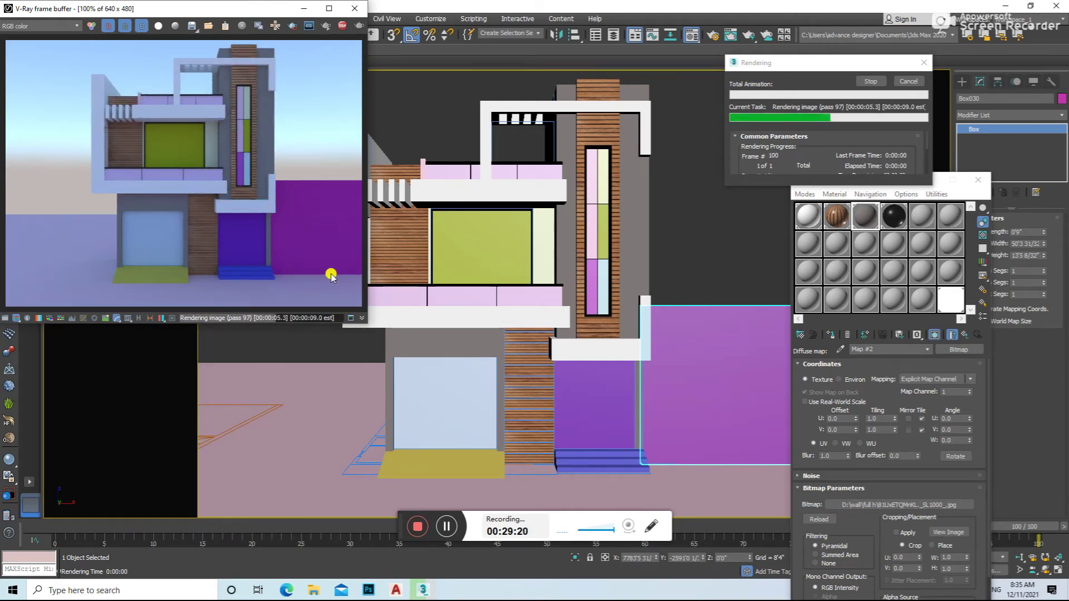
{"action": "left_click", "coordinate": [4, 318]}
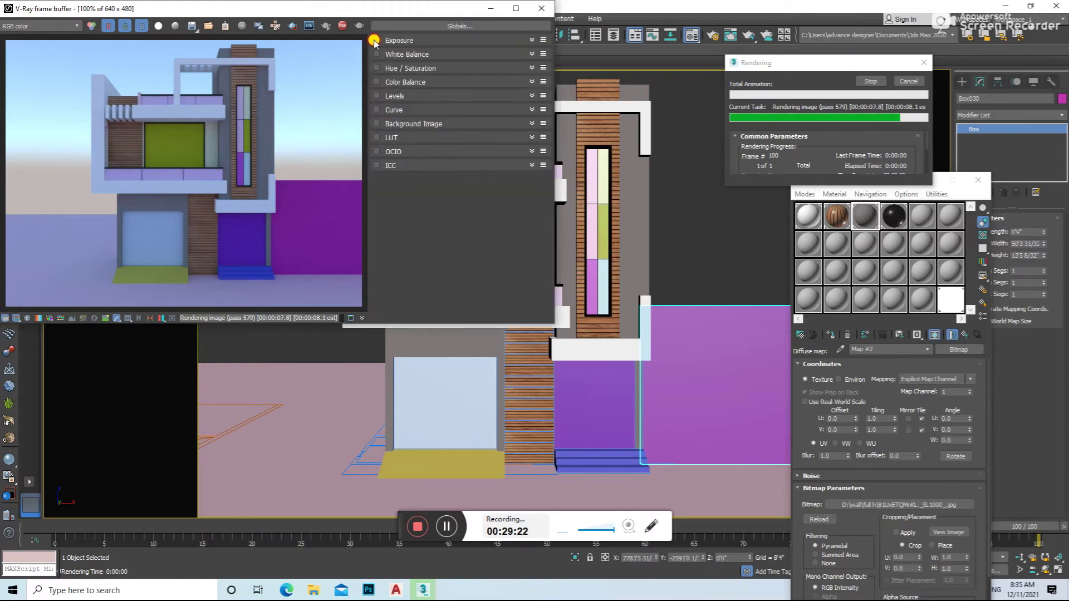
{"action": "left_click", "coordinate": [401, 40]}
{"action": "mouse_move", "coordinate": [450, 103]}
{"action": "left_mouse_down"}
{"action": "mouse_move", "coordinate": [490, 92]}
{"action": "mouse_move", "coordinate": [465, 95]}
{"action": "left_mouse_up"}
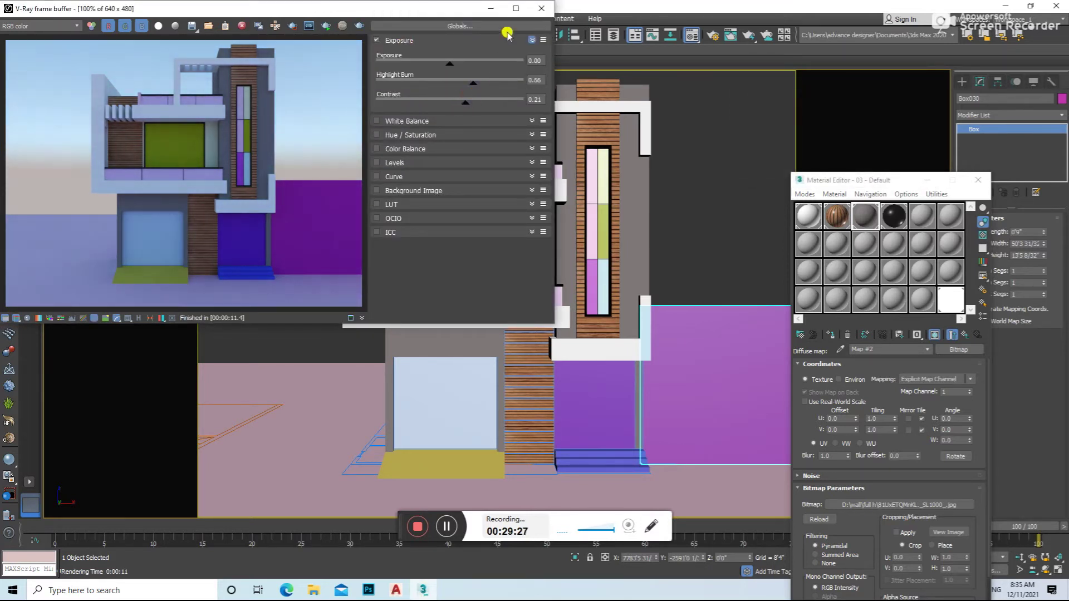
{"action": "left_click", "coordinate": [540, 9]}
{"action": "left_click", "coordinate": [922, 216]}
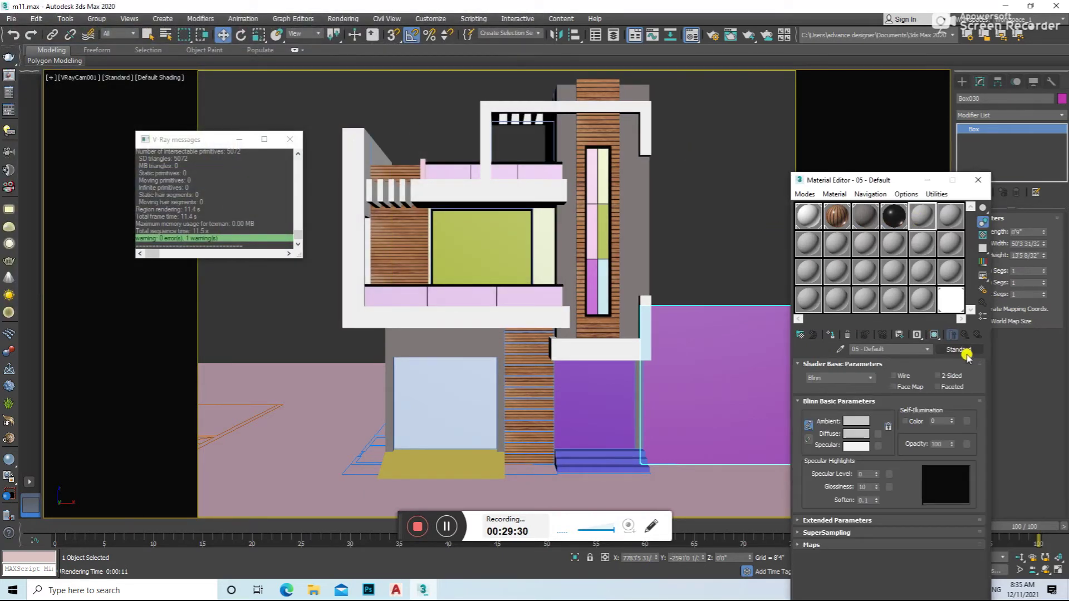
- Make material 05 a VRayLightMtl with a Bitmap map on its colour
{"action": "left_click", "coordinate": [959, 349]}
{"action": "double_click", "coordinate": [441, 410]}
{"action": "left_click", "coordinate": [904, 378]}
{"action": "double_click", "coordinate": [447, 179]}
- Browse to the D:\d\d1 image folder
{"action": "scroll", "coordinate": [269, 249], "scroll_direction": "down", "scroll_amount": 3}
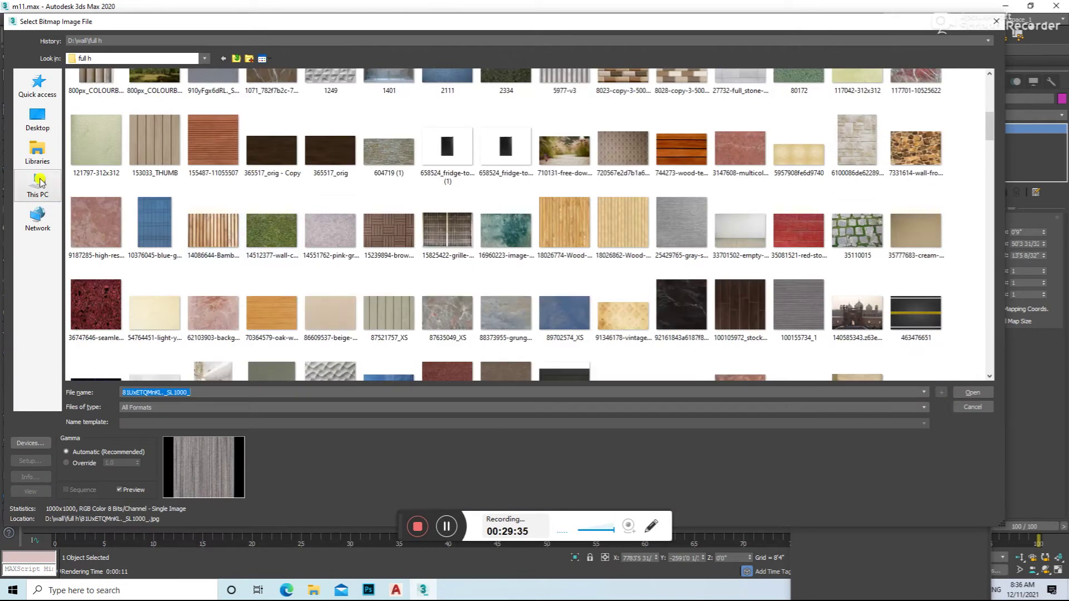
{"action": "left_click", "coordinate": [37, 184]}
{"action": "double_click", "coordinate": [277, 128]}
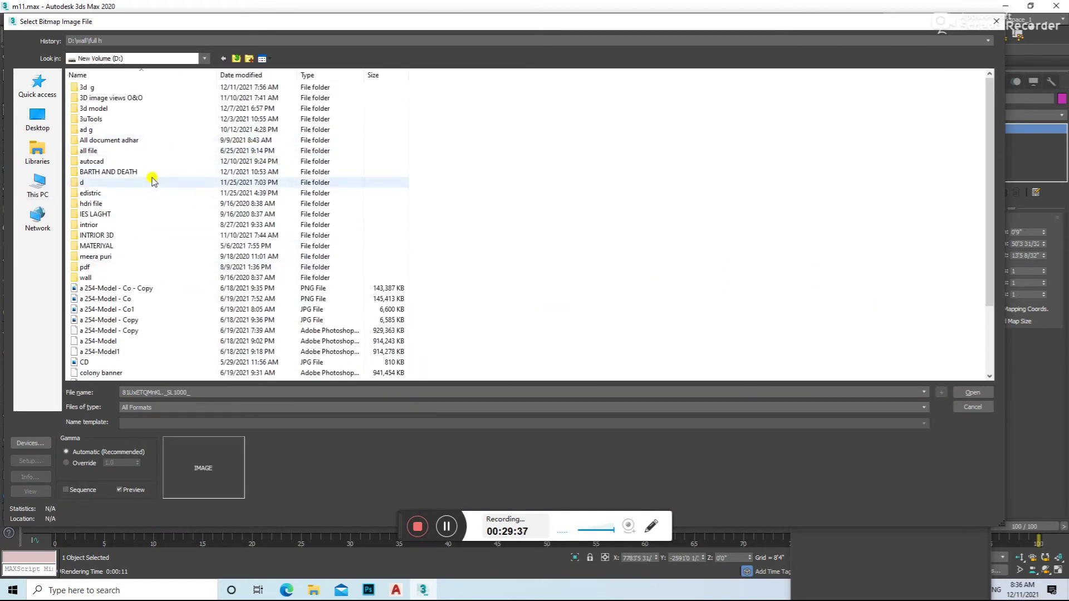
{"action": "left_click", "coordinate": [38, 183]}
{"action": "double_click", "coordinate": [299, 140]}
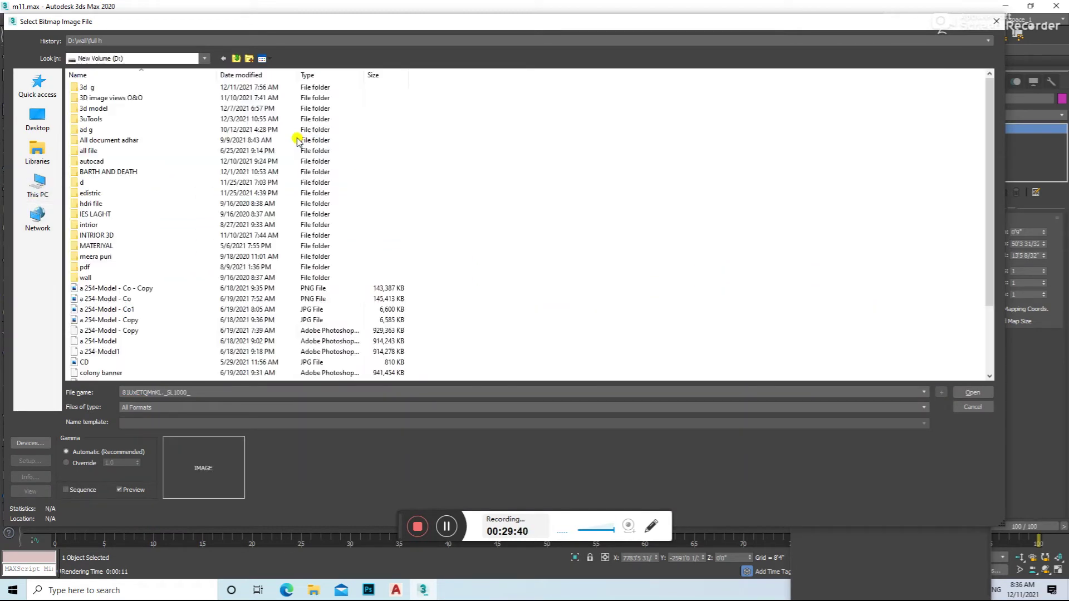
{"action": "double_click", "coordinate": [143, 185]}
{"action": "scroll", "coordinate": [499, 265], "scroll_direction": "down", "scroll_amount": 3}
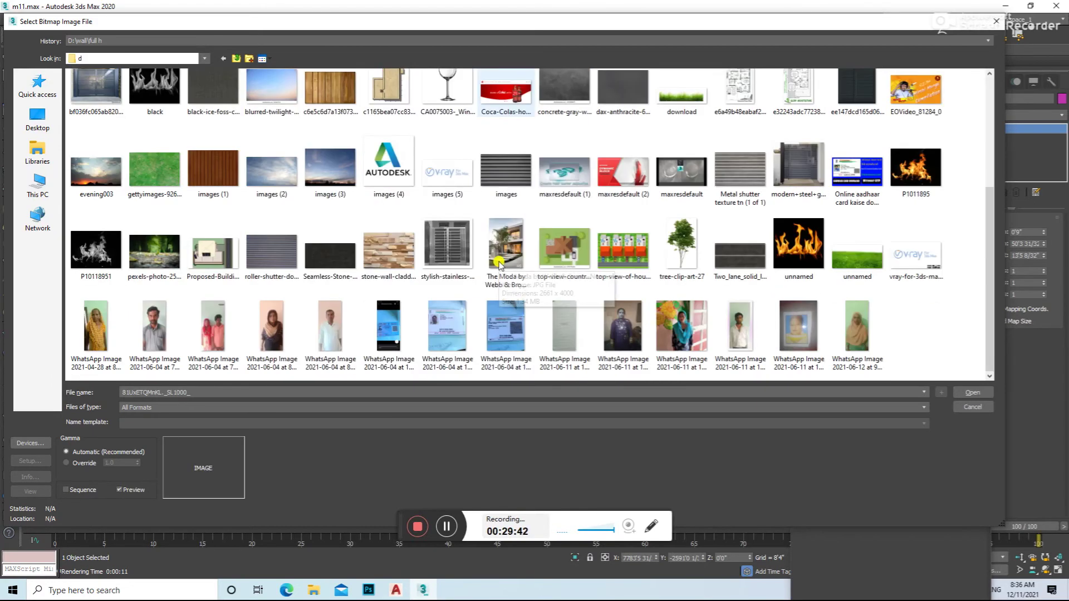
{"action": "scroll", "coordinate": [499, 264], "scroll_direction": "up", "scroll_amount": 3}
{"action": "double_click", "coordinate": [212, 105]}
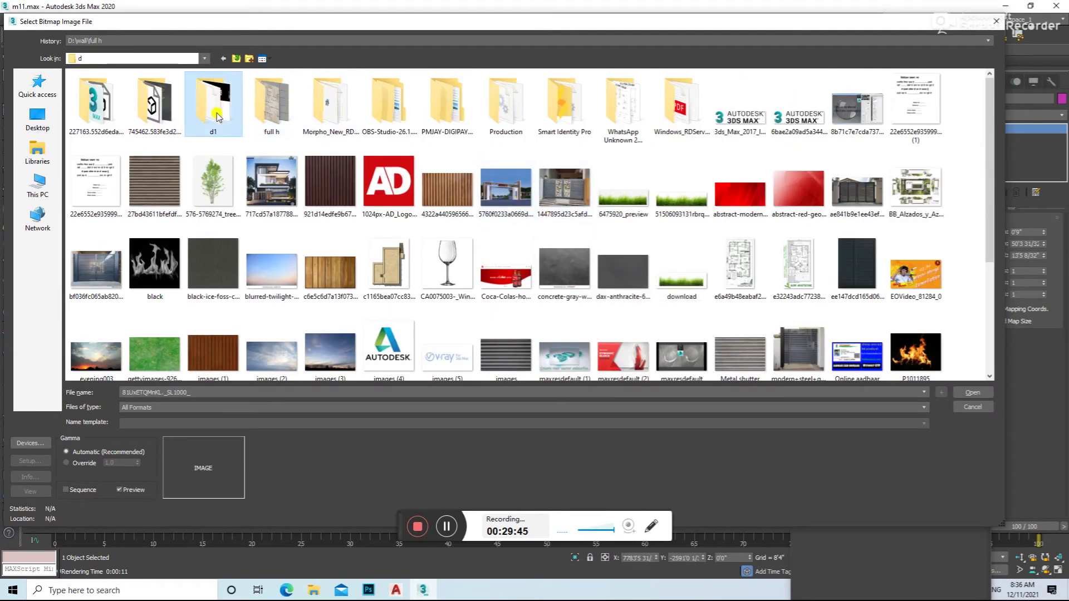
- Load the Amethyst Traditional house photo and view it for cropping
{"action": "left_click", "coordinate": [734, 280]}
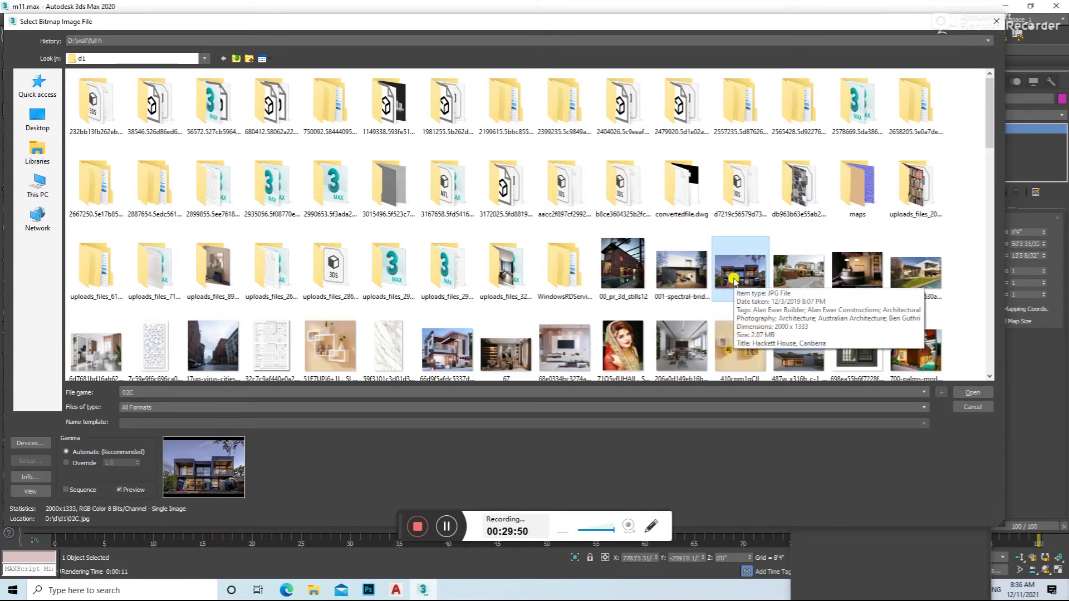
{"action": "scroll", "coordinate": [734, 278], "scroll_direction": "down", "scroll_amount": 2}
{"action": "left_click", "coordinate": [937, 305]}
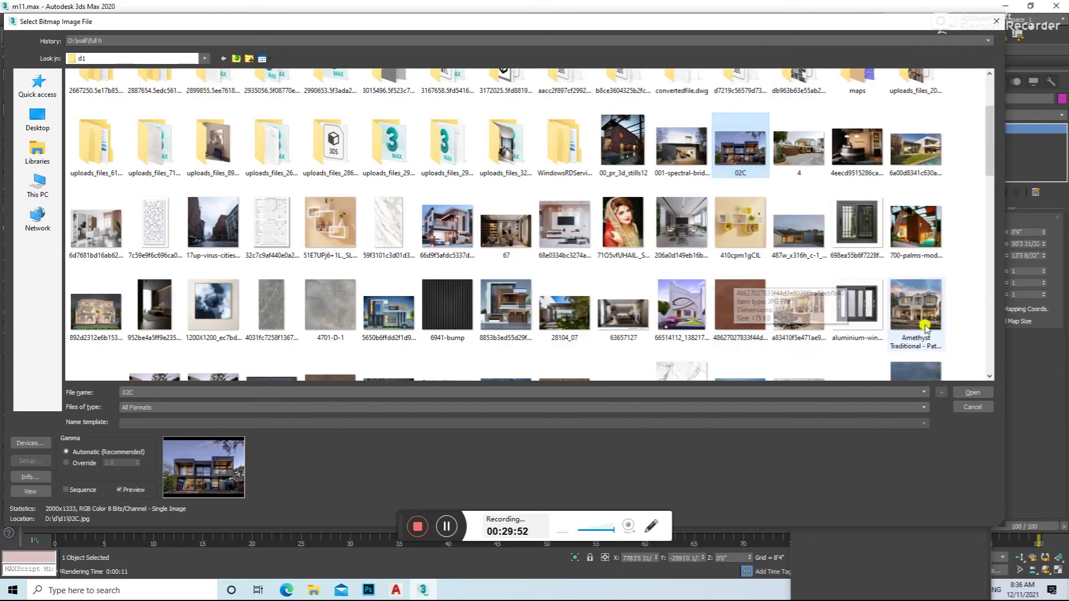
{"action": "double_click", "coordinate": [923, 306]}
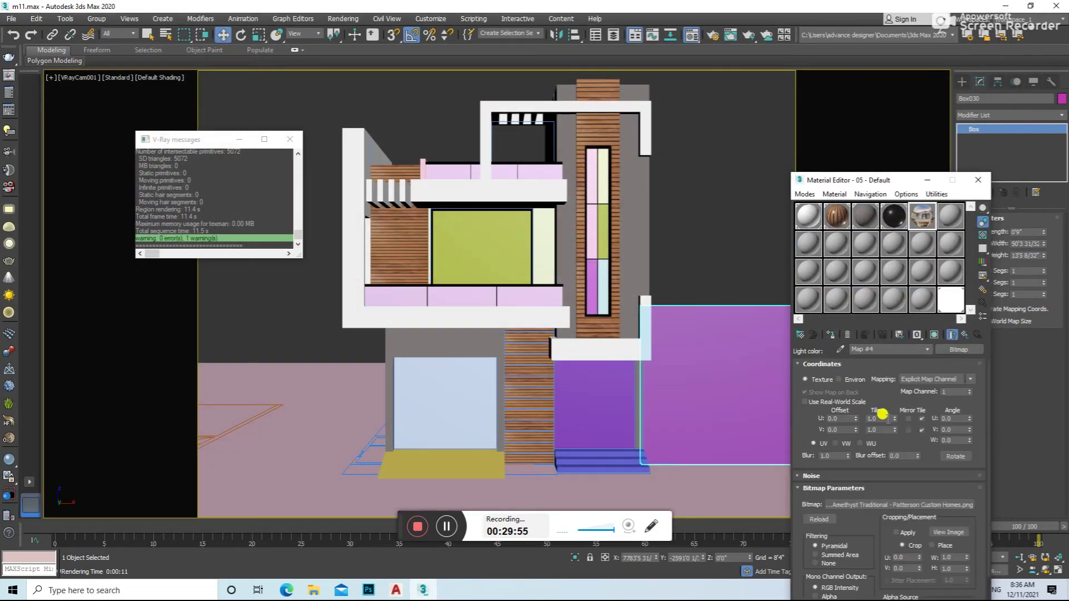
{"action": "left_click", "coordinate": [948, 532]}
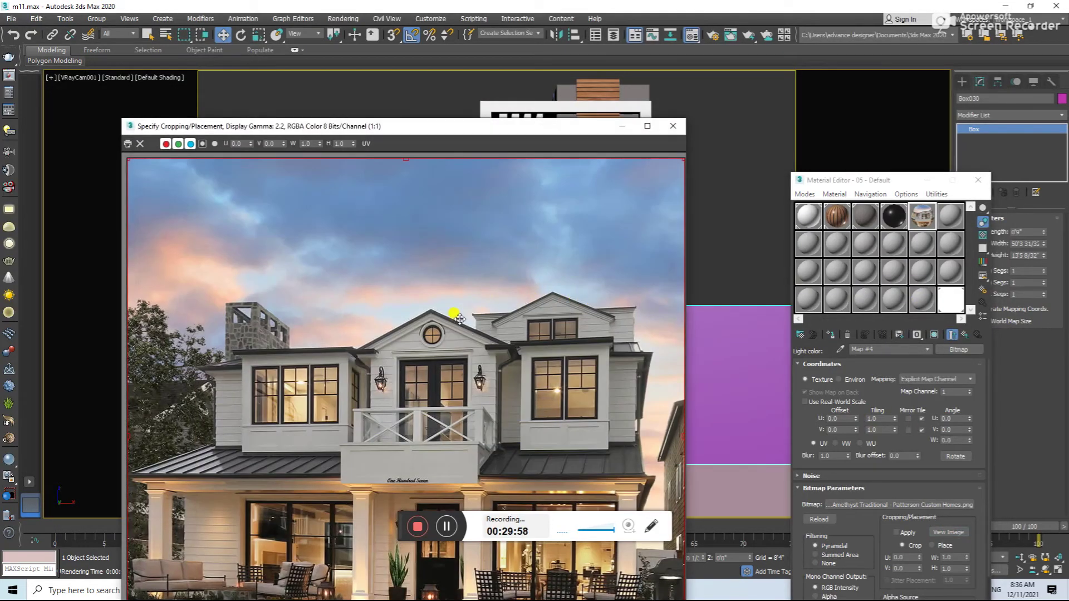
{"action": "left_click", "coordinate": [672, 125]}
- Replace the light colour bitmap with the images (4).jpg house photo
{"action": "left_click", "coordinate": [958, 350]}
{"action": "double_click", "coordinate": [423, 179]}
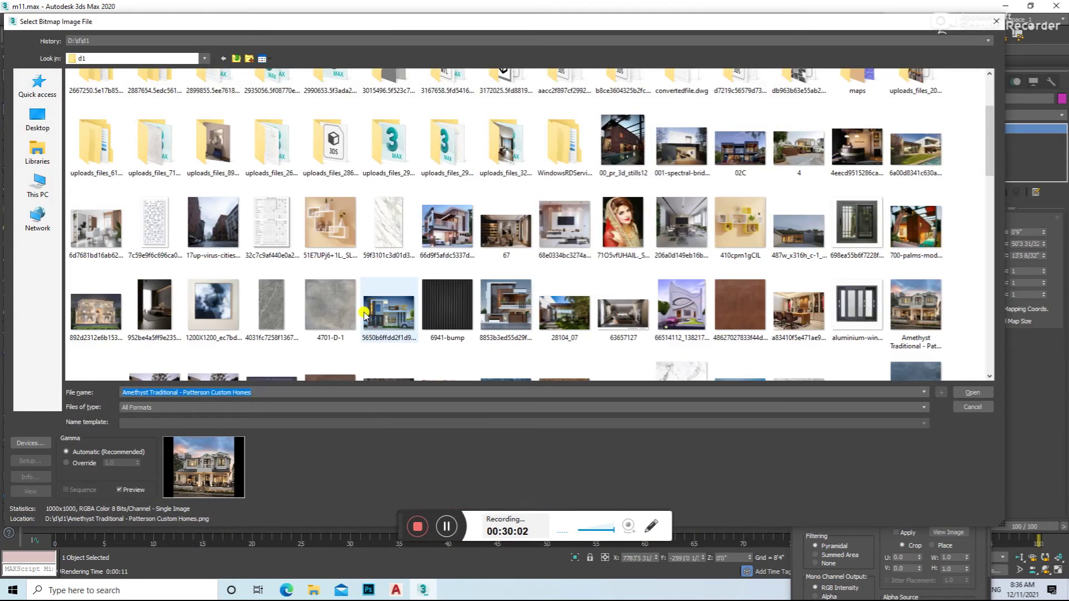
{"action": "scroll", "coordinate": [664, 281], "scroll_direction": "down", "scroll_amount": 2}
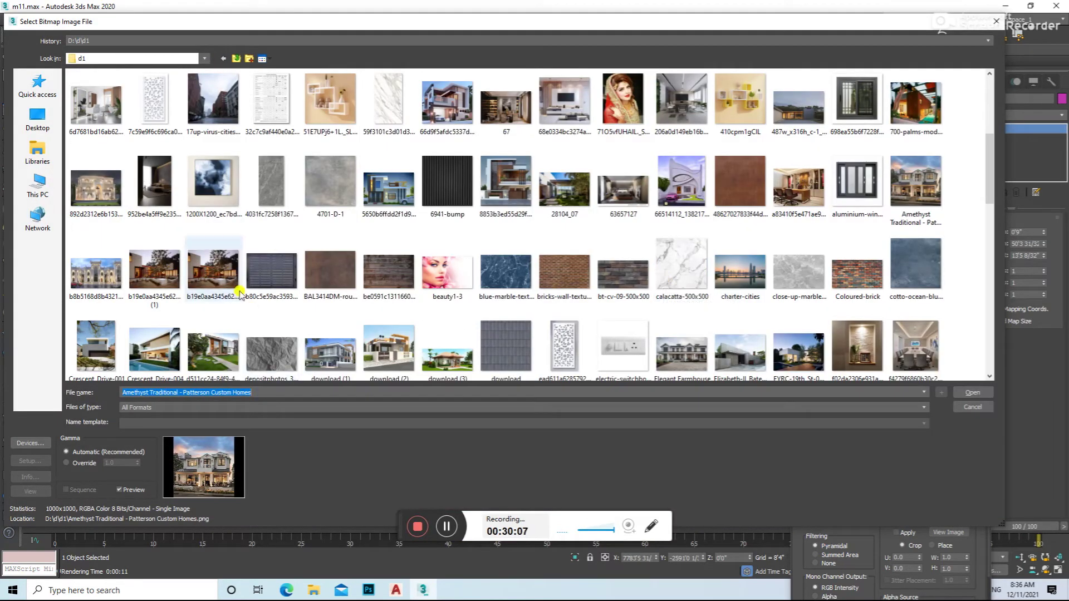
{"action": "left_click", "coordinate": [156, 278]}
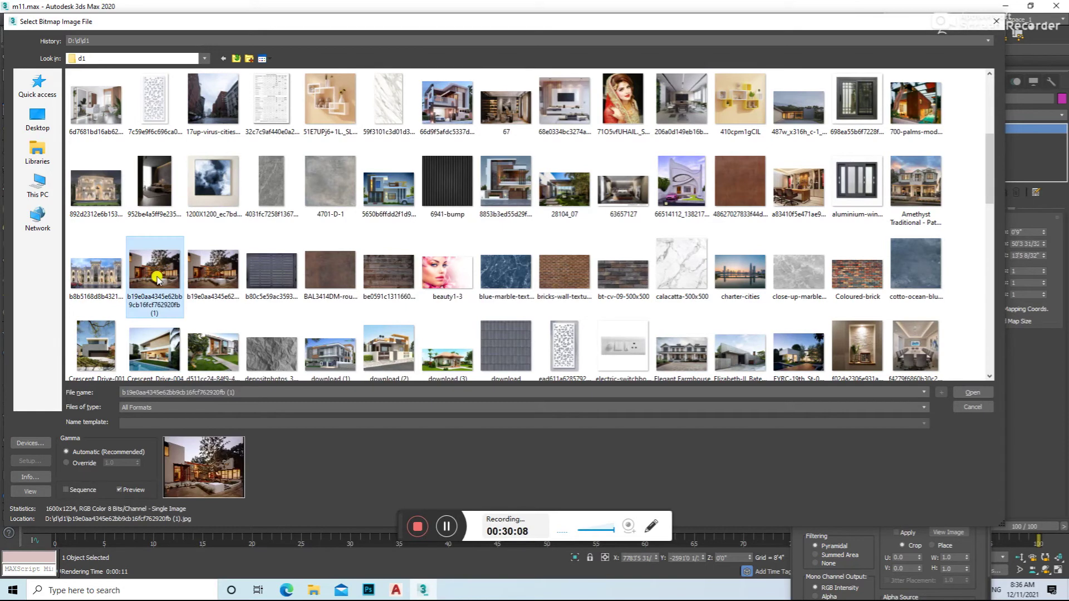
{"action": "left_click", "coordinate": [208, 276]}
{"action": "scroll", "coordinate": [209, 277], "scroll_direction": "down", "scroll_amount": 2}
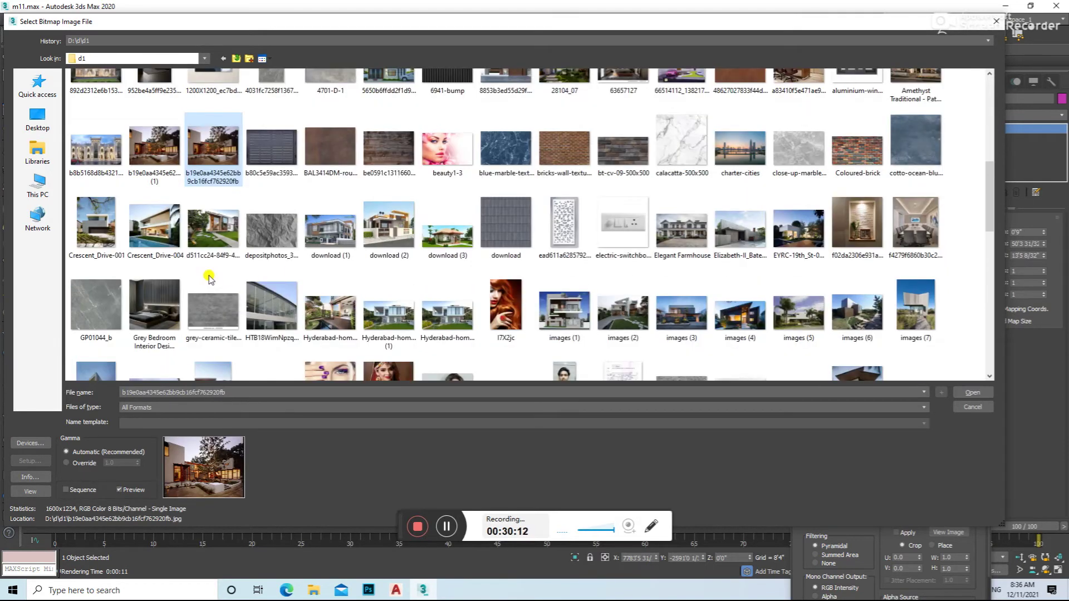
{"action": "scroll", "coordinate": [209, 279], "scroll_direction": "down", "scroll_amount": 2}
{"action": "left_click", "coordinate": [729, 206]}
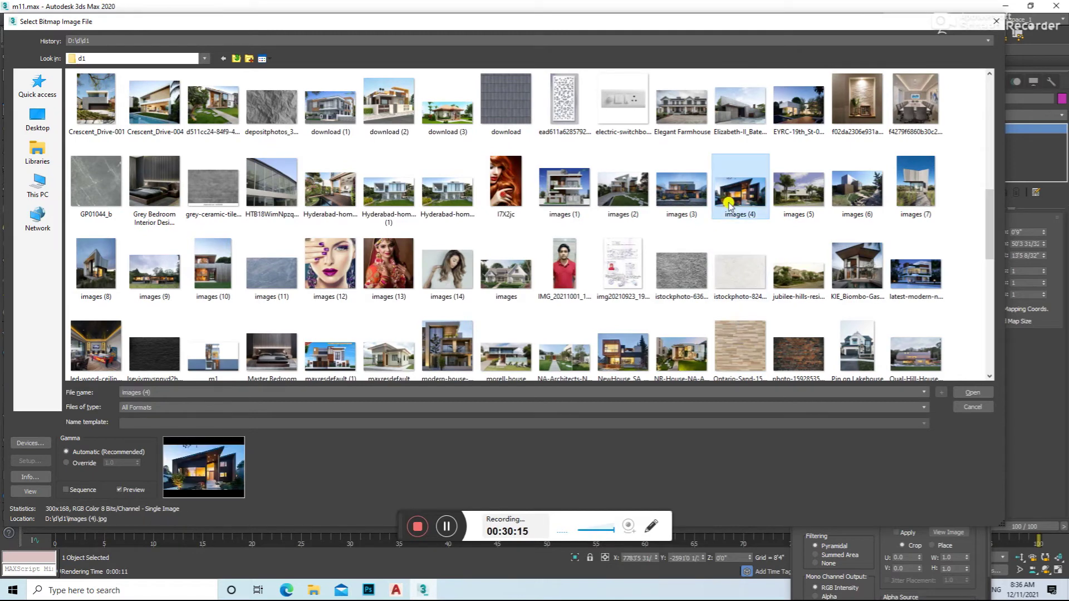
{"action": "double_click", "coordinate": [728, 206]}
- Set a crop region around the lit window in View Image
{"action": "left_click", "coordinate": [948, 532]}
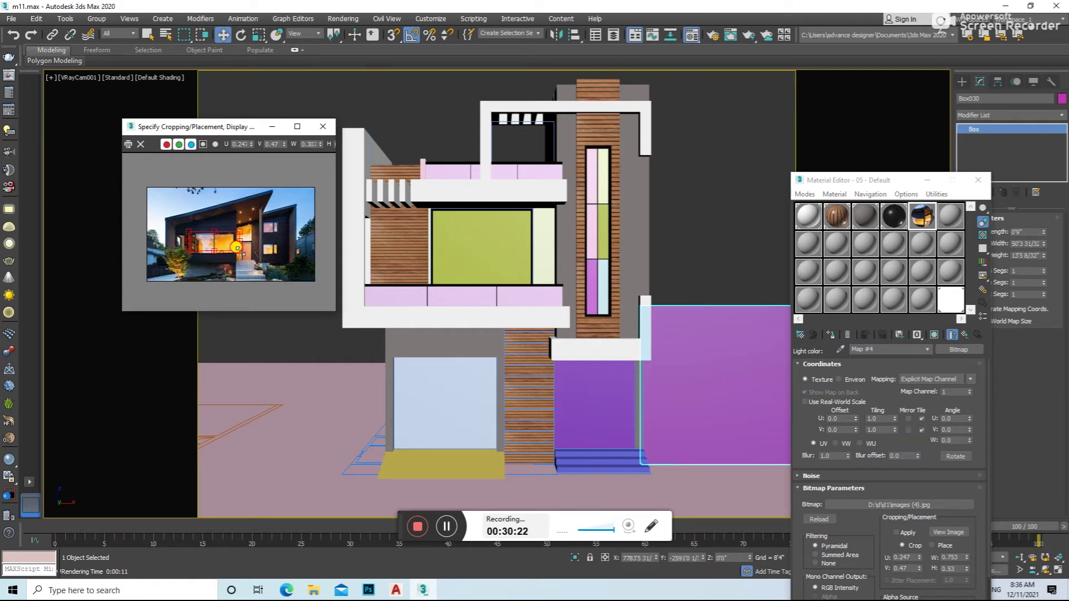
{"action": "left_click", "coordinate": [297, 126]}
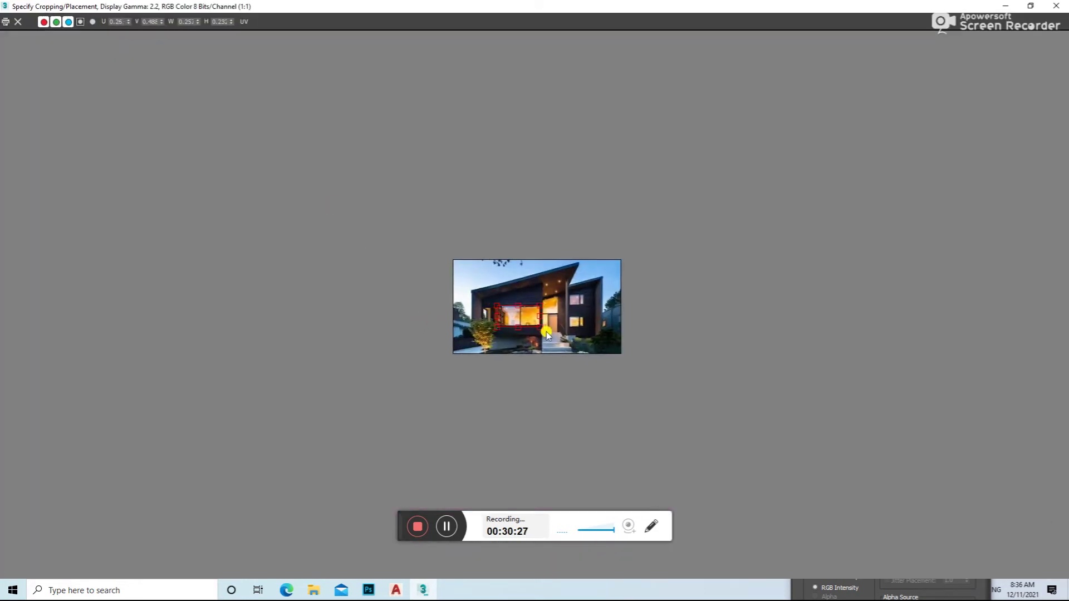
{"action": "left_click", "coordinate": [1056, 7]}
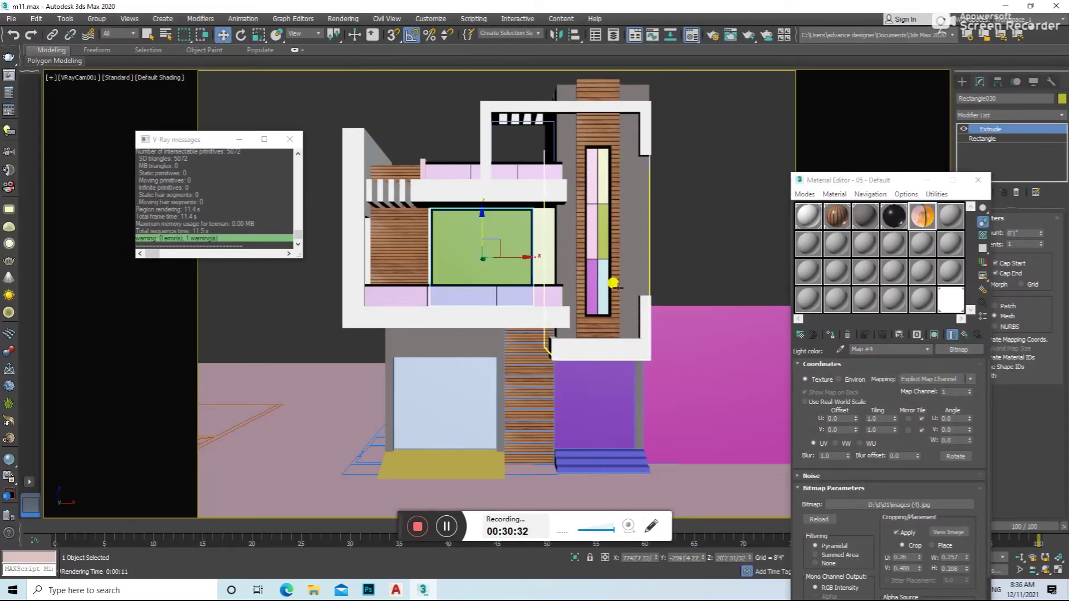
- Apply the light material to the window pane and set its light colour to black
{"action": "left_click", "coordinate": [833, 334]}
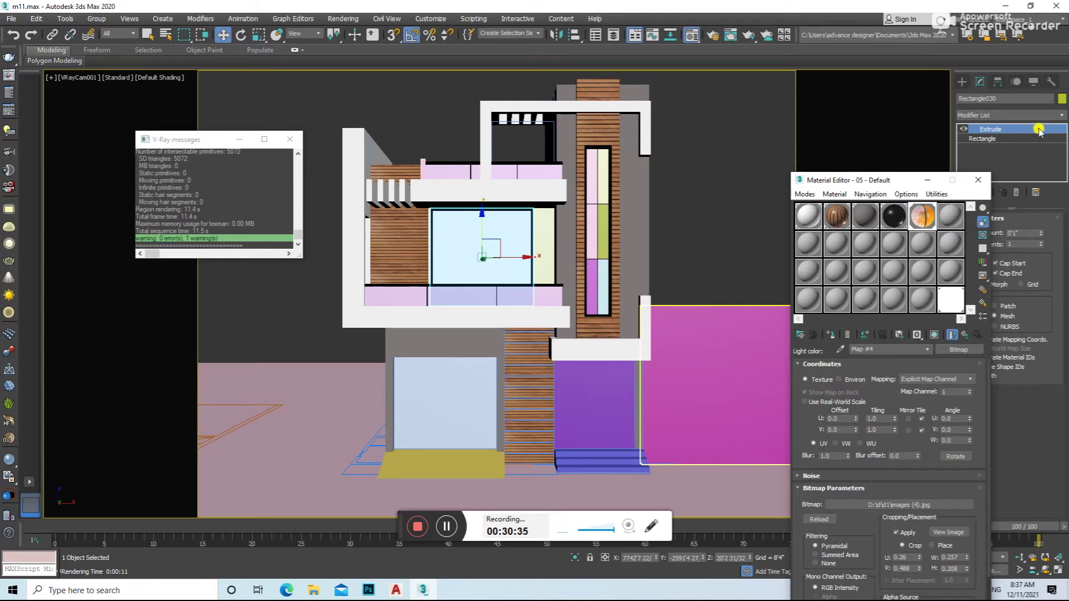
{"action": "left_click", "coordinate": [963, 334]}
{"action": "left_click", "coordinate": [838, 378]}
{"action": "left_click_drag", "start_coordinate": [401, 128], "coordinate": [309, 136]}
{"action": "left_click", "coordinate": [414, 173]}
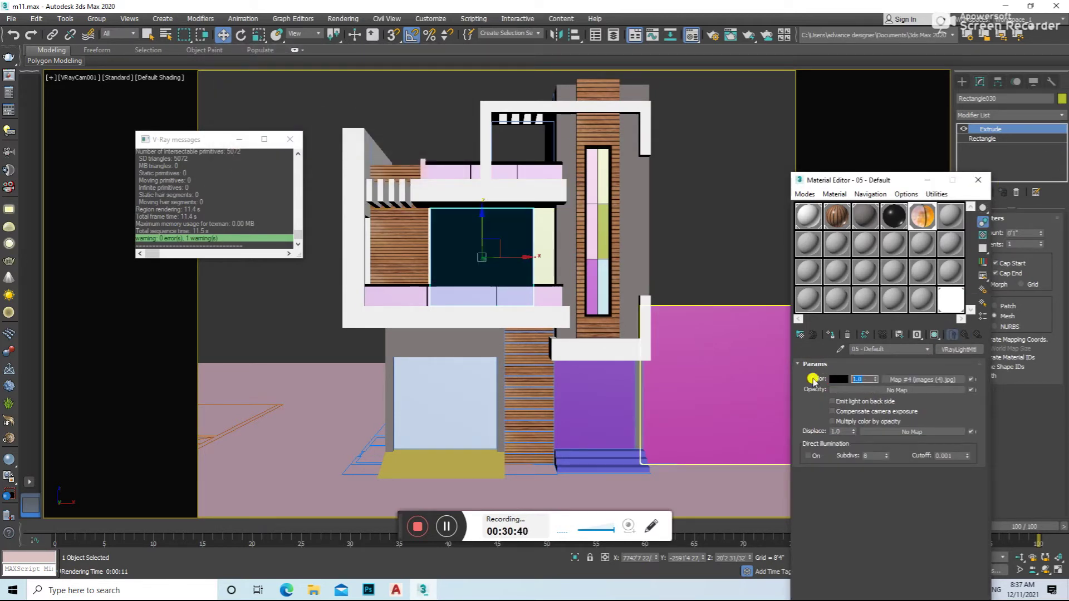
- Add a UVW Map modifier with box projection to the window pane
{"action": "left_click", "coordinate": [1008, 115]}
{"action": "scroll", "coordinate": [1002, 334], "scroll_direction": "down", "scroll_amount": 10}
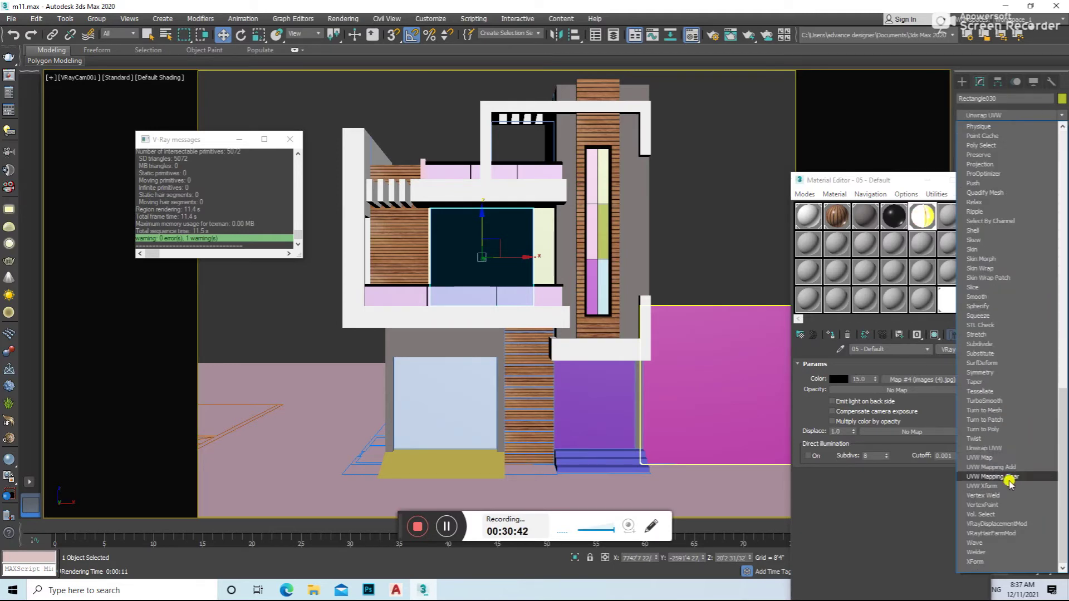
{"action": "left_click", "coordinate": [1000, 455]}
{"action": "left_click", "coordinate": [979, 181]}
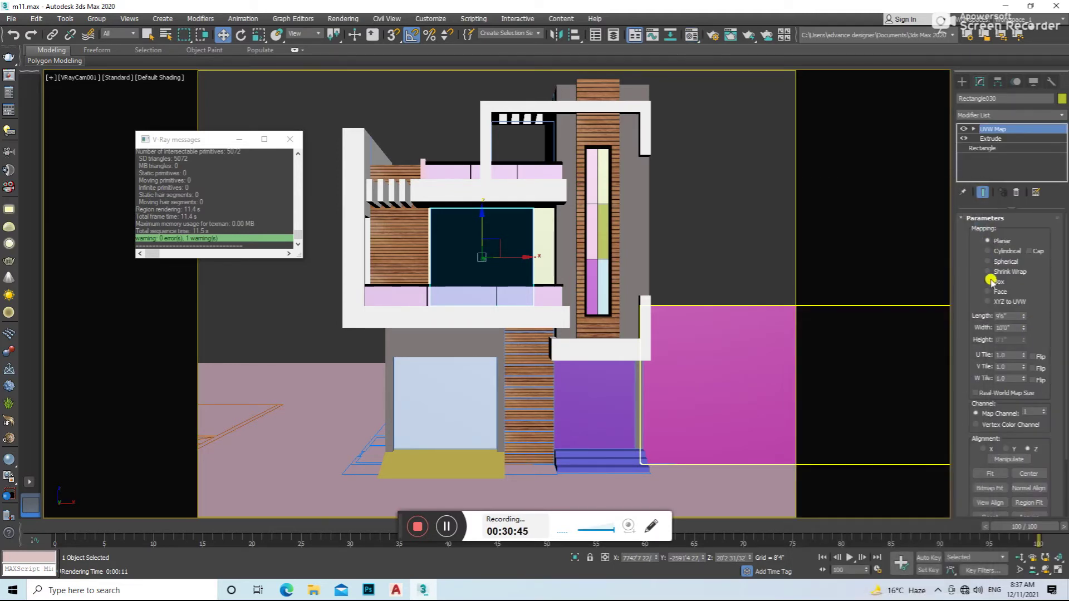
- Recheck the light material's colour from the front view, leaving it unchanged
{"action": "key", "text": "f"}
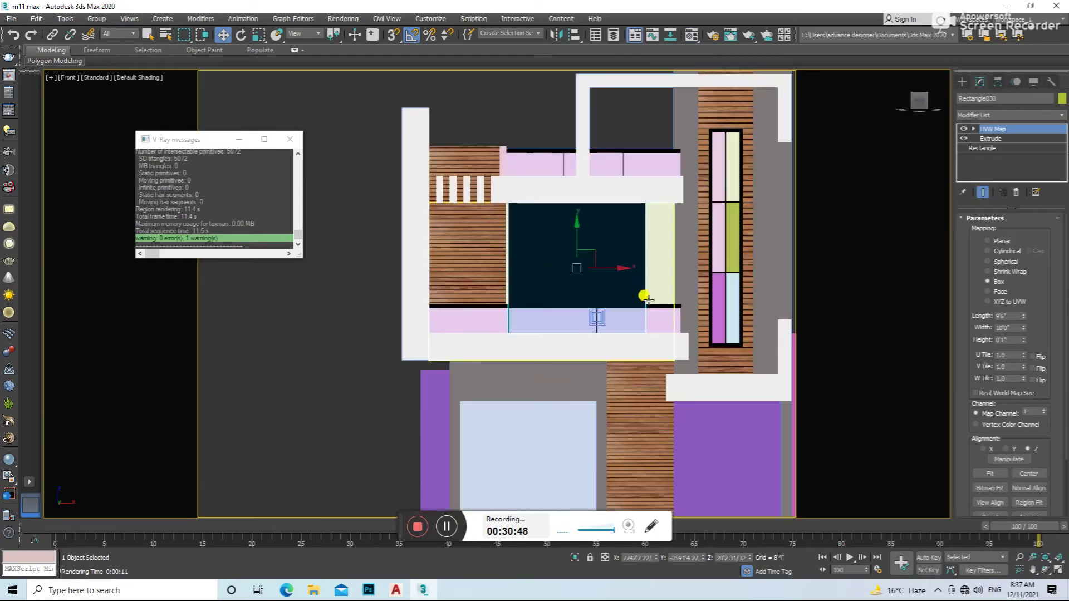
{"action": "key", "text": "m"}
{"action": "left_click", "coordinate": [838, 380]}
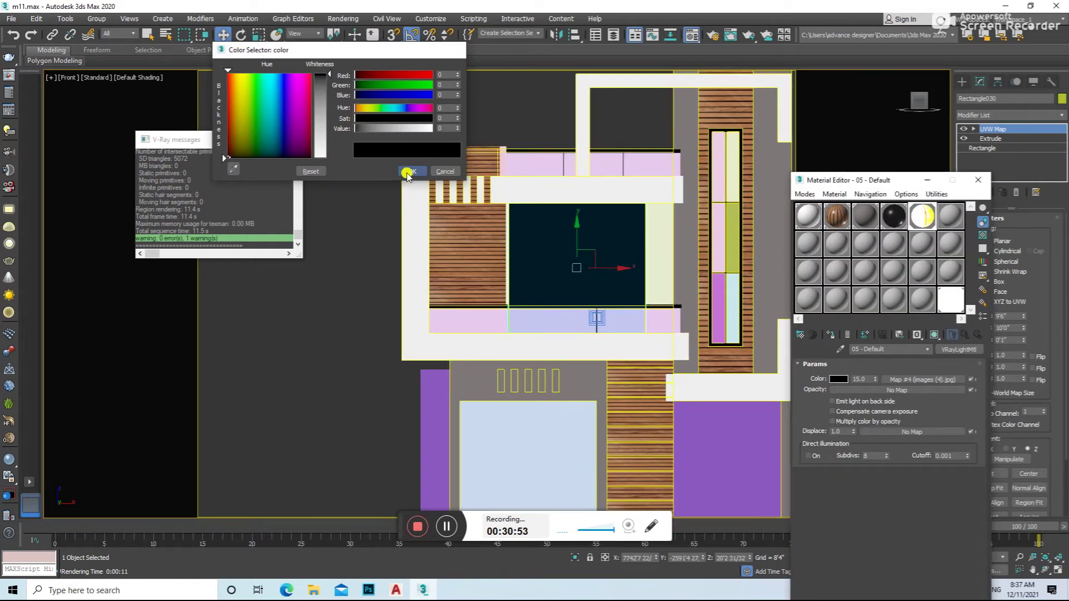
{"action": "left_click", "coordinate": [415, 171]}
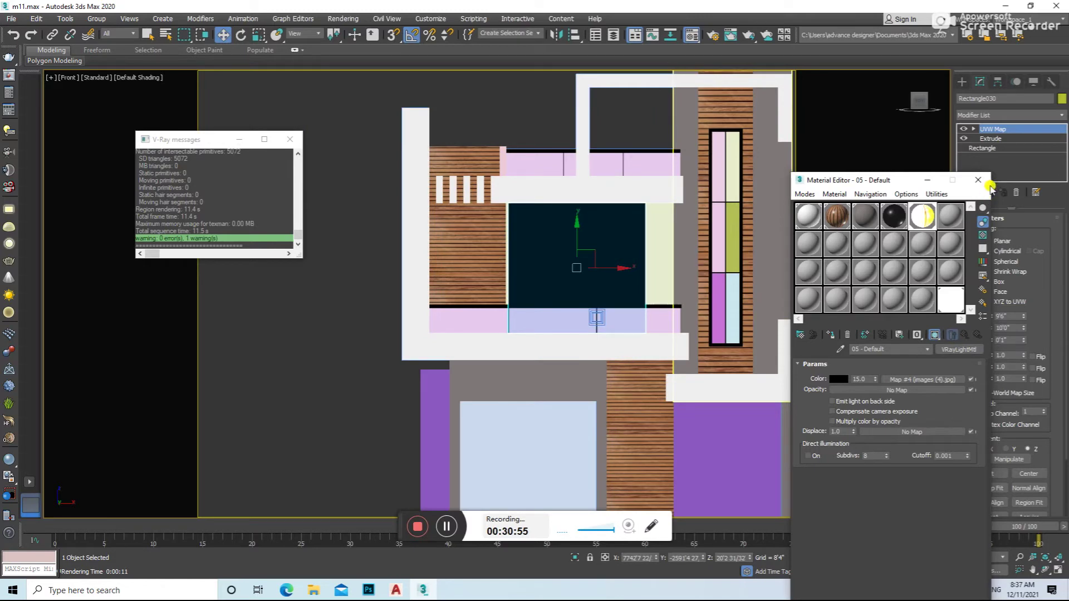
{"action": "left_click", "coordinate": [978, 180]}
- Test-render the camera view, then bring up the light colour's image map
{"action": "key", "text": "c"}
{"action": "left_click", "coordinate": [733, 215]}
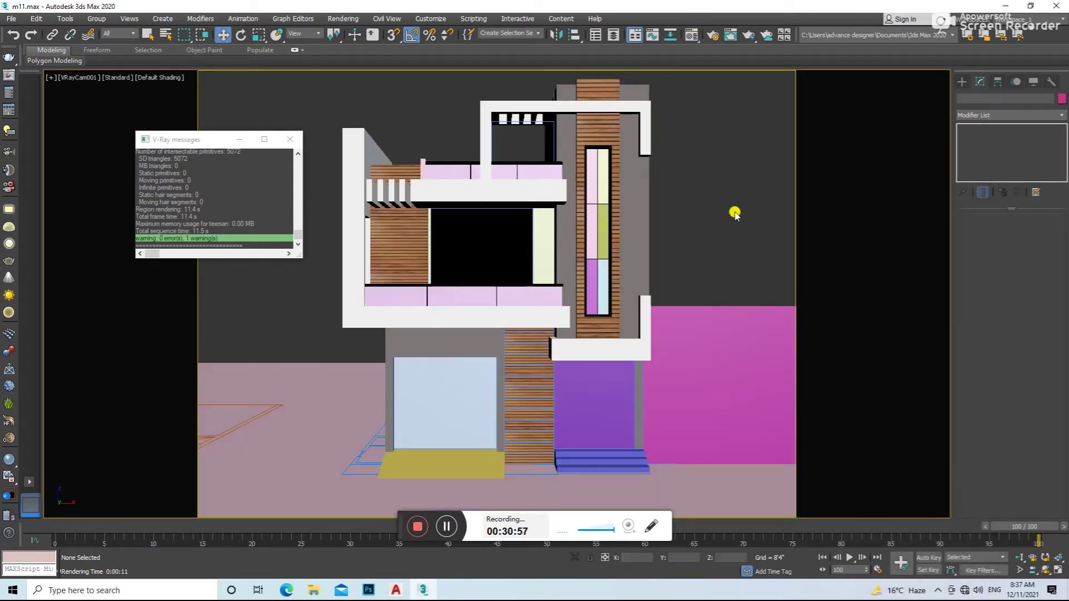
{"action": "key", "text": "shift+q"}
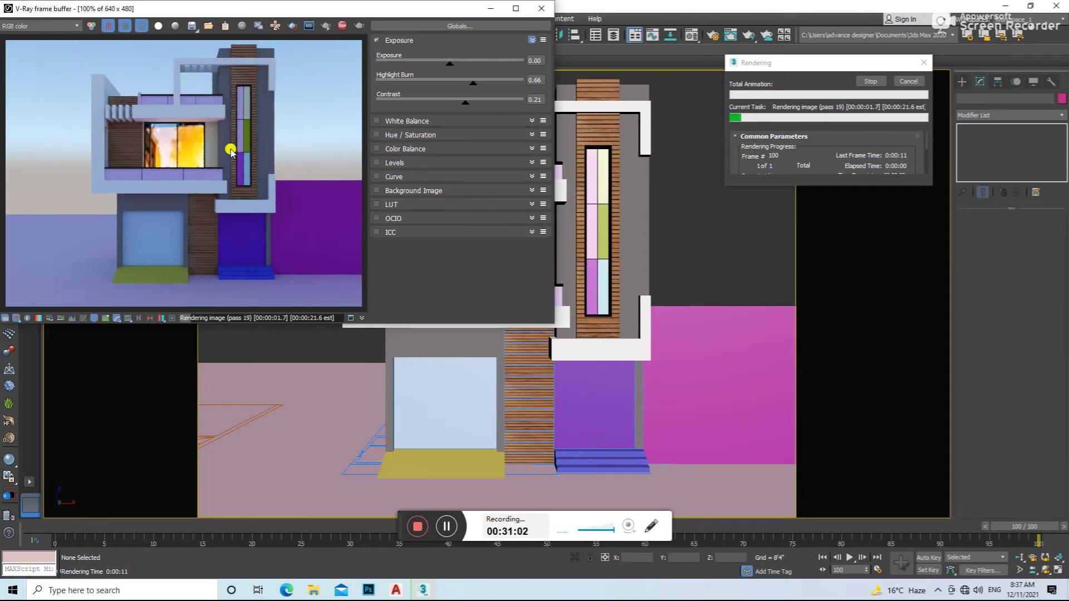
{"action": "left_click", "coordinate": [541, 9]}
{"action": "key", "text": "m"}
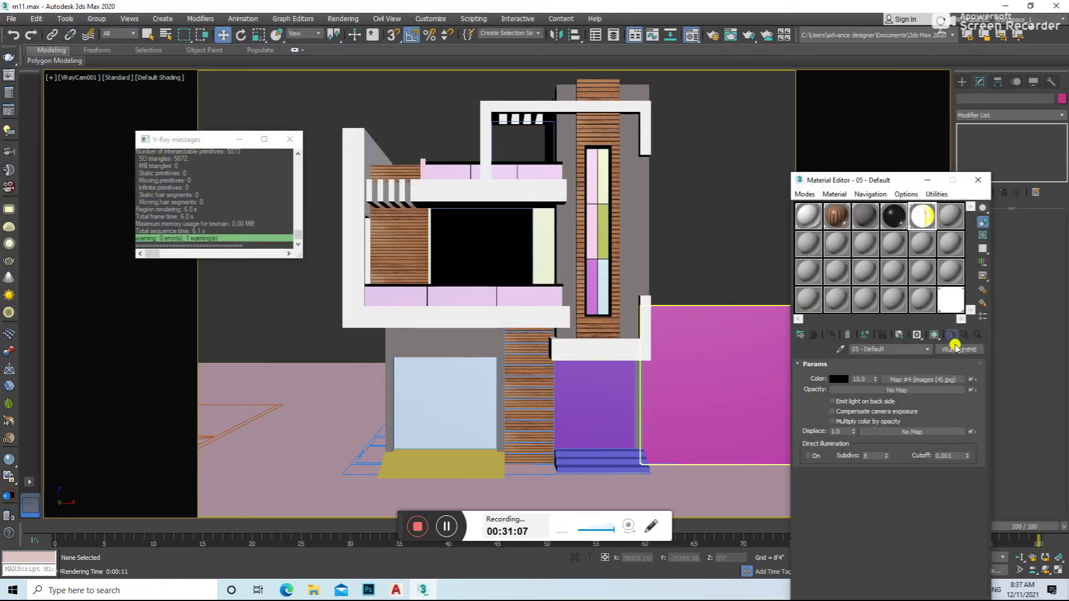
{"action": "left_click", "coordinate": [916, 379]}
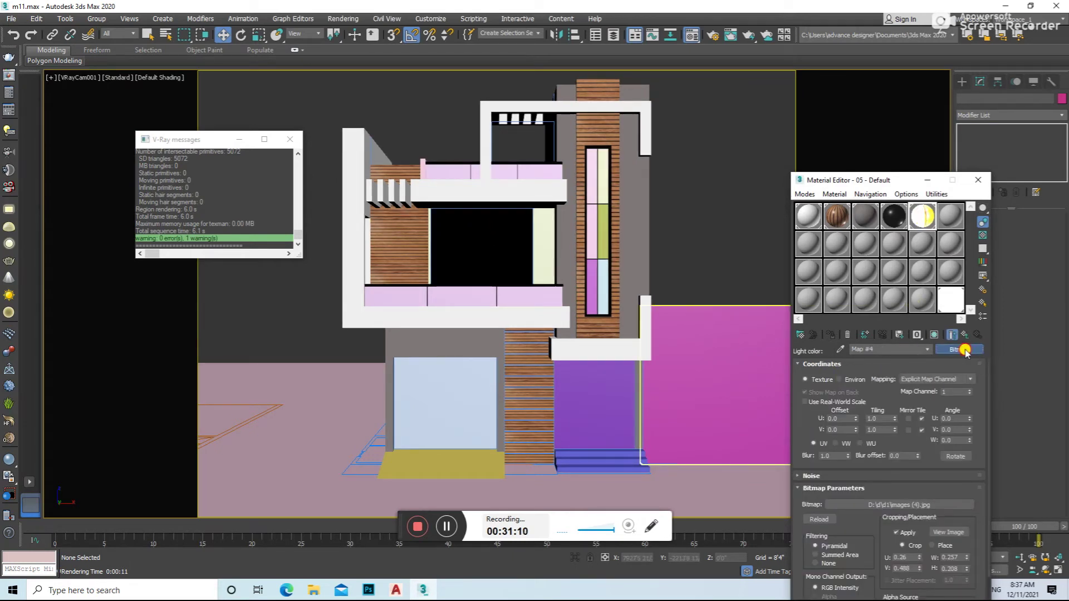
- Load image 4 as the window light's bitmap and preview it
{"action": "left_click", "coordinate": [961, 350]}
{"action": "double_click", "coordinate": [441, 173]}
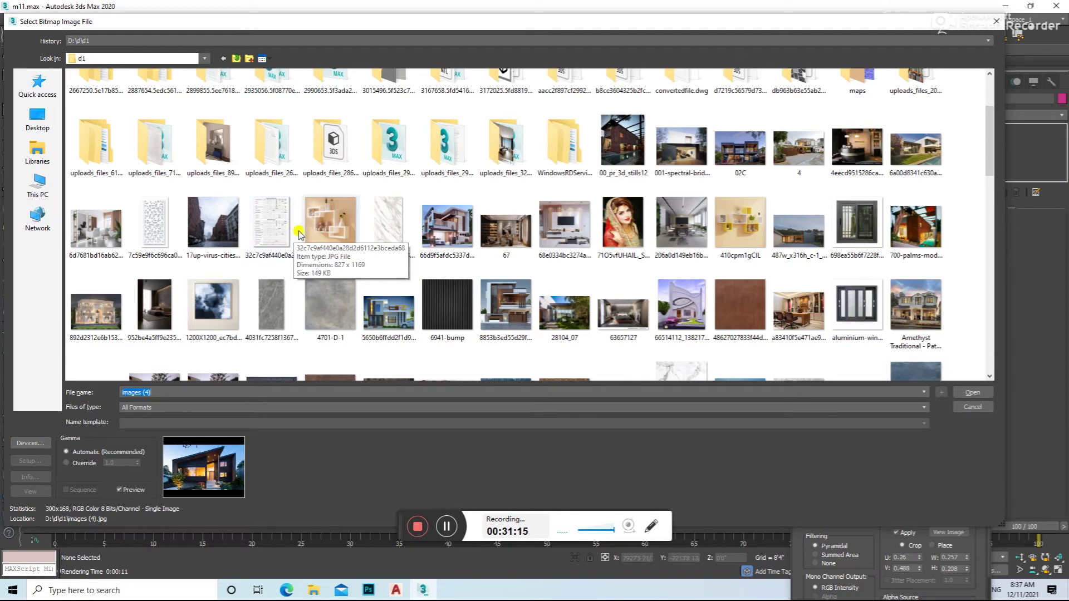
{"action": "left_click", "coordinate": [791, 164]}
{"action": "double_click", "coordinate": [791, 164]}
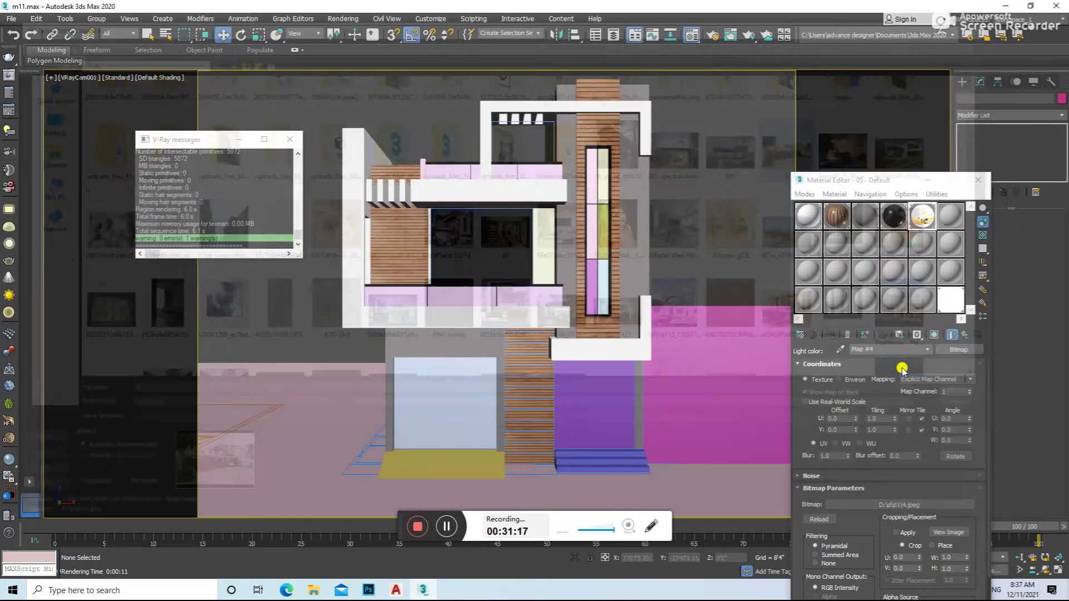
{"action": "left_click", "coordinate": [948, 532]}
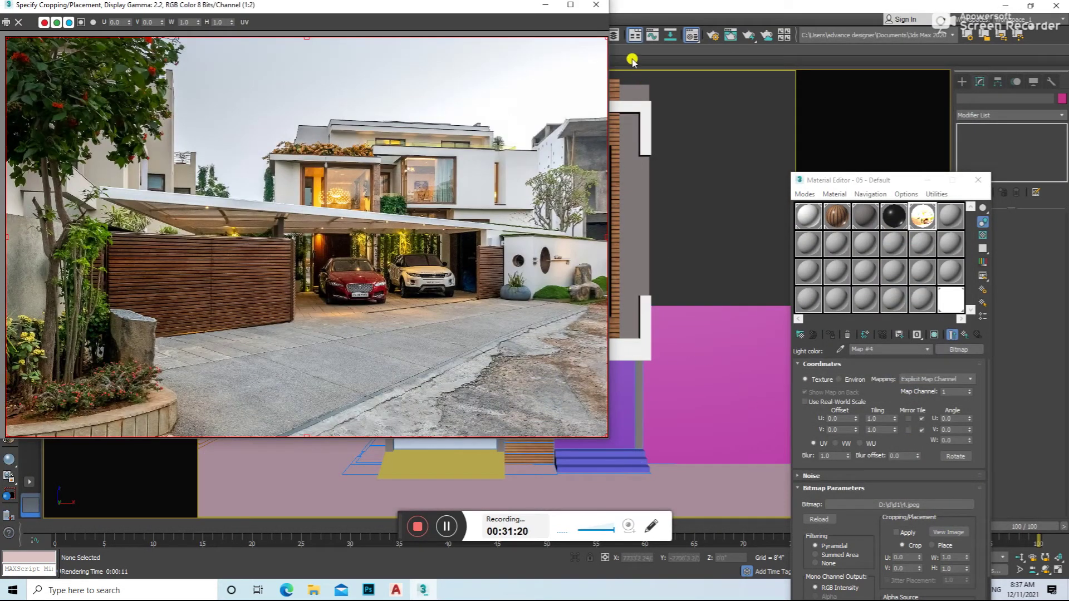
{"action": "left_click", "coordinate": [596, 5]}
- Browse the house photos, load an alternative image as the bitmap and preview it
{"action": "left_click", "coordinate": [958, 349]}
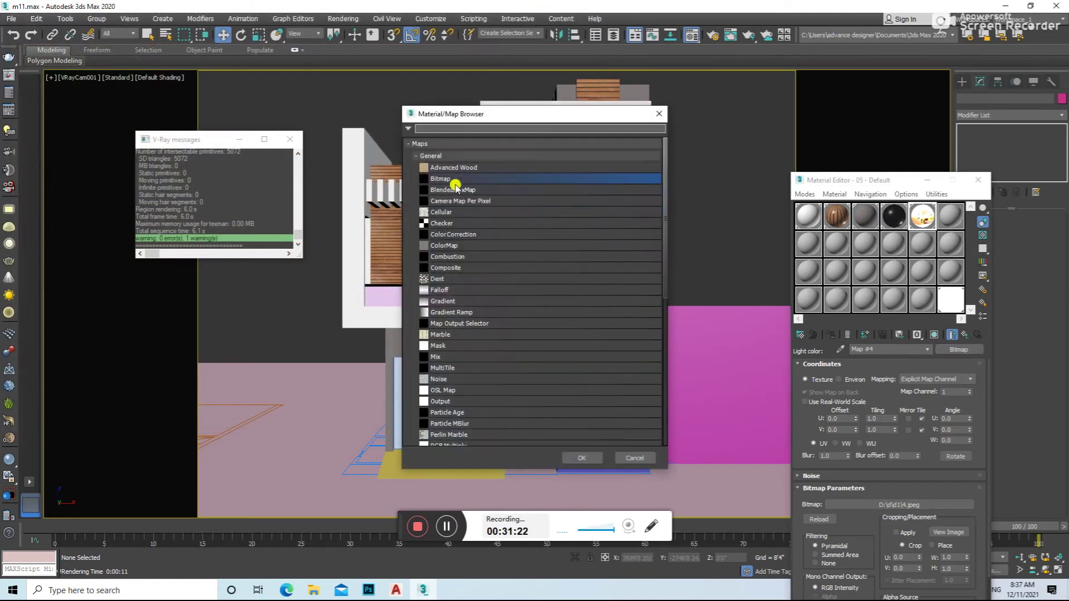
{"action": "double_click", "coordinate": [452, 179]}
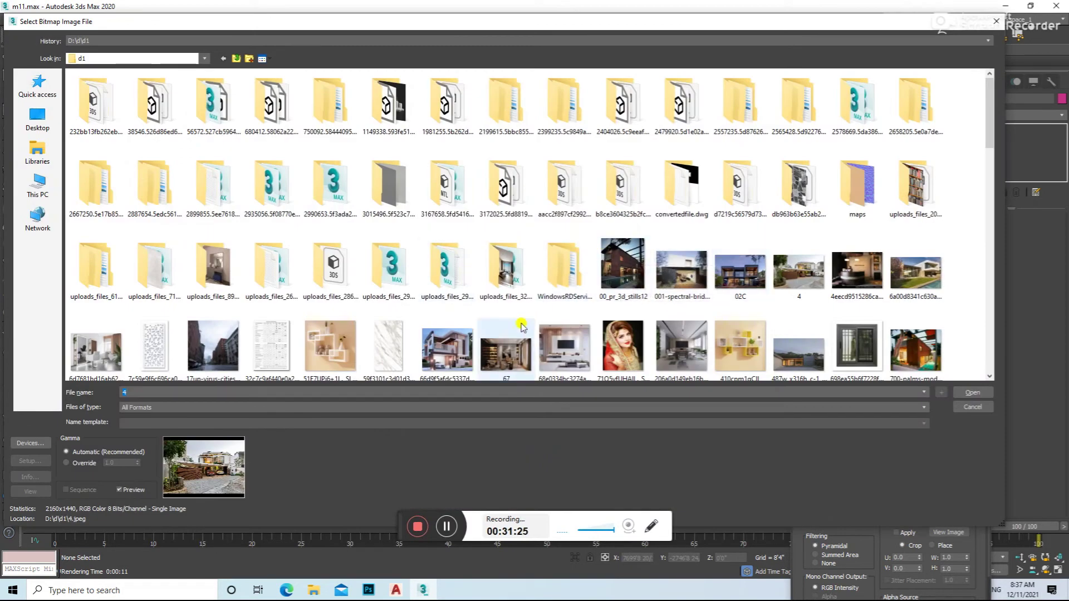
{"action": "left_click", "coordinate": [916, 350]}
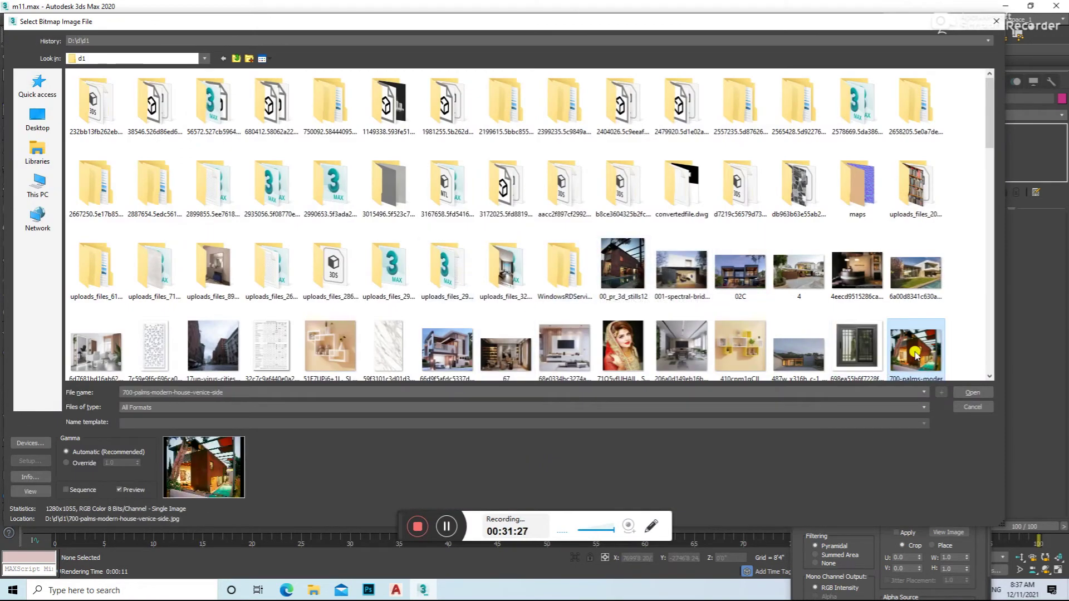
{"action": "left_click", "coordinate": [213, 346]}
{"action": "left_click", "coordinate": [447, 348]}
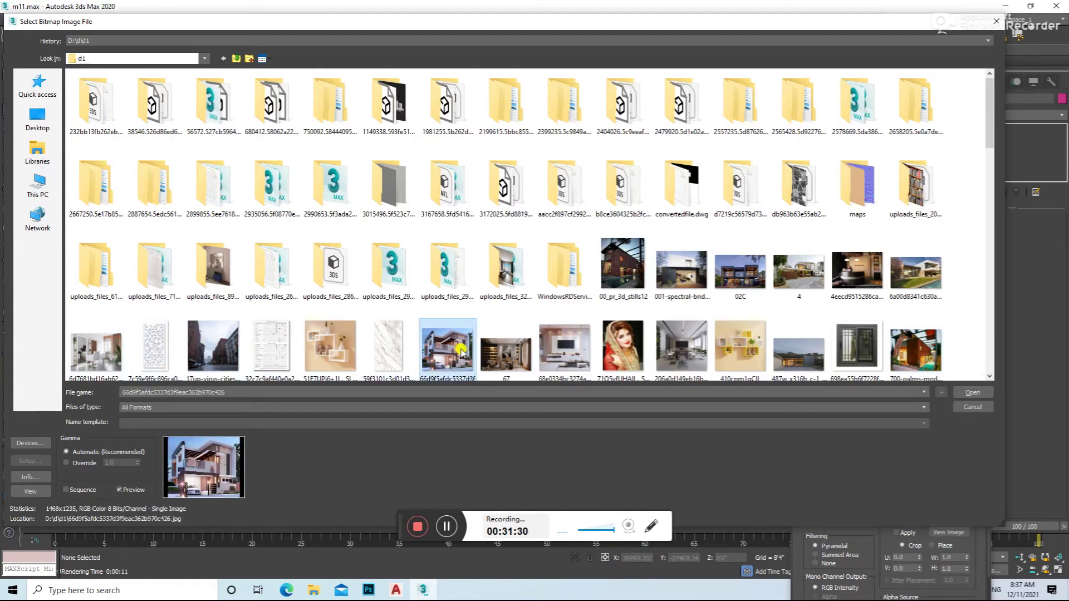
{"action": "scroll", "coordinate": [471, 326], "scroll_direction": "down", "scroll_amount": 3}
{"action": "left_click", "coordinate": [562, 315]}
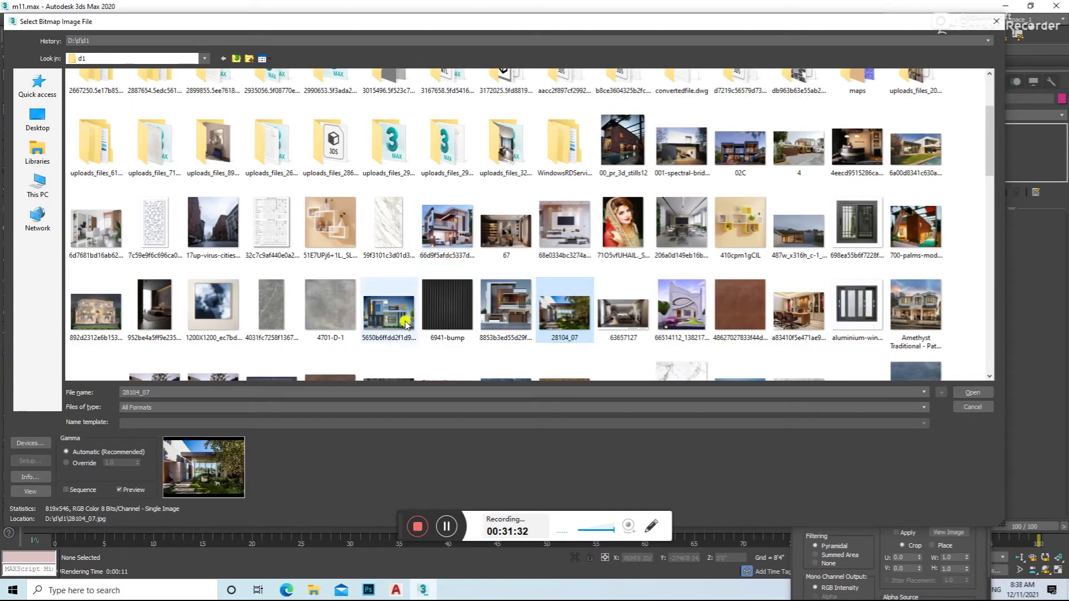
{"action": "scroll", "coordinate": [401, 328], "scroll_direction": "down", "scroll_amount": 3}
{"action": "left_click", "coordinate": [208, 285]}
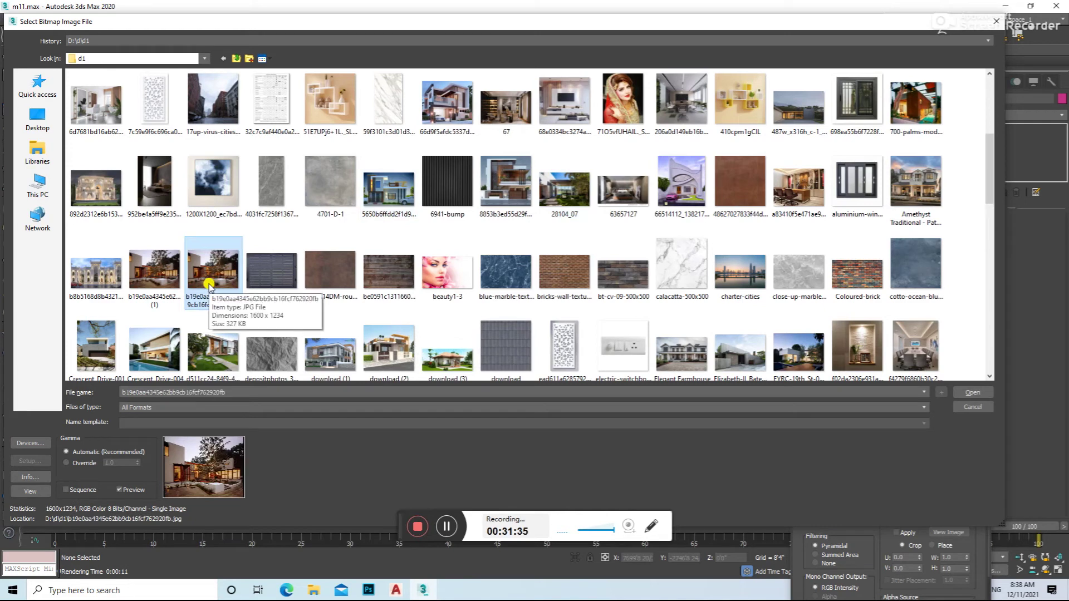
{"action": "scroll", "coordinate": [221, 279], "scroll_direction": "down", "scroll_amount": 3}
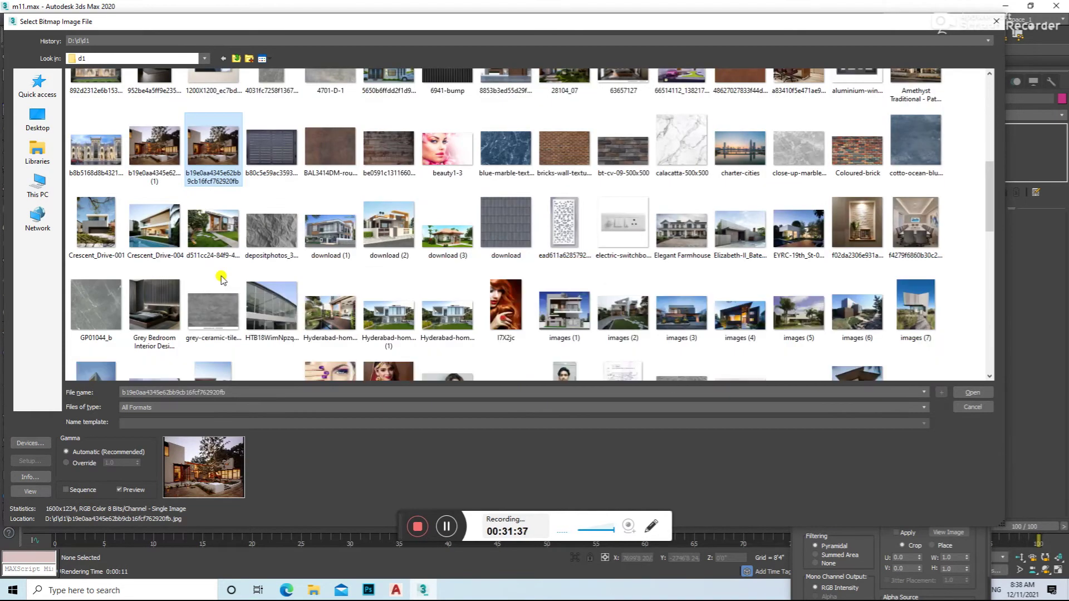
{"action": "scroll", "coordinate": [221, 278], "scroll_direction": "down", "scroll_amount": 5}
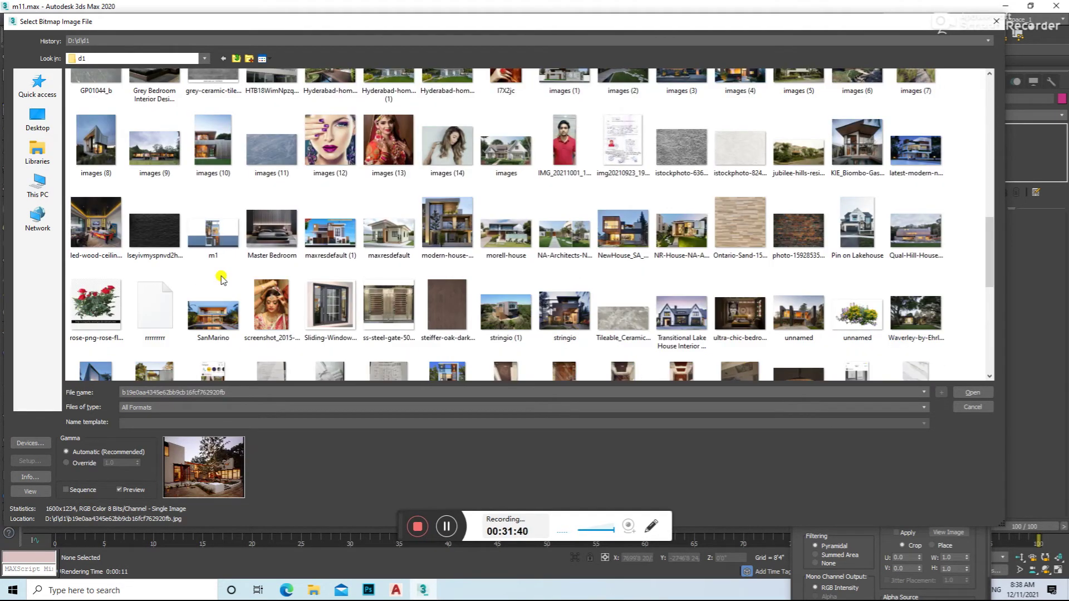
{"action": "double_click", "coordinate": [807, 326]}
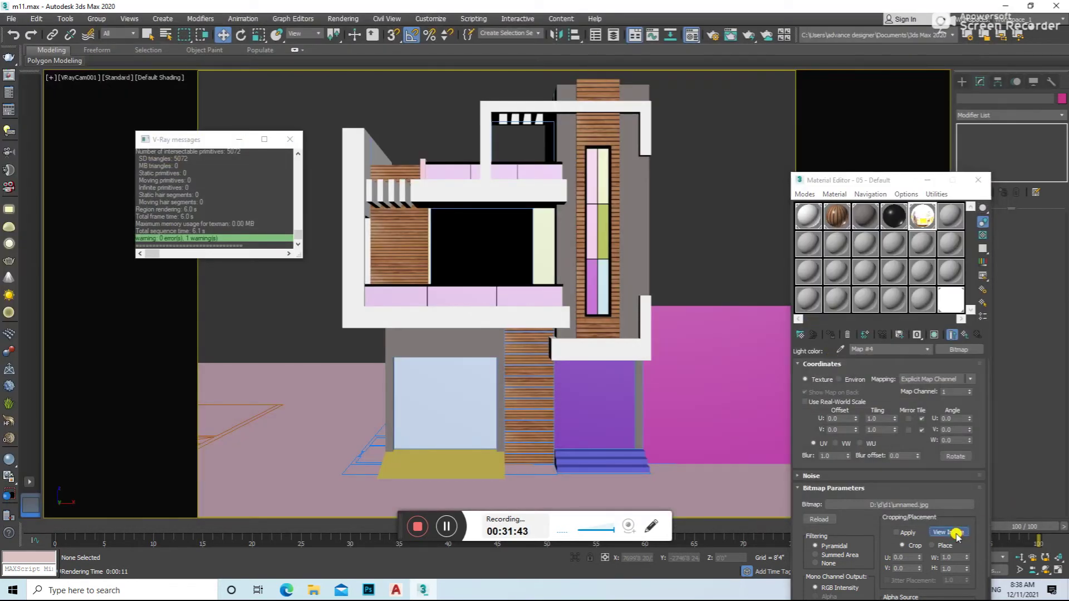
{"action": "left_click", "coordinate": [955, 533]}
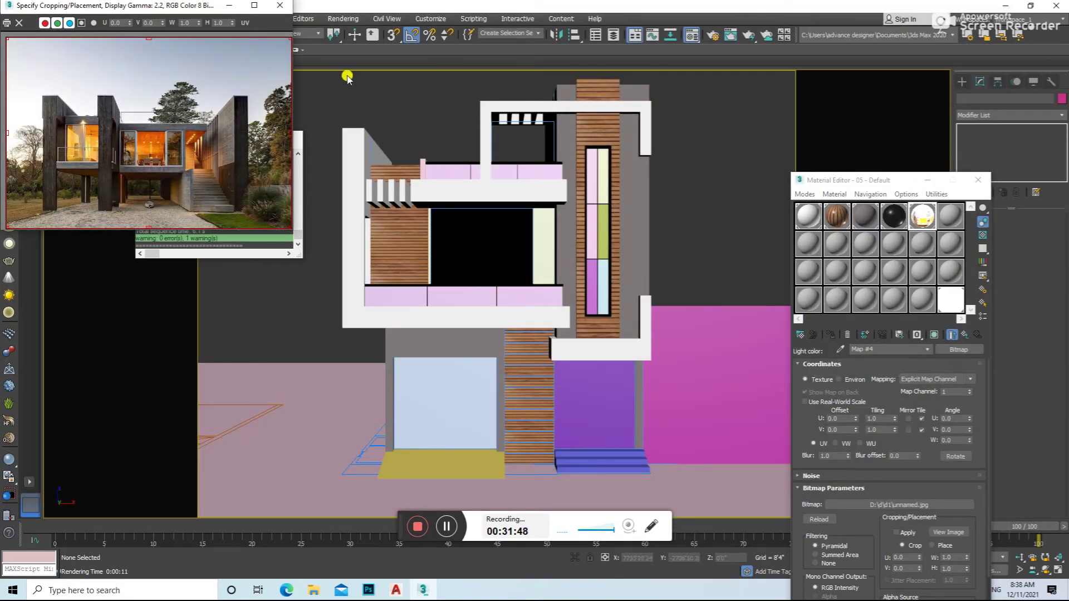
{"action": "left_click", "coordinate": [283, 8]}
- Load 'The Moda by Webb & Brown-Neaves.jpg' as the window light's bitmap
{"action": "left_click", "coordinate": [958, 350]}
{"action": "double_click", "coordinate": [436, 178]}
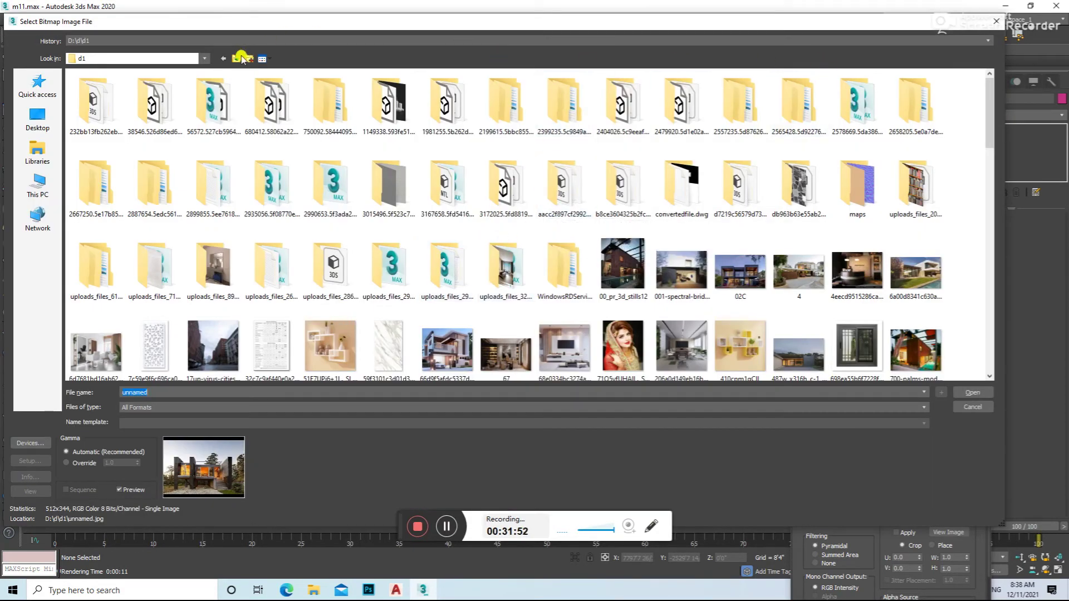
{"action": "left_click", "coordinate": [243, 58]}
{"action": "scroll", "coordinate": [556, 223], "scroll_direction": "down", "scroll_amount": 2}
{"action": "scroll", "coordinate": [556, 223], "scroll_direction": "down", "scroll_amount": 1}
{"action": "scroll", "coordinate": [837, 208], "scroll_direction": "up", "scroll_amount": 3}
{"action": "scroll", "coordinate": [837, 208], "scroll_direction": "down", "scroll_amount": 3}
{"action": "scroll", "coordinate": [305, 287], "scroll_direction": "up", "scroll_amount": 2}
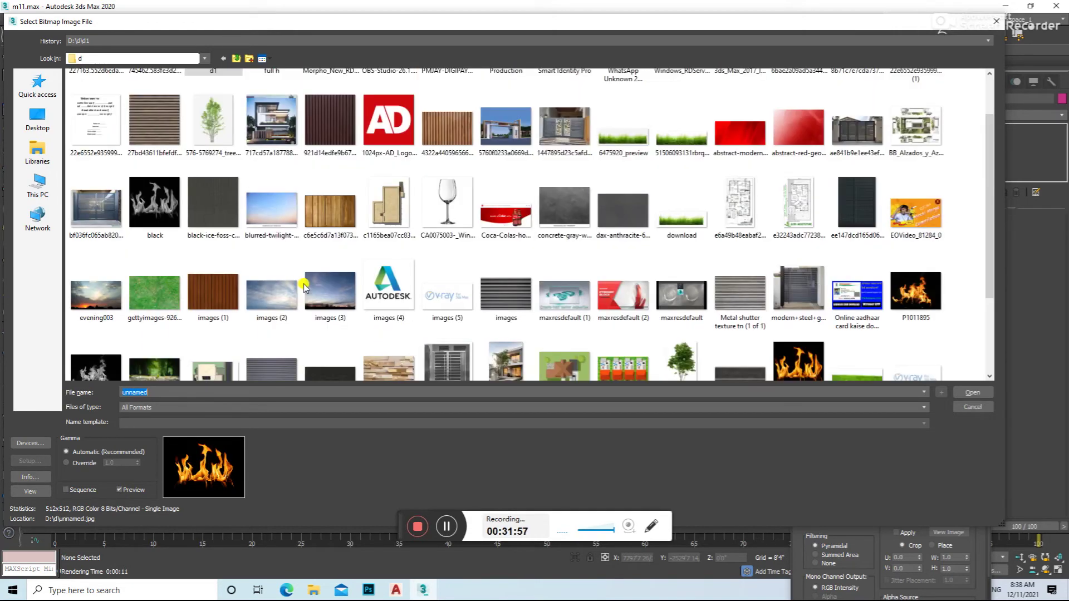
{"action": "scroll", "coordinate": [305, 287], "scroll_direction": "up", "scroll_amount": 1}
{"action": "mouse_move", "coordinate": [330, 270]}
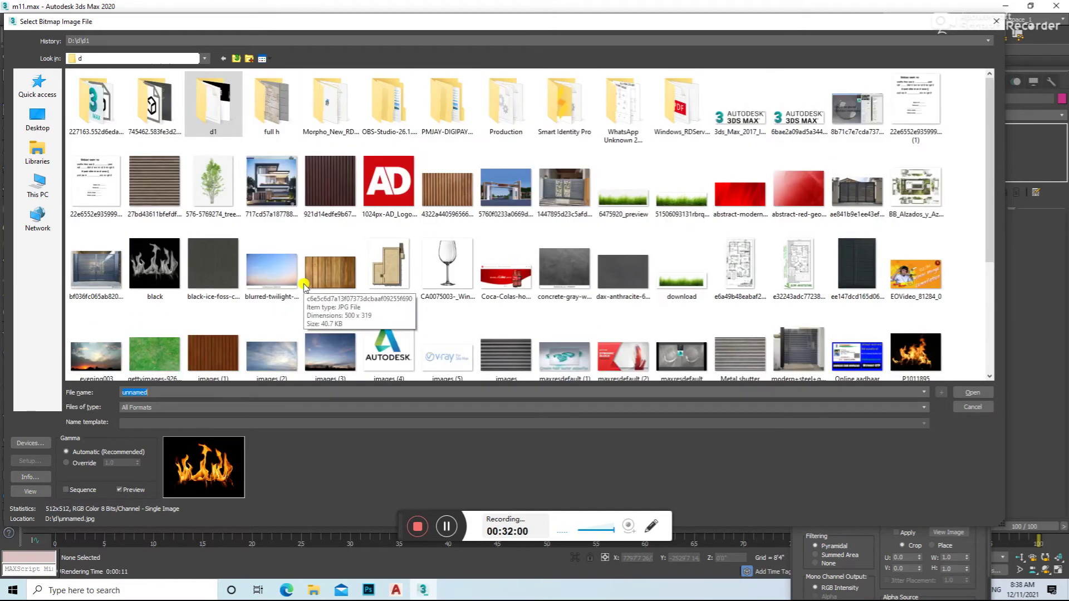
{"action": "scroll", "coordinate": [305, 287], "scroll_direction": "down", "scroll_amount": 3}
{"action": "double_click", "coordinate": [505, 251]}
- Crop the Moda photo to its lit glass doors in the image viewer
{"action": "left_click", "coordinate": [954, 532]}
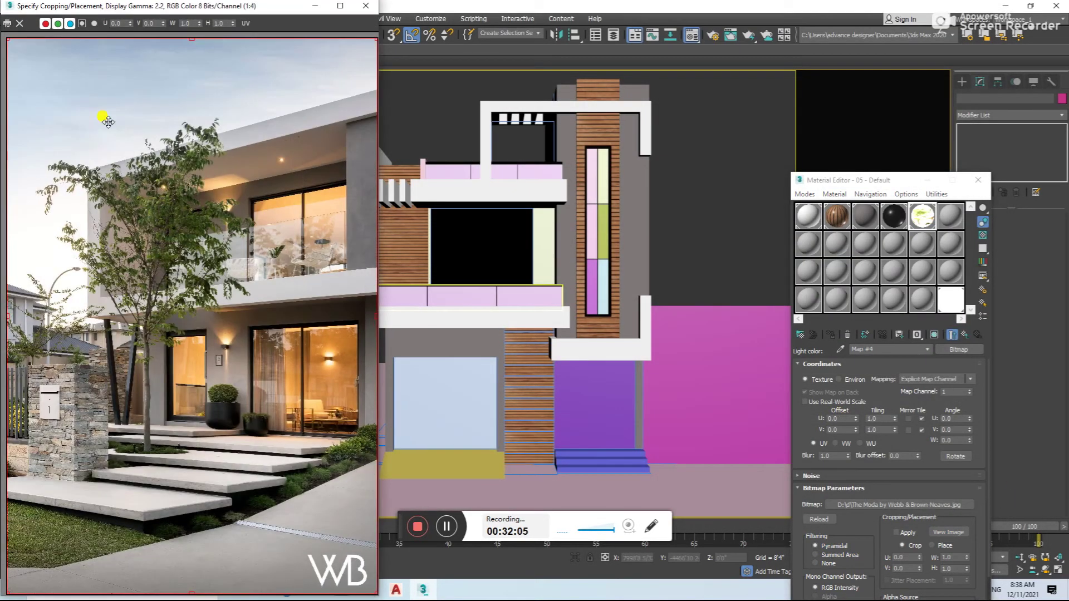
{"action": "left_click_drag", "start_coordinate": [8, 40], "coordinate": [241, 326]}
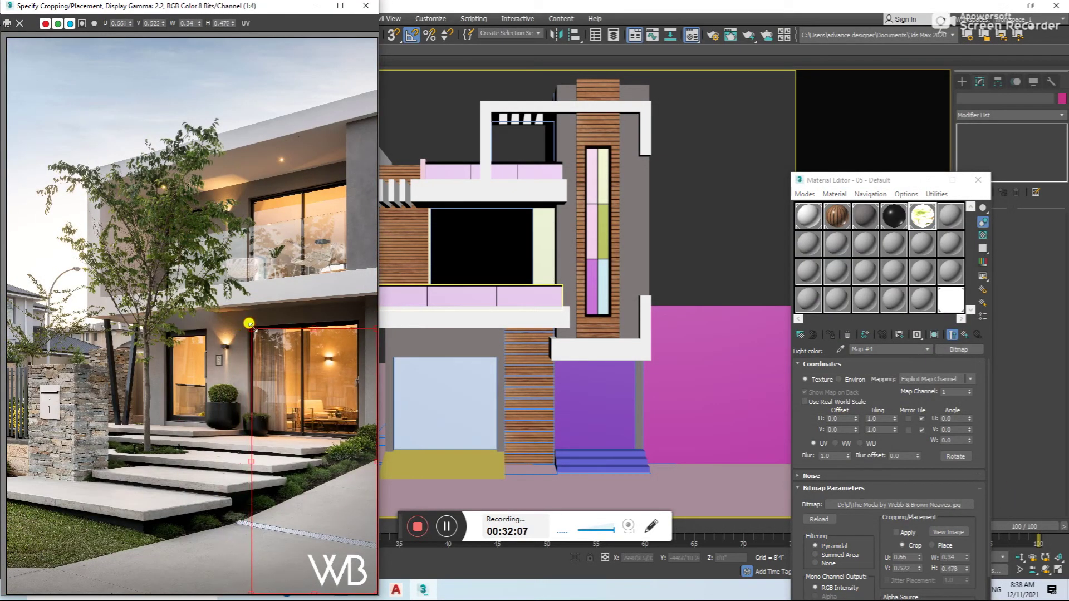
{"action": "mouse_move", "coordinate": [373, 595]}
{"action": "left_mouse_down"}
{"action": "mouse_move", "coordinate": [448, 554]}
{"action": "mouse_move", "coordinate": [465, 578]}
{"action": "left_mouse_up"}
{"action": "scroll", "coordinate": [306, 380], "scroll_direction": "down", "scroll_amount": 1}
{"action": "mouse_move", "coordinate": [326, 453]}
{"action": "left_mouse_down"}
{"action": "mouse_move", "coordinate": [311, 382]}
{"action": "mouse_move", "coordinate": [337, 443]}
{"action": "left_mouse_up"}
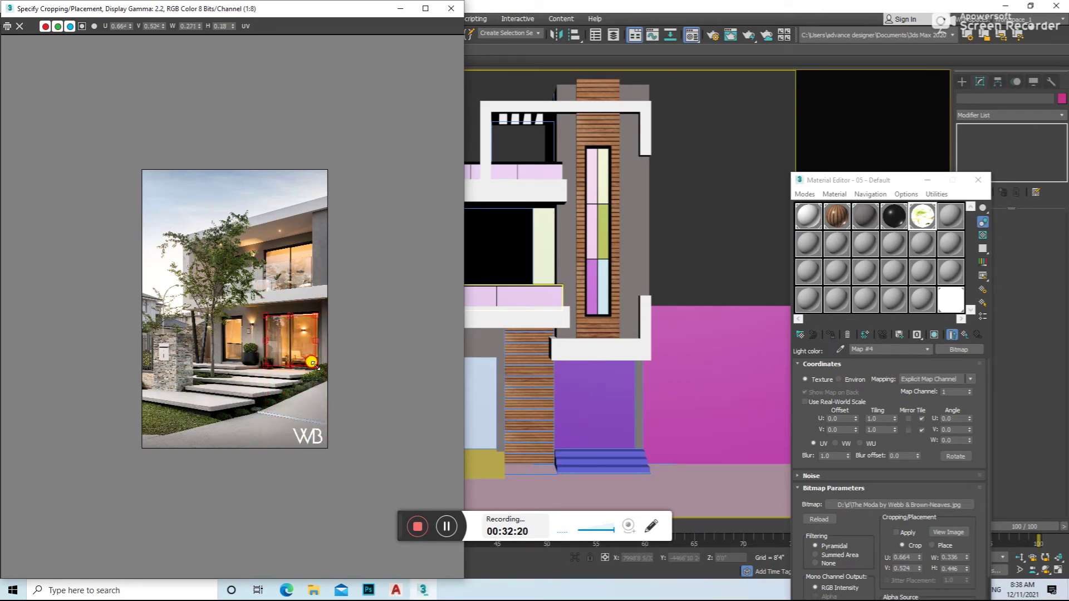
- Apply the crop and show the window image on the panel in the viewport
{"action": "left_click", "coordinate": [896, 532]}
{"action": "left_click", "coordinate": [451, 9]}
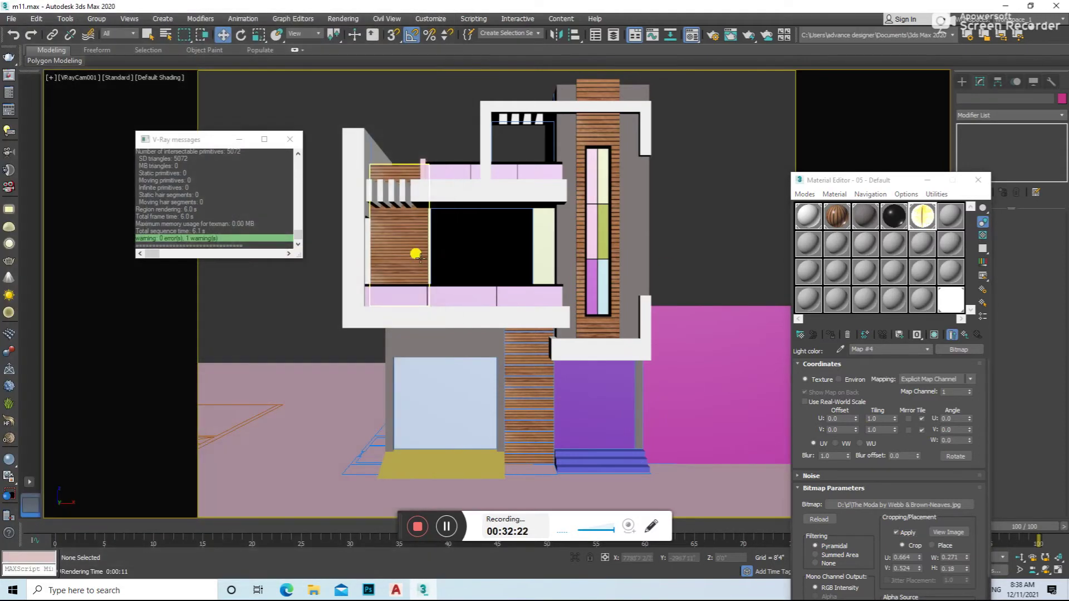
{"action": "left_click", "coordinate": [446, 256]}
{"action": "left_click", "coordinate": [935, 334]}
{"action": "left_click", "coordinate": [637, 278]}
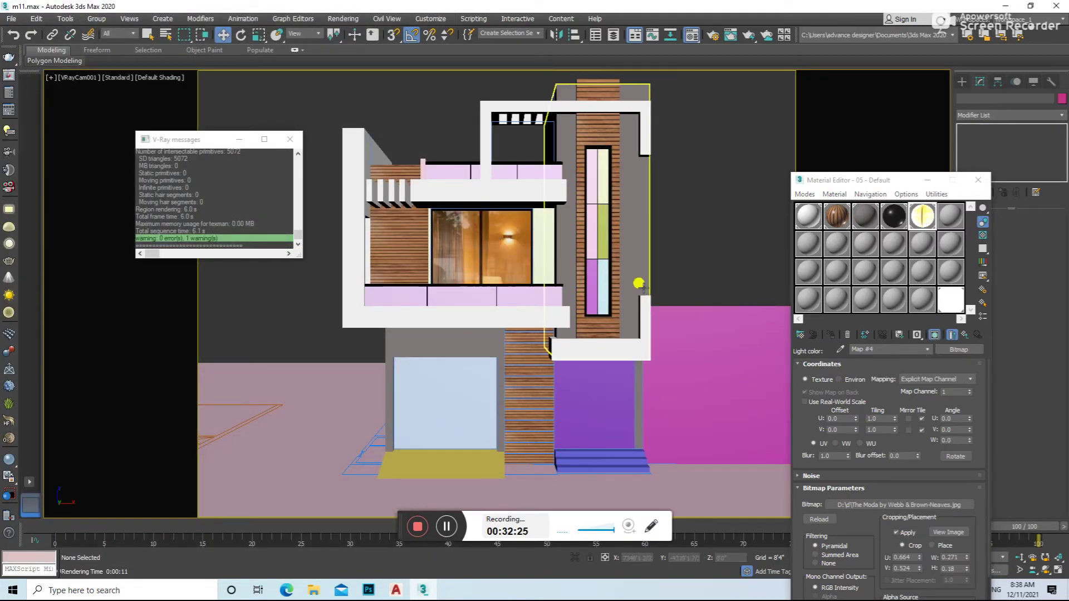
- After a test render, add a UVW Map modifier to the tall window's frame and panes
{"action": "key", "text": "shift+q"}
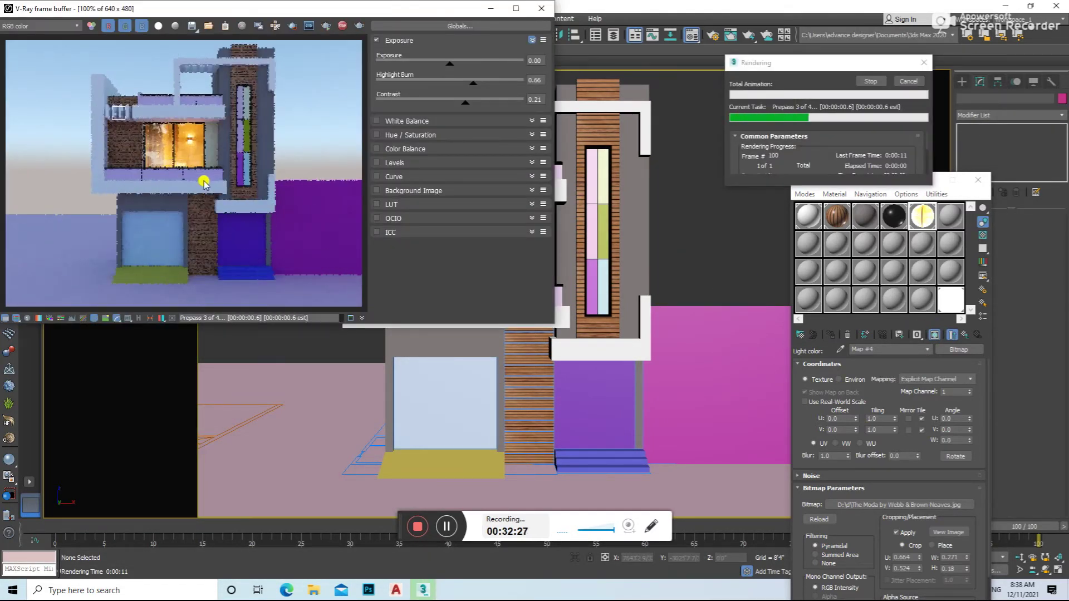
{"action": "left_click", "coordinate": [541, 8]}
{"action": "left_click", "coordinate": [606, 211]}
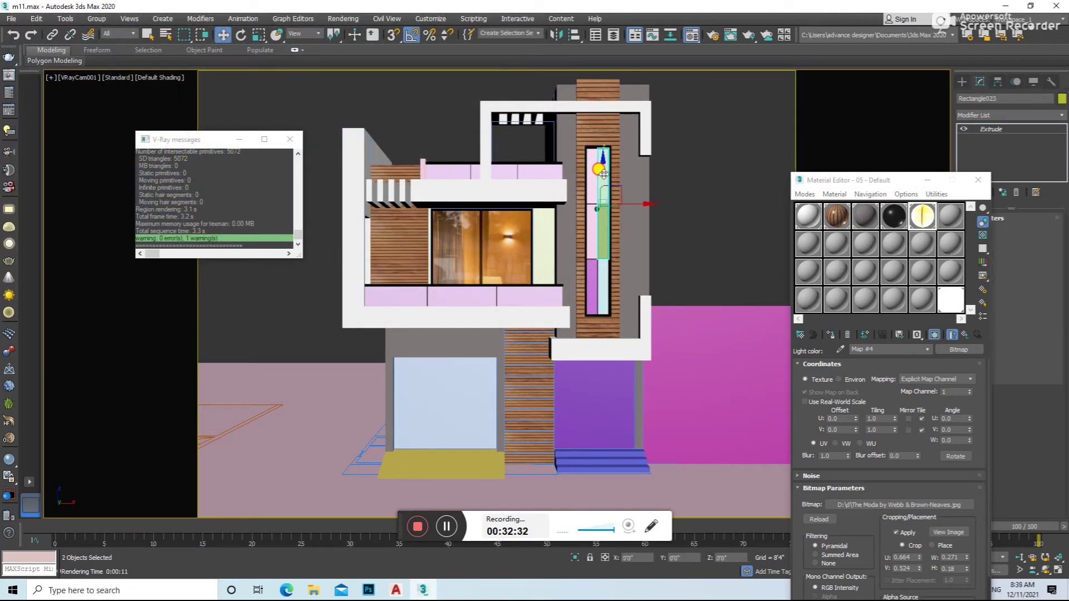
{"action": "left_click", "coordinate": [588, 271], "text": "ctrl"}
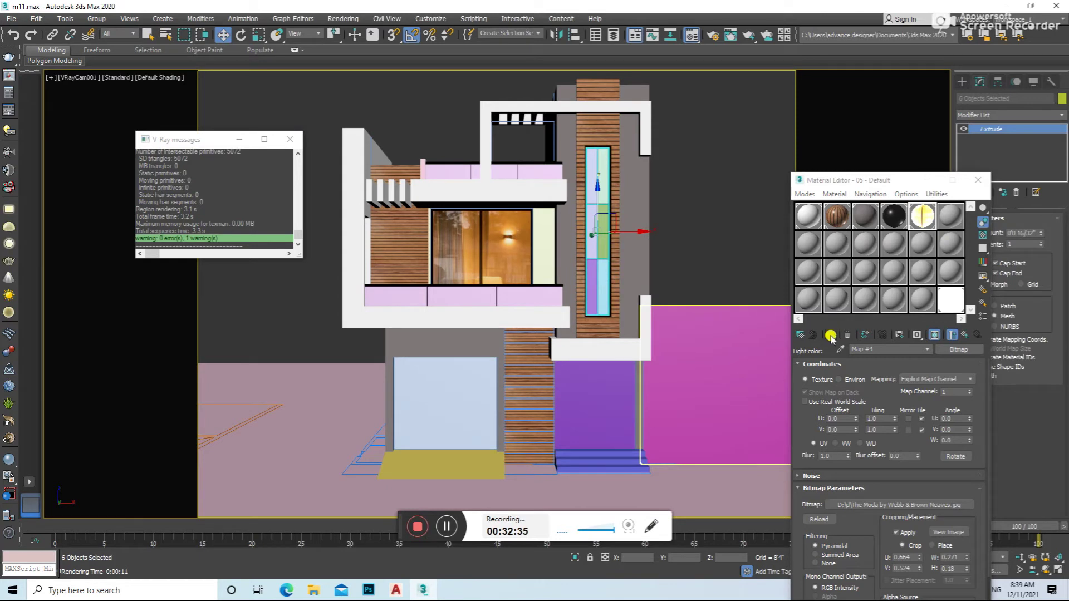
{"action": "left_click", "coordinate": [1050, 114]}
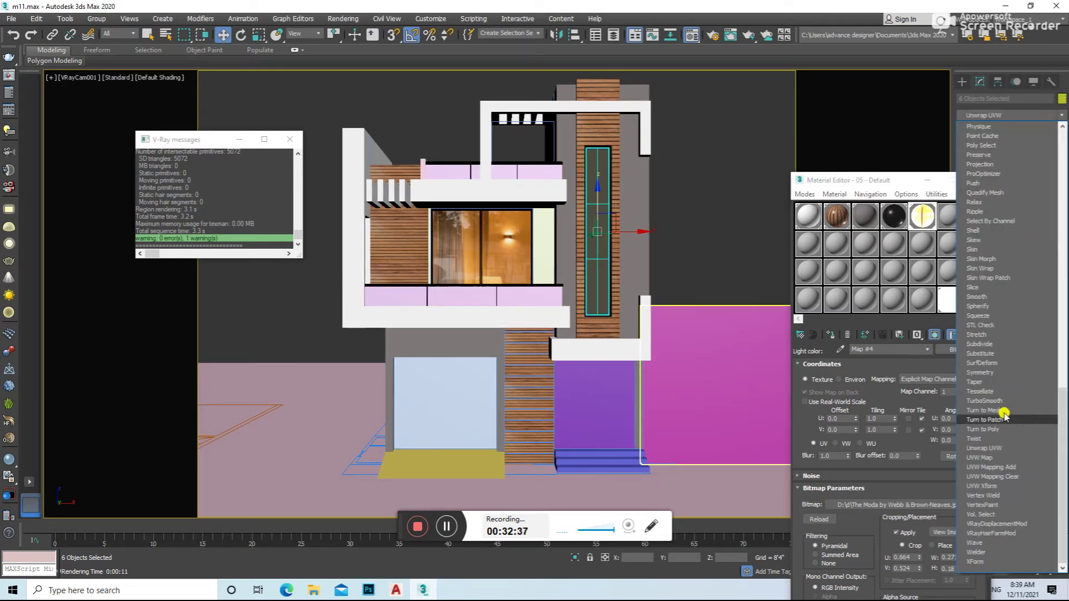
{"action": "left_click", "coordinate": [997, 460]}
{"action": "left_click", "coordinate": [1001, 292]}
{"action": "left_click", "coordinate": [736, 225]}
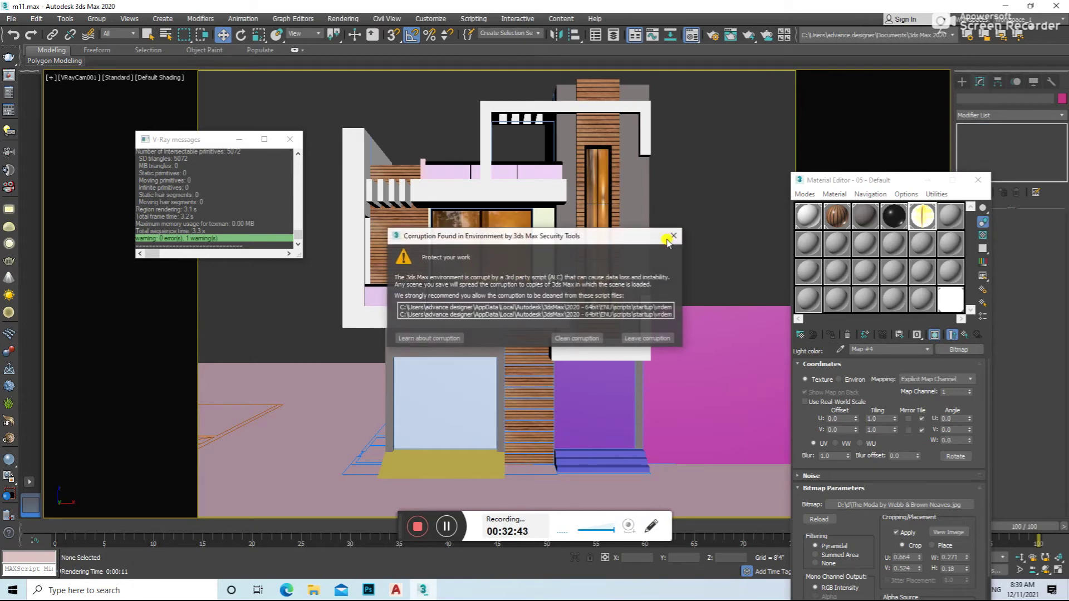
- Test-render the facade with the glowing window and pick unused material slot 06
{"action": "left_click", "coordinate": [673, 239]}
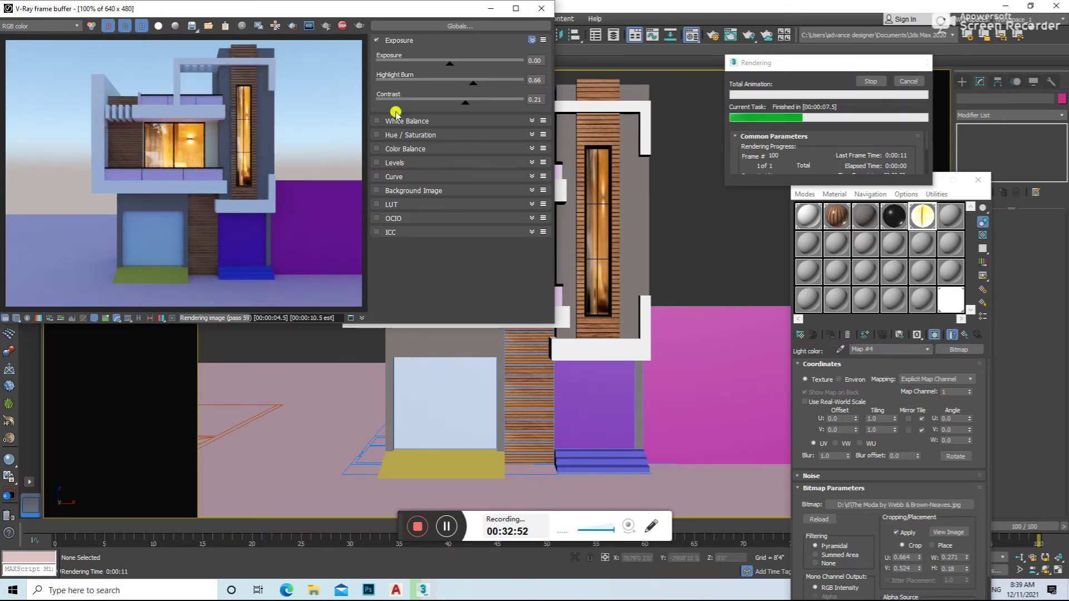
{"action": "left_click", "coordinate": [541, 8]}
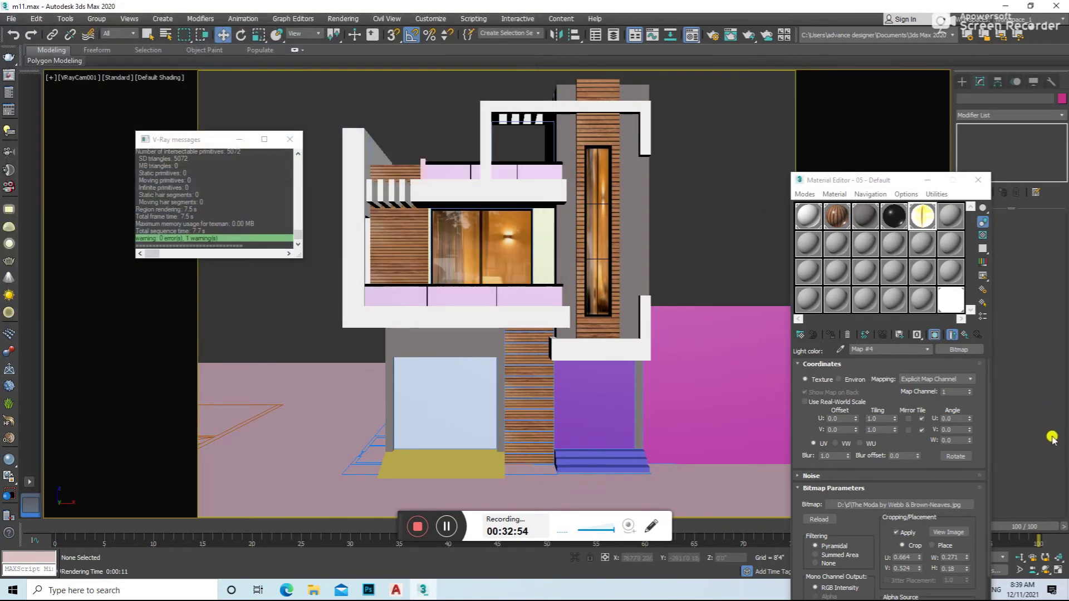
{"action": "left_click", "coordinate": [947, 217]}
{"action": "left_click", "coordinate": [959, 349]}
- Make slot 06 a VRayMtl with the striped texture image as its diffuse bitmap
{"action": "scroll", "coordinate": [459, 429], "scroll_direction": "down", "scroll_amount": 1}
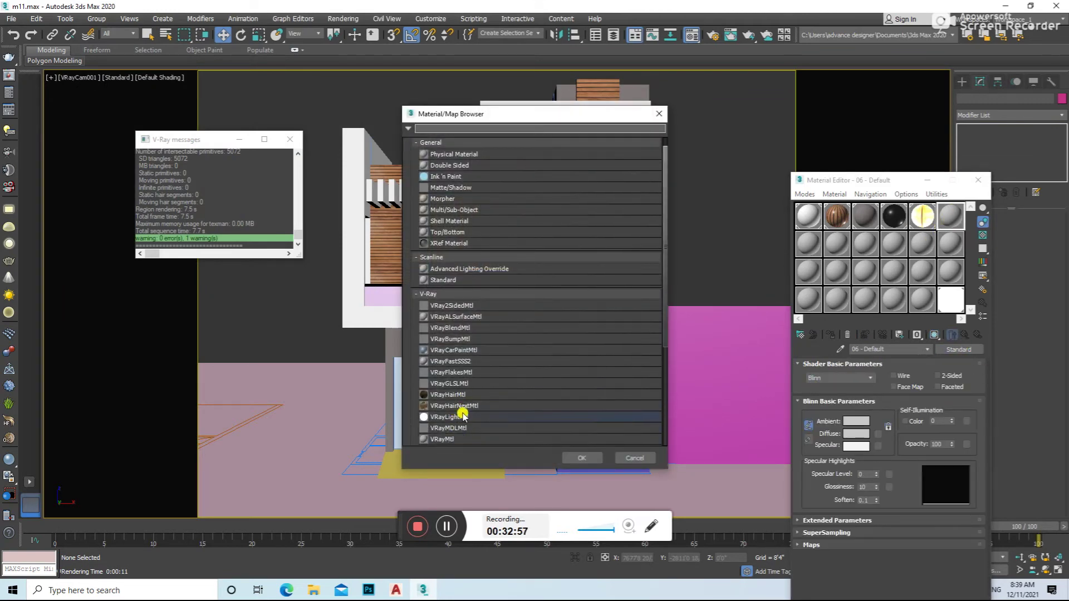
{"action": "double_click", "coordinate": [460, 438]}
{"action": "left_click", "coordinate": [879, 376]}
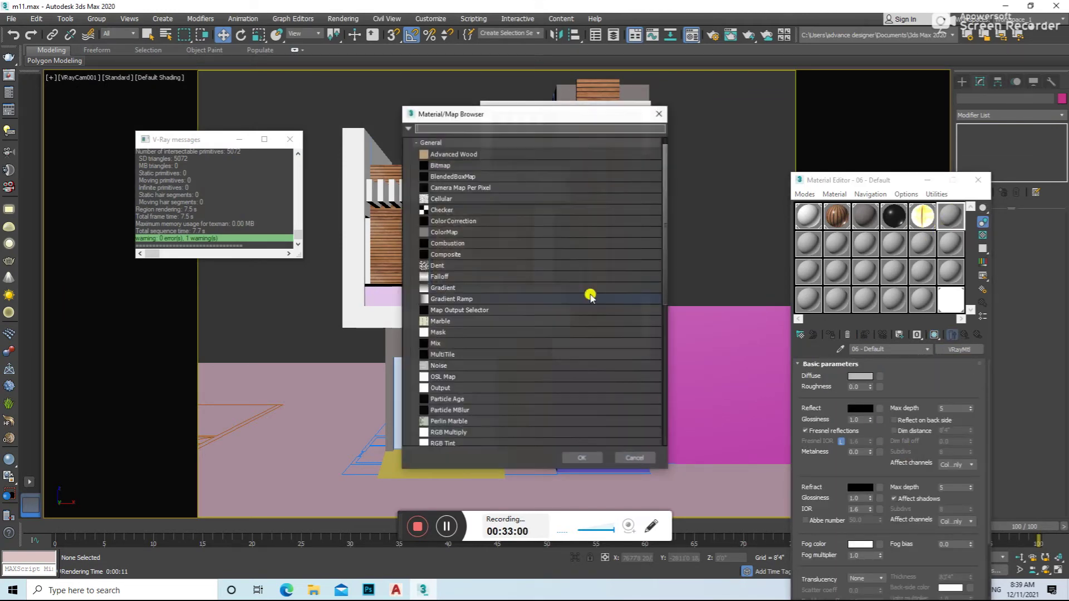
{"action": "double_click", "coordinate": [415, 179]}
{"action": "scroll", "coordinate": [443, 195], "scroll_direction": "down", "scroll_amount": 2}
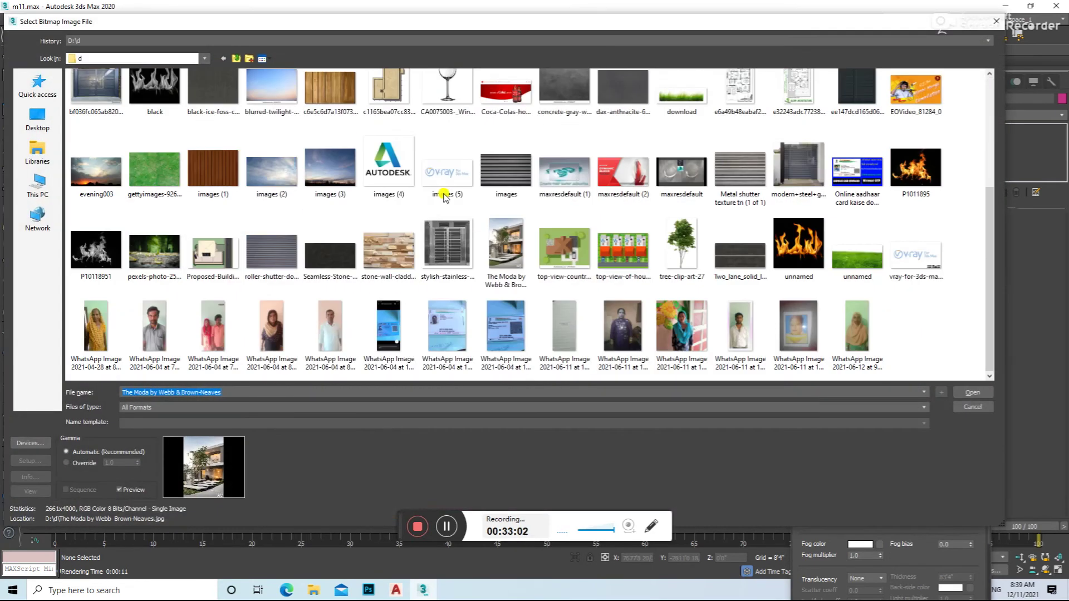
{"action": "scroll", "coordinate": [444, 196], "scroll_direction": "up", "scroll_amount": 2}
{"action": "left_click", "coordinate": [167, 134]}
{"action": "double_click", "coordinate": [167, 134]}
- Assign the striped material to the entrance floor slab and add a UVW Map modifier
{"action": "left_click", "coordinate": [470, 460]}
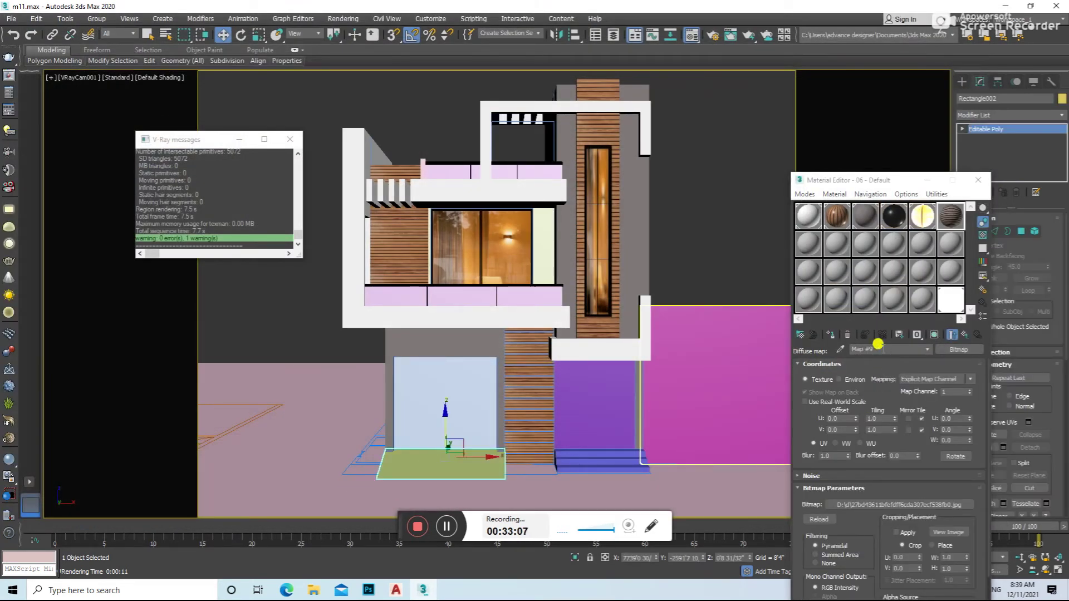
{"action": "left_click", "coordinate": [830, 334]}
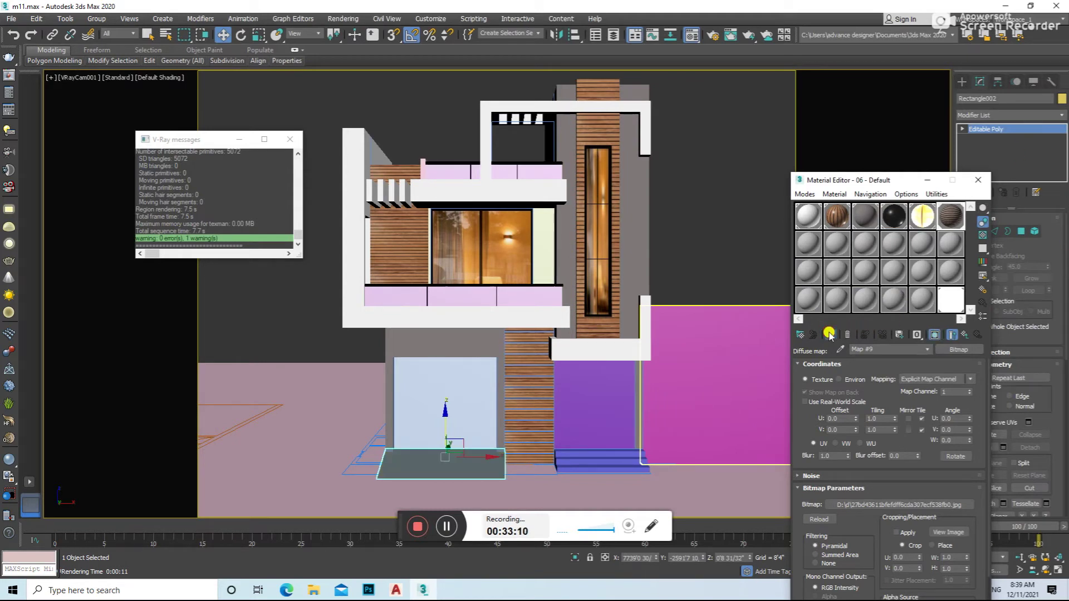
{"action": "left_click", "coordinate": [1061, 115]}
{"action": "scroll", "coordinate": [976, 162], "scroll_direction": "down", "scroll_amount": 10}
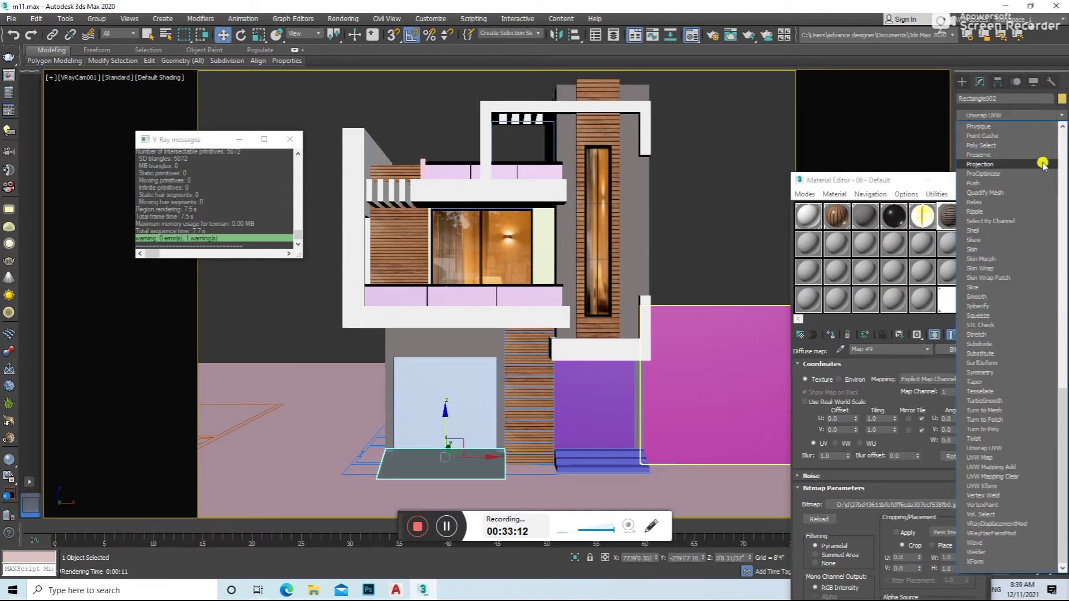
{"action": "left_click", "coordinate": [988, 466]}
{"action": "scroll", "coordinate": [532, 462], "scroll_direction": "up", "scroll_amount": 5}
{"action": "middle_click_drag", "start_coordinate": [532, 463], "coordinate": [526, 463], "text": "alt"}
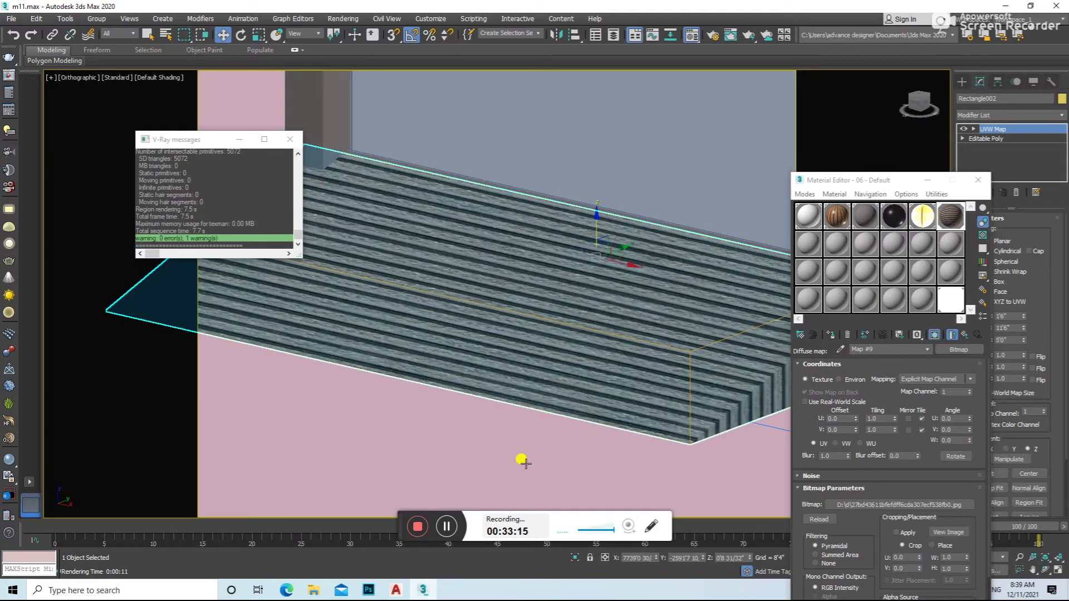
{"action": "left_click", "coordinate": [978, 180]}
{"action": "left_click_drag", "start_coordinate": [1024, 328], "coordinate": [1023, 338]}
{"action": "right_click", "coordinate": [1023, 338]}
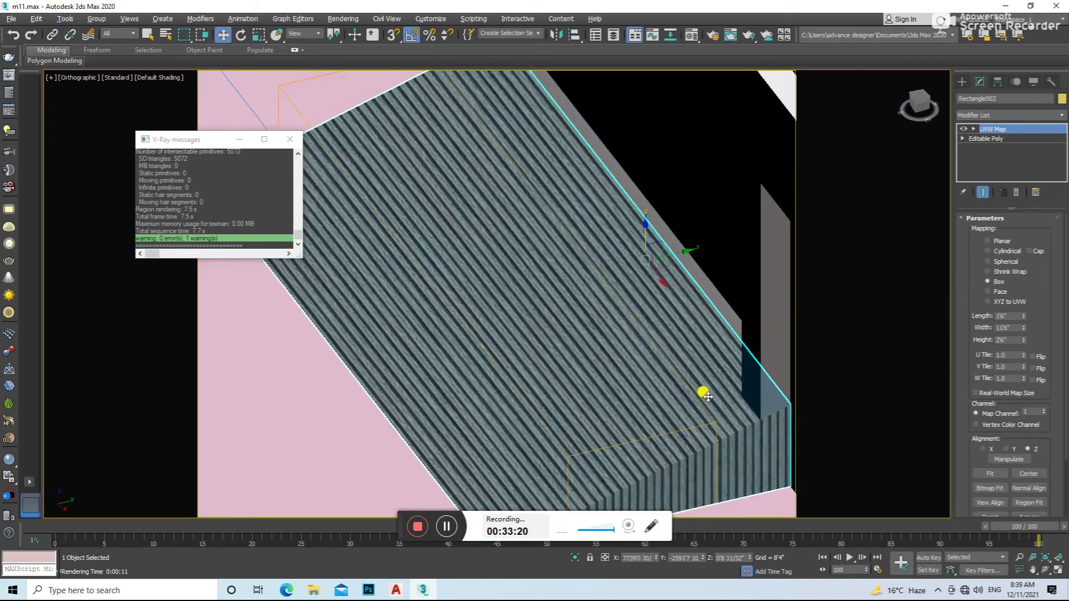
- Convert the slab to editable poly and give both end faces the plain first material
{"action": "middle_click_drag", "start_coordinate": [706, 389], "coordinate": [722, 350], "text": "alt"}
{"action": "right_click", "coordinate": [722, 349]}
{"action": "left_click", "coordinate": [859, 477]}
{"action": "key", "text": "4"}
{"action": "left_click", "coordinate": [706, 376]}
{"action": "mouse_move", "coordinate": [705, 375]}
{"action": "middle_mouse_down", "text": "alt"}
{"action": "mouse_move", "coordinate": [672, 408]}
{"action": "mouse_move", "coordinate": [549, 370]}
{"action": "middle_mouse_up", "text": "alt"}
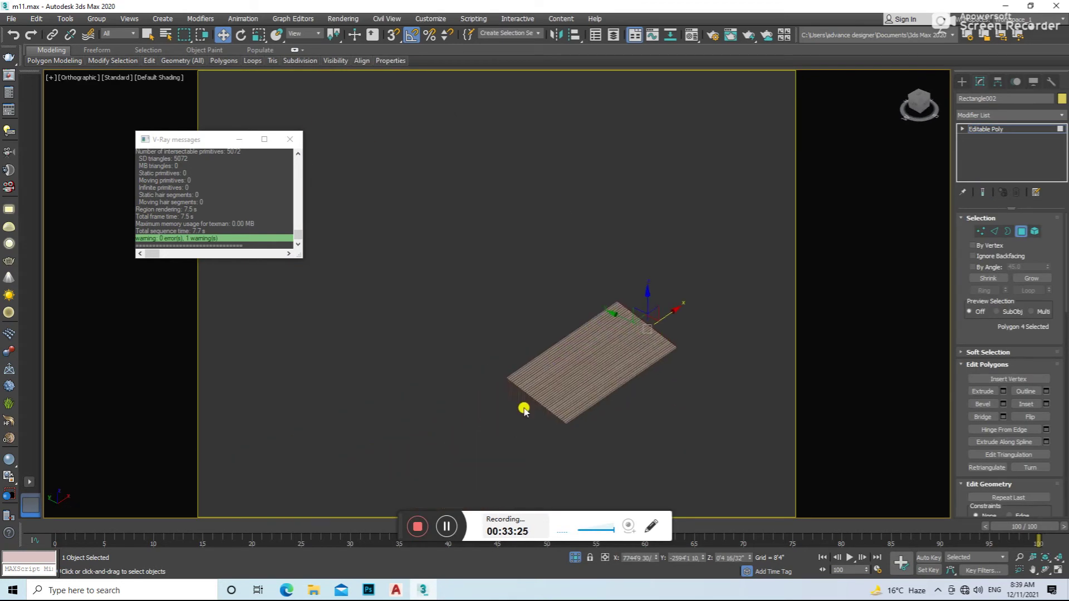
{"action": "scroll", "coordinate": [549, 370], "scroll_direction": "up", "scroll_amount": 3}
{"action": "left_click", "coordinate": [546, 392], "text": "ctrl"}
{"action": "key", "text": "m"}
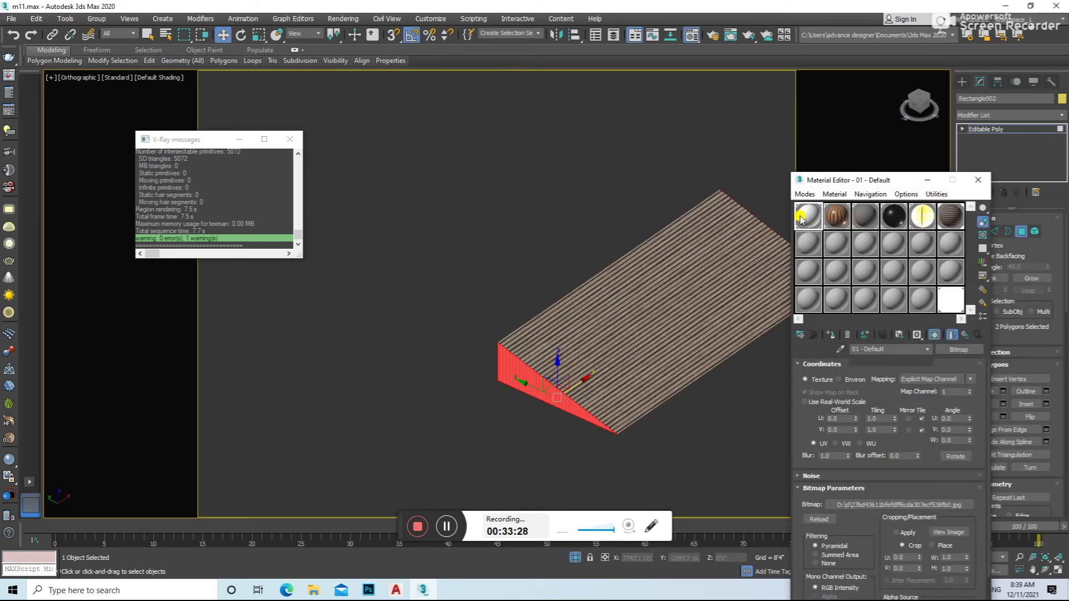
{"action": "left_click", "coordinate": [802, 217]}
{"action": "key", "text": "4"}
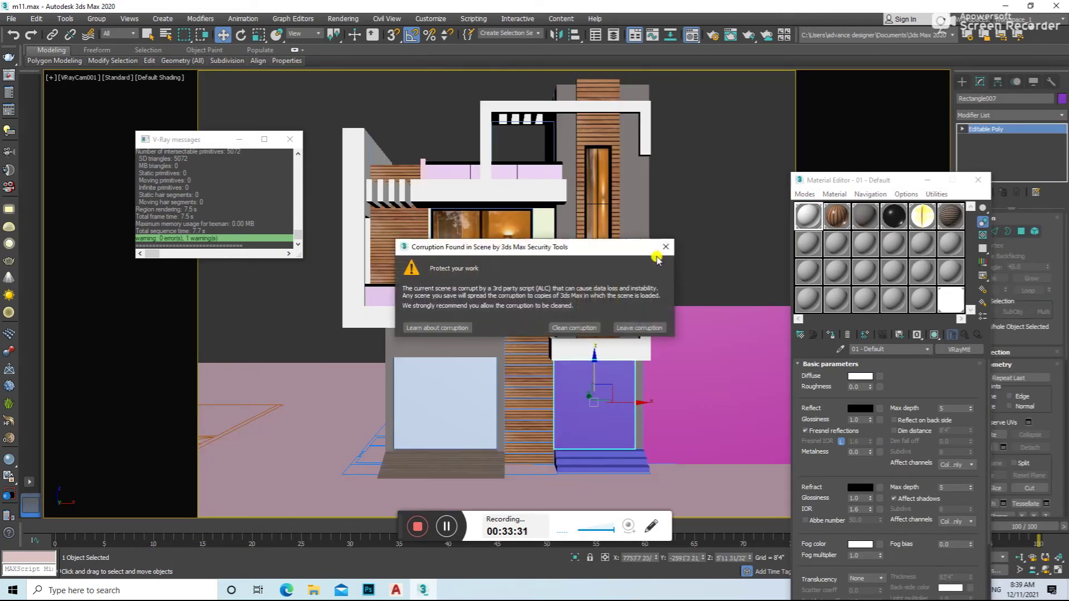
- Return to the camera view and render the facade
{"action": "left_click", "coordinate": [663, 251]}
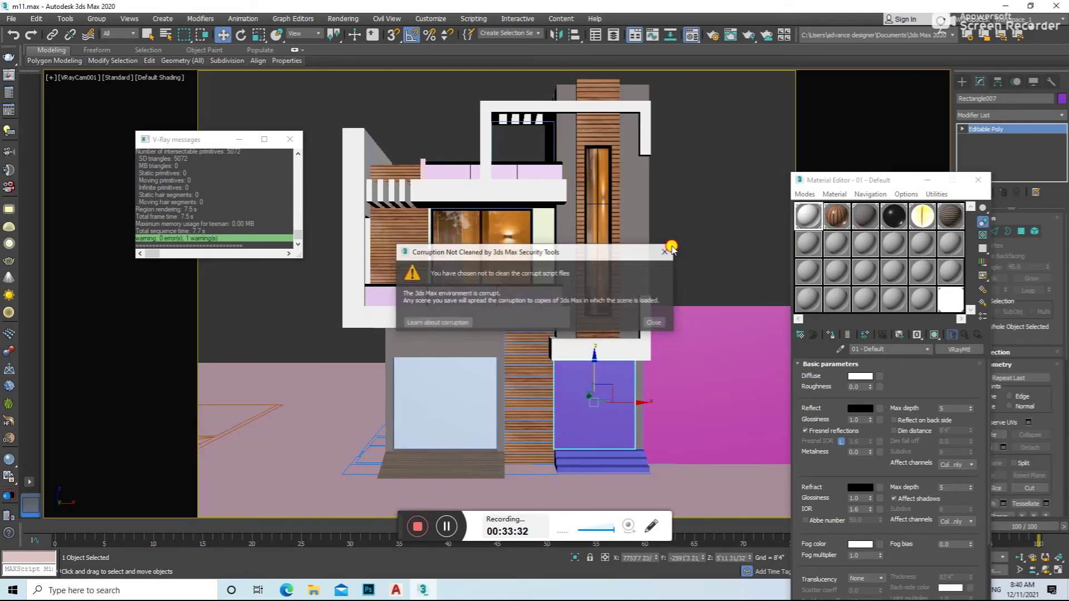
{"action": "left_click", "coordinate": [668, 246]}
{"action": "left_click_drag", "start_coordinate": [869, 179], "coordinate": [807, 180]}
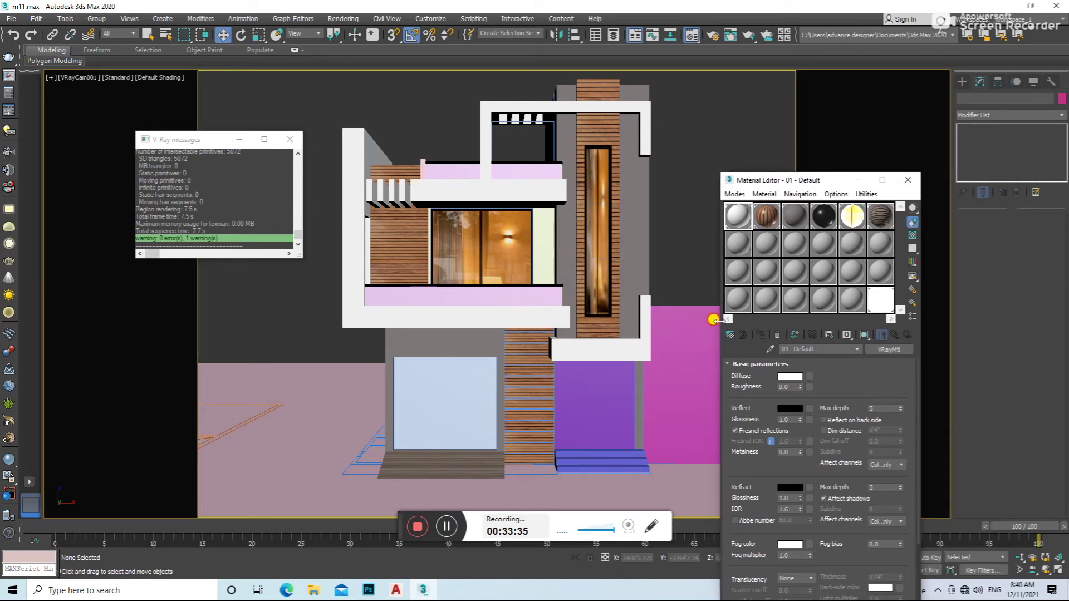
{"action": "left_click_drag", "start_coordinate": [723, 297], "coordinate": [847, 317]}
{"action": "key", "text": "shift+q"}
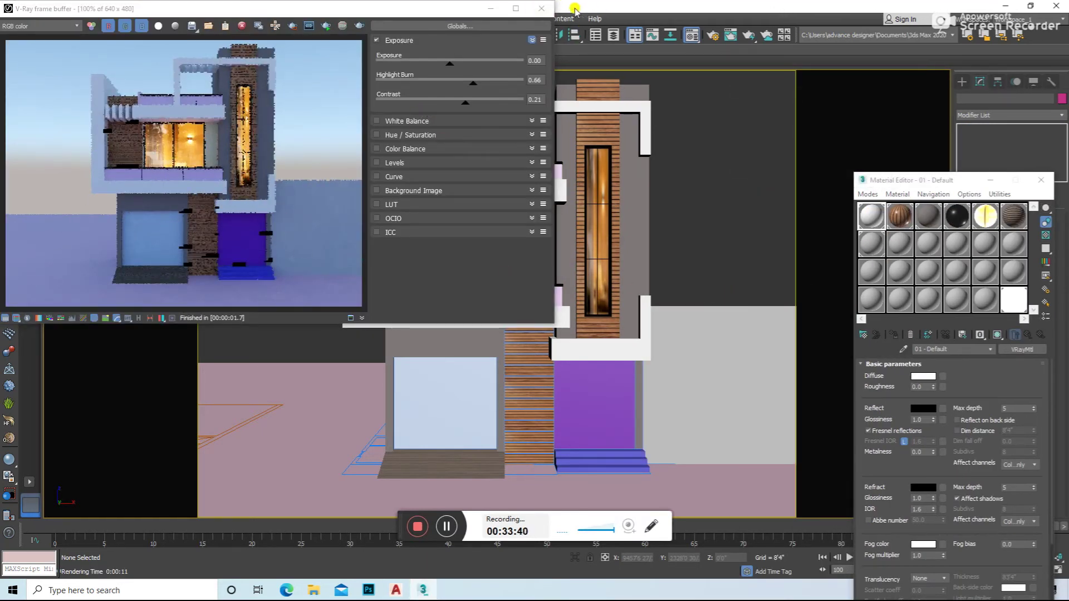
{"action": "left_click", "coordinate": [541, 9]}
- Make slot 07 a grey VRayMtl
{"action": "left_click", "coordinate": [868, 245]}
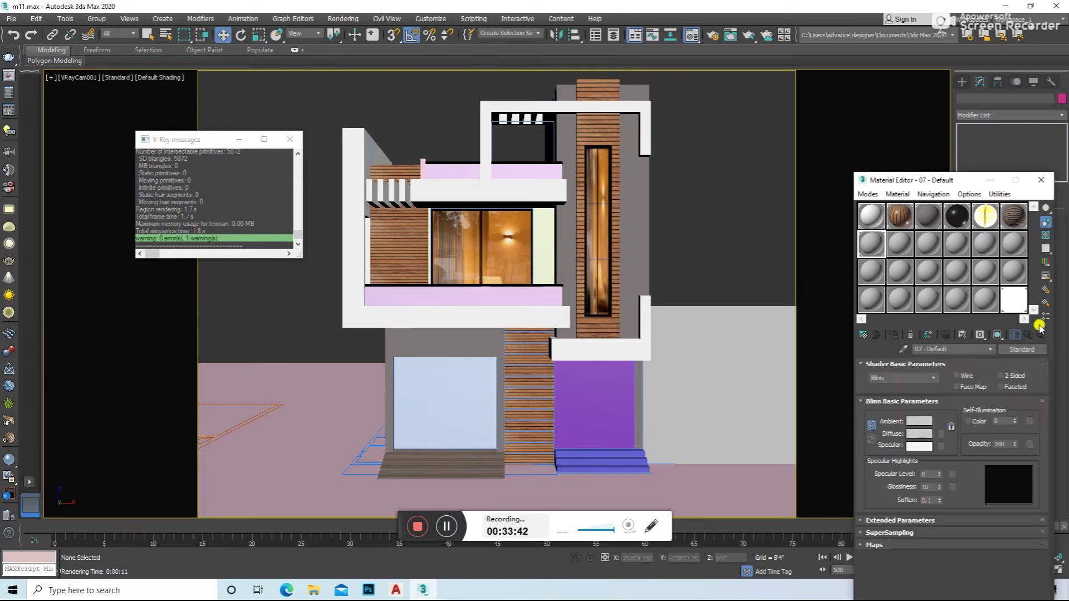
{"action": "left_click", "coordinate": [1021, 349]}
{"action": "scroll", "coordinate": [455, 414], "scroll_direction": "down", "scroll_amount": 5}
{"action": "double_click", "coordinate": [455, 413]}
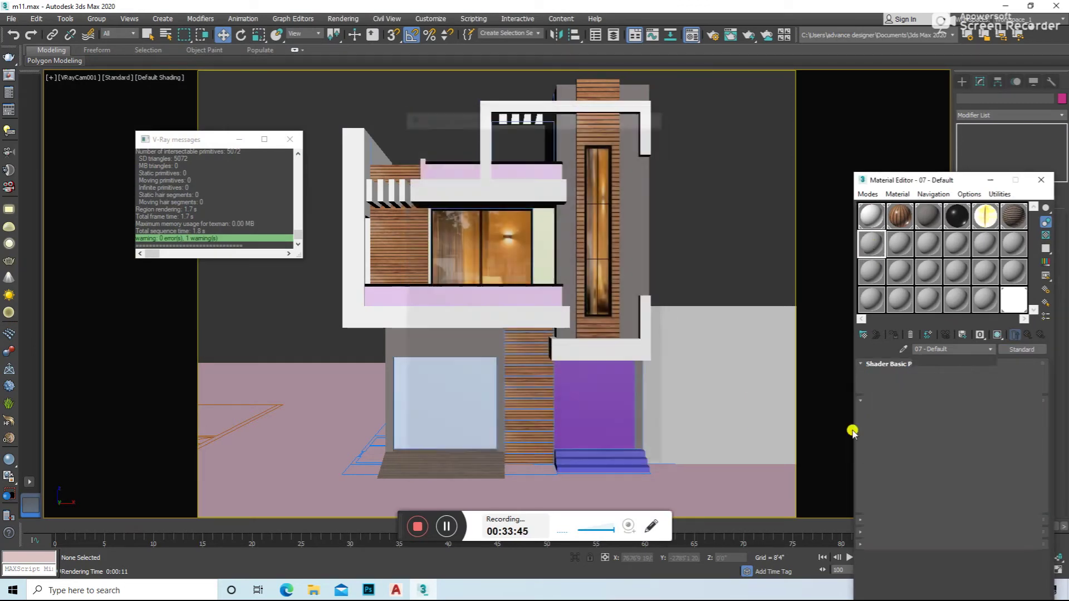
{"action": "left_click", "coordinate": [913, 378]}
{"action": "left_click", "coordinate": [466, 49]}
- Create a dark-diffuse VRayMtl in slot 08, drop it onto the ground, and render
{"action": "left_click", "coordinate": [899, 244]}
{"action": "left_click", "coordinate": [1022, 347]}
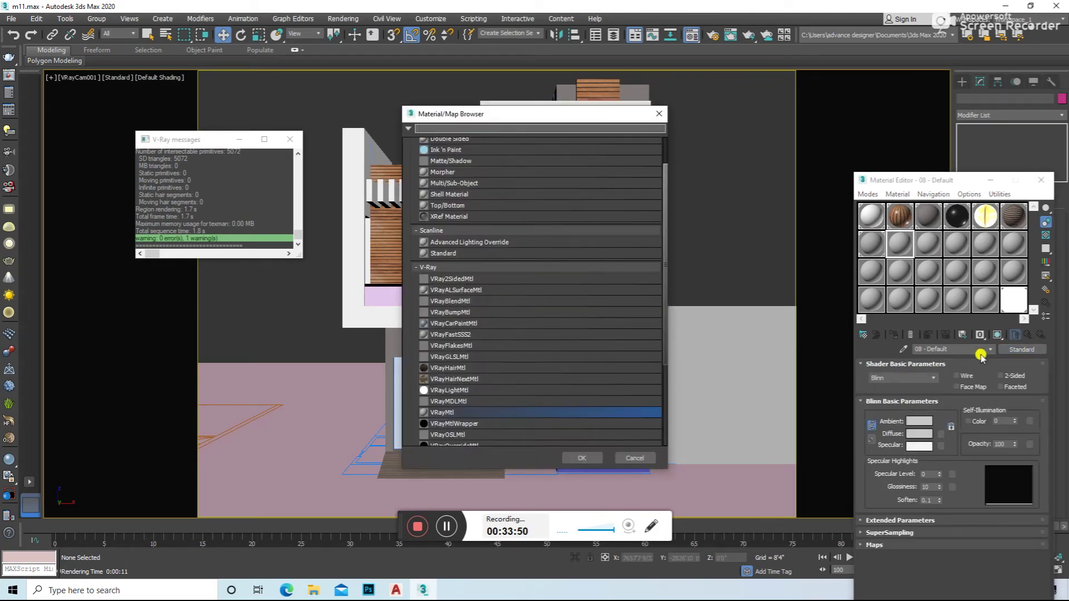
{"action": "double_click", "coordinate": [454, 414]}
{"action": "left_click", "coordinate": [922, 376]}
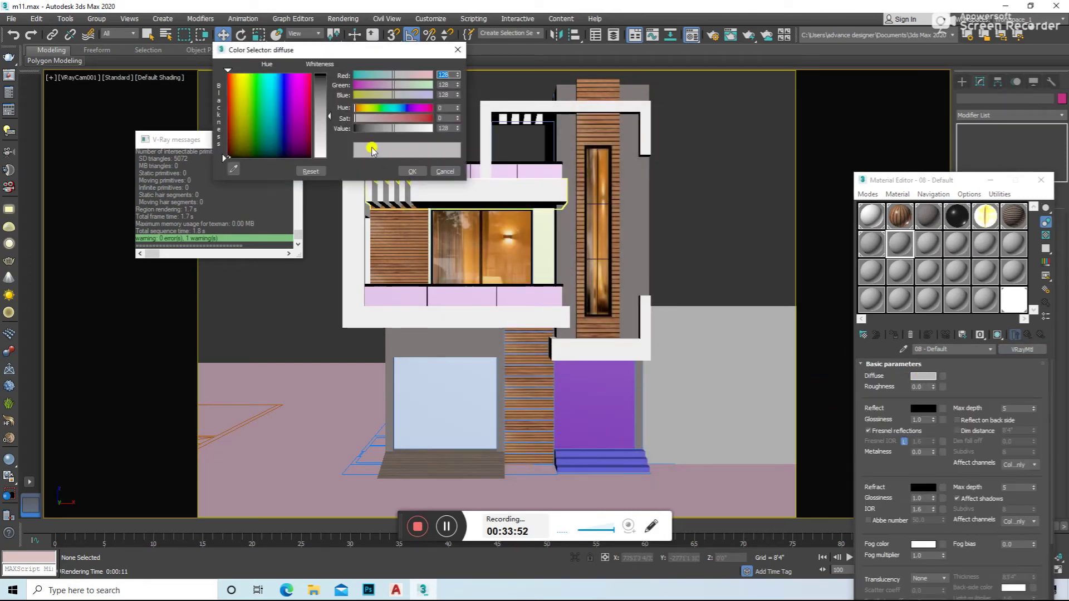
{"action": "left_click_drag", "start_coordinate": [369, 129], "coordinate": [356, 130]}
{"action": "left_click", "coordinate": [411, 171]}
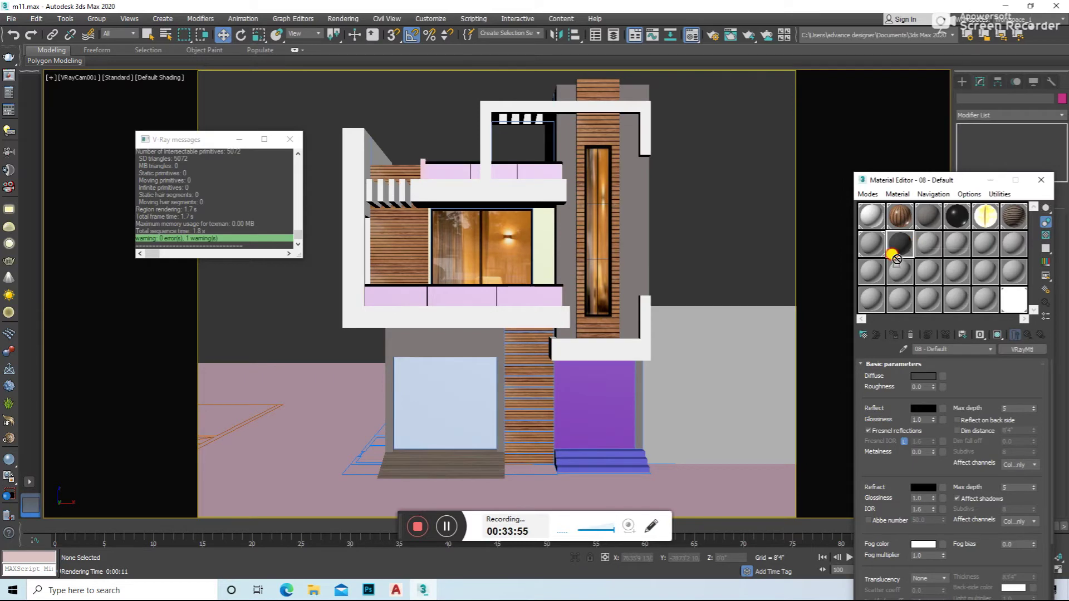
{"action": "left_click_drag", "start_coordinate": [899, 244], "coordinate": [745, 452]}
{"action": "key", "text": "shift+q"}
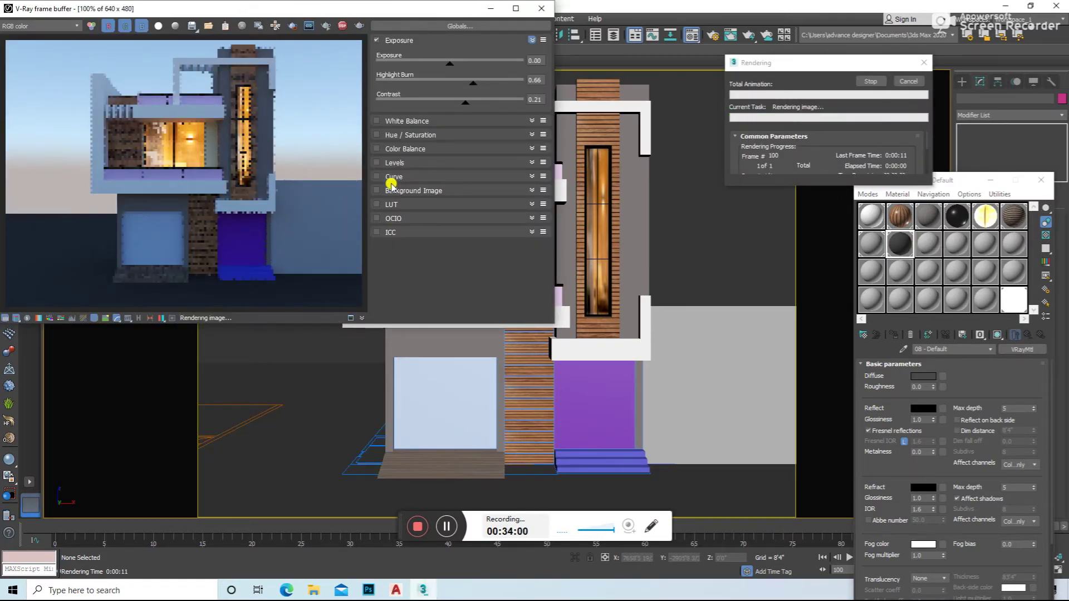
{"action": "left_click", "coordinate": [541, 8]}
- Assign grey material 07 to the front steps and re-render the facade
{"action": "left_click", "coordinate": [1007, 220]}
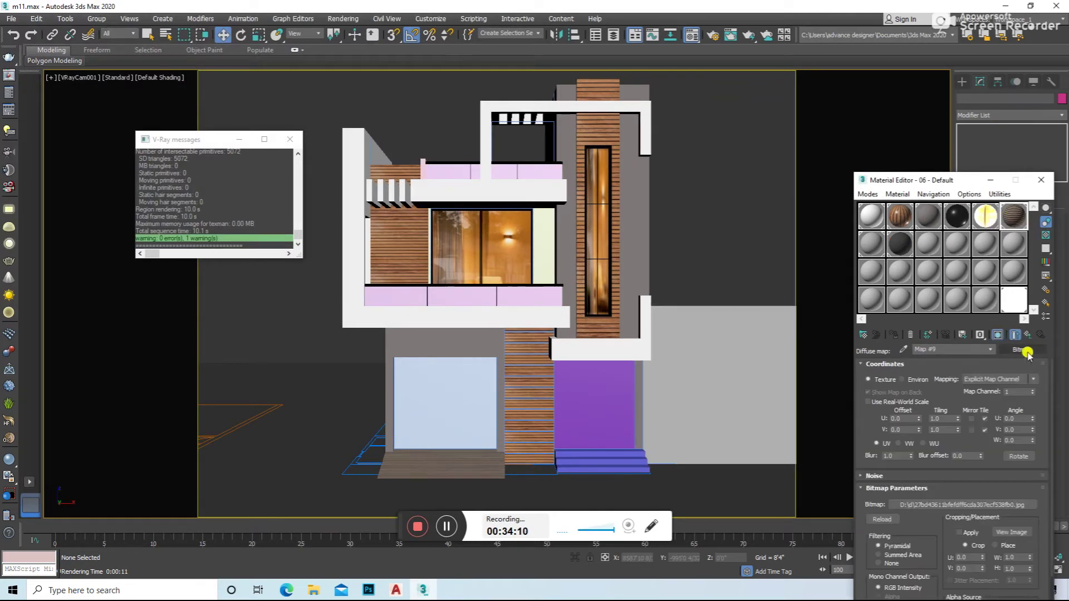
{"action": "left_click", "coordinate": [601, 461]}
{"action": "left_click", "coordinate": [871, 245]}
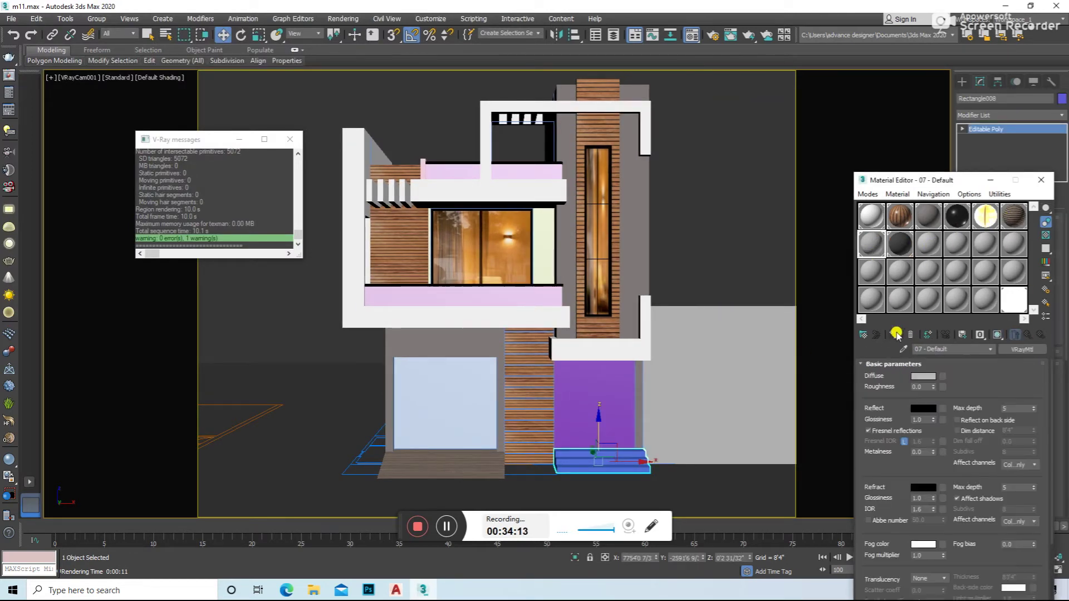
{"action": "left_click", "coordinate": [893, 334]}
{"action": "left_click", "coordinate": [732, 284]}
{"action": "key", "text": "shift+q"}
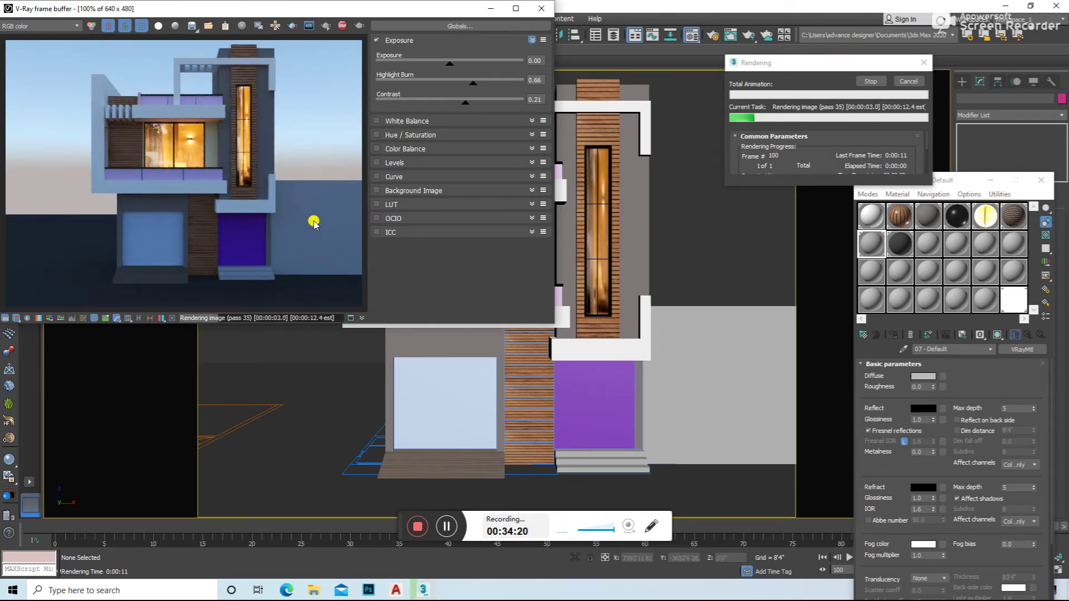
{"action": "left_click", "coordinate": [398, 234]}
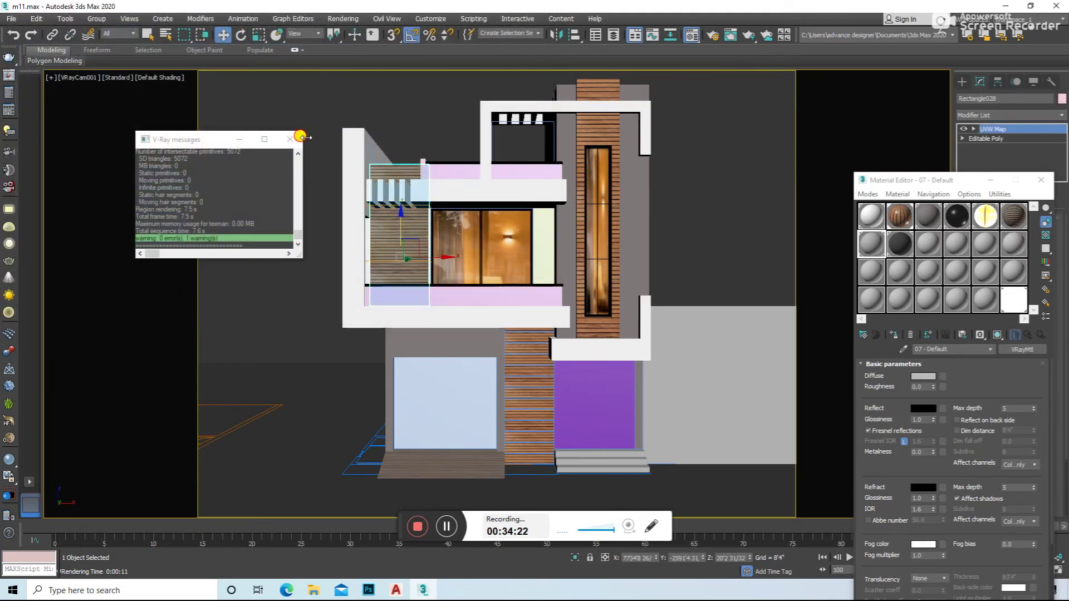
- Select the upper-left cladding panel and balcony glass, then switch to the Top view
{"action": "left_click", "coordinate": [287, 140]}
{"action": "left_click", "coordinate": [338, 184]}
{"action": "key", "text": "t"}
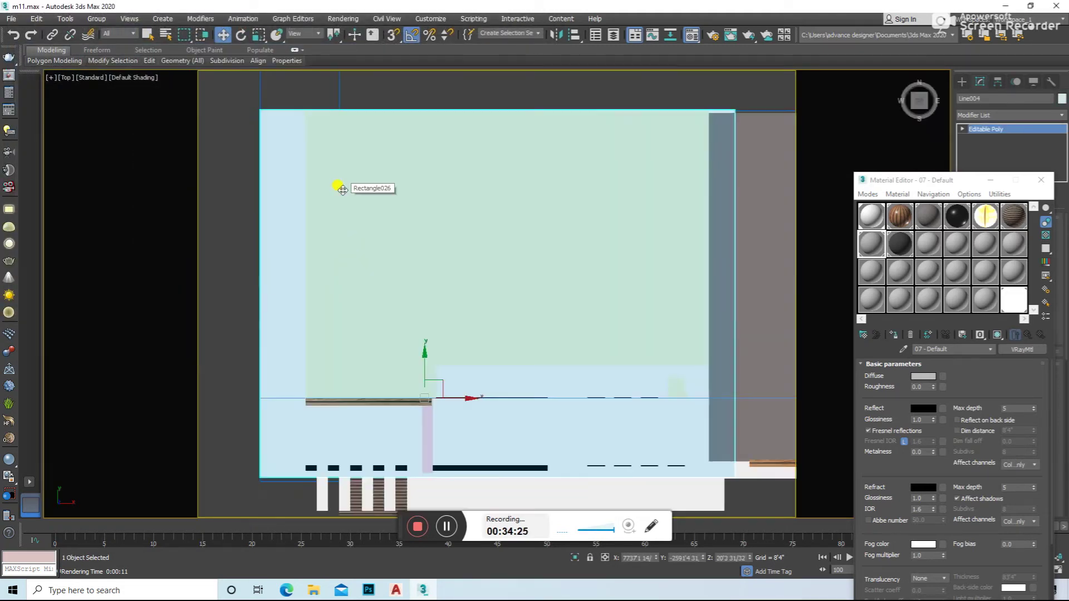
{"action": "scroll", "coordinate": [331, 181], "scroll_direction": "down", "scroll_amount": 5}
{"action": "left_click", "coordinate": [473, 317]}
- Draw a VRayLight in the Top view and set its type to Dome
{"action": "left_click", "coordinate": [1041, 179]}
{"action": "left_click", "coordinate": [961, 83]}
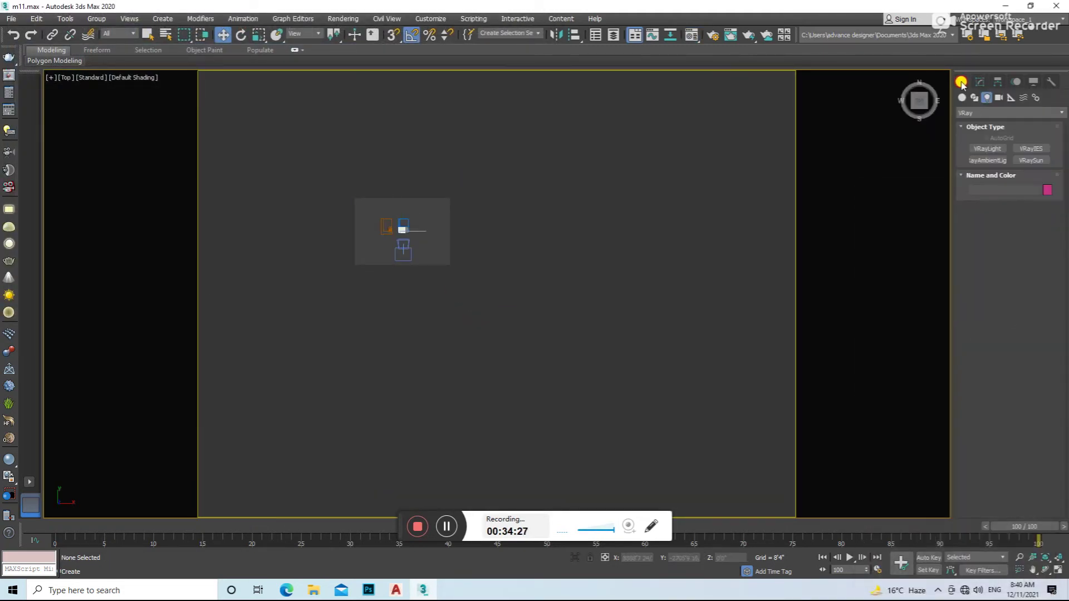
{"action": "left_click", "coordinate": [991, 148]}
{"action": "left_click_drag", "start_coordinate": [331, 303], "coordinate": [494, 439]}
{"action": "left_click", "coordinate": [973, 81]}
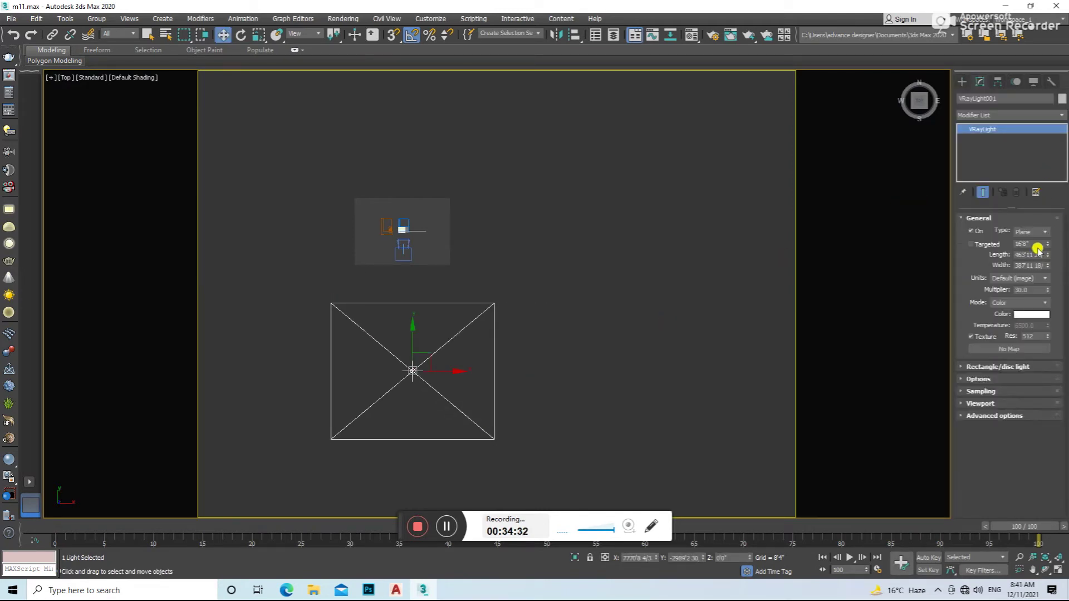
{"action": "left_click", "coordinate": [1039, 250]}
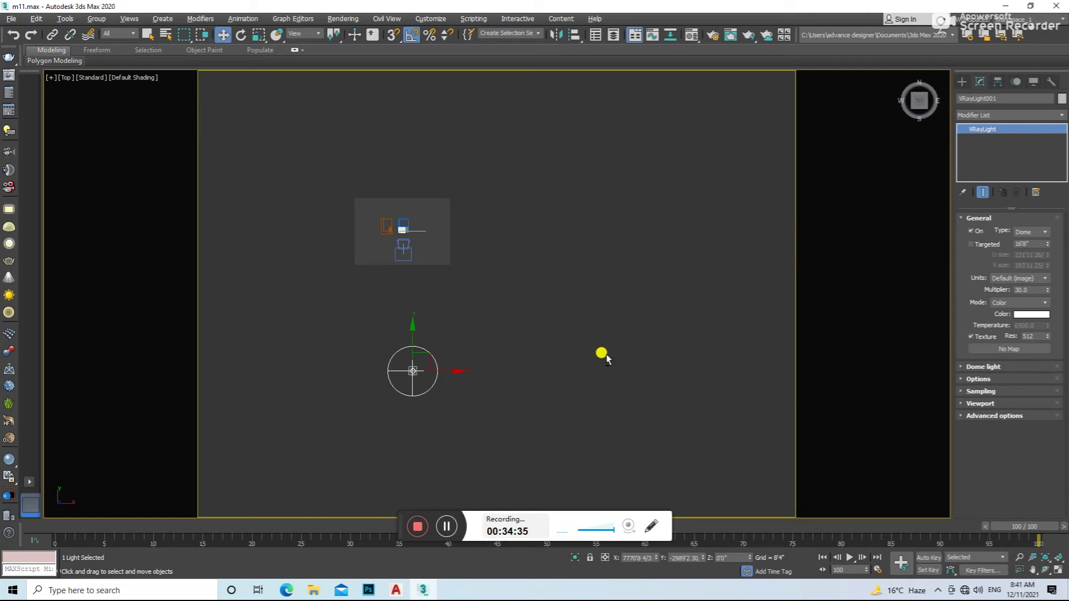
{"action": "middle_click_drag", "start_coordinate": [601, 356], "coordinate": [560, 295], "text": "alt"}
- Switch to the camera view and run a test render with the dome light
{"action": "key", "text": "c"}
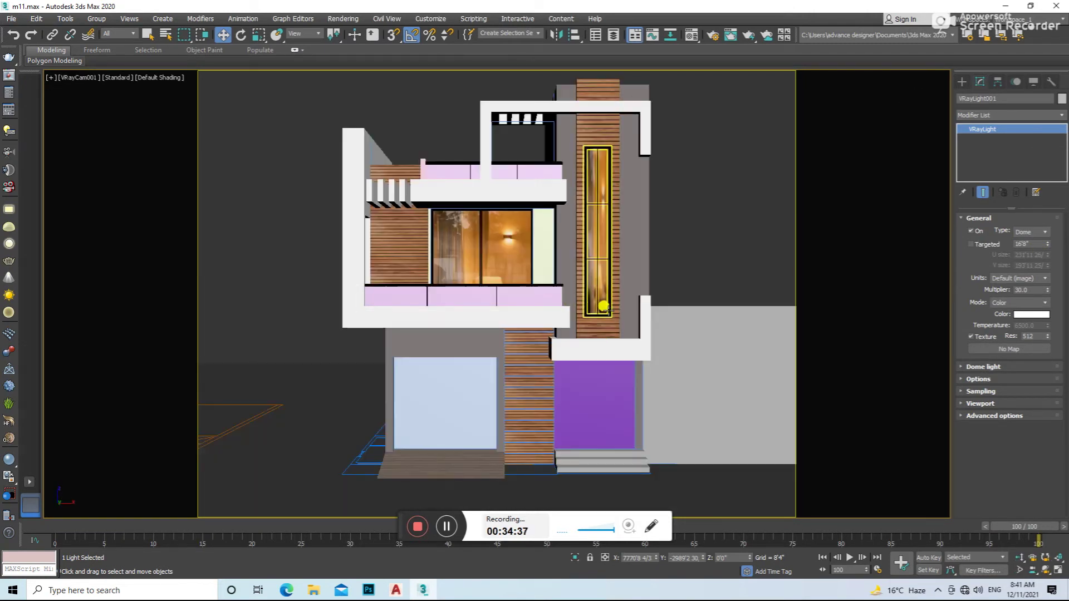
{"action": "key", "text": "shift+q"}
{"action": "left_click", "coordinate": [556, 60]}
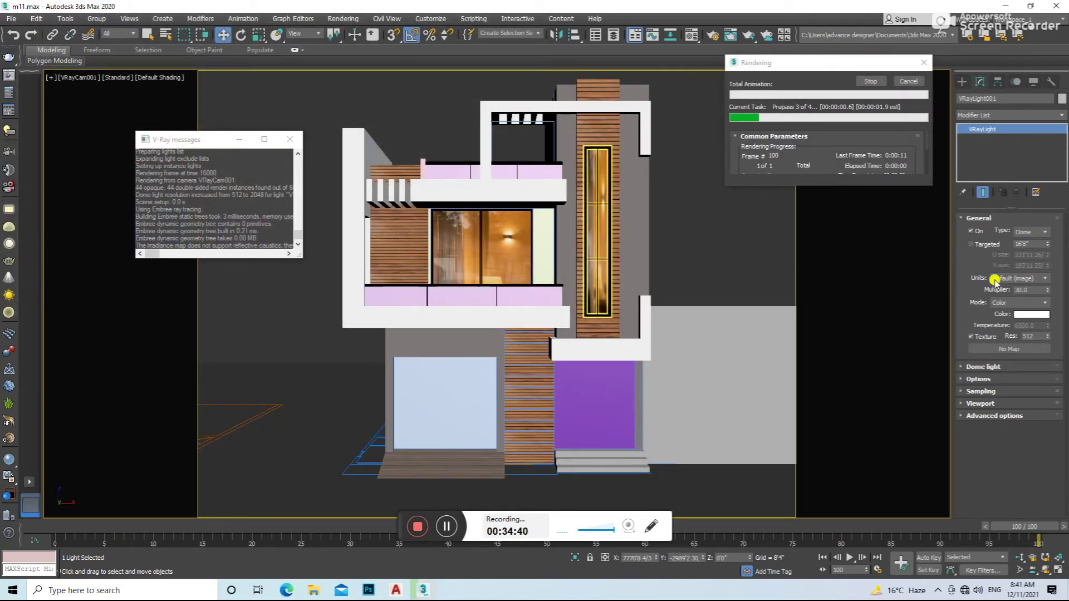
{"action": "left_click", "coordinate": [687, 238]}
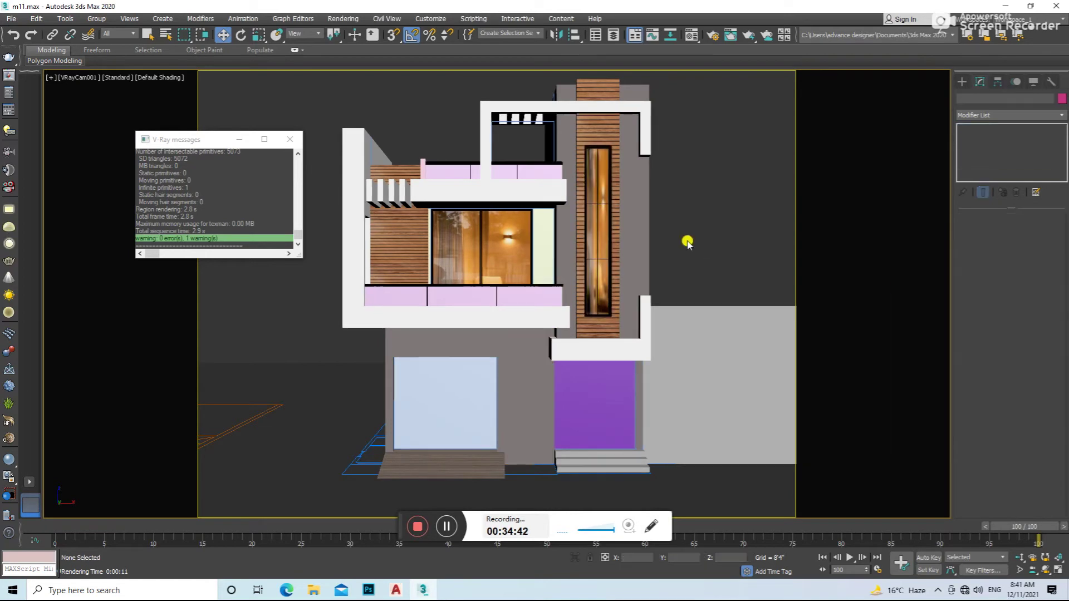
- Set the V-Ray sky's sun intensity multiplier to 0.4 and render the facade
{"action": "key", "text": "shift+q"}
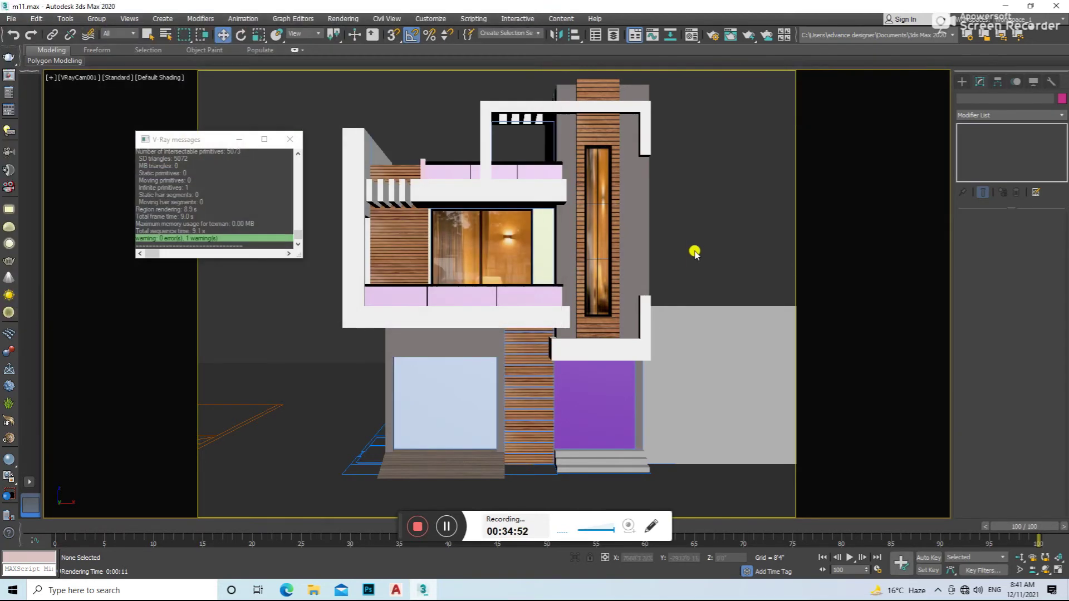
{"action": "key", "text": "m"}
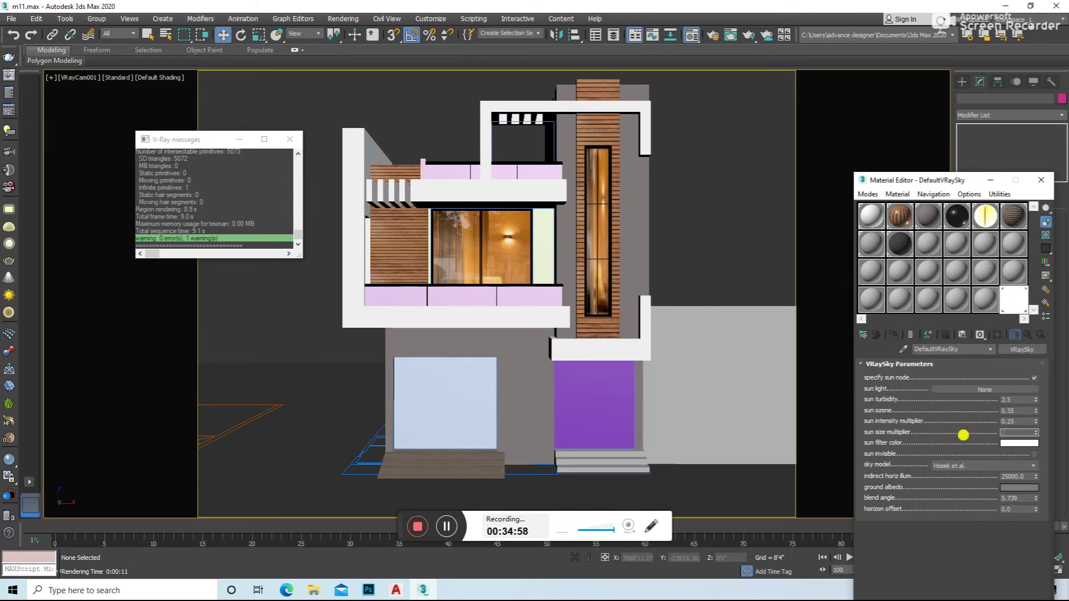
{"action": "left_click", "coordinate": [1018, 421]}
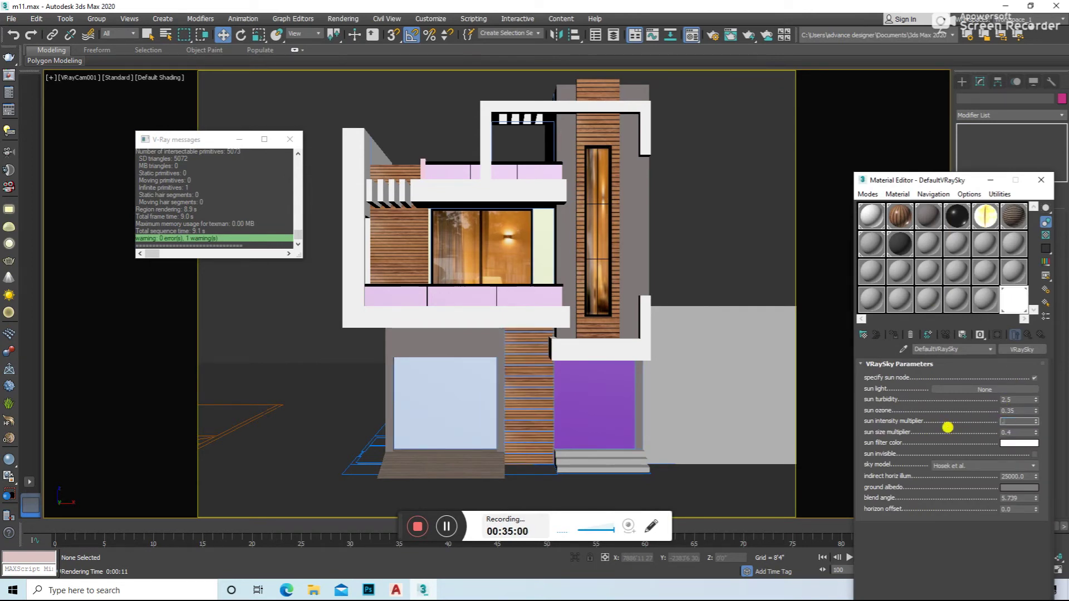
{"action": "type", "text": "0.4"}
{"action": "left_click", "coordinate": [684, 305]}
{"action": "key", "text": "shift+q"}
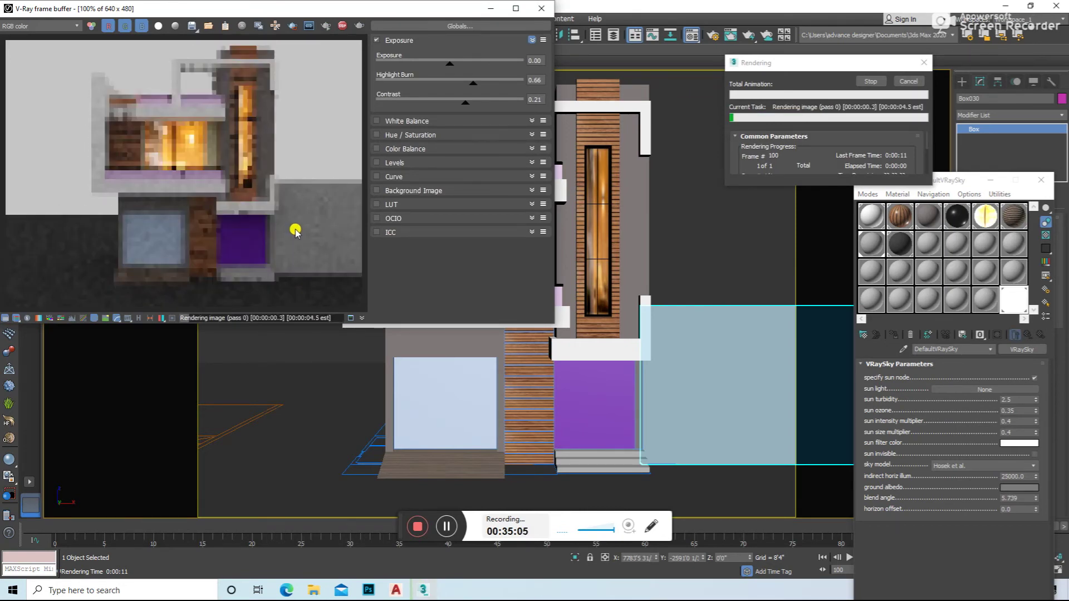
{"action": "left_click", "coordinate": [541, 9]}
- Select the dome light in the Top view and expand its options
{"action": "left_click", "coordinate": [335, 372]}
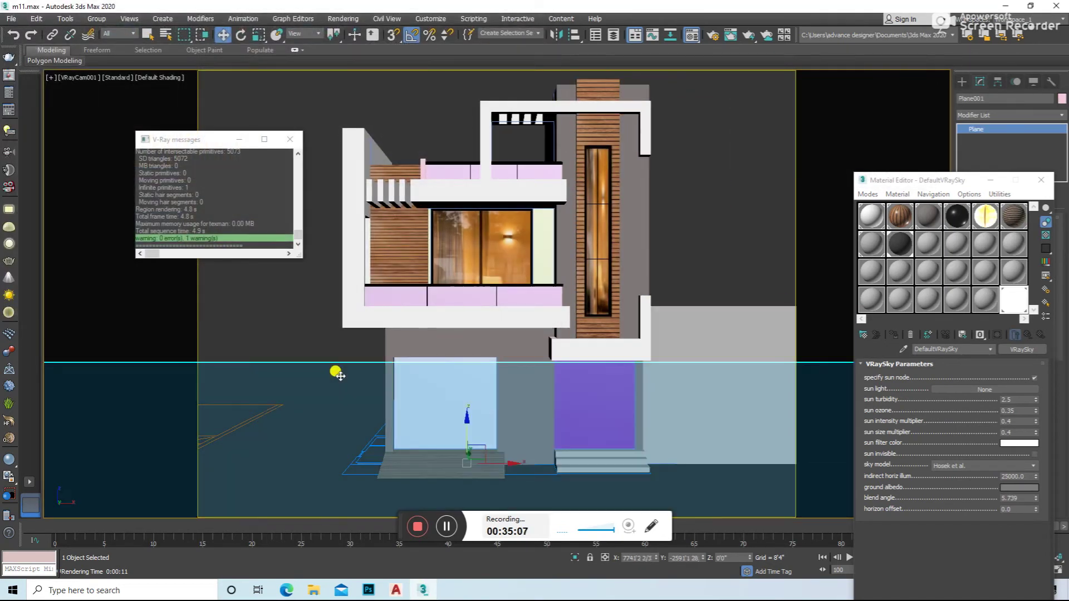
{"action": "key", "text": "t"}
{"action": "left_click", "coordinate": [345, 342]}
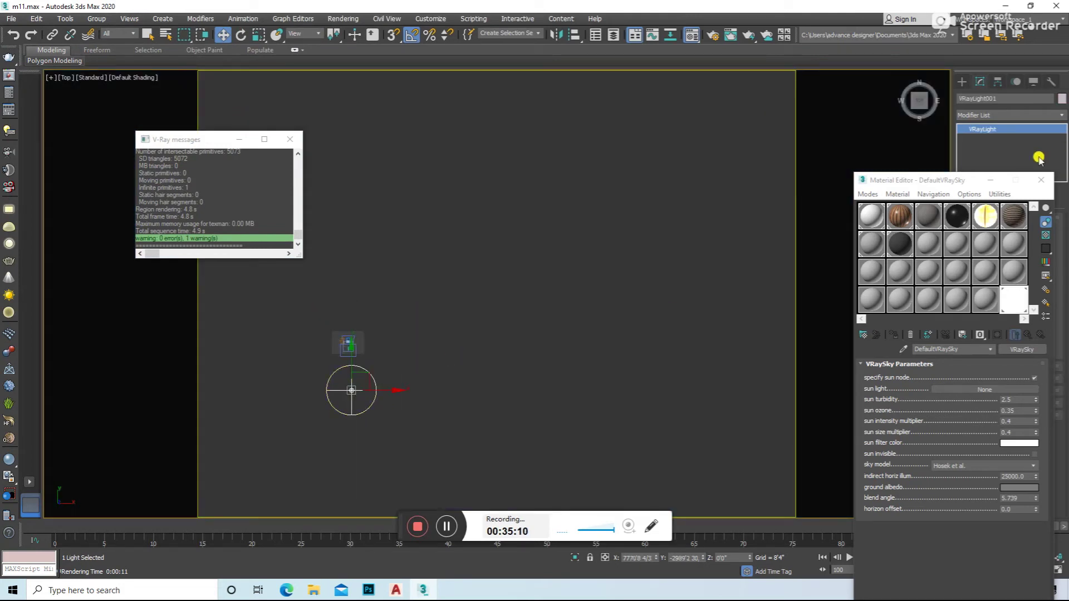
{"action": "key", "text": "m"}
{"action": "left_click", "coordinate": [986, 379]}
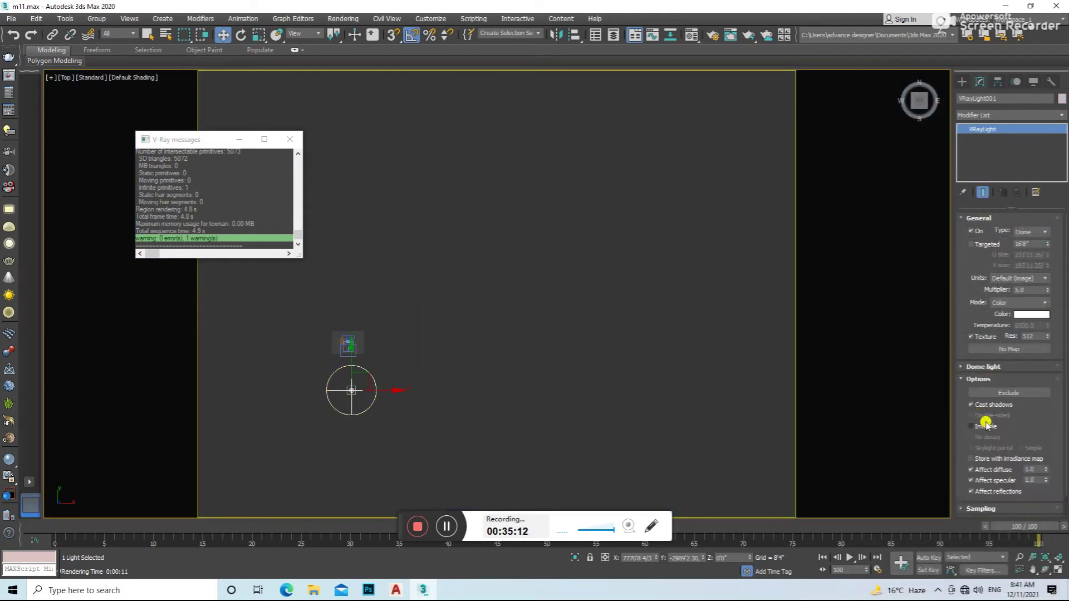
- Render the camera view and raise the frame-buffer contrast to 0.25
{"action": "key", "text": "c"}
{"action": "key", "text": "shift+q"}
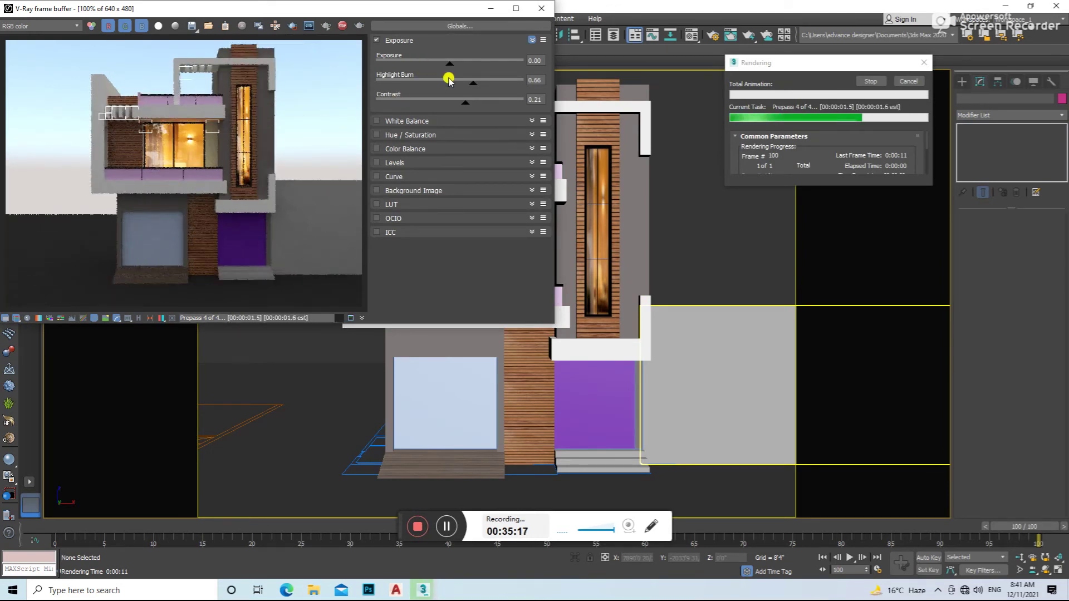
{"action": "left_click_drag", "start_coordinate": [463, 95], "coordinate": [469, 107]}
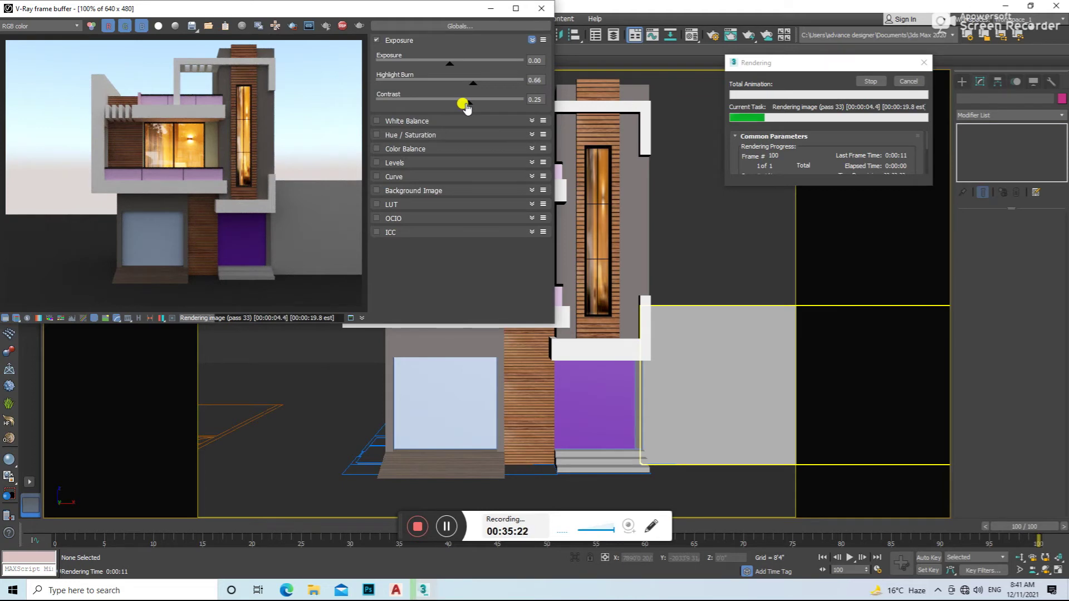
{"action": "left_click", "coordinate": [541, 7]}
{"action": "left_click", "coordinate": [419, 250]}
{"action": "left_click", "coordinate": [297, 140]}
- Check the dome light in top view, then re-render from the camera
{"action": "key", "text": "t"}
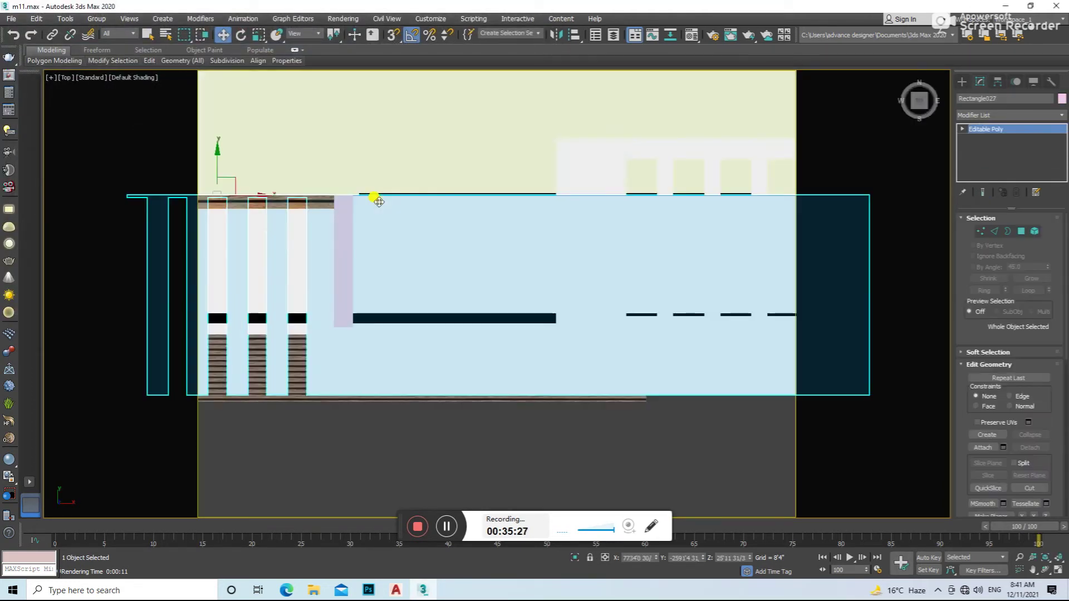
{"action": "scroll", "coordinate": [367, 160], "scroll_direction": "down", "scroll_amount": 5}
{"action": "left_click", "coordinate": [394, 485]}
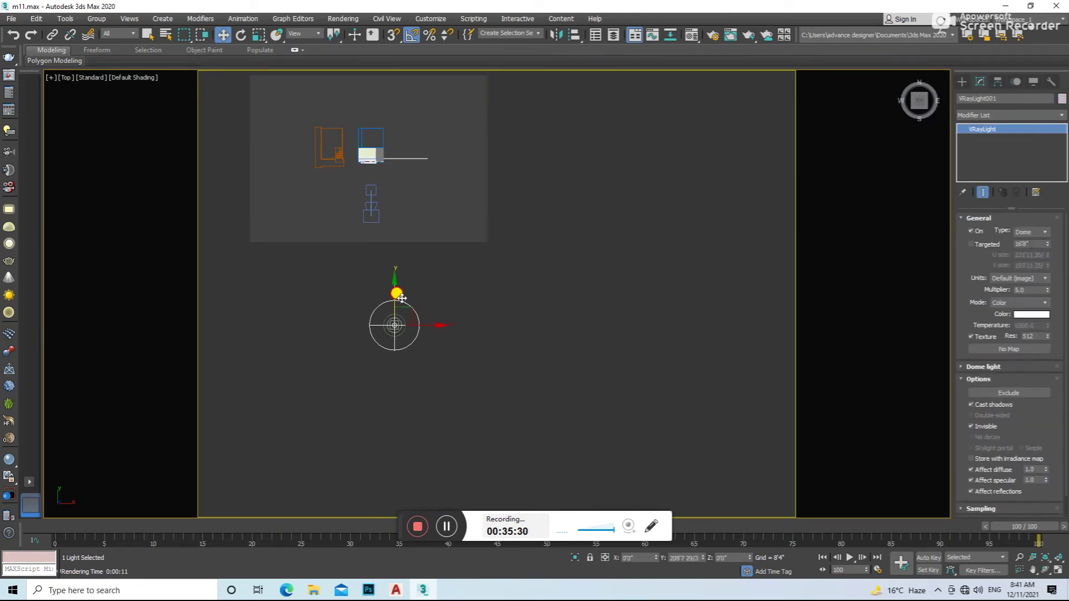
{"action": "left_click", "coordinate": [751, 338]}
{"action": "key", "text": "c"}
{"action": "key", "text": "shift+q"}
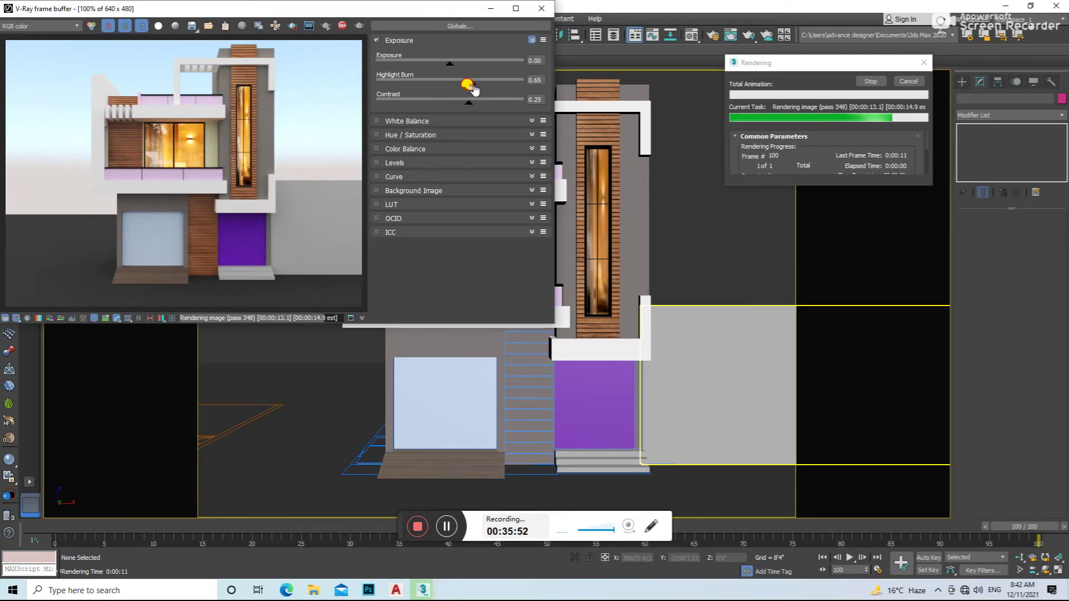
- Tone the render down to highlight burn 0.48 and contrast 0.28
{"action": "left_click_drag", "start_coordinate": [472, 87], "coordinate": [442, 99]}
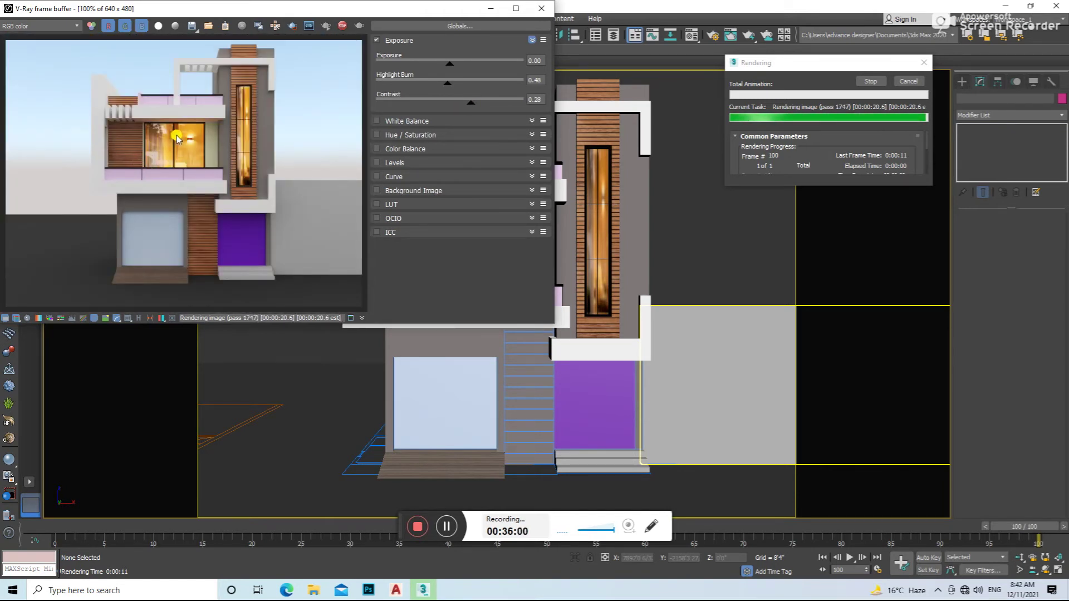
{"action": "left_click", "coordinate": [540, 8]}
{"action": "left_click", "coordinate": [339, 168]}
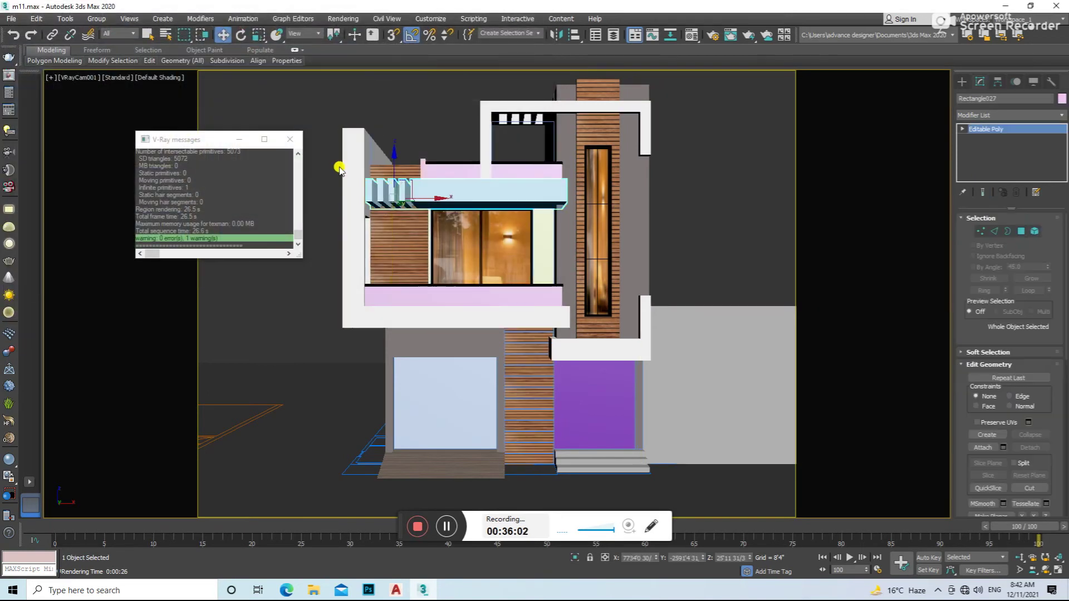
- Lower the VRaySky sun size and intensity multipliers to 0.3 and re-render
{"action": "left_click", "coordinate": [290, 147]}
{"action": "key", "text": "m"}
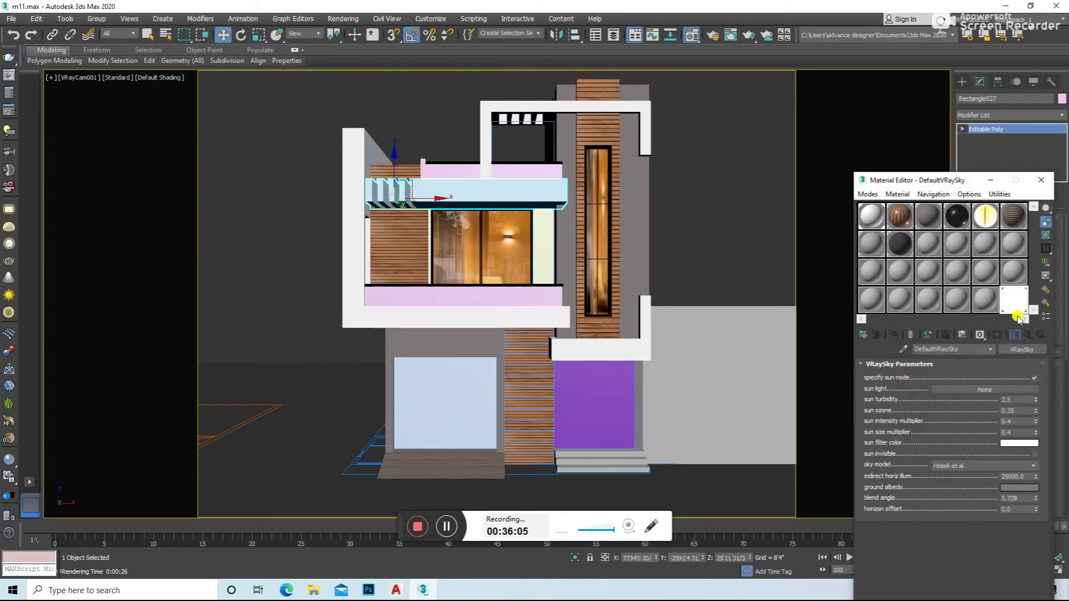
{"action": "type", "text": "0.4"}
{"action": "key", "text": "Return"}
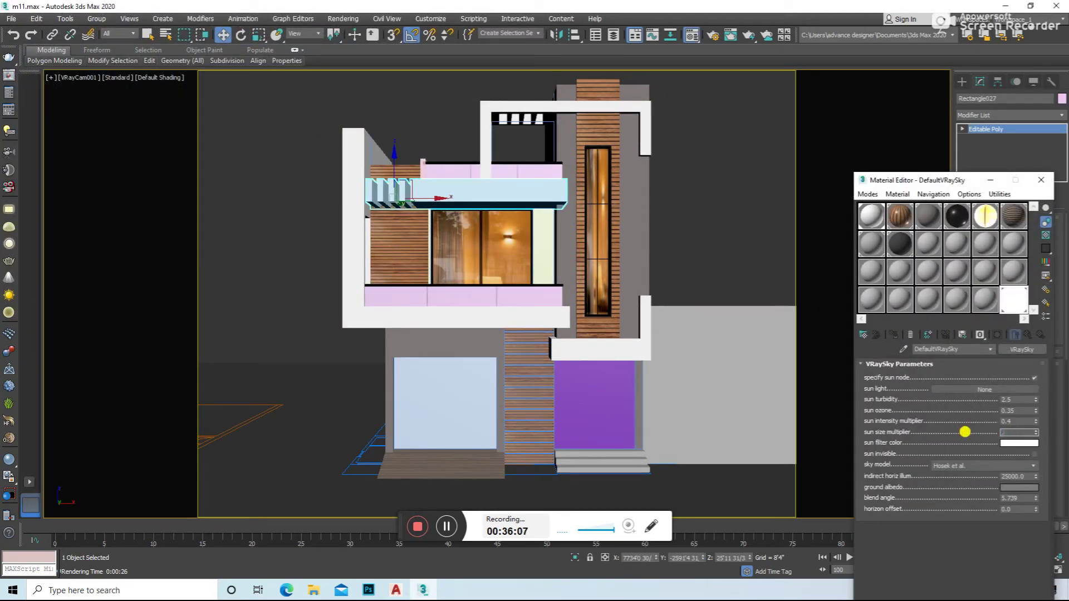
{"action": "left_click", "coordinate": [1010, 419]}
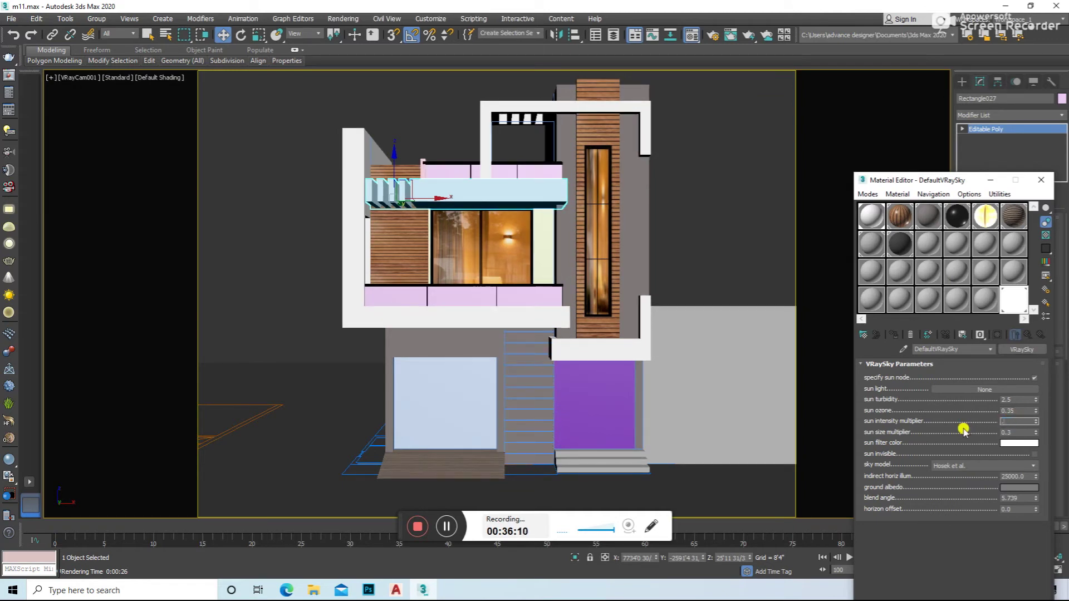
{"action": "left_click", "coordinate": [591, 384]}
{"action": "key", "text": "shift+q"}
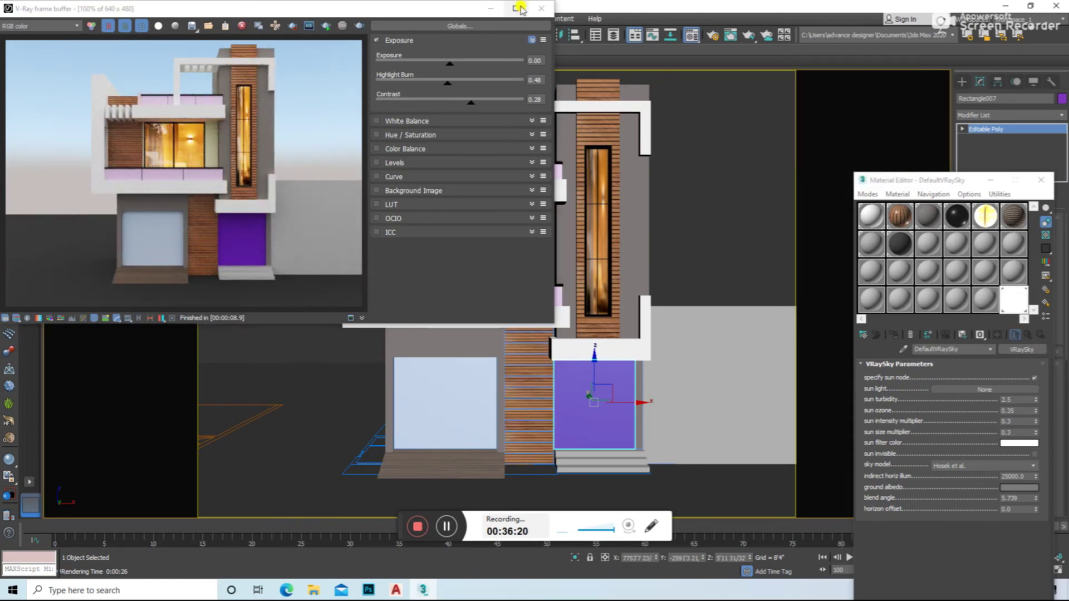
- Apply the white material to the wall around the garage door and re-render
{"action": "left_click", "coordinate": [541, 8]}
{"action": "left_click", "coordinate": [289, 141]}
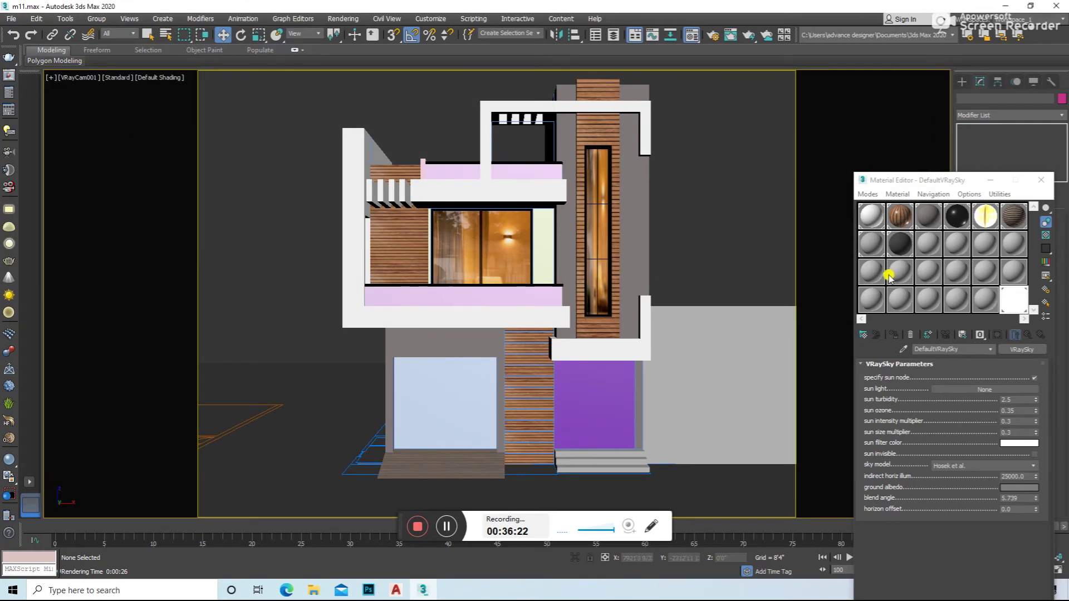
{"action": "left_click", "coordinate": [470, 322]}
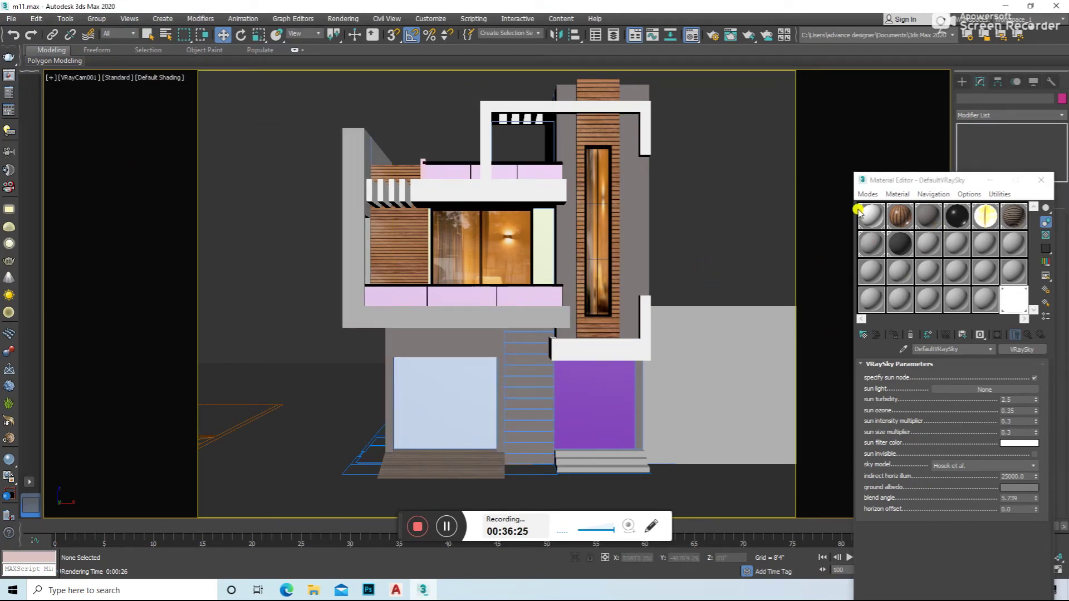
{"action": "left_click_drag", "start_coordinate": [593, 345], "coordinate": [593, 345]}
{"action": "key", "text": "shift+q"}
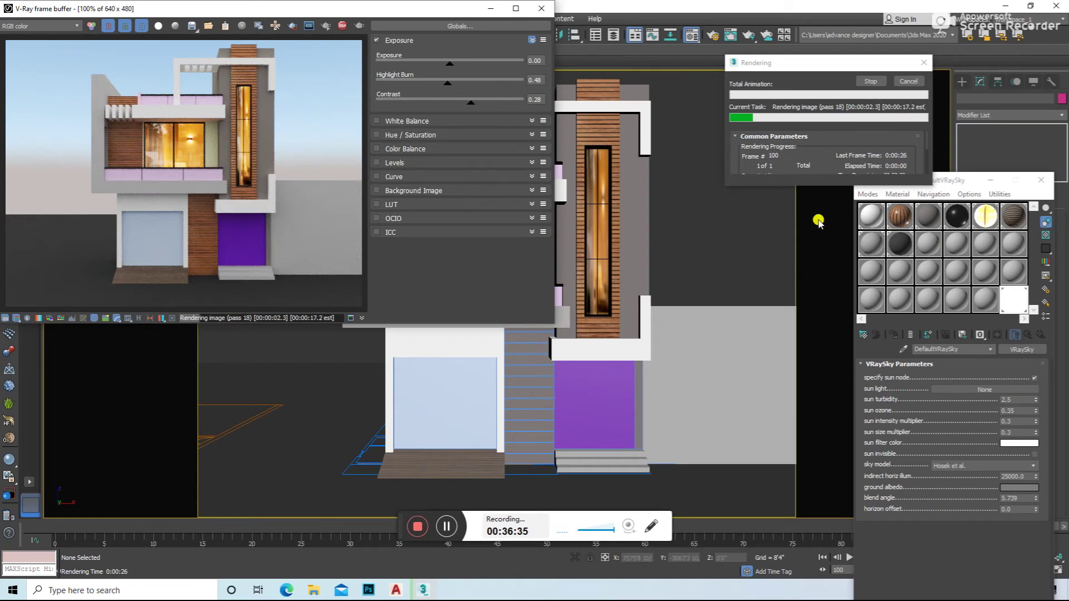
{"action": "left_click", "coordinate": [541, 8]}
- Make an unused material slot a VRayMtl with a Bitmap diffuse map
{"action": "left_click", "coordinate": [873, 243]}
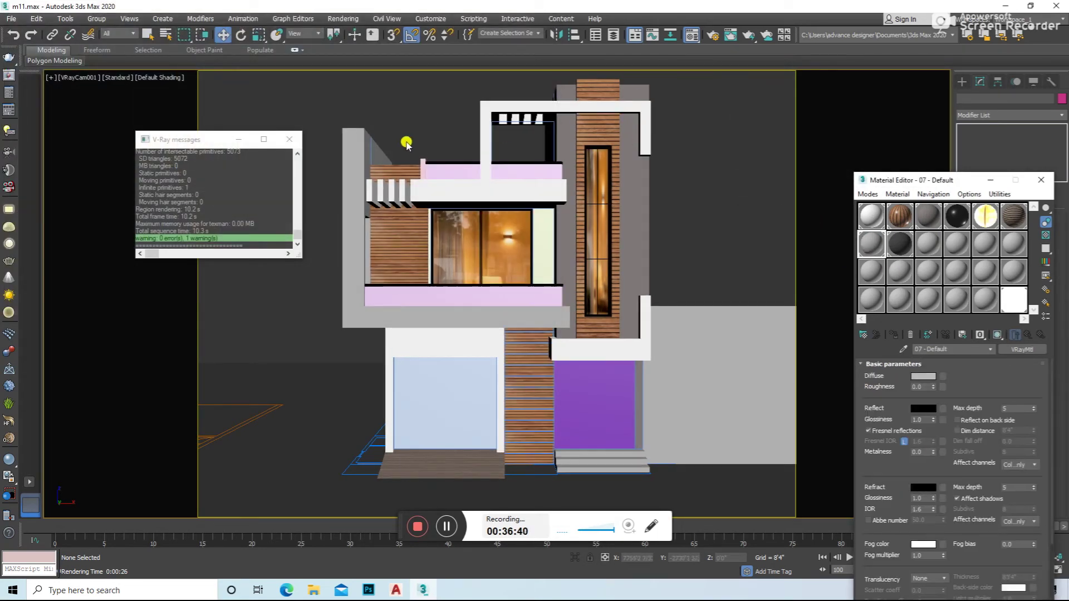
{"action": "left_click", "coordinate": [289, 139]}
{"action": "left_click", "coordinate": [1029, 350]}
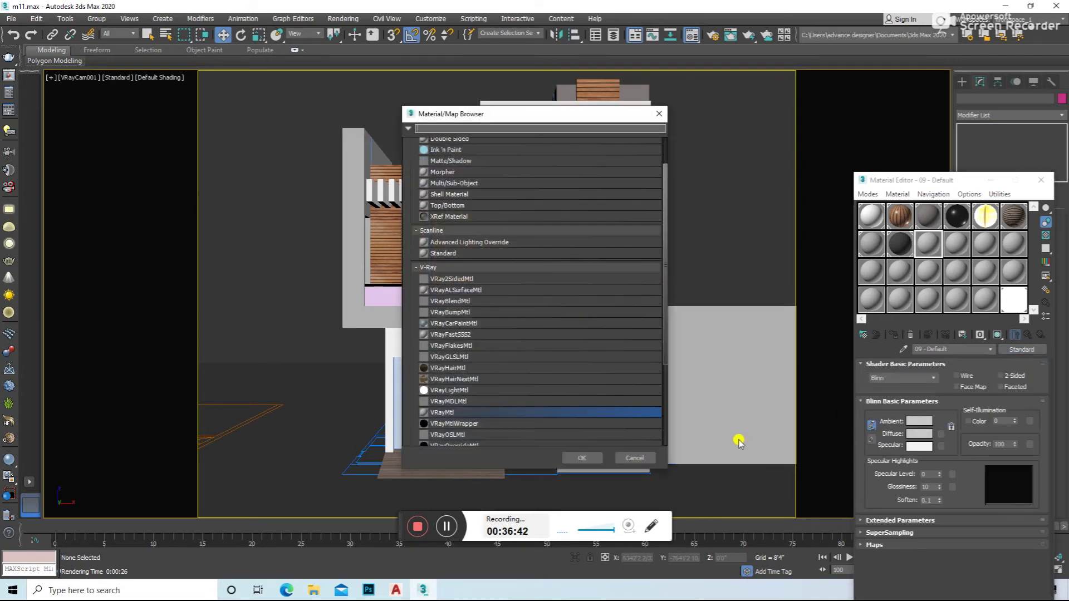
{"action": "double_click", "coordinate": [471, 417]}
{"action": "left_click", "coordinate": [942, 376]}
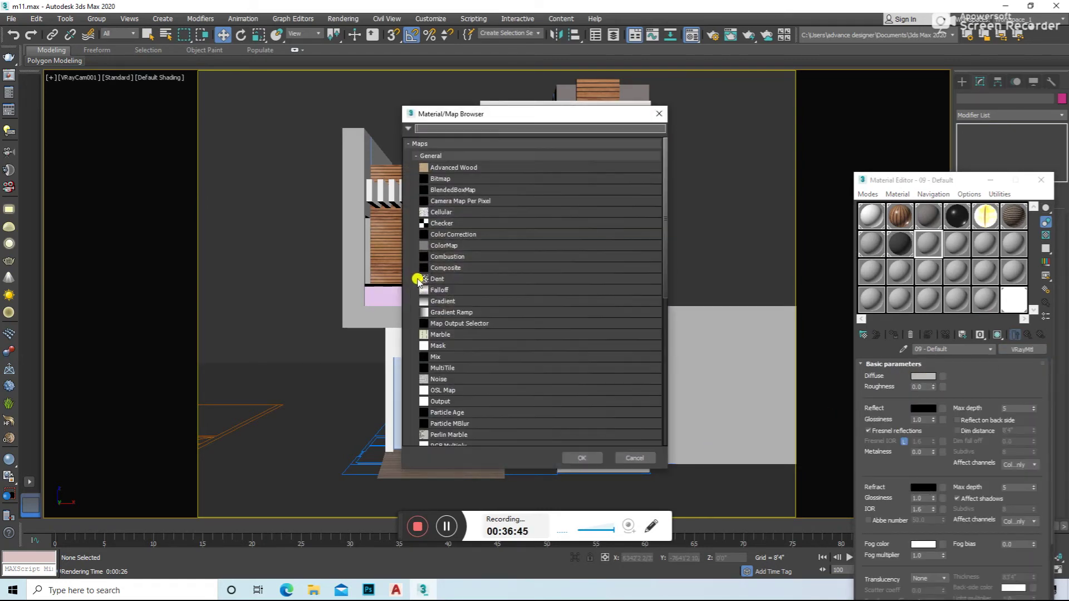
{"action": "double_click", "coordinate": [441, 182]}
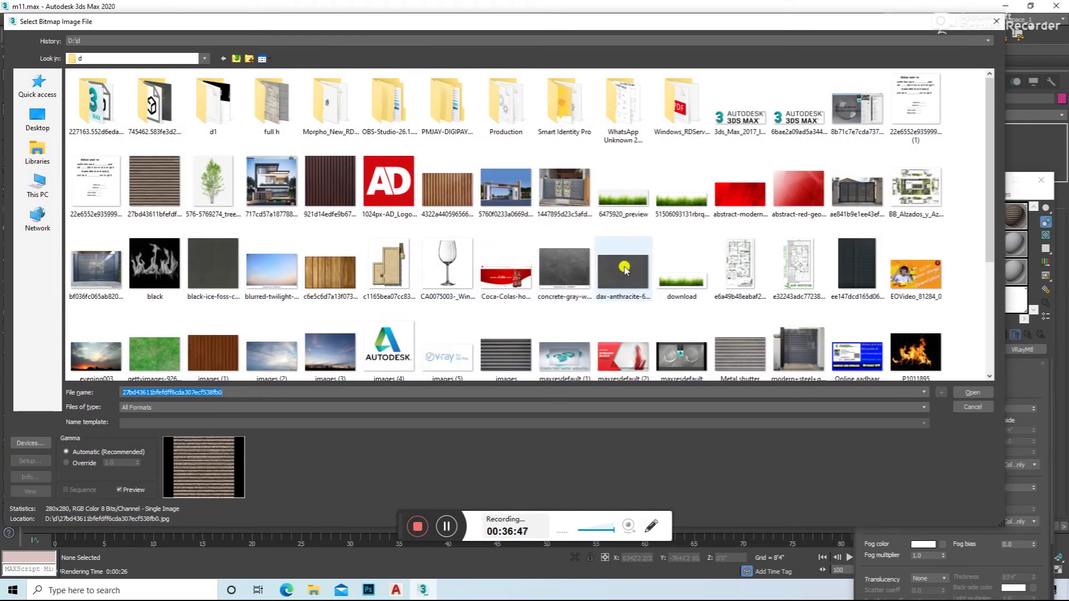
- Load the dark stone image from E:\New folder as the diffuse bitmap
{"action": "scroll", "coordinate": [627, 270], "scroll_direction": "down", "scroll_amount": 1}
{"action": "left_click", "coordinate": [37, 186]}
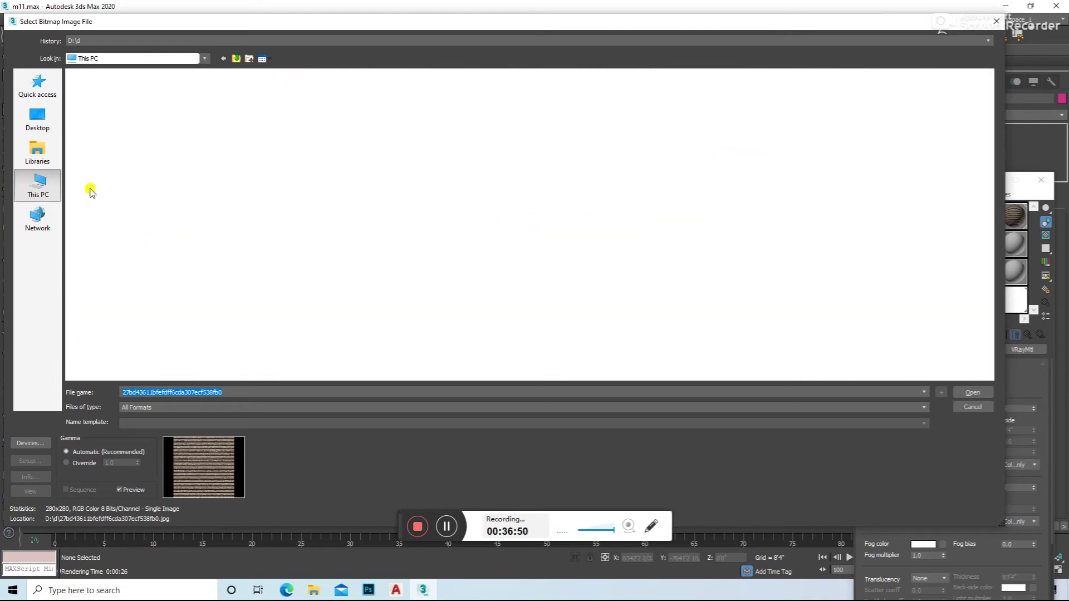
{"action": "double_click", "coordinate": [418, 144]}
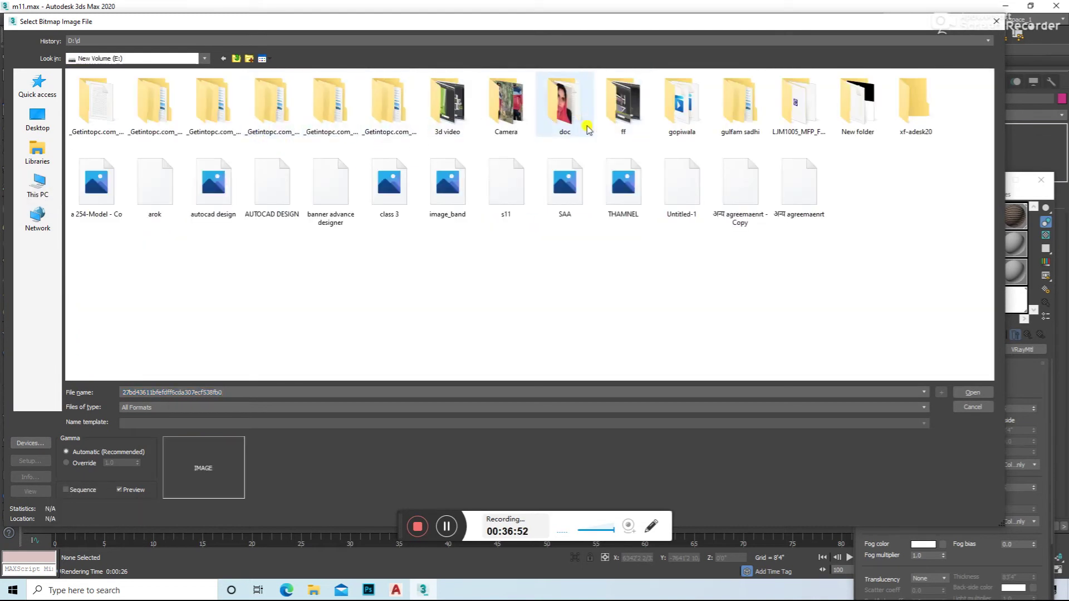
{"action": "left_click", "coordinate": [679, 117]}
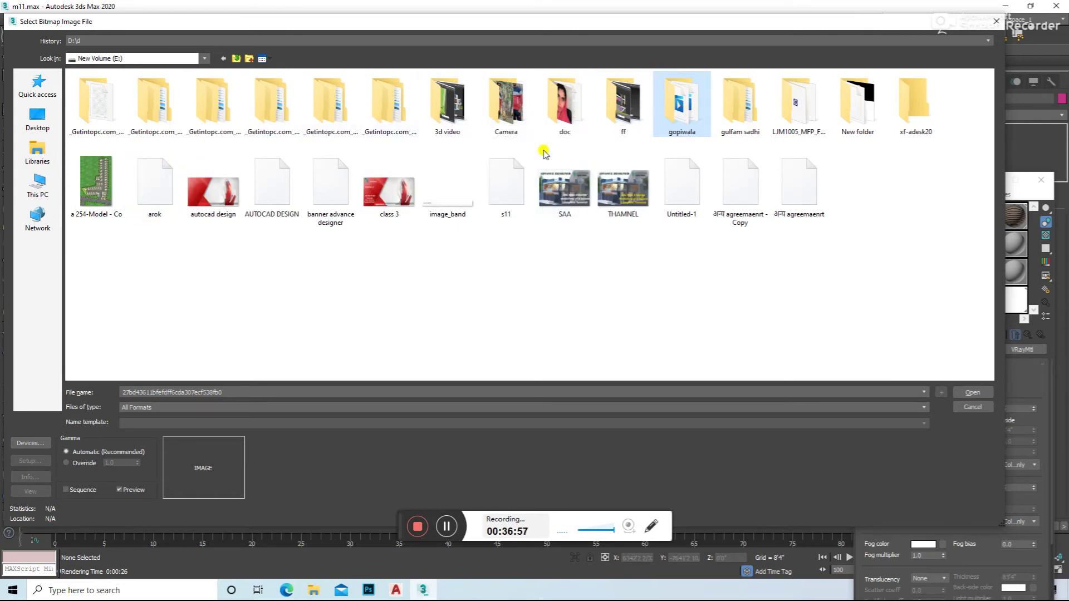
{"action": "double_click", "coordinate": [858, 103]}
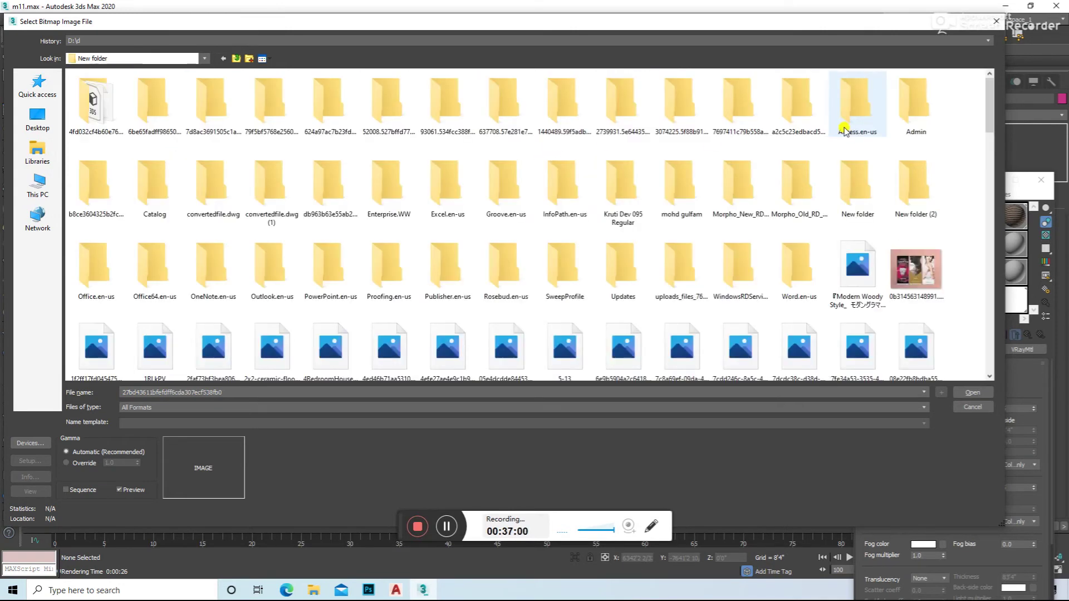
{"action": "scroll", "coordinate": [697, 206], "scroll_direction": "down", "scroll_amount": 1}
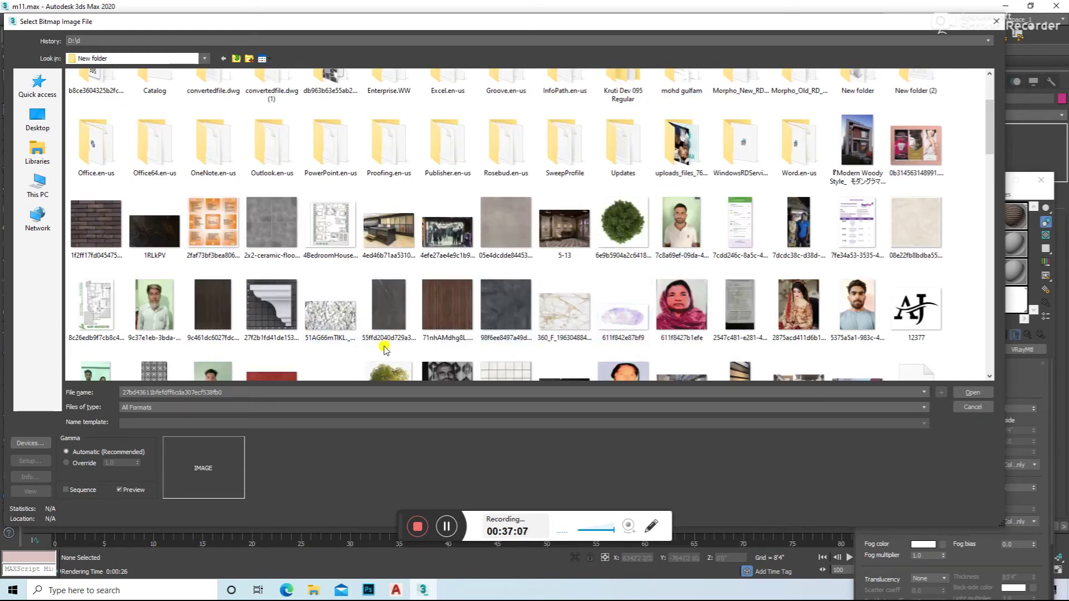
{"action": "left_click", "coordinate": [501, 312]}
{"action": "double_click", "coordinate": [501, 312]}
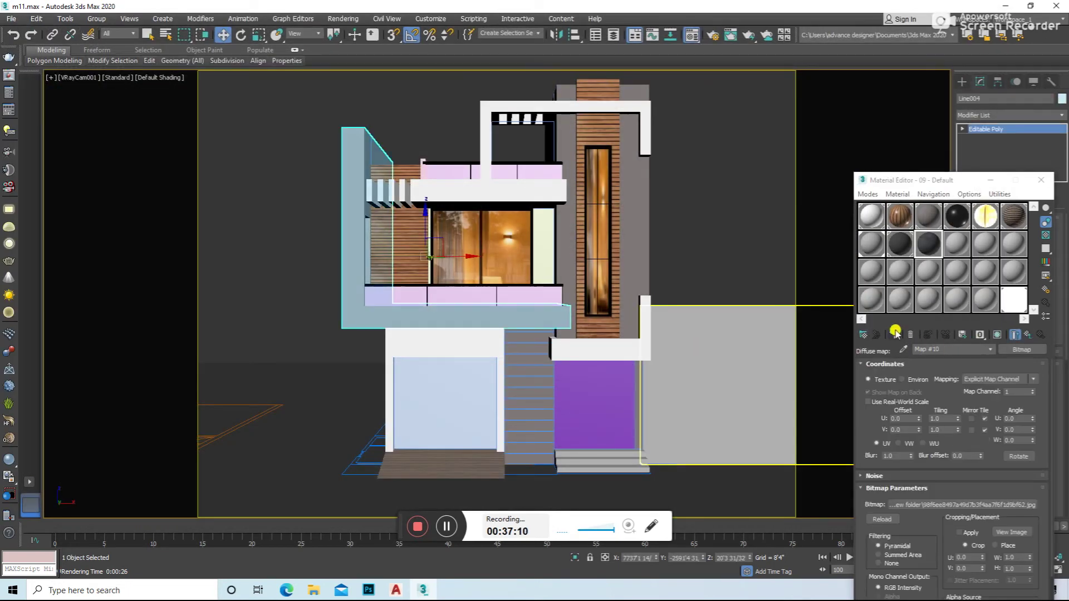
- Show the stone material in the viewport, box-map the wall, and test render
{"action": "left_click", "coordinate": [980, 334]}
{"action": "left_click", "coordinate": [1042, 183]}
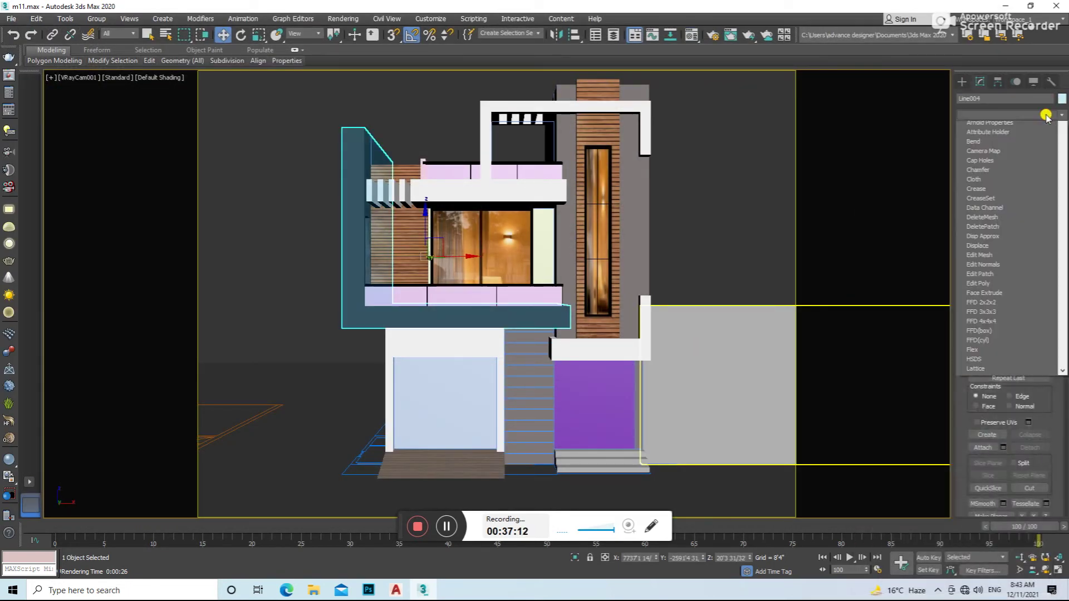
{"action": "left_click", "coordinate": [1047, 115]}
{"action": "left_click", "coordinate": [1002, 457]}
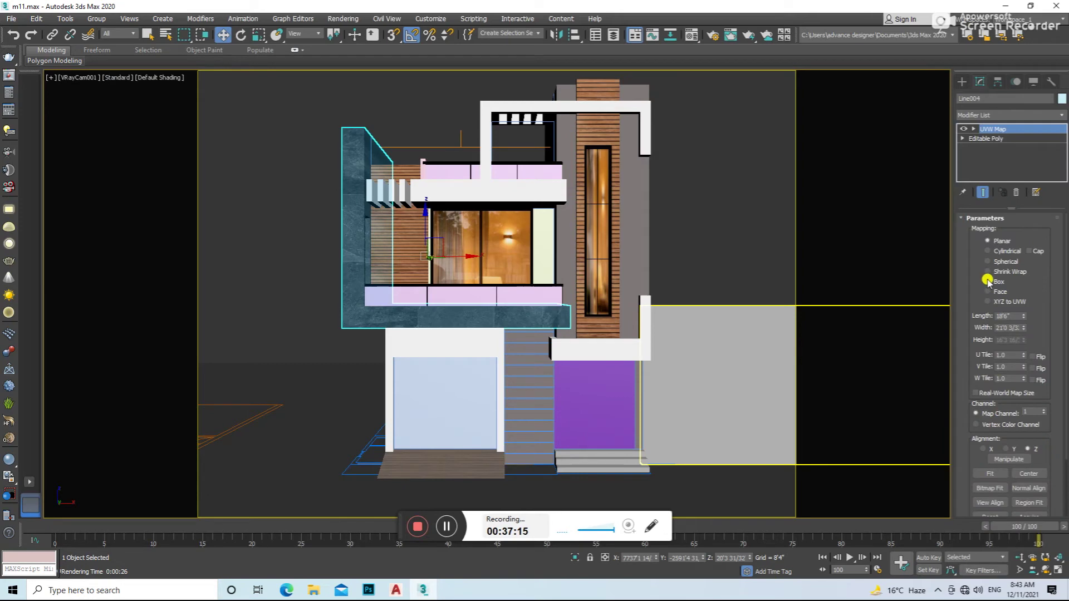
{"action": "left_click", "coordinate": [739, 220]}
{"action": "key", "text": "shift+q"}
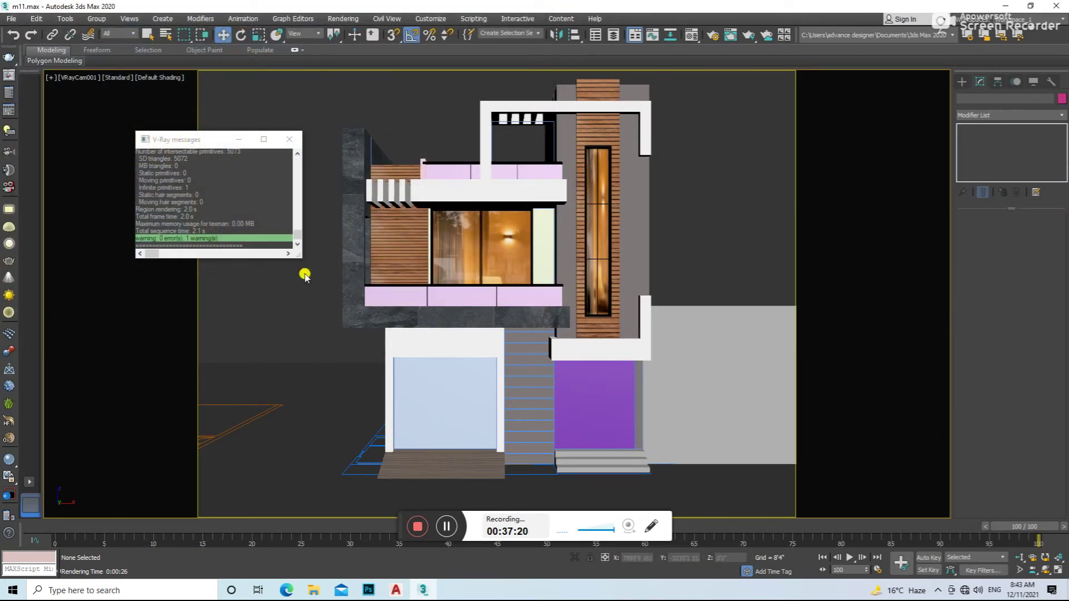
- Shrink the wall's UVW Map size and re-render to check the stone texture
{"action": "left_click", "coordinate": [434, 262]}
{"action": "left_click_drag", "start_coordinate": [1022, 315], "coordinate": [1022, 359]}
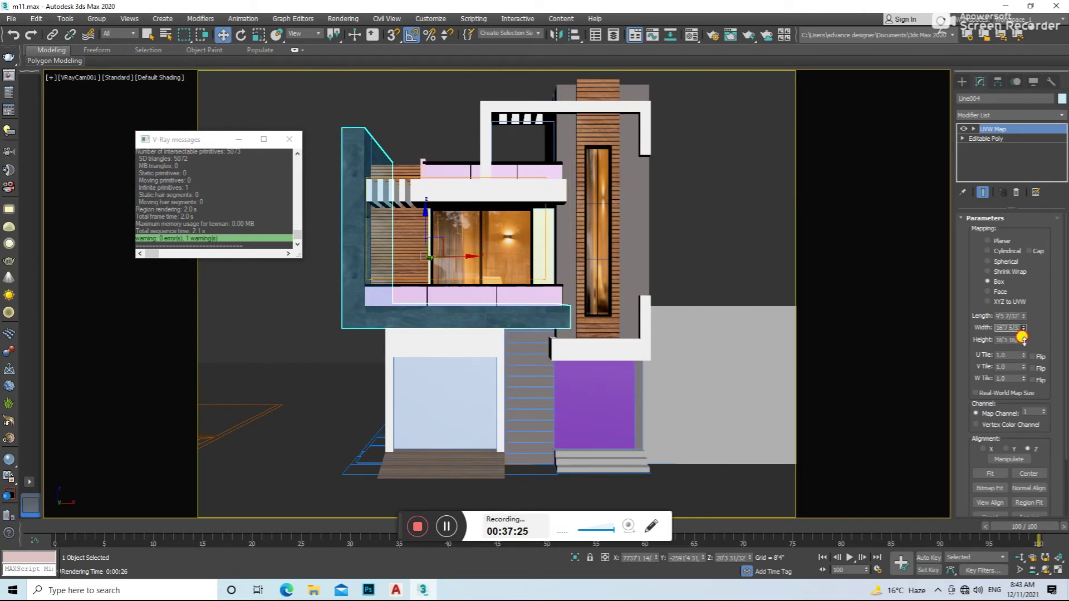
{"action": "left_click", "coordinate": [732, 205]}
{"action": "key", "text": "shift+q"}
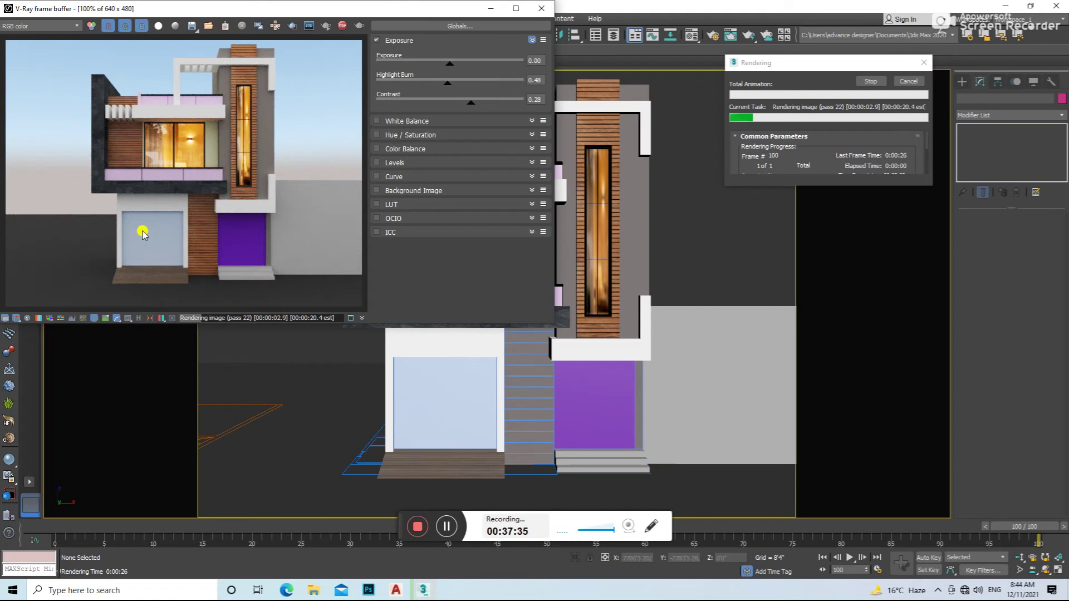
{"action": "scroll", "coordinate": [123, 175], "scroll_direction": "up", "scroll_amount": 1}
{"action": "scroll", "coordinate": [174, 199], "scroll_direction": "down", "scroll_amount": 1}
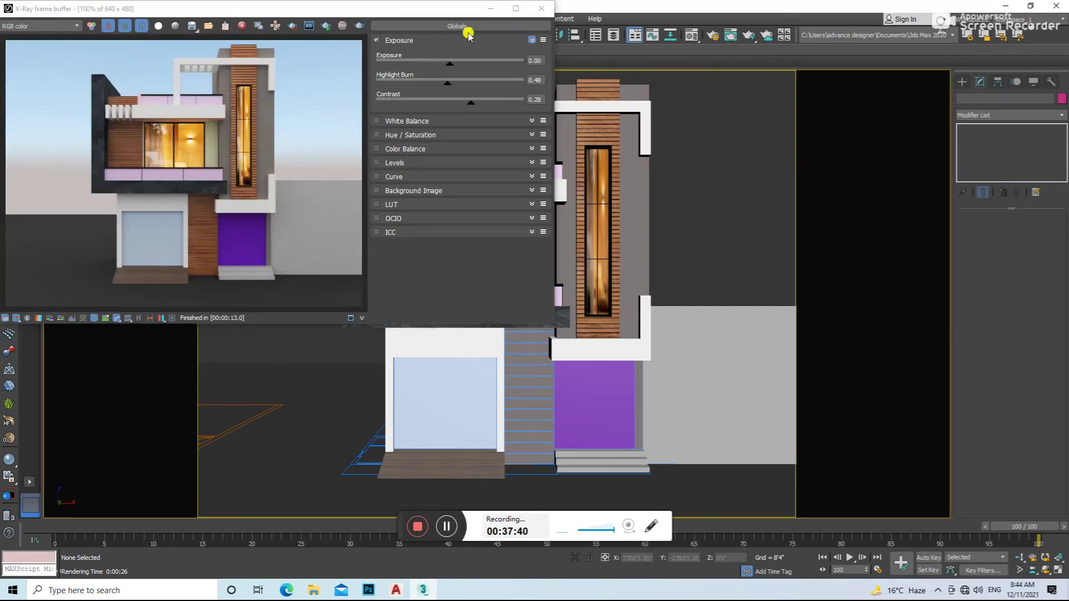
{"action": "left_click", "coordinate": [541, 8]}
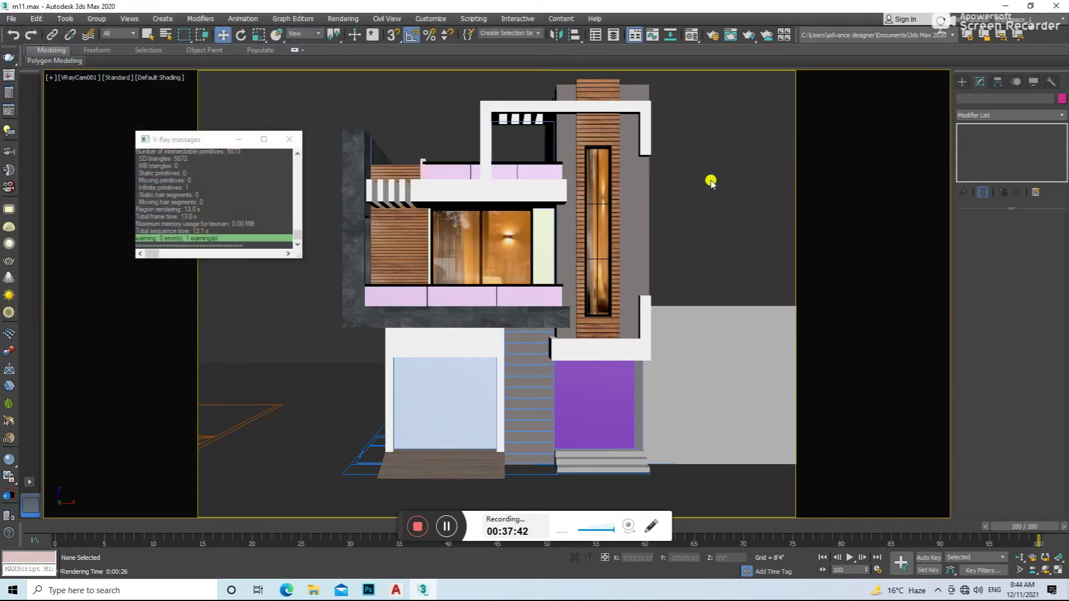
{"action": "left_click", "coordinate": [605, 401]}
- Move the purple door panel's top vertices up to meet the slab above
{"action": "key", "text": "f"}
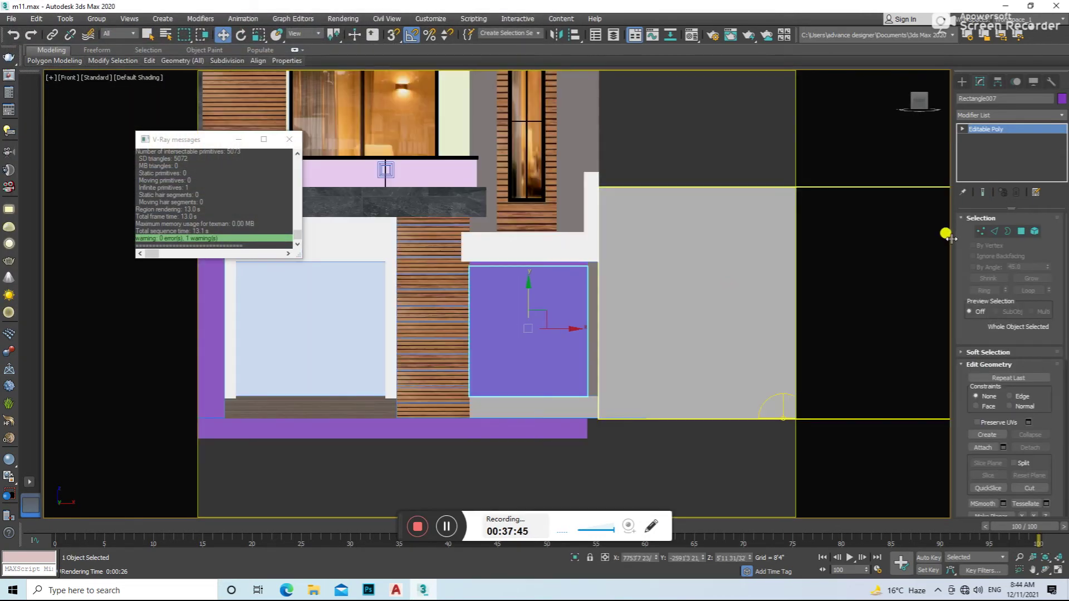
{"action": "left_click_drag", "start_coordinate": [777, 206], "coordinate": [719, 224]}
{"action": "left_click_drag", "start_coordinate": [532, 243], "coordinate": [529, 239]}
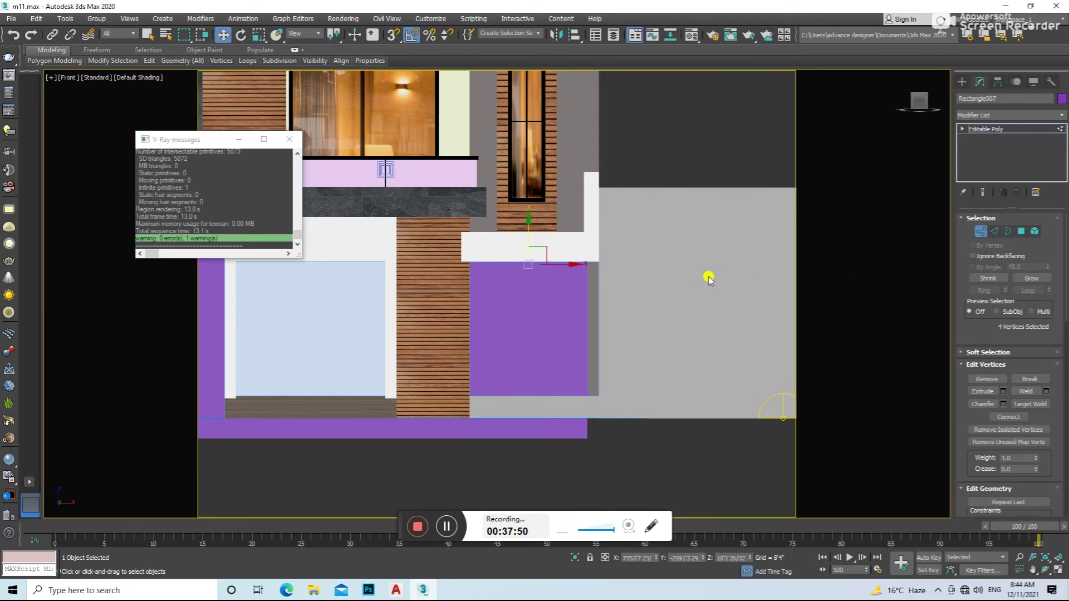
{"action": "left_click", "coordinate": [977, 228]}
- Orbit the building and check the purple panel's material in the Material Editor
{"action": "scroll", "coordinate": [539, 246], "scroll_direction": "down", "scroll_amount": 3}
{"action": "middle_click_drag", "start_coordinate": [539, 245], "coordinate": [458, 281], "text": "alt"}
{"action": "left_click", "coordinate": [657, 260]}
{"action": "key", "text": "m"}
{"action": "left_click", "coordinate": [871, 216]}
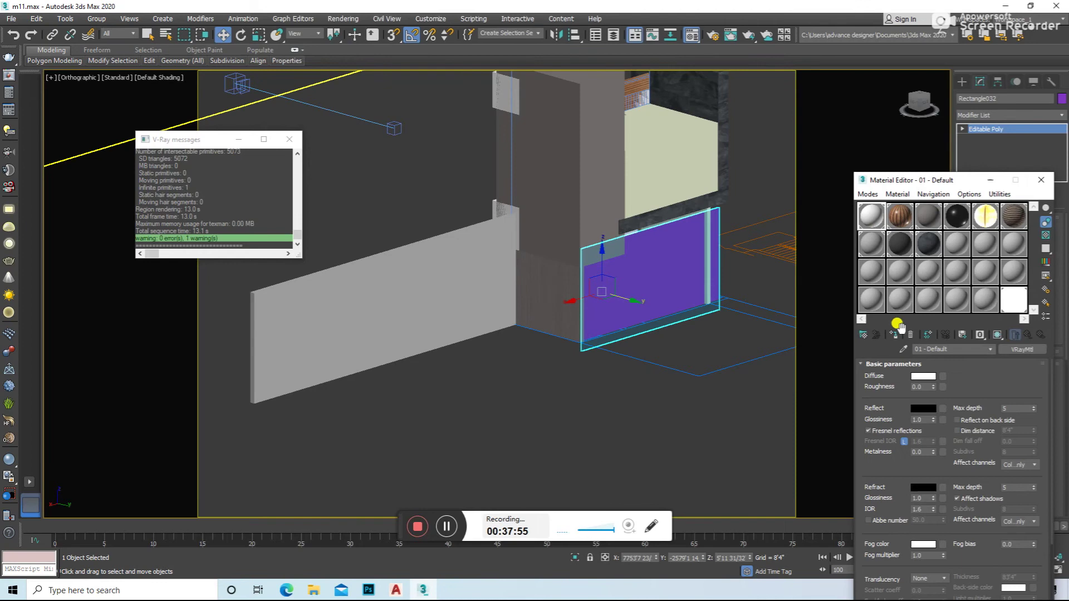
{"action": "left_click", "coordinate": [894, 334]}
{"action": "scroll", "coordinate": [557, 301], "scroll_direction": "down", "scroll_amount": 3}
- Inspect the dark upper block and ground-floor glass panel, then return to VRayCam001
{"action": "left_click", "coordinate": [735, 219]}
{"action": "scroll", "coordinate": [668, 215], "scroll_direction": "down", "scroll_amount": 3}
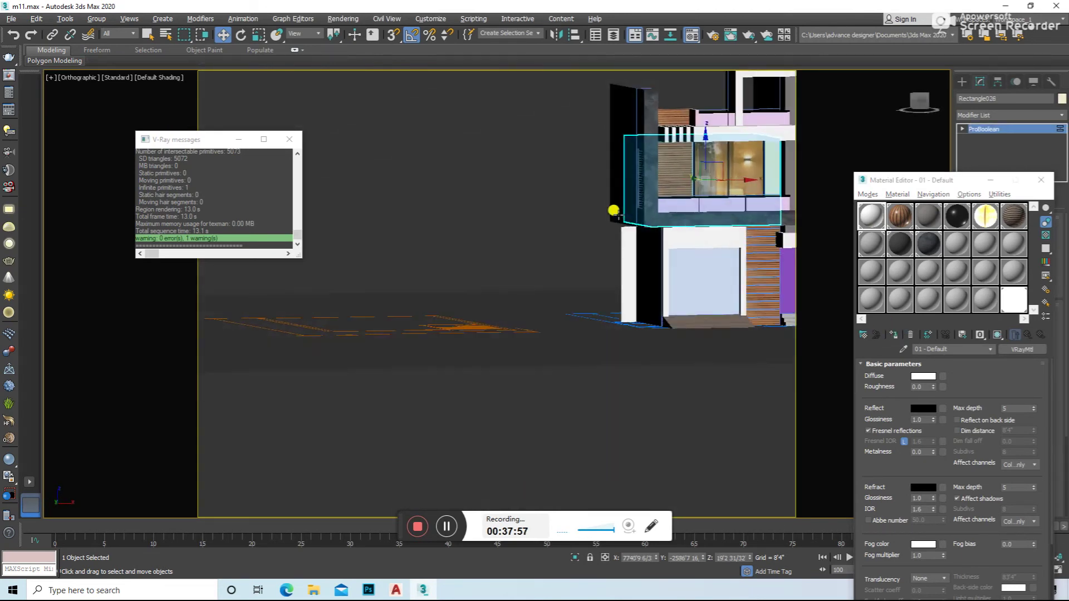
{"action": "left_click", "coordinate": [871, 216]}
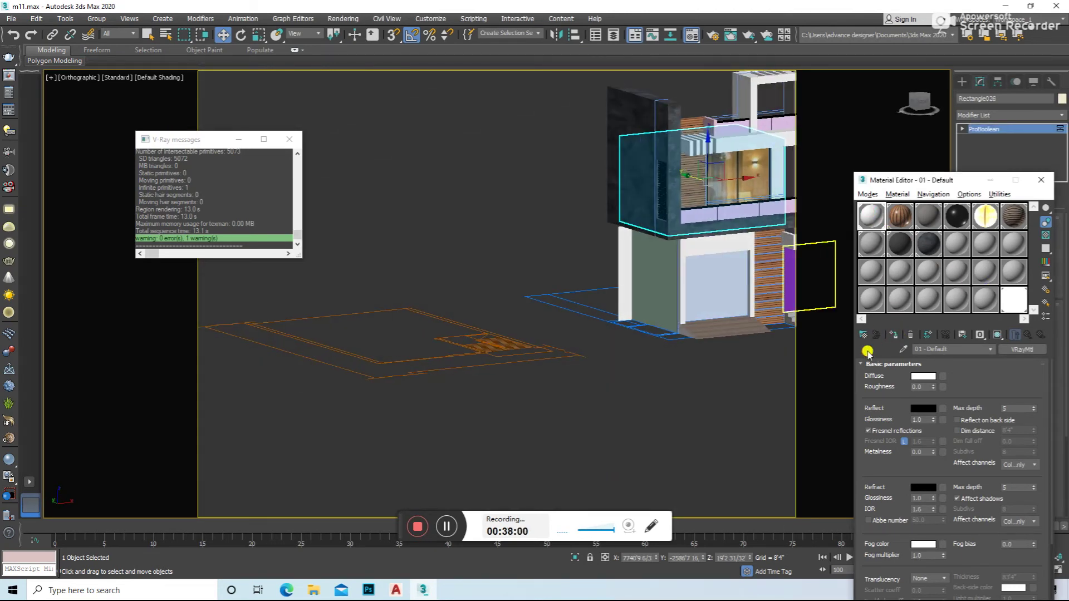
{"action": "middle_click_drag", "start_coordinate": [724, 390], "coordinate": [623, 379], "text": "alt"}
{"action": "left_click", "coordinate": [629, 281]}
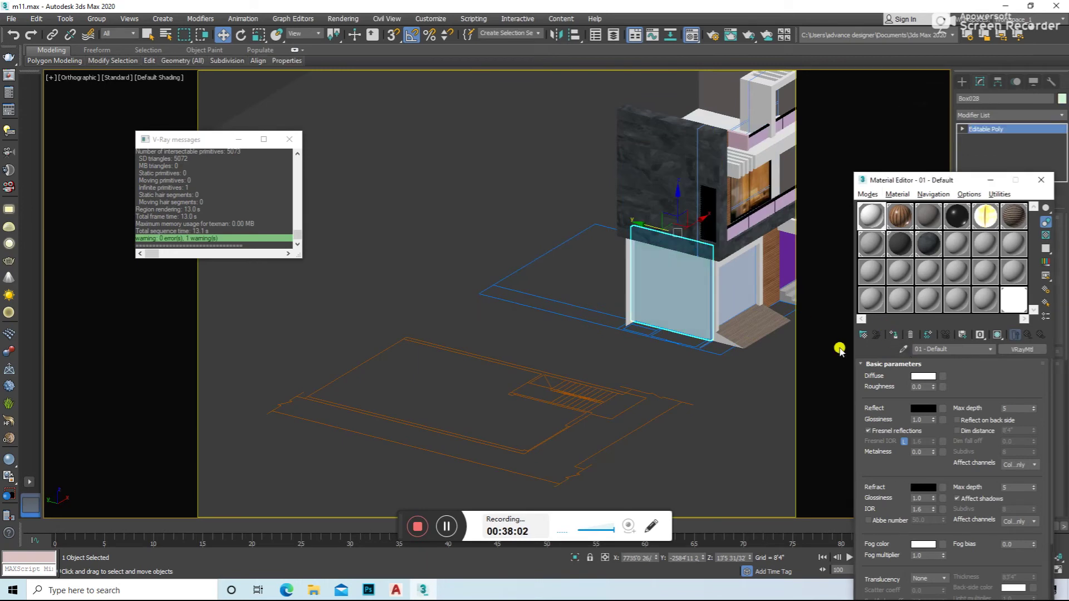
{"action": "left_click", "coordinate": [839, 350]}
{"action": "key", "text": "c"}
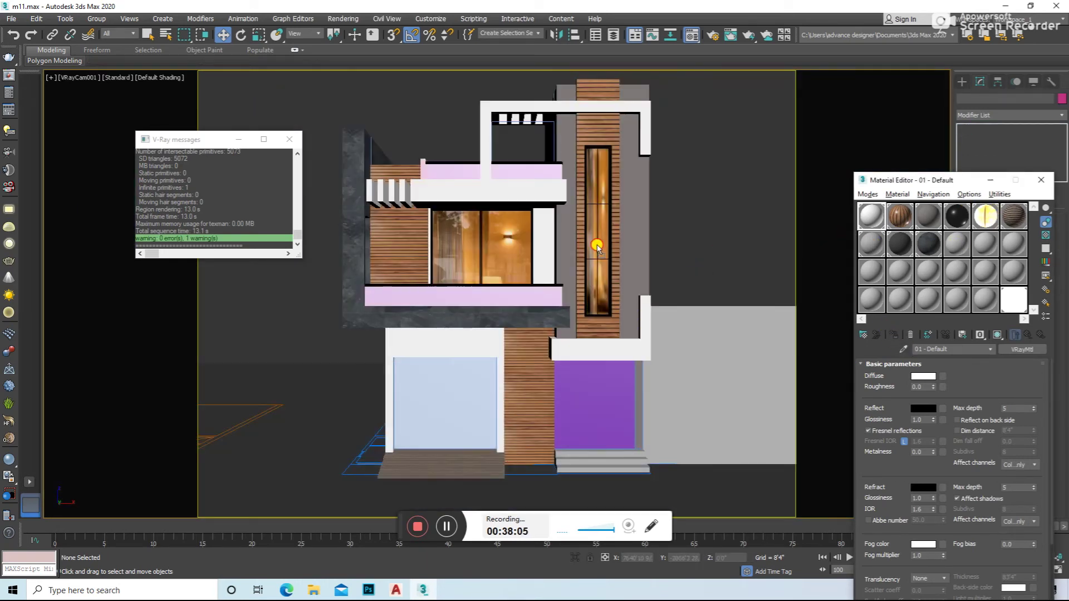
- Render the camera view to review the pink balcony railing
{"action": "key", "text": "shift+q"}
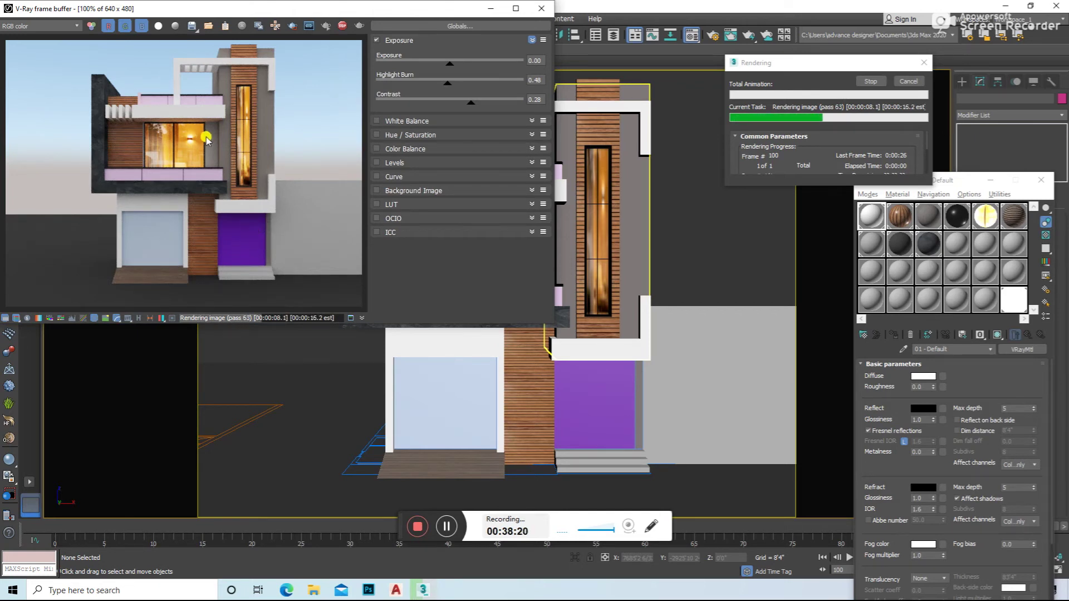
{"action": "left_click", "coordinate": [527, 10]}
{"action": "left_click", "coordinate": [422, 163]}
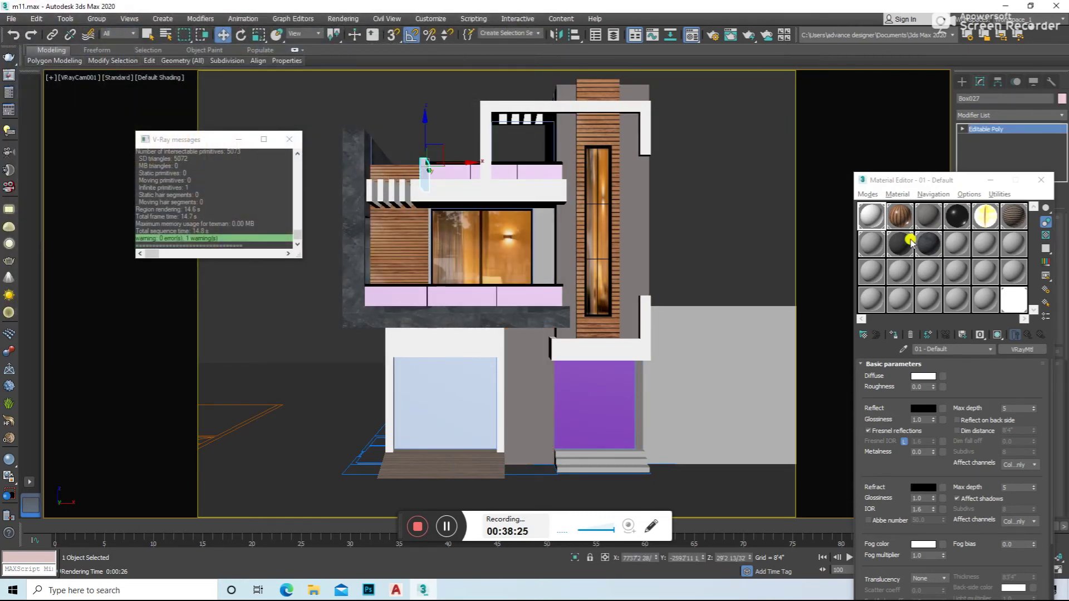
{"action": "left_click", "coordinate": [787, 172]}
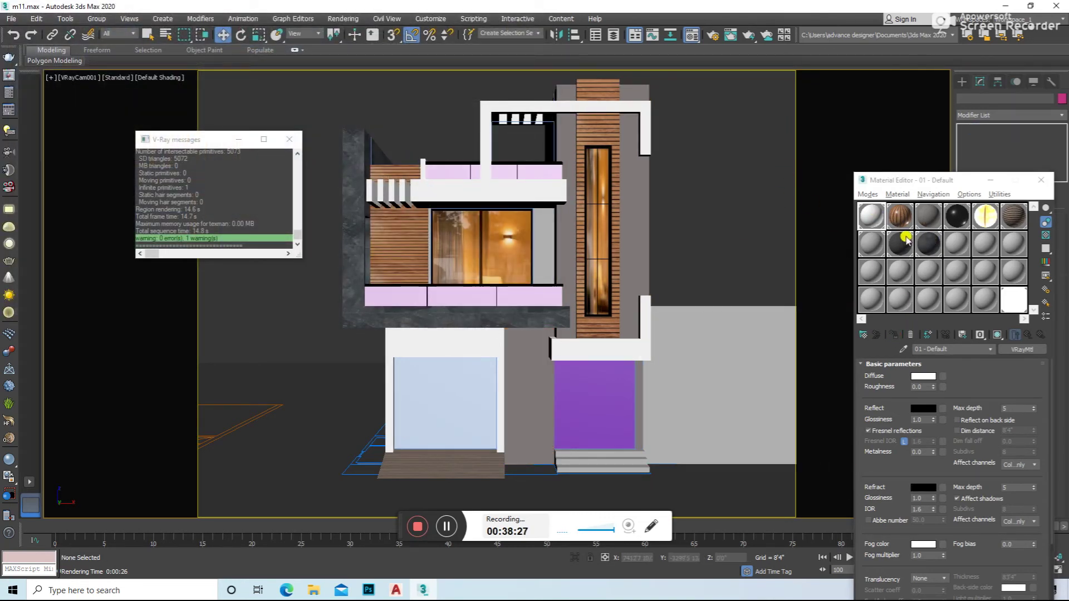
- Create a new VRayMtl with a black diffuse colour
{"action": "left_click", "coordinate": [957, 242]}
{"action": "left_click", "coordinate": [1022, 350]}
{"action": "scroll", "coordinate": [433, 406], "scroll_direction": "down", "scroll_amount": 2}
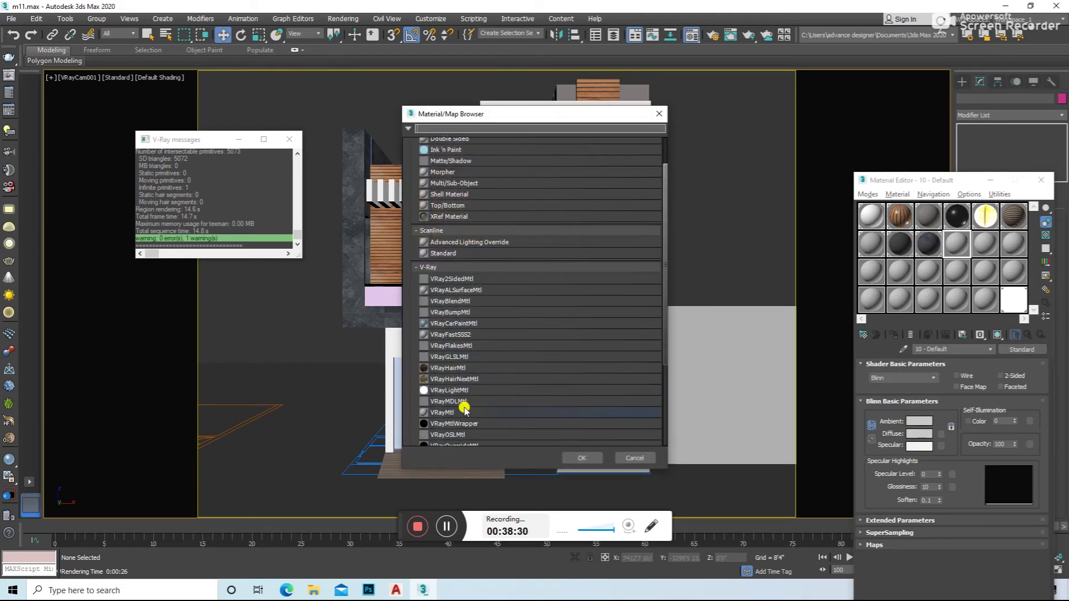
{"action": "double_click", "coordinate": [461, 413]}
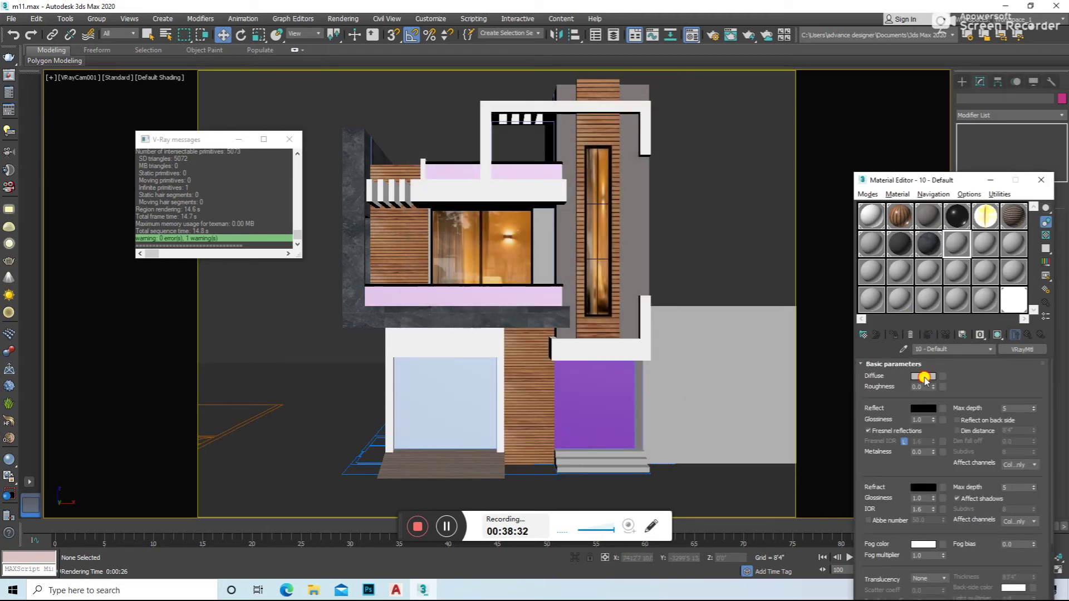
{"action": "left_click", "coordinate": [924, 377]}
{"action": "left_click_drag", "start_coordinate": [409, 128], "coordinate": [356, 129]}
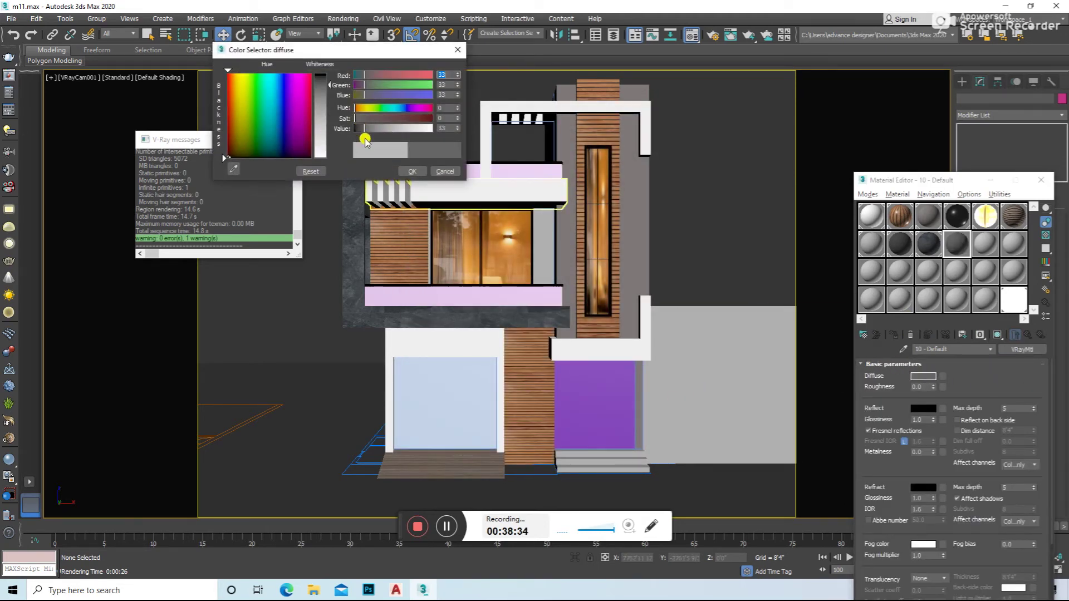
{"action": "left_click", "coordinate": [412, 171]}
- Give the material mid-grey reflection and refraction colours
{"action": "left_click", "coordinate": [923, 408]}
{"action": "left_click_drag", "start_coordinate": [397, 129], "coordinate": [403, 132]}
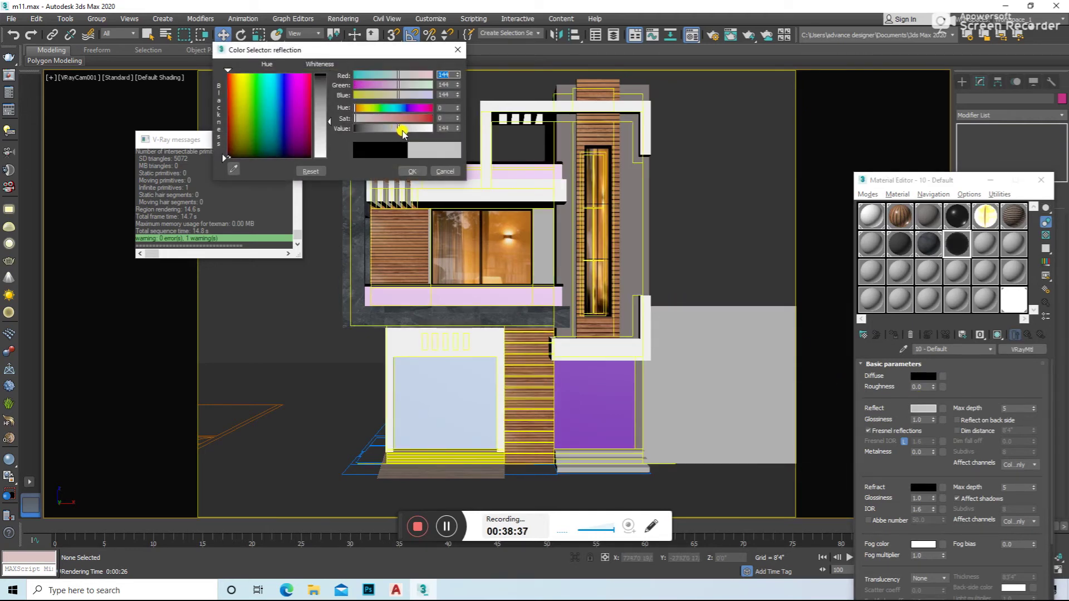
{"action": "left_click", "coordinate": [412, 171]}
{"action": "left_click", "coordinate": [923, 487]}
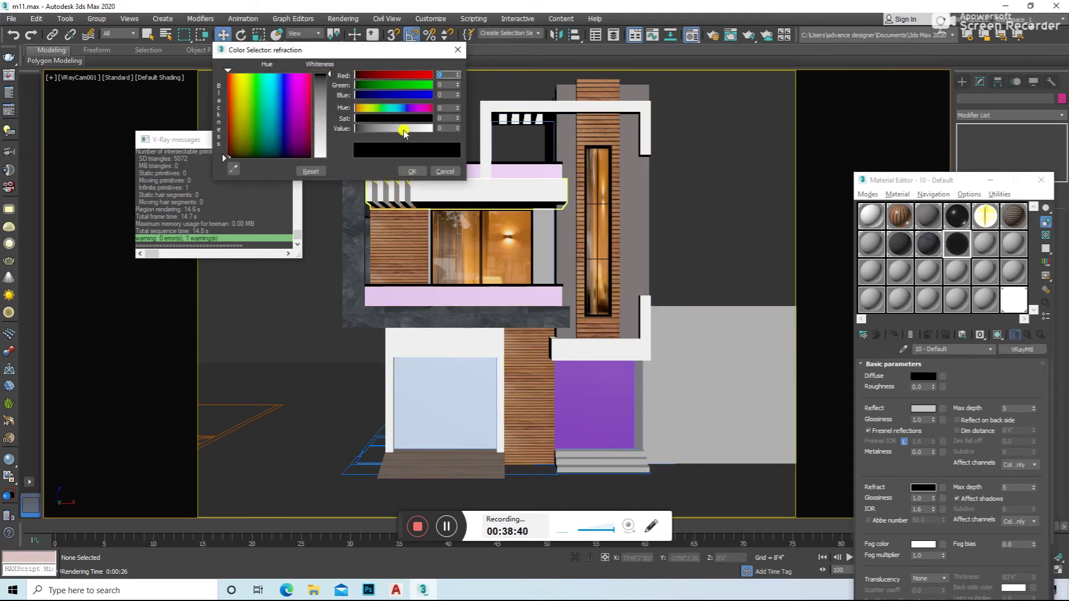
{"action": "left_click_drag", "start_coordinate": [397, 128], "coordinate": [403, 132]}
{"action": "left_click", "coordinate": [412, 171]}
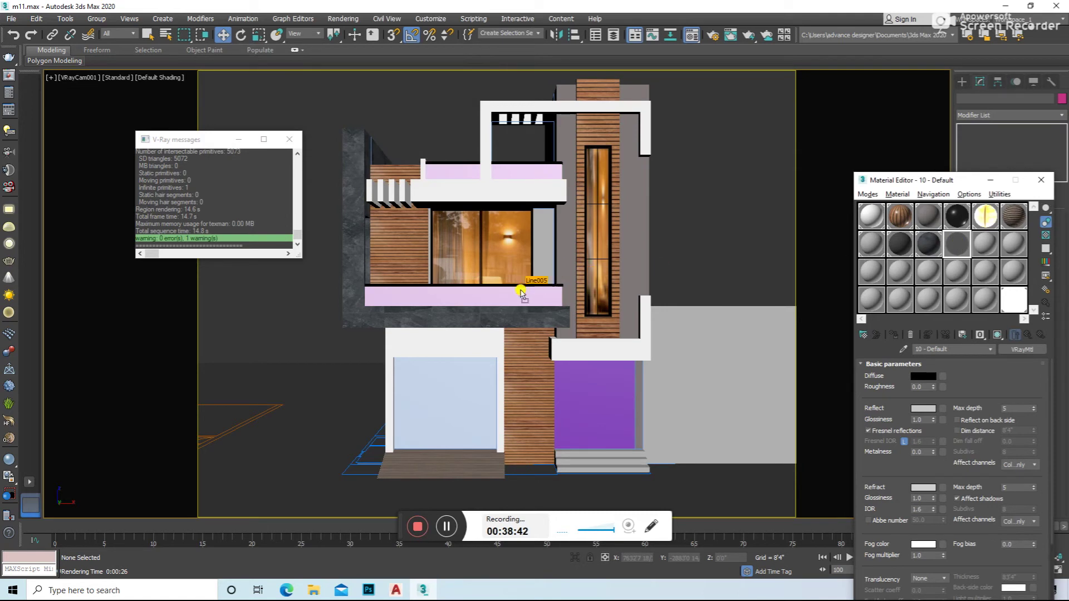
- Apply the dark glass to both slabs and the railing, enable Fresnel IOR 6.0, and render
{"action": "left_click_drag", "start_coordinate": [521, 292], "coordinate": [521, 293]}
{"action": "left_click_drag", "start_coordinate": [530, 197], "coordinate": [531, 199]}
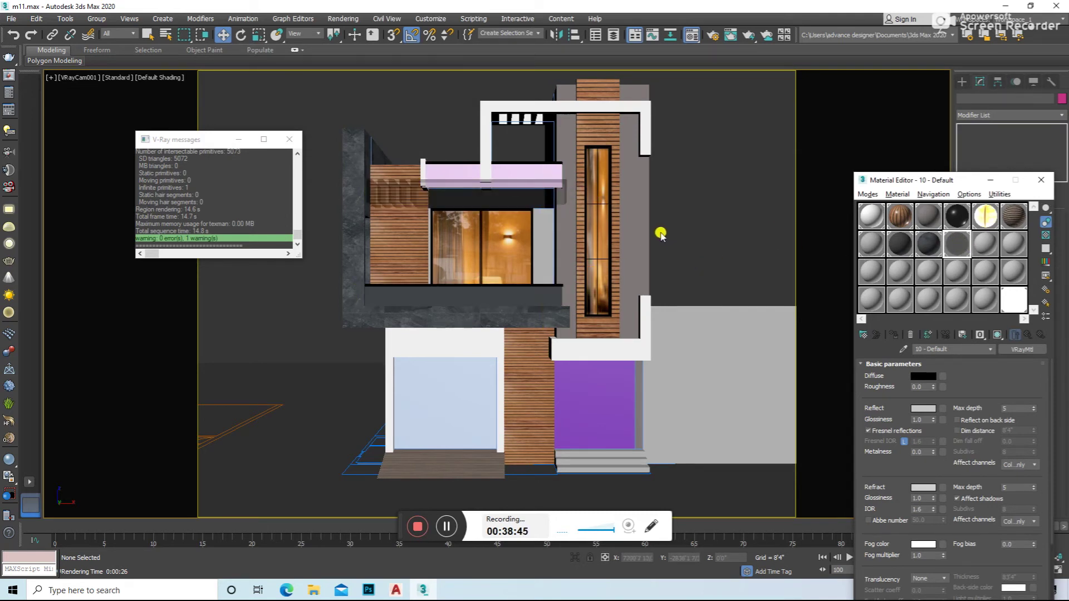
{"action": "left_click_drag", "start_coordinate": [542, 196], "coordinate": [542, 197]}
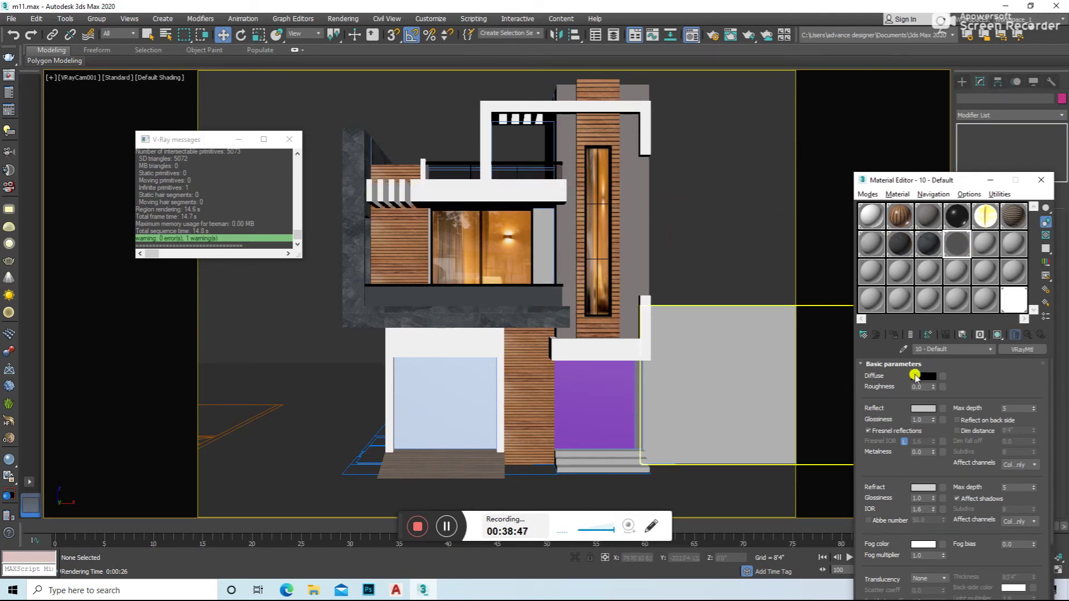
{"action": "left_click", "coordinate": [905, 440]}
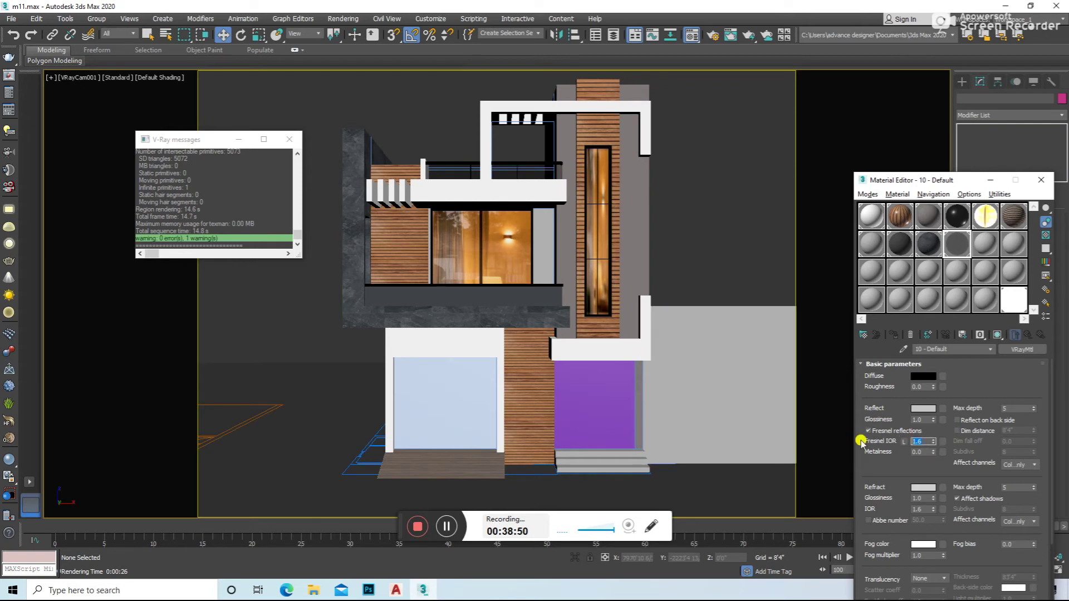
{"action": "left_click", "coordinate": [842, 424]}
{"action": "key", "text": "shift+q"}
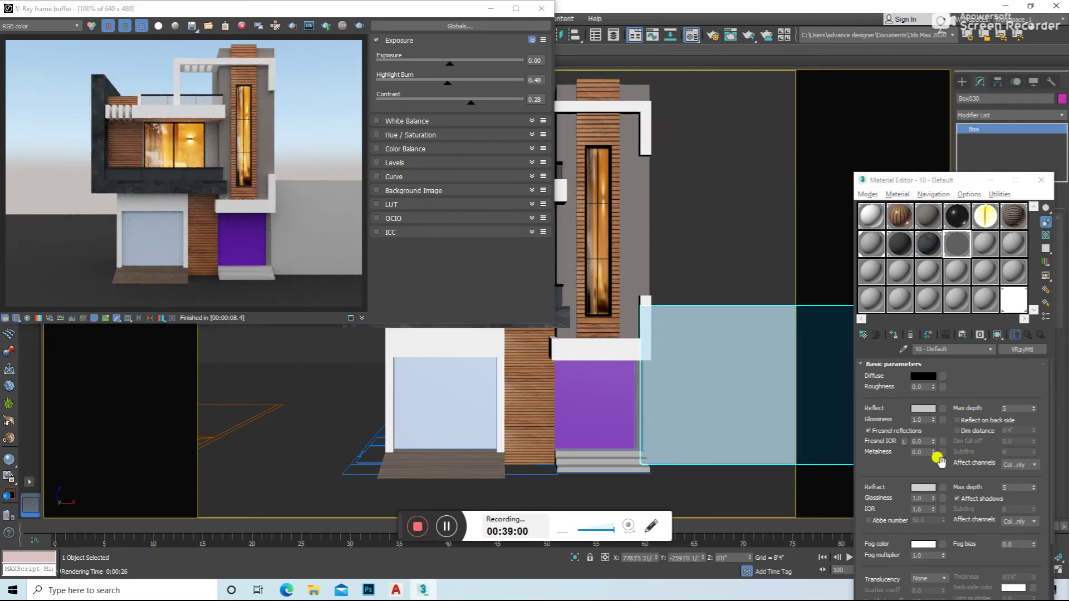
- Darken material 10's reflection colour and re-render the facade
{"action": "left_click", "coordinate": [931, 413]}
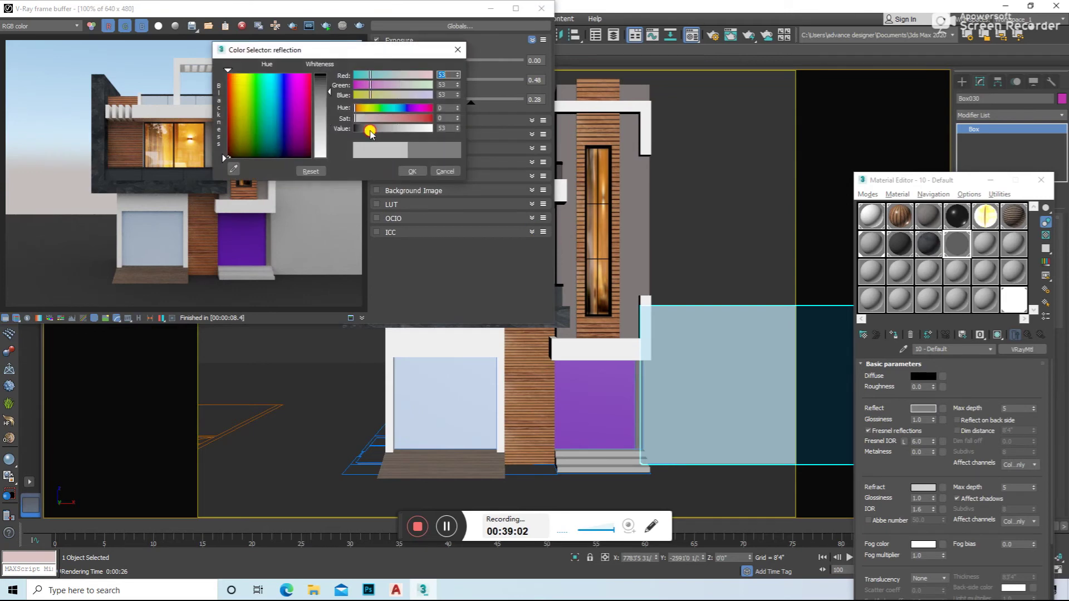
{"action": "left_click", "coordinate": [407, 174]}
{"action": "left_click", "coordinate": [391, 121]}
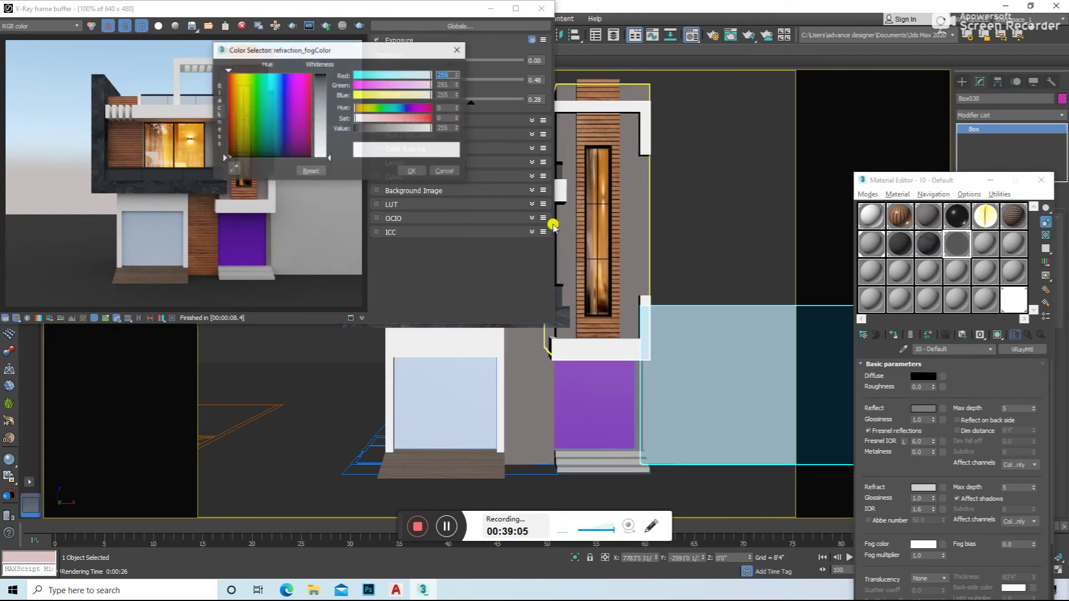
{"action": "left_click", "coordinate": [412, 172]}
{"action": "left_click", "coordinate": [360, 27]}
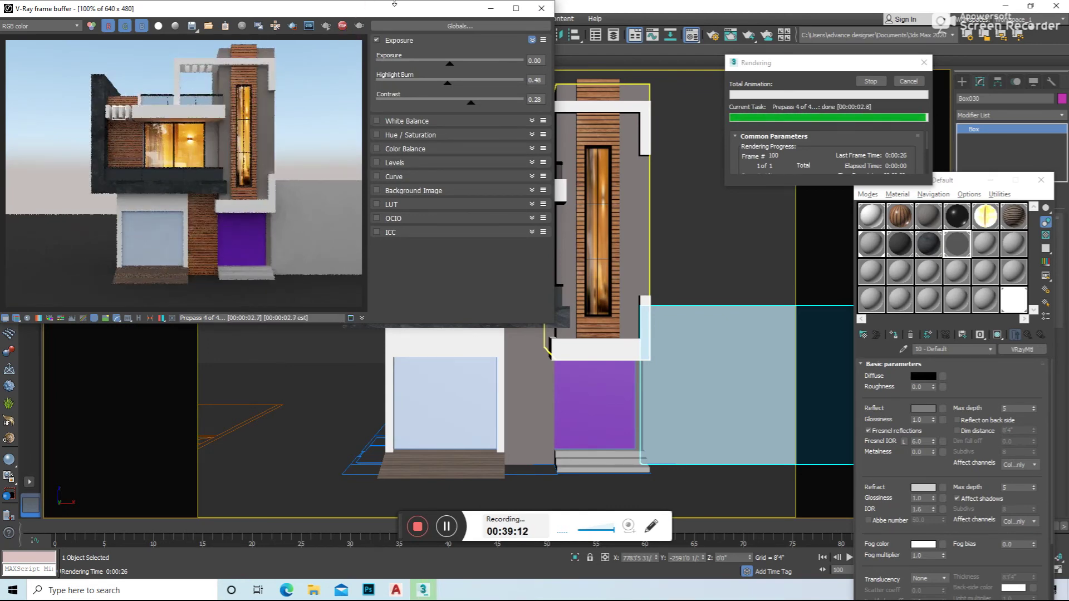
{"action": "left_click", "coordinate": [410, 410]}
- Convert Rectangle004 to Editable Poly and lower its top vertices
{"action": "scroll", "coordinate": [425, 400], "scroll_direction": "up", "scroll_amount": 3}
{"action": "right_click", "coordinate": [511, 326]}
{"action": "left_click", "coordinate": [668, 443]}
{"action": "left_click", "coordinate": [1041, 180]}
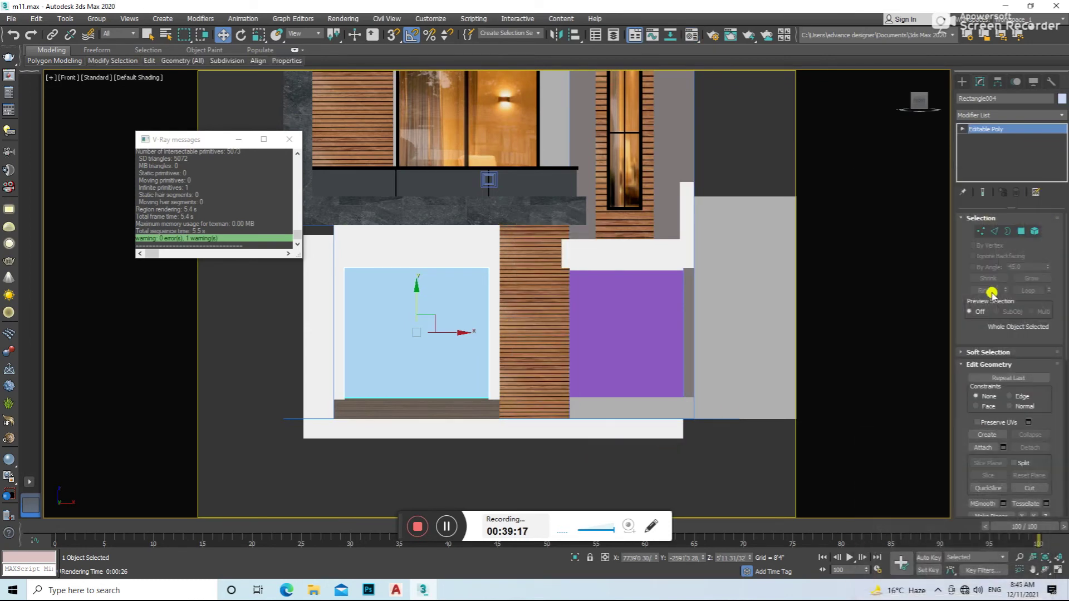
{"action": "left_click", "coordinate": [981, 231]}
{"action": "left_click_drag", "start_coordinate": [498, 253], "coordinate": [334, 279]}
{"action": "left_click_drag", "start_coordinate": [416, 228], "coordinate": [422, 237]}
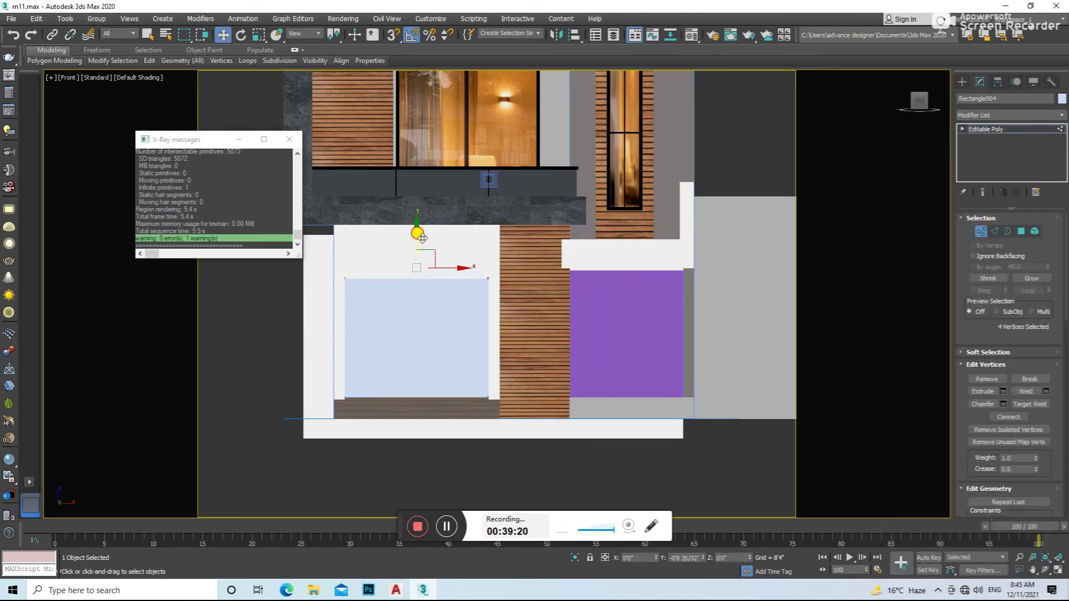
- In a new material slot, add a Bitmap to the diffuse colour
{"action": "key", "text": "c"}
{"action": "left_click", "coordinate": [797, 238]}
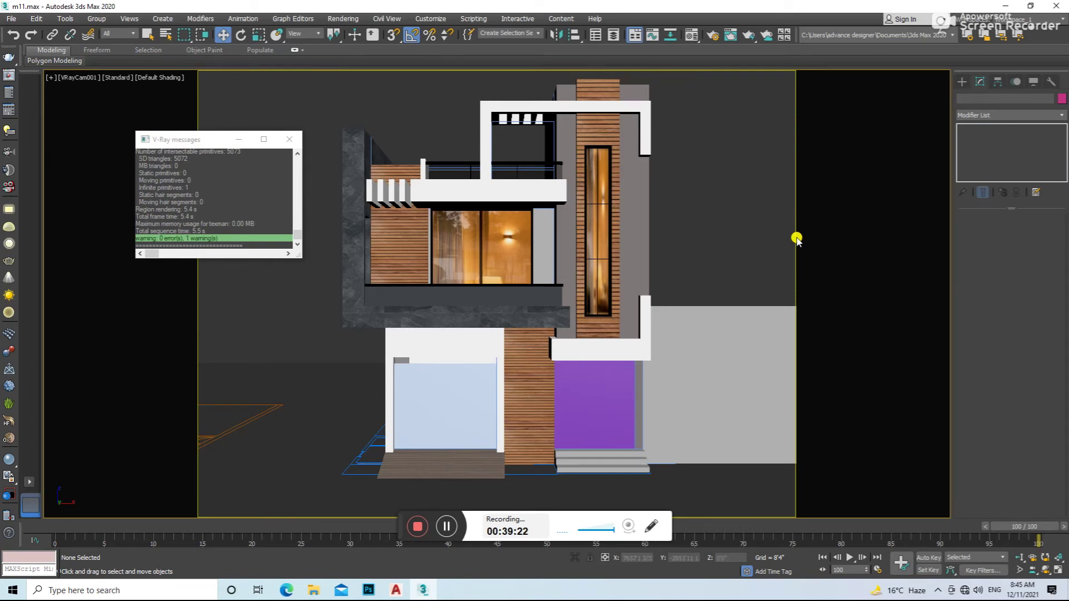
{"action": "key", "text": "m"}
{"action": "left_click", "coordinate": [988, 245]}
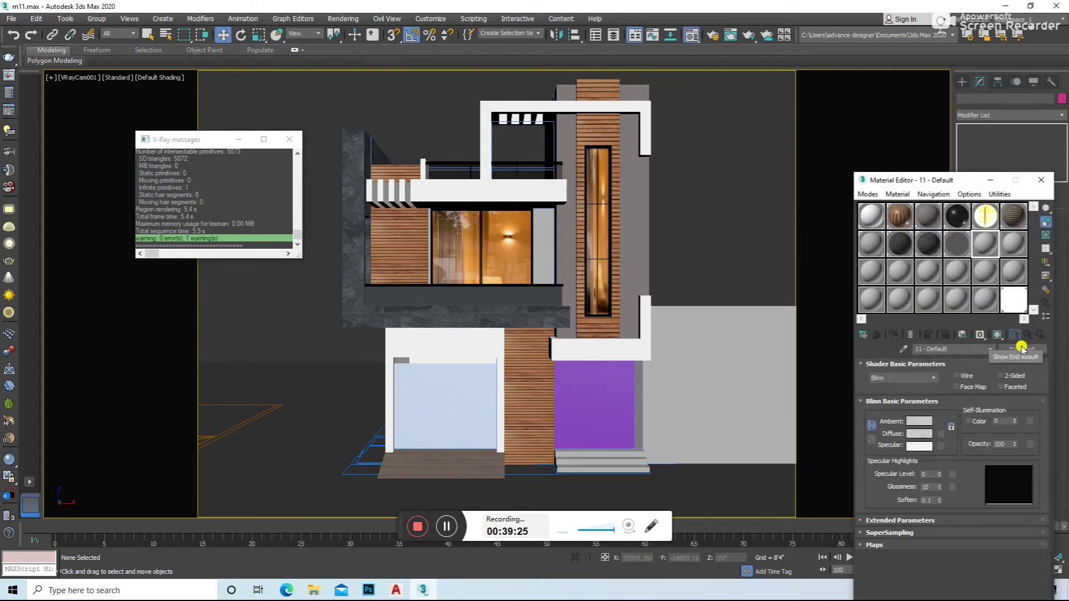
{"action": "left_click", "coordinate": [1021, 349]}
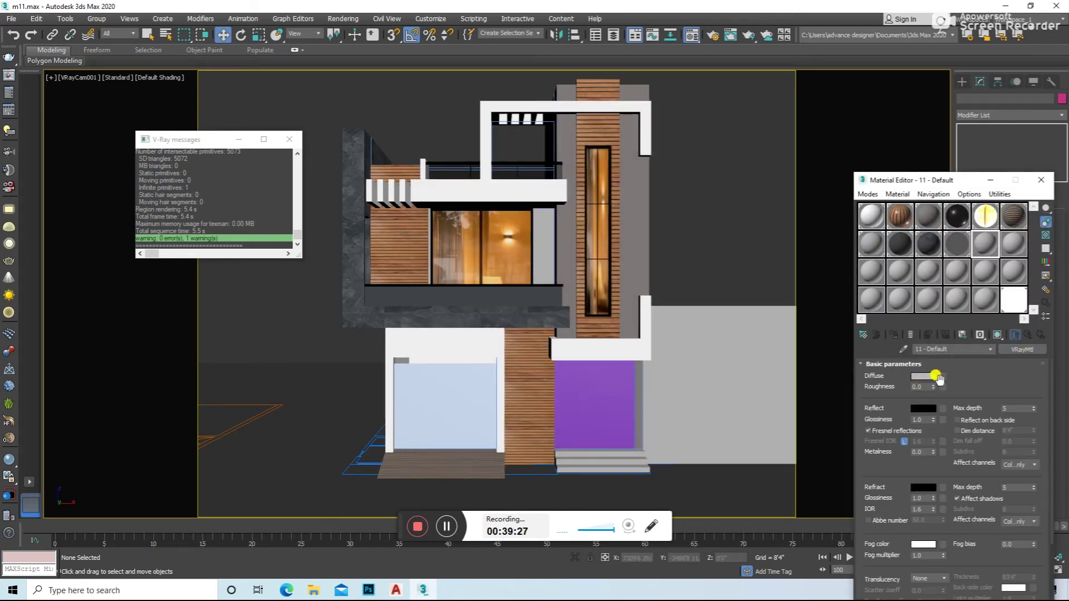
{"action": "left_click", "coordinate": [940, 376]}
{"action": "double_click", "coordinate": [449, 182]}
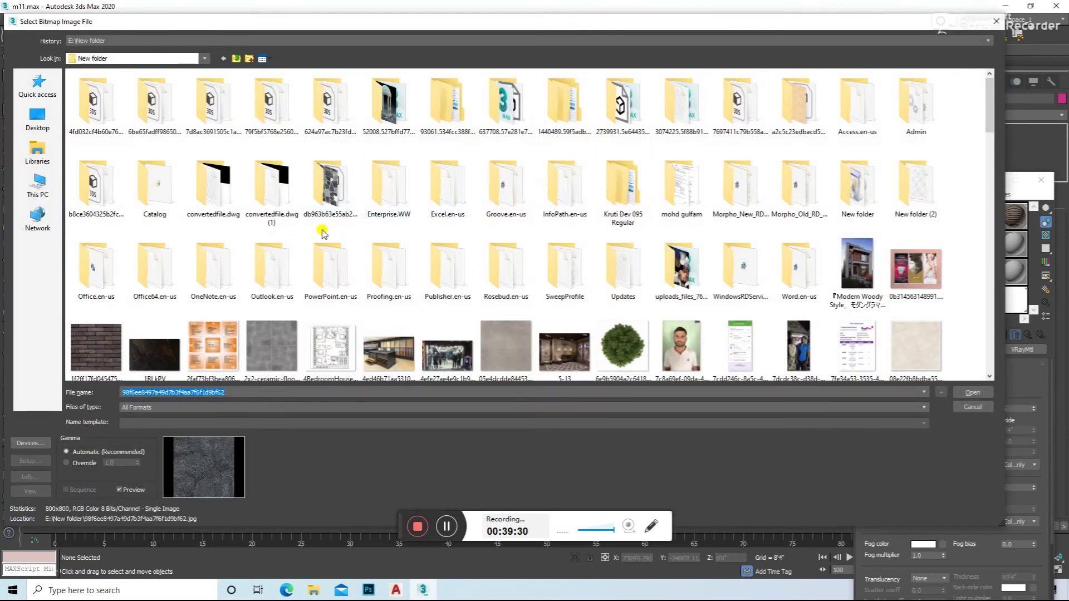
- Load the metal gate image from the d folder on drive D as the diffuse bitmap
{"action": "scroll", "coordinate": [279, 251], "scroll_direction": "down", "scroll_amount": 5}
{"action": "scroll", "coordinate": [299, 257], "scroll_direction": "down", "scroll_amount": 3}
{"action": "scroll", "coordinate": [299, 258], "scroll_direction": "down", "scroll_amount": 3}
{"action": "scroll", "coordinate": [300, 254], "scroll_direction": "down", "scroll_amount": 3}
{"action": "scroll", "coordinate": [301, 251], "scroll_direction": "down", "scroll_amount": 3}
{"action": "scroll", "coordinate": [302, 248], "scroll_direction": "down", "scroll_amount": 2}
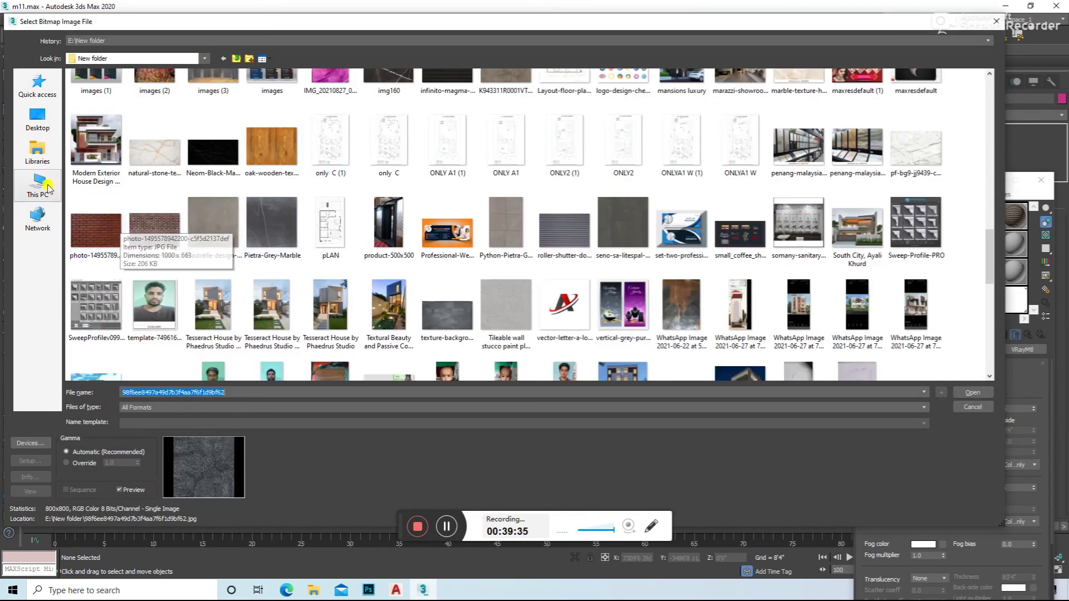
{"action": "left_click", "coordinate": [38, 184]}
{"action": "double_click", "coordinate": [267, 142]}
{"action": "double_click", "coordinate": [136, 183]}
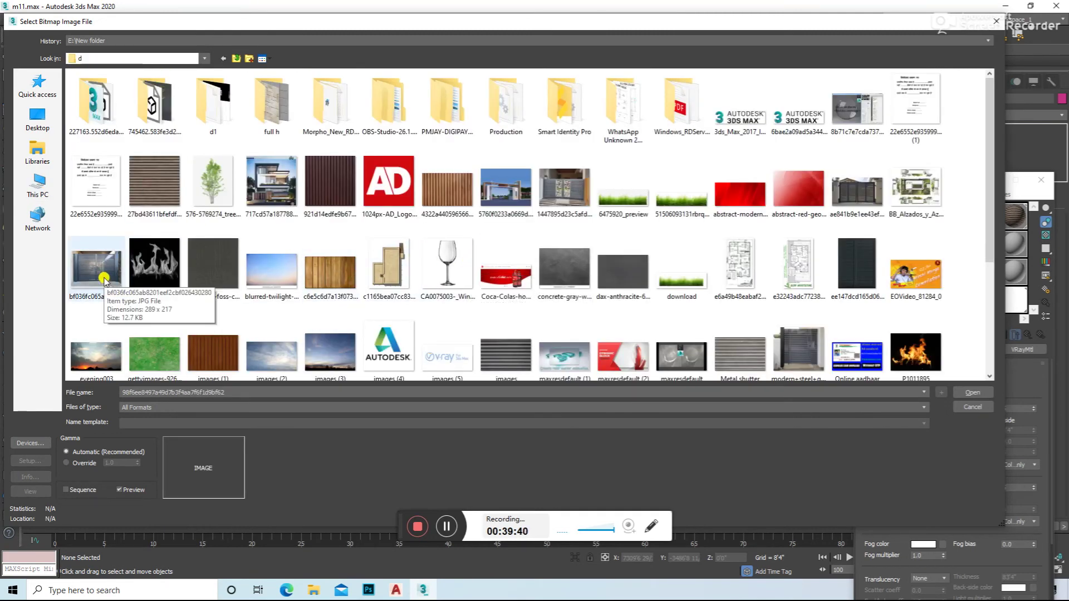
{"action": "left_click", "coordinate": [107, 284]}
{"action": "left_click", "coordinate": [974, 395]}
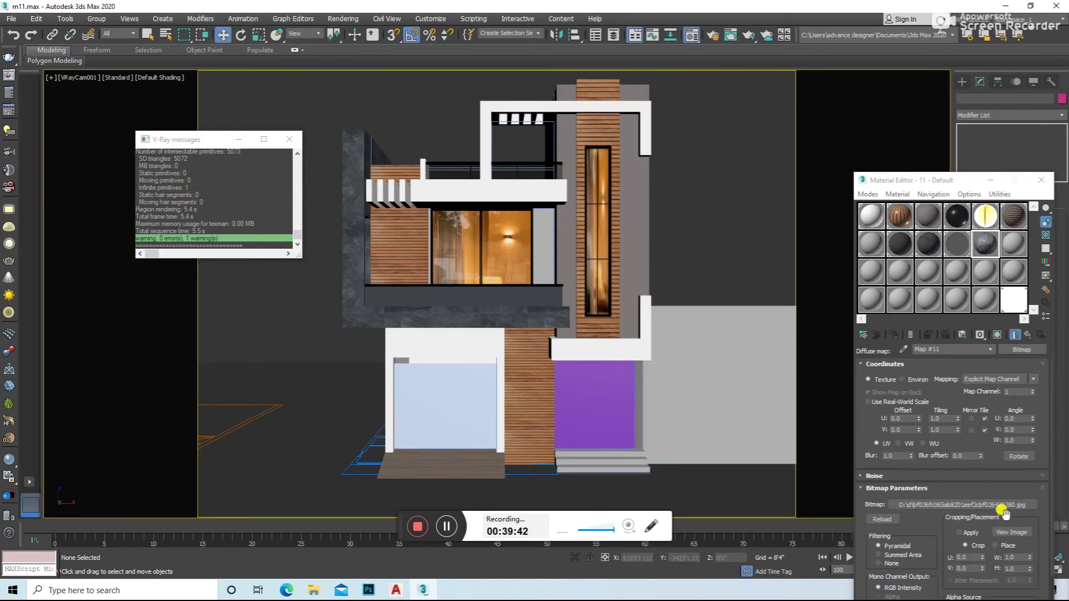
{"action": "left_click", "coordinate": [1011, 532]}
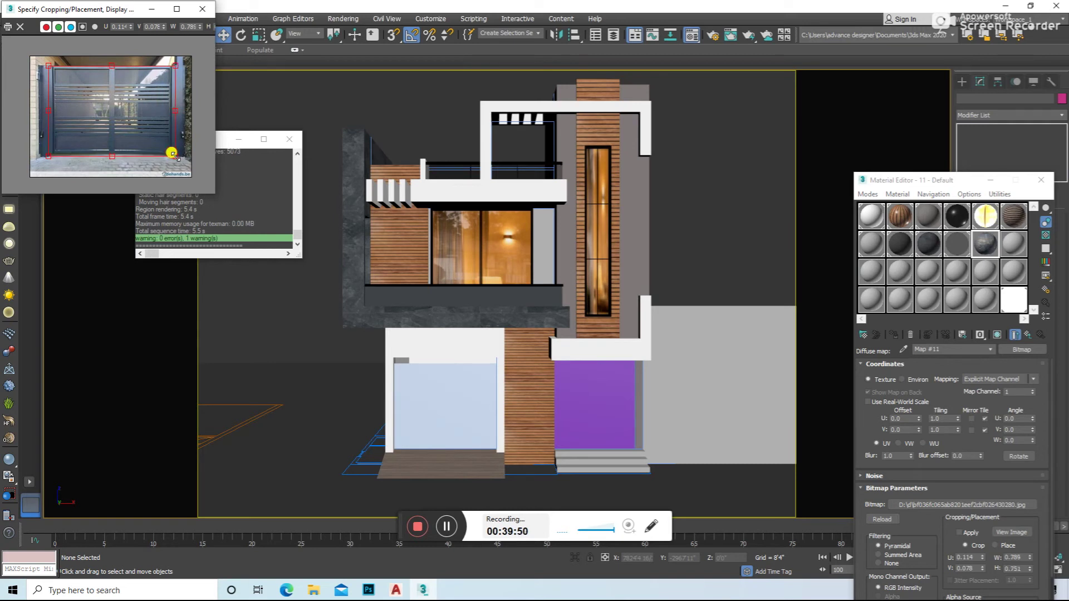
- Apply the cropped gate texture to Rectangle004 with planar UVW mapping and render
{"action": "left_click", "coordinate": [967, 532]}
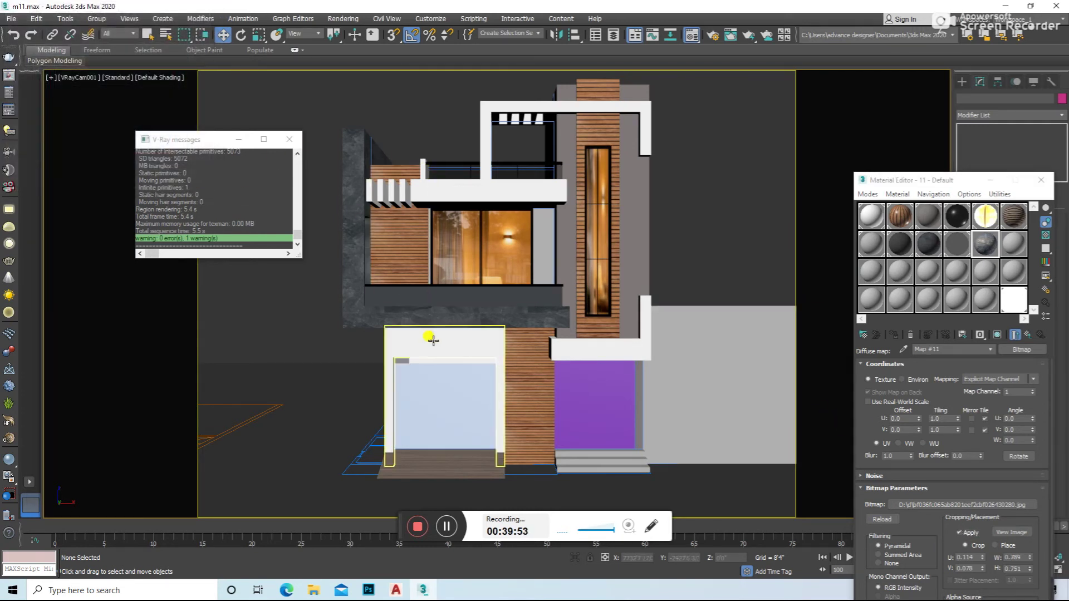
{"action": "left_click", "coordinate": [446, 390]}
{"action": "left_click", "coordinate": [992, 334]}
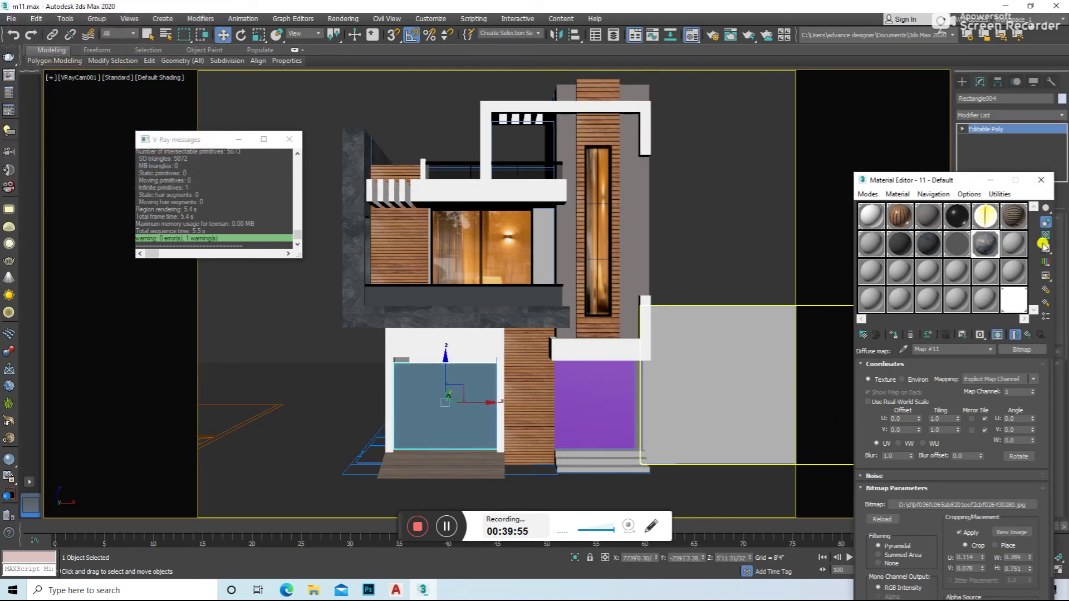
{"action": "left_click", "coordinate": [1049, 119]}
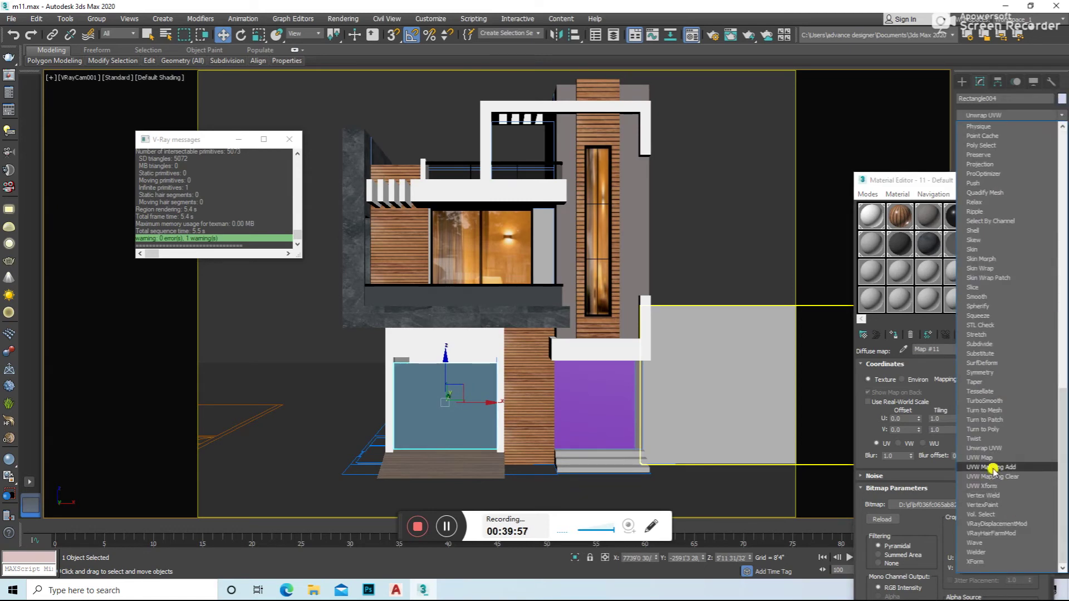
{"action": "left_click", "coordinate": [990, 457]}
{"action": "left_click", "coordinate": [1040, 180]}
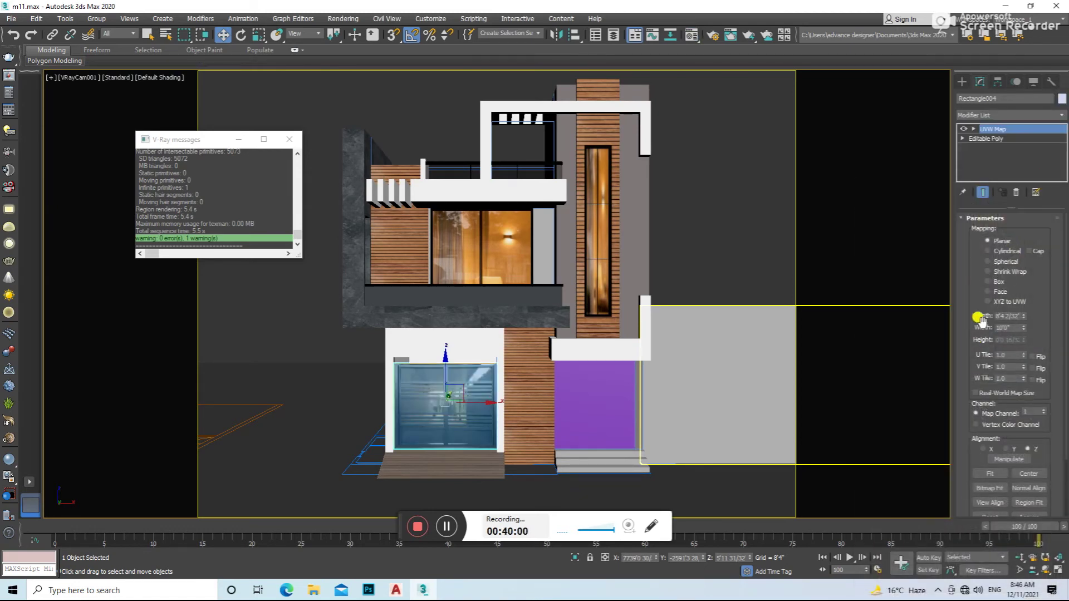
{"action": "left_click", "coordinate": [692, 281]}
{"action": "key", "text": "shift+q"}
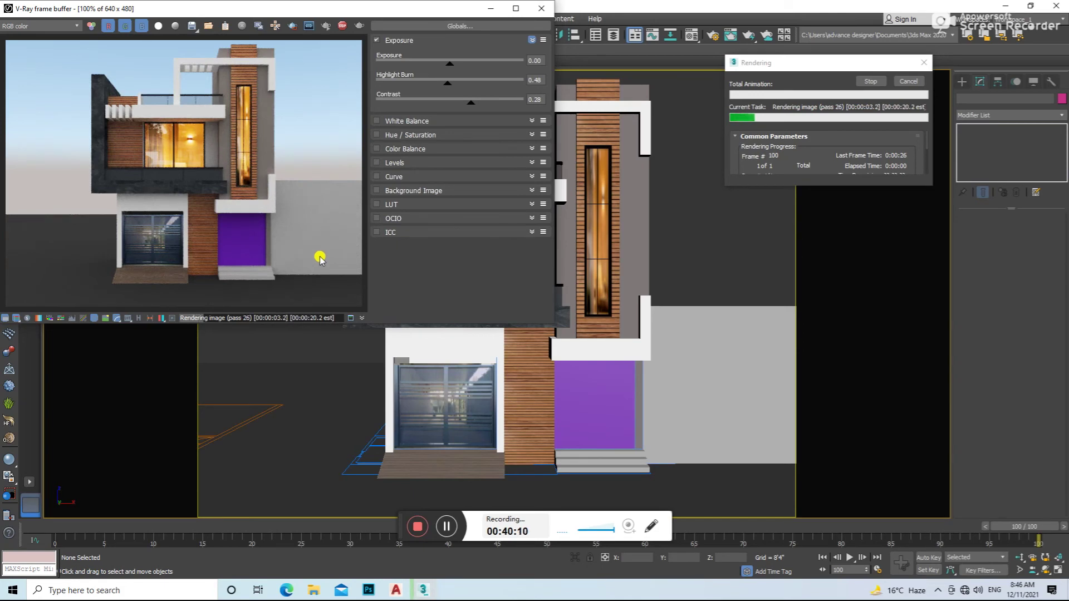
{"action": "left_click", "coordinate": [543, 11]}
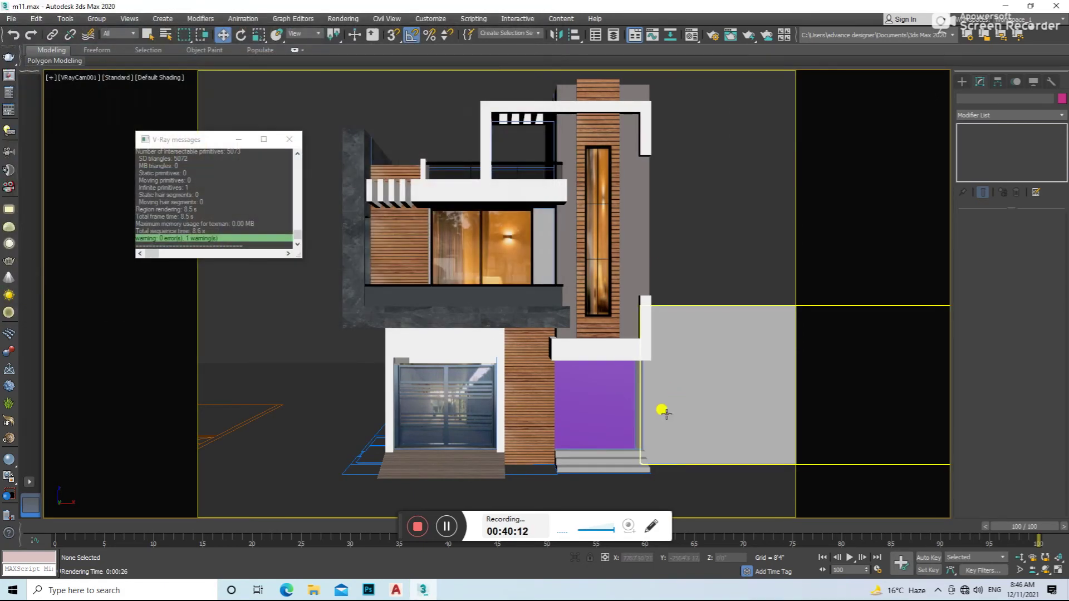
- Apply the metal gate material to the purple right-hand panel with a planar UVW Map
{"action": "left_click", "coordinate": [608, 381]}
{"action": "key", "text": "m"}
{"action": "left_click", "coordinate": [893, 335]}
{"action": "left_click", "coordinate": [1008, 115]}
{"action": "scroll", "coordinate": [996, 223], "scroll_direction": "down", "scroll_amount": 5}
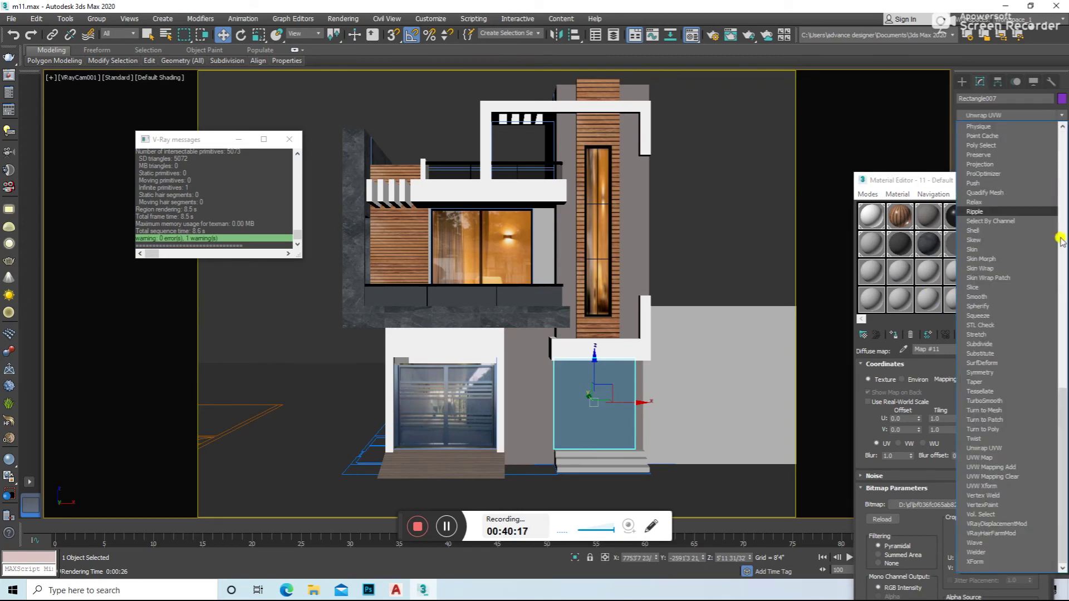
{"action": "left_click", "coordinate": [1007, 457]}
{"action": "left_click", "coordinate": [1041, 180]}
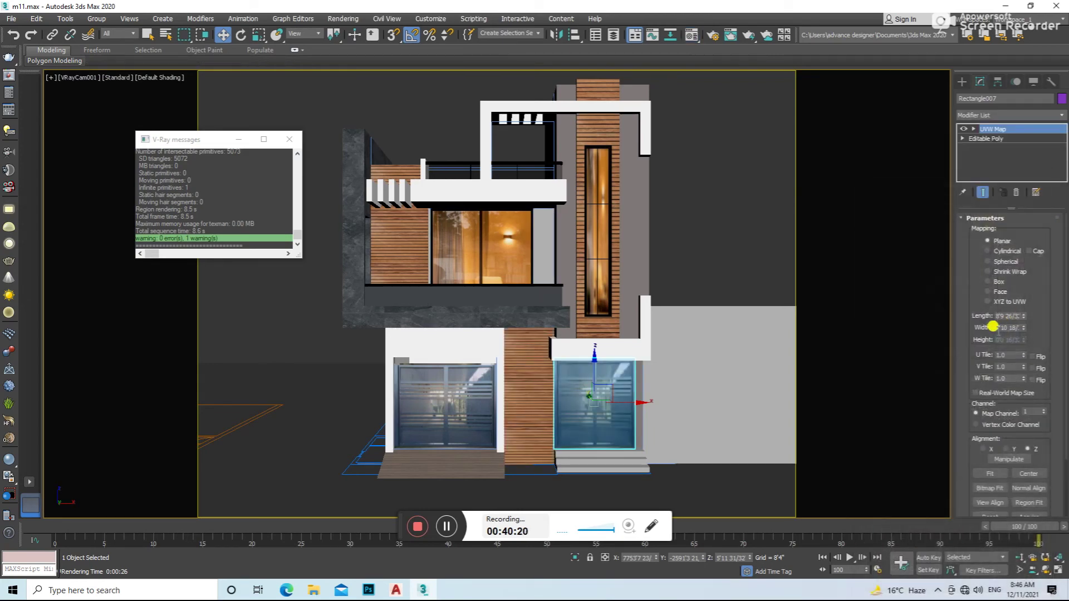
{"action": "left_click", "coordinate": [867, 286]}
- Render the camera view and dismiss the scene corruption warning
{"action": "key", "text": "shift+q"}
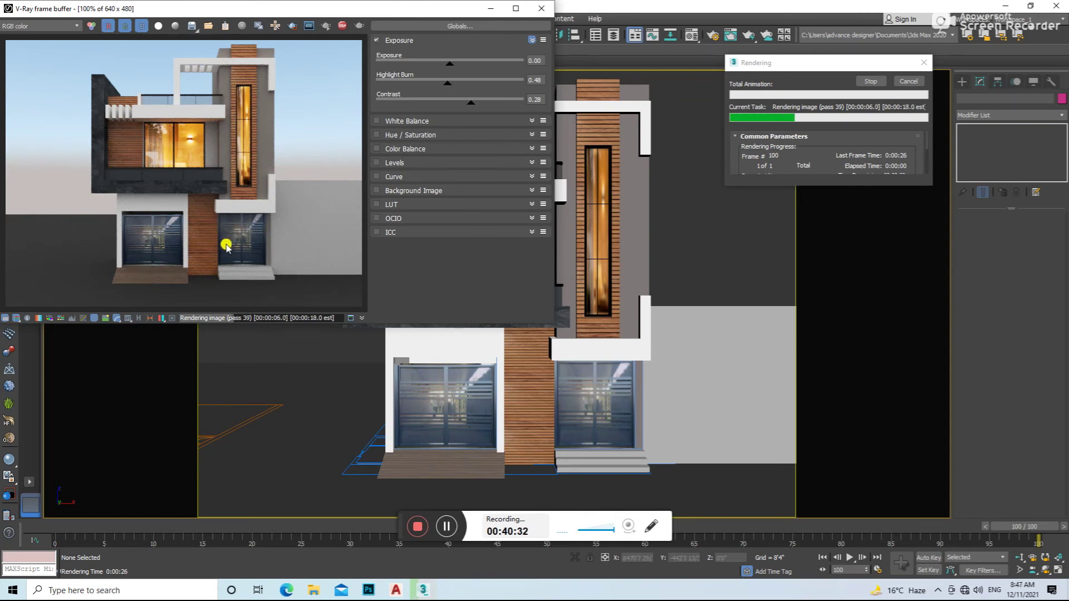
{"action": "left_click", "coordinate": [541, 8]}
{"action": "left_click", "coordinate": [667, 254]}
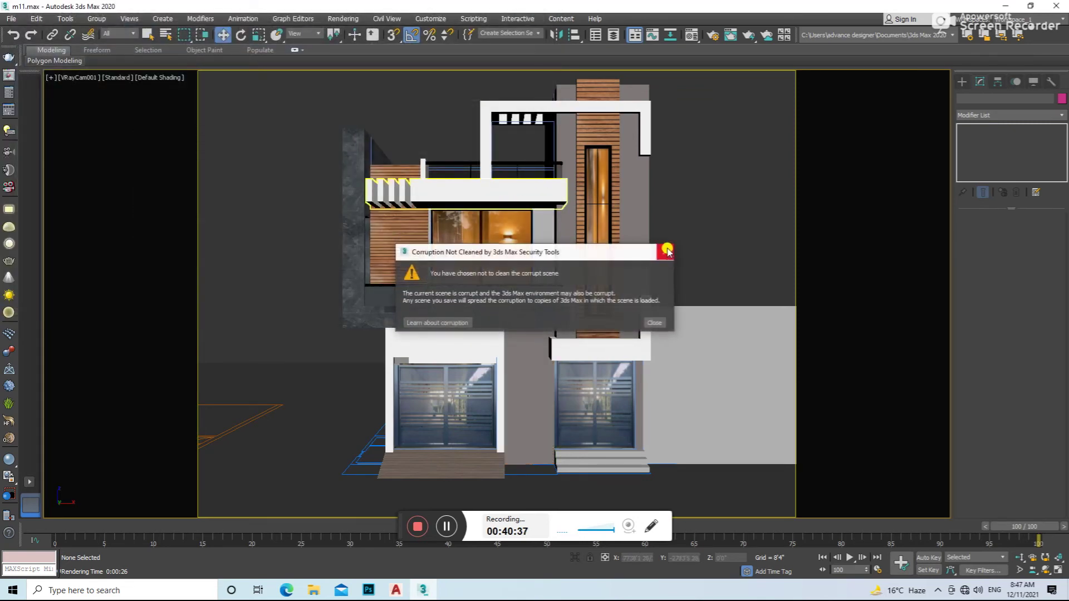
- Draw a small box fixture in front view beside the tall wood-slatted window
{"action": "left_click", "coordinate": [620, 240]}
{"action": "key", "text": "f"}
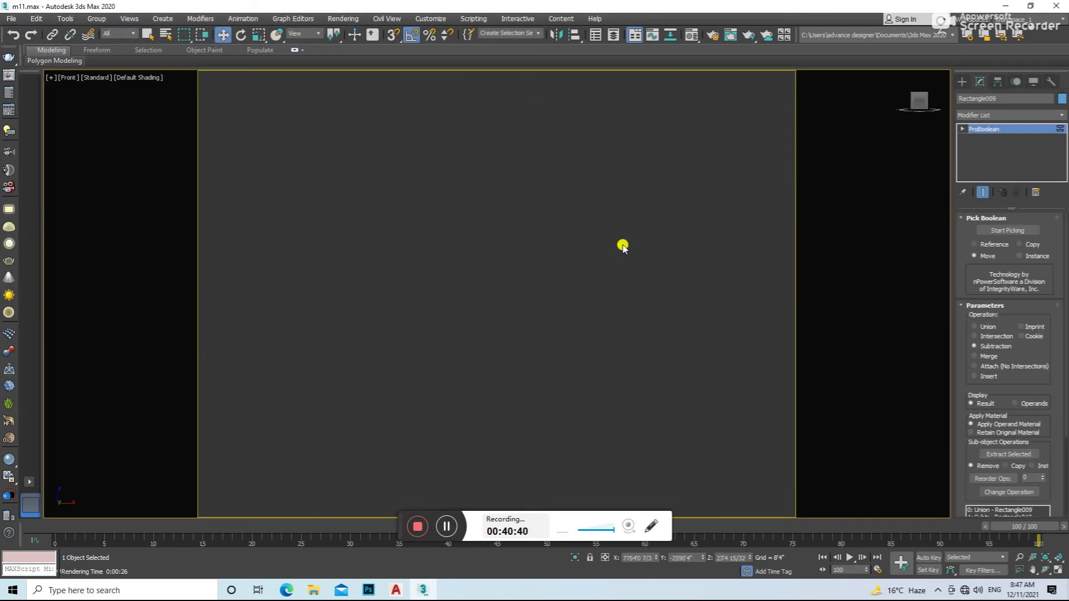
{"action": "left_click", "coordinate": [603, 253]}
{"action": "scroll", "coordinate": [557, 234], "scroll_direction": "up", "scroll_amount": 3}
{"action": "left_click", "coordinate": [963, 81]}
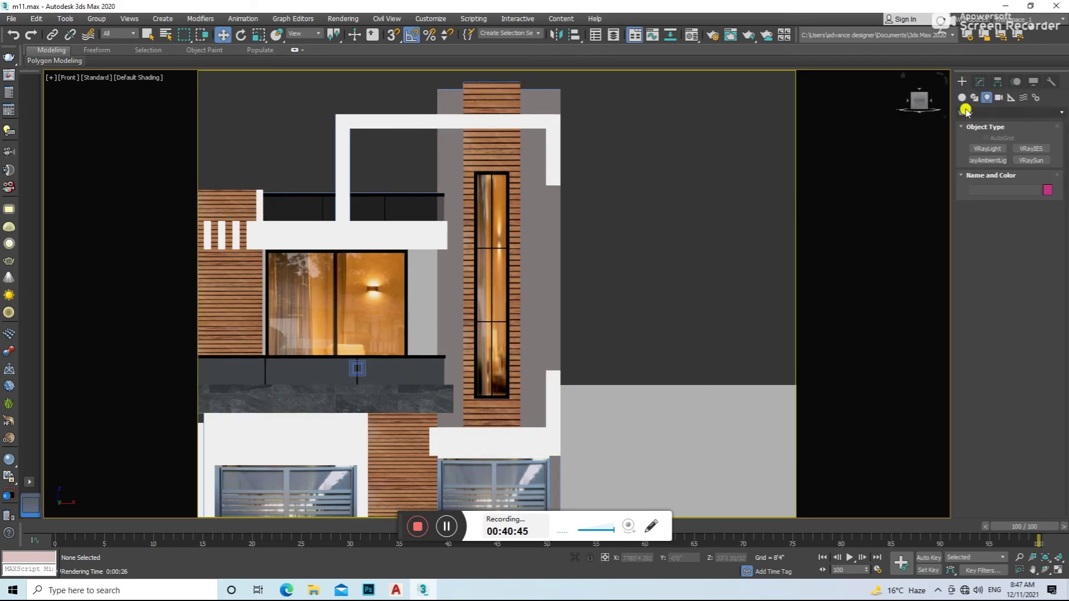
{"action": "left_click", "coordinate": [962, 97]}
{"action": "left_click", "coordinate": [987, 149]}
{"action": "key", "text": "s"}
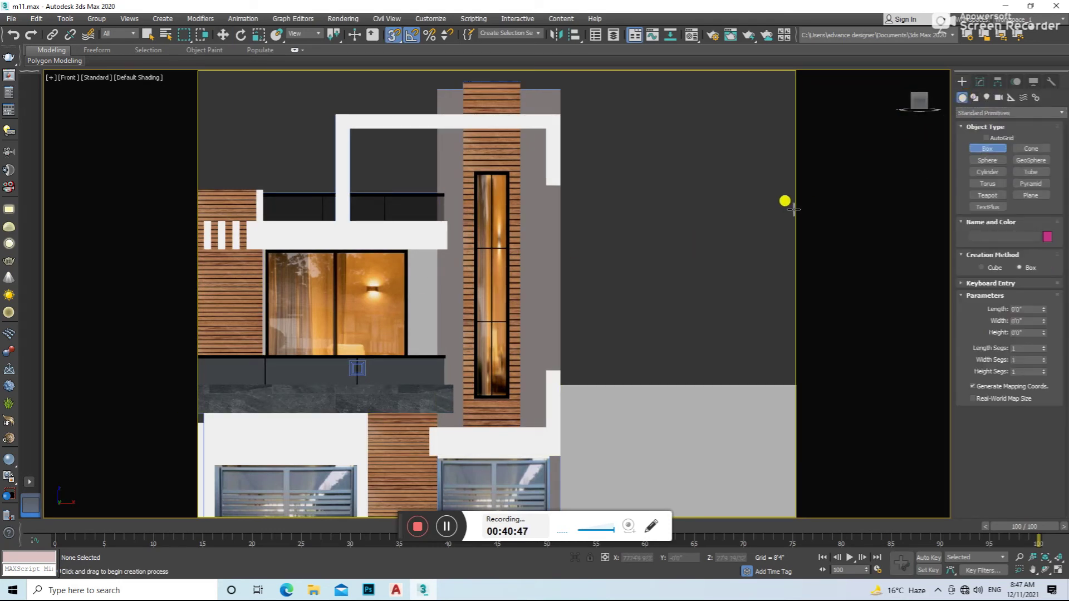
{"action": "left_click_drag", "start_coordinate": [479, 186], "coordinate": [498, 221]}
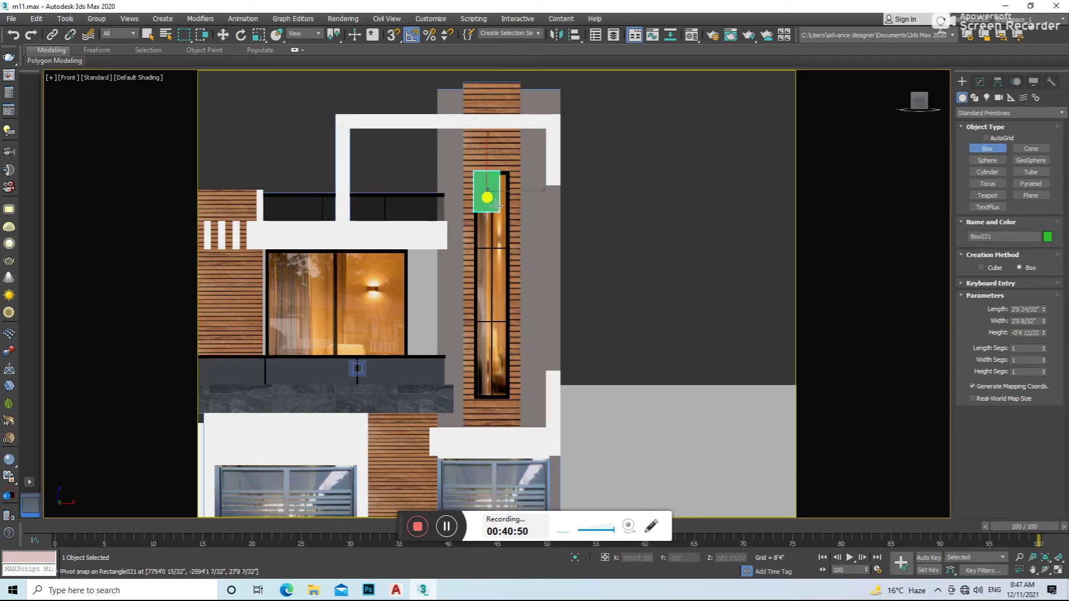
{"action": "left_click", "coordinate": [496, 206]}
- Move the fixture box against the wall, down beside the tall window
{"action": "key", "text": "w"}
{"action": "middle_click_drag", "start_coordinate": [495, 206], "coordinate": [473, 240], "text": "alt"}
{"action": "mouse_move", "coordinate": [501, 192]}
{"action": "left_mouse_down"}
{"action": "mouse_move", "coordinate": [545, 214]}
{"action": "mouse_move", "coordinate": [550, 230]}
{"action": "left_mouse_up"}
{"action": "key", "text": "f"}
{"action": "scroll", "coordinate": [511, 208], "scroll_direction": "down", "scroll_amount": 5}
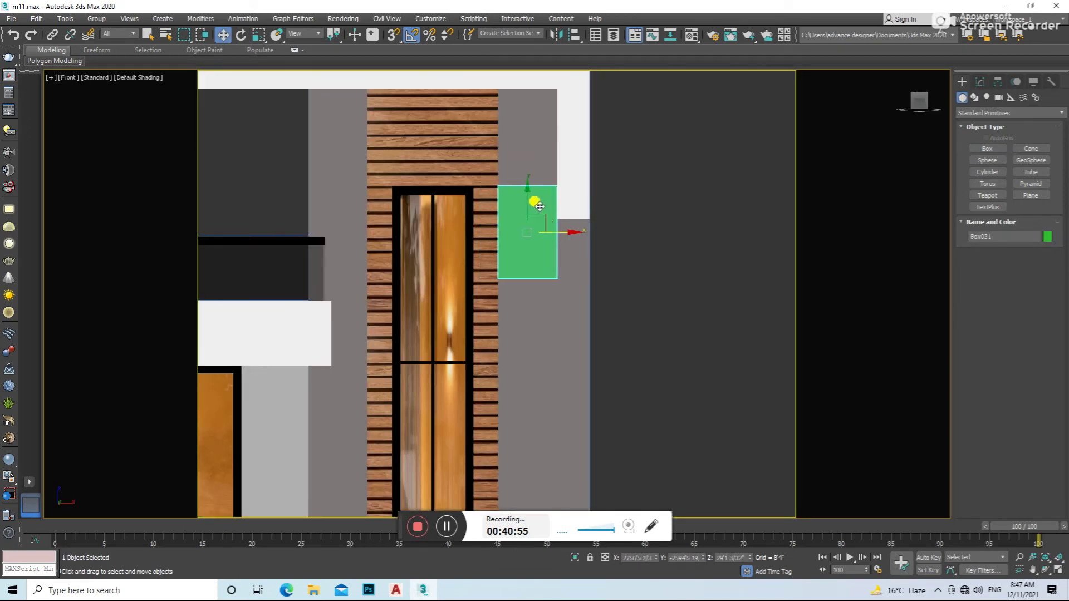
{"action": "mouse_move", "coordinate": [522, 195]}
{"action": "left_mouse_down"}
{"action": "mouse_move", "coordinate": [546, 382]}
{"action": "mouse_move", "coordinate": [530, 209]}
{"action": "mouse_move", "coordinate": [504, 337]}
{"action": "mouse_move", "coordinate": [551, 386]}
{"action": "left_mouse_up"}
{"action": "middle_click_drag", "start_coordinate": [551, 386], "coordinate": [549, 341]}
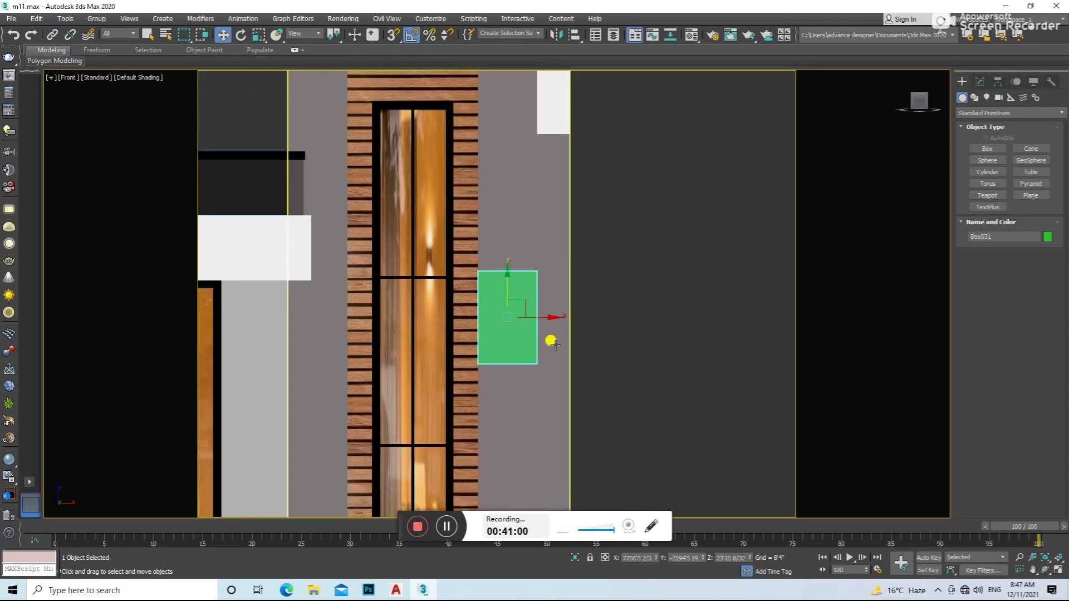
- Scale the fixture box narrower and check its depth
{"action": "key", "text": "r"}
{"action": "mouse_move", "coordinate": [557, 329]}
{"action": "left_mouse_down"}
{"action": "mouse_move", "coordinate": [506, 312]}
{"action": "mouse_move", "coordinate": [458, 331]}
{"action": "left_mouse_up"}
{"action": "key", "text": "w"}
{"action": "mouse_move", "coordinate": [458, 332]}
{"action": "middle_mouse_down", "text": "alt"}
{"action": "mouse_move", "coordinate": [503, 348]}
{"action": "mouse_move", "coordinate": [504, 290]}
{"action": "mouse_move", "coordinate": [441, 353]}
{"action": "middle_mouse_up", "text": "alt"}
{"action": "key", "text": "f"}
{"action": "scroll", "coordinate": [557, 323], "scroll_direction": "up", "scroll_amount": 5}
{"action": "scroll", "coordinate": [556, 324], "scroll_direction": "down", "scroll_amount": 5}
- Fine-tune the box with single-axis scaling, then pick the VRayIES light type
{"action": "key", "text": "r"}
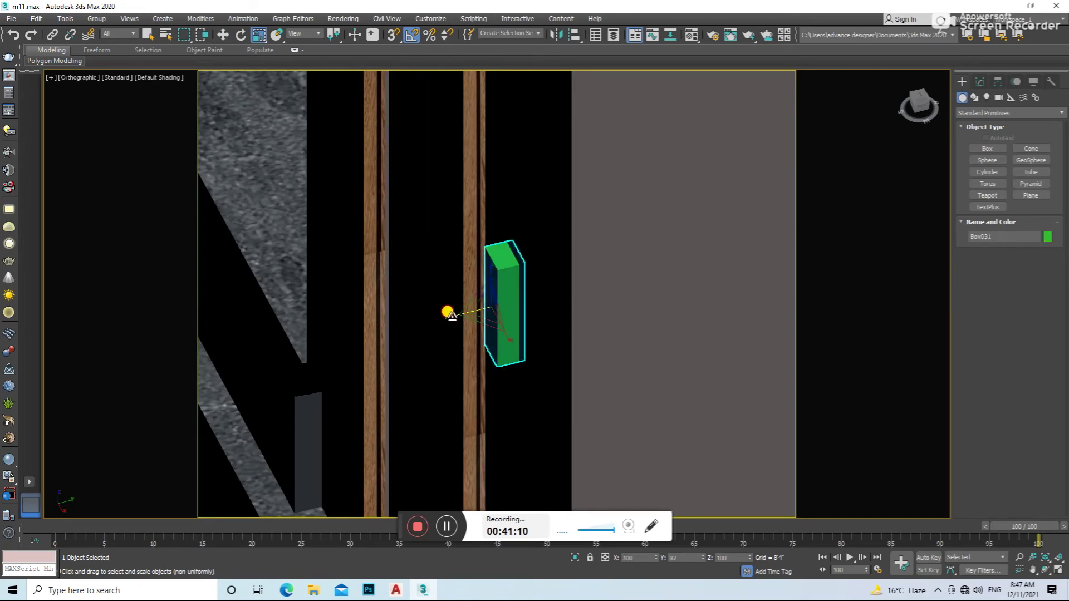
{"action": "key", "text": "w"}
{"action": "key", "text": "f"}
{"action": "scroll", "coordinate": [462, 295], "scroll_direction": "down", "scroll_amount": 5}
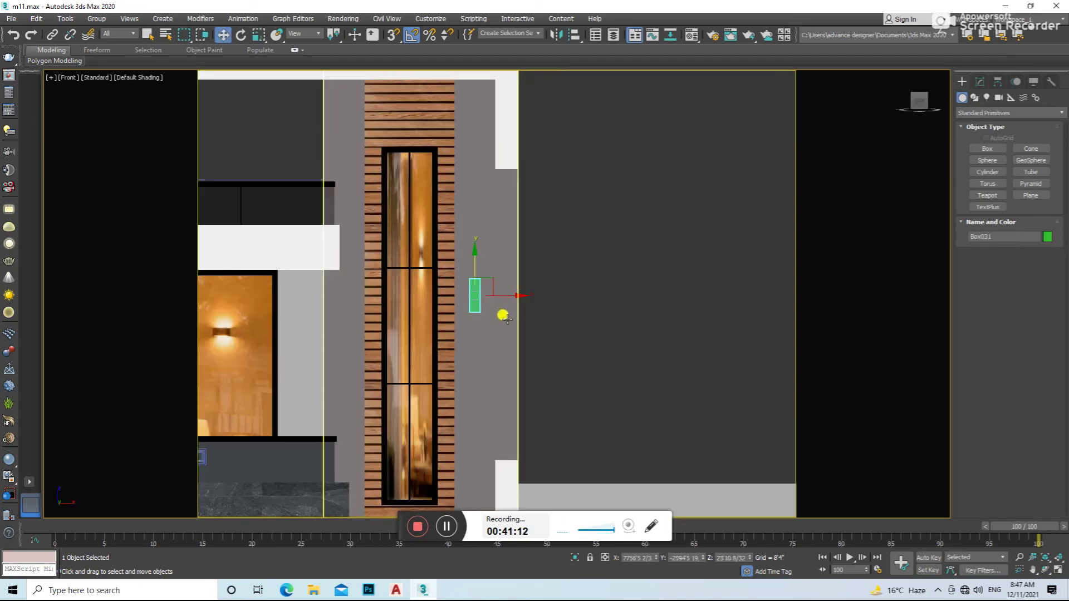
{"action": "key", "text": "r"}
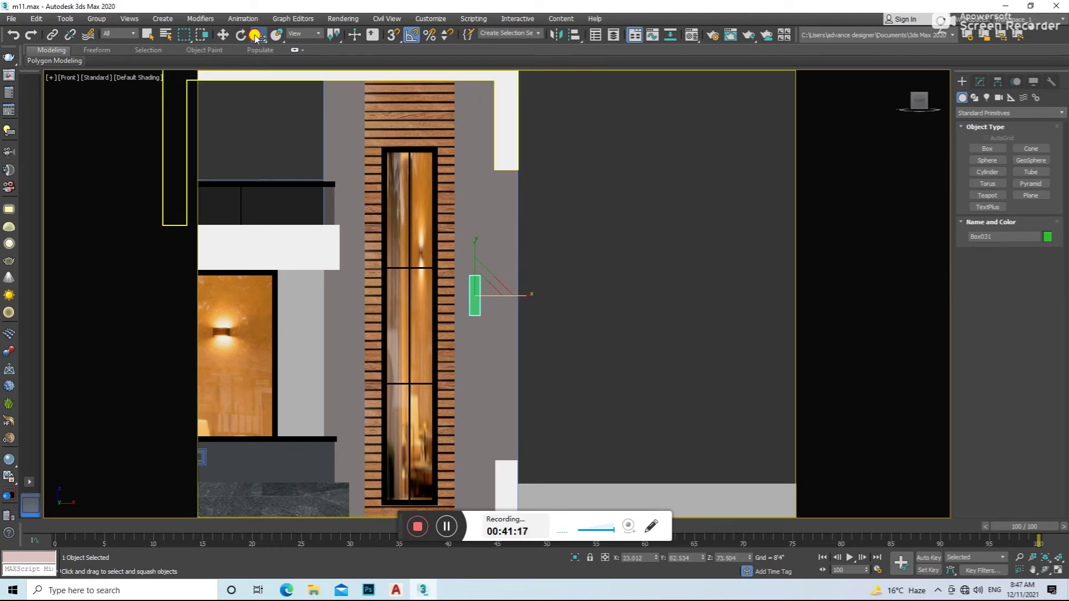
{"action": "left_click", "coordinate": [262, 67]}
{"action": "key", "text": "w"}
{"action": "key", "text": "r"}
{"action": "key", "text": "w"}
{"action": "left_click", "coordinate": [986, 97]}
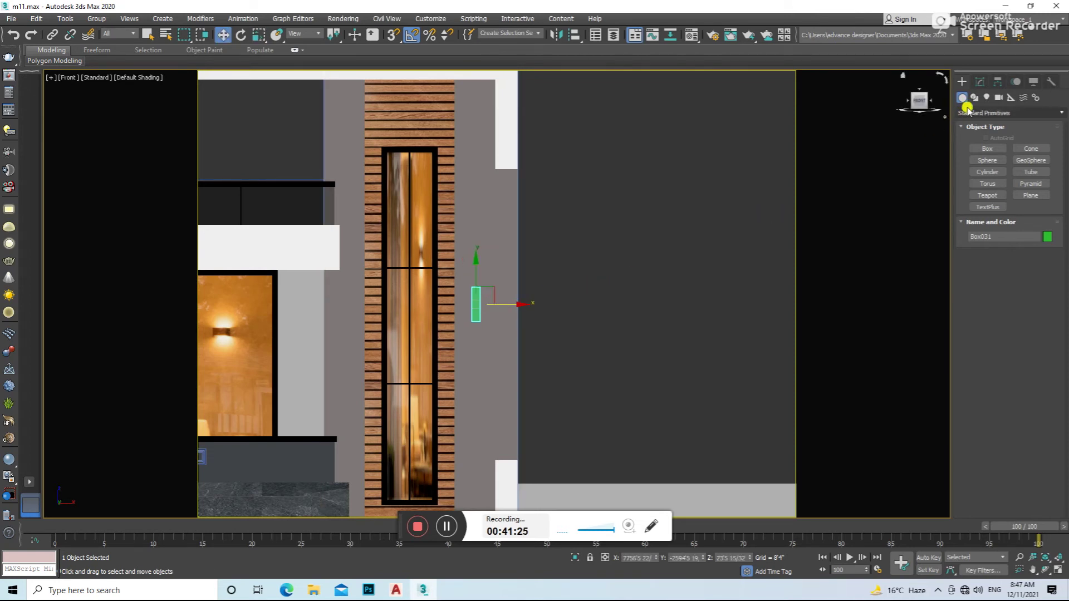
{"action": "left_click", "coordinate": [1028, 150]}
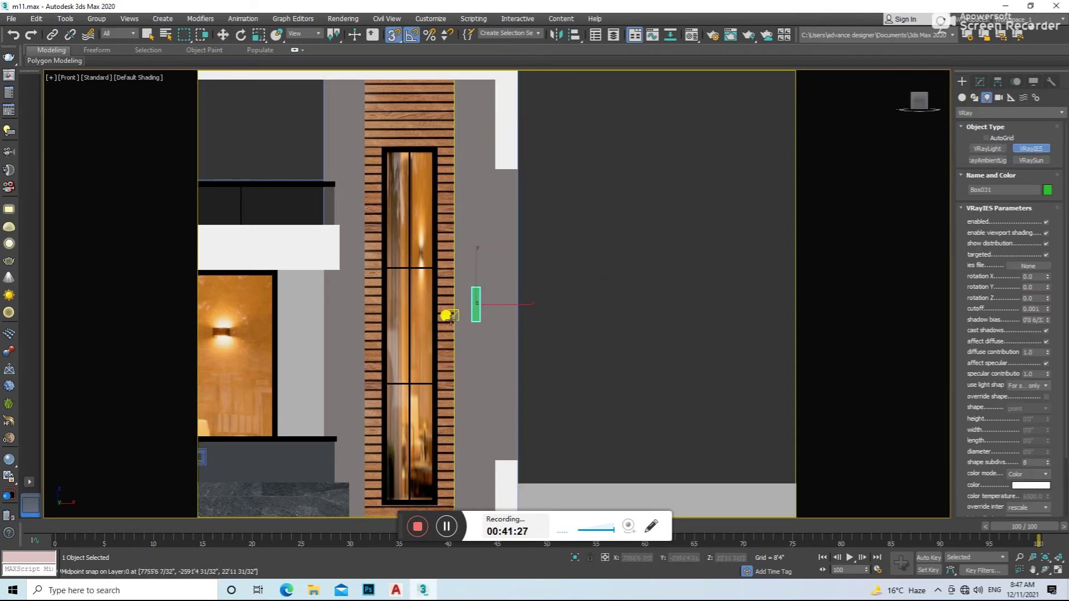
- Place the V-Ray IES light at the fixture and raise its target above it
{"action": "scroll", "coordinate": [451, 320], "scroll_direction": "up", "scroll_amount": 3}
{"action": "key", "text": "s"}
{"action": "key", "text": "s"}
{"action": "key", "text": "w"}
{"action": "middle_click_drag", "start_coordinate": [504, 239], "coordinate": [501, 279], "text": "alt"}
{"action": "left_click_drag", "start_coordinate": [496, 288], "coordinate": [501, 202]}
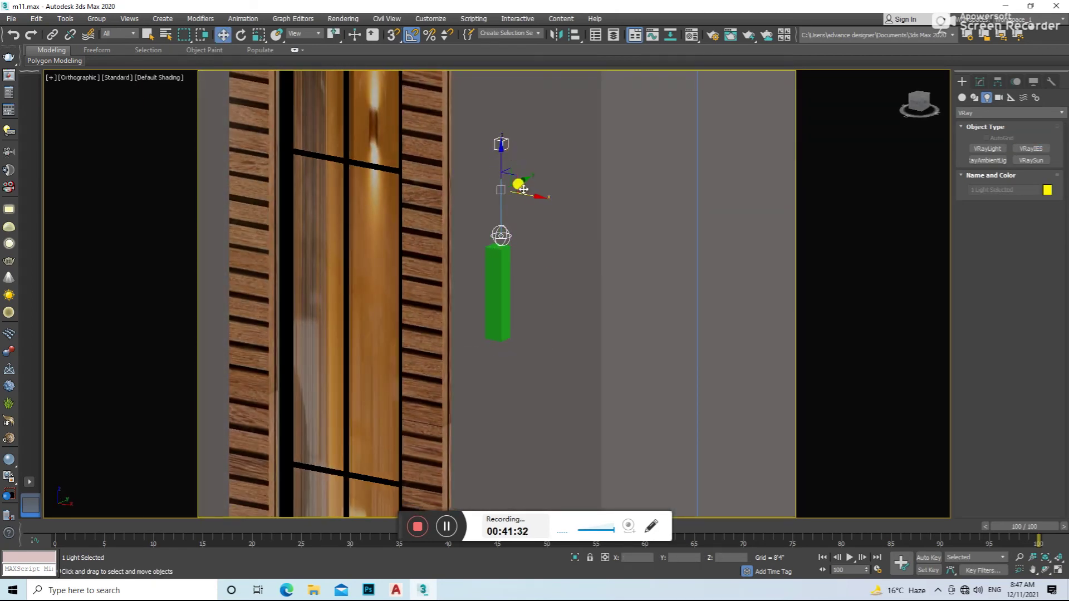
{"action": "key", "text": "f"}
{"action": "middle_click_drag", "start_coordinate": [512, 261], "coordinate": [487, 296], "text": "alt"}
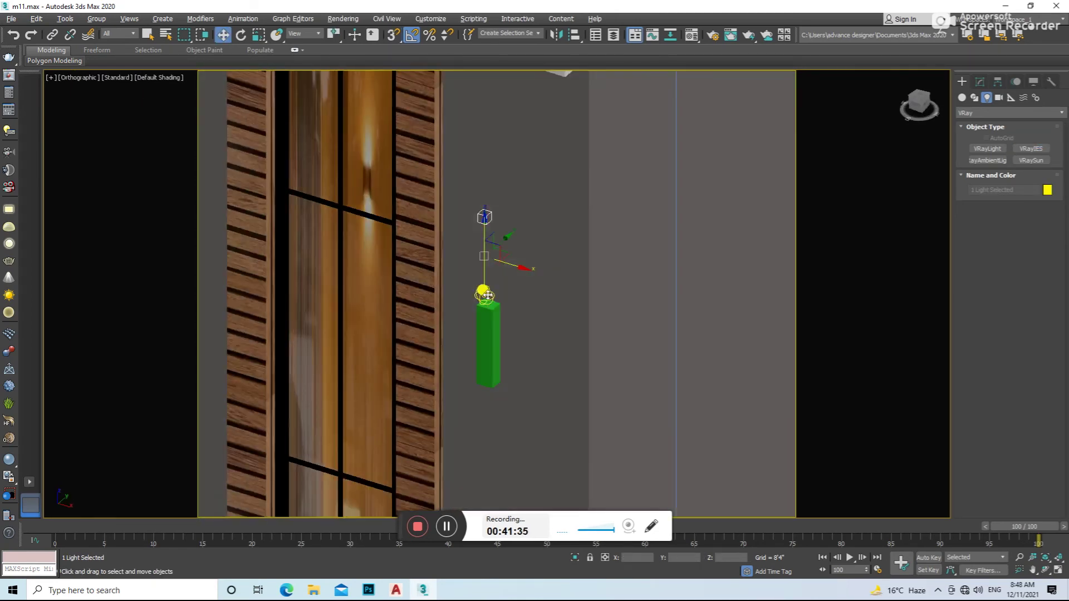
{"action": "middle_click_drag", "start_coordinate": [491, 213], "coordinate": [495, 213], "text": "alt"}
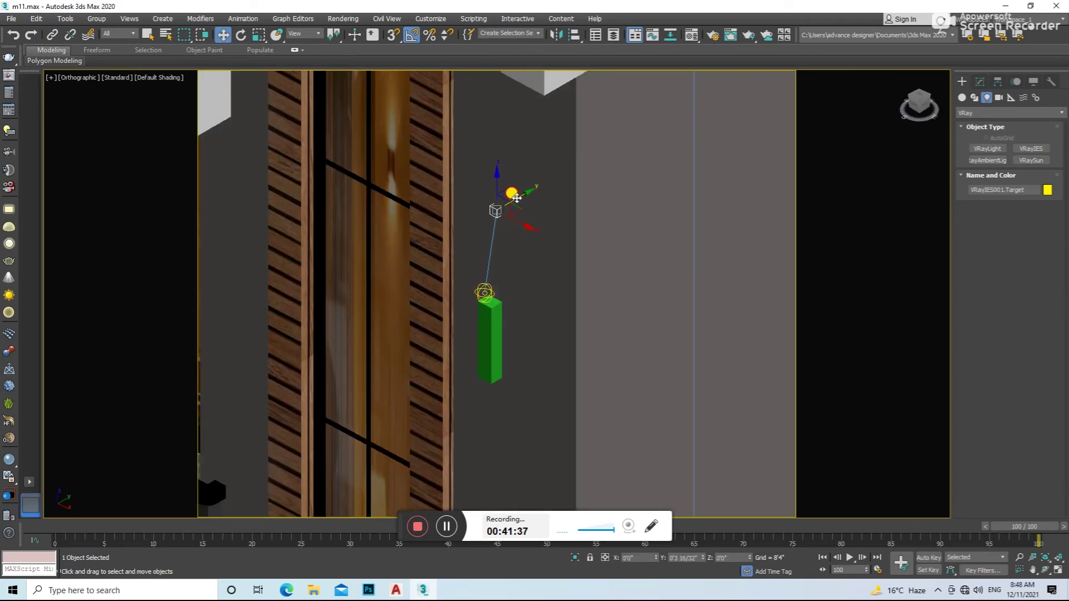
{"action": "left_click_drag", "start_coordinate": [499, 182], "coordinate": [507, 104]}
- Load the B (8) IES profile from D:\IES LAGHT\1spotlight into the light
{"action": "scroll", "coordinate": [498, 184], "scroll_direction": "down", "scroll_amount": 5}
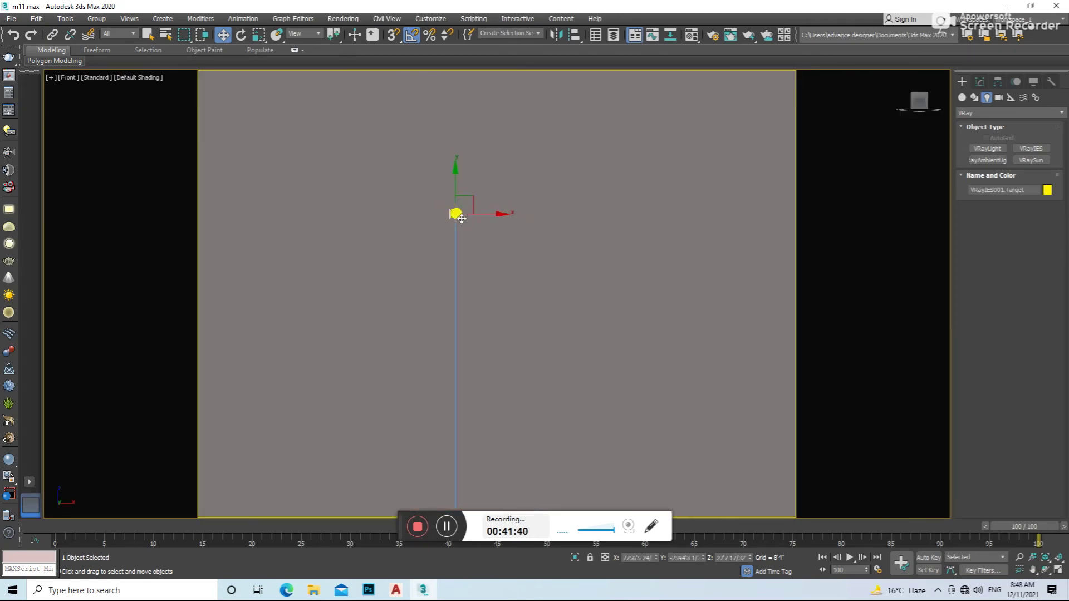
{"action": "scroll", "coordinate": [453, 215], "scroll_direction": "down", "scroll_amount": 3}
{"action": "scroll", "coordinate": [496, 222], "scroll_direction": "down", "scroll_amount": 2}
{"action": "left_click", "coordinate": [596, 279]}
{"action": "scroll", "coordinate": [498, 271], "scroll_direction": "up", "scroll_amount": 2}
{"action": "left_click", "coordinate": [498, 273]}
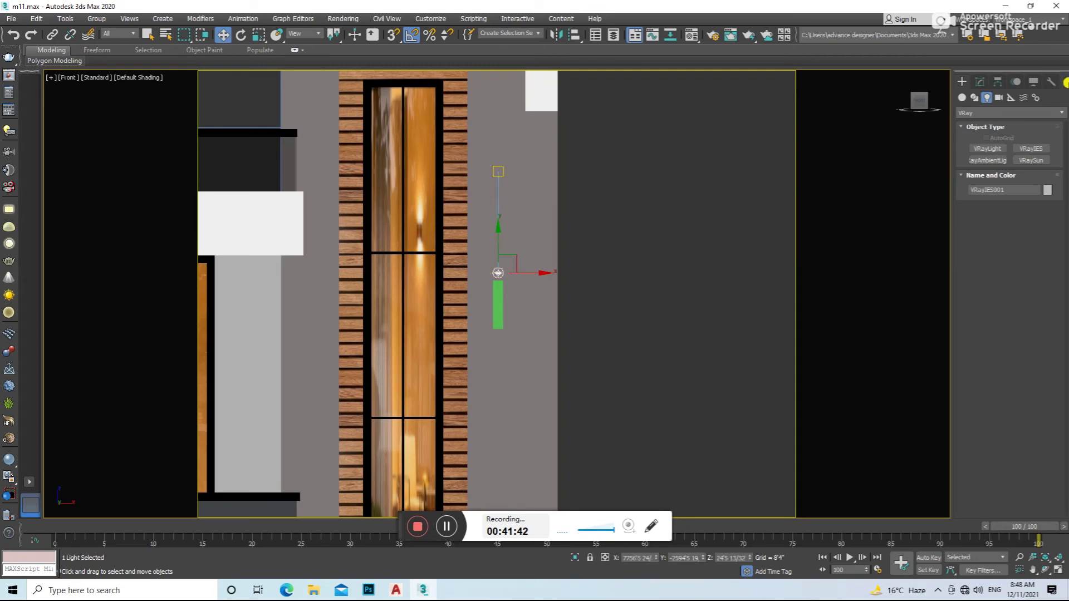
{"action": "left_click", "coordinate": [979, 82]}
{"action": "left_click", "coordinate": [1029, 276]}
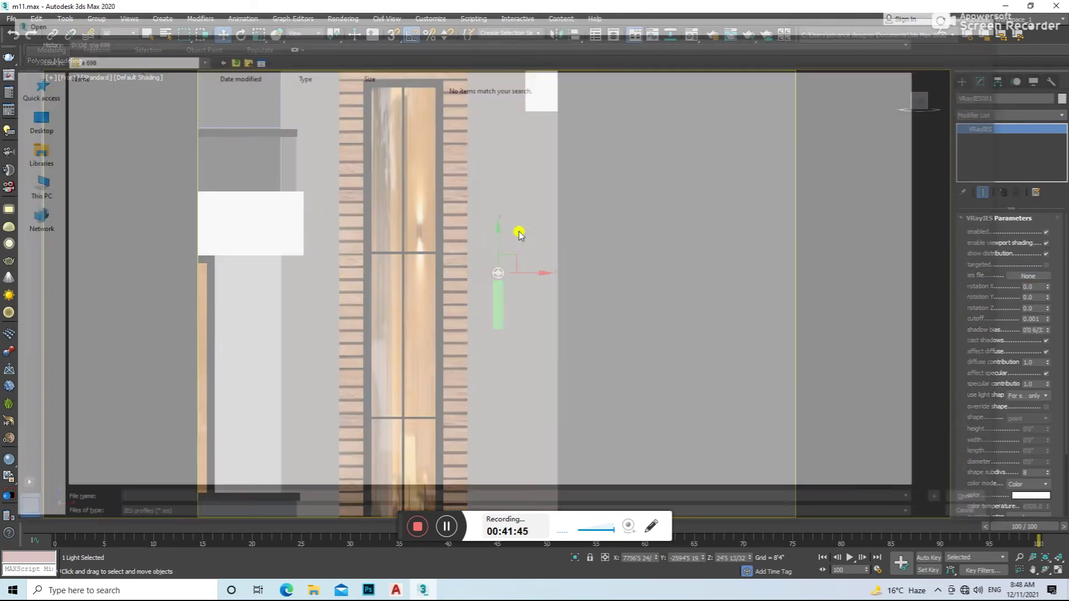
{"action": "double_click", "coordinate": [257, 167]}
{"action": "double_click", "coordinate": [87, 204]}
{"action": "left_click", "coordinate": [230, 58]}
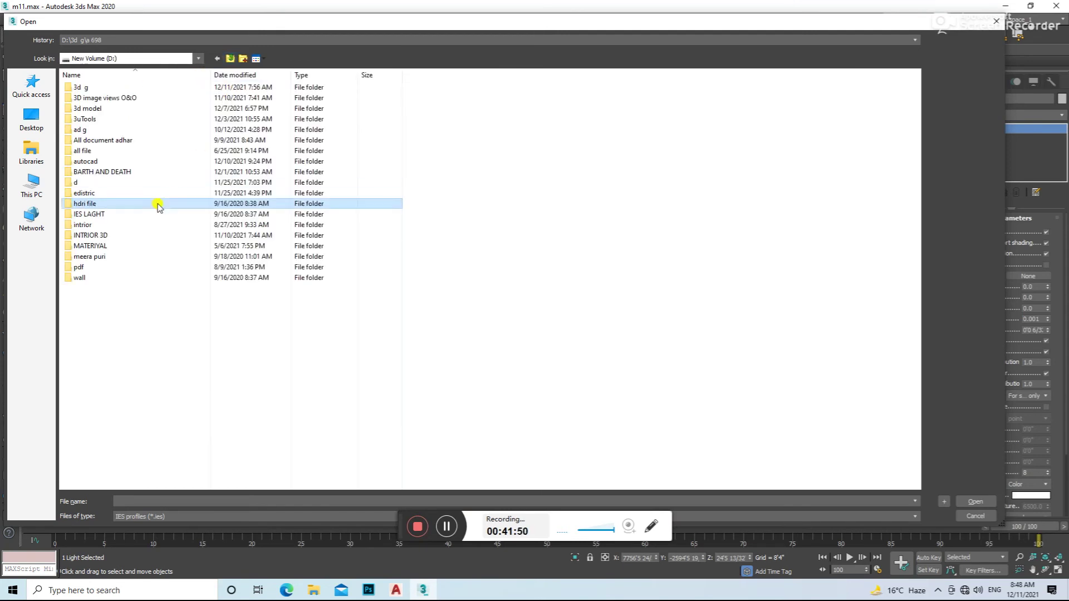
{"action": "double_click", "coordinate": [114, 215]}
{"action": "double_click", "coordinate": [118, 108]}
{"action": "double_click", "coordinate": [108, 89]}
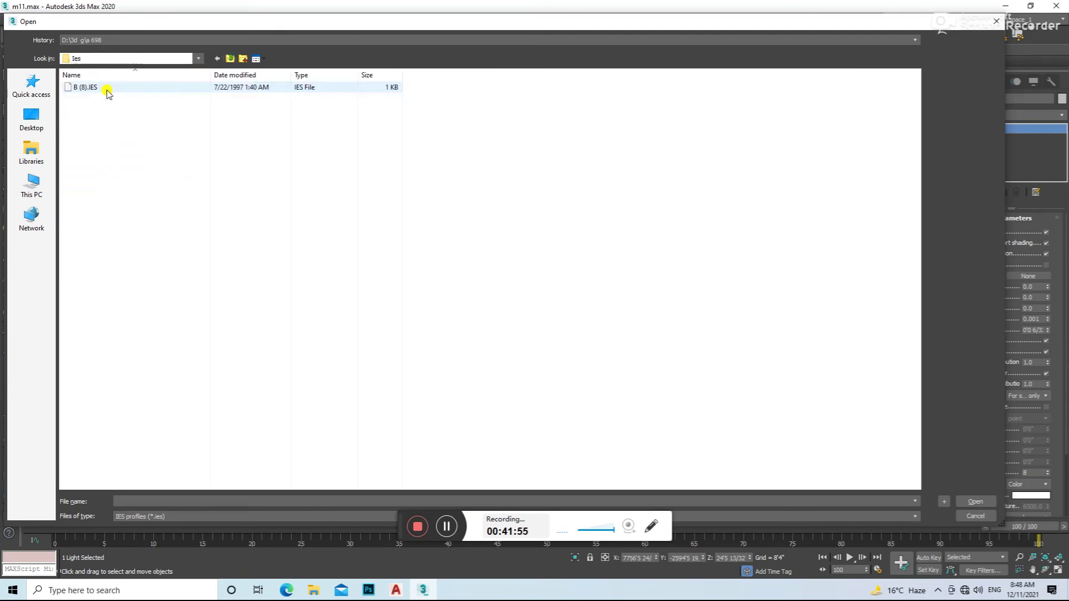
- Set the IES light colour to a warm orange-peach
{"action": "left_click_drag", "start_coordinate": [997, 446], "coordinate": [997, 382]}
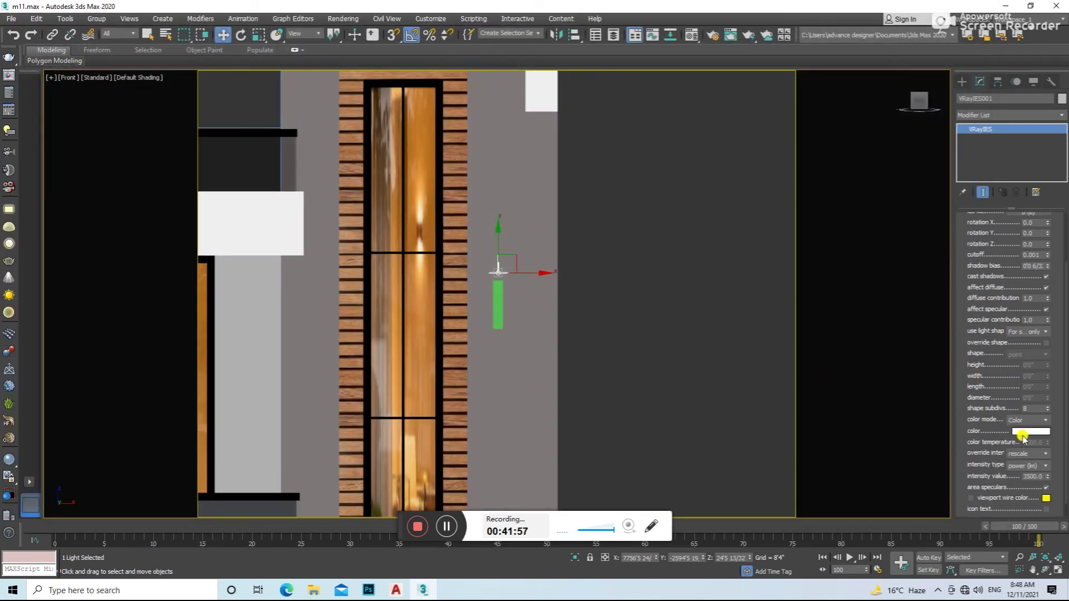
{"action": "left_click", "coordinate": [1031, 431]}
{"action": "mouse_move", "coordinate": [382, 108]}
{"action": "left_mouse_down"}
{"action": "mouse_move", "coordinate": [366, 114]}
{"action": "mouse_move", "coordinate": [386, 121]}
{"action": "left_mouse_up"}
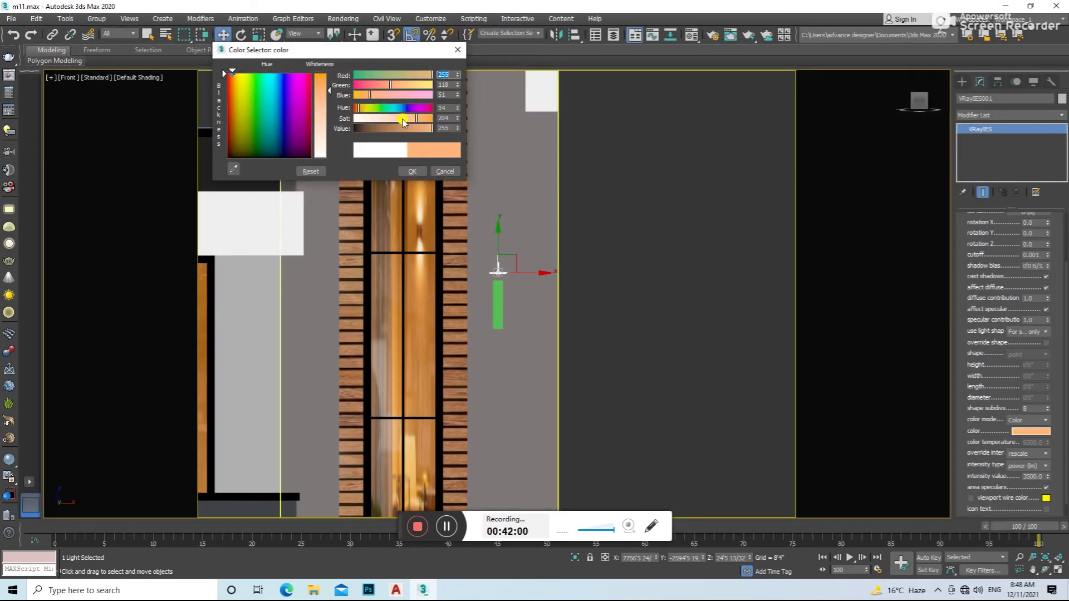
{"action": "left_click", "coordinate": [412, 171]}
{"action": "left_click_drag", "start_coordinate": [979, 441], "coordinate": [1002, 424]}
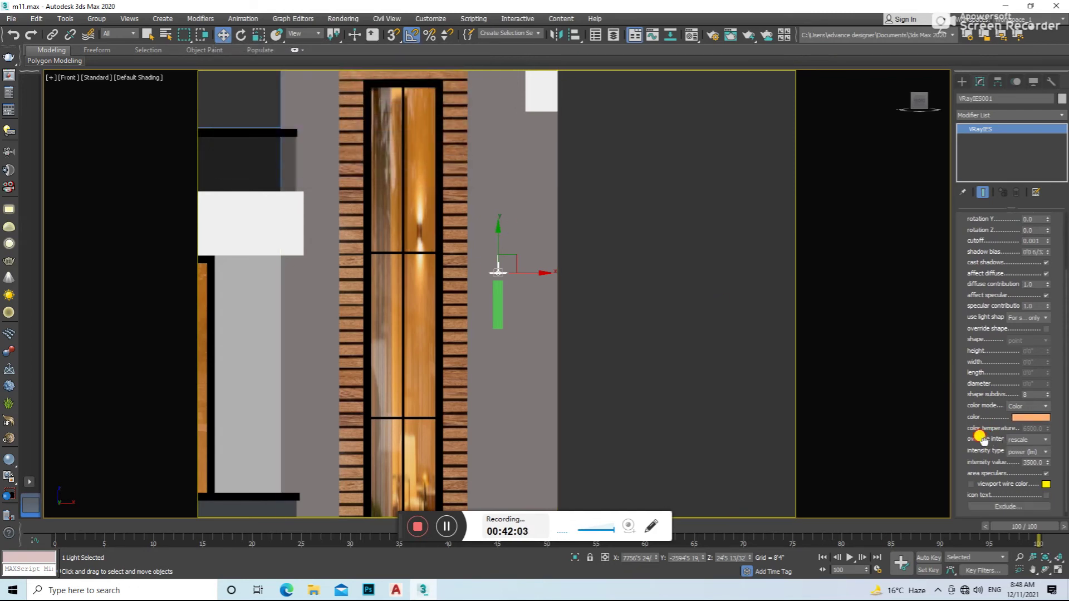
{"action": "left_click", "coordinate": [495, 271]}
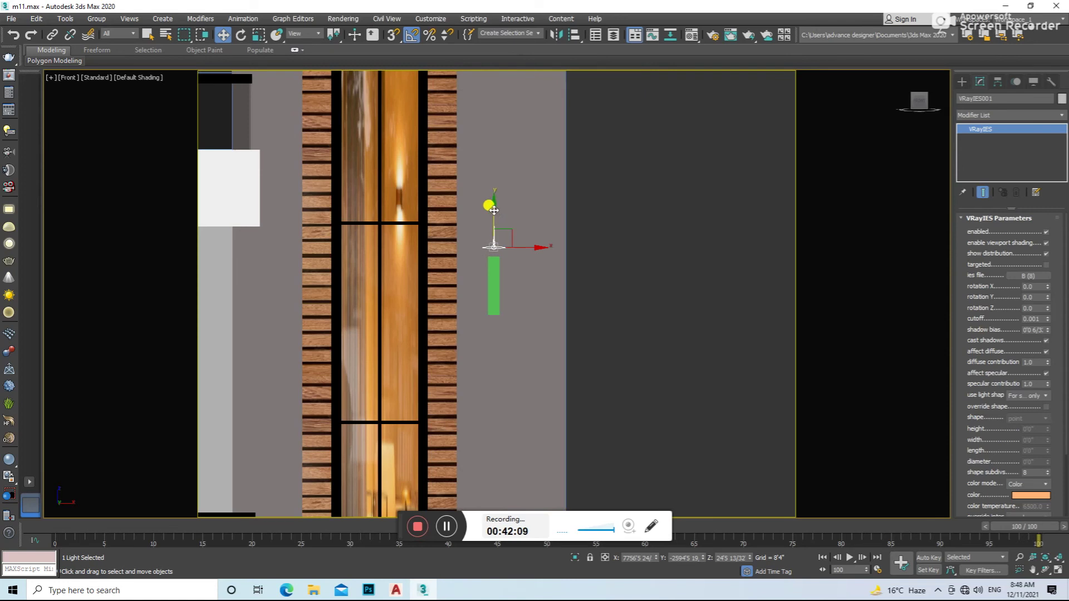
- Clone the IES light below the fixture, rotated to shine the opposite way
{"action": "mouse_move", "coordinate": [494, 209]}
{"action": "left_mouse_down", "text": "shift"}
{"action": "mouse_move", "coordinate": [493, 280]}
{"action": "mouse_move", "coordinate": [527, 291]}
{"action": "left_mouse_up", "text": "shift"}
{"action": "left_click", "coordinate": [517, 334]}
{"action": "key", "text": "e"}
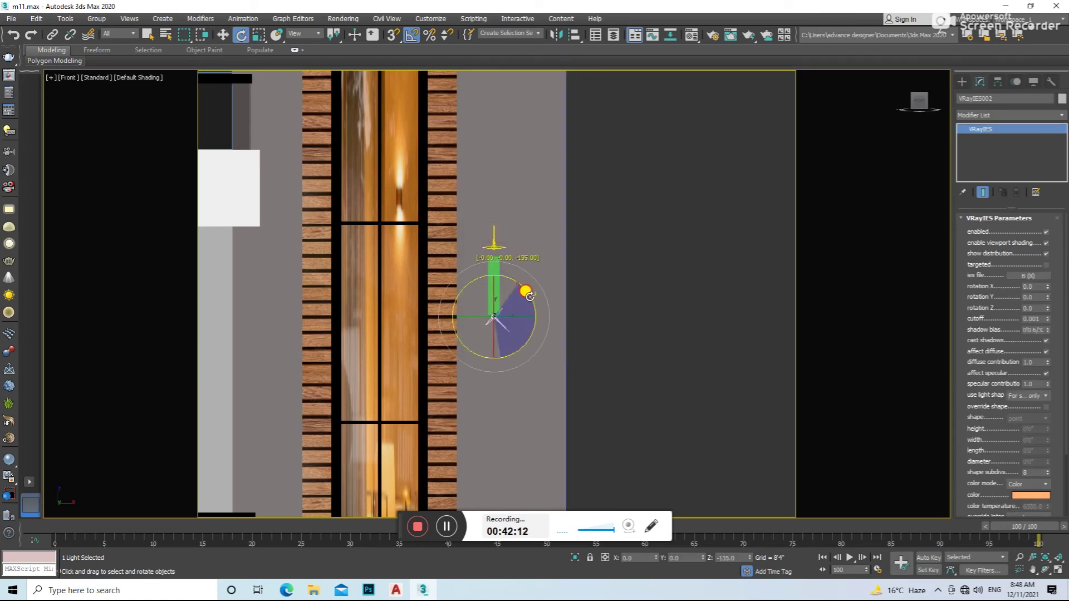
{"action": "key", "text": "w"}
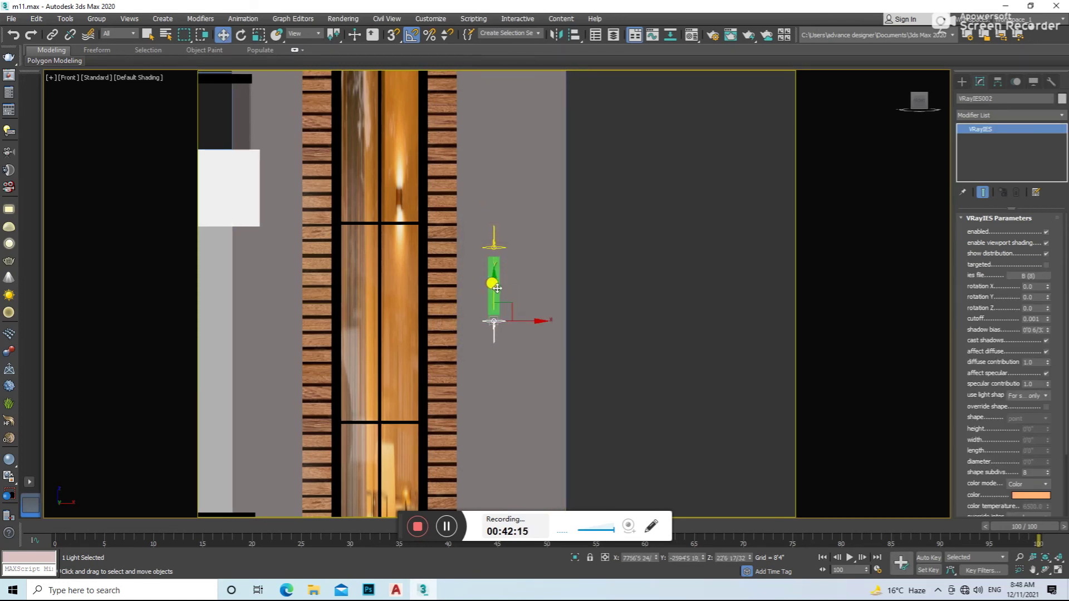
- Group the fixture box and both IES lights as Group002
{"action": "key", "text": "F3"}
{"action": "left_click", "coordinate": [640, 256]}
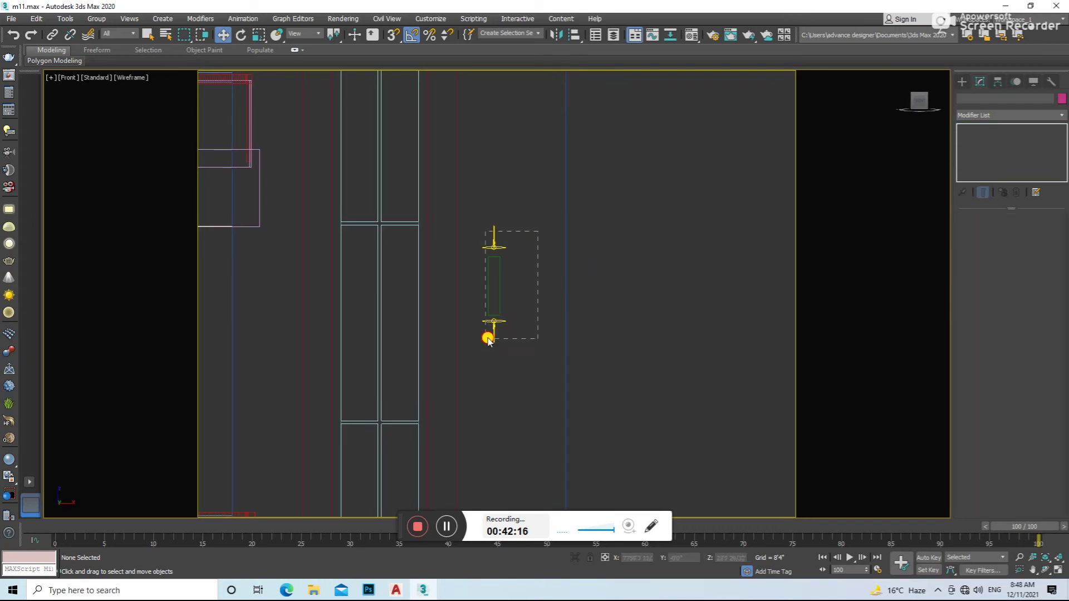
{"action": "left_click", "coordinate": [494, 238]}
{"action": "left_click", "coordinate": [515, 225]}
{"action": "left_click_drag", "start_coordinate": [515, 225], "coordinate": [477, 299]}
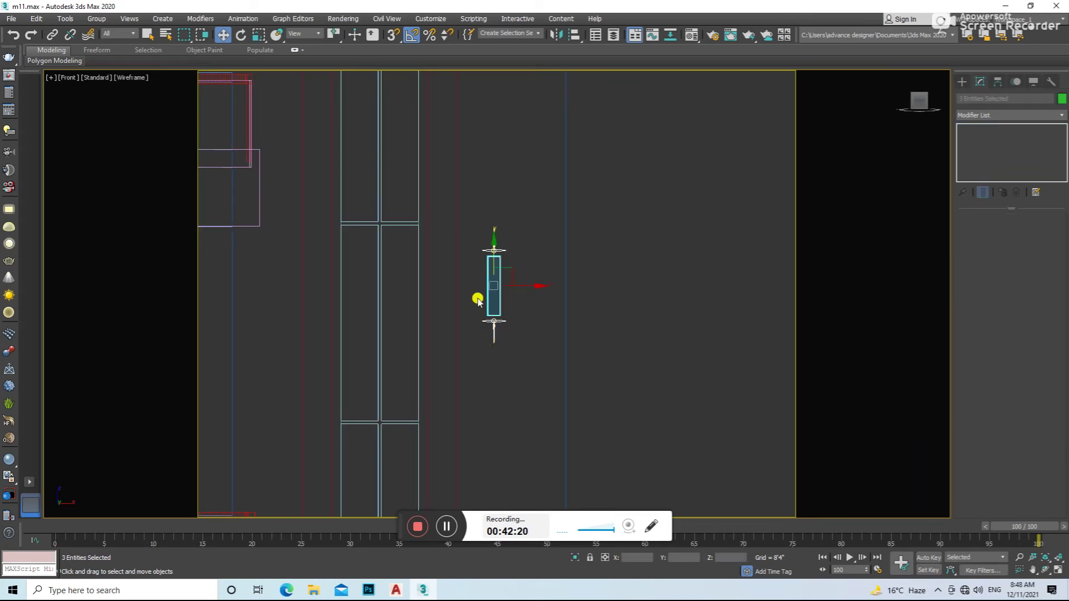
{"action": "left_click", "coordinate": [97, 18]}
{"action": "left_click", "coordinate": [105, 39]}
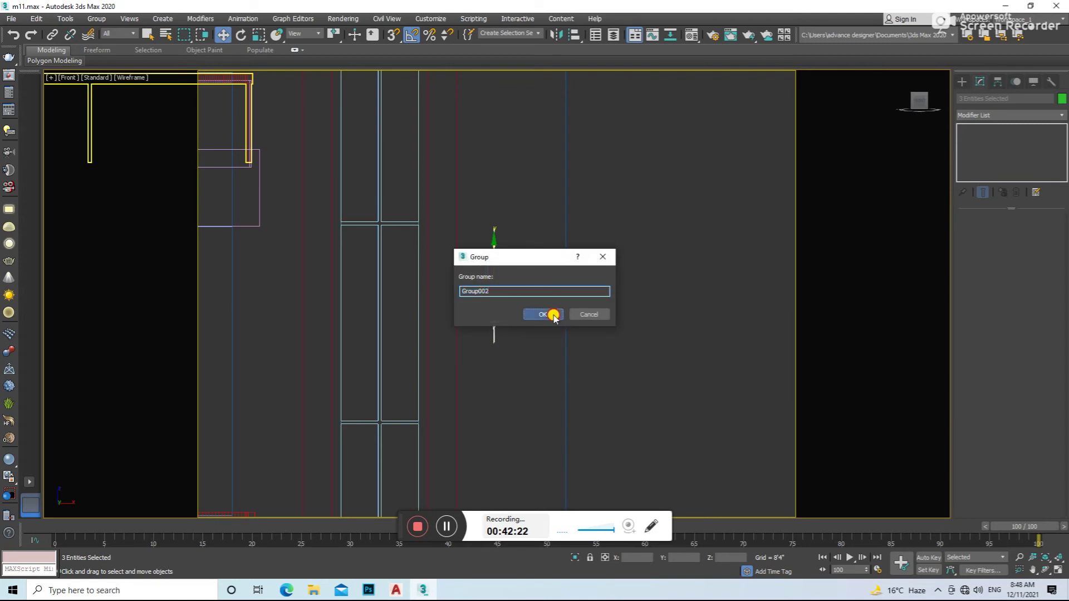
{"action": "left_click", "coordinate": [550, 312]}
{"action": "key", "text": "F3"}
{"action": "left_click", "coordinate": [646, 284]}
- Render the house's camera view in V-Ray
{"action": "key", "text": "m"}
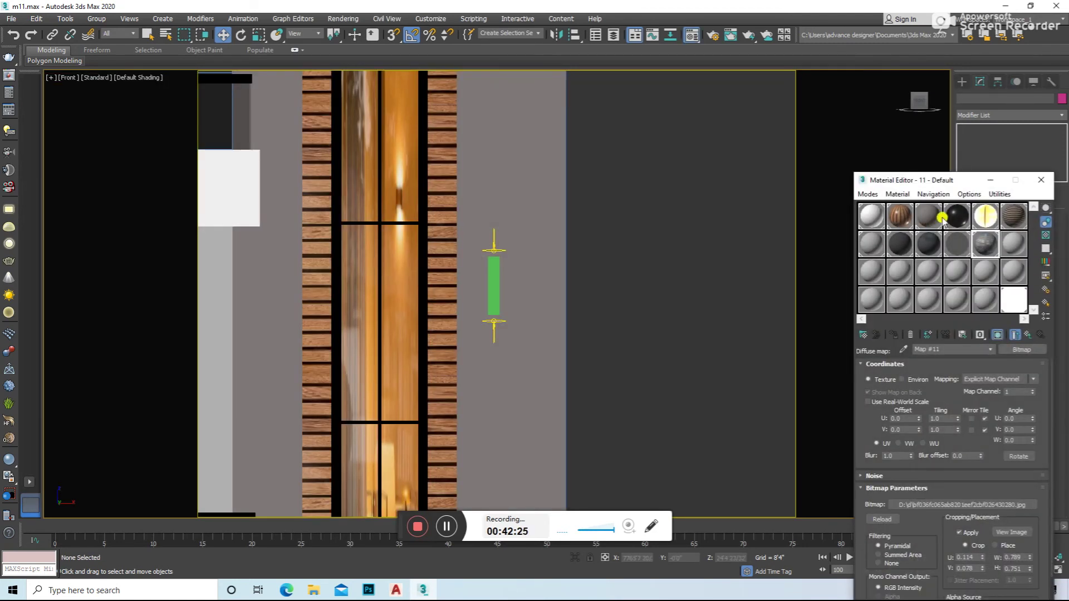
{"action": "key", "text": "c"}
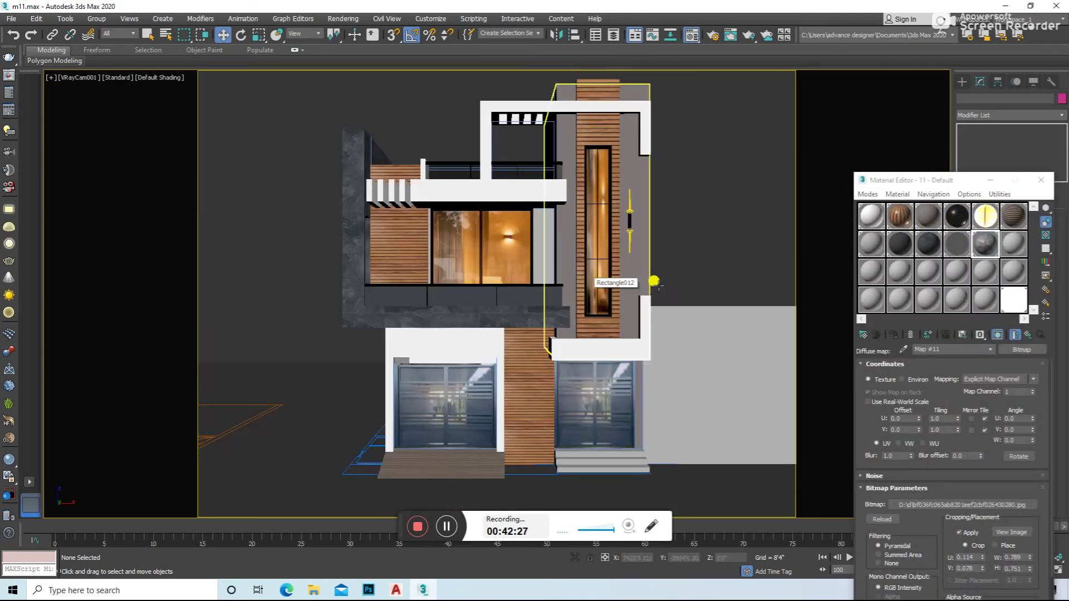
{"action": "key", "text": "shift+q"}
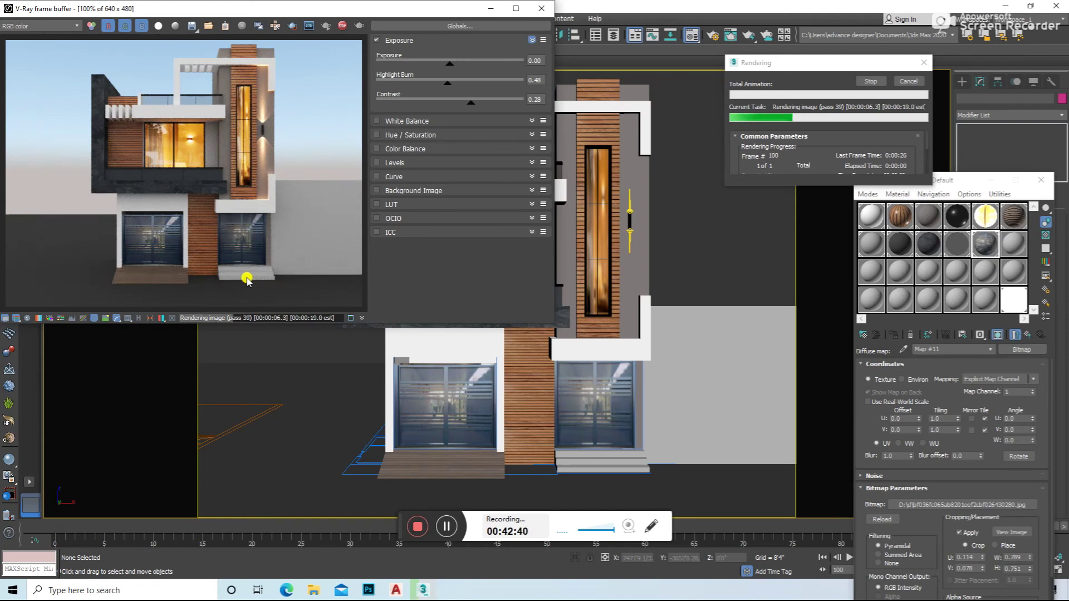
{"action": "left_click", "coordinate": [543, 8]}
- Copy the light fixture group and nudge it slightly up and left
{"action": "left_click", "coordinate": [630, 219]}
{"action": "key", "text": "f"}
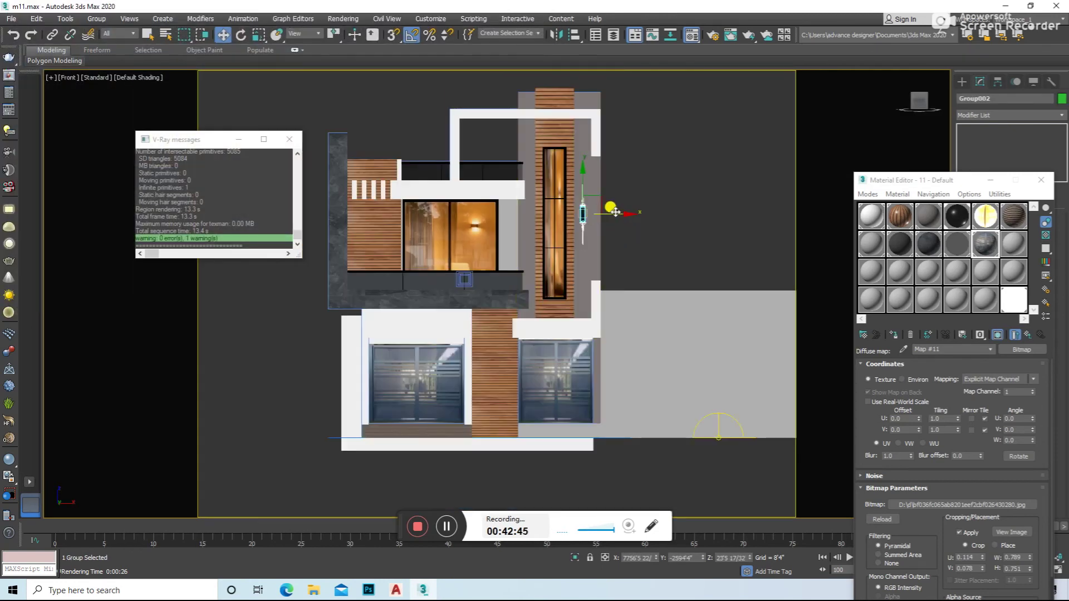
{"action": "key", "text": "ctrl+v"}
{"action": "left_click", "coordinate": [548, 341]}
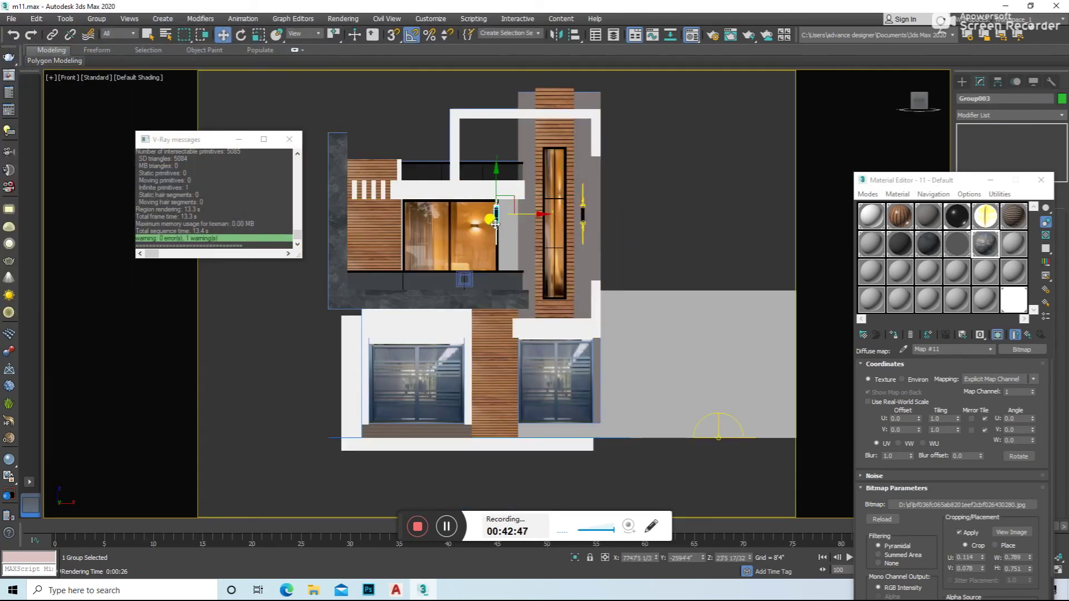
{"action": "middle_click_drag", "start_coordinate": [501, 342], "coordinate": [361, 326], "text": "alt"}
{"action": "scroll", "coordinate": [361, 326], "scroll_direction": "up", "scroll_amount": 5}
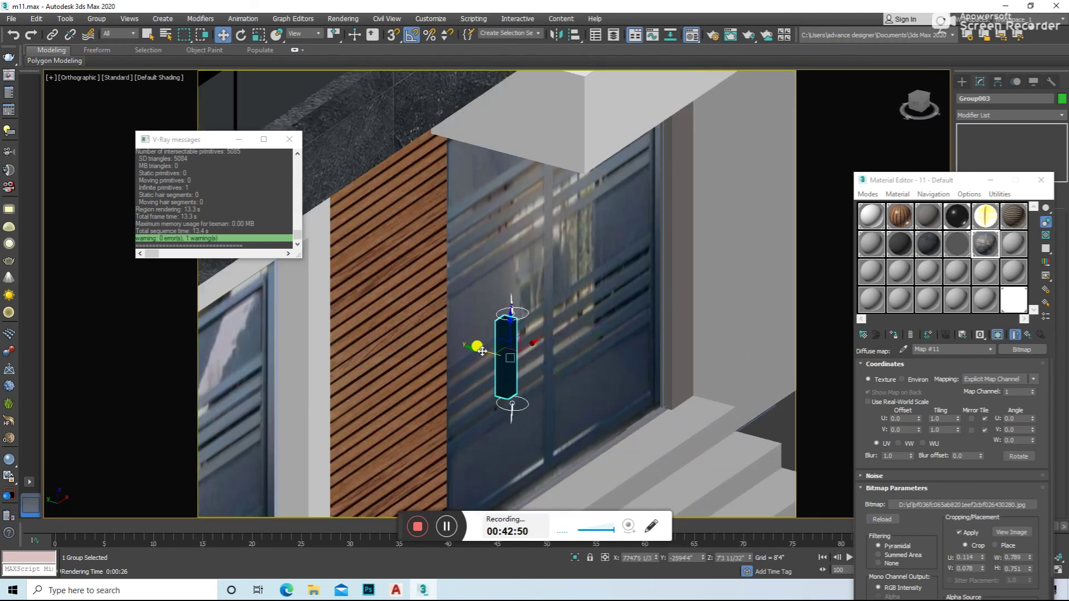
{"action": "left_click_drag", "start_coordinate": [362, 327], "coordinate": [359, 325]}
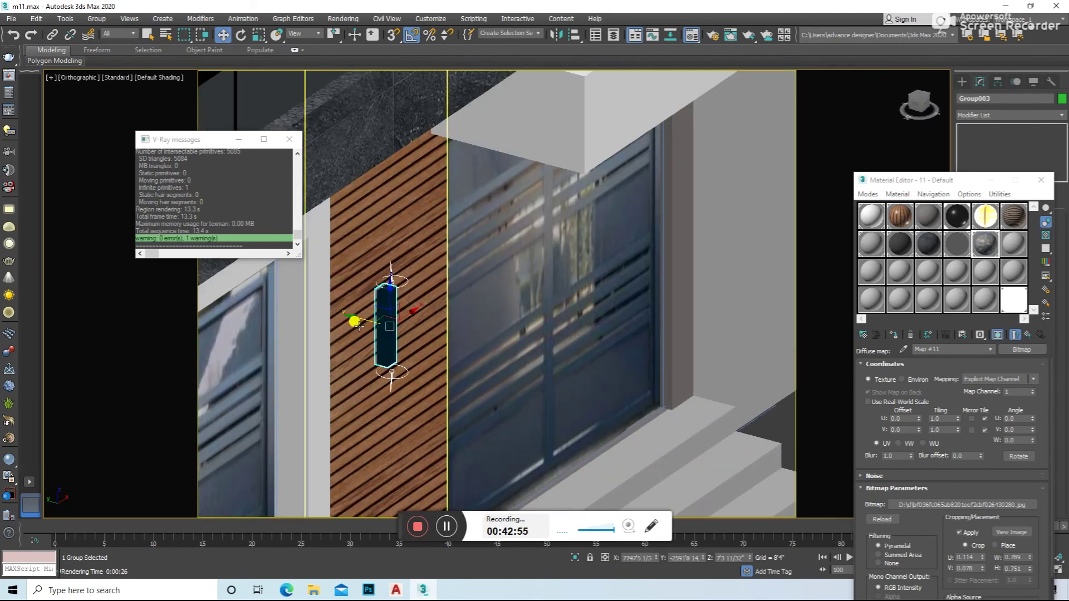
{"action": "key", "text": "f"}
{"action": "scroll", "coordinate": [358, 303], "scroll_direction": "down", "scroll_amount": 4}
{"action": "scroll", "coordinate": [415, 289], "scroll_direction": "down", "scroll_amount": 5}
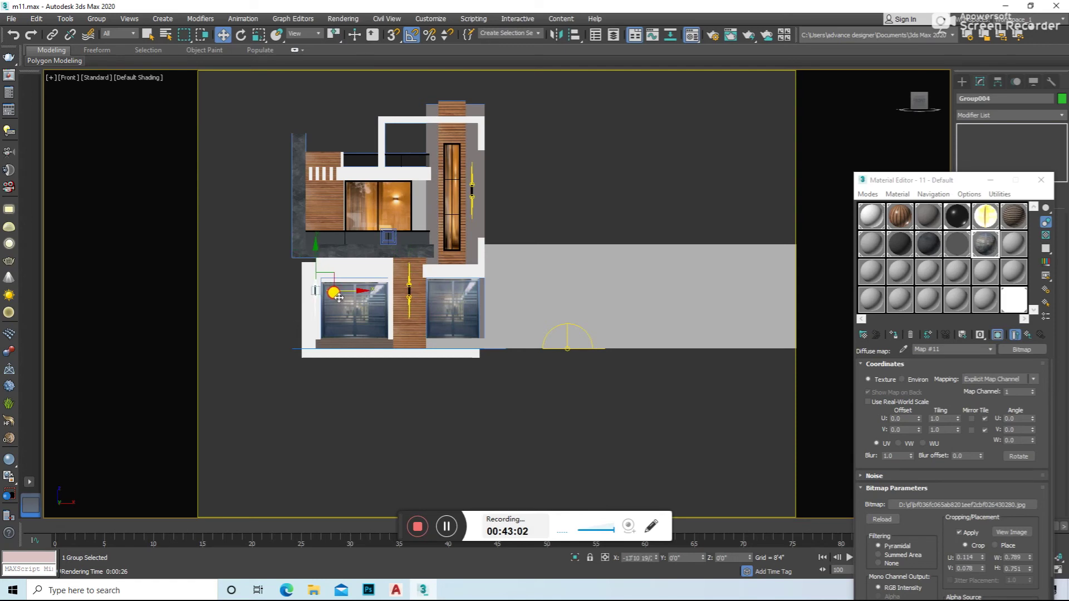
- Make another fixture copy and slide it onto the upper-floor wood panel
{"action": "key", "text": "ctrl+v"}
{"action": "left_click", "coordinate": [529, 341]}
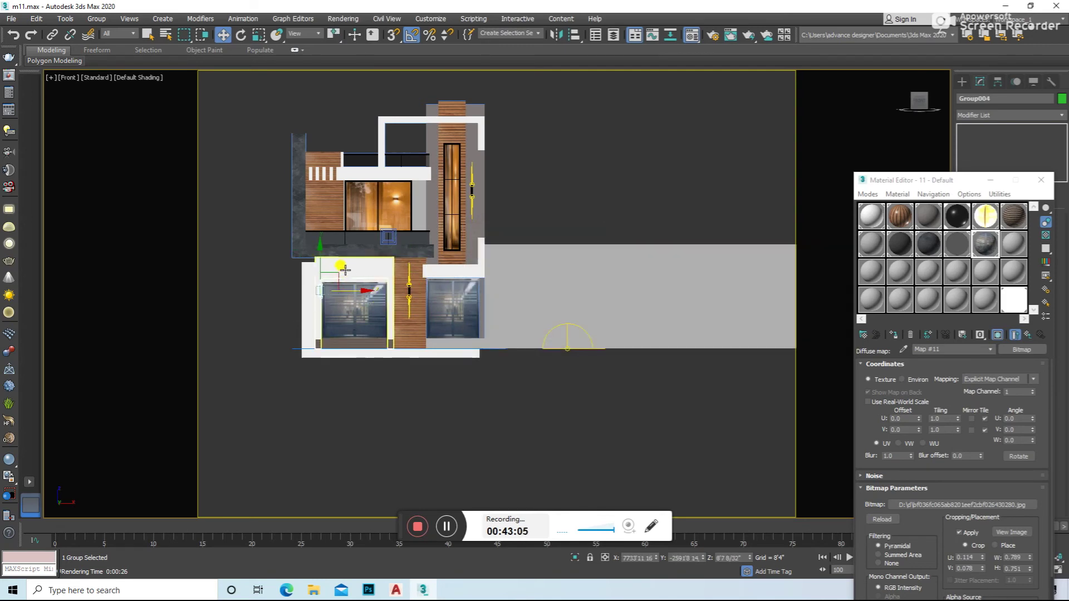
{"action": "middle_click_drag", "start_coordinate": [319, 197], "coordinate": [332, 210], "text": "alt"}
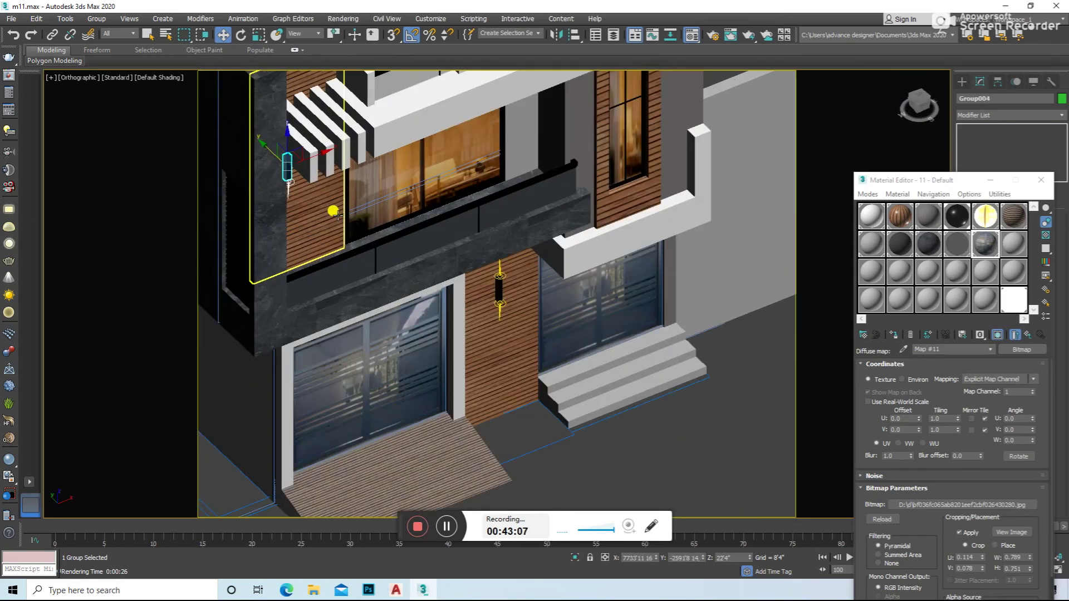
{"action": "scroll", "coordinate": [301, 178], "scroll_direction": "up", "scroll_amount": 3}
{"action": "scroll", "coordinate": [228, 191], "scroll_direction": "up", "scroll_amount": 3}
{"action": "scroll", "coordinate": [237, 194], "scroll_direction": "up", "scroll_amount": 4}
{"action": "mouse_move", "coordinate": [233, 193]}
{"action": "middle_mouse_down", "text": "alt"}
{"action": "mouse_move", "coordinate": [356, 200]}
{"action": "mouse_move", "coordinate": [322, 198]}
{"action": "middle_mouse_up", "text": "alt"}
{"action": "left_click_drag", "start_coordinate": [296, 189], "coordinate": [282, 198]}
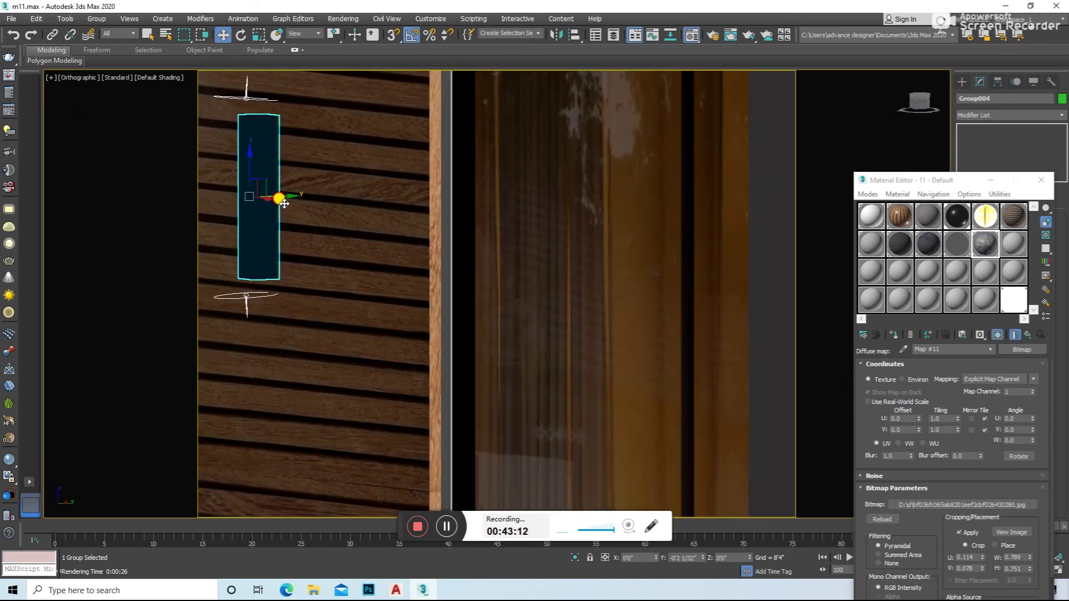
- Render the camera view to check the glowing fixture copies
{"action": "key", "text": "c"}
{"action": "left_click", "coordinate": [594, 247]}
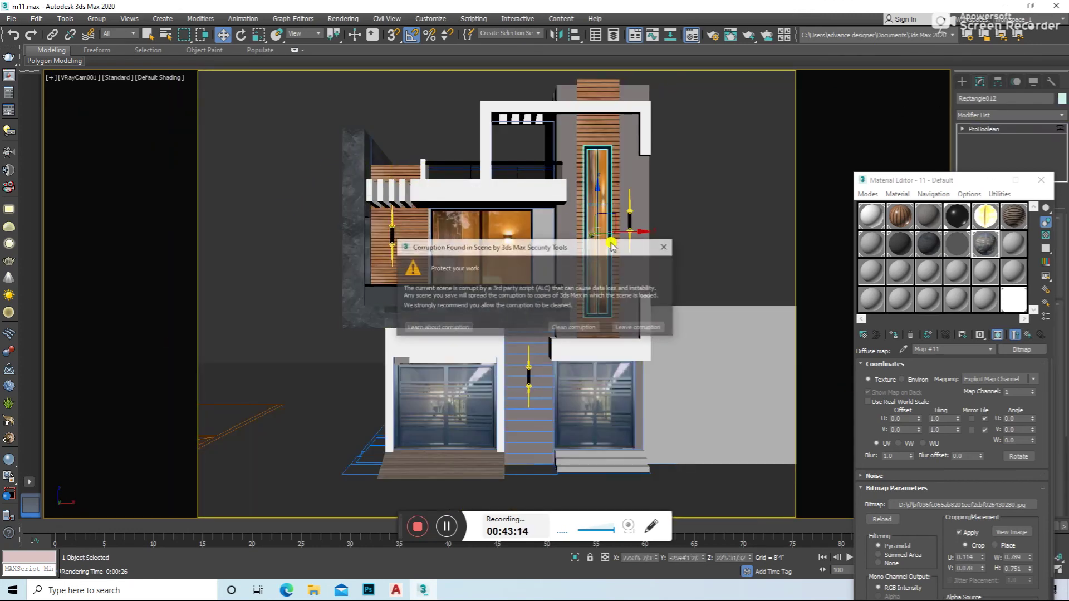
{"action": "left_click", "coordinate": [666, 242]}
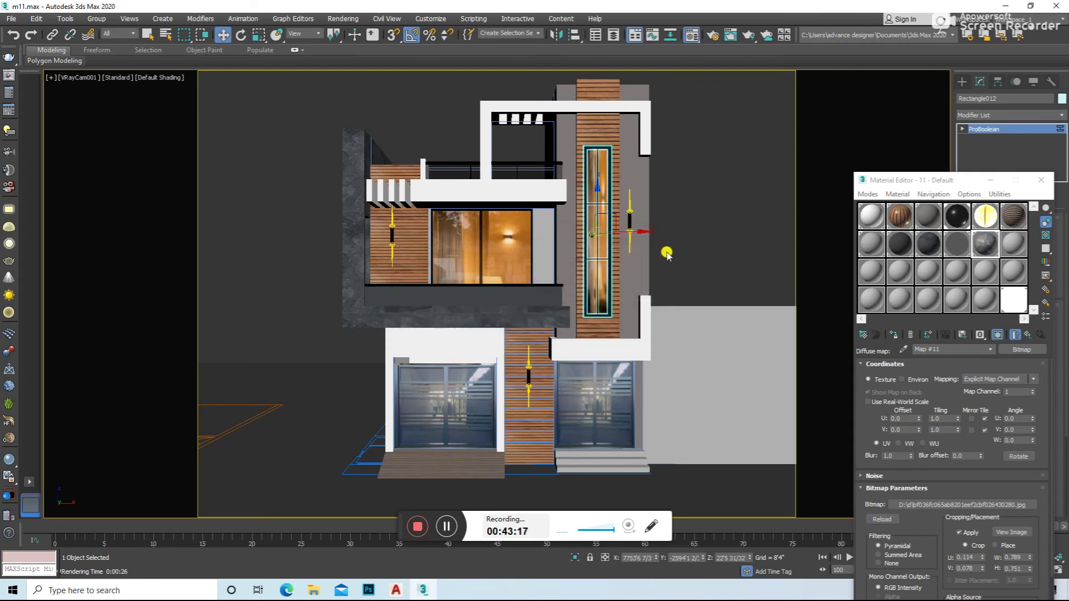
{"action": "key", "text": "shift+q"}
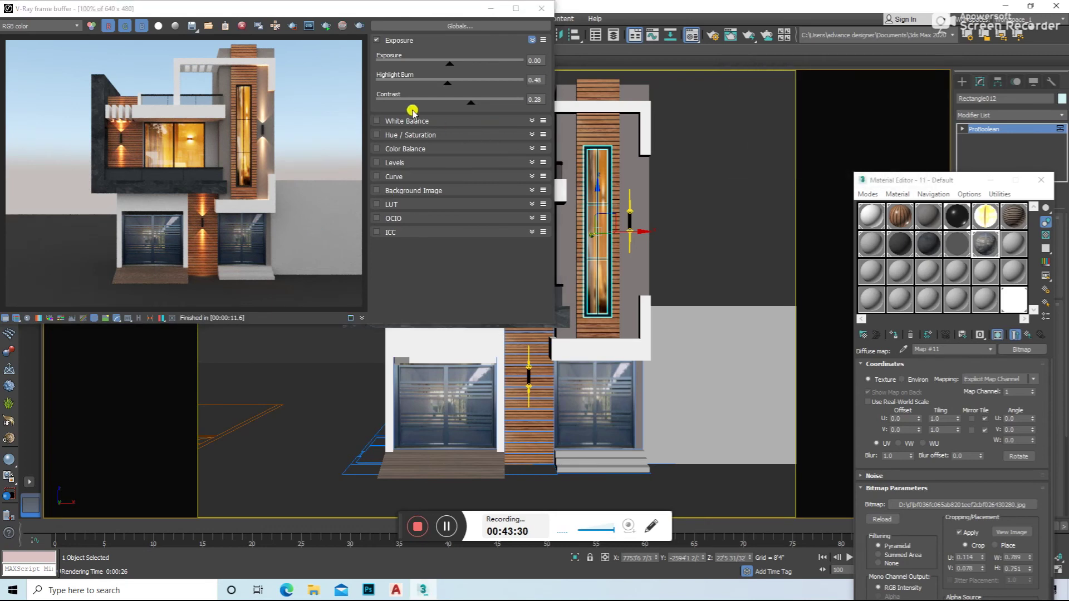
{"action": "left_click", "coordinate": [541, 8]}
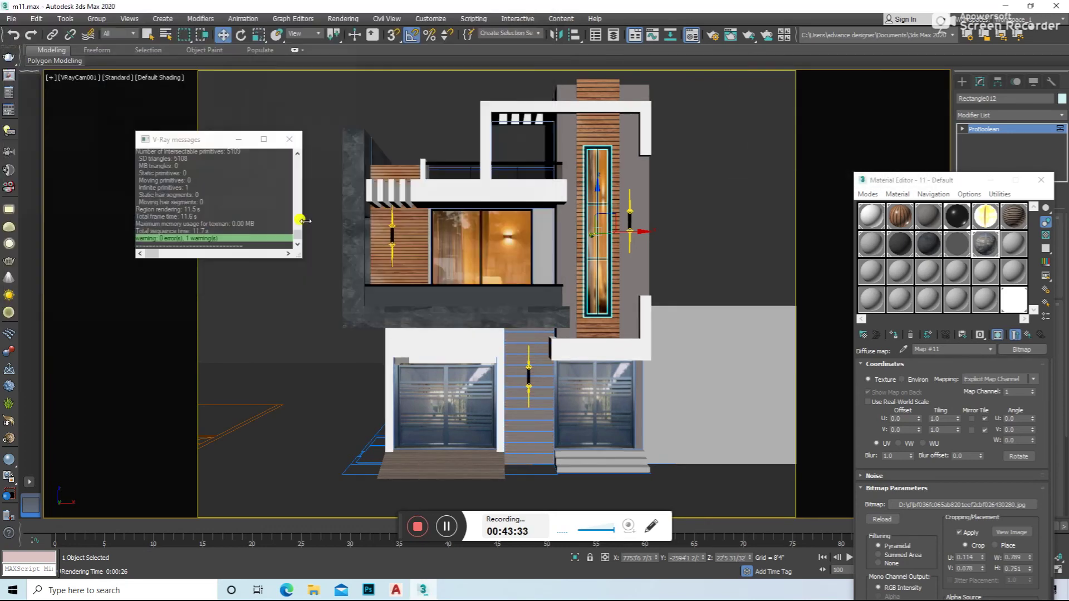
- Isolate the L-shaped wall Line004 and convert it to Editable Poly
{"action": "key", "text": "u"}
{"action": "left_click", "coordinate": [436, 255]}
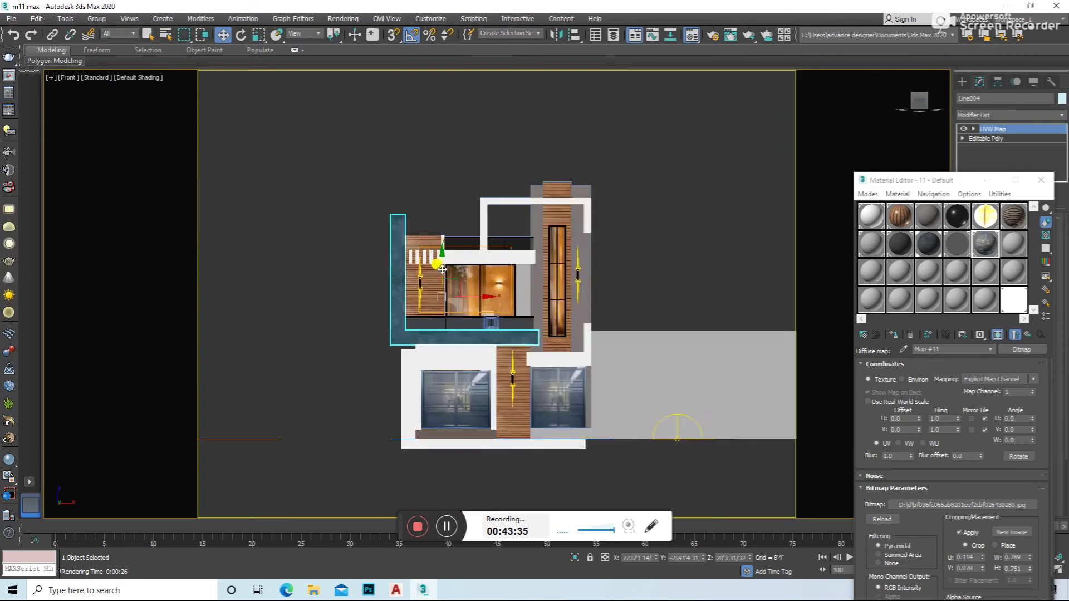
{"action": "key", "text": "alt+q"}
{"action": "right_click", "coordinate": [512, 280]}
{"action": "left_click", "coordinate": [675, 401]}
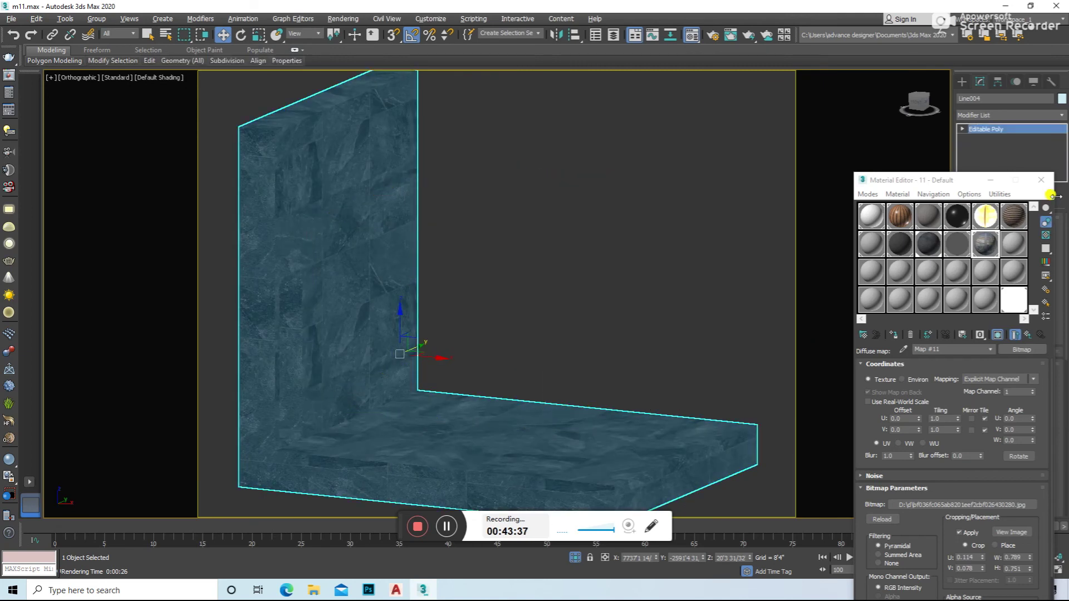
{"action": "left_click", "coordinate": [1041, 180]}
- In Polygon mode, select the wall's front and back faces plus the floor top and underside
{"action": "key", "text": "4"}
{"action": "left_click", "coordinate": [368, 334]}
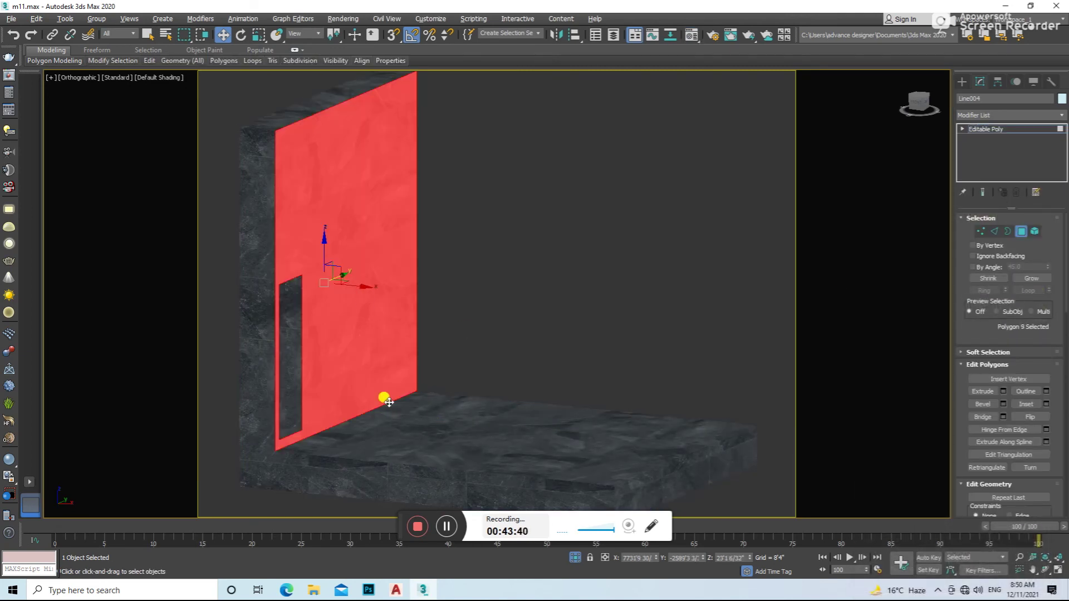
{"action": "left_click", "coordinate": [403, 426], "text": "ctrl"}
{"action": "scroll", "coordinate": [412, 376], "scroll_direction": "down", "scroll_amount": 4}
{"action": "middle_click_drag", "start_coordinate": [342, 340], "coordinate": [432, 345], "text": "alt"}
{"action": "left_click", "coordinate": [363, 281], "text": "ctrl"}
{"action": "left_click", "coordinate": [423, 437], "text": "ctrl"}
{"action": "scroll", "coordinate": [452, 408], "scroll_direction": "up", "scroll_amount": 5}
- Add the window recess sill, jamb and head faces to the selection
{"action": "left_click", "coordinate": [411, 396], "text": "ctrl"}
{"action": "mouse_move", "coordinate": [410, 394]}
{"action": "middle_mouse_down", "text": "alt"}
{"action": "mouse_move", "coordinate": [470, 359]}
{"action": "mouse_move", "coordinate": [410, 282]}
{"action": "middle_mouse_up", "text": "alt"}
{"action": "left_click", "coordinate": [435, 311], "text": "ctrl"}
{"action": "left_click", "coordinate": [411, 239], "text": "ctrl"}
{"action": "middle_click_drag", "start_coordinate": [474, 299], "coordinate": [307, 398], "text": "alt"}
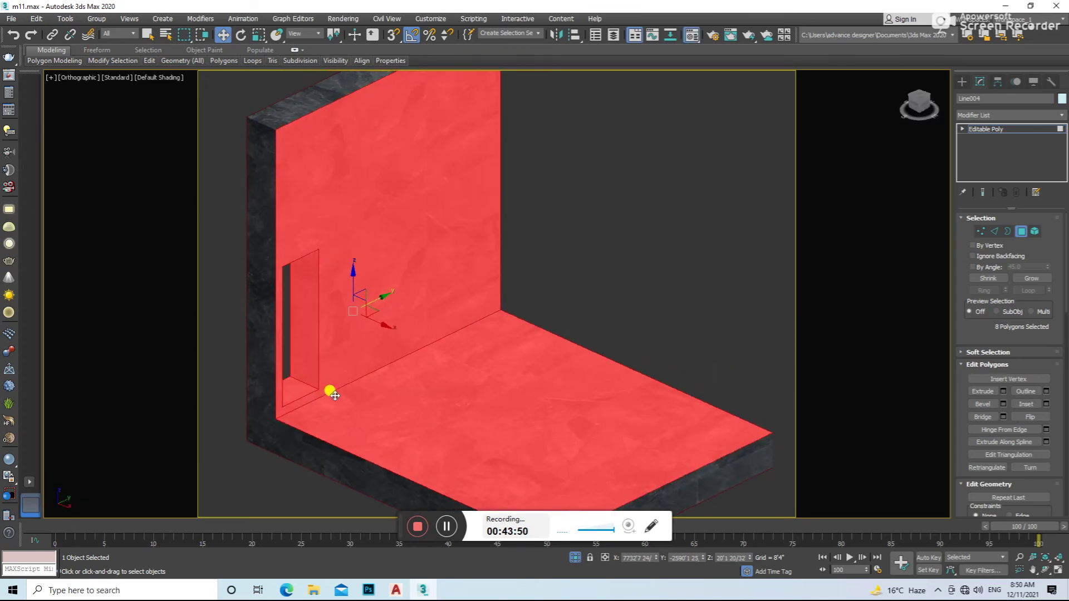
- Assign the plain grey 07 - Default material to the selected faces and exit polygon editing
{"action": "key", "text": "m"}
{"action": "left_click", "coordinate": [873, 246]}
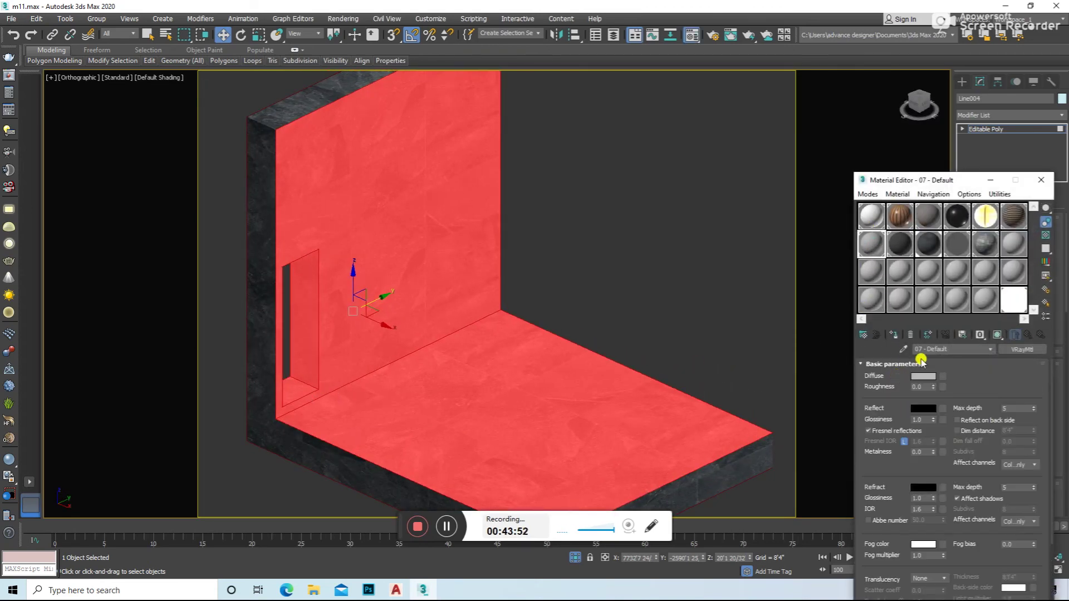
{"action": "left_click", "coordinate": [892, 336]}
{"action": "left_click", "coordinate": [1041, 179]}
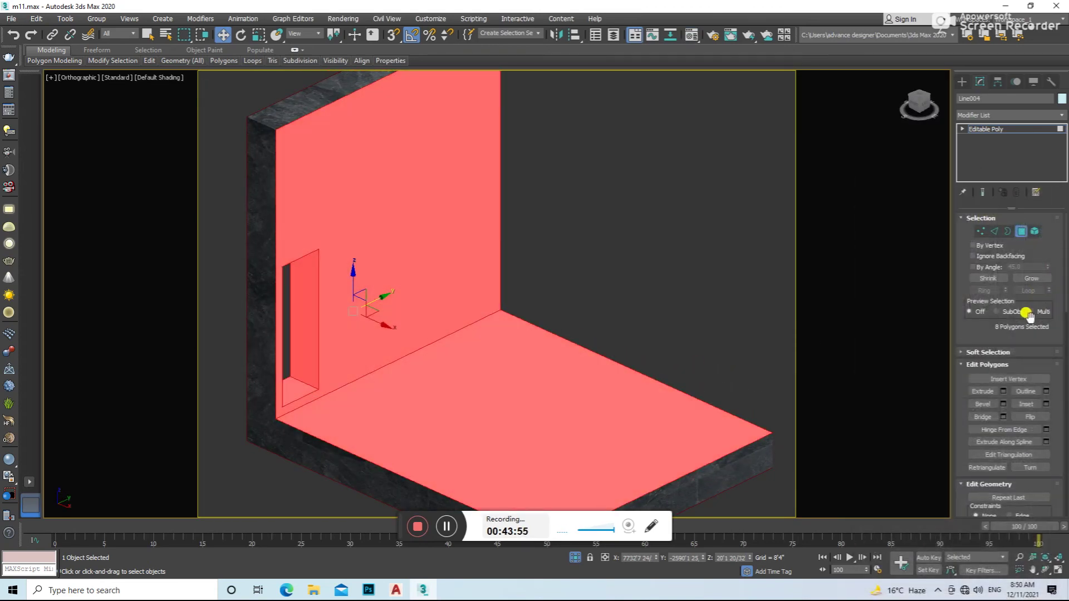
{"action": "left_click", "coordinate": [1022, 233]}
{"action": "left_click", "coordinate": [724, 334]}
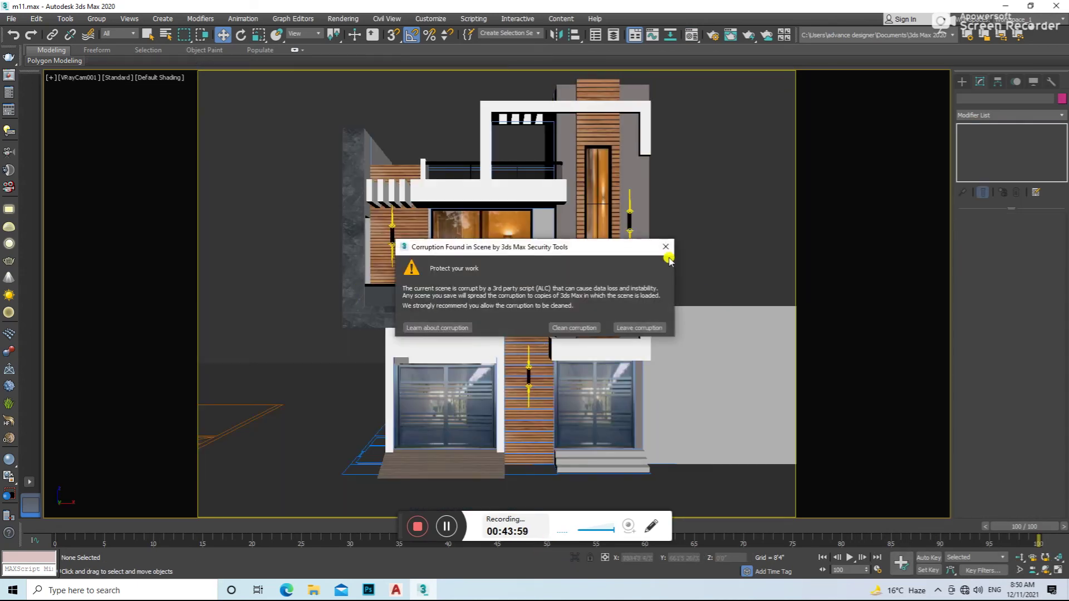
{"action": "left_click", "coordinate": [664, 254]}
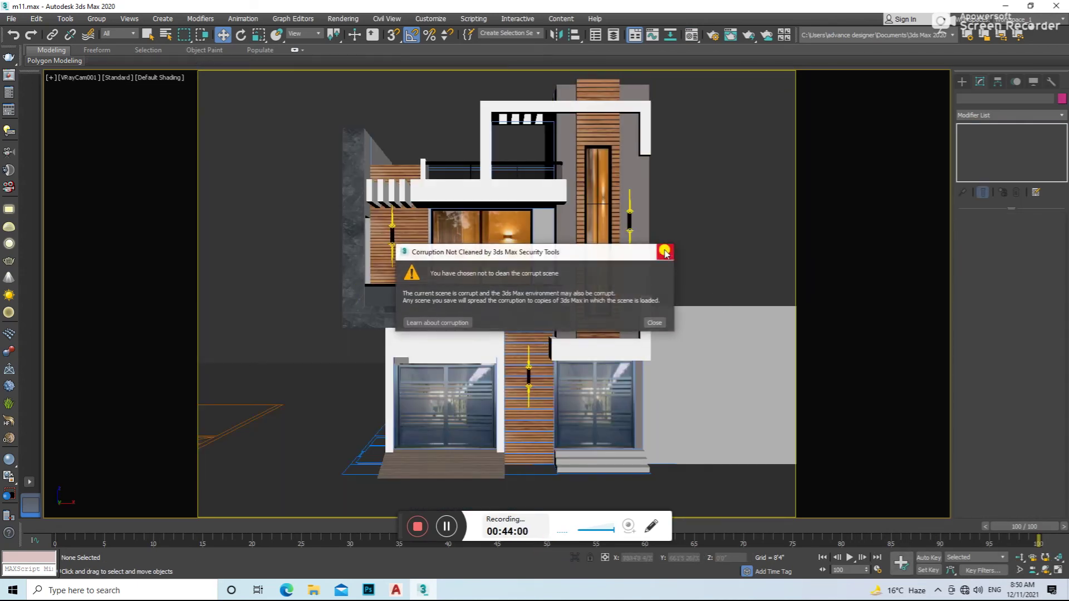
- Render the facade with the grey side wall and close the finished render windows
{"action": "left_click", "coordinate": [676, 239]}
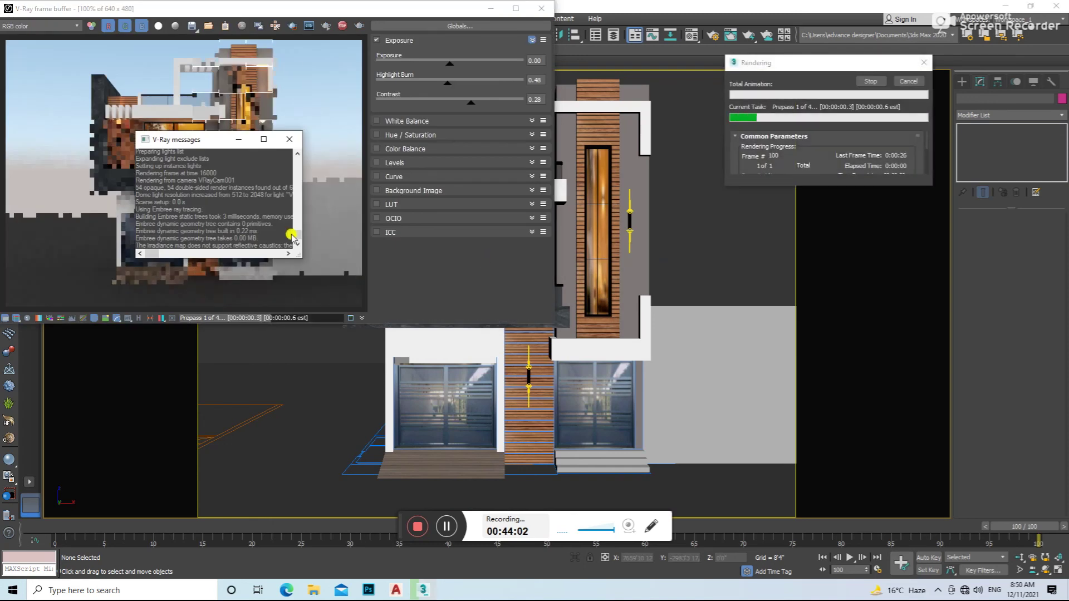
{"action": "left_click", "coordinate": [266, 254]}
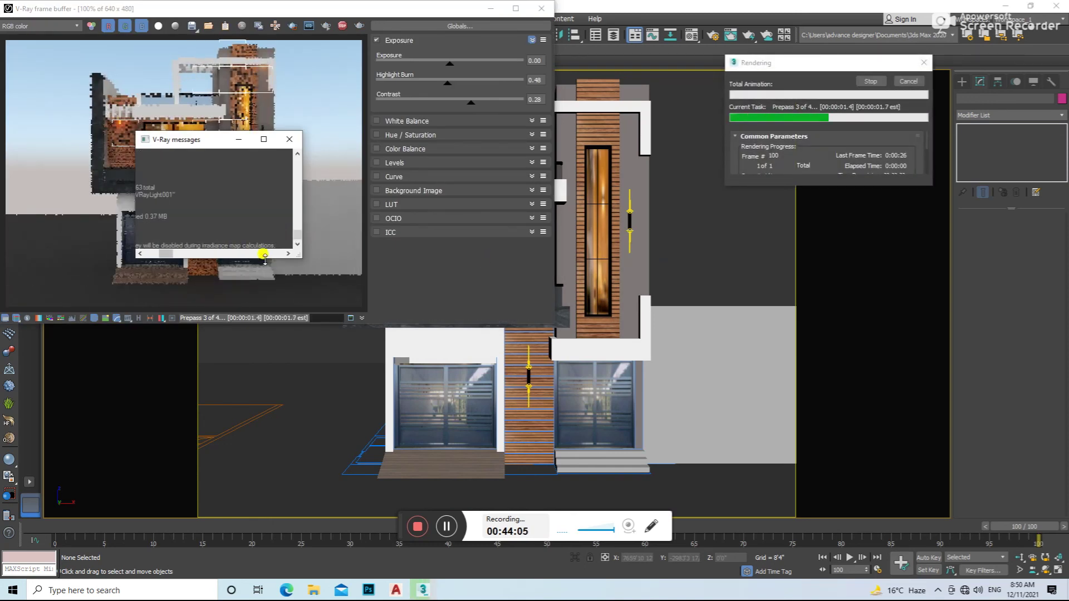
{"action": "left_click", "coordinate": [264, 262]}
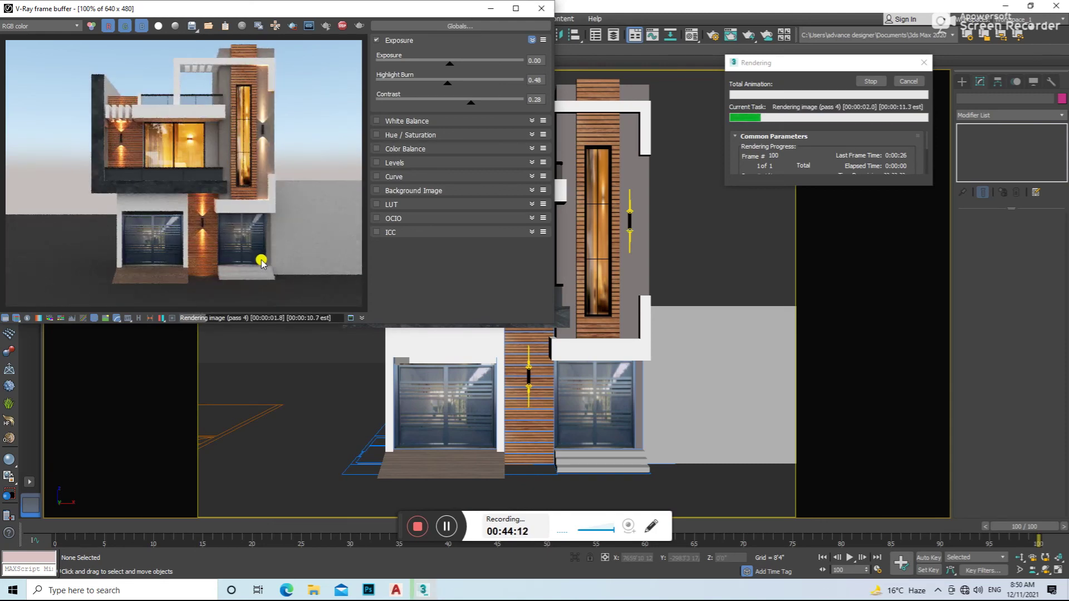
{"action": "left_click", "coordinate": [541, 8]}
- Set the black reflective 10 - Default material's Fresnel IOR to 3.0 and re-render
{"action": "key", "text": "m"}
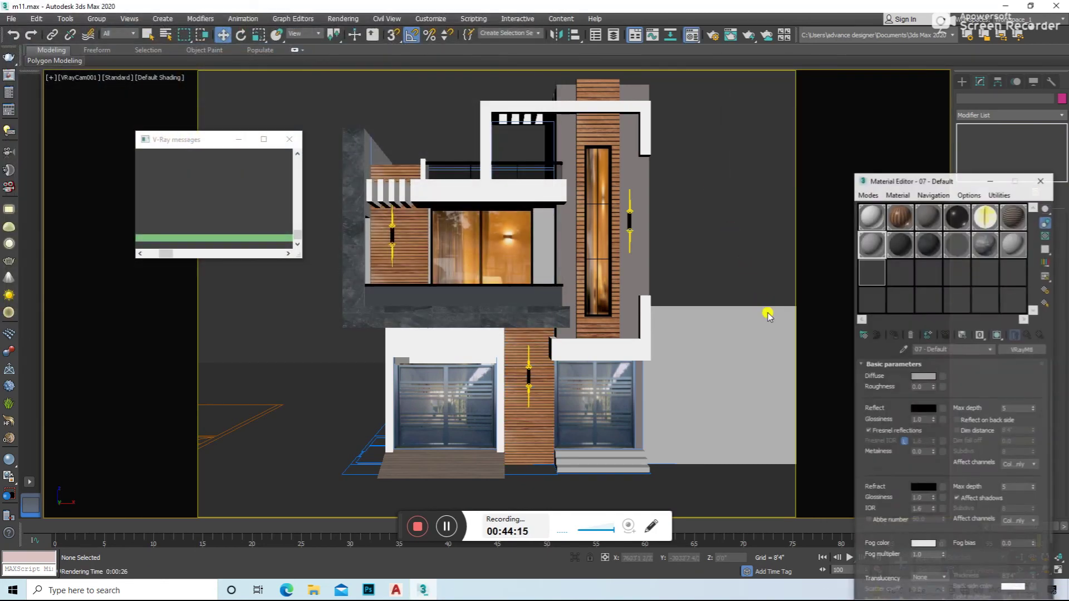
{"action": "left_click", "coordinate": [955, 250]}
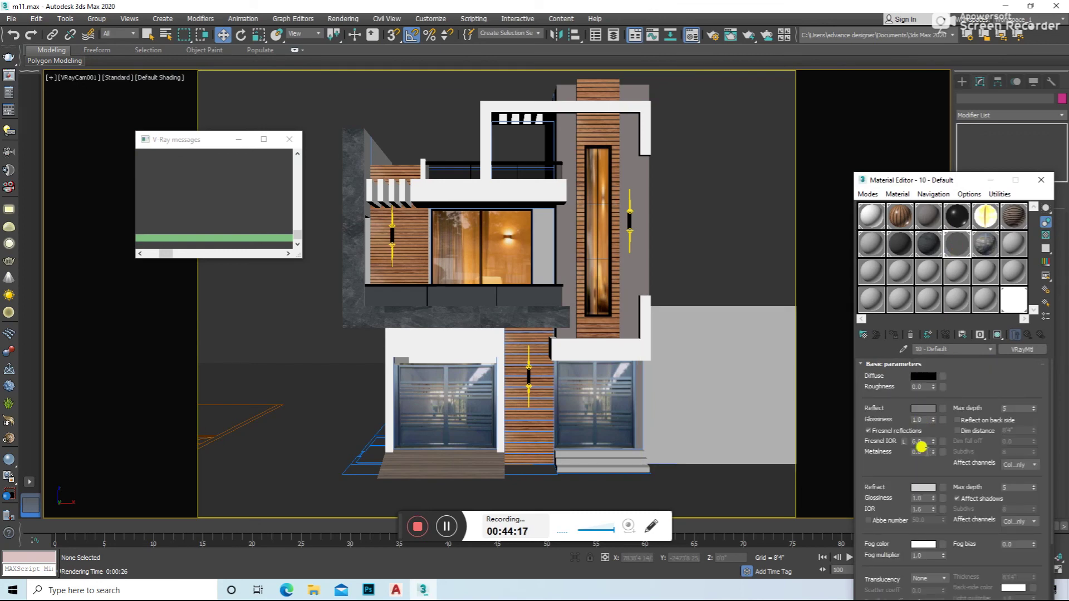
{"action": "type", "text": "3"}
{"action": "key", "text": "Return"}
{"action": "key", "text": "shift+q"}
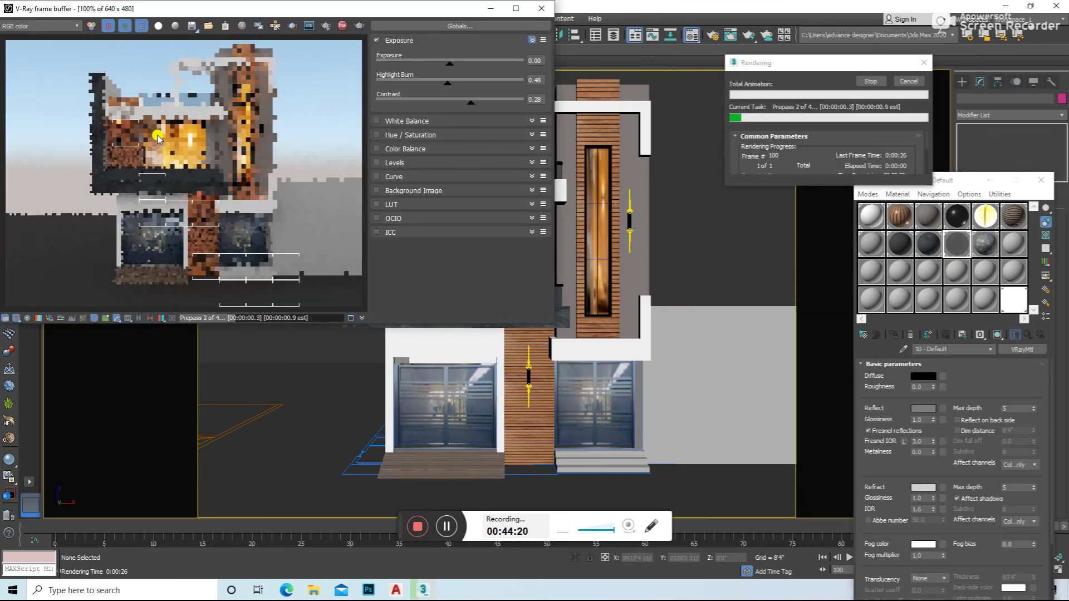
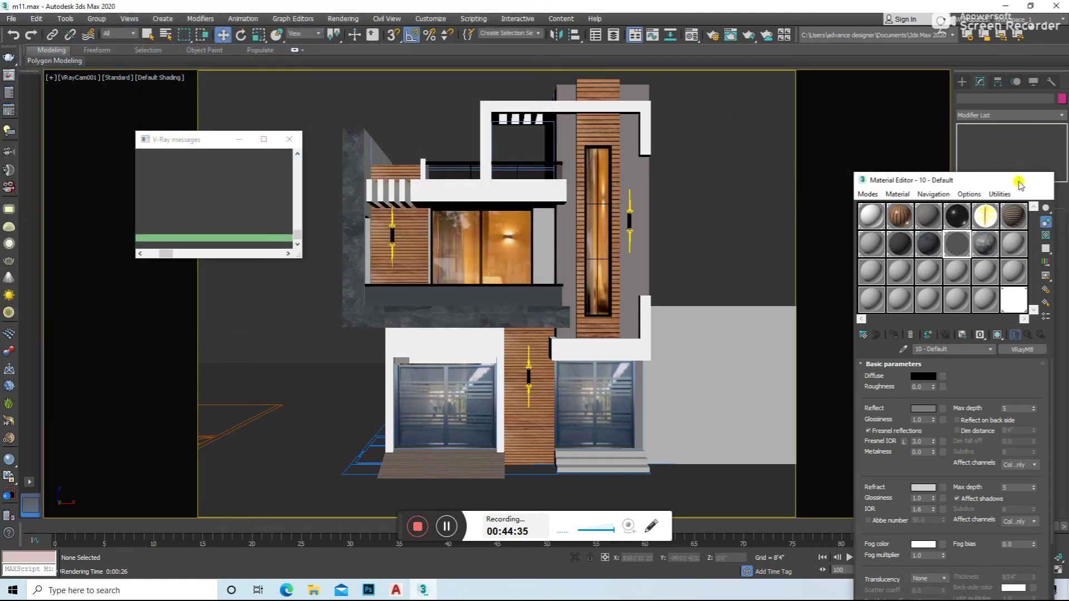
- Close the Material Editor and show the selected balcony slab in Top view as wireframe
{"action": "left_click", "coordinate": [300, 142]}
{"action": "left_click", "coordinate": [401, 309]}
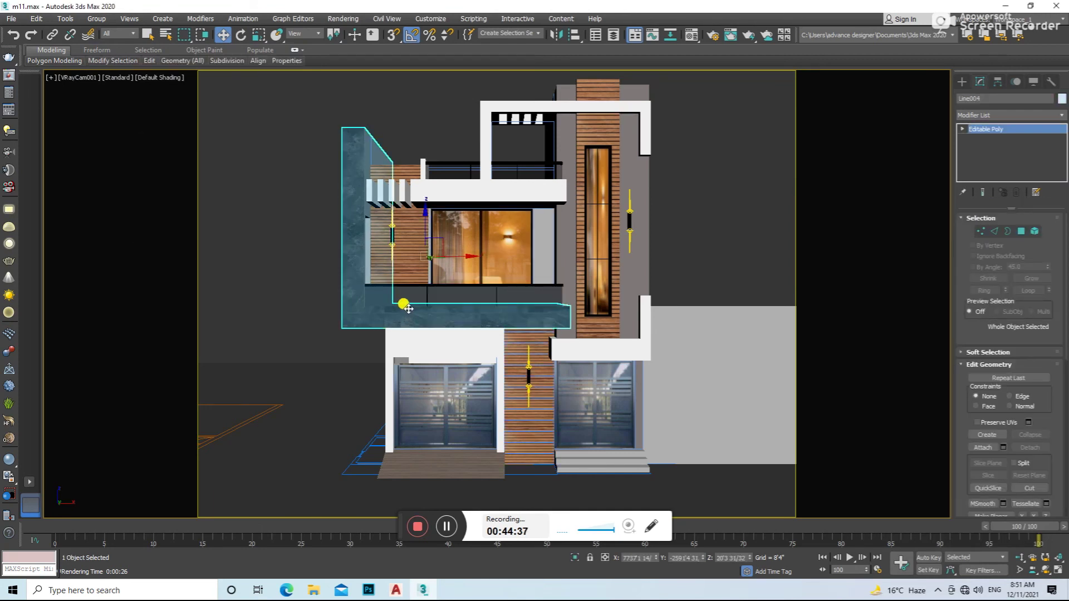
{"action": "key", "text": "t"}
{"action": "key", "text": "F3"}
{"action": "left_click", "coordinate": [665, 279]}
{"action": "left_click", "coordinate": [961, 82]}
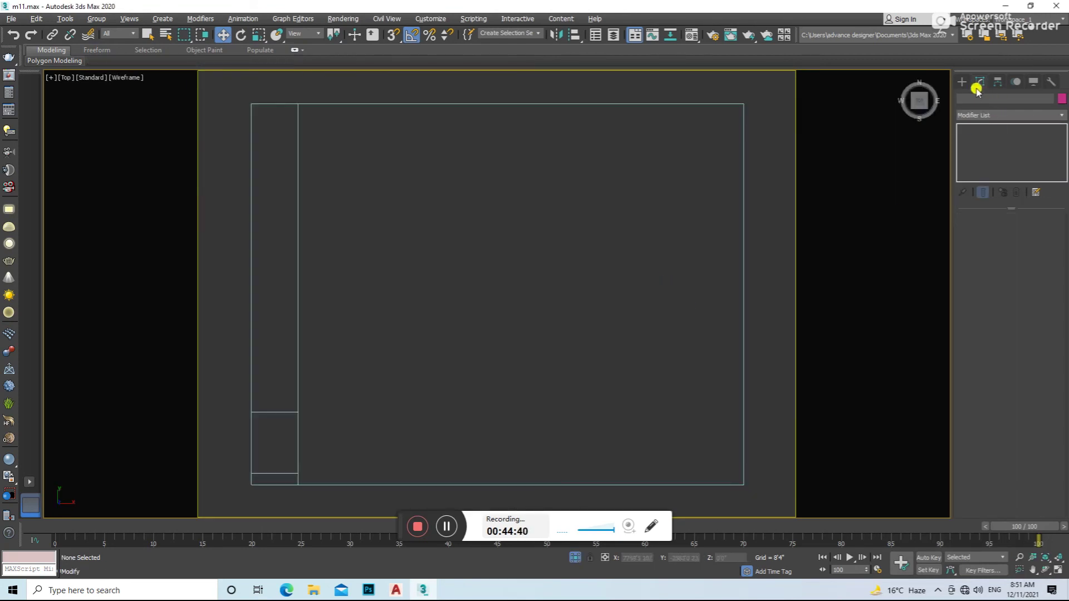
- Draw a VRayLight plane along the balcony in Top view and raise it to the slab underside
{"action": "left_click", "coordinate": [987, 98]}
{"action": "left_click", "coordinate": [991, 149]}
{"action": "left_click_drag", "start_coordinate": [252, 412], "coordinate": [744, 484]}
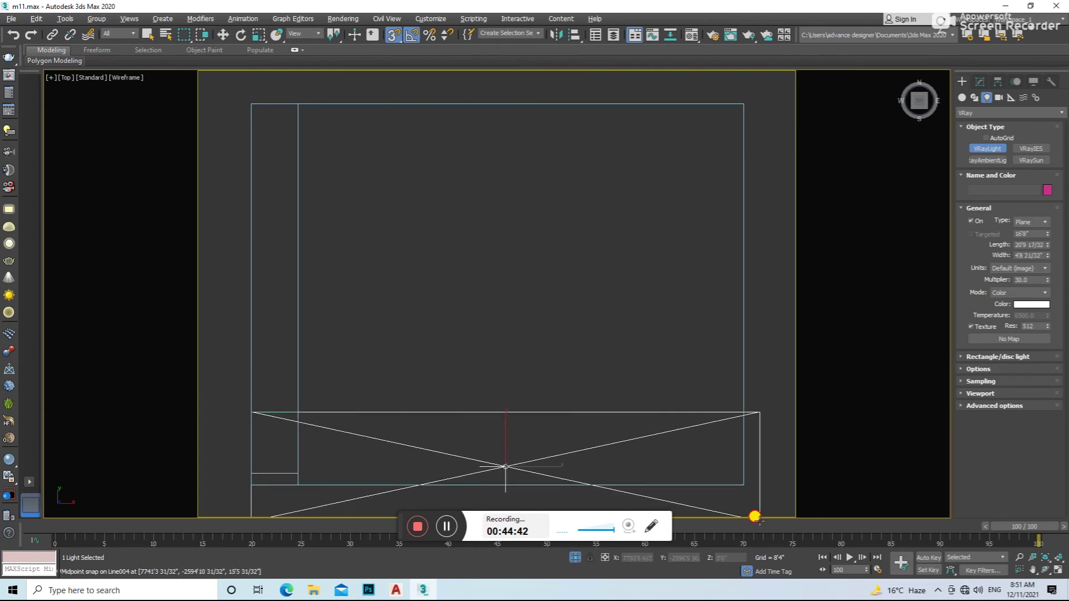
{"action": "right_click", "coordinate": [504, 443]}
{"action": "key", "text": "f"}
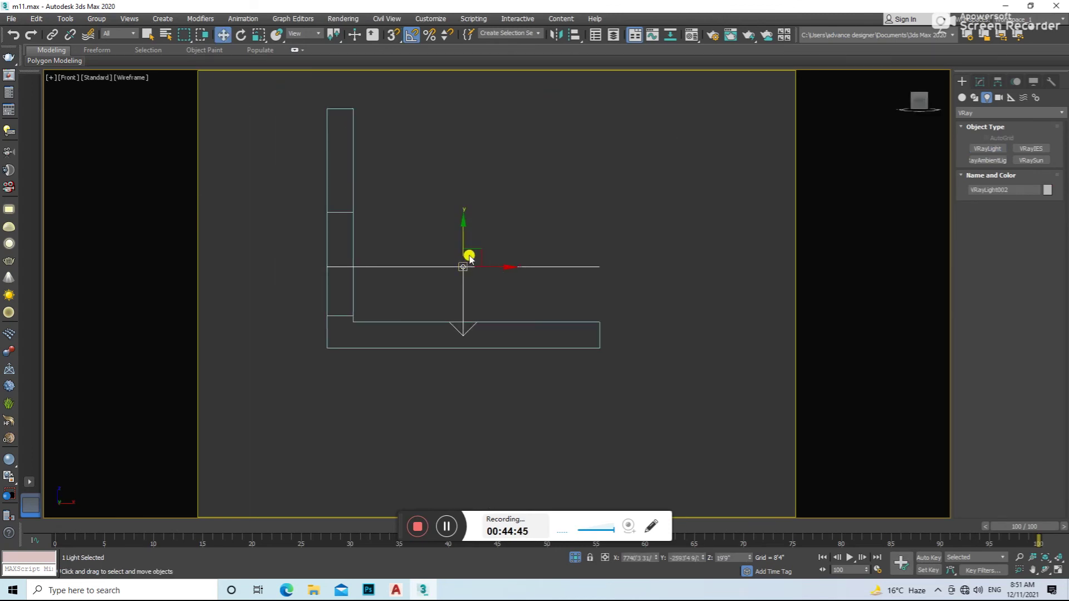
{"action": "scroll", "coordinate": [467, 347], "scroll_direction": "up", "scroll_amount": 5}
{"action": "left_click_drag", "start_coordinate": [453, 325], "coordinate": [458, 320]}
- Change the plane light's colour to warm orange and return to the shaded camera view
{"action": "left_click", "coordinate": [981, 84]}
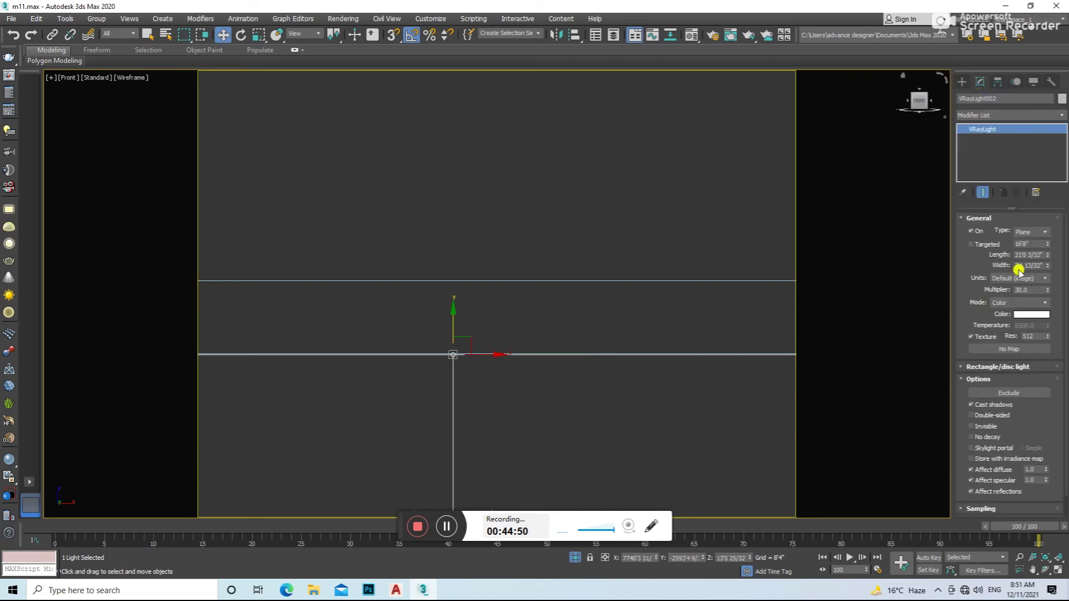
{"action": "left_click", "coordinate": [1030, 315]}
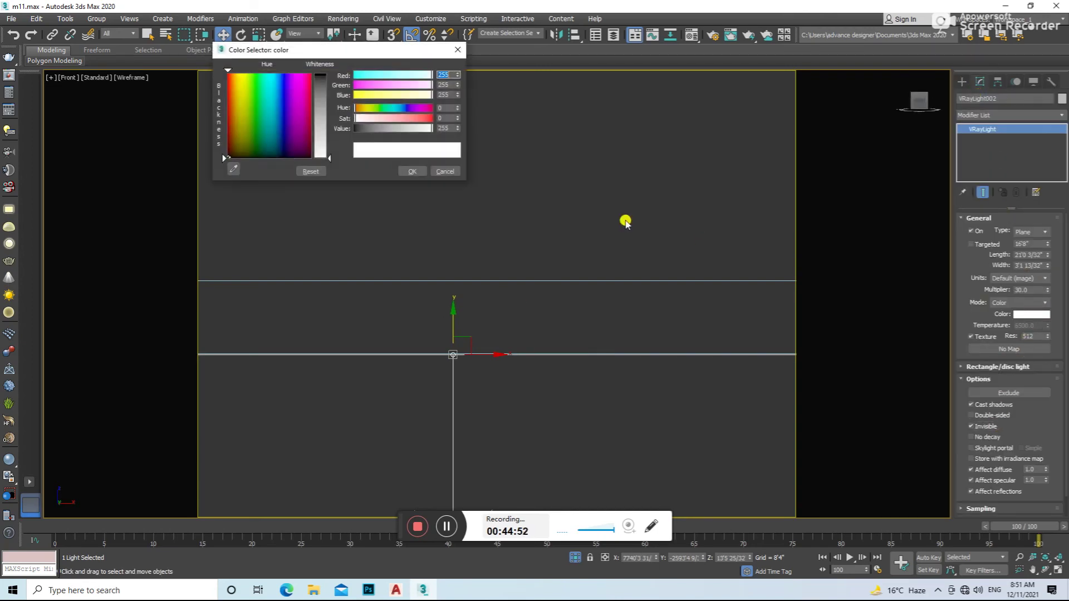
{"action": "mouse_move", "coordinate": [380, 95]}
{"action": "left_mouse_down"}
{"action": "mouse_move", "coordinate": [365, 95]}
{"action": "mouse_move", "coordinate": [359, 110]}
{"action": "left_mouse_up"}
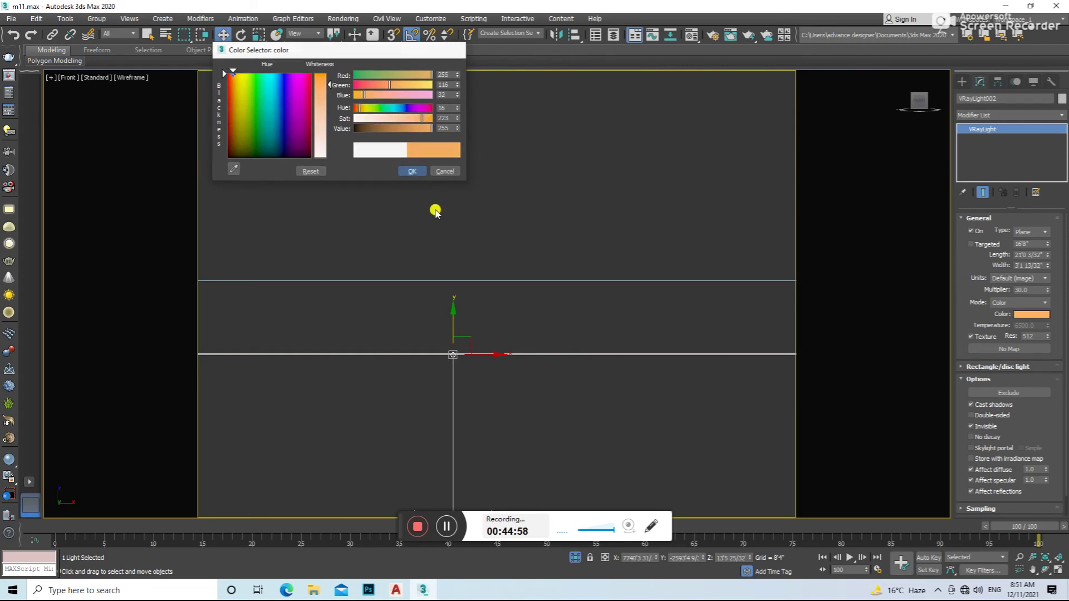
{"action": "left_click", "coordinate": [412, 171]}
{"action": "key", "text": "c"}
{"action": "left_click", "coordinate": [519, 305]}
{"action": "key", "text": "F3"}
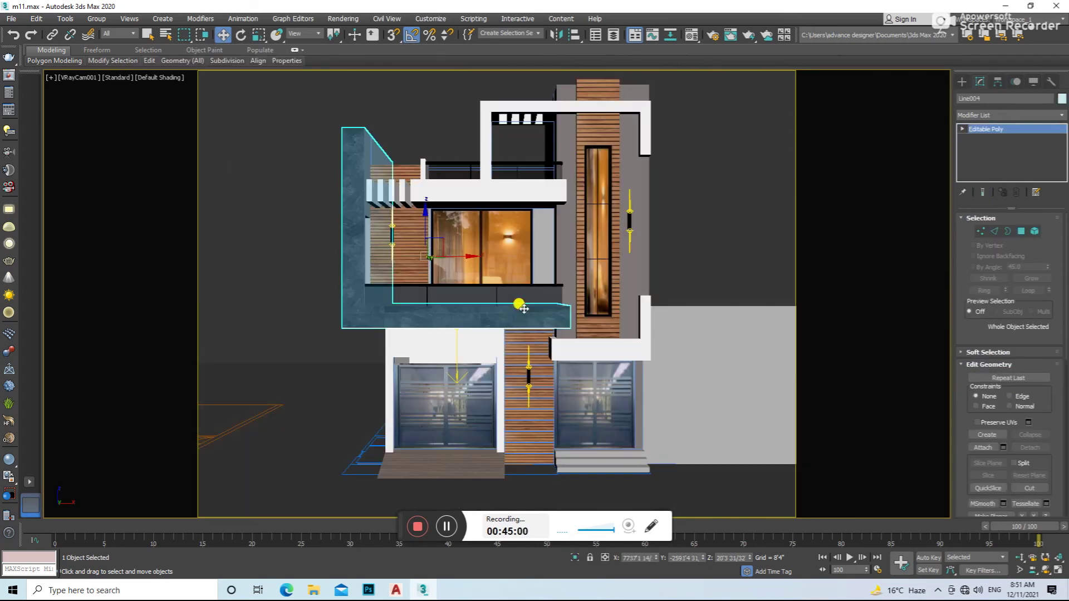
- Run a Shift+Q test render to check the balcony glow, then close the frame buffer
{"action": "key", "text": "shift+q"}
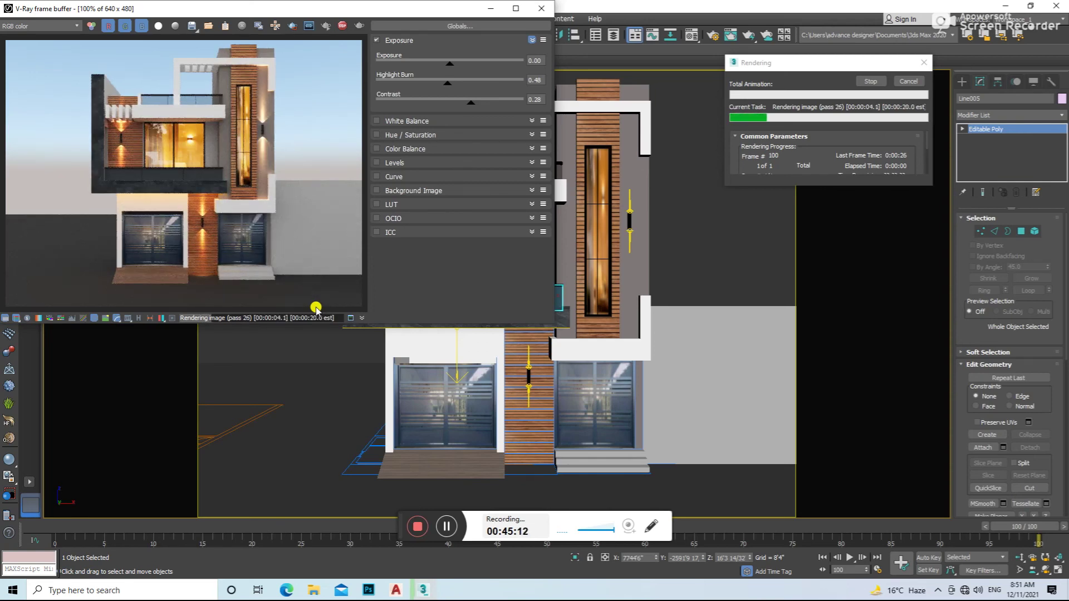
{"action": "left_click", "coordinate": [541, 8]}
{"action": "left_click", "coordinate": [455, 347]}
- In Front view, select the white wall frame Rectangle032 and box-select its left-edge vertices
{"action": "key", "text": "f"}
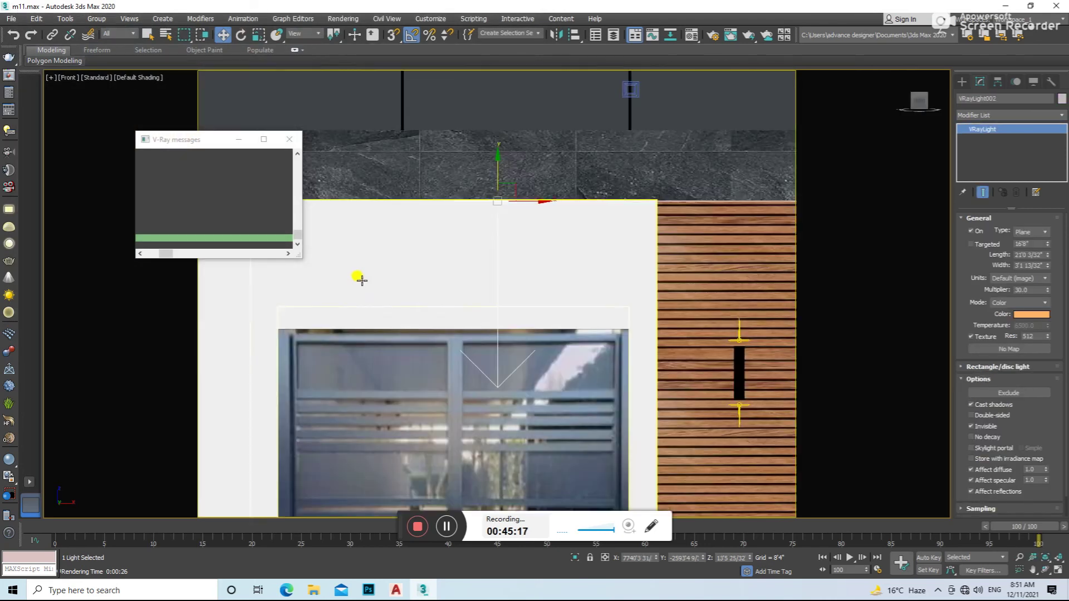
{"action": "scroll", "coordinate": [407, 297], "scroll_direction": "down", "scroll_amount": 3}
{"action": "scroll", "coordinate": [319, 300], "scroll_direction": "up", "scroll_amount": 5}
{"action": "left_click", "coordinate": [362, 255]}
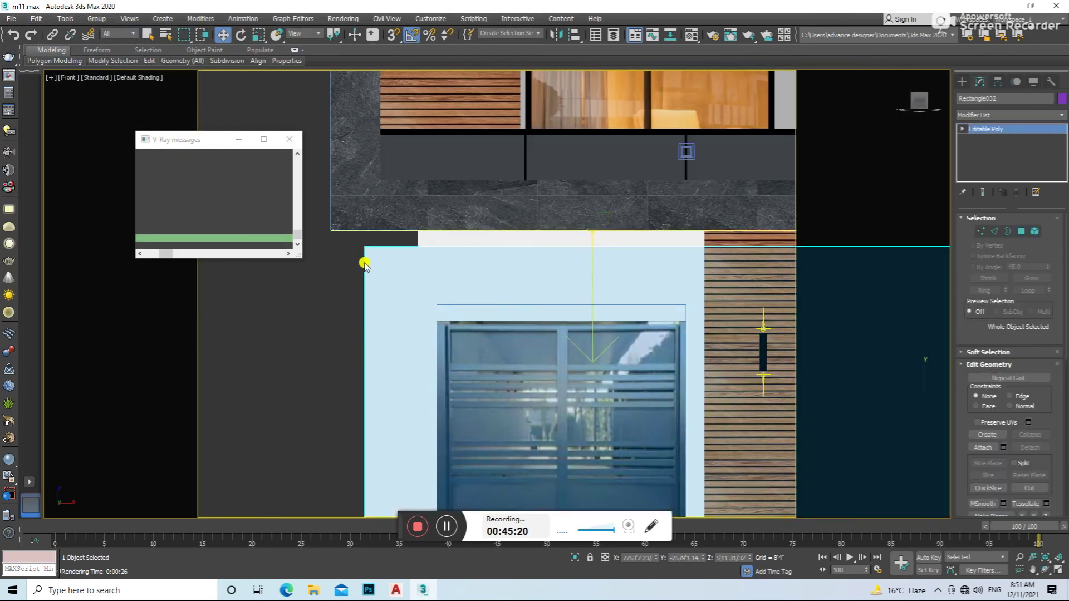
{"action": "scroll", "coordinate": [362, 255], "scroll_direction": "down", "scroll_amount": 4}
{"action": "left_click", "coordinate": [985, 232]}
{"action": "left_click_drag", "start_coordinate": [638, 206], "coordinate": [536, 235]}
{"action": "left_click_drag", "start_coordinate": [251, 268], "coordinate": [253, 267]}
{"action": "left_click", "coordinate": [379, 279]}
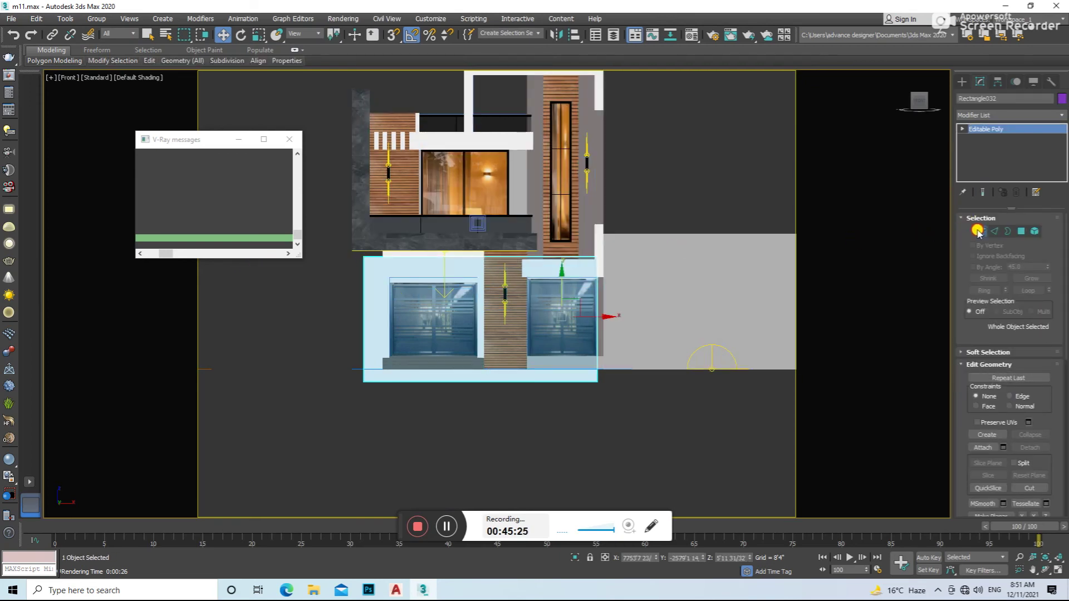
{"action": "left_click", "coordinate": [978, 231]}
{"action": "left_click_drag", "start_coordinate": [862, 205], "coordinate": [472, 243]}
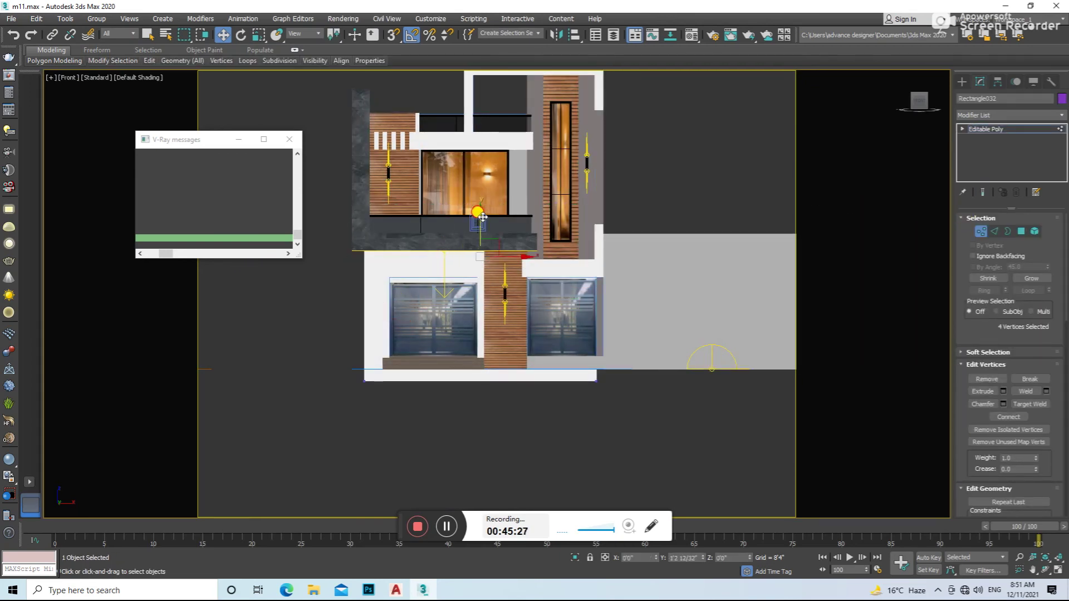
- Move the wall frame's left-edge vertices right along X, closer to the left door
{"action": "middle_click_drag", "start_coordinate": [479, 265], "coordinate": [508, 310], "text": "alt"}
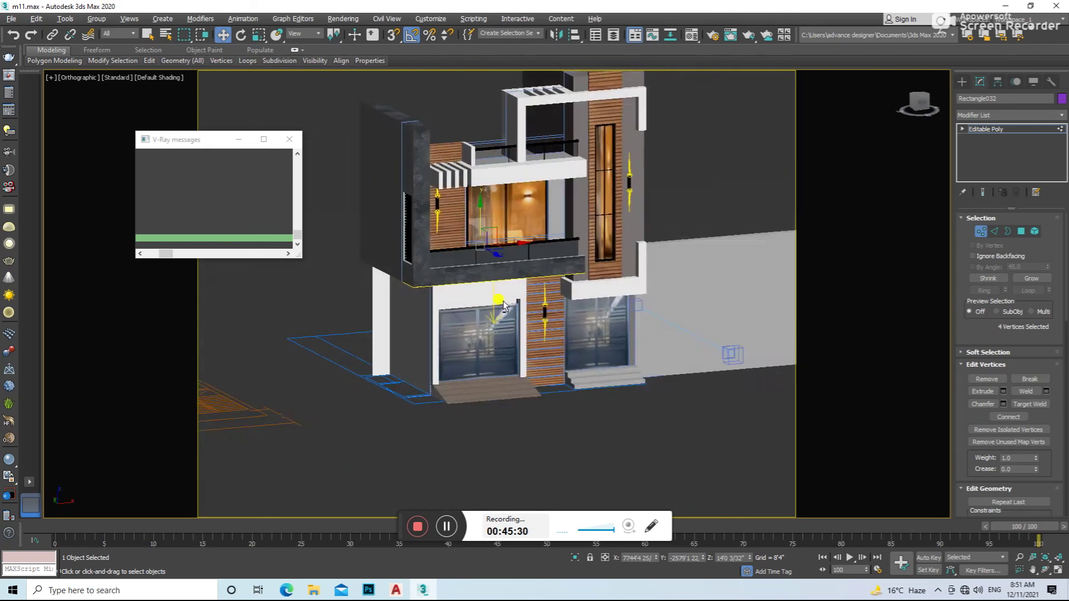
{"action": "key", "text": "c"}
{"action": "left_click", "coordinate": [724, 218]}
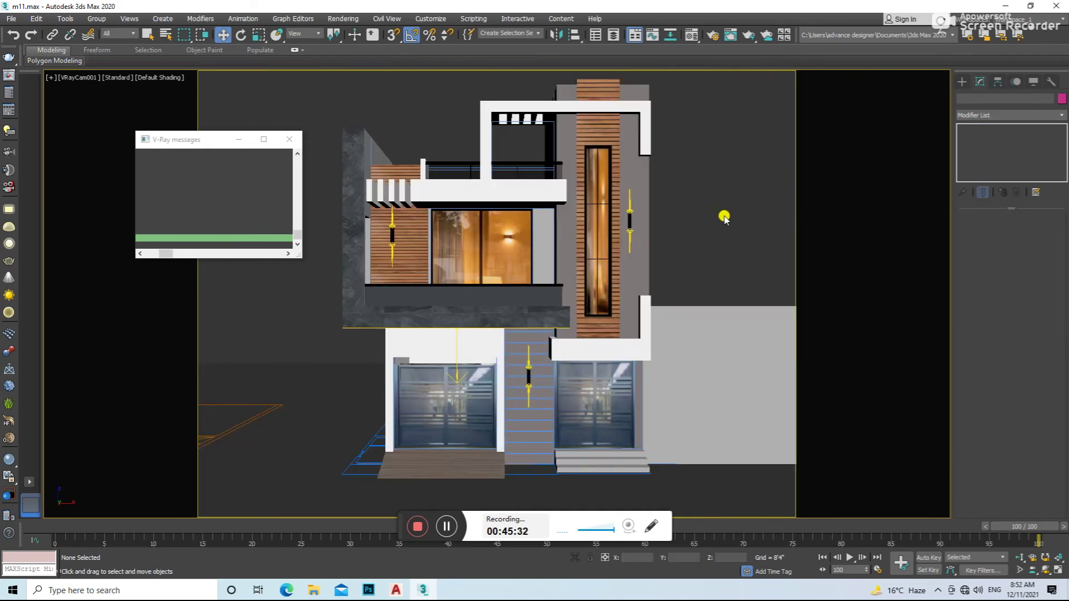
{"action": "left_click", "coordinate": [384, 336]}
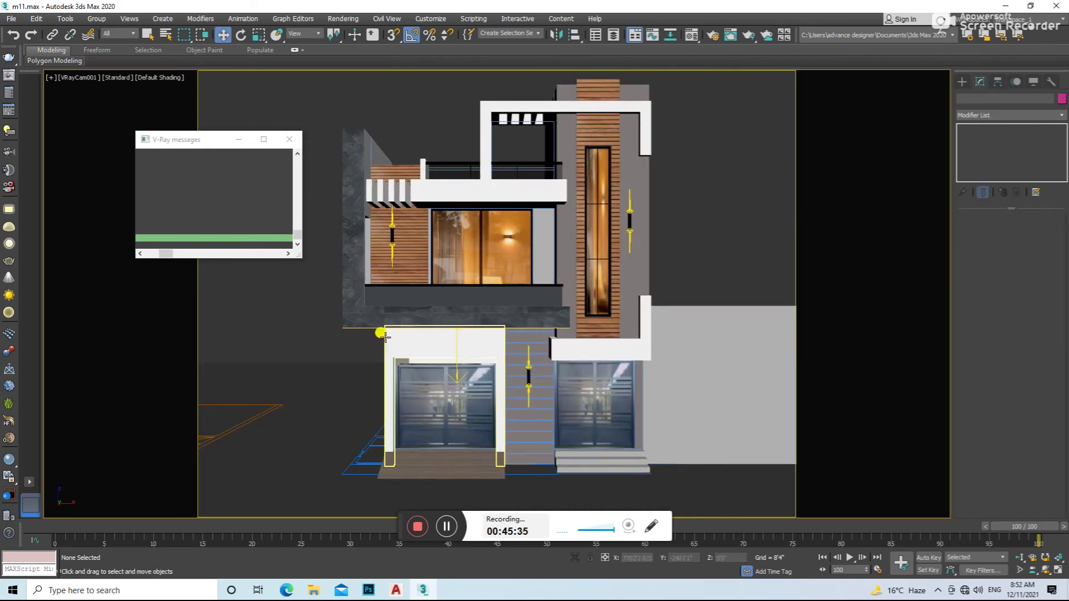
{"action": "key", "text": "f"}
{"action": "key", "text": "z"}
{"action": "key", "text": "ctrl+z"}
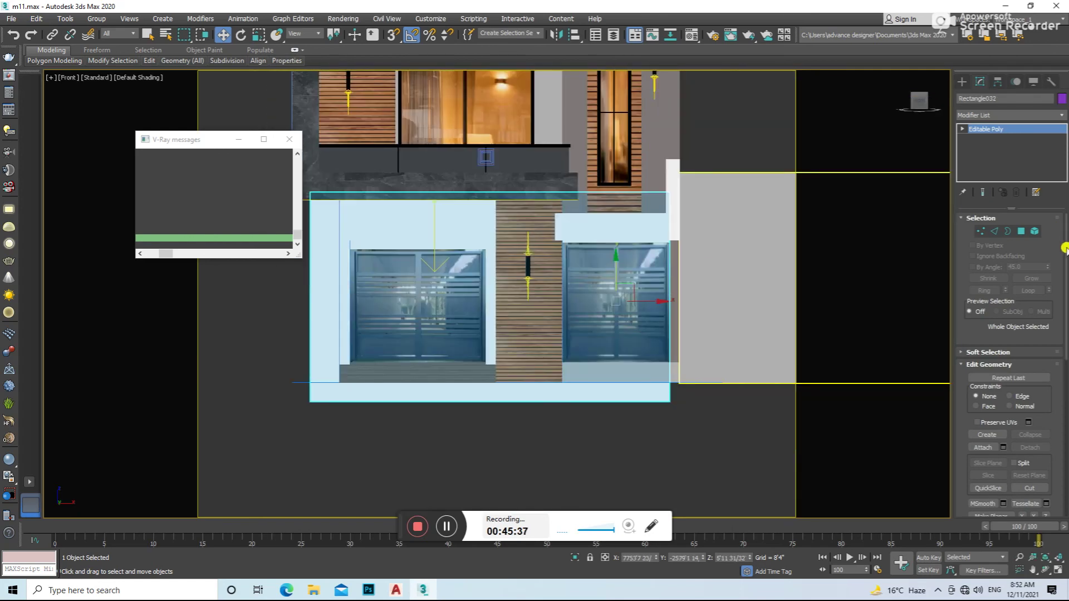
{"action": "scroll", "coordinate": [779, 267], "scroll_direction": "down", "scroll_amount": 4}
{"action": "scroll", "coordinate": [568, 297], "scroll_direction": "up", "scroll_amount": 4}
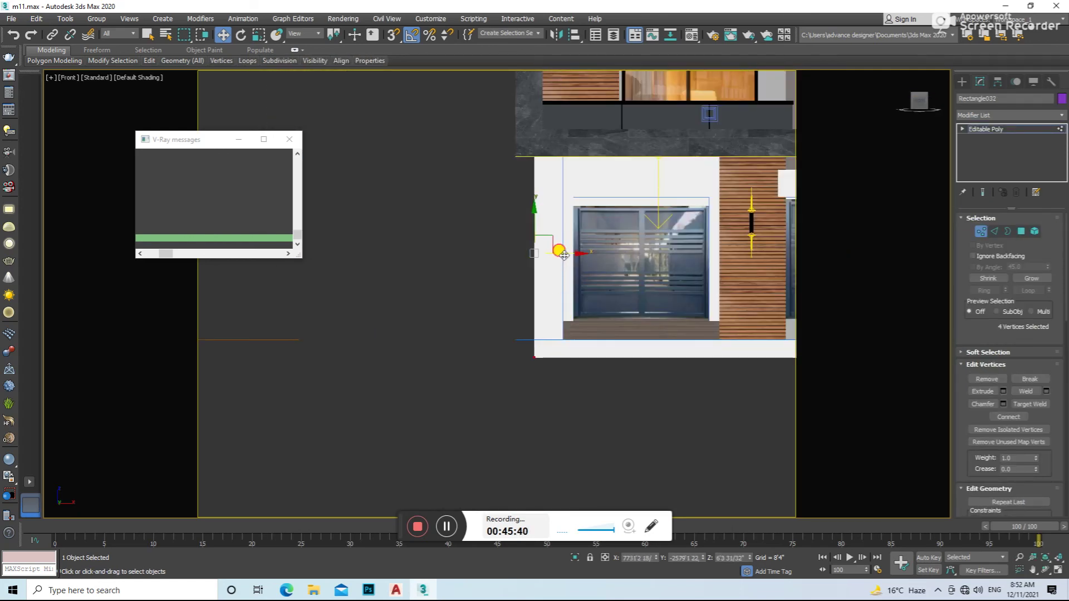
{"action": "left_click_drag", "start_coordinate": [564, 255], "coordinate": [586, 259]}
{"action": "mouse_move", "coordinate": [591, 259]}
{"action": "middle_mouse_down", "text": "alt"}
{"action": "mouse_move", "coordinate": [568, 294]}
{"action": "mouse_move", "coordinate": [891, 265]}
{"action": "middle_mouse_up", "text": "alt"}
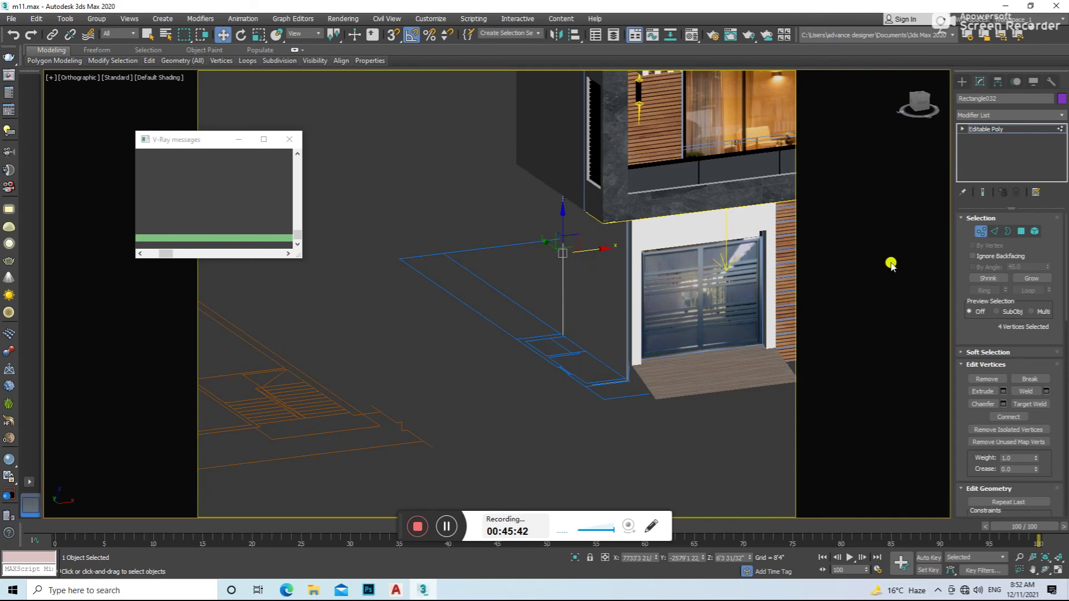
{"action": "key", "text": "ctrl+alt+f"}
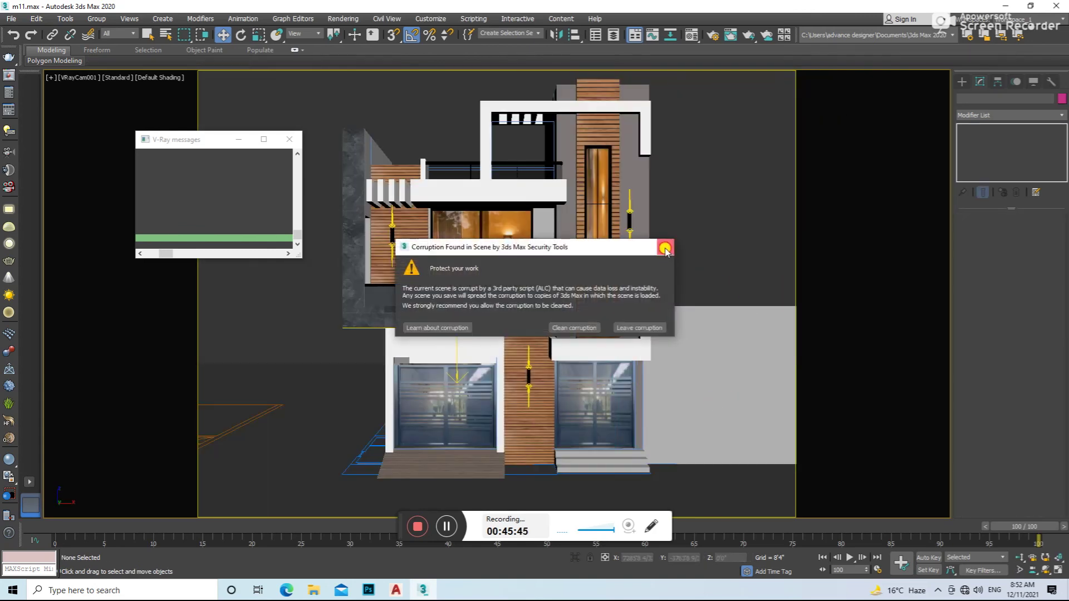
- Clean the scene corruption, close the finished render and pick a free Material Editor slot
{"action": "left_click", "coordinate": [672, 238]}
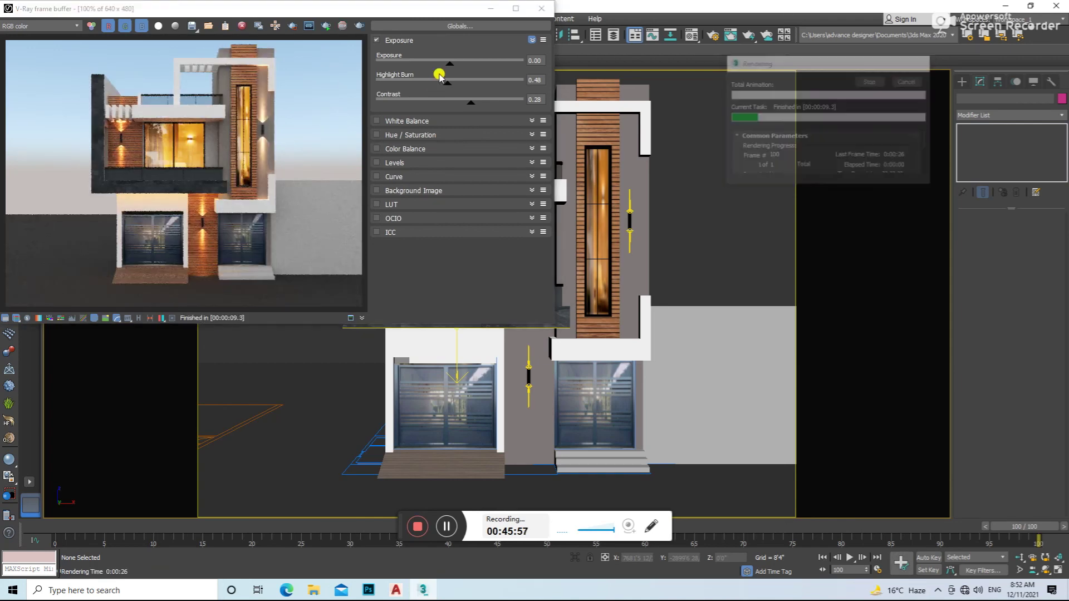
{"action": "left_click", "coordinate": [539, 5]}
{"action": "key", "text": "m"}
{"action": "left_click", "coordinate": [1002, 245]}
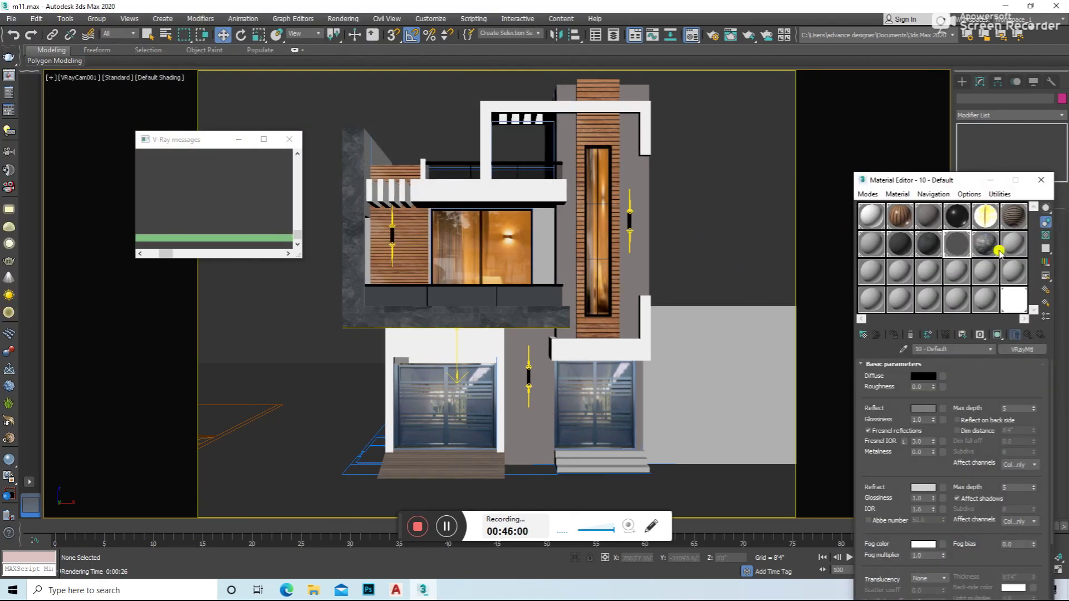
- Make the free slot a Standard material with a Tiles map in its Diffuse channel
{"action": "left_click", "coordinate": [1015, 352]}
{"action": "scroll", "coordinate": [442, 410], "scroll_direction": "down", "scroll_amount": 3}
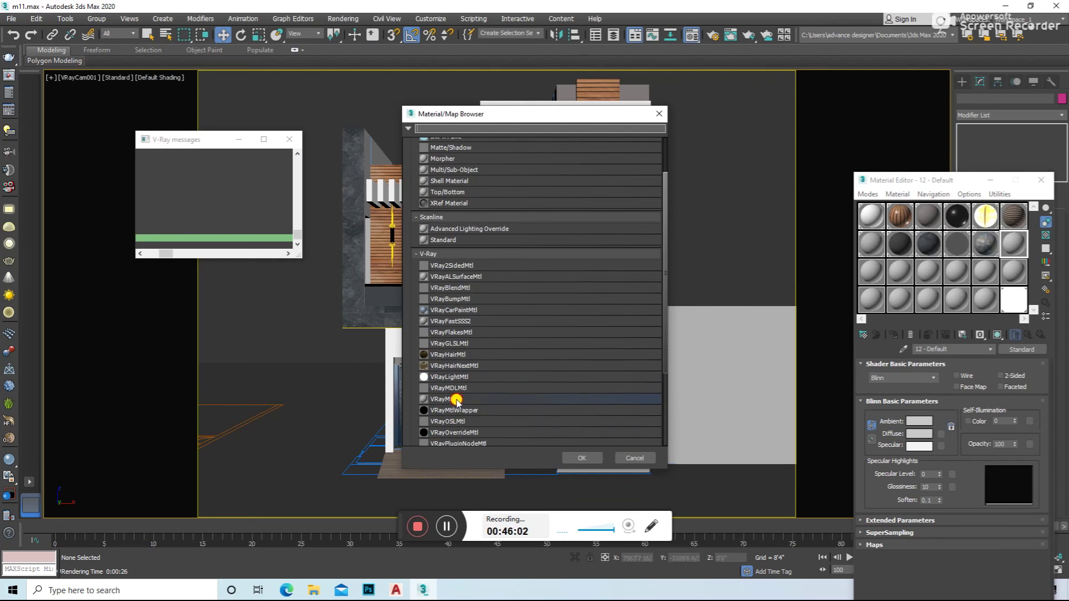
{"action": "double_click", "coordinate": [454, 262]}
{"action": "left_click", "coordinate": [942, 376]}
{"action": "scroll", "coordinate": [450, 406], "scroll_direction": "down", "scroll_amount": 3}
{"action": "scroll", "coordinate": [451, 411], "scroll_direction": "down", "scroll_amount": 3}
{"action": "double_click", "coordinate": [438, 394]}
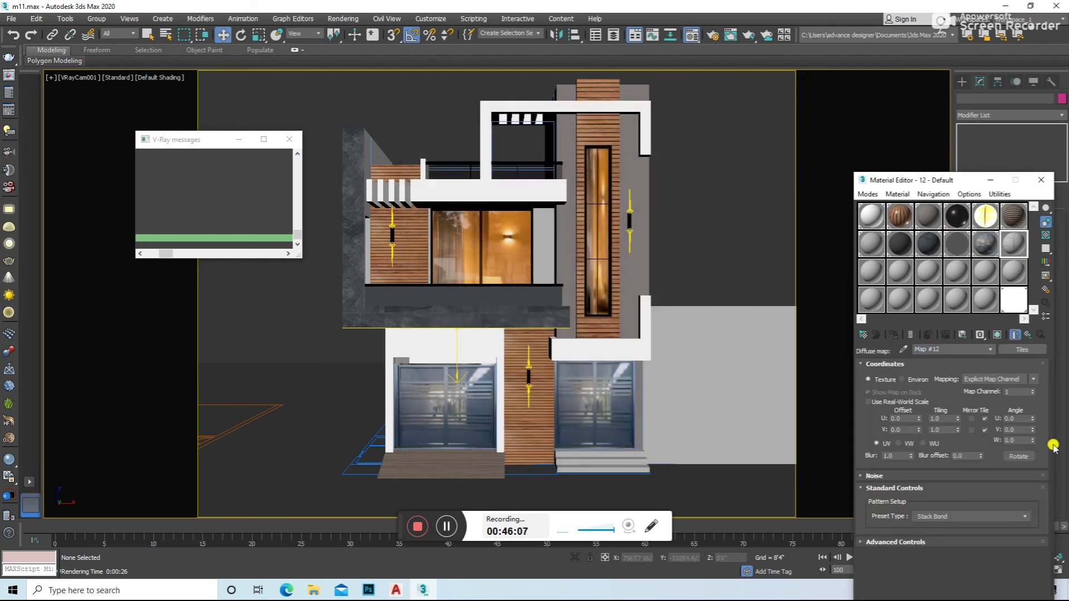
- Set the Tiles grout colour to black and select the entrance floor slab
{"action": "left_click", "coordinate": [891, 543]}
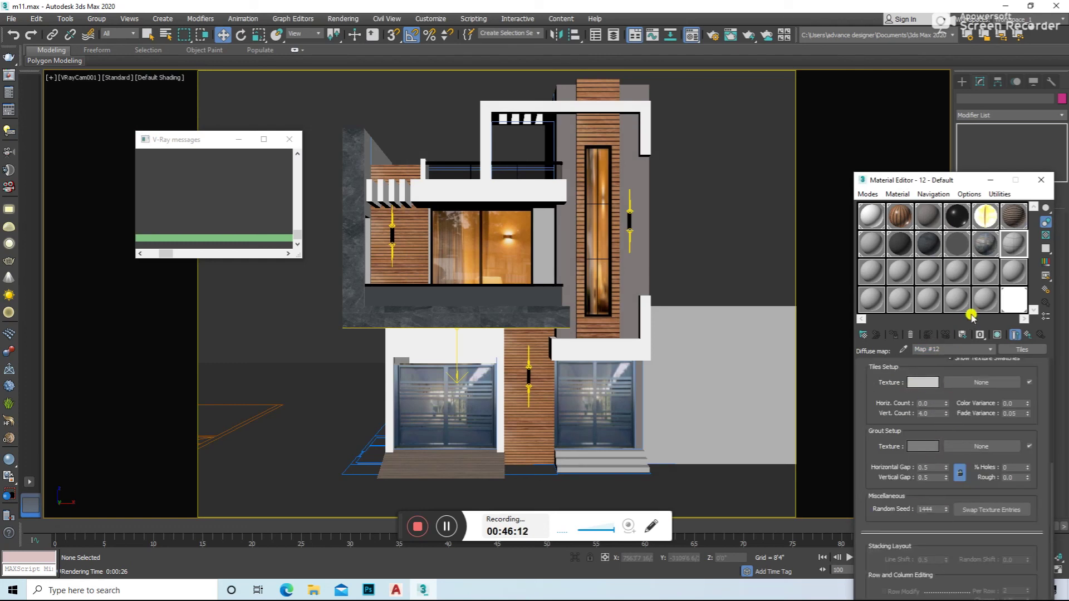
{"action": "left_click", "coordinate": [939, 444]}
{"action": "left_click_drag", "start_coordinate": [370, 141], "coordinate": [357, 141]}
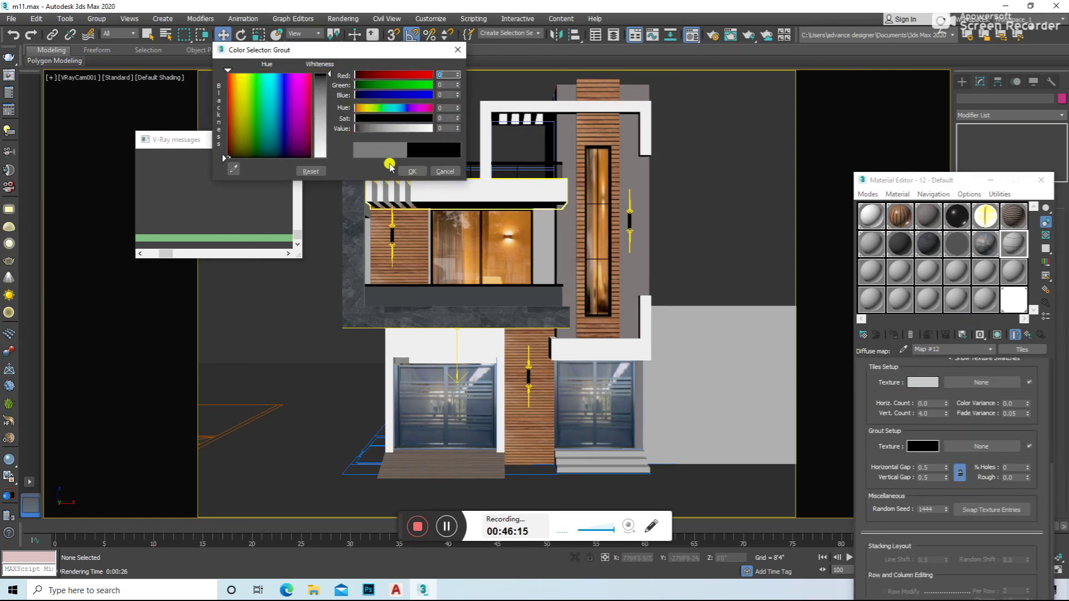
{"action": "left_click", "coordinate": [389, 170]}
{"action": "left_click", "coordinate": [417, 462]}
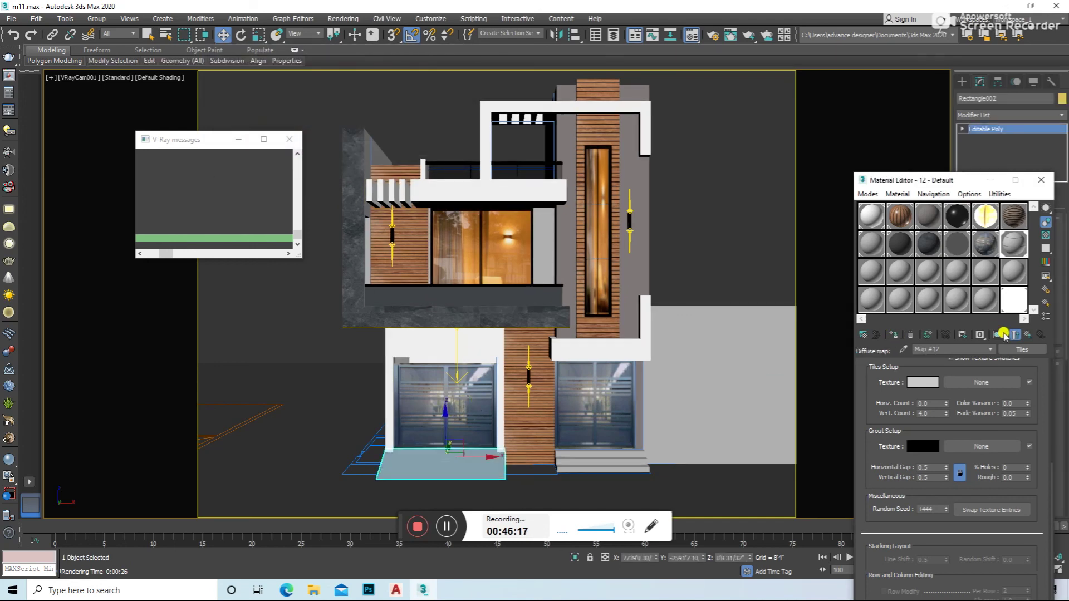
- Add a Box UVW Map modifier to the entrance slab and shrink its size for narrow tiles
{"action": "key", "text": "u"}
{"action": "key", "text": "z"}
{"action": "middle_click_drag", "start_coordinate": [497, 396], "coordinate": [490, 367], "text": "alt"}
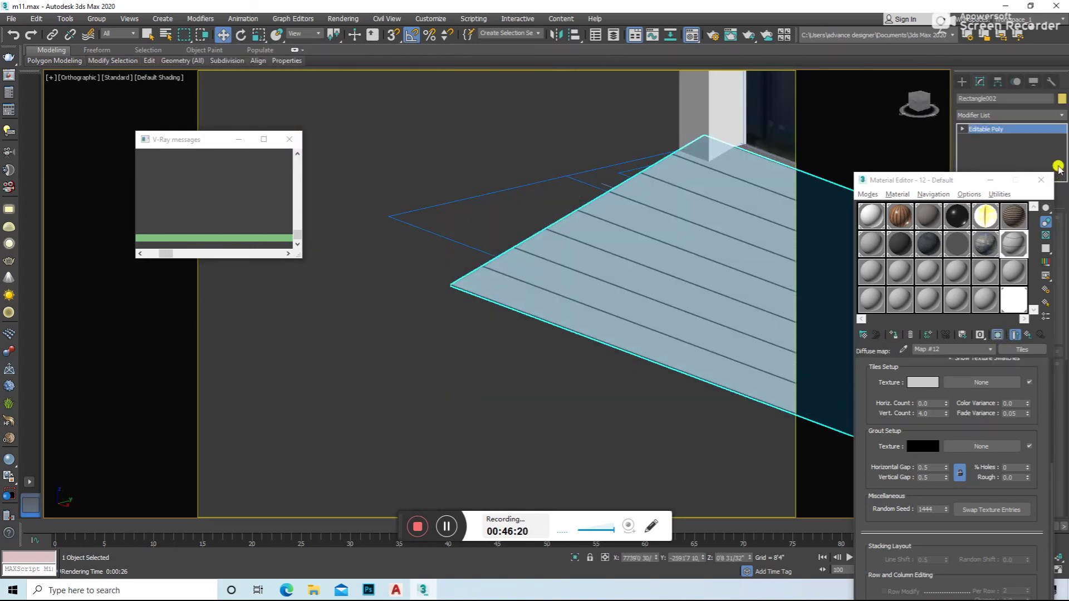
{"action": "left_click", "coordinate": [1040, 180]}
{"action": "left_click", "coordinate": [1046, 115]}
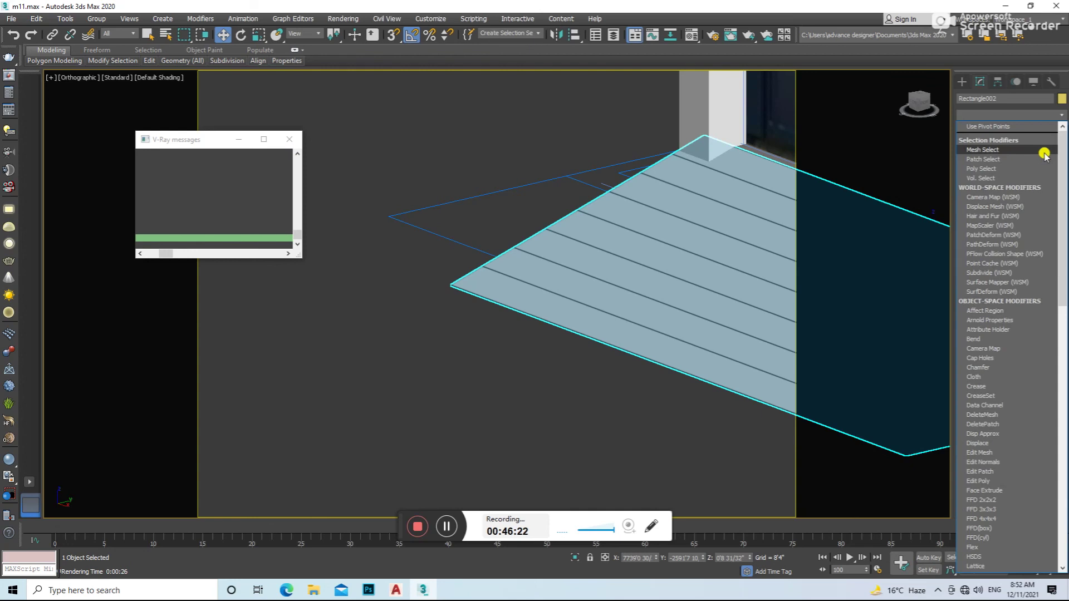
{"action": "key", "text": "u"}
{"action": "left_click", "coordinate": [980, 457]}
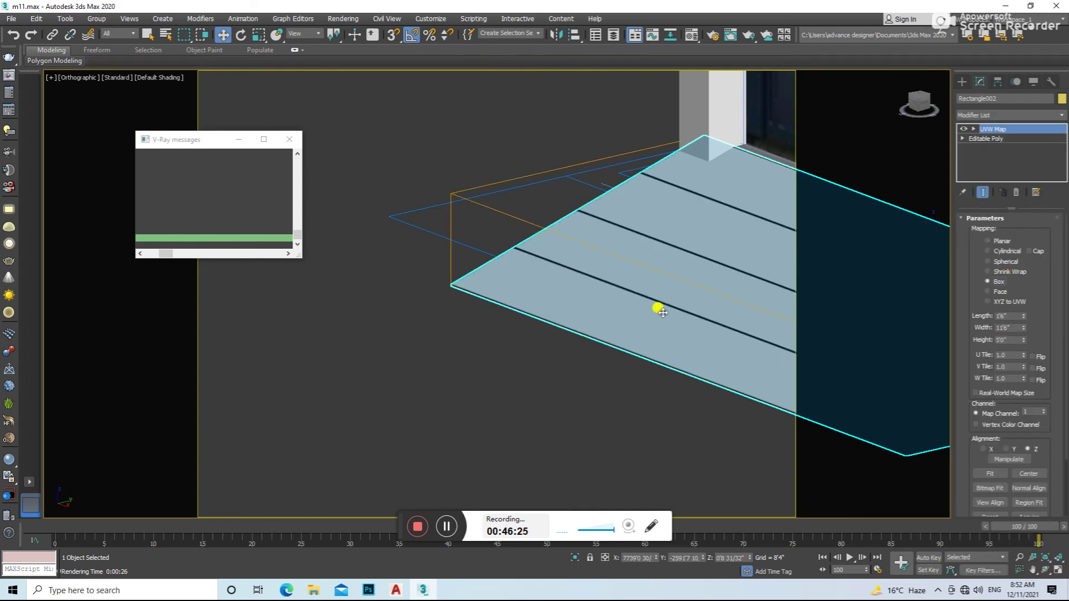
{"action": "middle_click_drag", "start_coordinate": [656, 308], "coordinate": [566, 303], "text": "alt"}
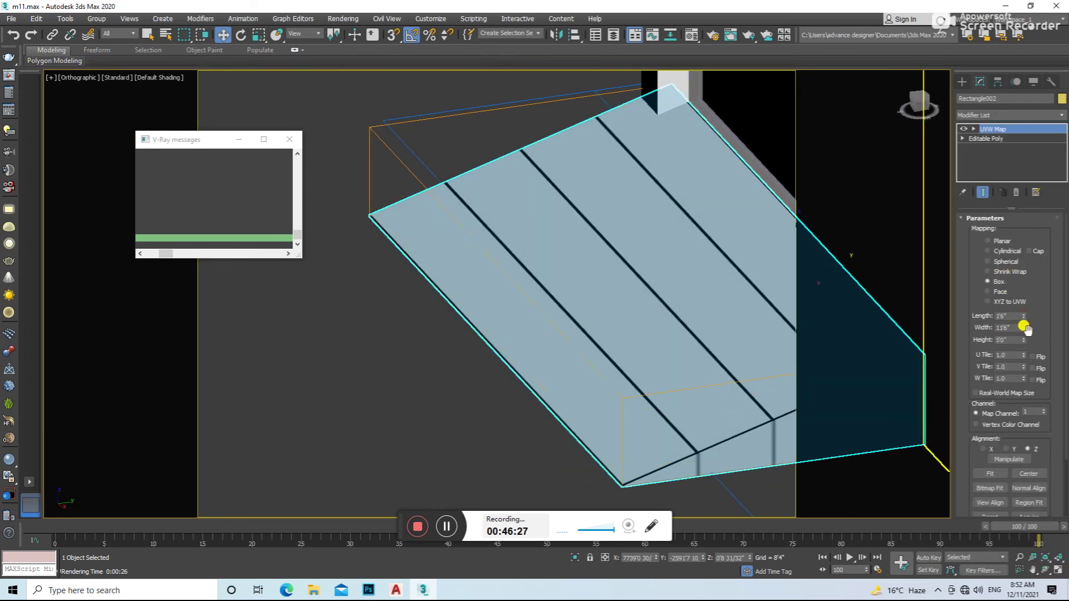
{"action": "left_click_drag", "start_coordinate": [1028, 345], "coordinate": [1033, 384]}
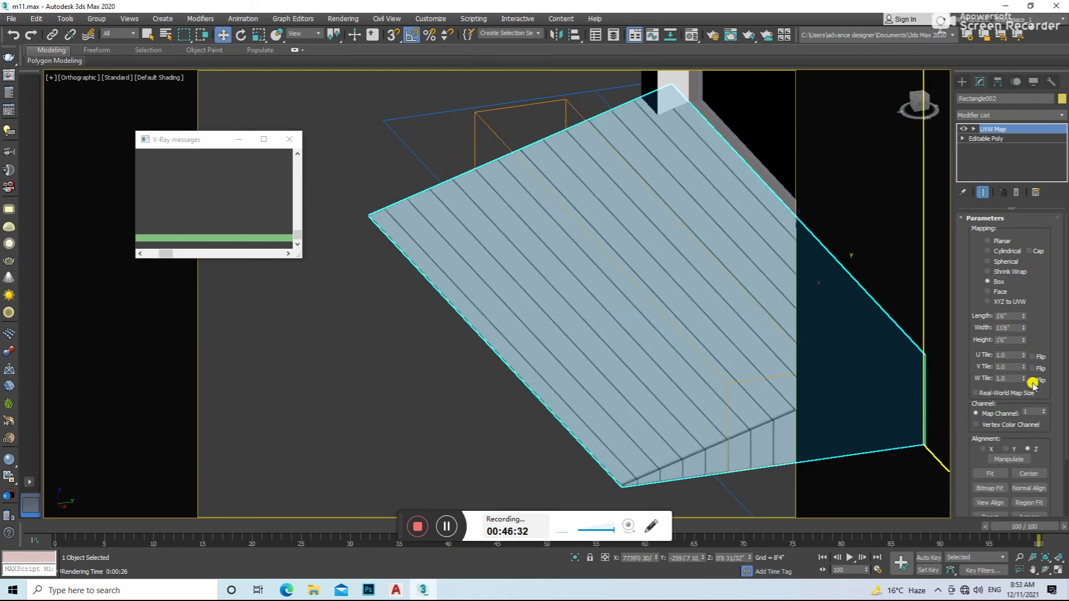
- Test-render the camera view with Shift+Q and close the frame buffer
{"action": "key", "text": "c"}
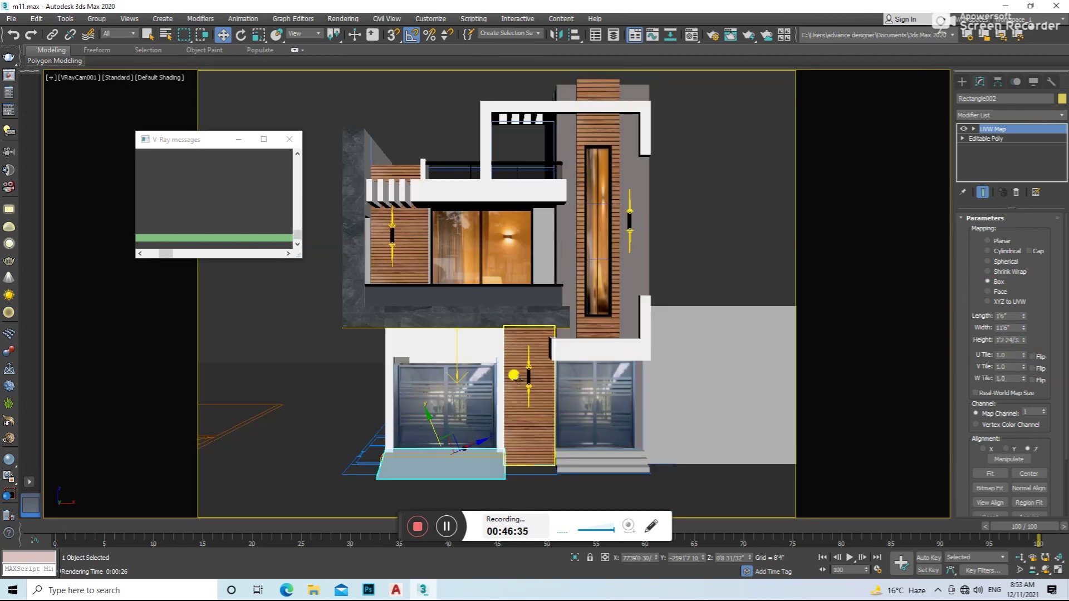
{"action": "left_click", "coordinate": [663, 343]}
{"action": "key", "text": "shift+q"}
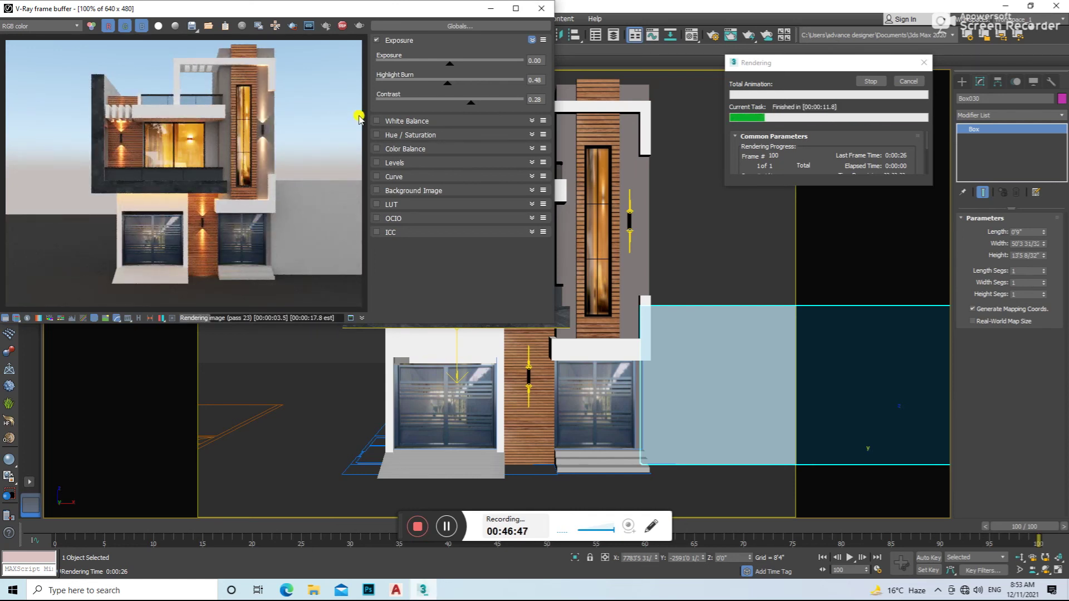
{"action": "left_click", "coordinate": [540, 8]}
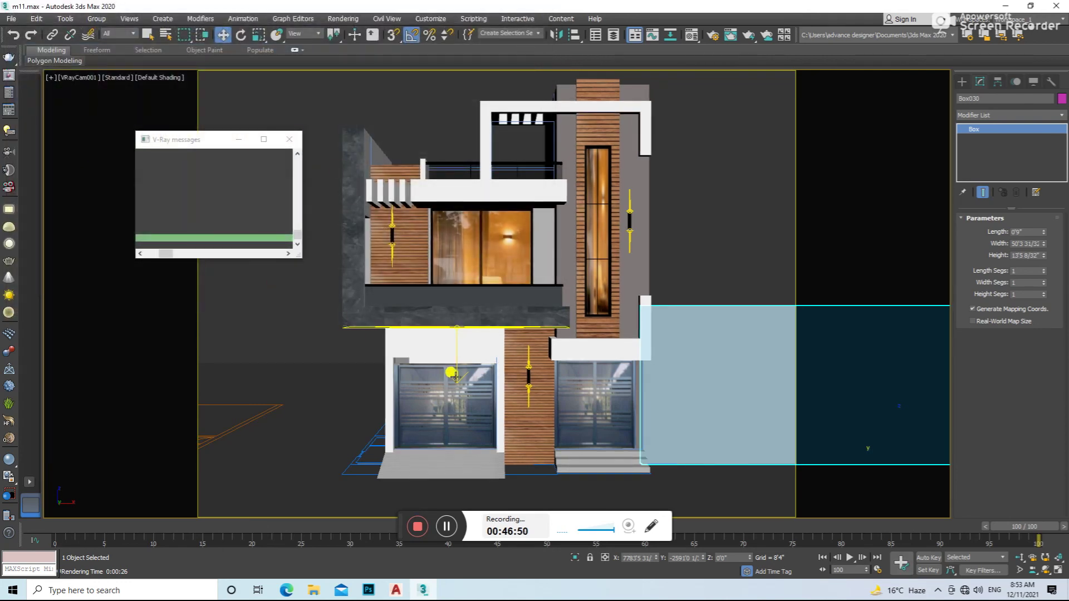
- Select a facade plane light and shift-drag a copy to the right
{"action": "left_click", "coordinate": [453, 368]}
{"action": "scroll", "coordinate": [409, 298], "scroll_direction": "down", "scroll_amount": 3}
{"action": "left_click_drag", "start_coordinate": [411, 285], "coordinate": [499, 299], "text": "shift"}
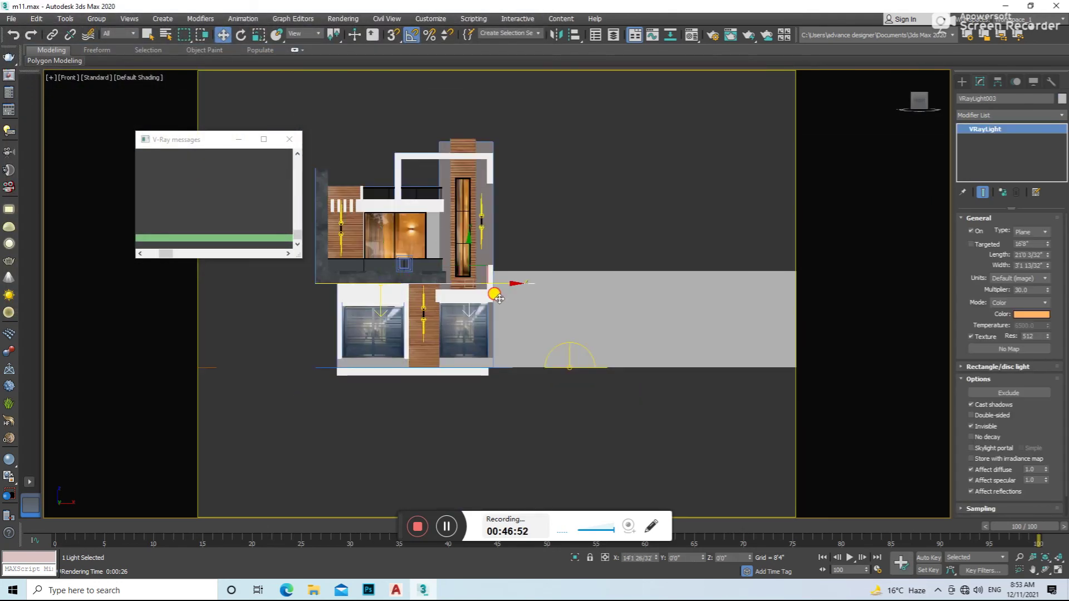
- Confirm the light clone, scale it narrower and position it under the right-door canopy
{"action": "left_click", "coordinate": [551, 342]}
{"action": "scroll", "coordinate": [472, 304], "scroll_direction": "up", "scroll_amount": 5}
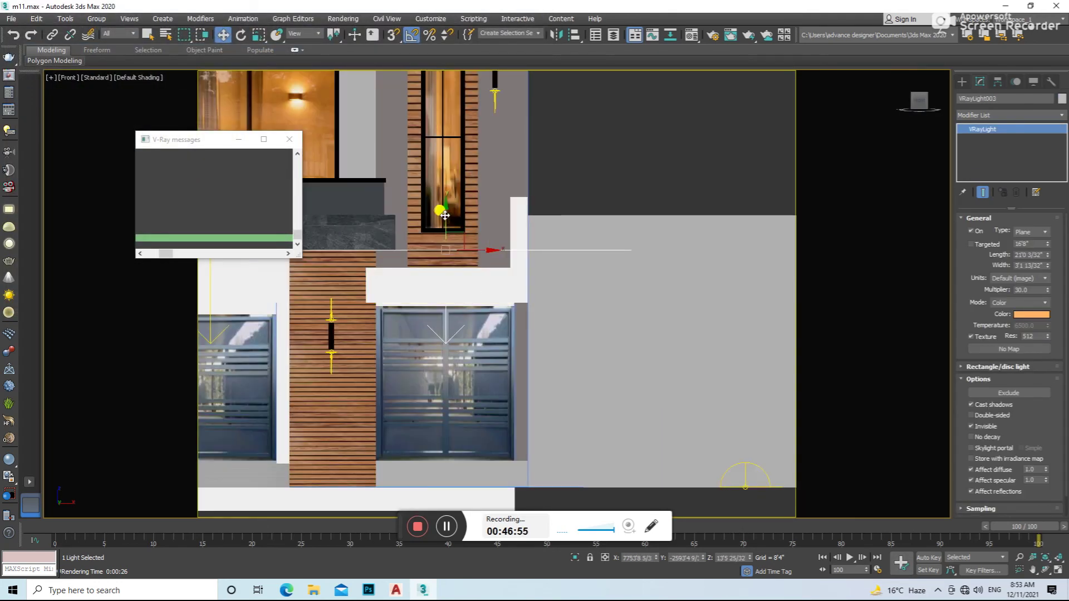
{"action": "key", "text": "F3"}
{"action": "left_click_drag", "start_coordinate": [455, 261], "coordinate": [455, 271]}
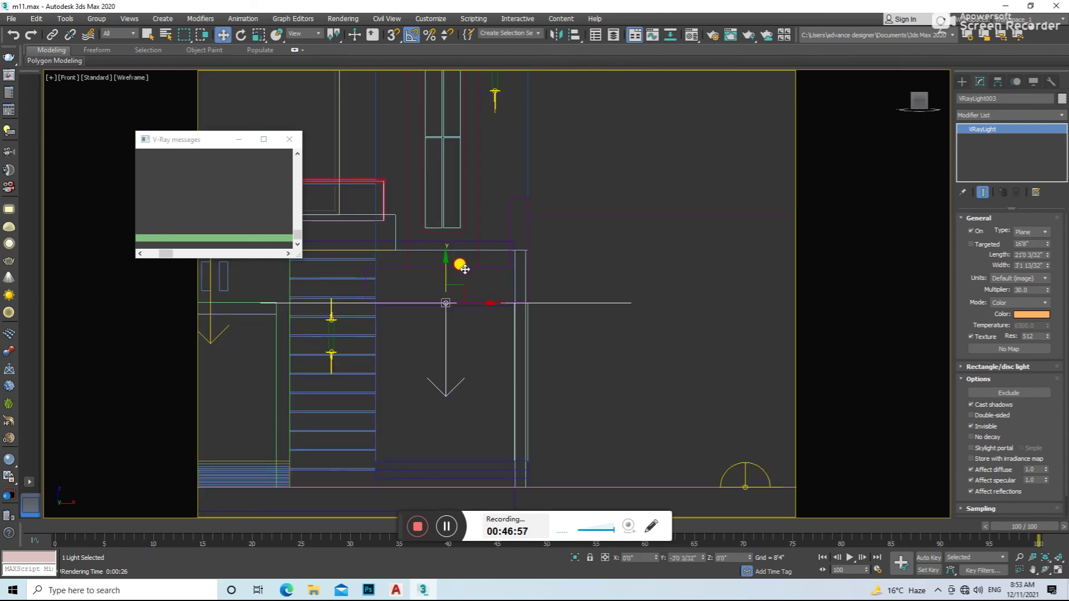
{"action": "scroll", "coordinate": [451, 311], "scroll_direction": "up", "scroll_amount": 4}
{"action": "scroll", "coordinate": [499, 305], "scroll_direction": "down", "scroll_amount": 3}
{"action": "key", "text": "r"}
{"action": "left_click_drag", "start_coordinate": [493, 285], "coordinate": [462, 295]}
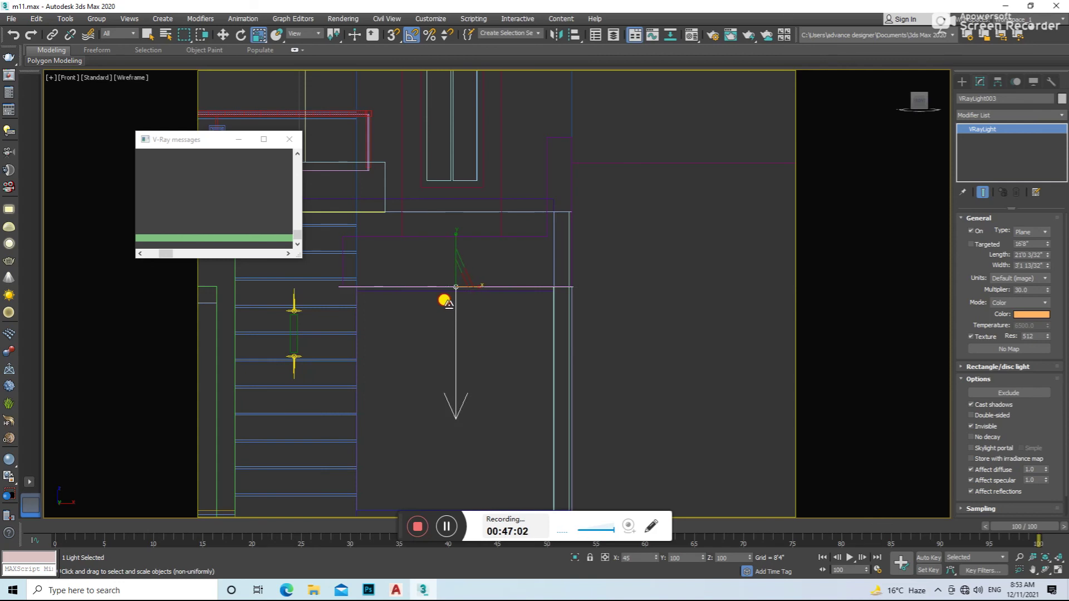
{"action": "key", "text": "w"}
{"action": "mouse_move", "coordinate": [443, 302]}
{"action": "middle_mouse_down", "text": "alt"}
{"action": "mouse_move", "coordinate": [463, 300]}
{"action": "mouse_move", "coordinate": [509, 332]}
{"action": "mouse_move", "coordinate": [458, 305]}
{"action": "mouse_move", "coordinate": [473, 303]}
{"action": "middle_mouse_up", "text": "alt"}
{"action": "key", "text": "F3"}
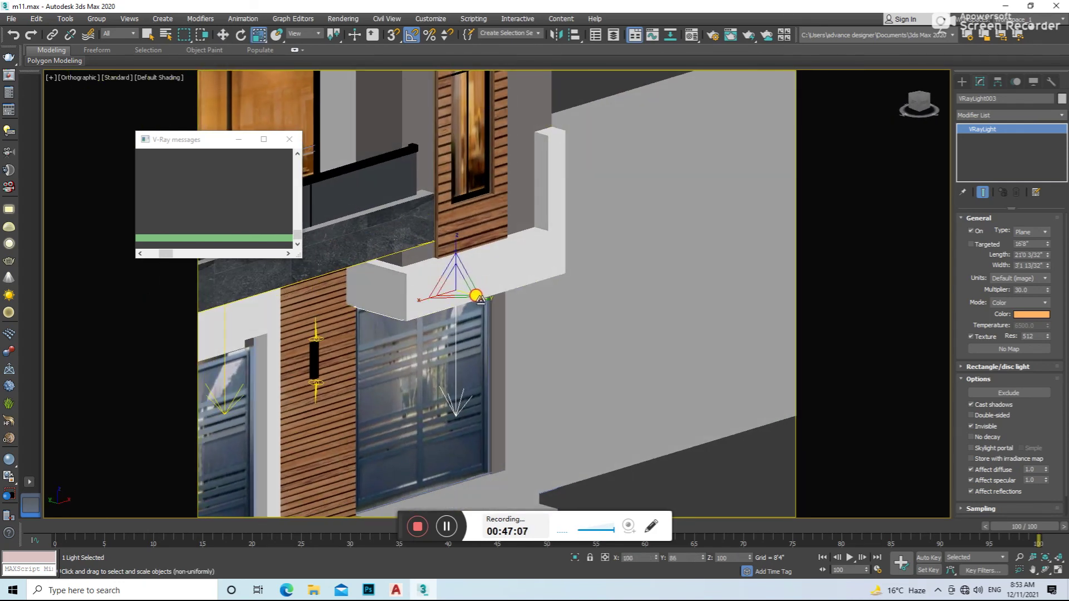
{"action": "key", "text": "c"}
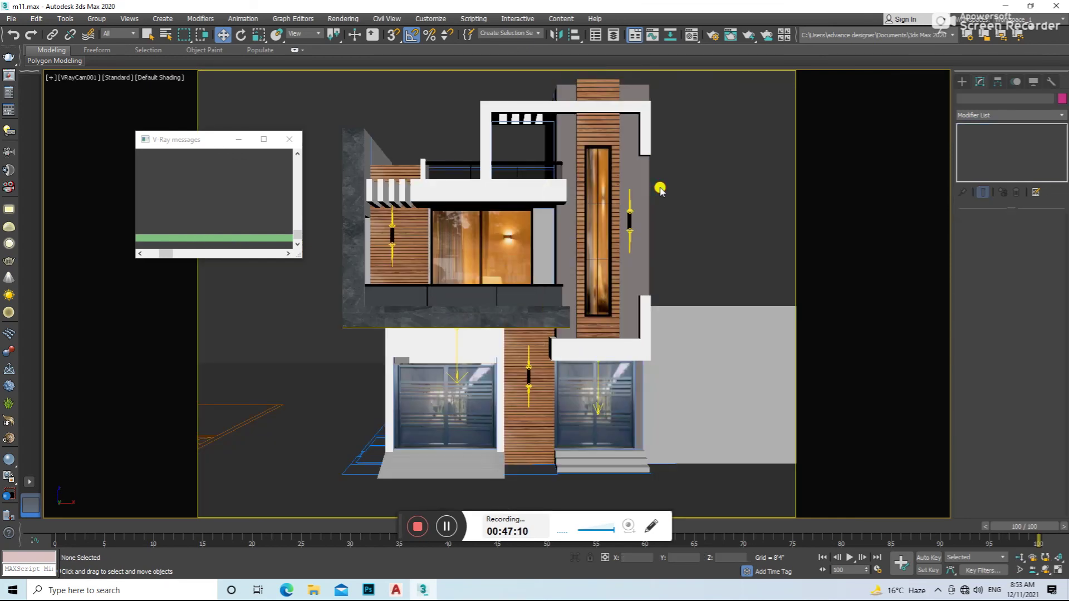
- Dismiss the corruption warning and render the camera view to check the canopy light
{"action": "left_click", "coordinate": [662, 246]}
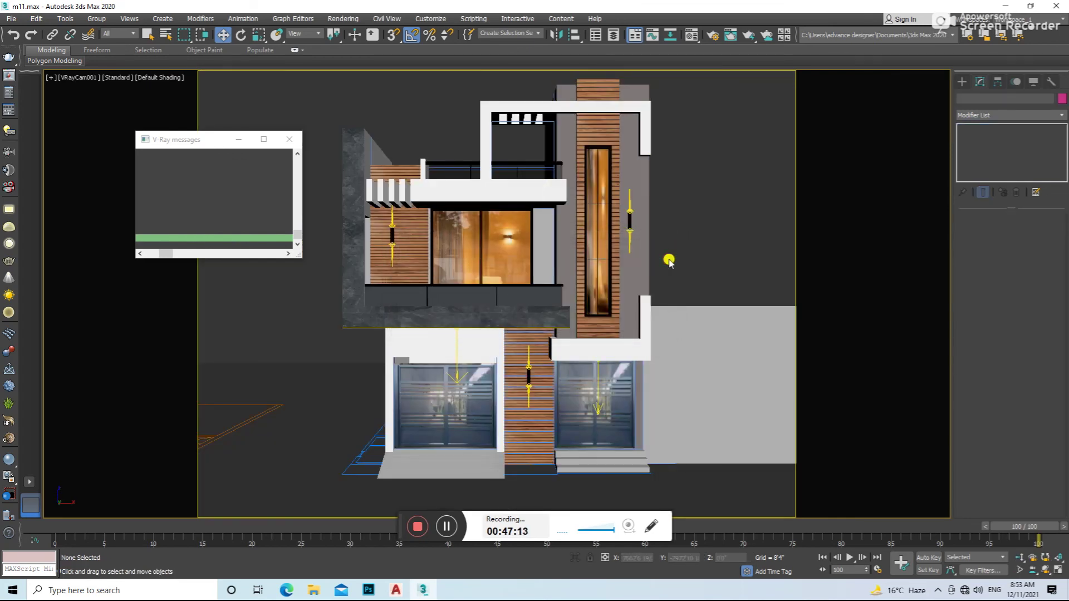
{"action": "key", "text": "shift+q"}
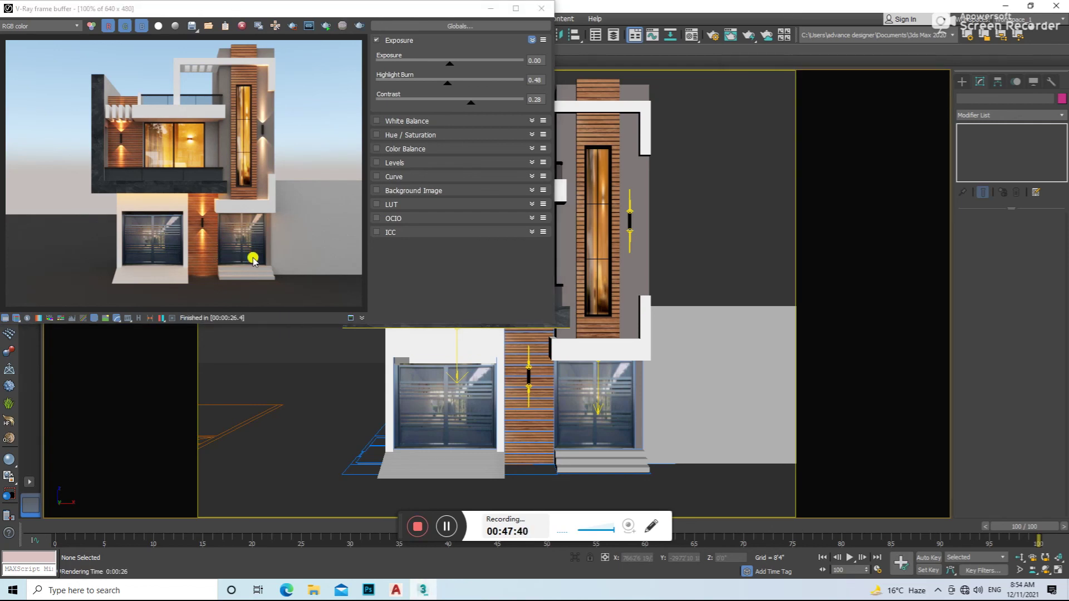
{"action": "left_click", "coordinate": [534, 16]}
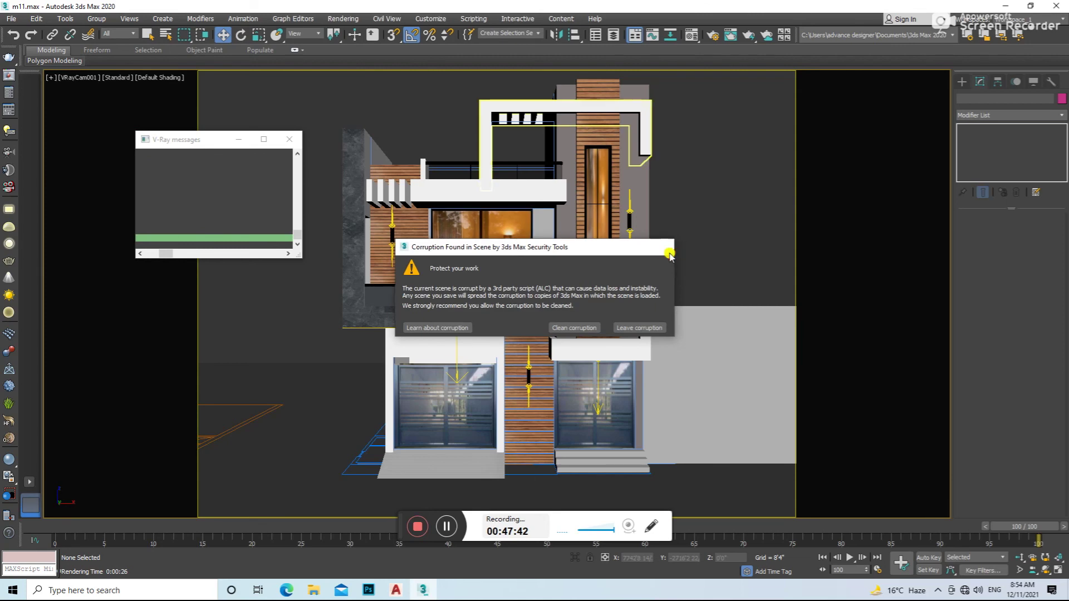
- Dismiss the warnings and open the V-Ray Settings tab of Render Setup
{"action": "left_click", "coordinate": [673, 236]}
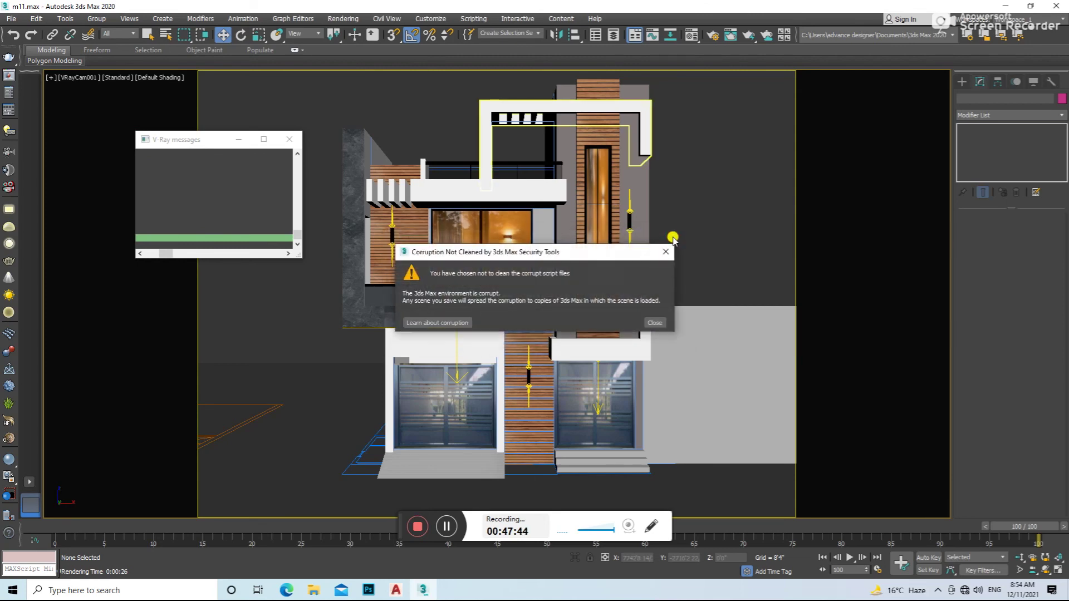
{"action": "left_click", "coordinate": [285, 140]}
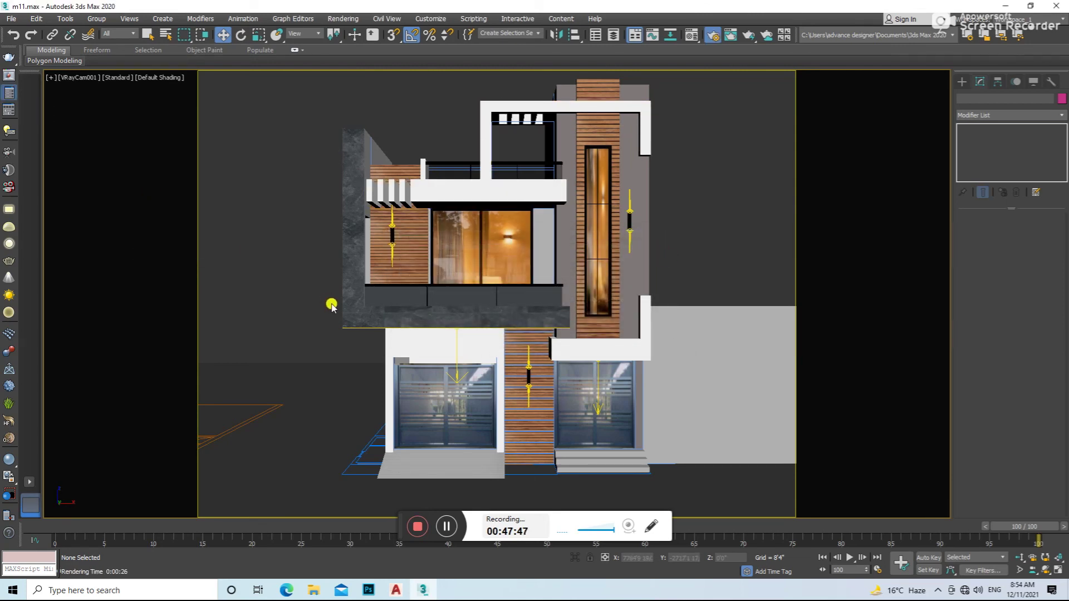
{"action": "key", "text": "F10"}
{"action": "left_click", "coordinate": [449, 123]}
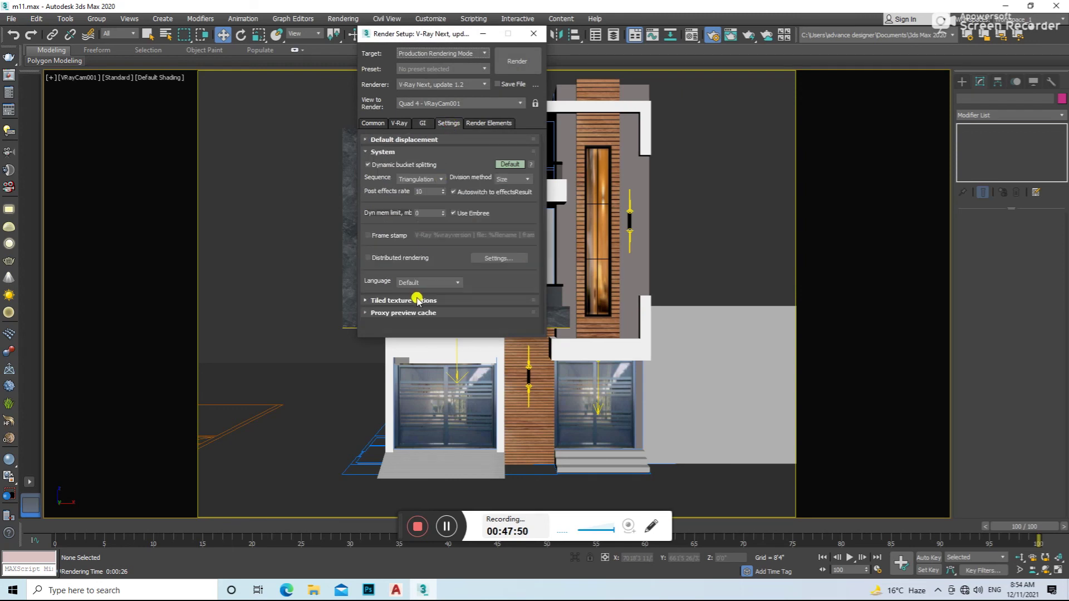
- Raise the tiled texture cache size and set the output size to HDTV 1920×1080
{"action": "left_click", "coordinate": [436, 301]}
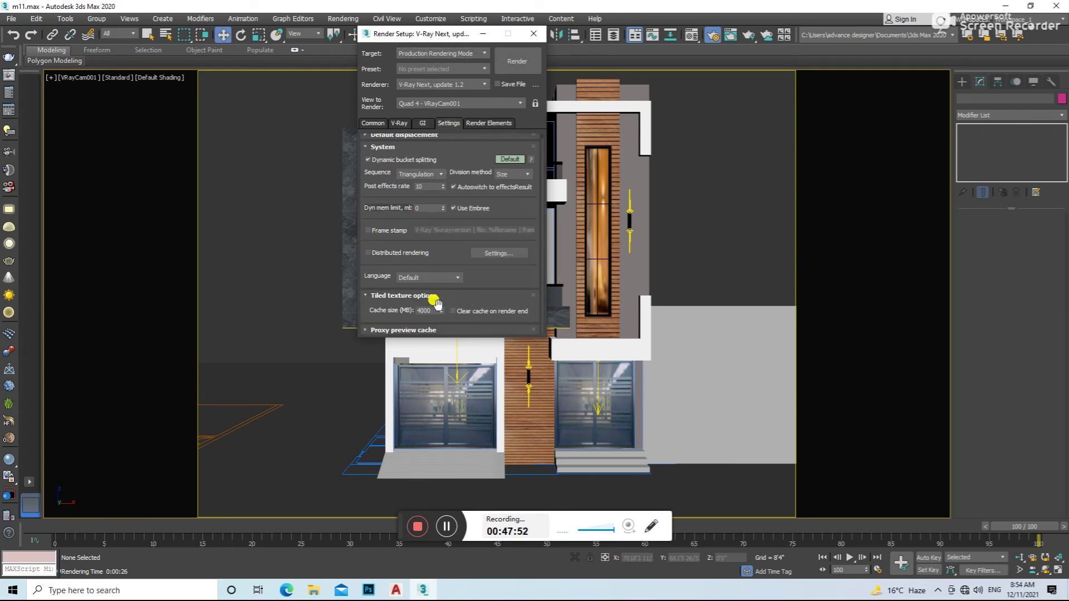
{"action": "type", "text": "00"}
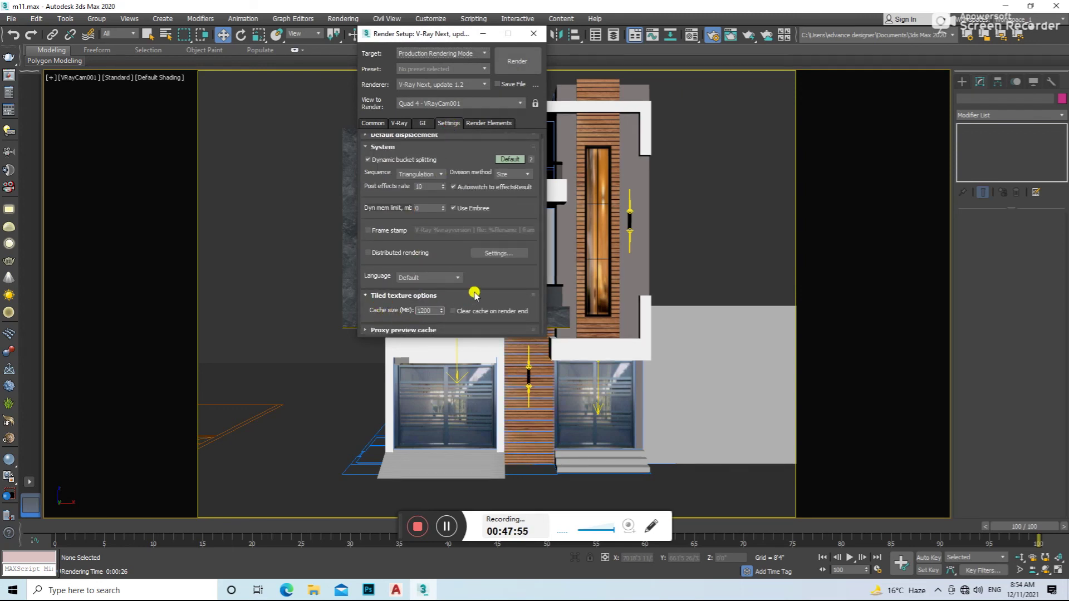
{"action": "left_click", "coordinate": [375, 122]}
{"action": "left_click", "coordinate": [401, 266]}
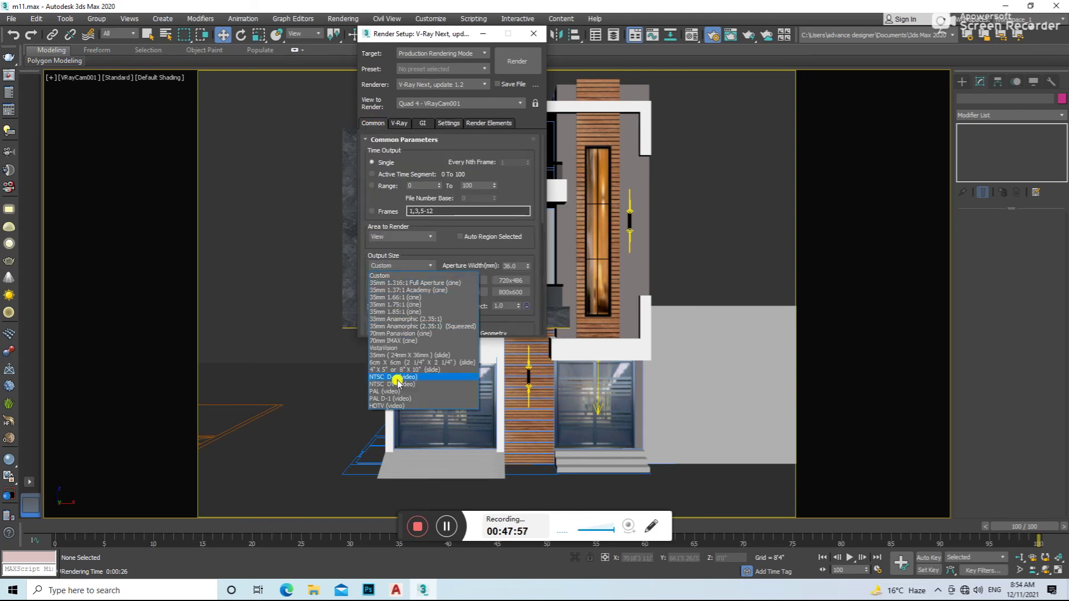
{"action": "left_click", "coordinate": [397, 405]}
{"action": "left_click", "coordinate": [533, 34]}
- Dolly the camera back and pan it slightly down-left so the whole house fits
{"action": "left_click", "coordinate": [1019, 557]}
{"action": "left_click_drag", "start_coordinate": [785, 387], "coordinate": [785, 426]}
{"action": "key", "text": "w"}
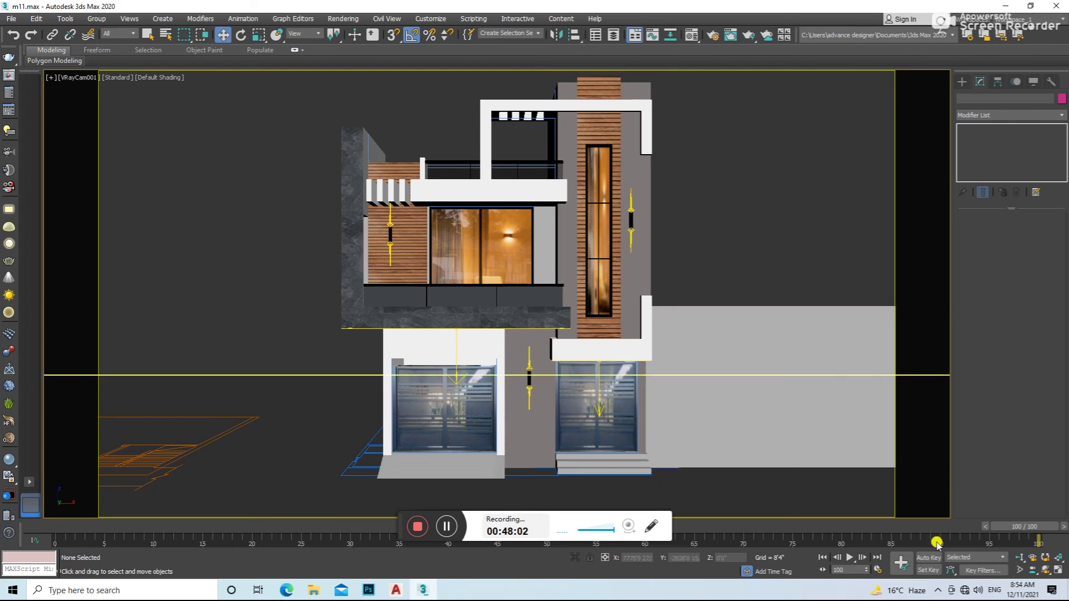
{"action": "left_click", "coordinate": [1031, 570]}
{"action": "left_click_drag", "start_coordinate": [792, 418], "coordinate": [737, 334]}
{"action": "right_click", "coordinate": [737, 334]}
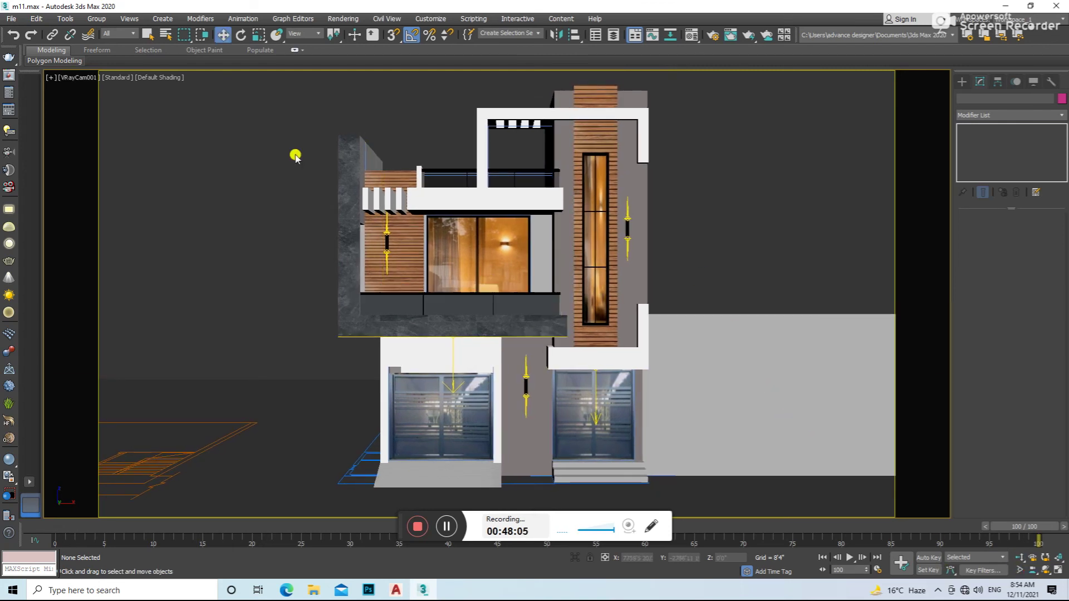
- Switch the image sampler to Bucket and lower the global DMC noise threshold to 0.005
{"action": "key", "text": "F10"}
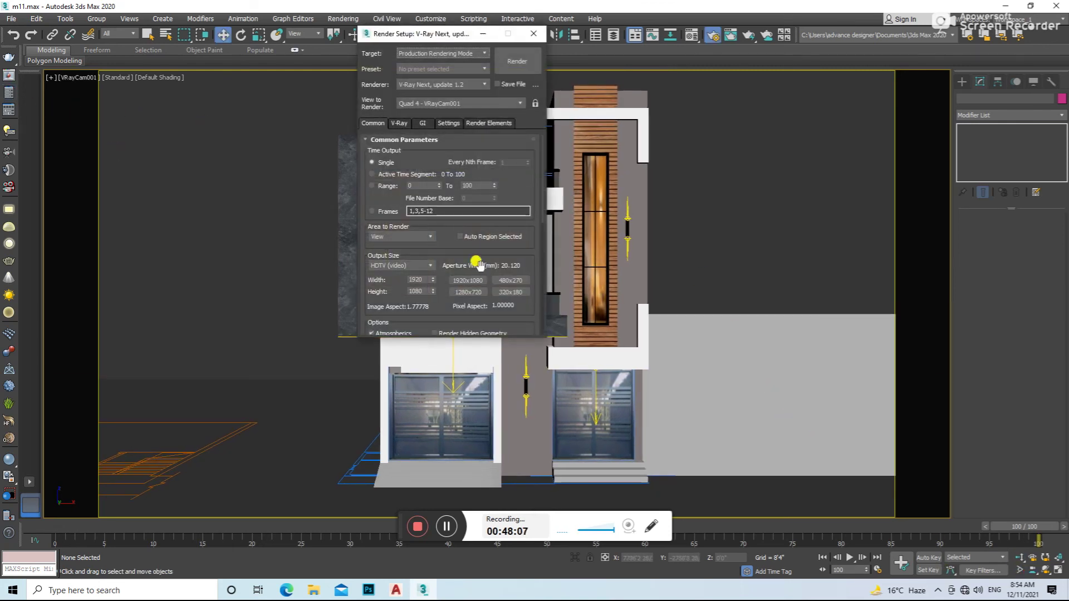
{"action": "left_click", "coordinate": [398, 123]}
{"action": "left_click_drag", "start_coordinate": [451, 301], "coordinate": [451, 237]}
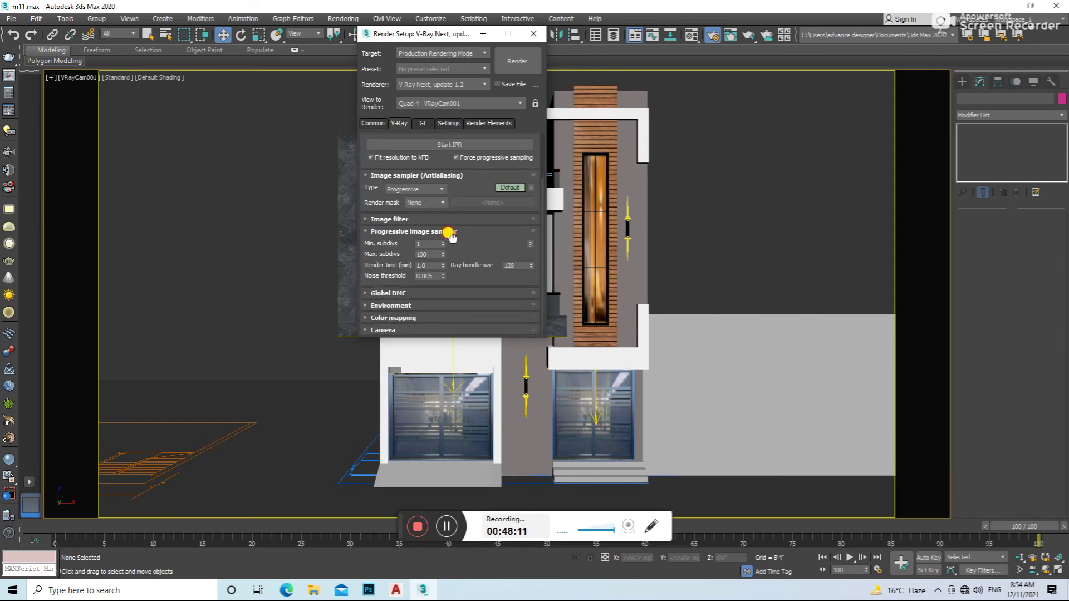
{"action": "left_click", "coordinate": [411, 200]}
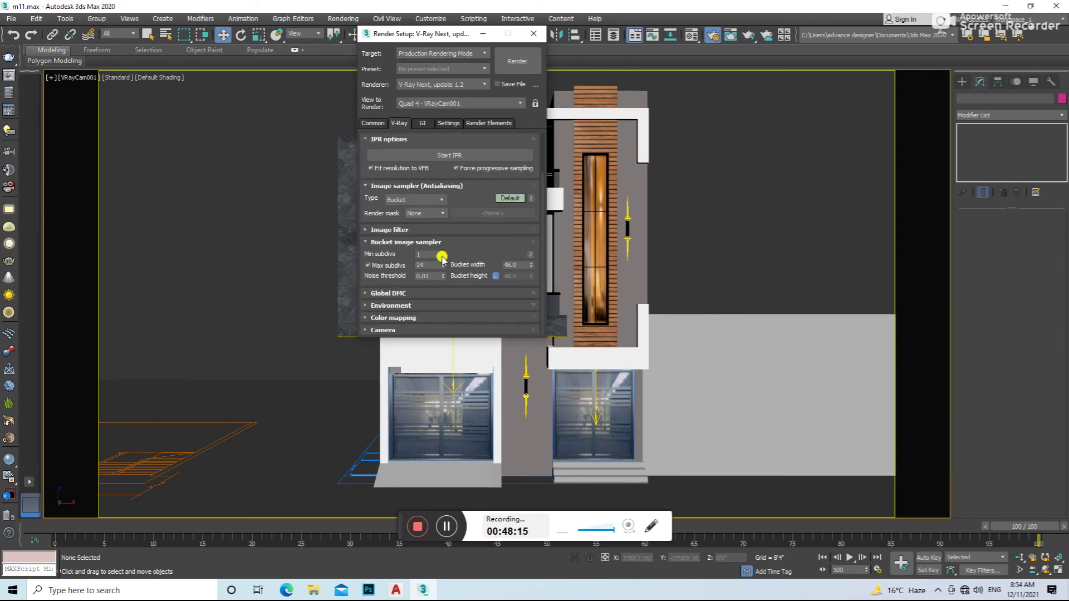
{"action": "left_click", "coordinate": [406, 290]}
{"action": "left_click_drag", "start_coordinate": [406, 285], "coordinate": [445, 245]}
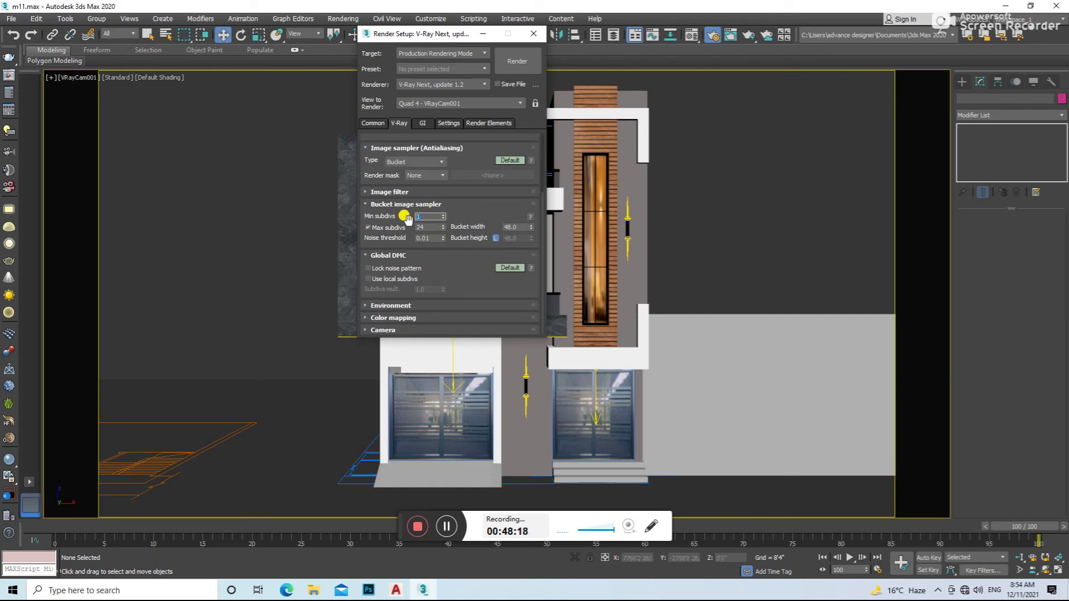
{"action": "left_click", "coordinate": [421, 239]}
- Enable the GI environment override and review the color mapping and camera settings
{"action": "left_click", "coordinate": [415, 305]}
{"action": "left_click", "coordinate": [369, 193]}
{"action": "left_click", "coordinate": [393, 317]}
{"action": "left_click", "coordinate": [423, 294]}
{"action": "left_click", "coordinate": [426, 299]}
{"action": "left_click", "coordinate": [406, 329]}
- Start the final V-Ray render, dismissing the corruption warning so it continues
{"action": "left_click", "coordinate": [422, 124]}
{"action": "scroll", "coordinate": [379, 222], "scroll_direction": "down", "scroll_amount": 3}
{"action": "scroll", "coordinate": [368, 190], "scroll_direction": "down", "scroll_amount": 2}
{"action": "left_click", "coordinate": [449, 123]}
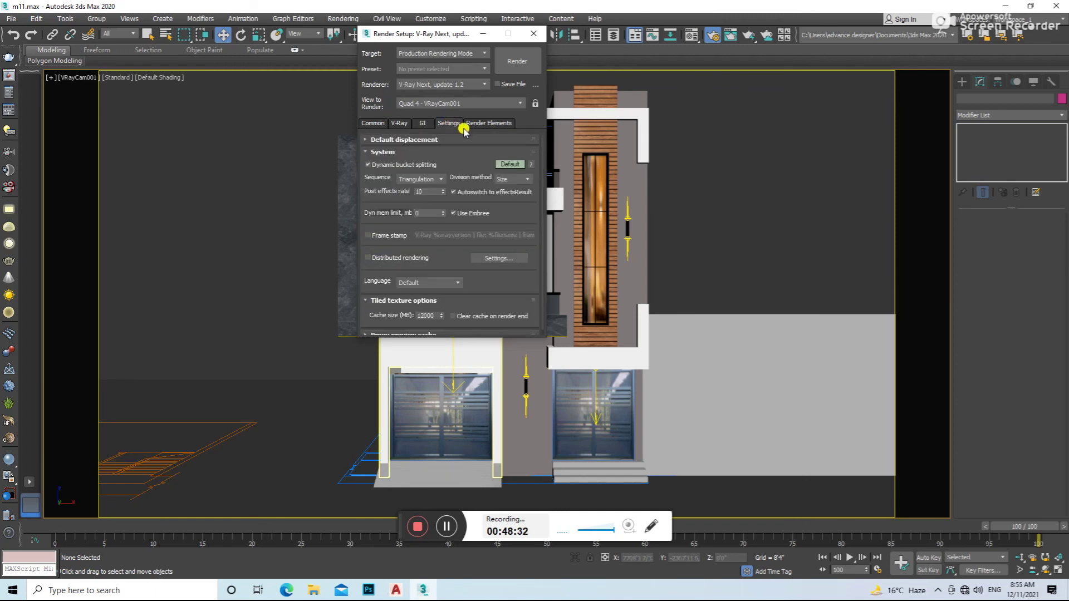
{"action": "key", "text": "F10"}
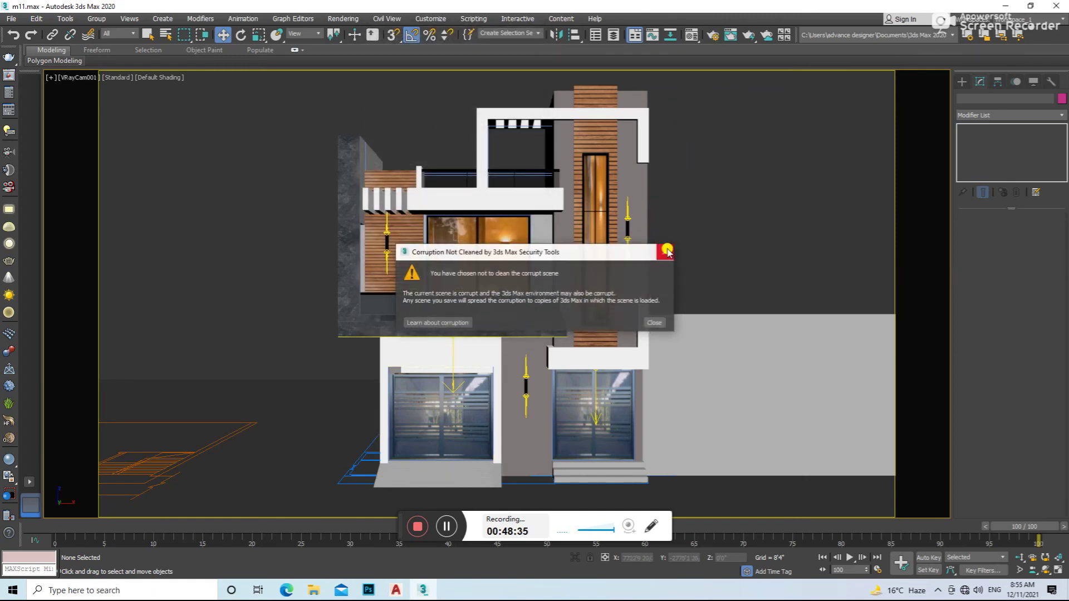
{"action": "left_click", "coordinate": [674, 238]}
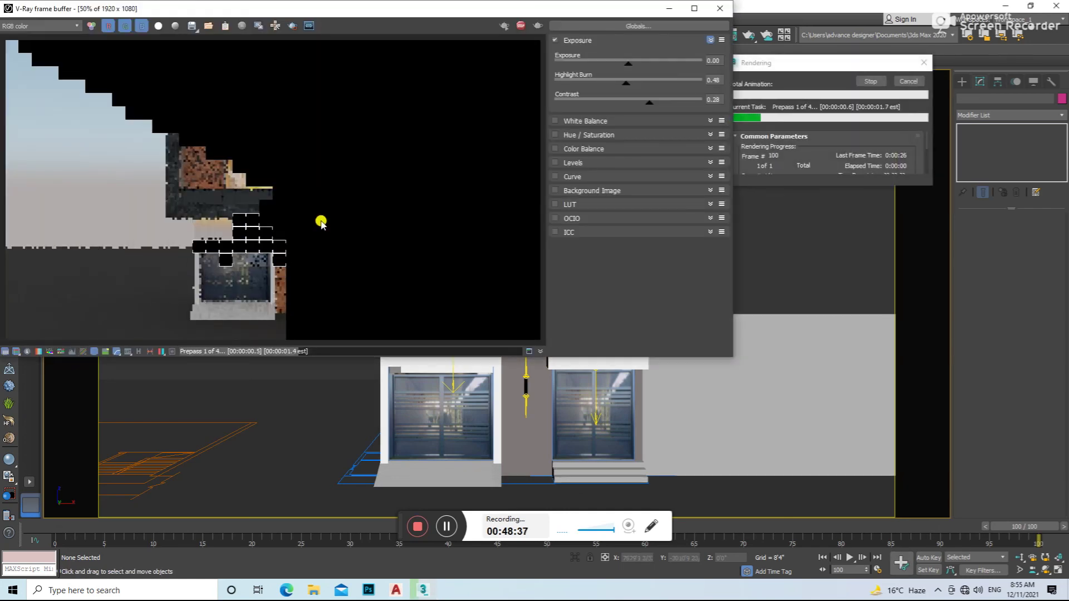